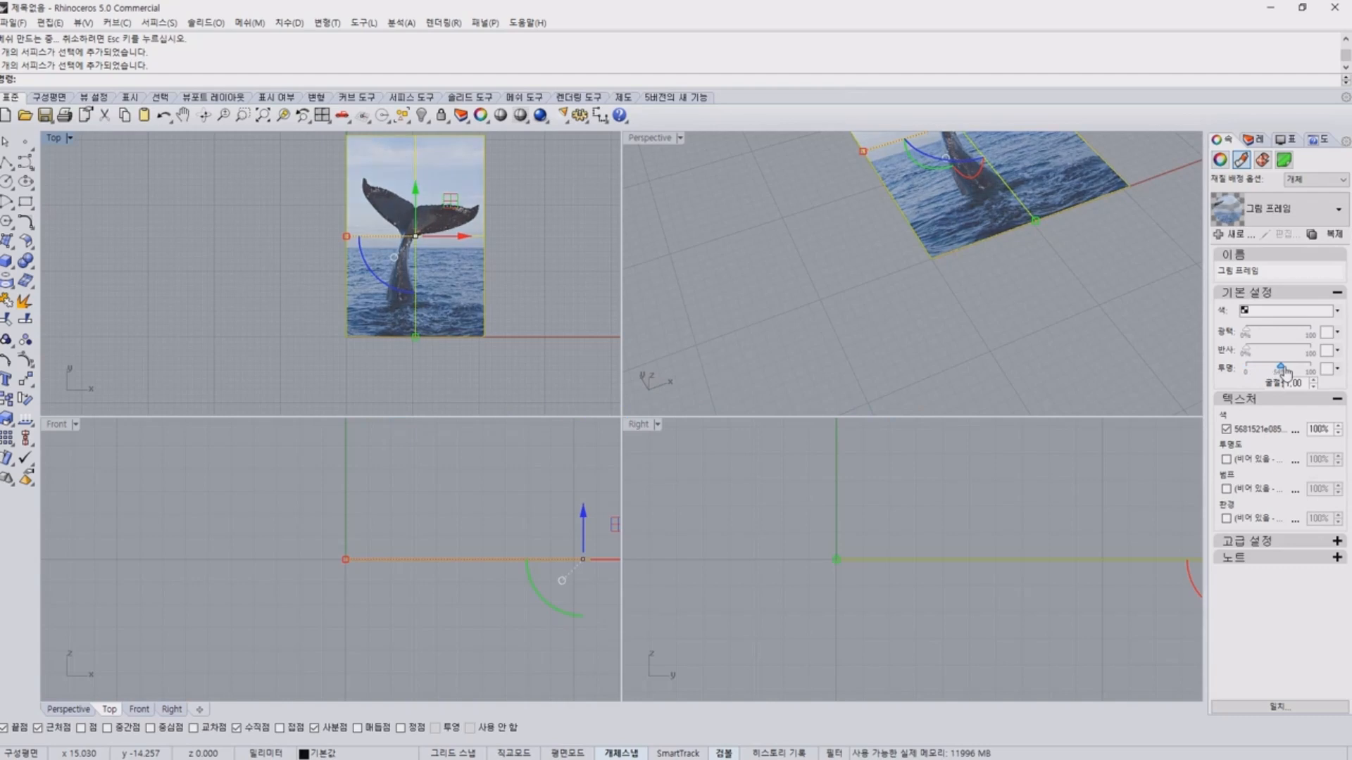
# Raise the picture frame material's transparency to about 82% and set its colour texture strength to 60%.
pyautogui.moveTo(1278, 372); pyautogui.dragTo(1299, 373)
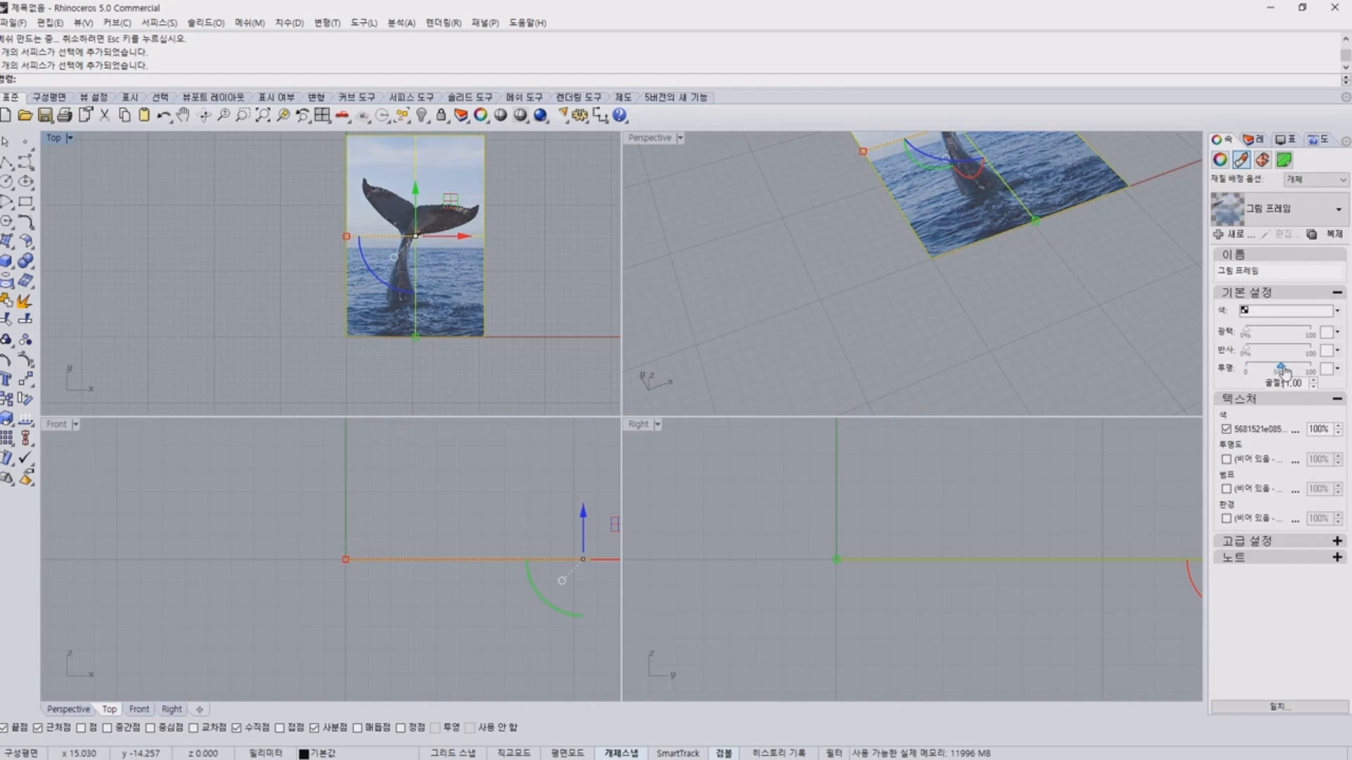
pyautogui.click(1319, 430)
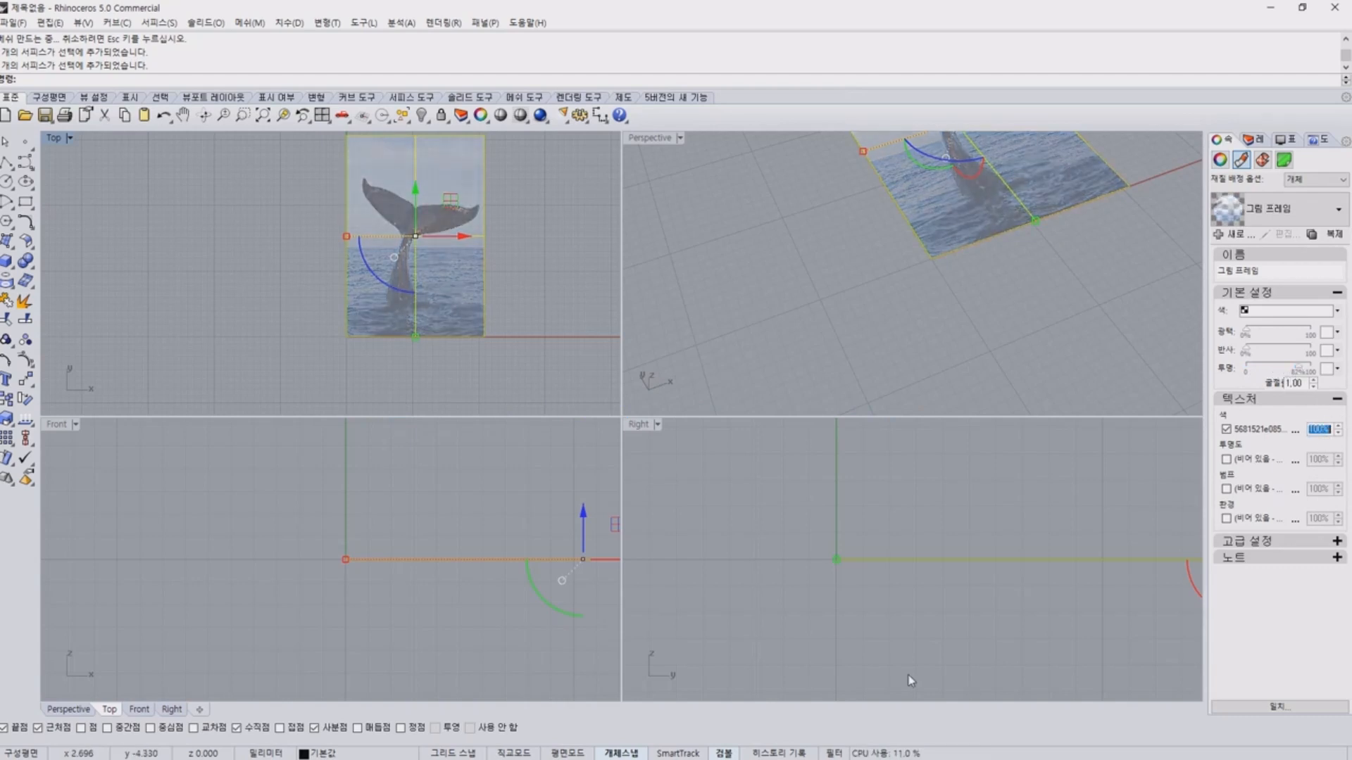
pyautogui.write('30')
pyautogui.press('Return')
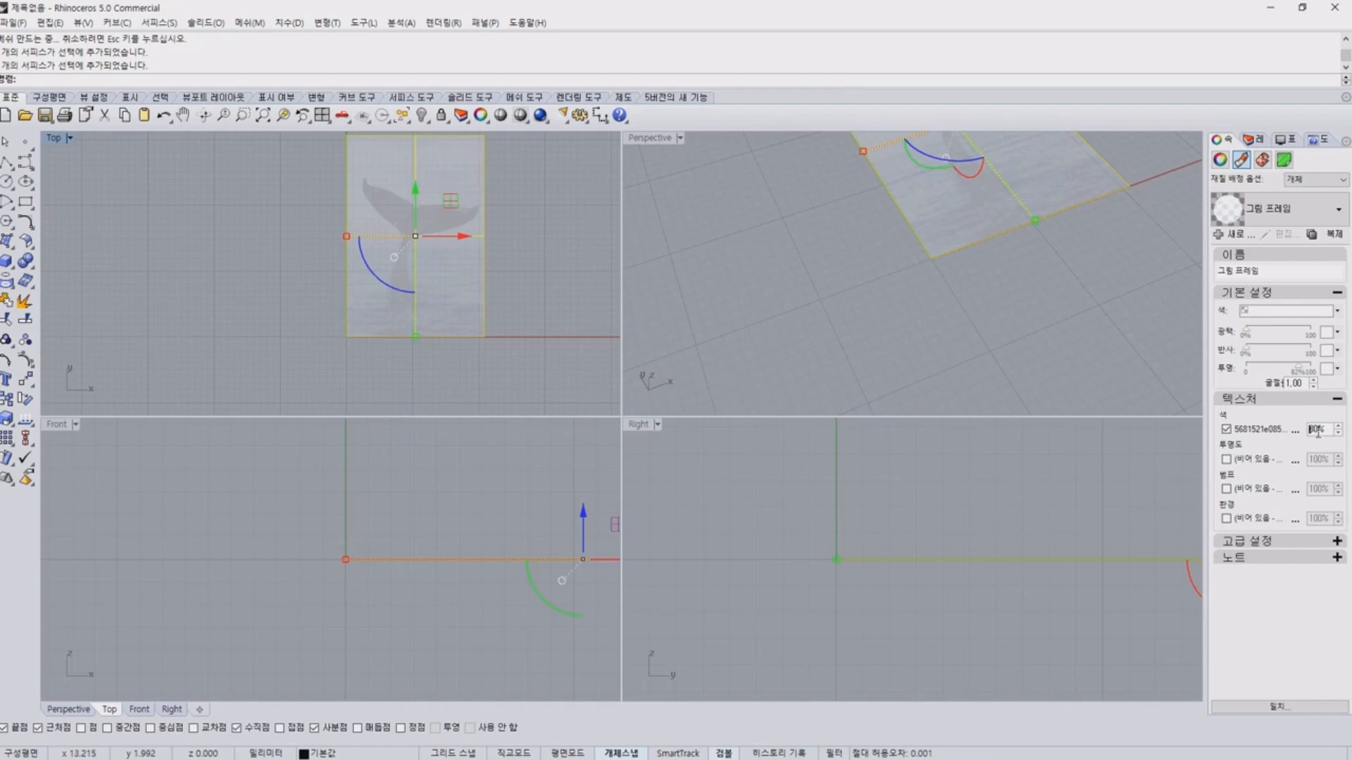
pyautogui.doubleClick(1318, 430)
pyautogui.write('60')
pyautogui.press('Return')
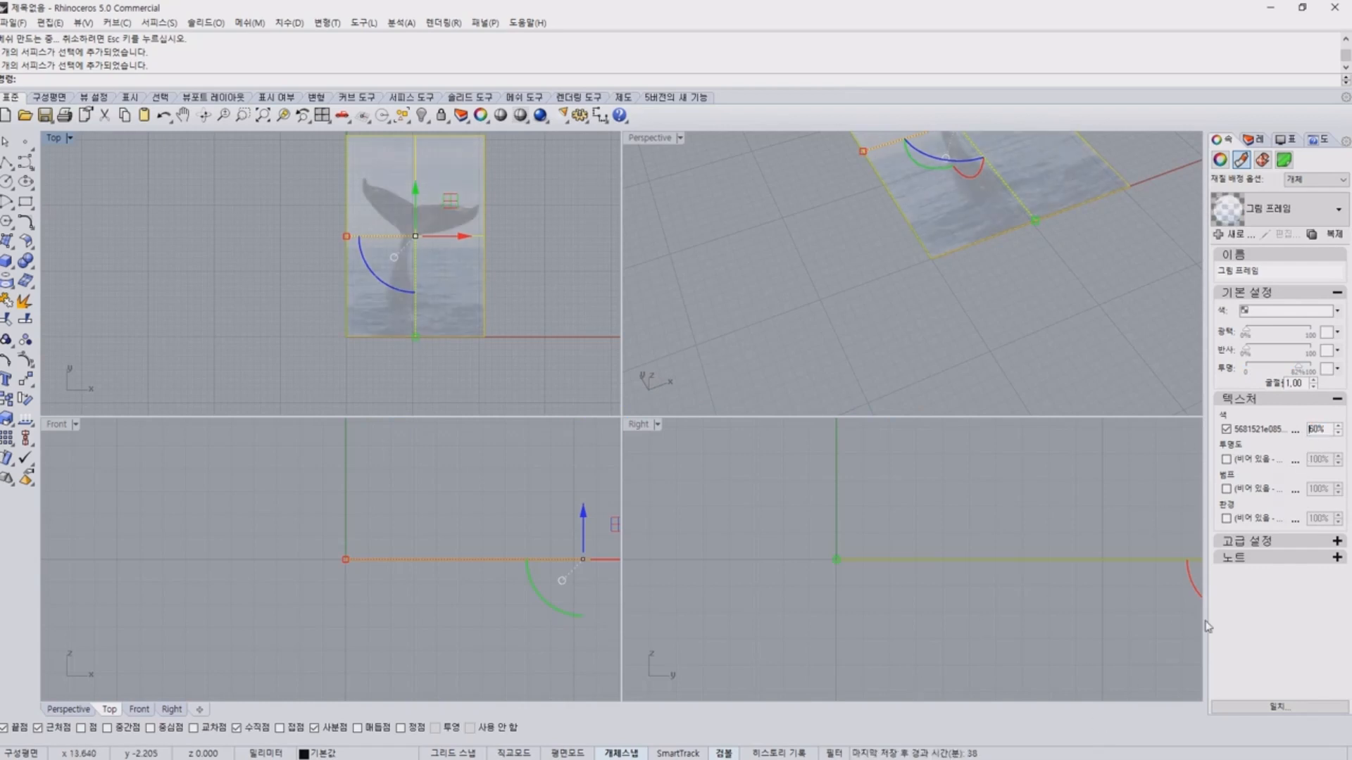
# Set the picture frame's colour texture strength to 80%.
pyautogui.click(773, 331)
pyautogui.click(466, 314)
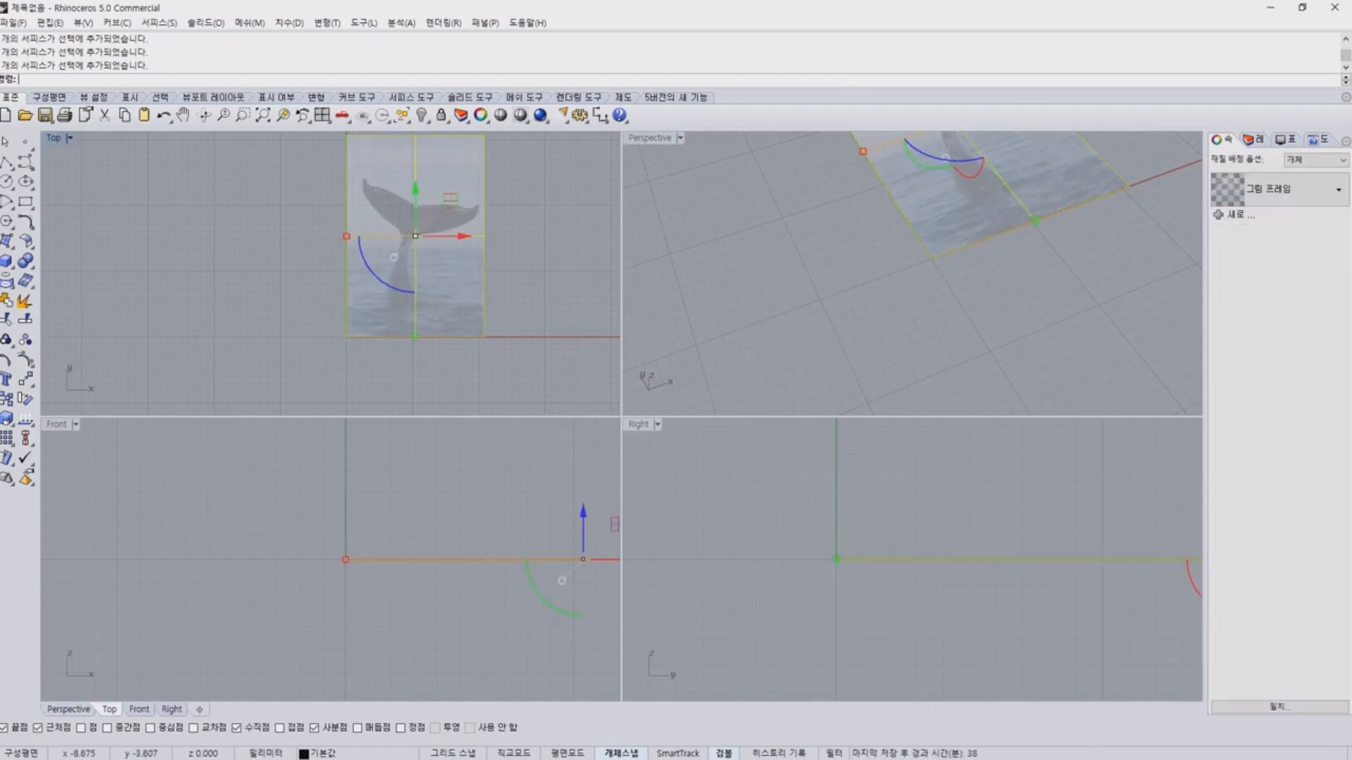
pyautogui.doubleClick(1318, 431)
pyautogui.write('8')
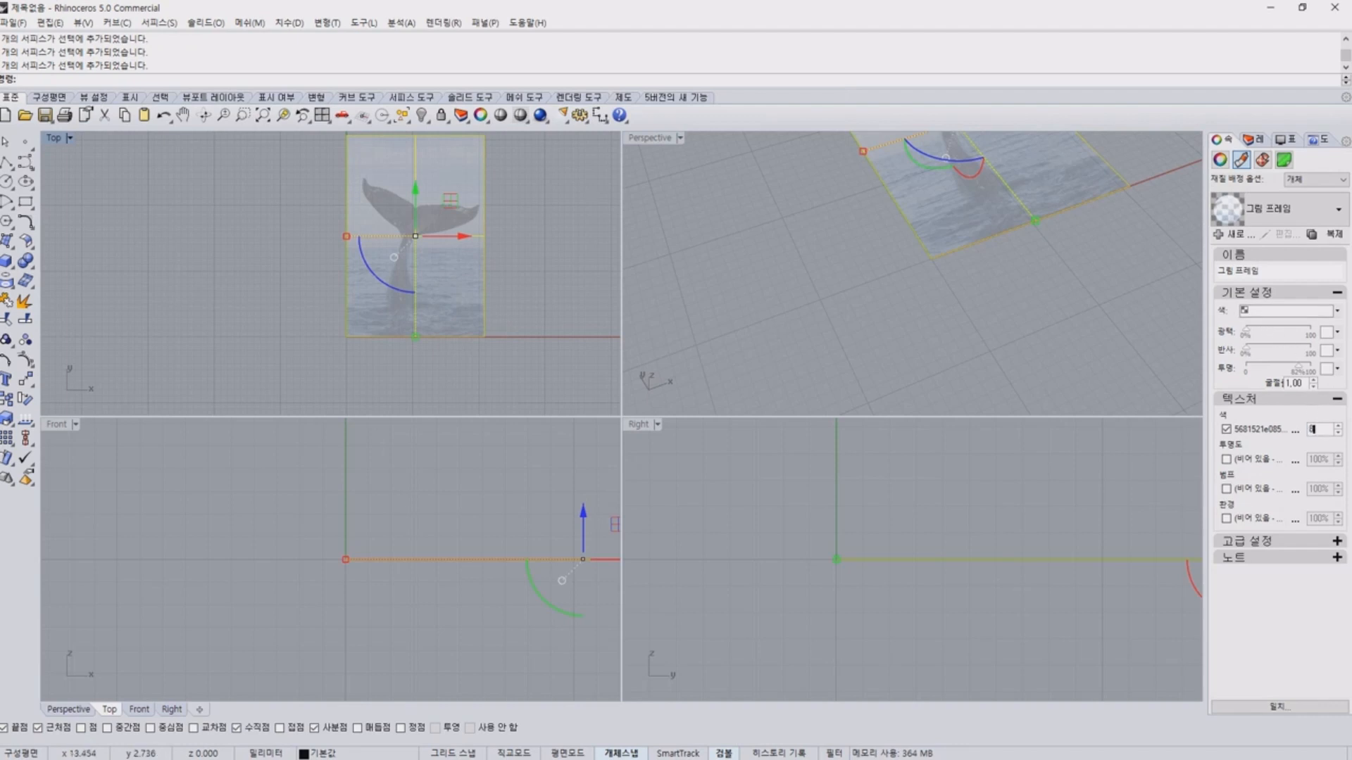
pyautogui.write('0')
pyautogui.press('Return')
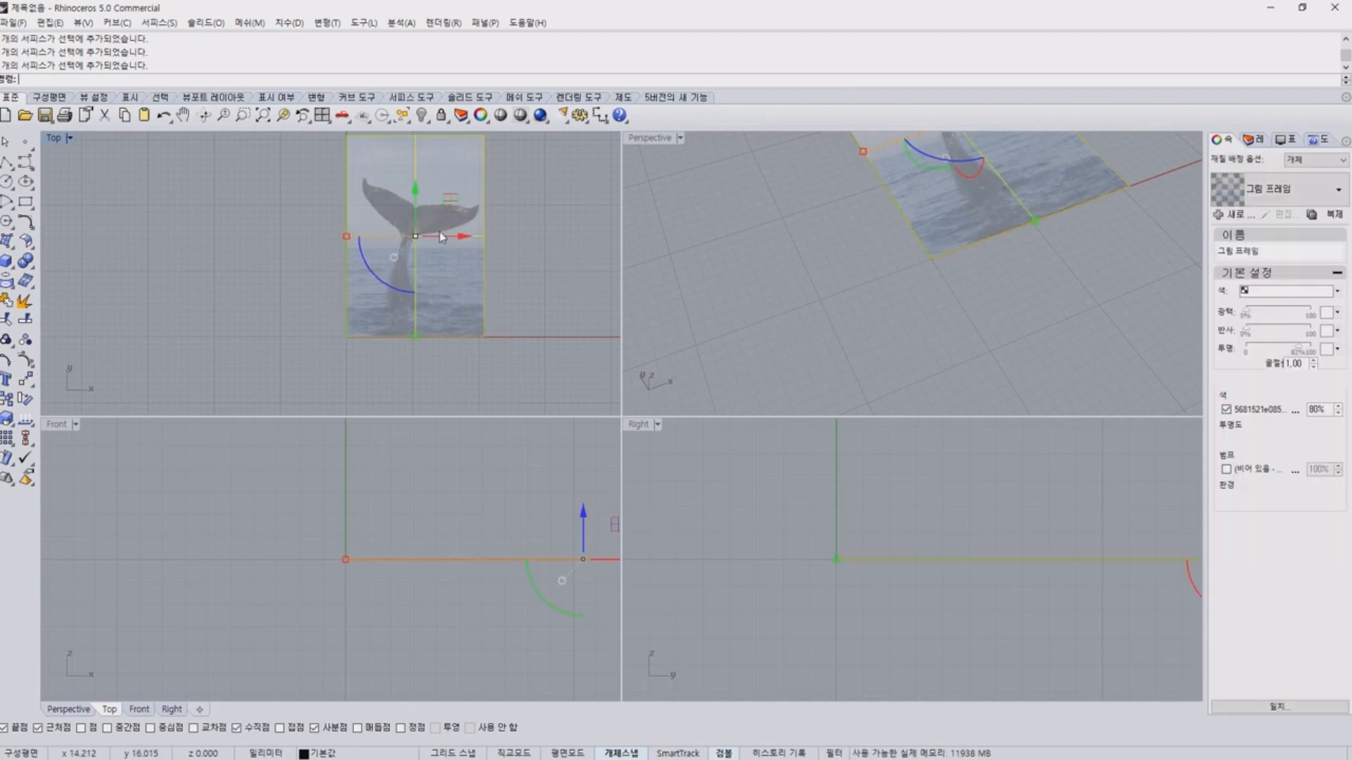
pyautogui.scroll(5, 440, 231)
pyautogui.scroll(-3, 392, 311)
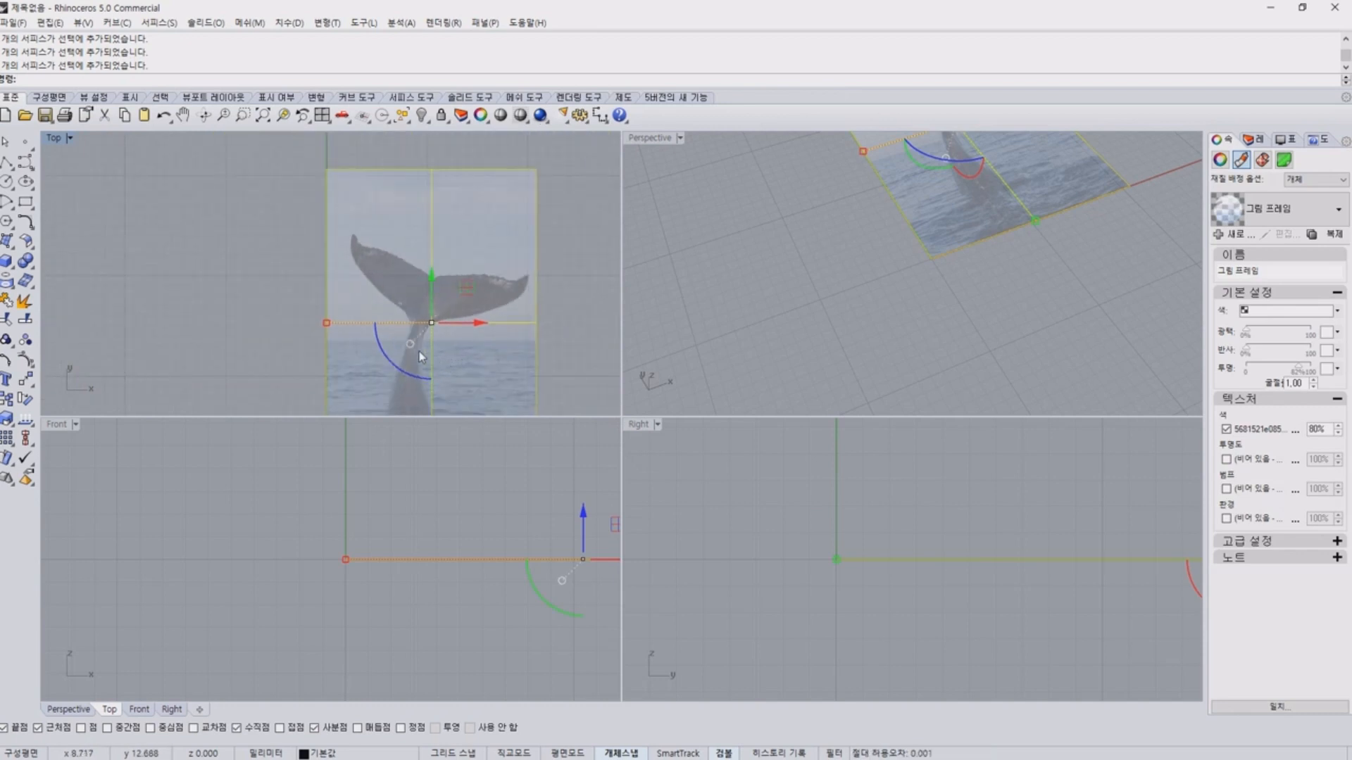
pyautogui.scroll(6, 428, 308)
pyautogui.moveTo(429, 309); pyautogui.dragTo(291, 301, button='right')
pyautogui.scroll(-6, 344, 336)
pyautogui.moveTo(345, 336); pyautogui.dragTo(371, 316, button='right')
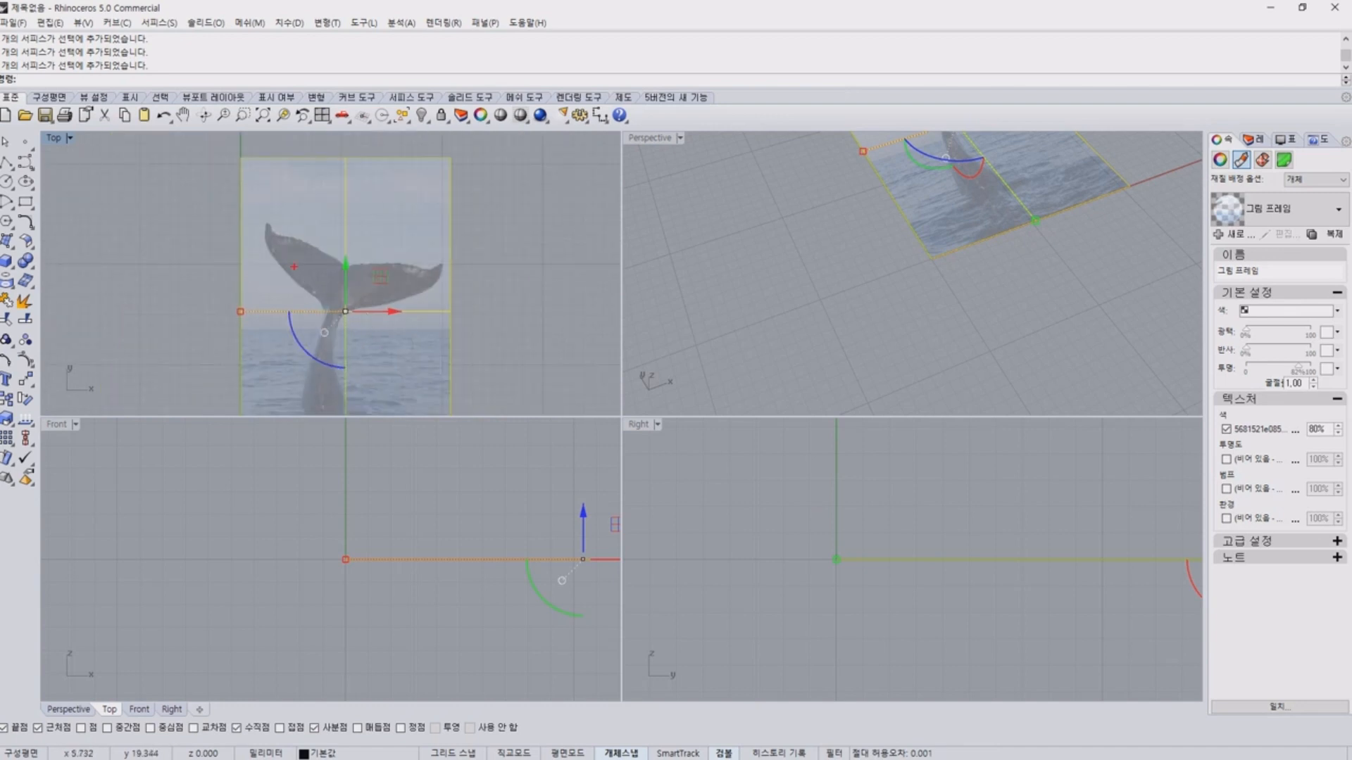
pyautogui.moveTo(212, 278)
pyautogui.mouseDown()
pyautogui.moveTo(264, 391)
pyautogui.moveTo(471, 205)
pyautogui.moveTo(311, 236)
pyautogui.moveTo(230, 186)
pyautogui.mouseUp()
pyautogui.press('Escape')
pyautogui.moveTo(422, 310); pyautogui.dragTo(424, 291, button='right')
pyautogui.click(586, 302)
pyautogui.moveTo(443, 391)
pyautogui.mouseDown()
pyautogui.moveTo(479, 148)
pyautogui.moveTo(387, 418)
pyautogui.mouseUp()
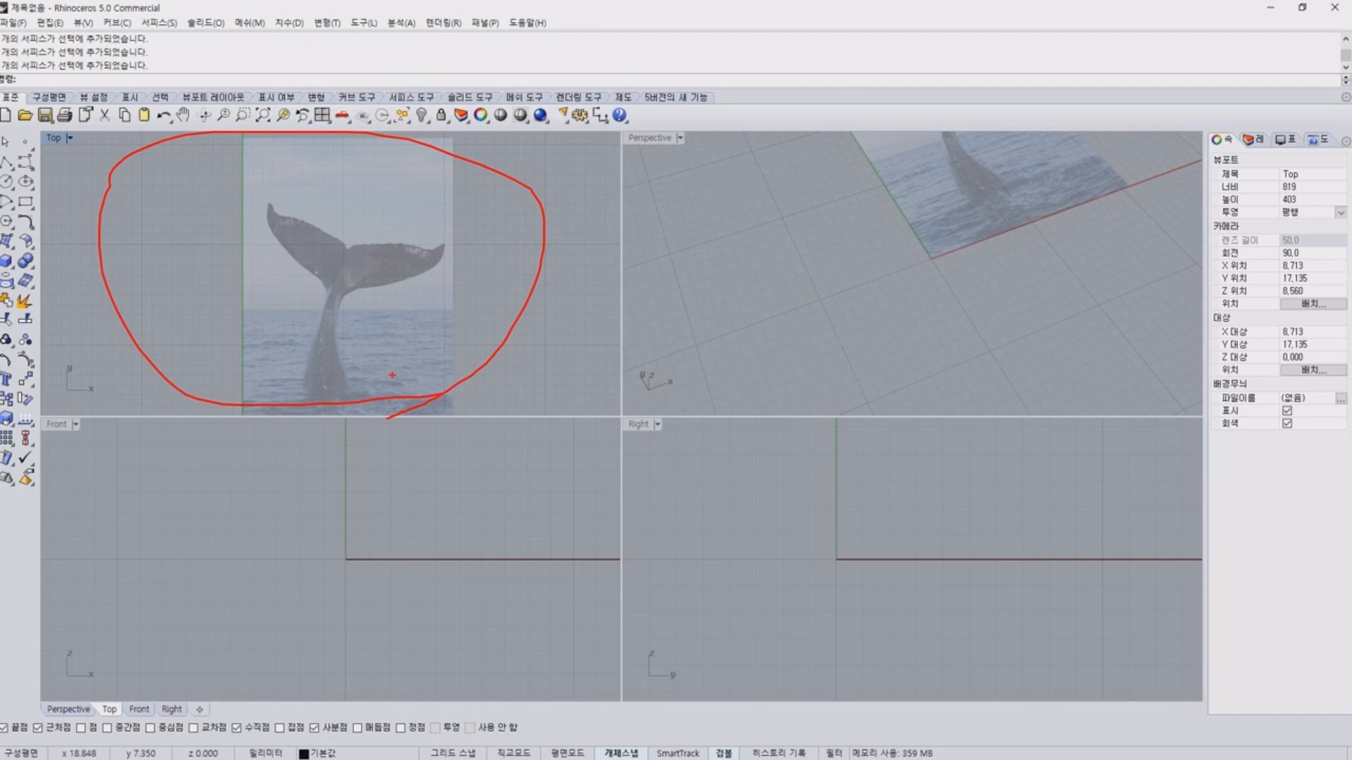
pyautogui.press('Escape')
pyautogui.moveTo(350, 352); pyautogui.dragTo(349, 312, button='right')
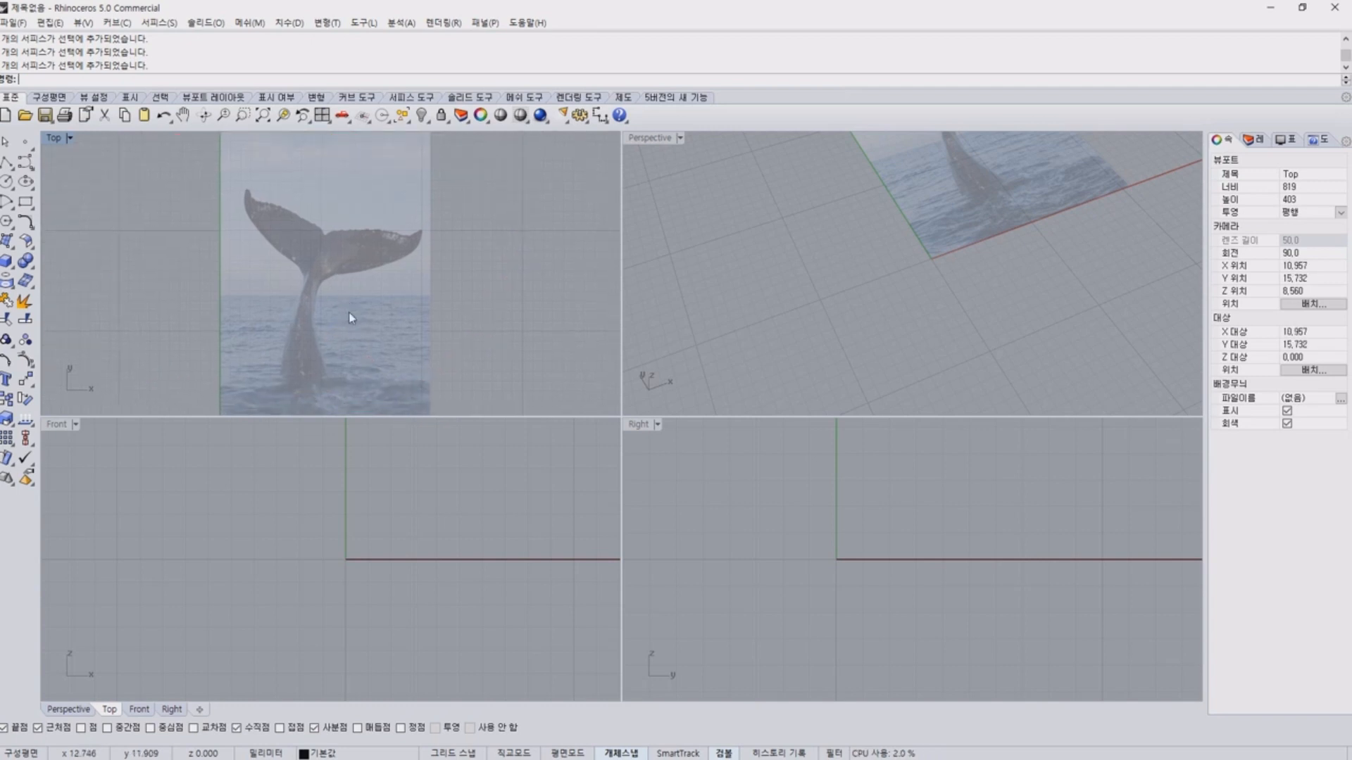
# Rotate the whale picture counterclockwise in the Top view to straighten the tail and move it toward the vertical axis.
pyautogui.click(348, 311)
pyautogui.moveTo(299, 326); pyautogui.dragTo(311, 338)
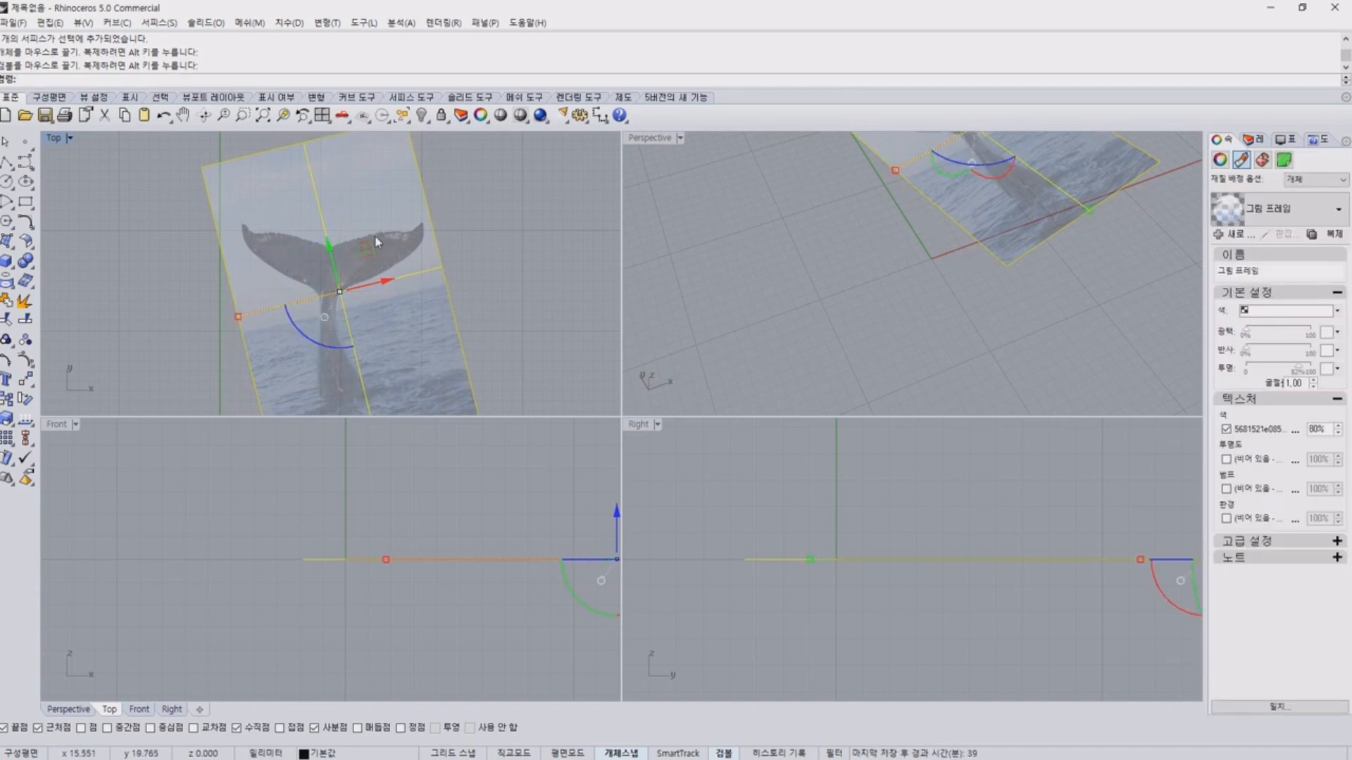
pyautogui.moveTo(366, 249); pyautogui.dragTo(286, 278)
pyautogui.click(440, 276)
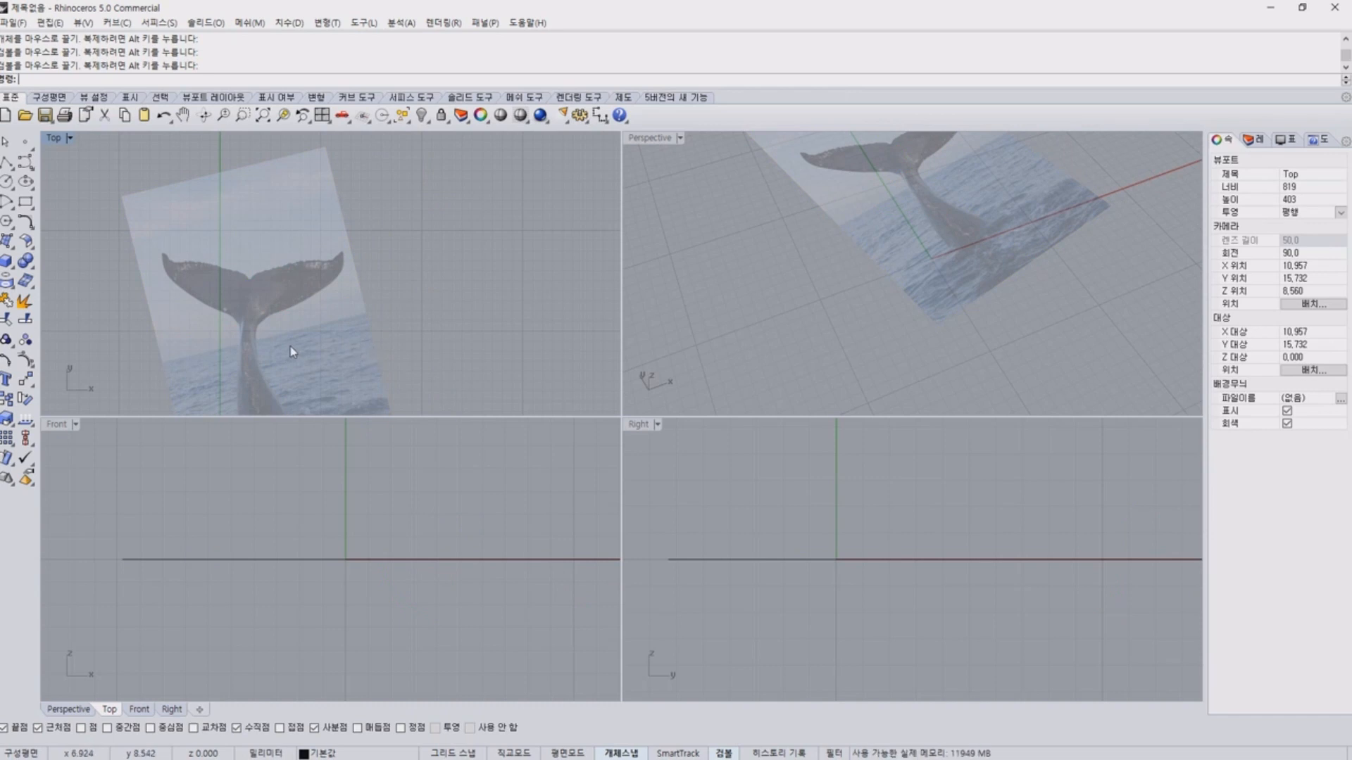
pyautogui.scroll(-5, 268, 349)
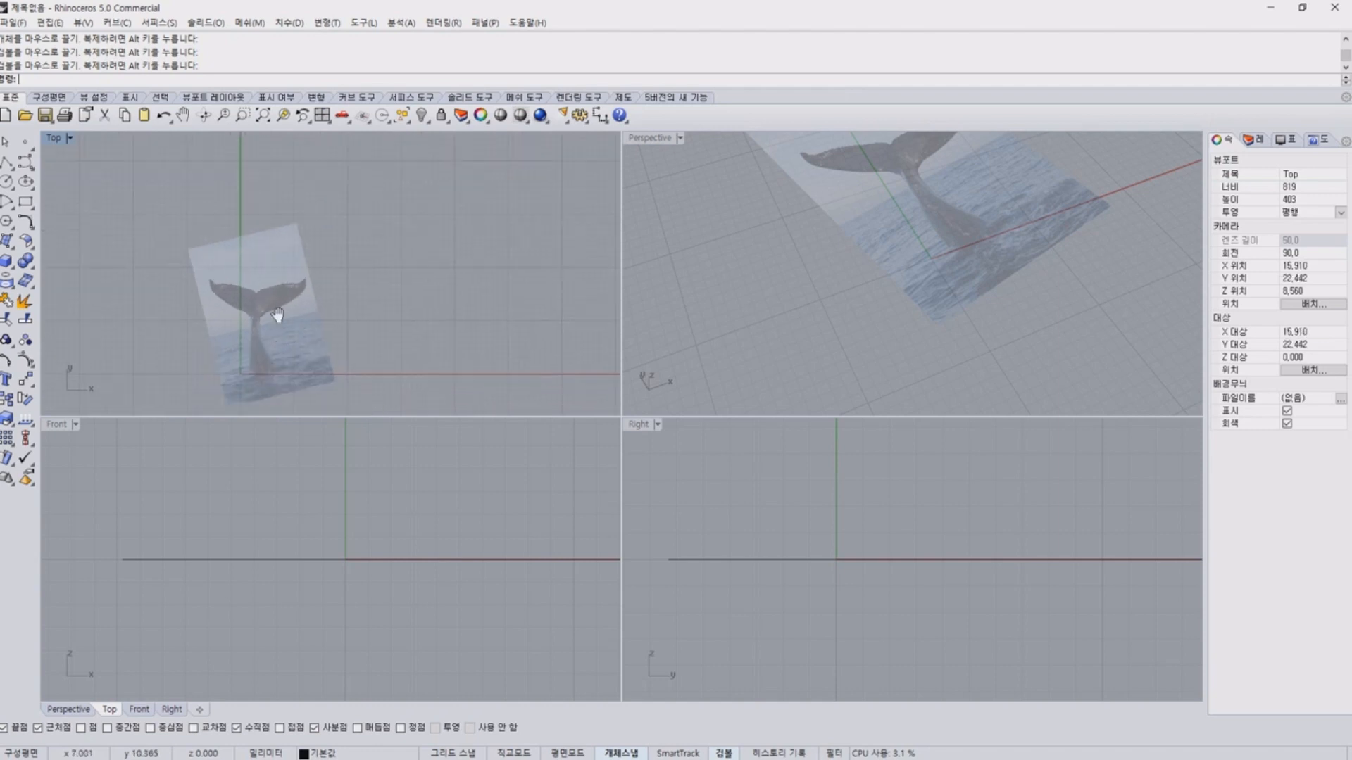
pyautogui.moveTo(279, 315); pyautogui.dragTo(280, 296, button='right')
pyautogui.moveTo(198, 247)
pyautogui.mouseDown()
pyautogui.moveTo(198, 271)
pyautogui.moveTo(349, 424)
pyautogui.moveTo(185, 229)
pyautogui.moveTo(154, 429)
pyautogui.mouseUp()
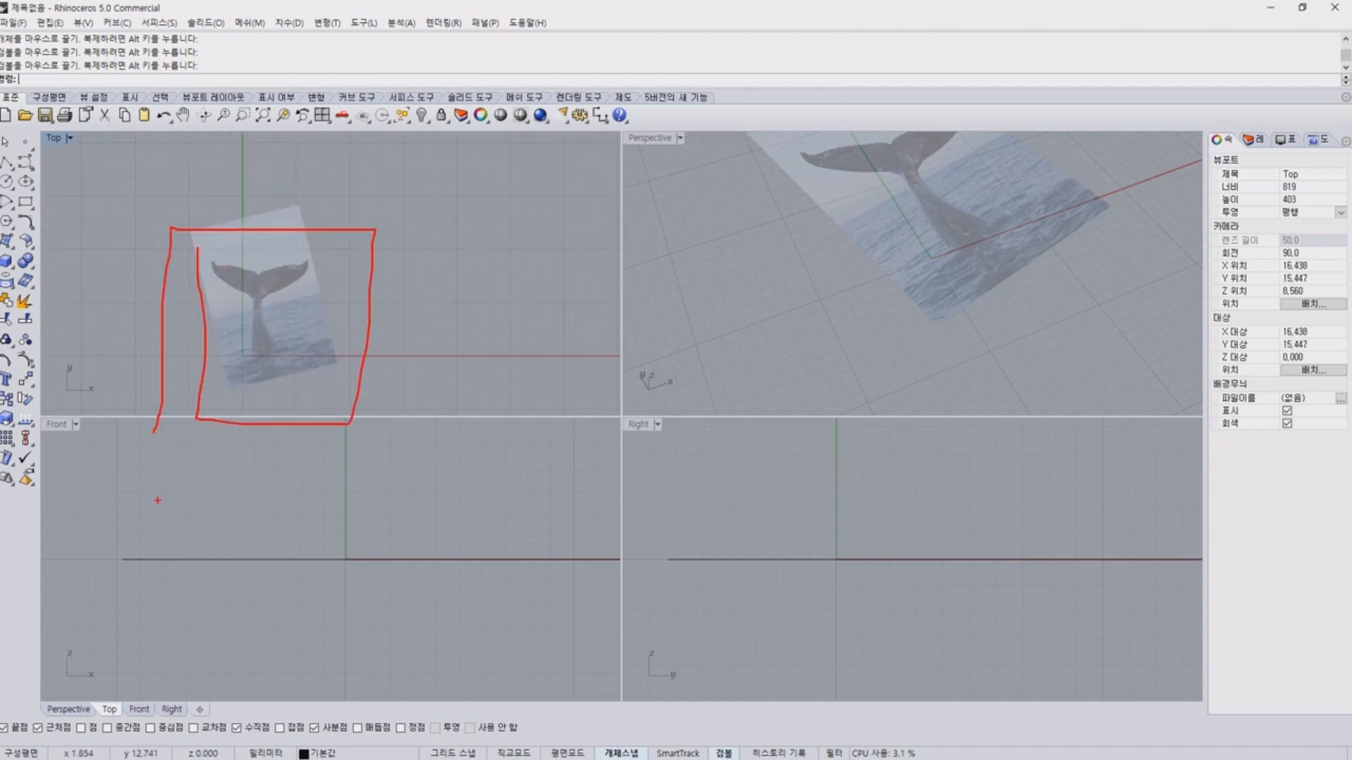
pyautogui.moveTo(166, 502)
pyautogui.mouseDown()
pyautogui.moveTo(186, 684)
pyautogui.moveTo(430, 497)
pyautogui.moveTo(0, 497)
pyautogui.mouseUp()
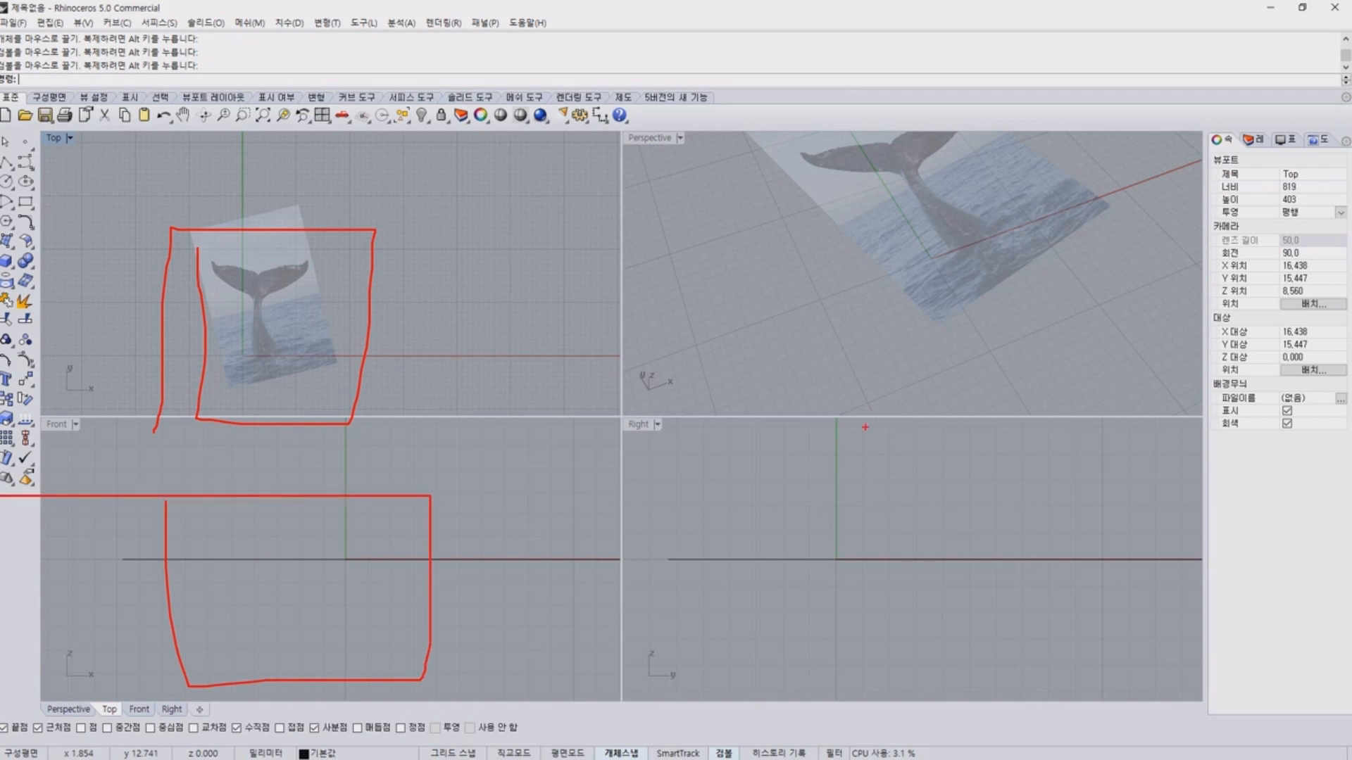
pyautogui.moveTo(800, 466)
pyautogui.mouseDown()
pyautogui.moveTo(801, 597)
pyautogui.moveTo(1028, 466)
pyautogui.moveTo(742, 477)
pyautogui.mouseUp()
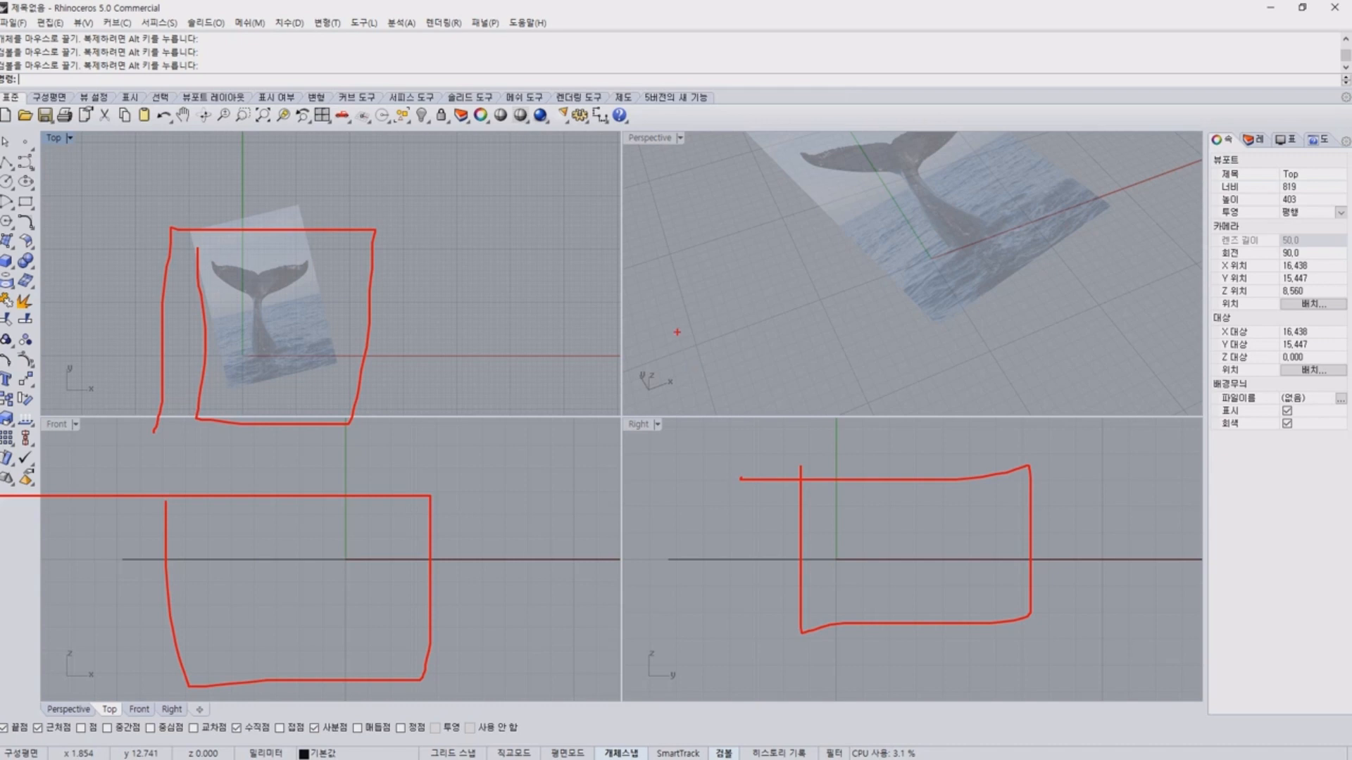
pyautogui.press('Escape')
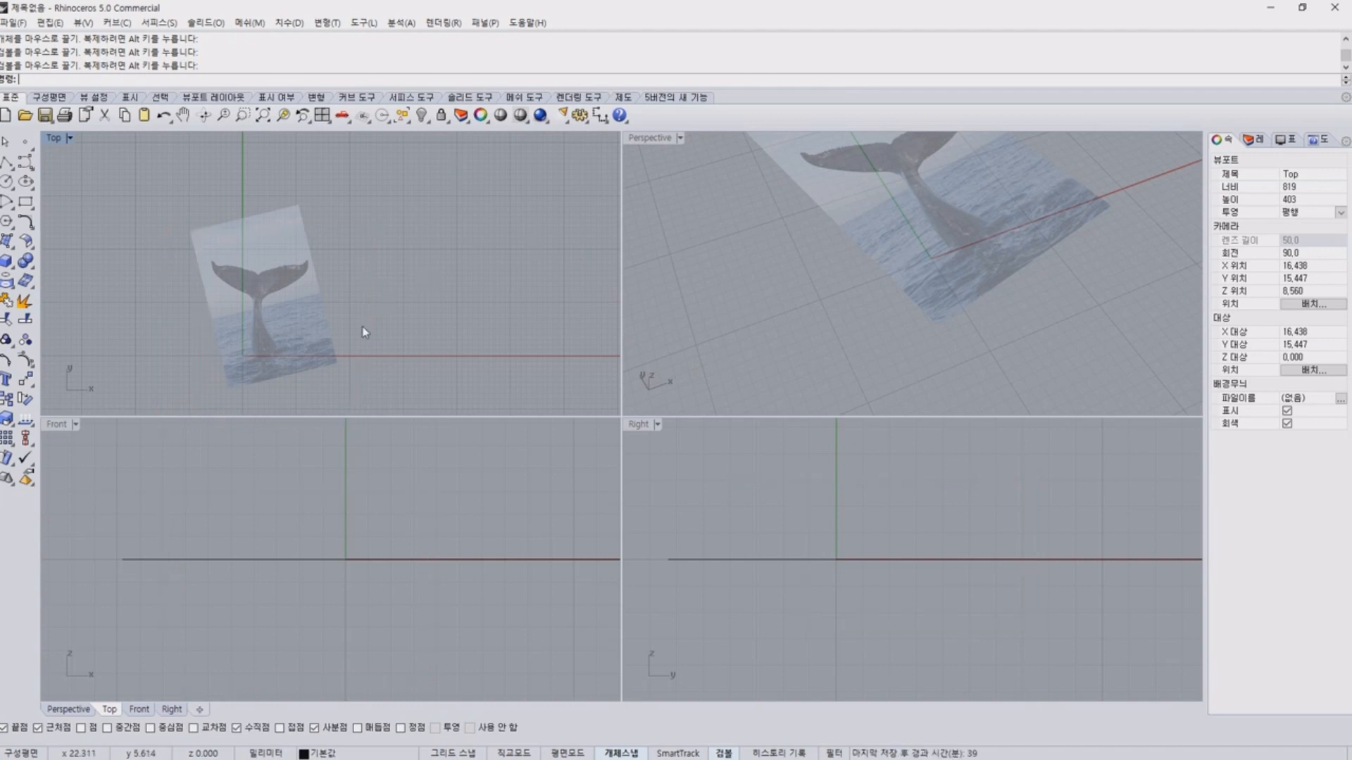
# Fine-tune the picture's rotation and position so the notch between the tail flukes sits on the green vertical axis.
pyautogui.moveTo(366, 331); pyautogui.dragTo(468, 269, button='right')
pyautogui.click(391, 252)
pyautogui.scroll(2, 391, 252)
pyautogui.scroll(5, 437, 224)
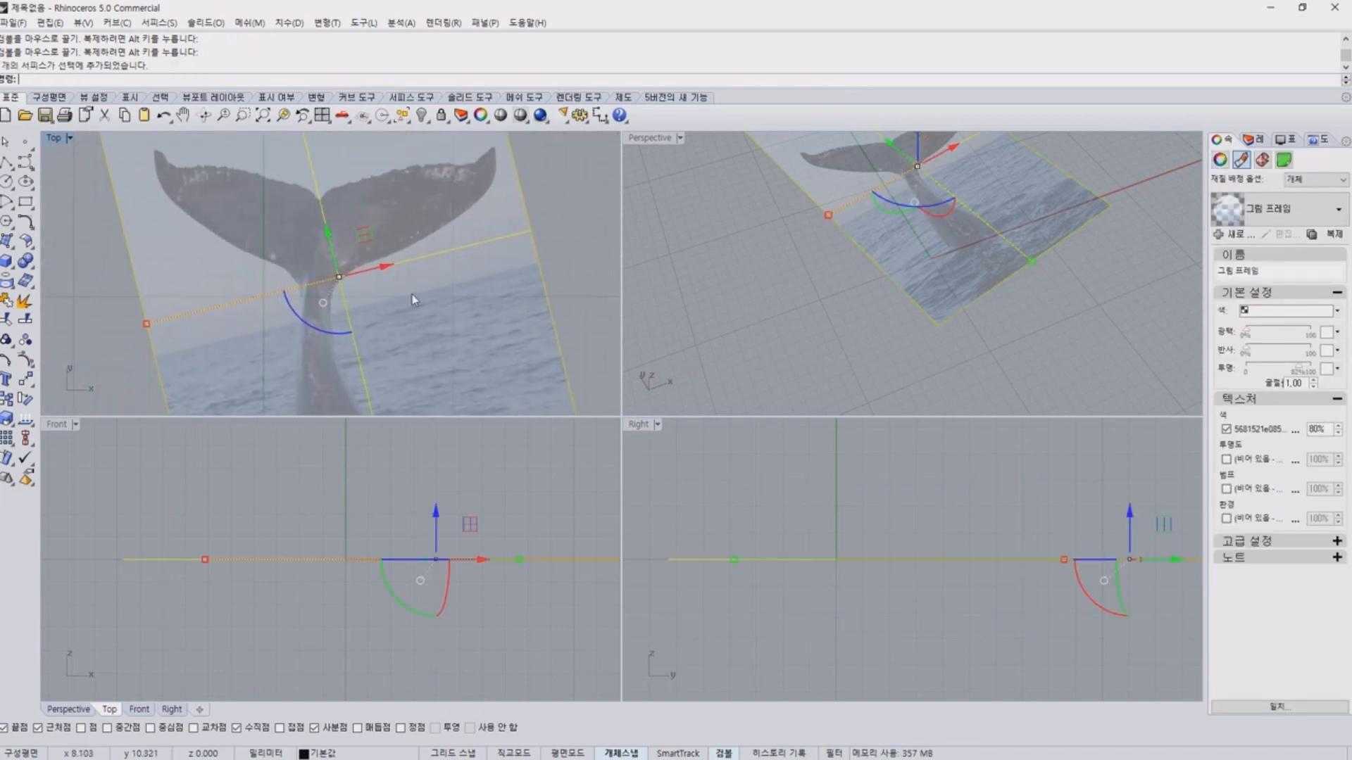
pyautogui.moveTo(304, 324); pyautogui.dragTo(302, 336)
pyautogui.moveTo(364, 235); pyautogui.dragTo(311, 253)
pyautogui.click(522, 242)
pyautogui.scroll(-2, 542, 247)
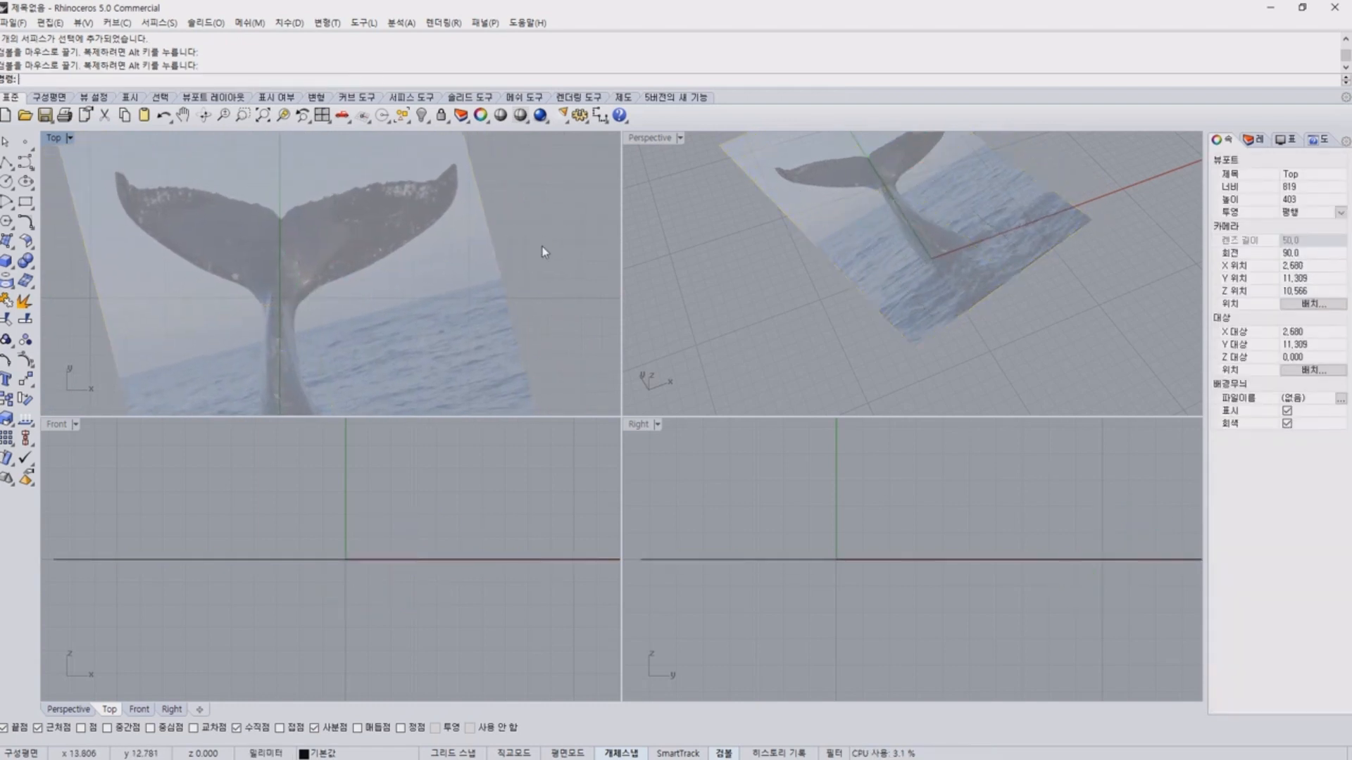
pyautogui.moveTo(542, 251); pyautogui.dragTo(573, 236, button='right')
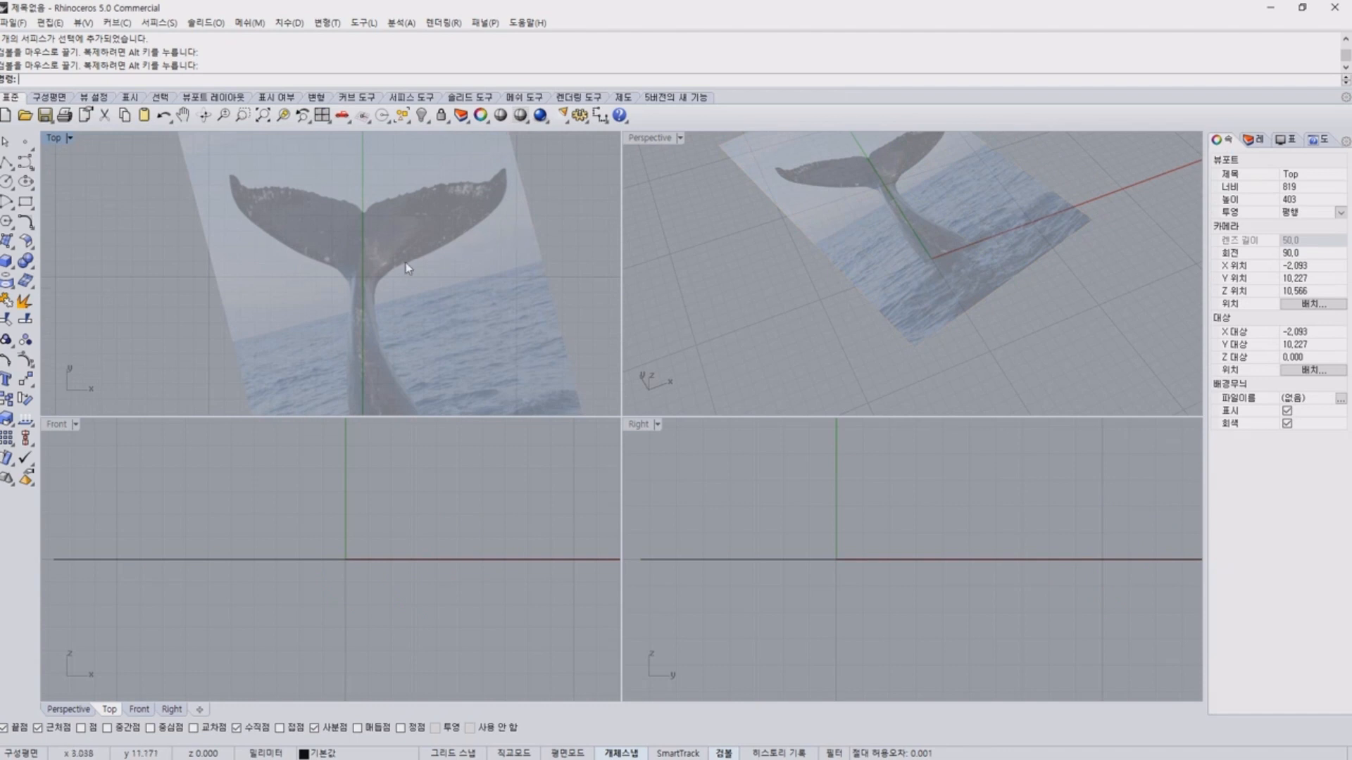
pyautogui.scroll(3, 345, 285)
pyautogui.moveTo(463, 229); pyautogui.dragTo(353, 339, button='right')
pyautogui.scroll(-2, 355, 339)
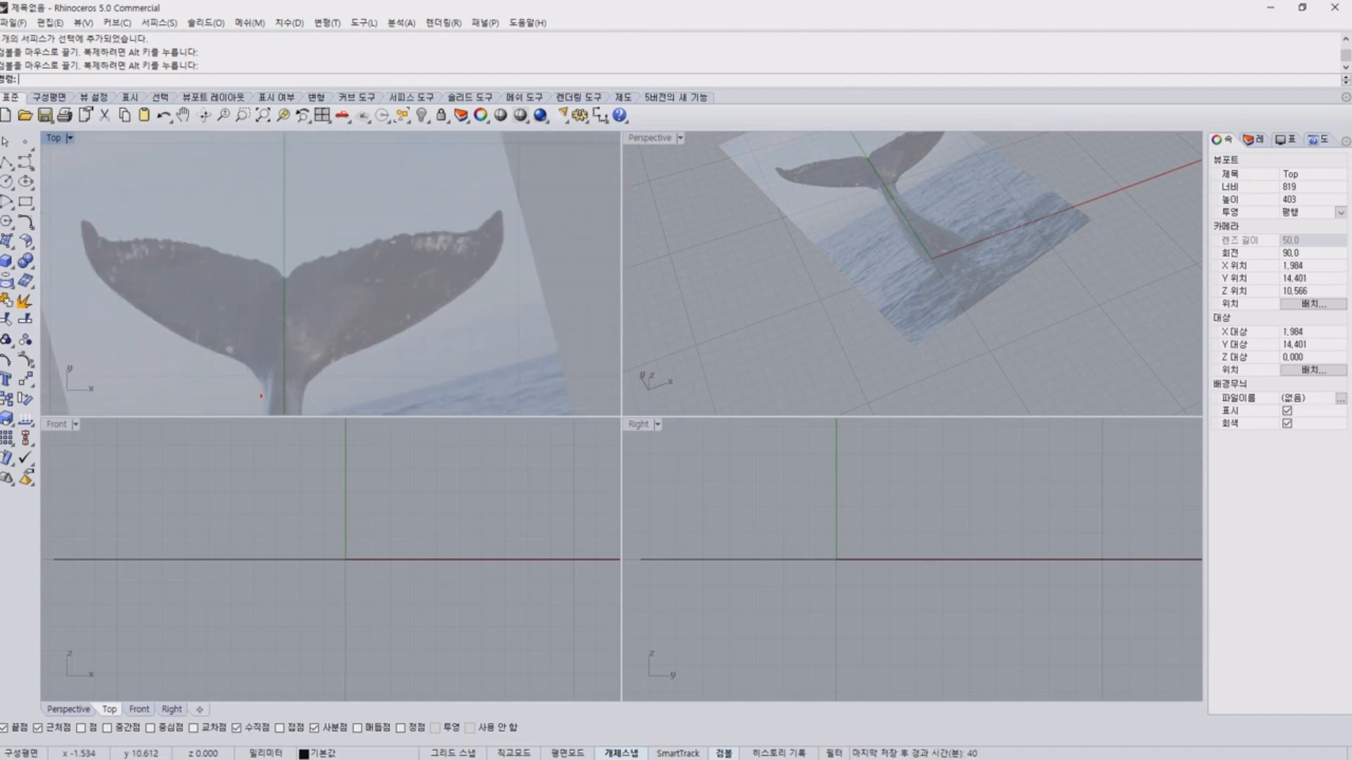
pyautogui.moveTo(260, 395)
pyautogui.mouseDown()
pyautogui.moveTo(141, 315)
pyautogui.moveTo(110, 221)
pyautogui.mouseUp()
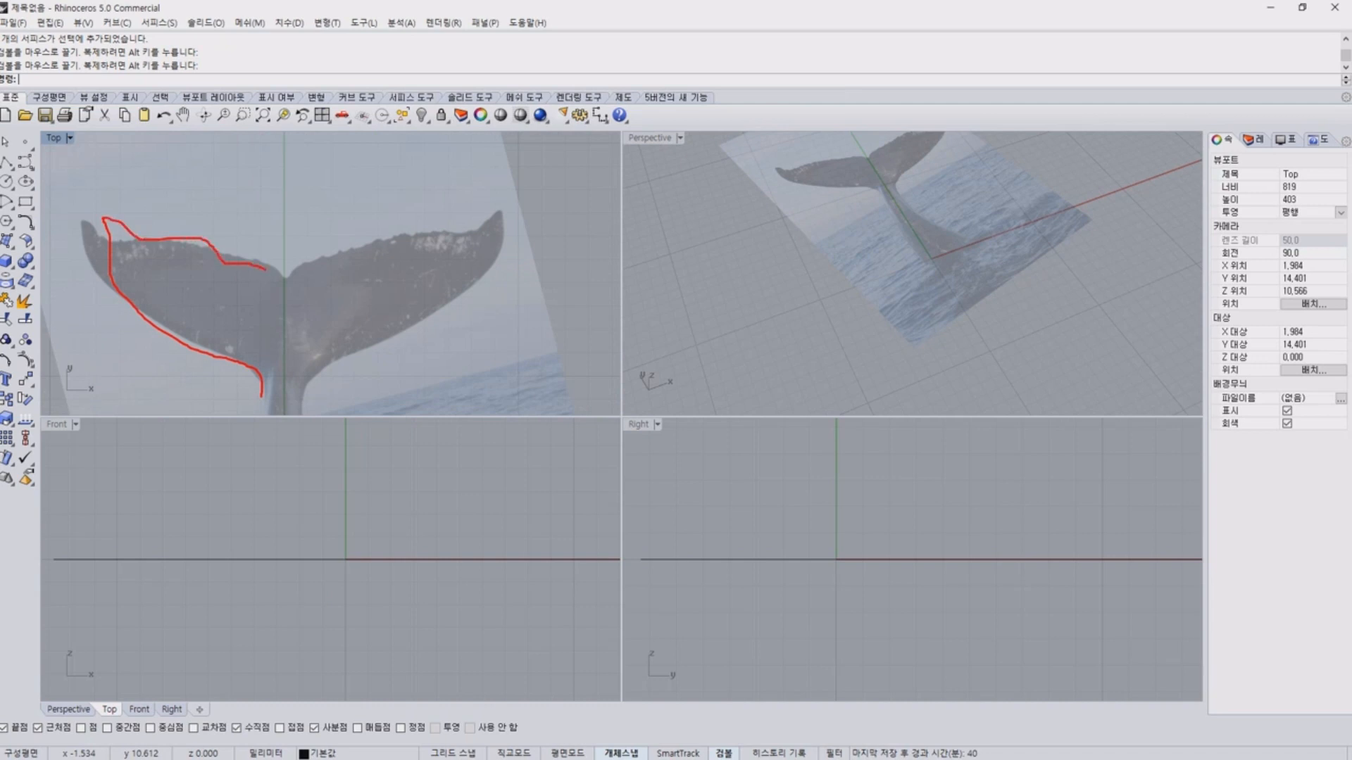
pyautogui.press('Escape')
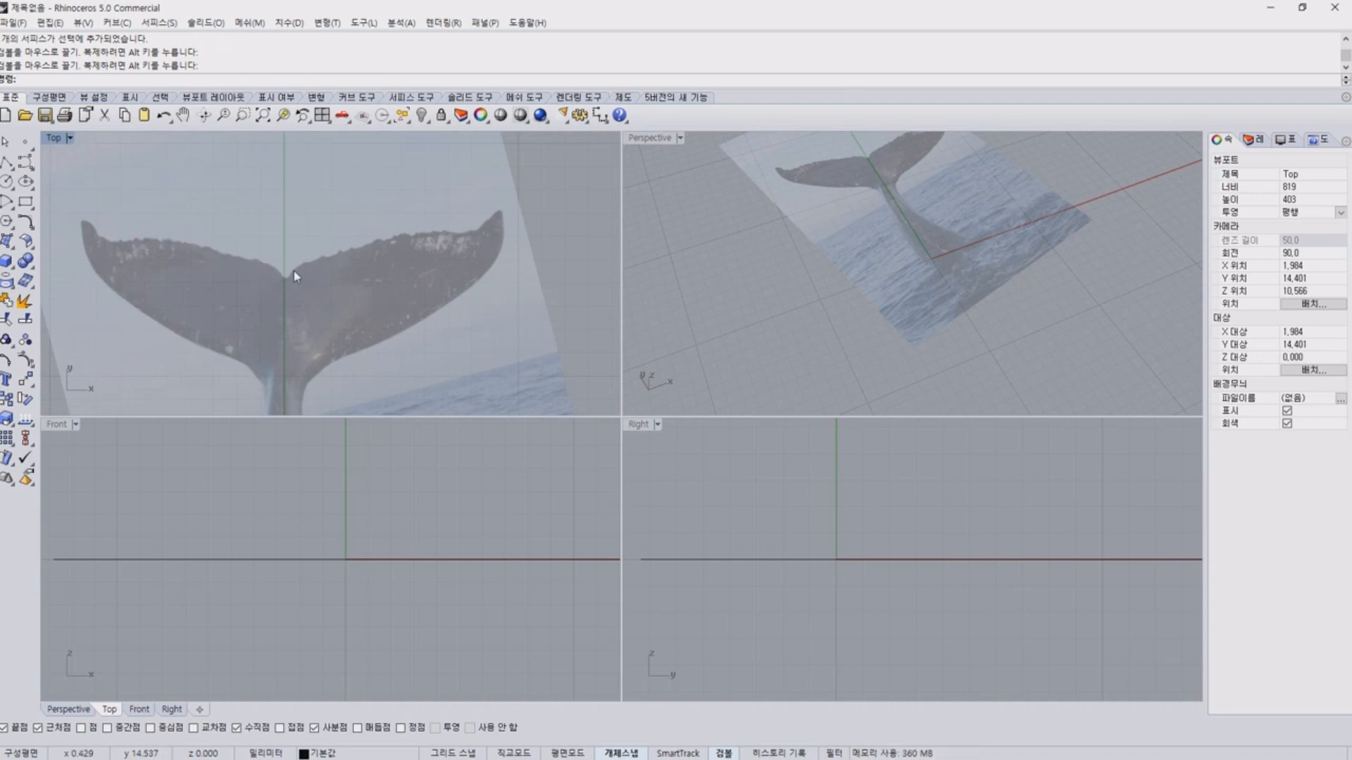
pyautogui.hotkey('ctrl', '2')
pyautogui.moveTo(280, 355); pyautogui.dragTo(280, 434)
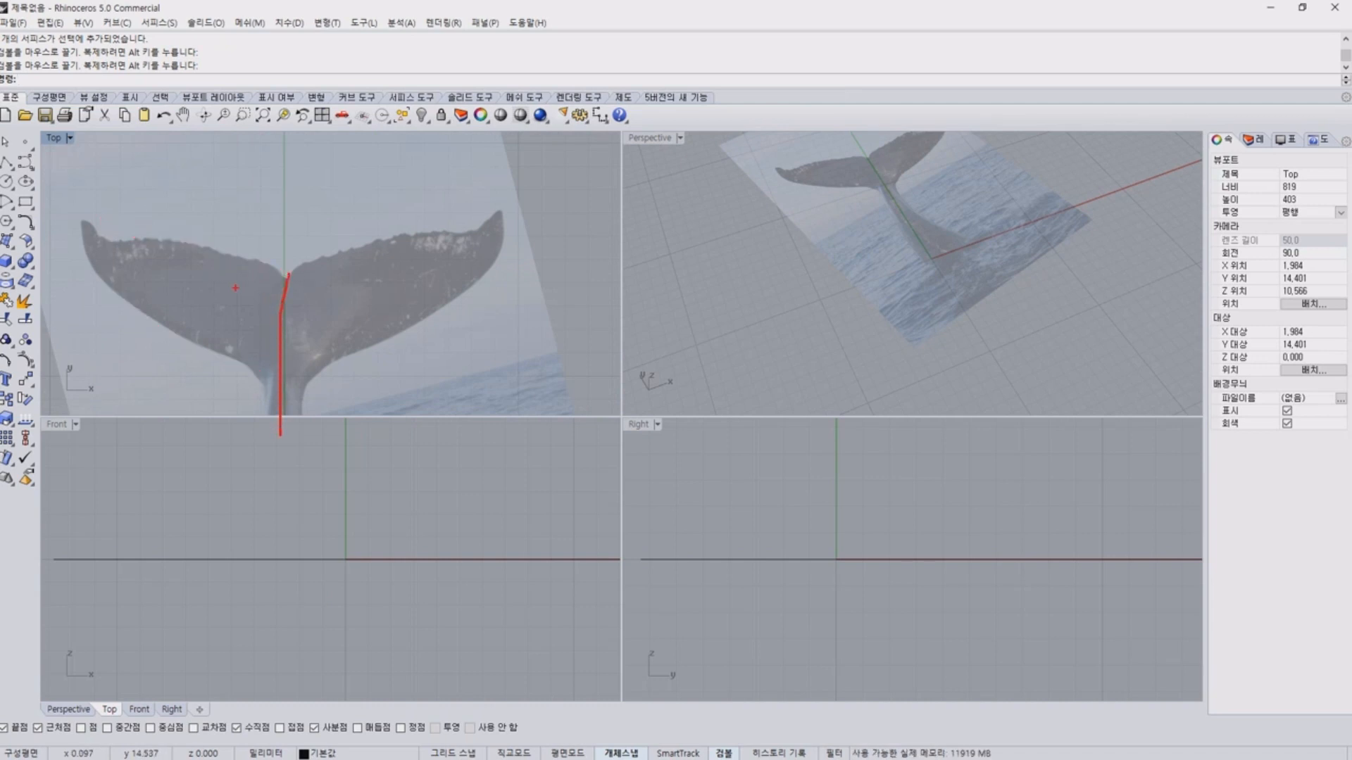
pyautogui.moveTo(232, 378)
pyautogui.mouseDown()
pyautogui.moveTo(193, 201)
pyautogui.moveTo(156, 348)
pyautogui.mouseUp()
pyautogui.moveTo(174, 219)
pyautogui.mouseDown()
pyautogui.moveTo(431, 253)
pyautogui.moveTo(515, 221)
pyautogui.mouseUp()
pyautogui.press('Escape')
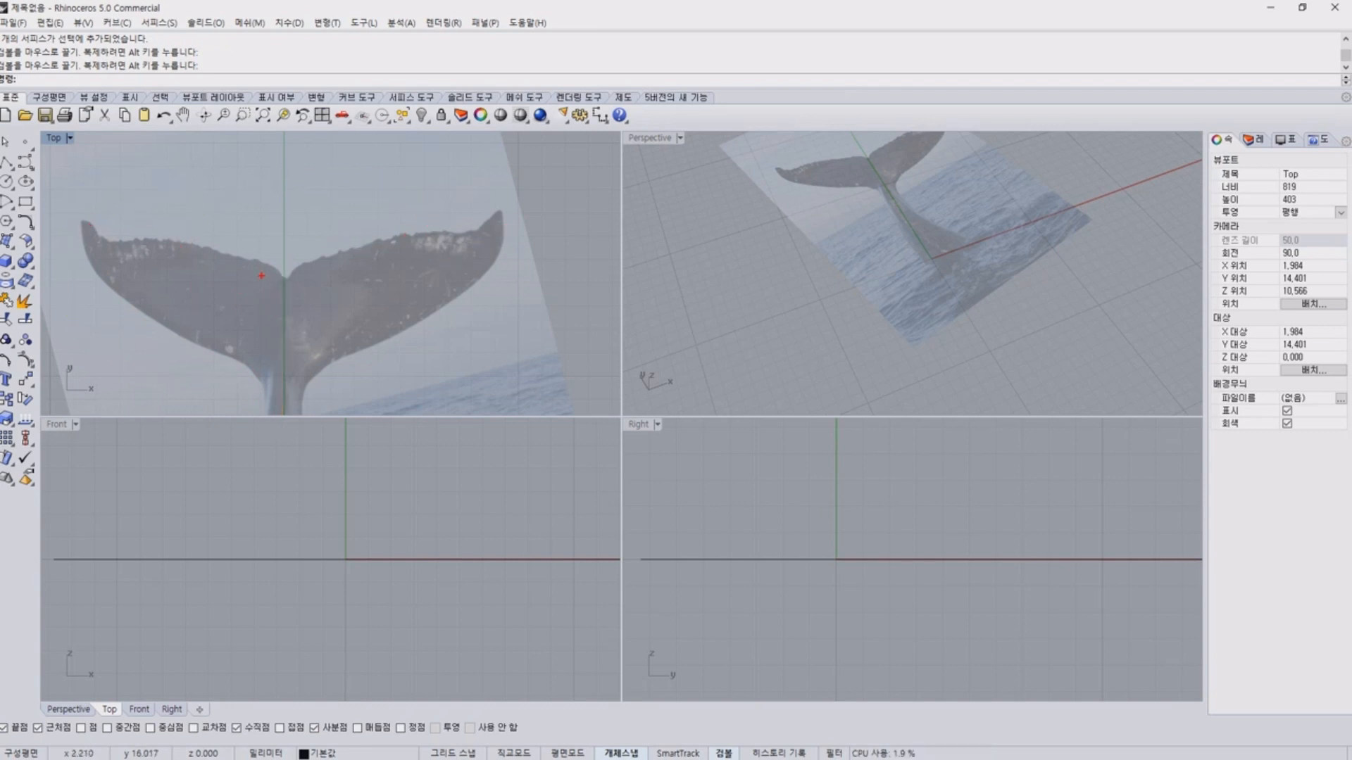
pyautogui.moveTo(251, 259); pyautogui.dragTo(350, 210)
pyautogui.press('Escape')
pyautogui.scroll(-8, 551, 280)
pyautogui.moveTo(551, 280); pyautogui.dragTo(530, 196, button='right')
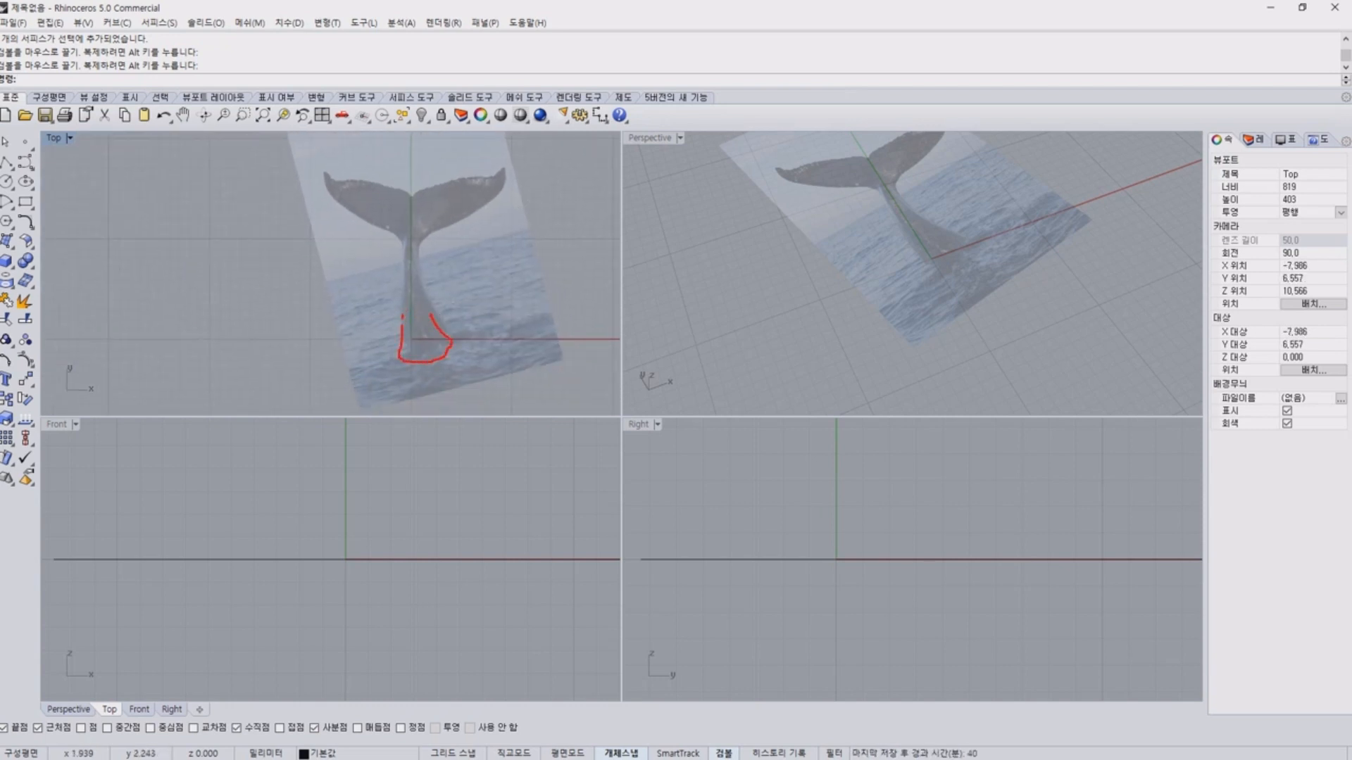
pyautogui.press('Escape')
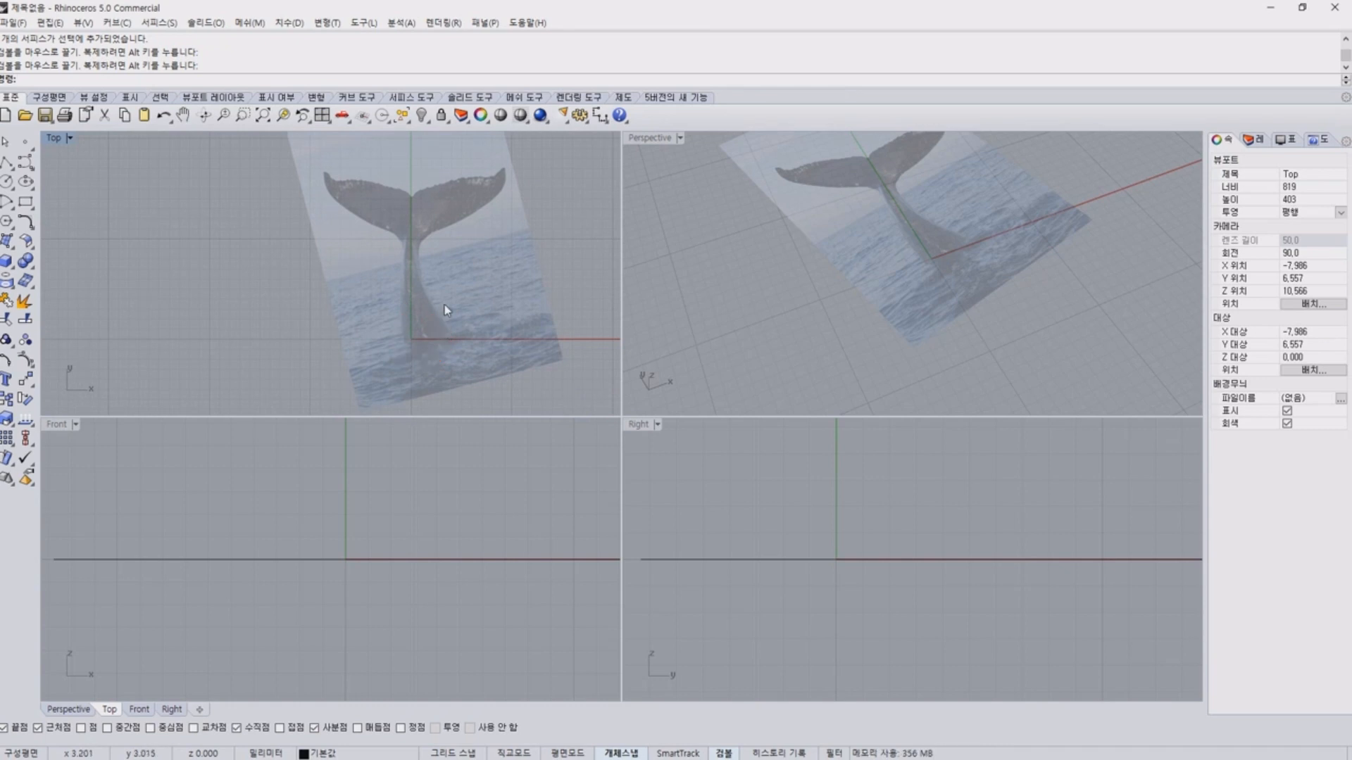
# Lock the whale picture frame in place.
pyautogui.click(431, 276)
pyautogui.moveTo(422, 264); pyautogui.dragTo(409, 297, button='right')
pyautogui.click(441, 115)
# Start an interpolated curve at the tip of the left fluke in the Top view.
pyautogui.scroll(5, 366, 218)
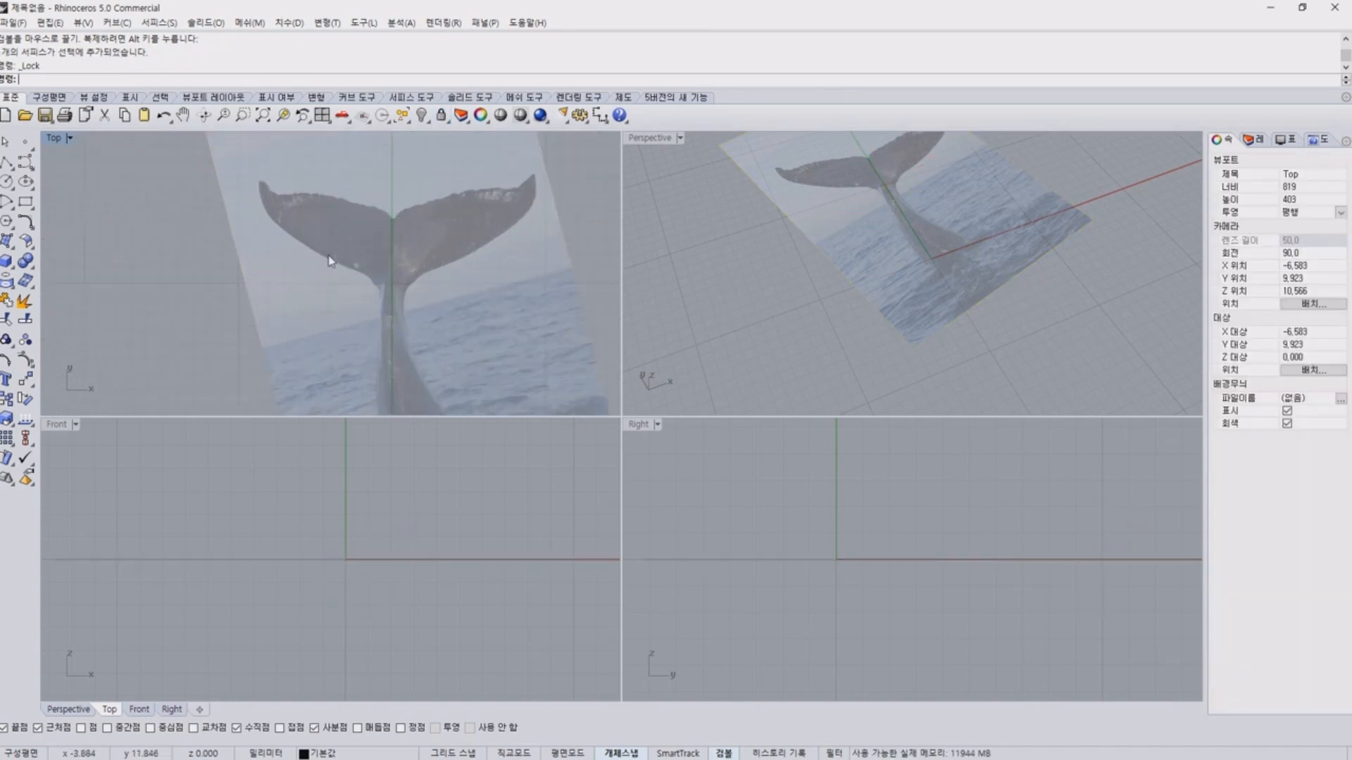
pyautogui.click(30, 168)
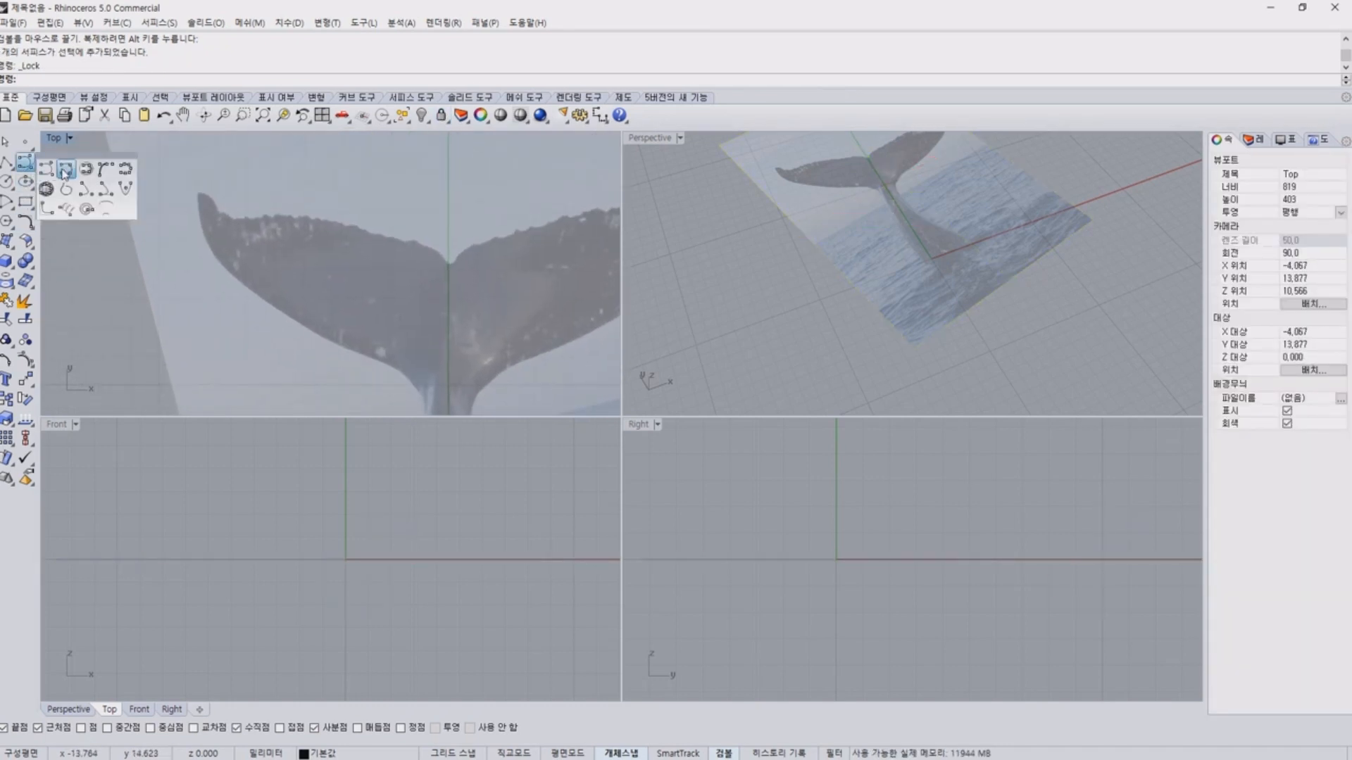
pyautogui.click(48, 172)
pyautogui.scroll(6, 204, 200)
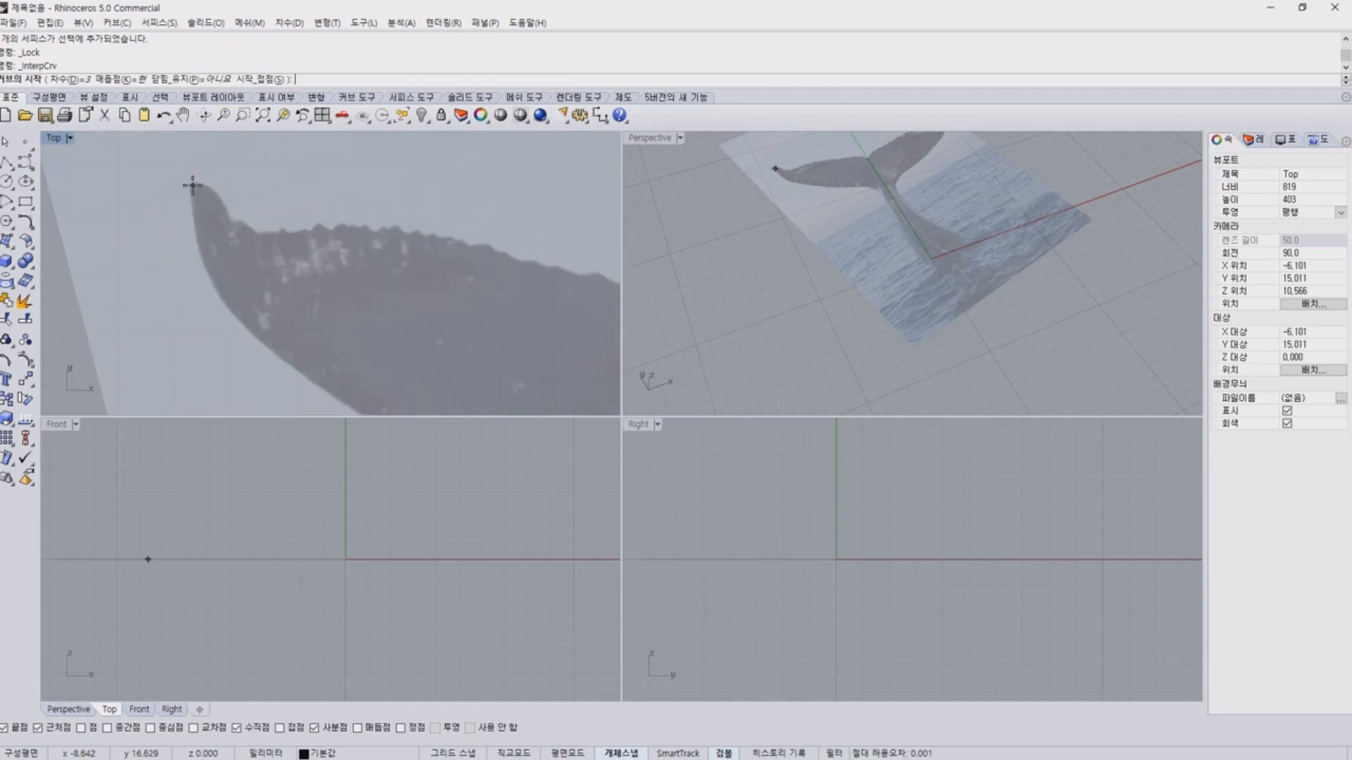
pyautogui.click(191, 186)
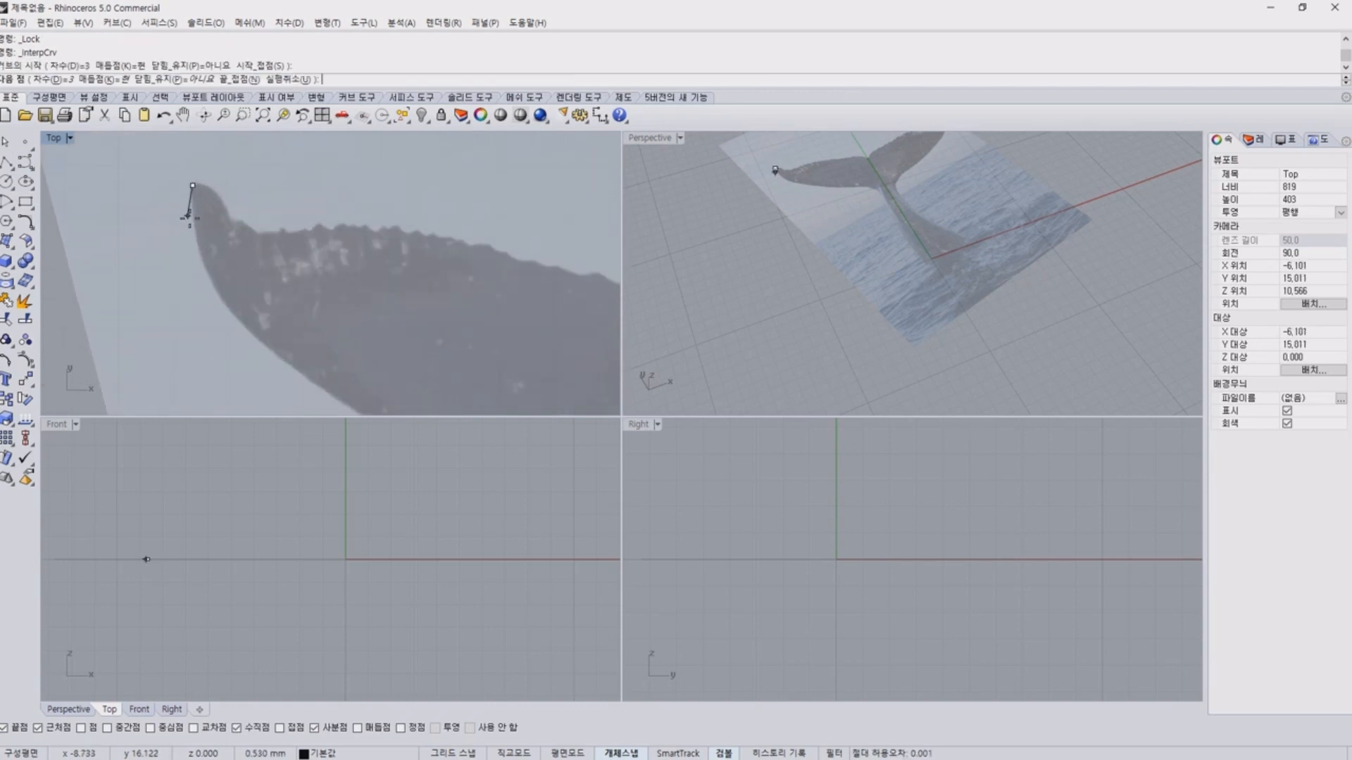
# Make the red layer 레이어 01 the current layer for the curve.
pyautogui.click(1253, 140)
pyautogui.rightClick(1262, 195)
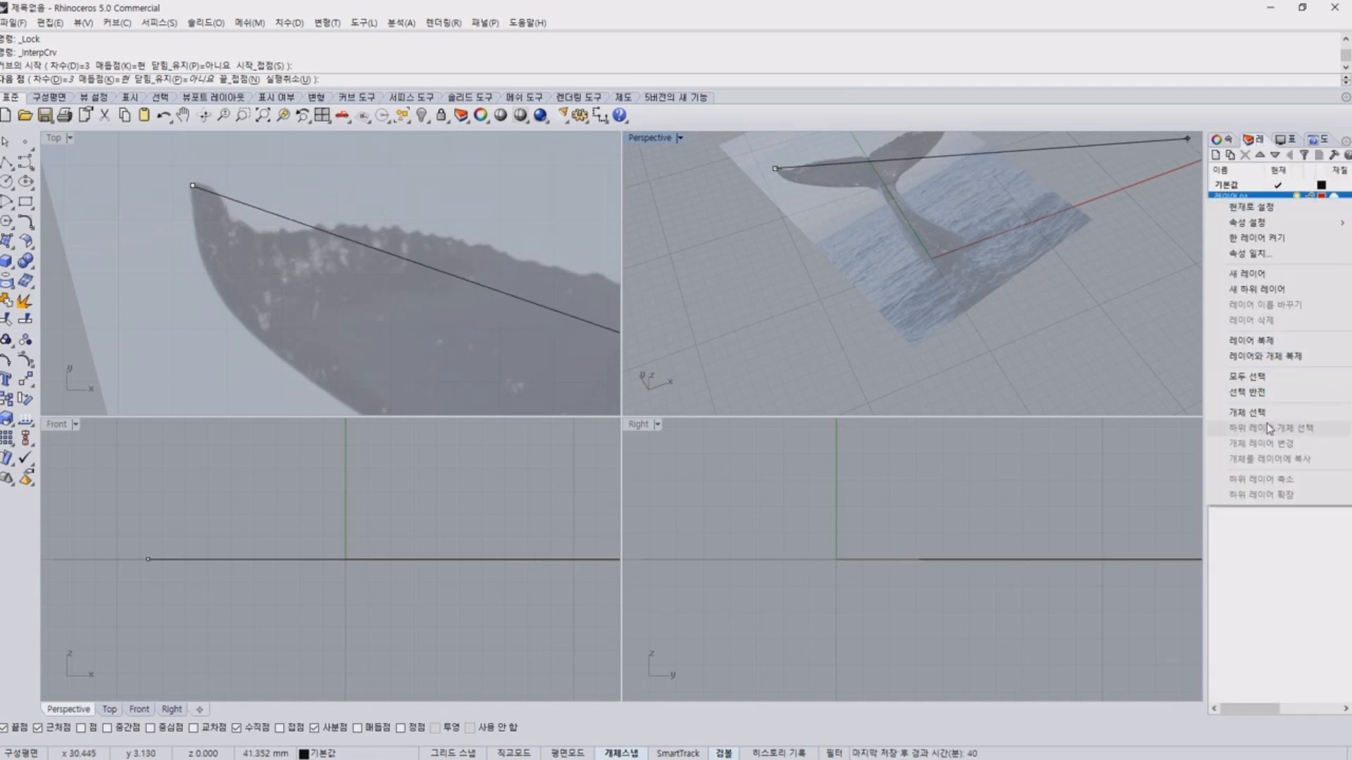
pyautogui.click(1261, 200)
pyautogui.click(1277, 197)
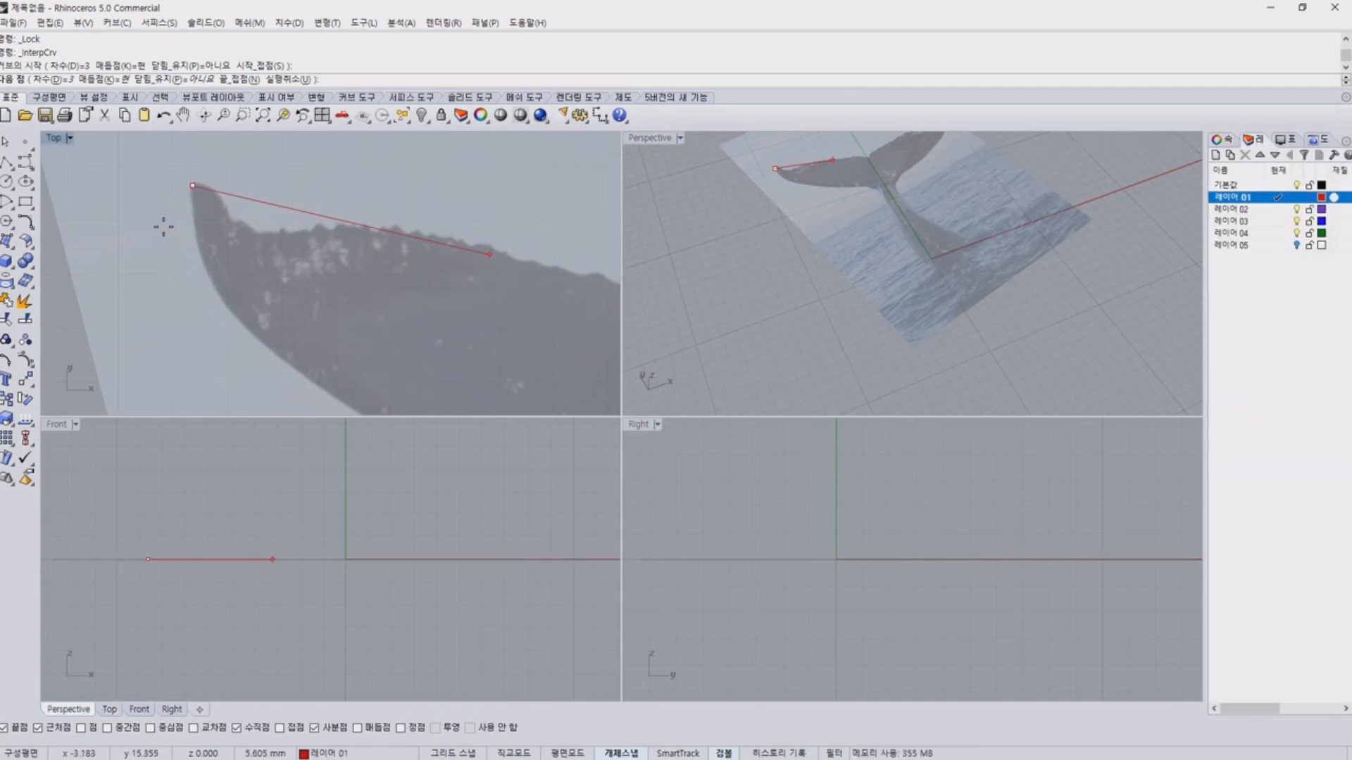
# Continue the interpolated curve from the left fluke's tip along its lower edge to where the fluke meets the stem.
pyautogui.click(199, 256)
pyautogui.click(326, 391)
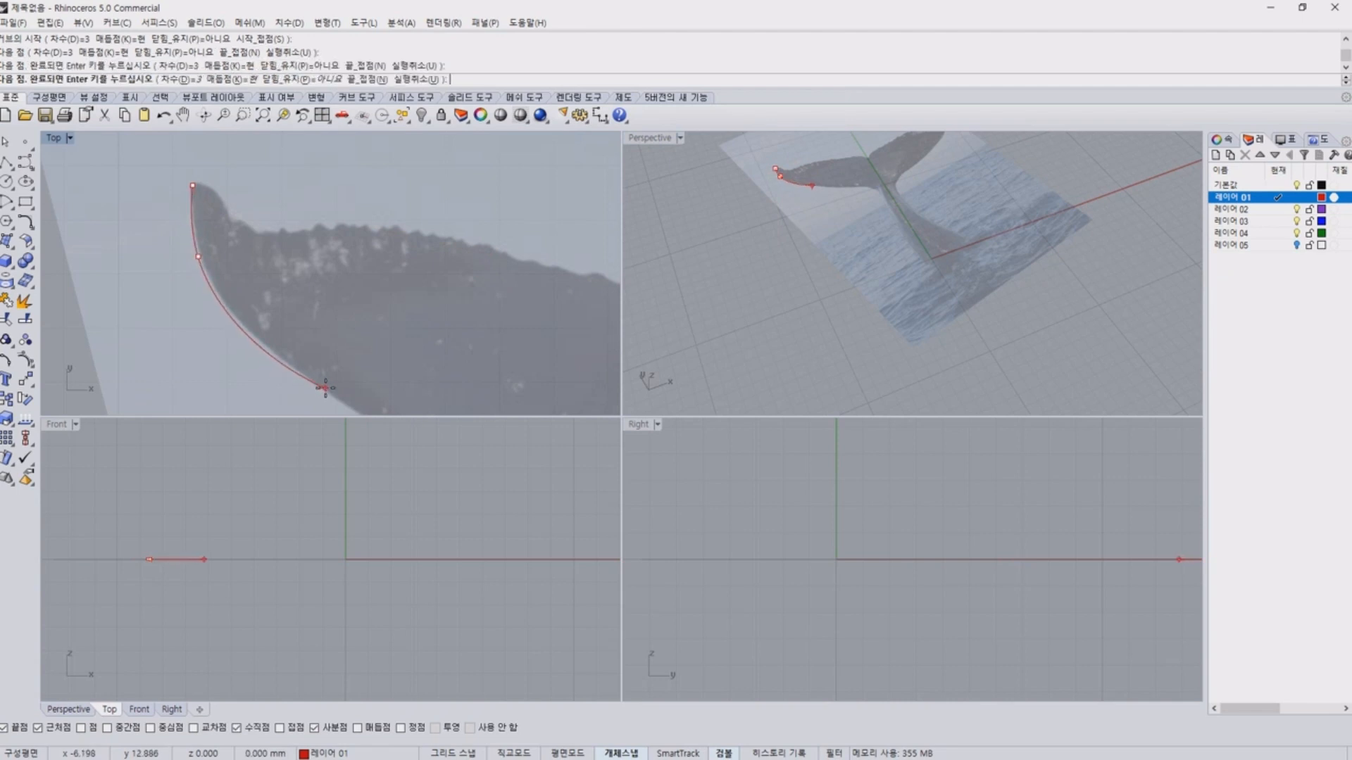
pyautogui.moveTo(395, 404); pyautogui.dragTo(233, 148, button='right')
pyautogui.scroll(-2, 384, 225)
pyautogui.click(394, 246)
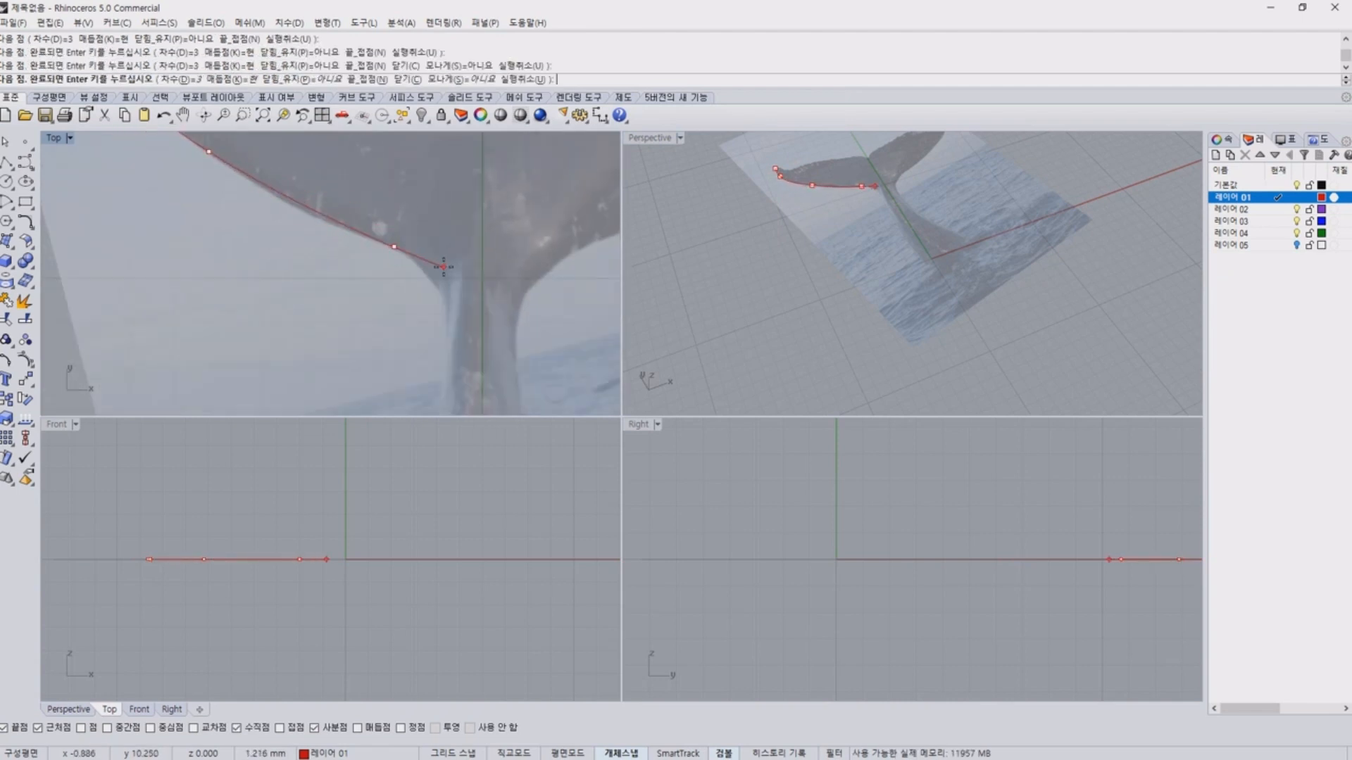
pyautogui.click(420, 264)
# Bend the curve down along the left side of the tail stem and finish it near the stem's lower part.
pyautogui.click(441, 298)
pyautogui.moveTo(444, 331); pyautogui.dragTo(429, 203, button='right')
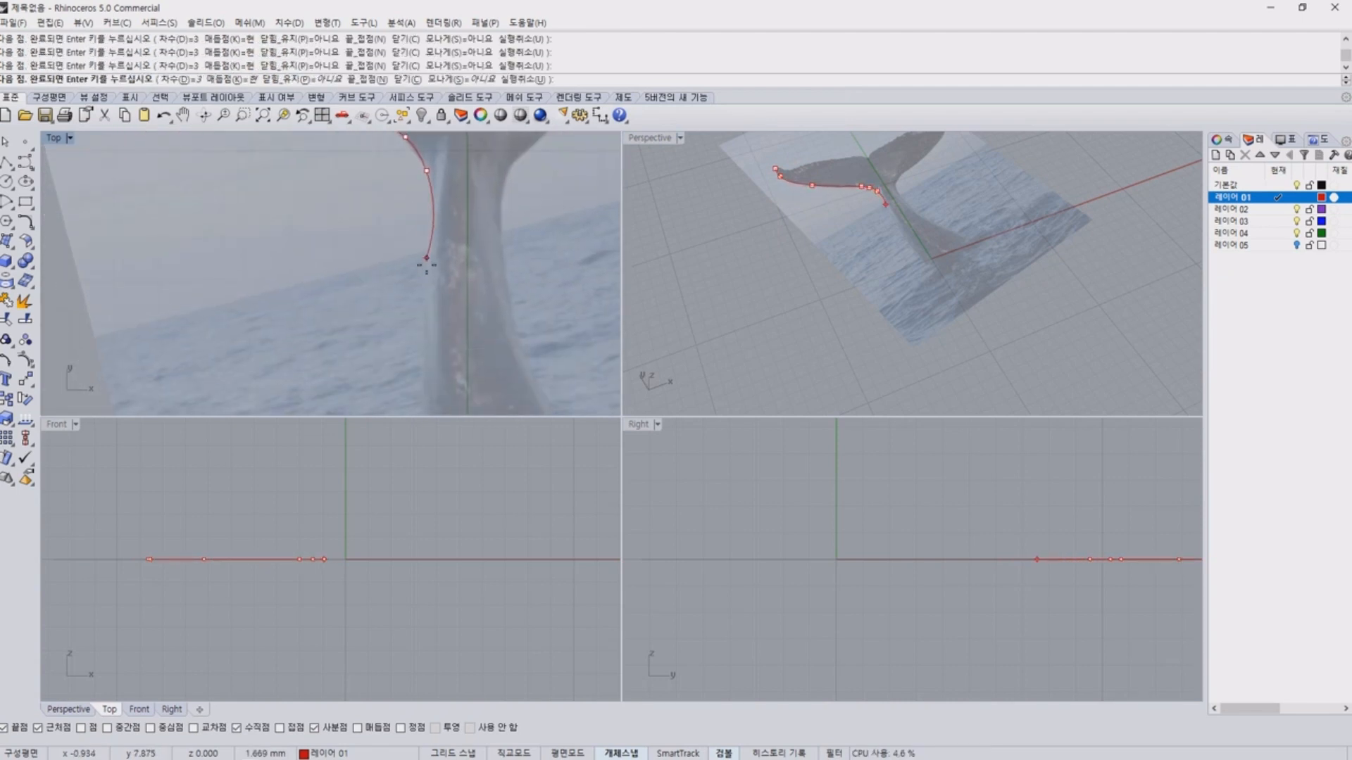
pyautogui.click(426, 246)
pyautogui.click(414, 391)
pyautogui.press('Return')
pyautogui.scroll(-2, 416, 387)
pyautogui.click(424, 338)
pyautogui.click(494, 321)
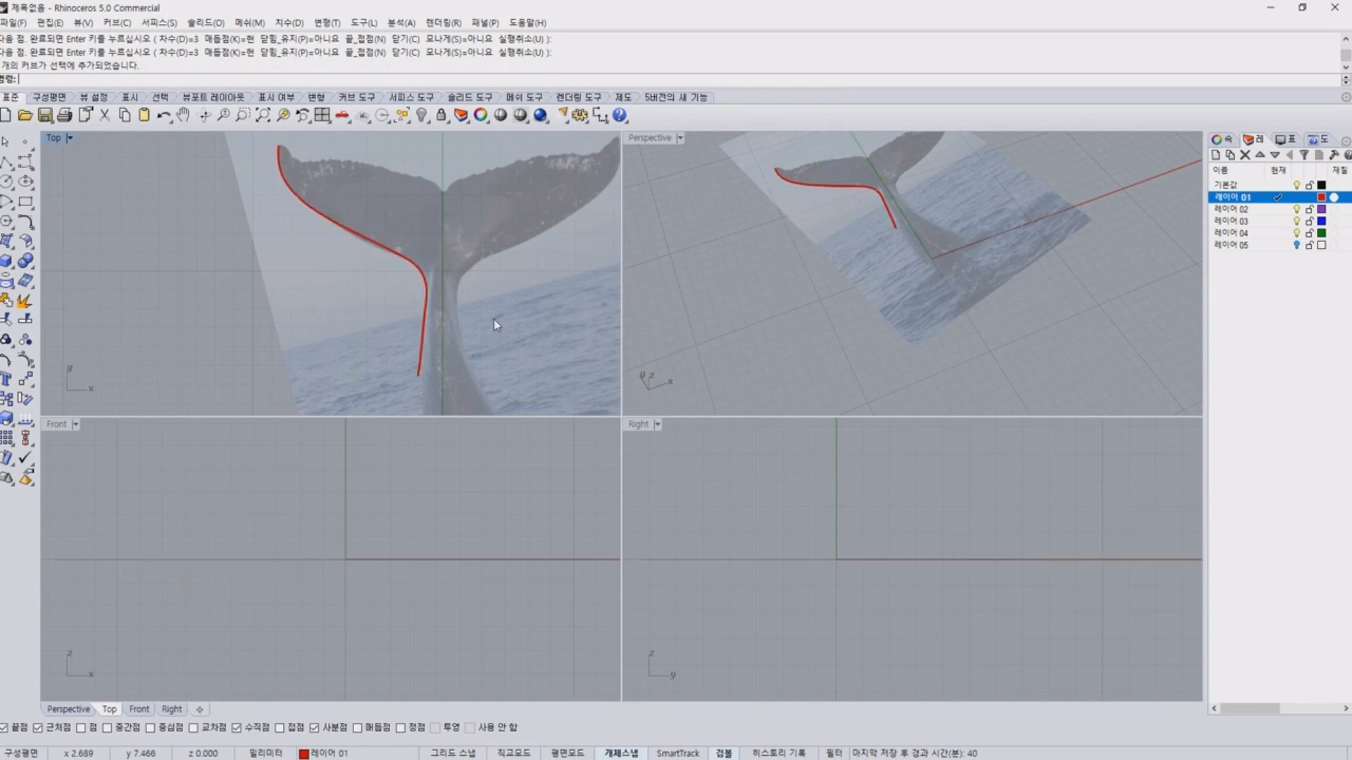
# Show the red curve's control points and shift the one mid-fluke outward so the curve follows the fluke's lower edge.
pyautogui.moveTo(466, 273); pyautogui.dragTo(447, 312, button='right')
pyautogui.scroll(8, 437, 331)
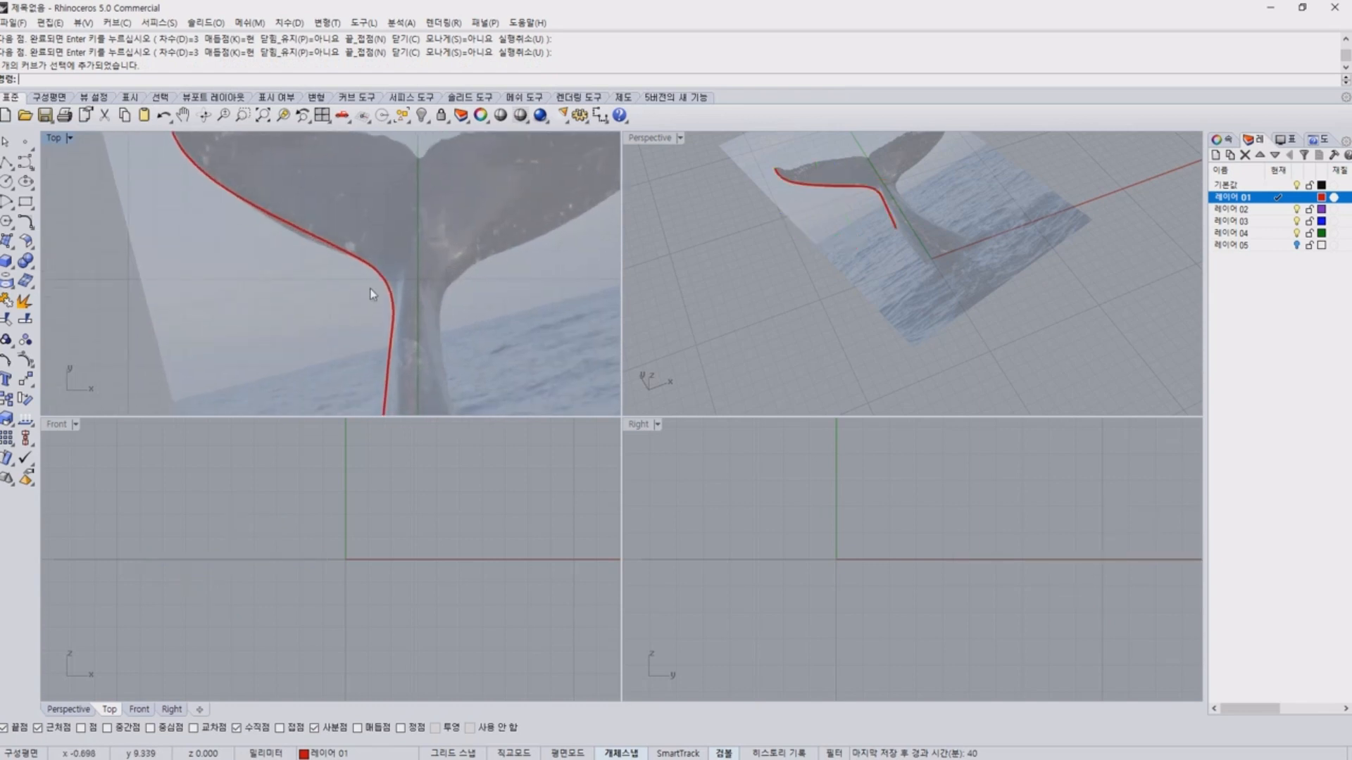
pyautogui.click(299, 205)
pyautogui.press('F10')
pyautogui.scroll(4, 330, 224)
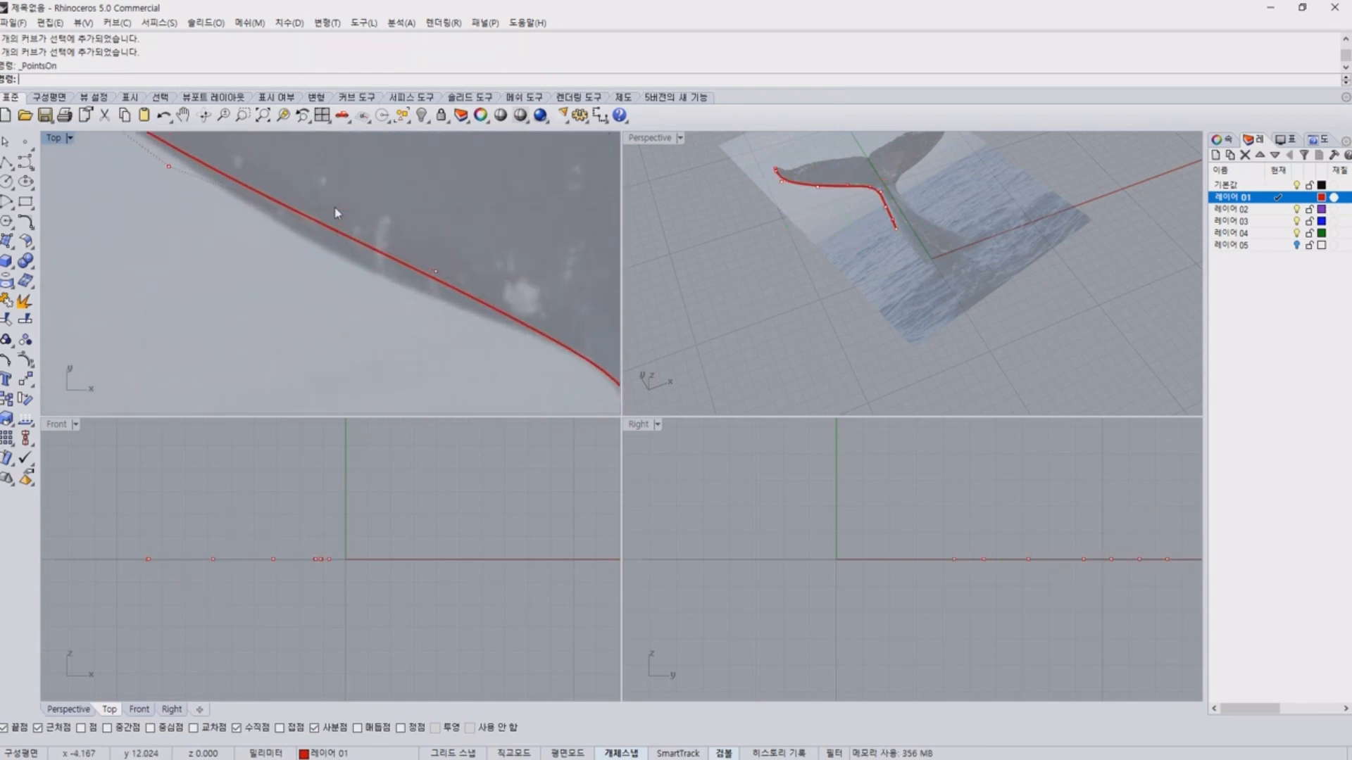
pyautogui.click(438, 270)
pyautogui.moveTo(450, 263); pyautogui.dragTo(422, 289)
pyautogui.press('Escape')
# Turn on 레이어 05 and examine the finished tail model's scalloped fluke edge in the Perspective view.
pyautogui.scroll(-5, 446, 248)
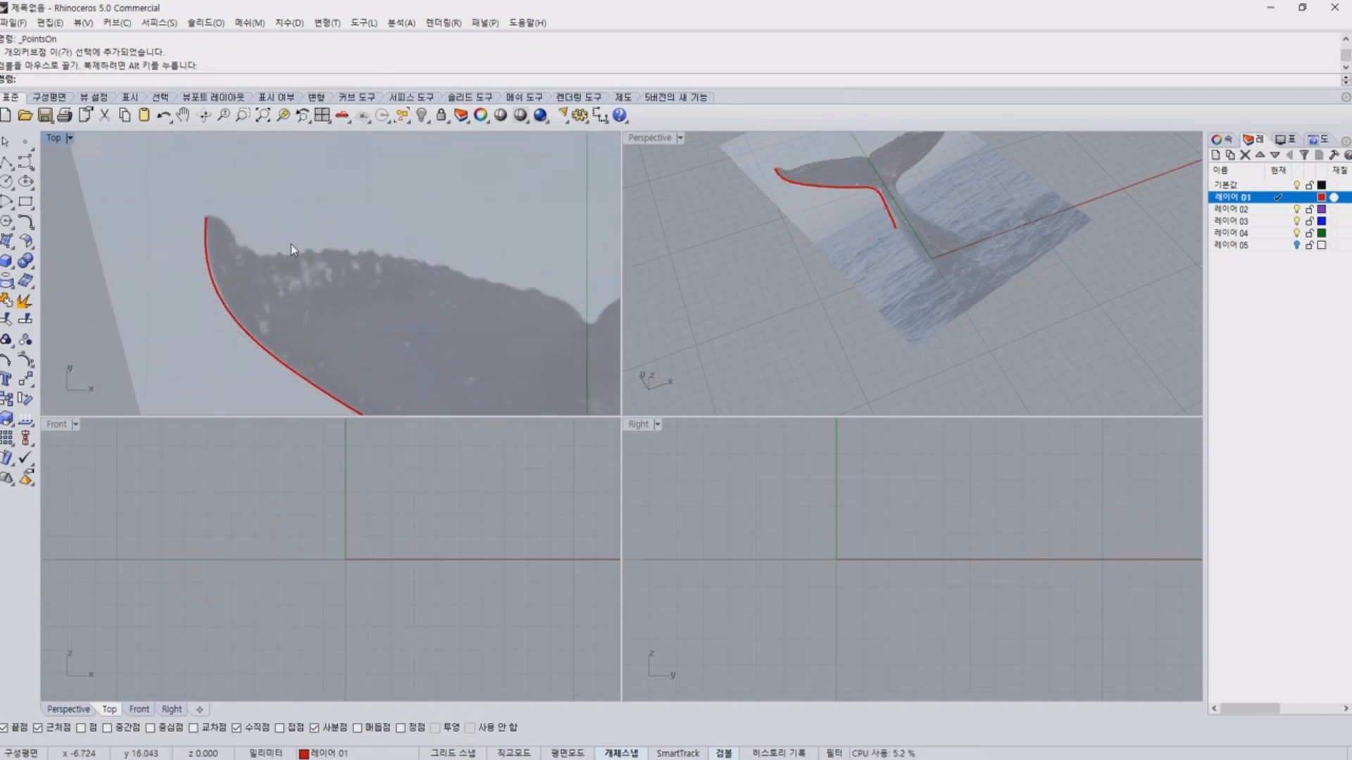
pyautogui.scroll(8, 302, 269)
pyautogui.scroll(-4, 298, 265)
pyautogui.moveTo(298, 265); pyautogui.dragTo(198, 292, button='right')
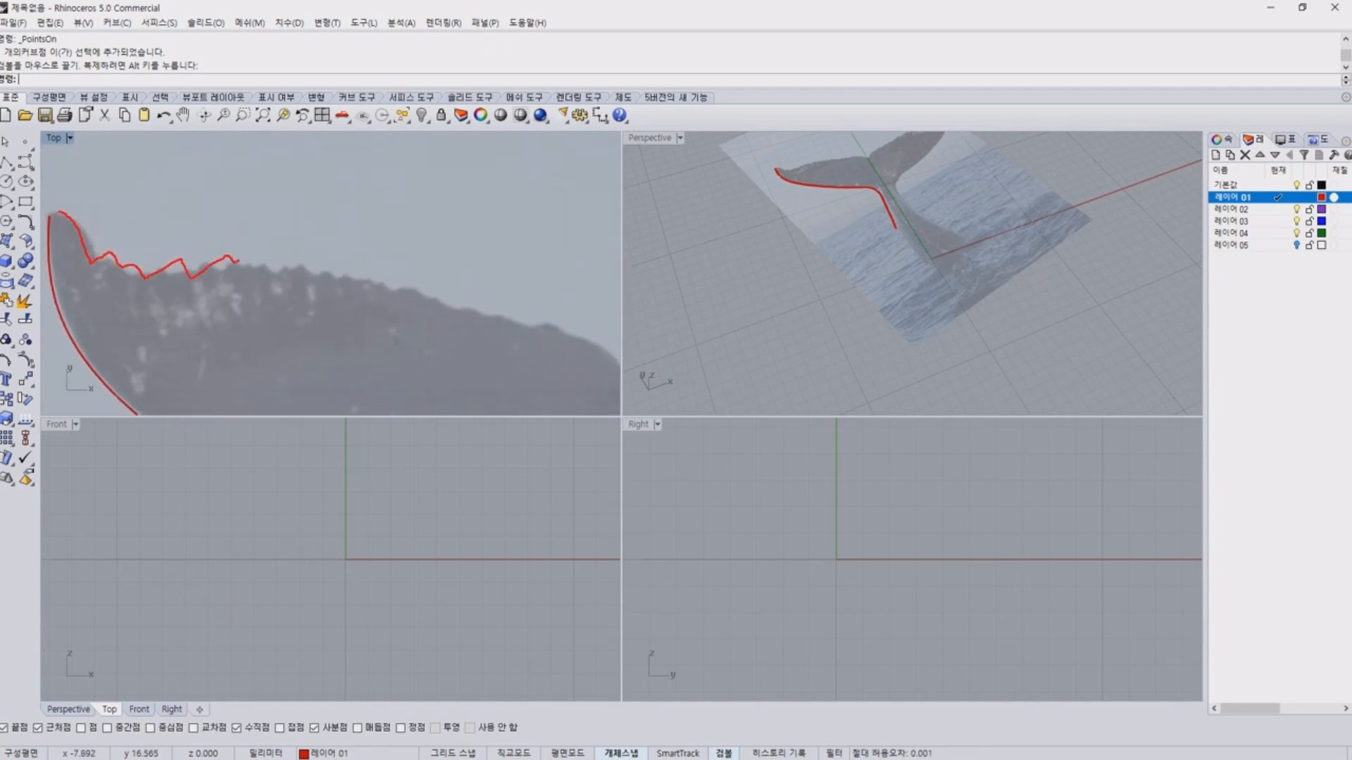
pyautogui.click(1296, 245)
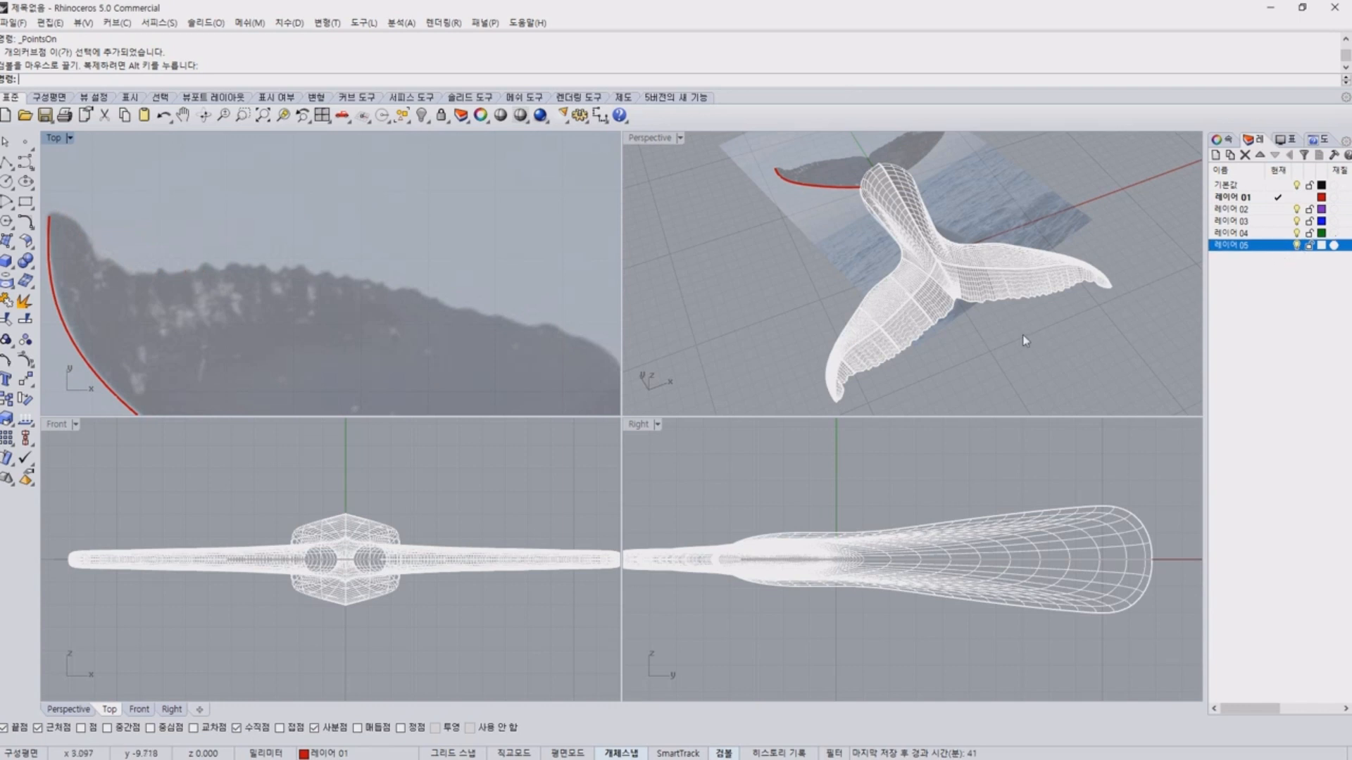
pyautogui.scroll(5, 915, 345)
pyautogui.scroll(6, 869, 343)
pyautogui.moveTo(869, 344)
pyautogui.mouseDown(button='right')
pyautogui.moveTo(839, 327)
pyautogui.moveTo(952, 298)
pyautogui.moveTo(915, 268)
pyautogui.mouseUp(button='right')
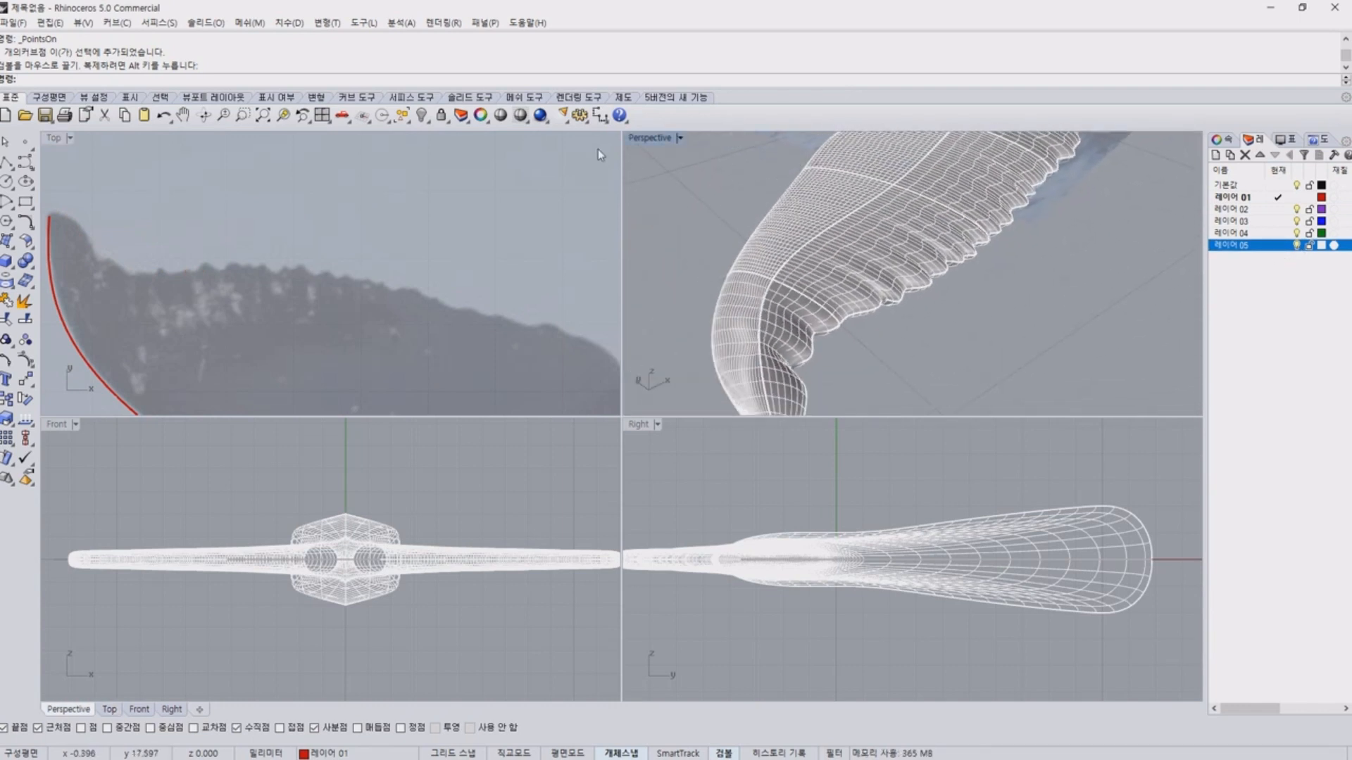
# Shade the Perspective view and examine the rippled surface of the model's fluke up close and as a whole.
pyautogui.click(500, 115)
pyautogui.moveTo(871, 322); pyautogui.dragTo(858, 355, button='right')
pyautogui.scroll(8, 850, 238)
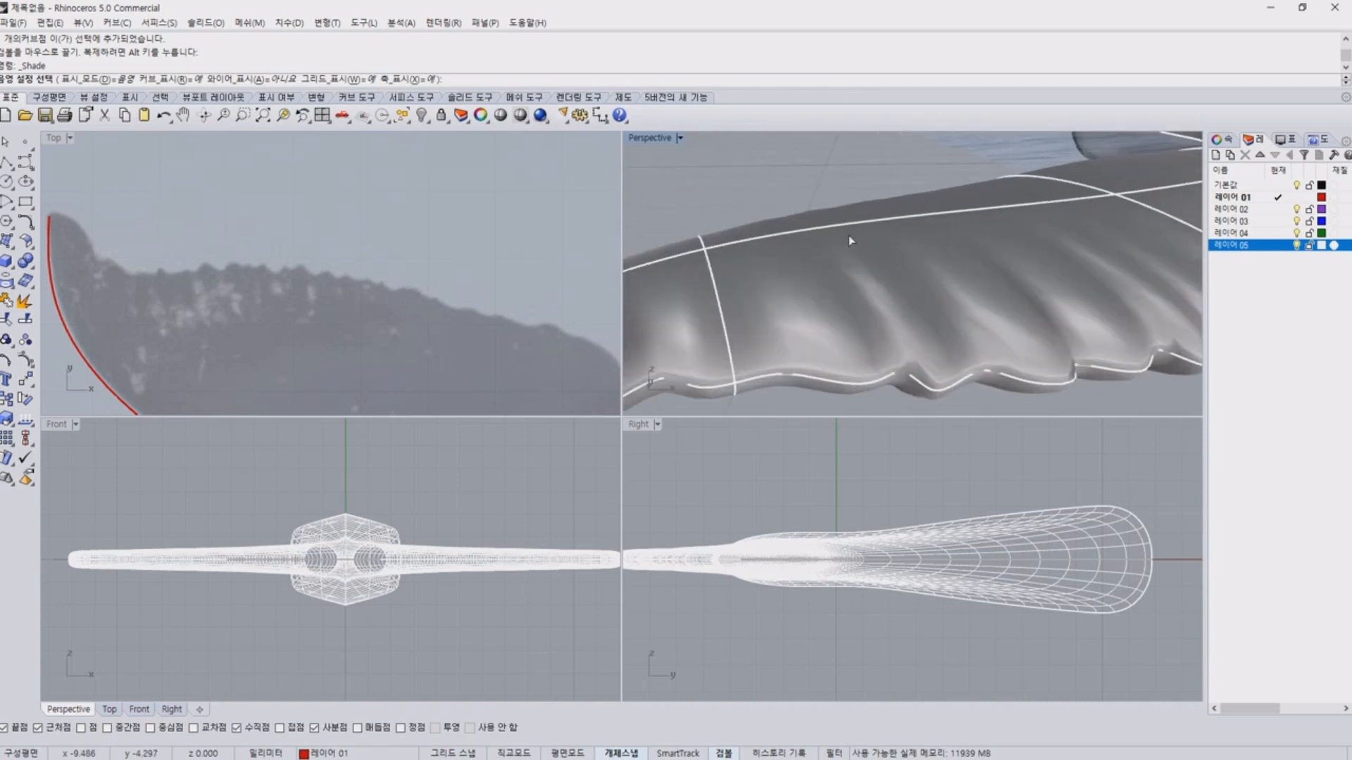
pyautogui.hotkey('ctrl', '2')
pyautogui.moveTo(836, 255)
pyautogui.mouseDown()
pyautogui.moveTo(1010, 248)
pyautogui.moveTo(1097, 292)
pyautogui.mouseUp()
pyautogui.press('Escape')
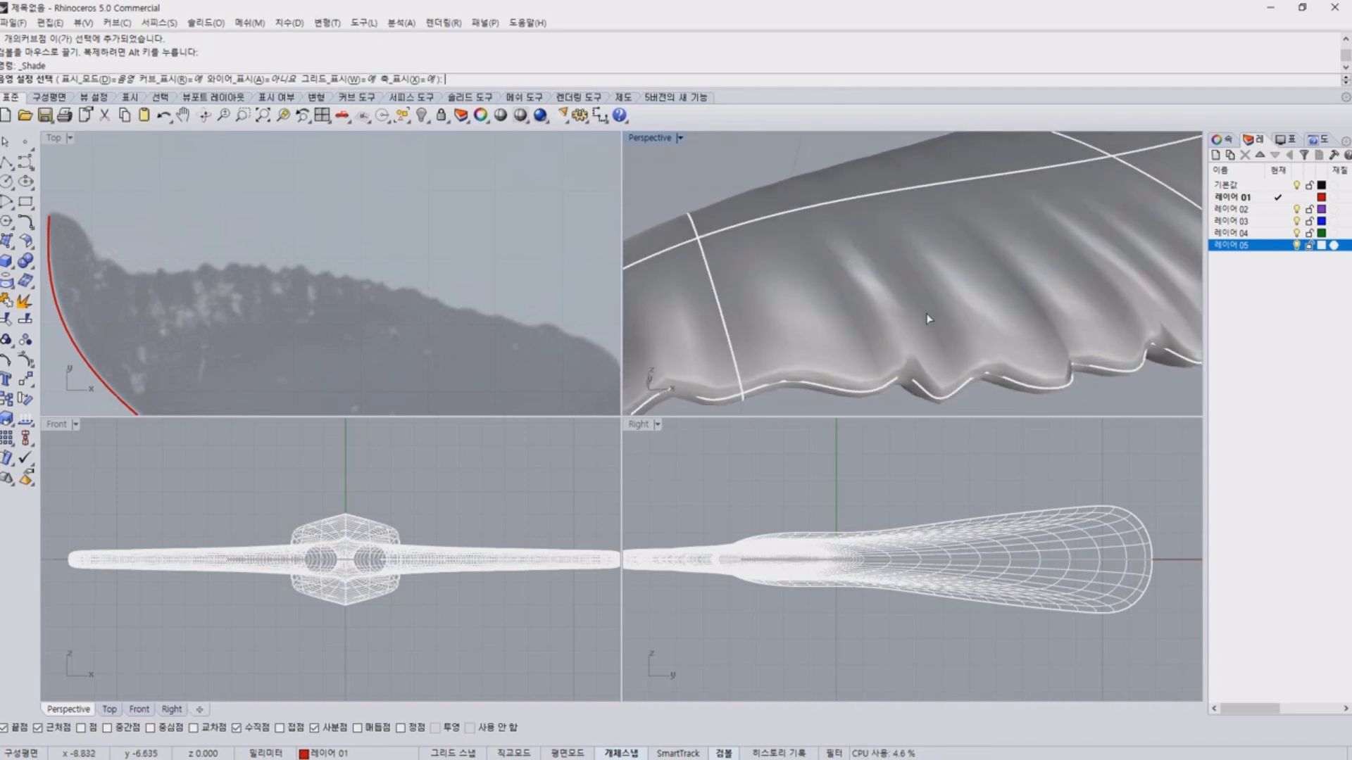
pyautogui.moveTo(927, 314); pyautogui.dragTo(961, 345, button='right')
pyautogui.scroll(-6, 961, 345)
pyautogui.moveTo(1042, 335); pyautogui.dragTo(982, 321, button='right')
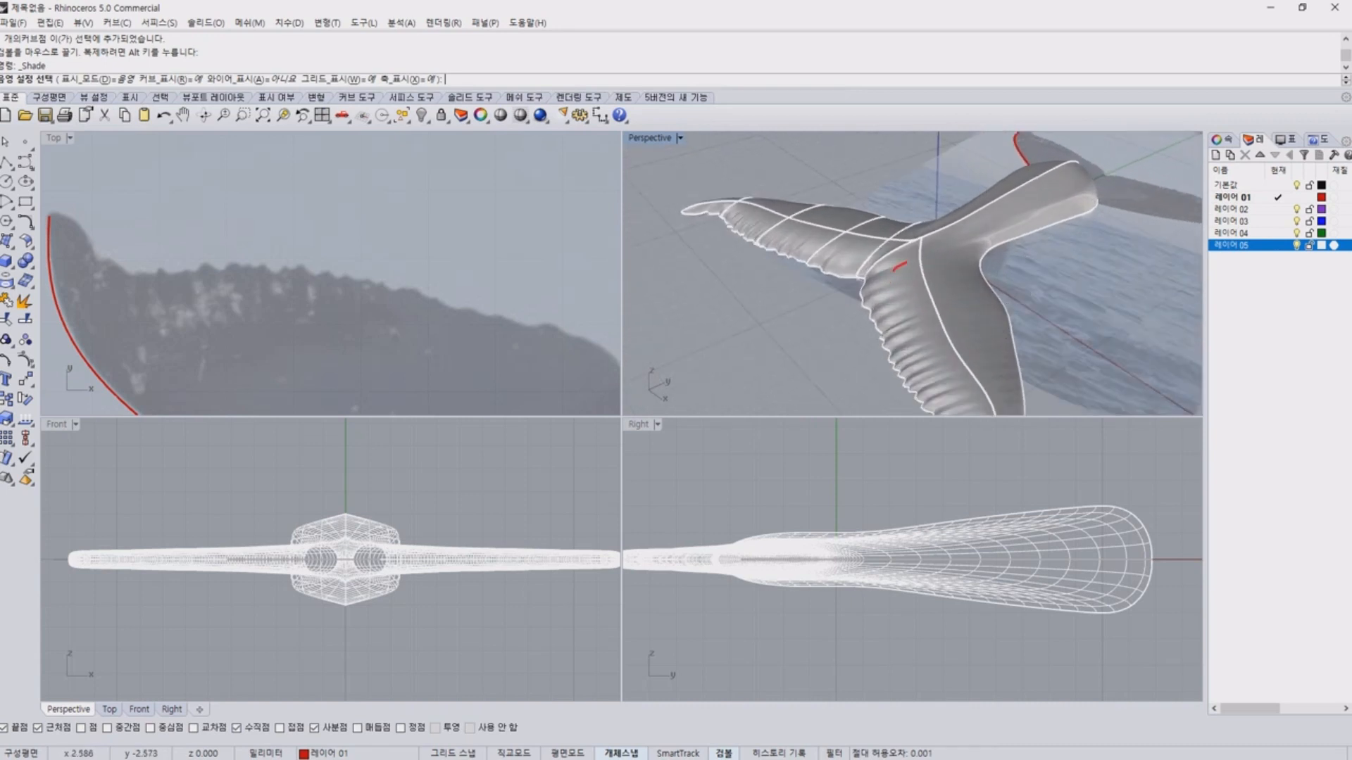
# Compare the jagged upper fluke edge in the reference picture with the shaded model's scalloped trailing edge.
pyautogui.moveTo(906, 262); pyautogui.dragTo(956, 290)
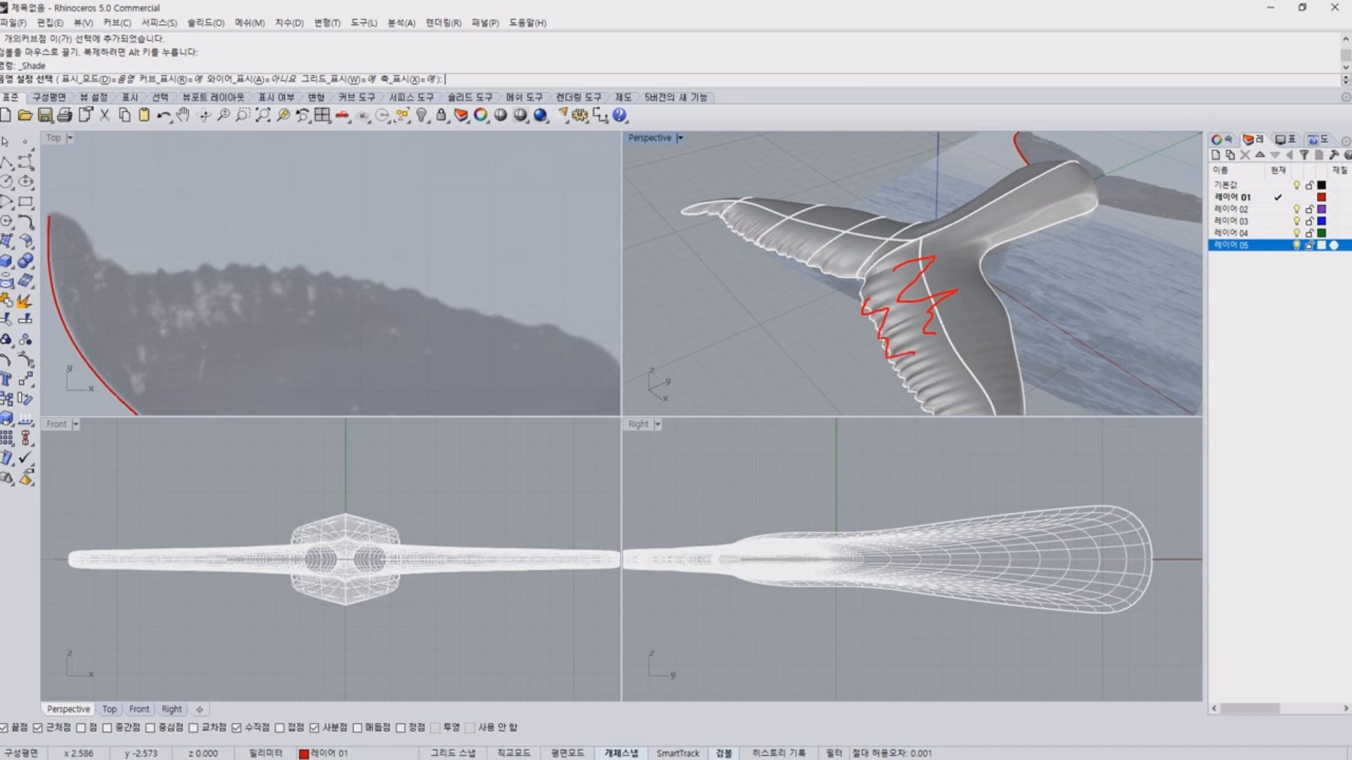
pyautogui.press('Escape')
pyautogui.scroll(-2, 953, 366)
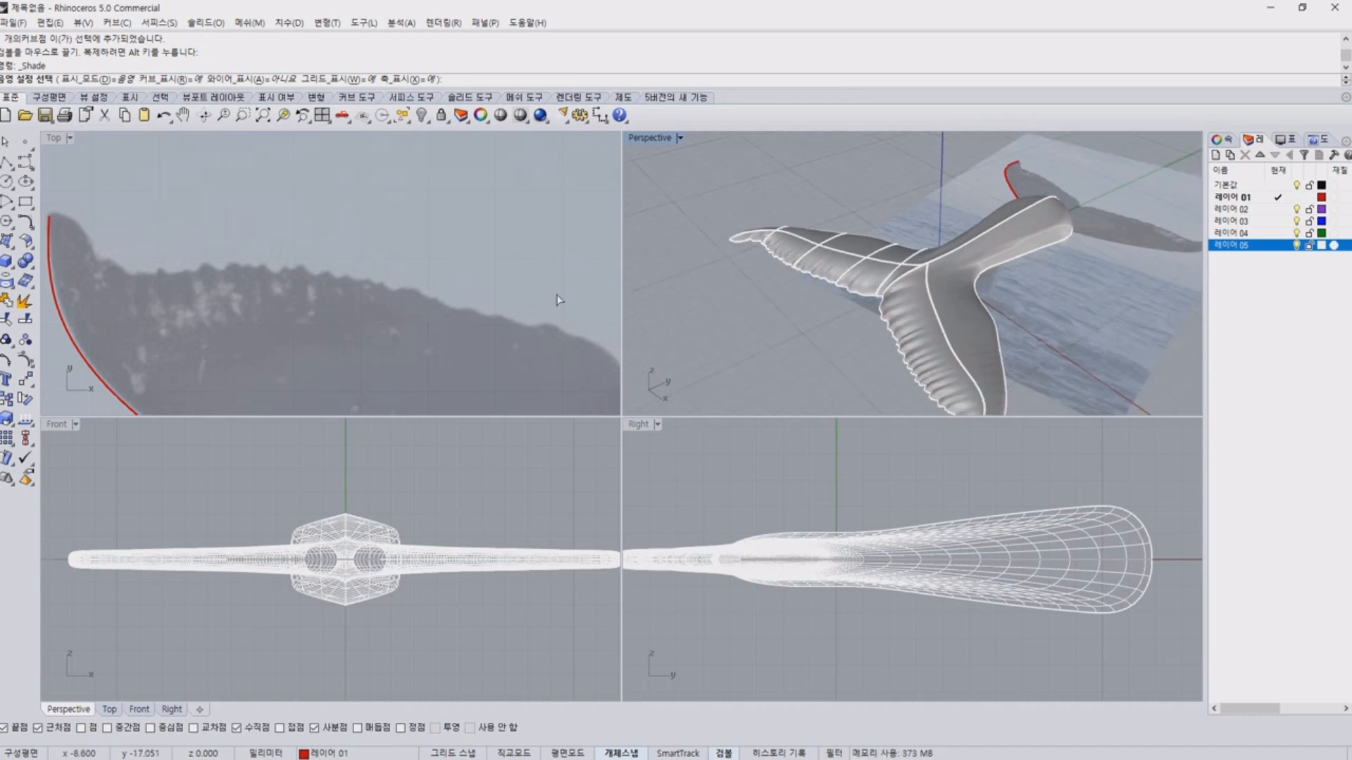
pyautogui.click(559, 299)
pyautogui.moveTo(61, 217)
pyautogui.mouseDown()
pyautogui.moveTo(167, 283)
pyautogui.moveTo(497, 324)
pyautogui.moveTo(640, 384)
pyautogui.mouseUp()
pyautogui.press('Escape')
pyautogui.click(650, 373)
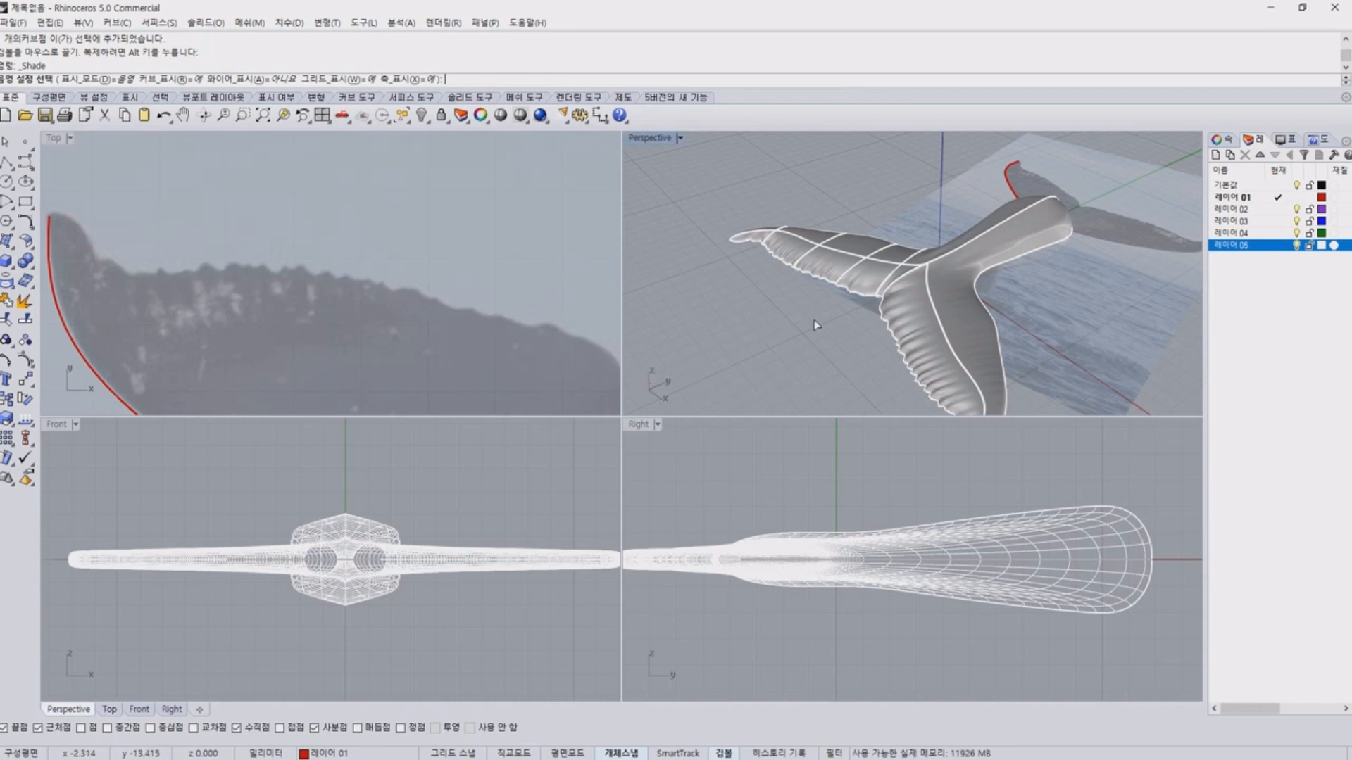
pyautogui.moveTo(815, 322)
pyautogui.mouseDown(button='right')
pyautogui.moveTo(1003, 282)
pyautogui.moveTo(938, 309)
pyautogui.moveTo(961, 332)
pyautogui.mouseUp(button='right')
pyautogui.scroll(3, 937, 308)
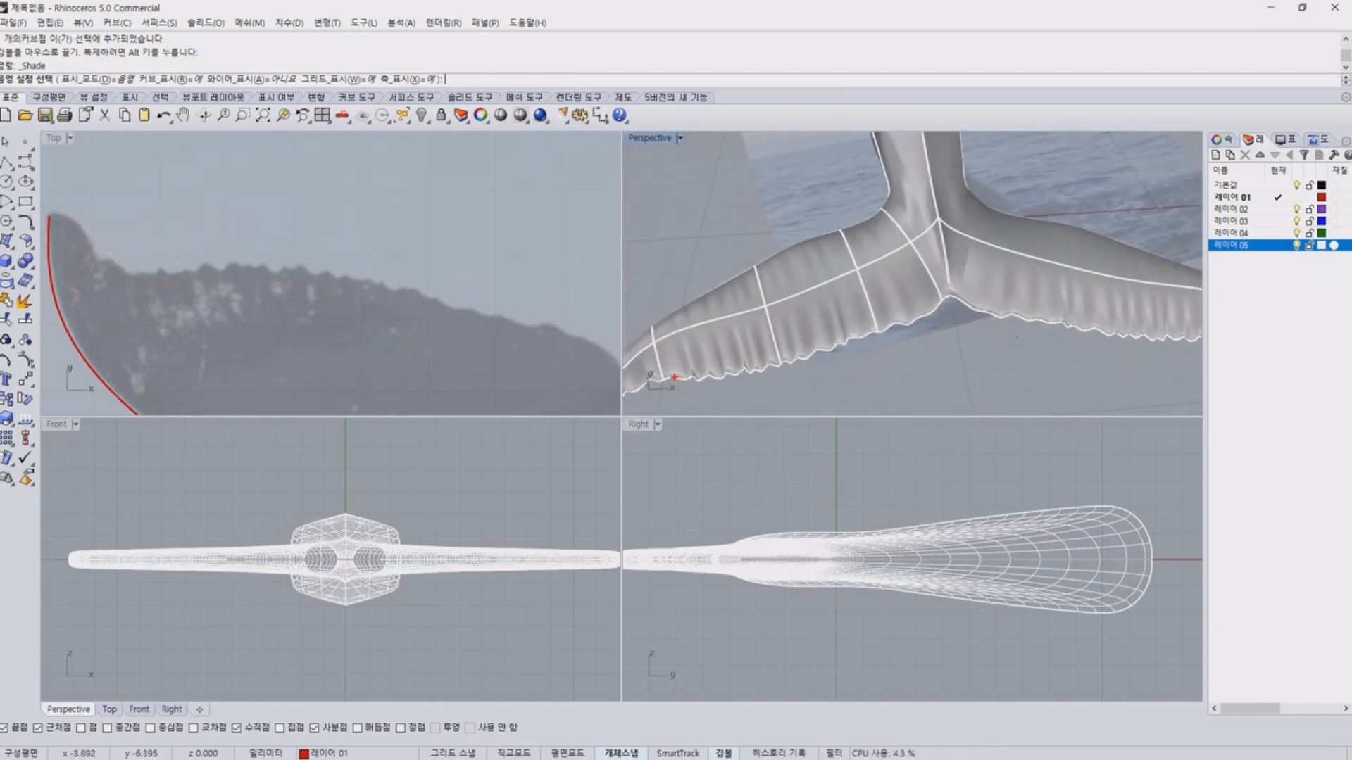
pyautogui.moveTo(716, 385); pyautogui.dragTo(865, 354)
pyautogui.press('Escape')
pyautogui.scroll(-6, 859, 254)
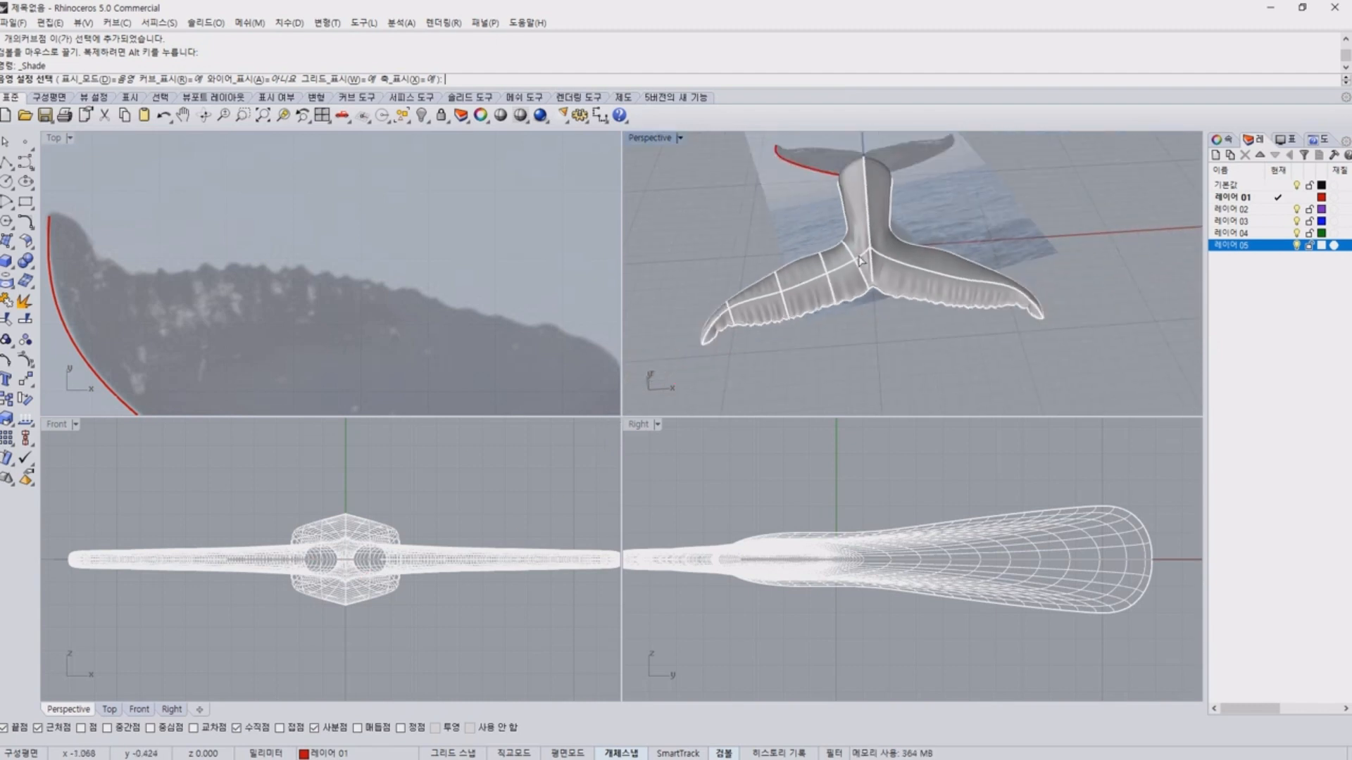
# End the shaded preview, try deleting the finished tail polysurface to view its construction curves, and undo the deletion.
pyautogui.moveTo(796, 278); pyautogui.dragTo(869, 326, button='right')
pyautogui.press('Return')
pyautogui.click(871, 238)
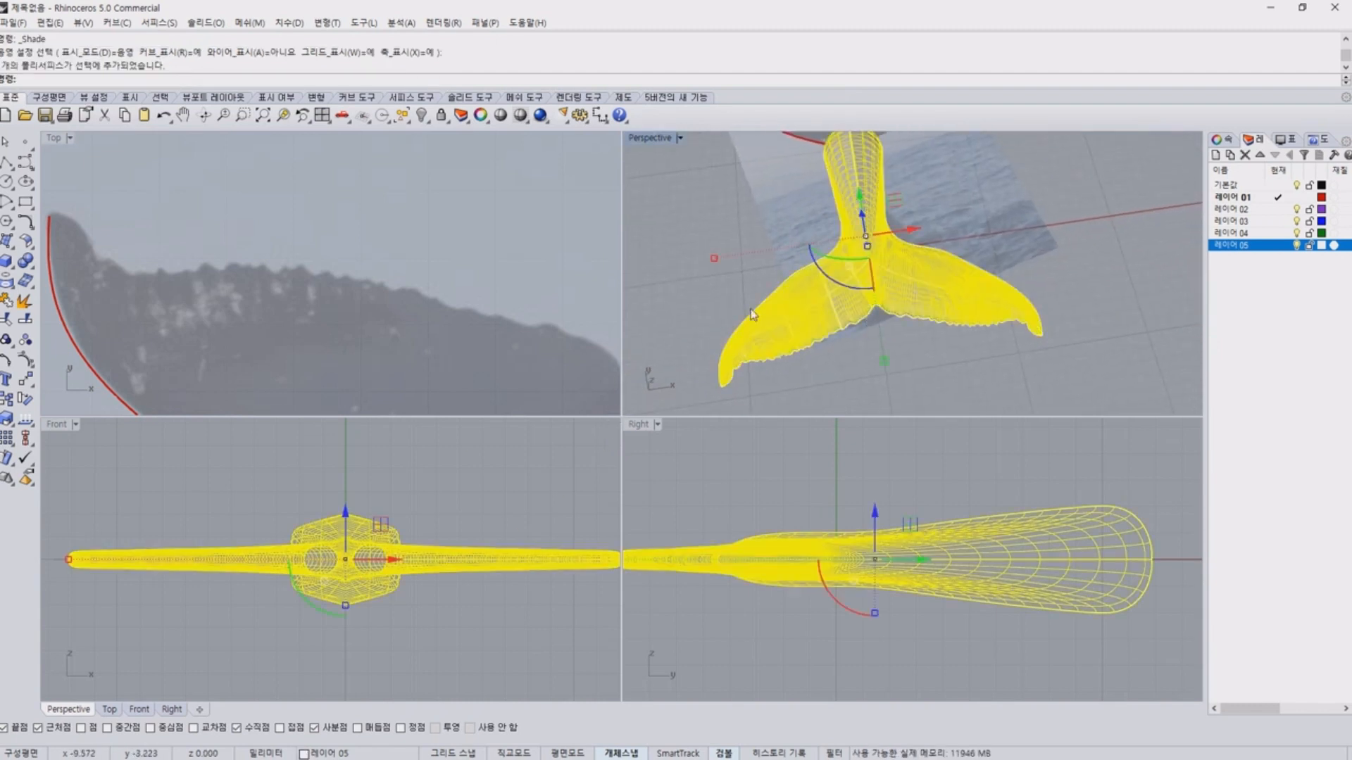
pyautogui.press('Delete')
pyautogui.hotkey('ctrl', 'z')
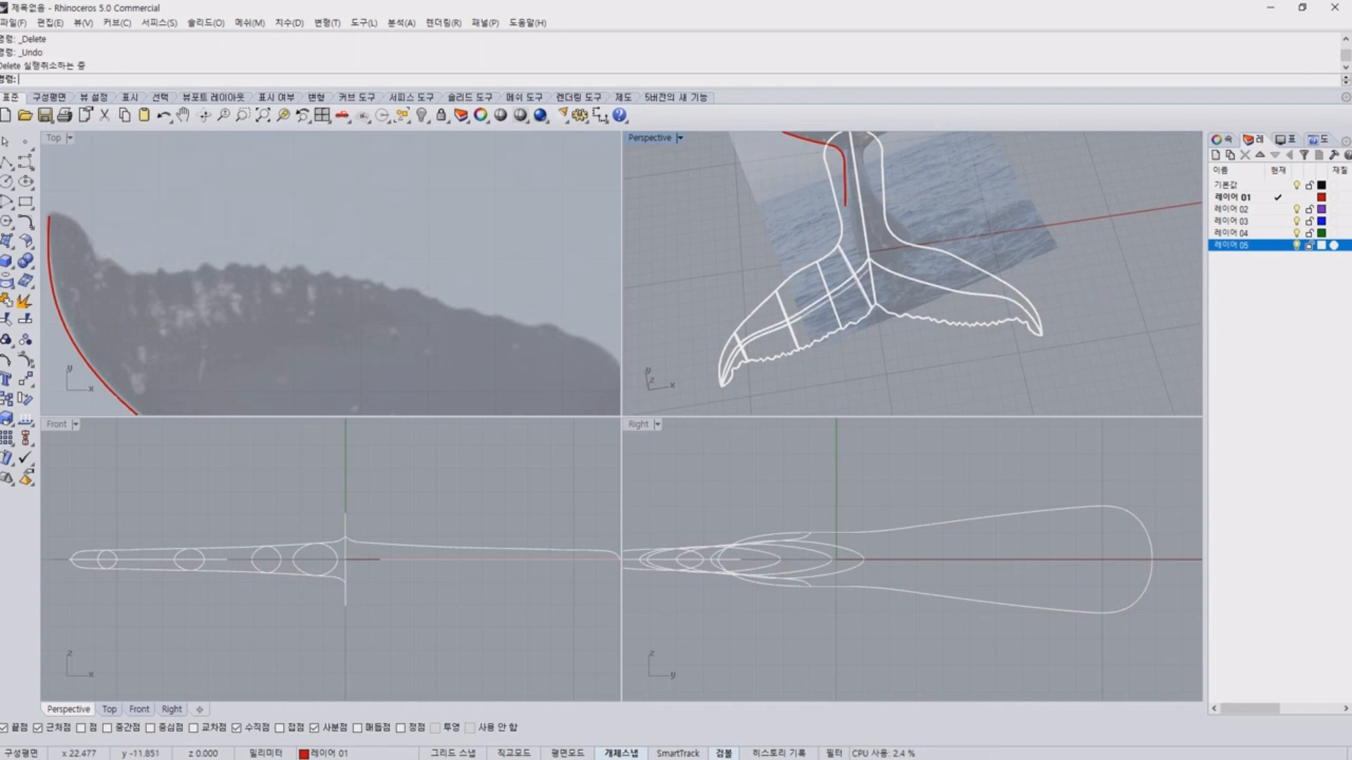
# Hide 레이어 05 and start an interpolated curve at the red curve's end on the left fluke tip in the Top view.
pyautogui.click(1297, 245)
pyautogui.scroll(-8, 423, 262)
pyautogui.moveTo(407, 328); pyautogui.dragTo(340, 313, button='right')
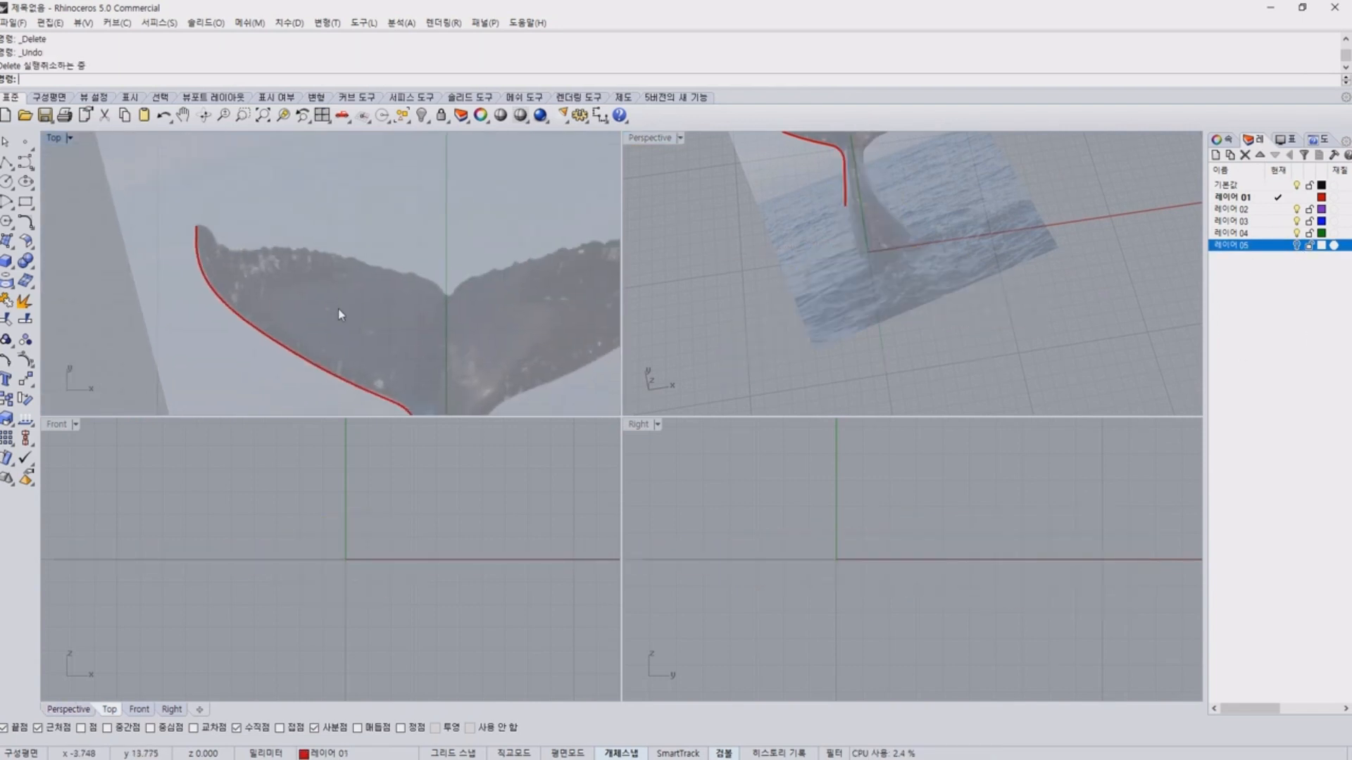
pyautogui.click(31, 170)
pyautogui.click(66, 173)
pyautogui.scroll(15, 231, 220)
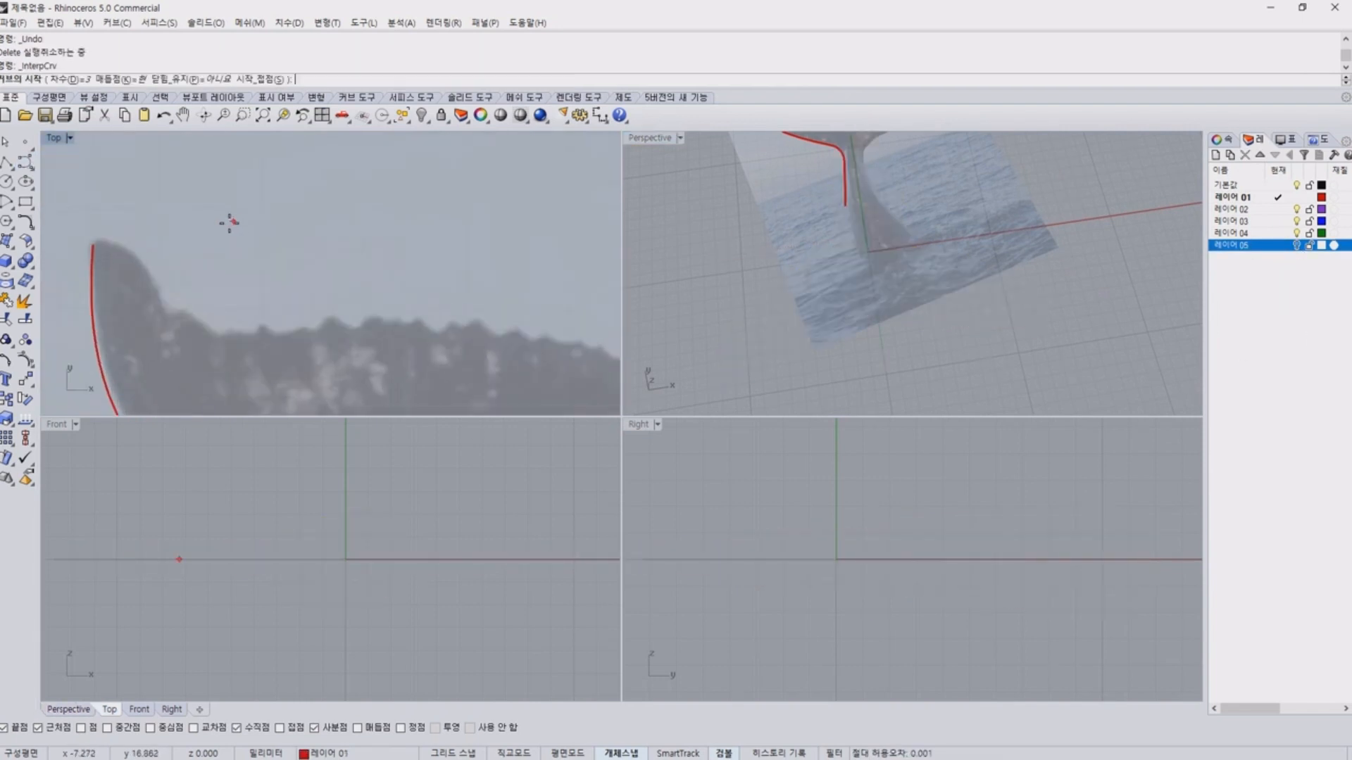
pyautogui.moveTo(219, 234); pyautogui.dragTo(319, 251, button='right')
pyautogui.click(129, 256)
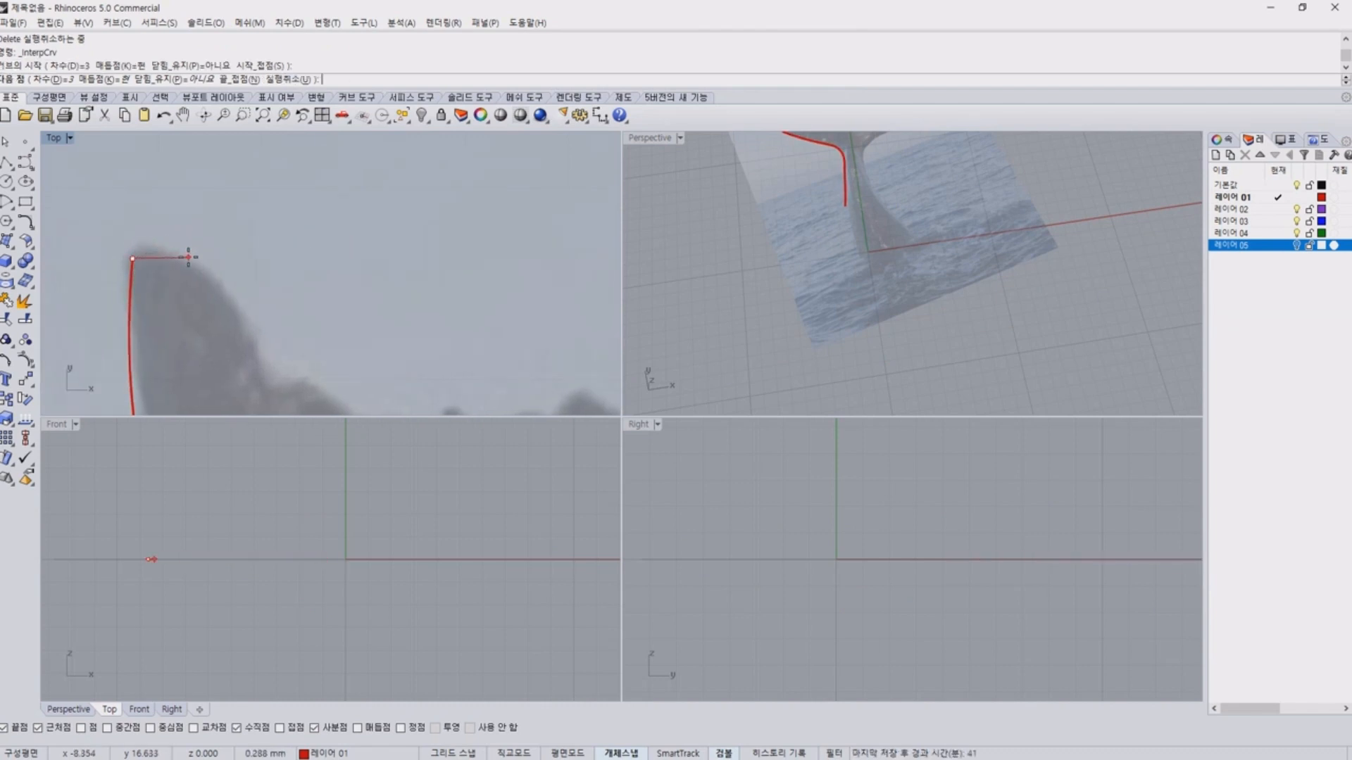
# Run the curve over the fluke tip and down its inner side to the first small bump of the upper edge.
pyautogui.click(190, 259)
pyautogui.click(262, 381)
pyautogui.moveTo(261, 381); pyautogui.dragTo(143, 183, button='right')
pyautogui.click(183, 186)
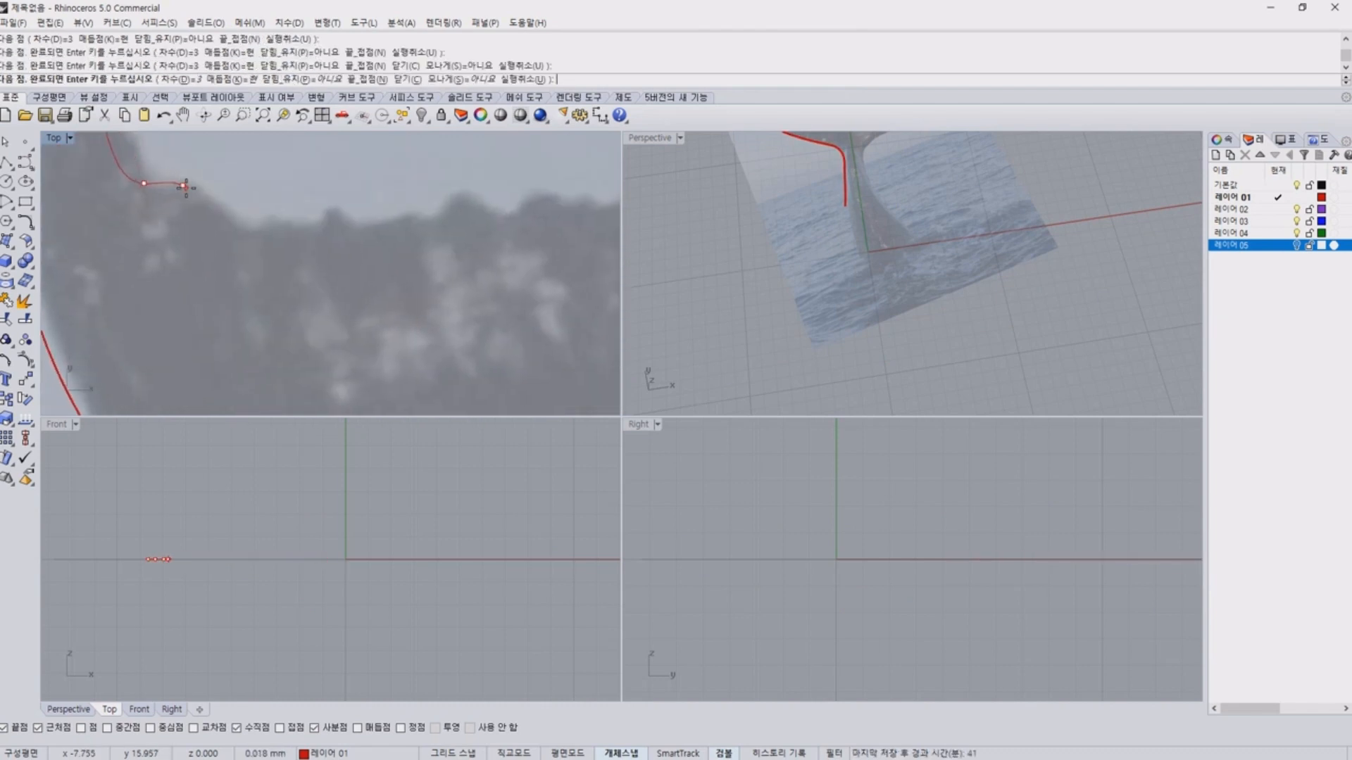
# Try to extend the curve along the fluke's upper edge and undo the last two points.
pyautogui.click(250, 239)
pyautogui.click(373, 225)
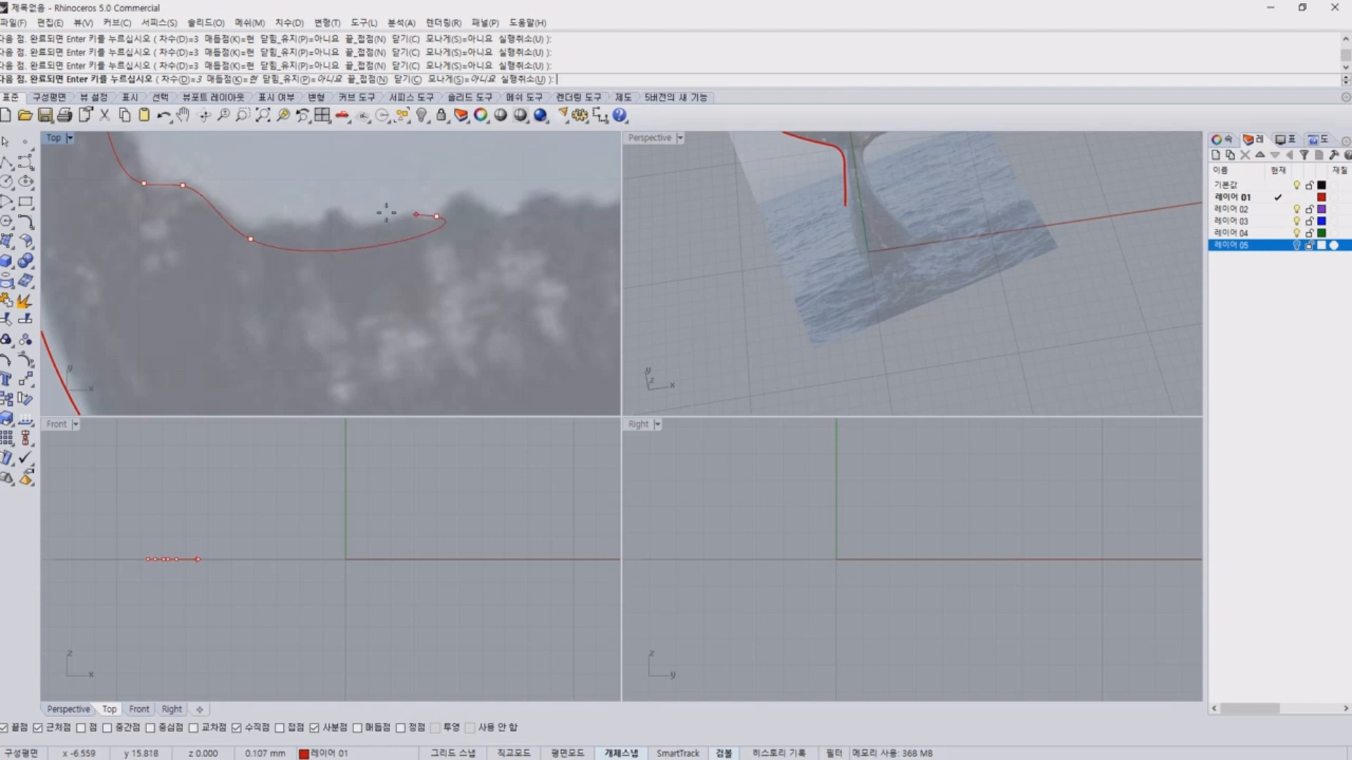
pyautogui.moveTo(372, 225); pyautogui.dragTo(187, 258, button='right')
pyautogui.hotkey('ctrl', 'z')
pyautogui.hotkey('ctrl', 'z')
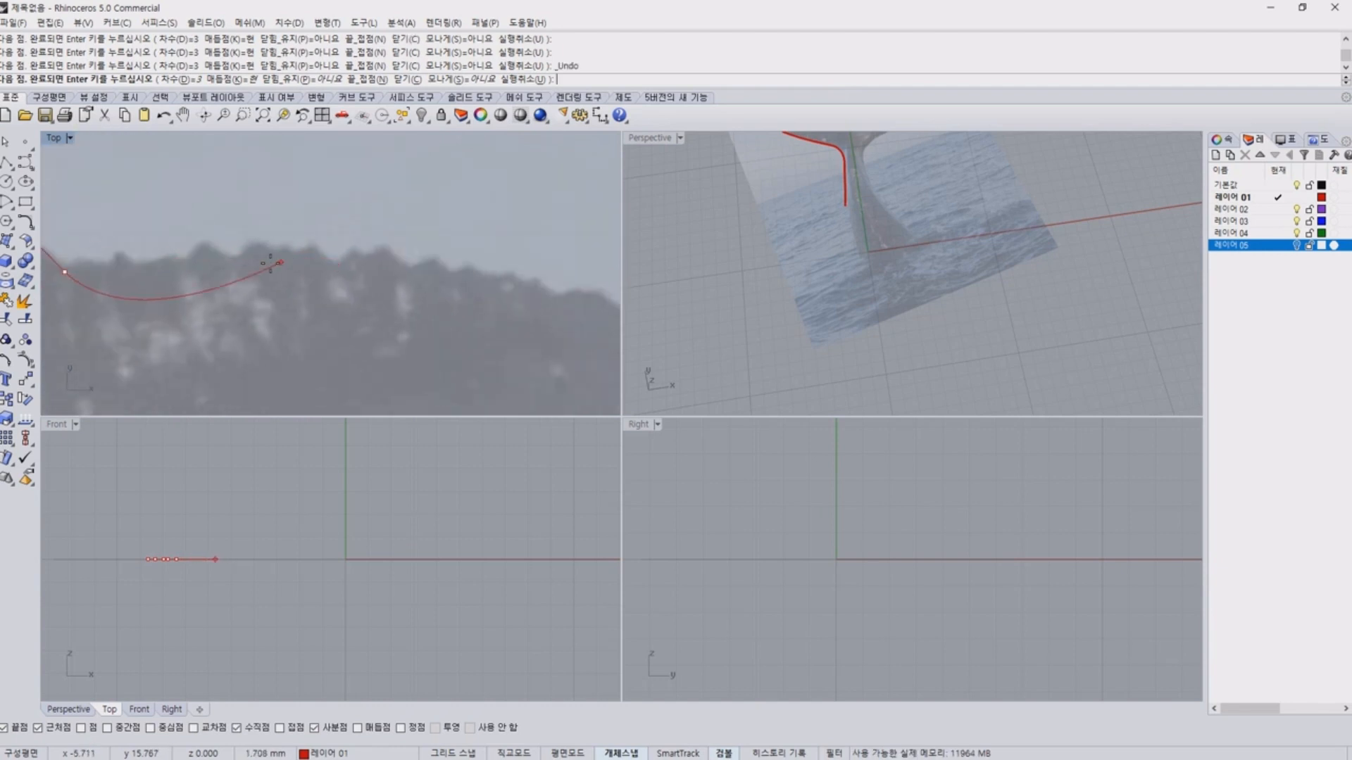
# Trace the outer, jagged part of the left fluke's upper edge with smoothly spaced curve points.
pyautogui.moveTo(78, 252); pyautogui.dragTo(196, 283, button='right')
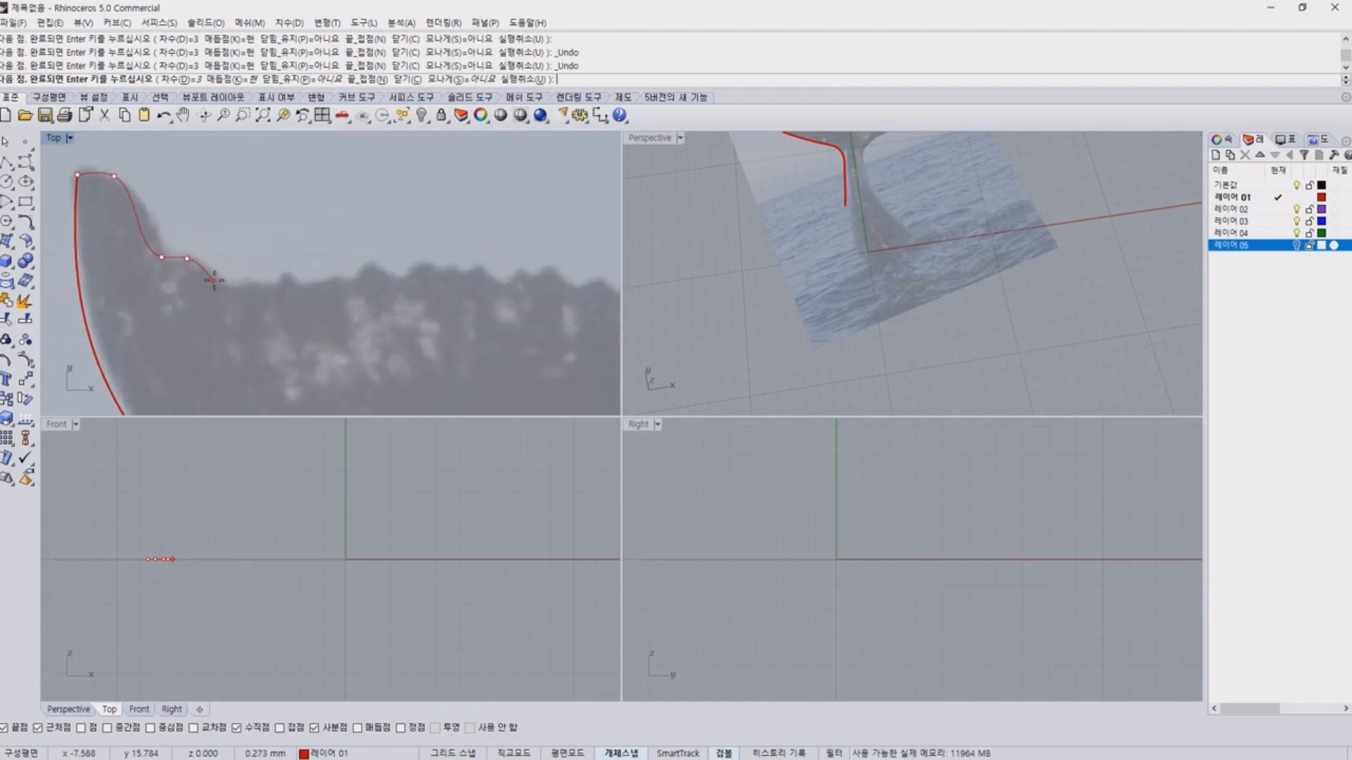
pyautogui.click(223, 281)
pyautogui.click(289, 276)
pyautogui.click(368, 280)
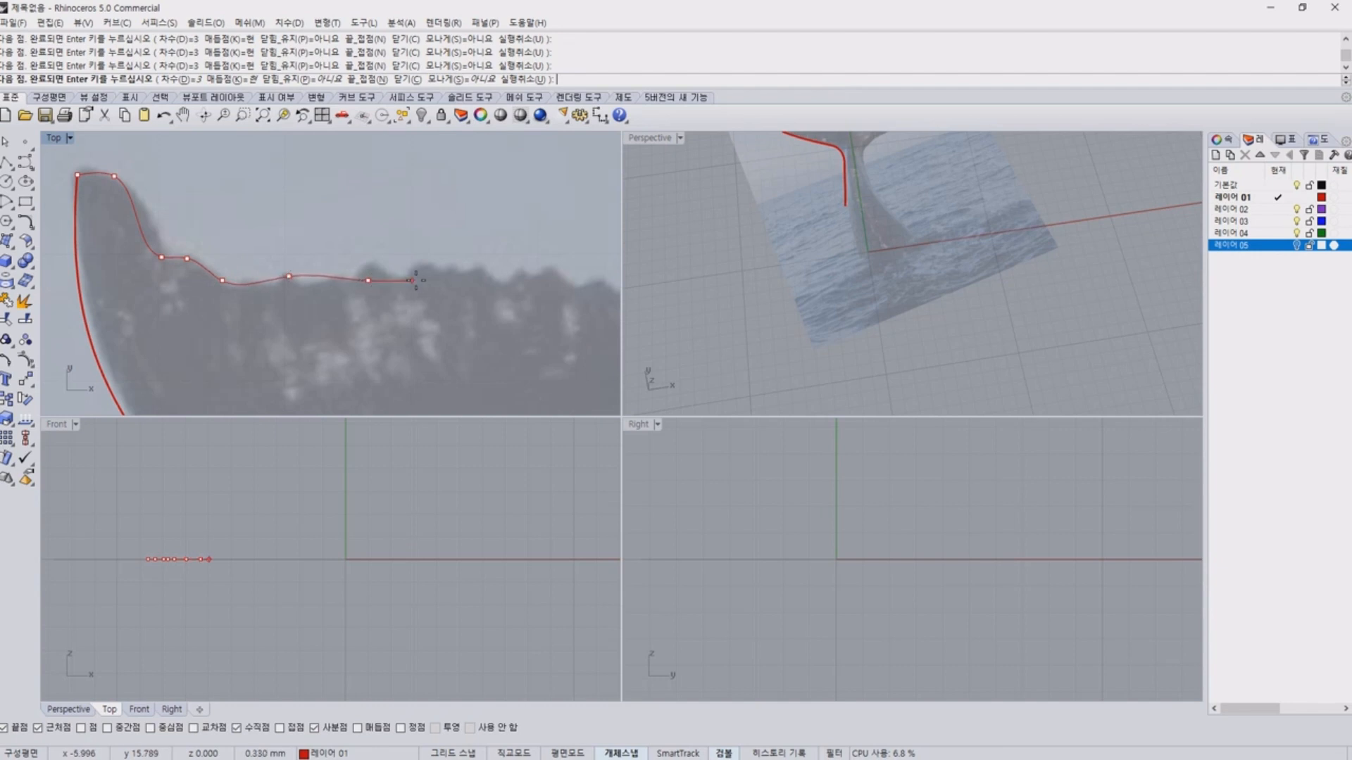
pyautogui.click(498, 272)
pyautogui.moveTo(498, 272); pyautogui.dragTo(274, 285, button='right')
pyautogui.click(359, 285)
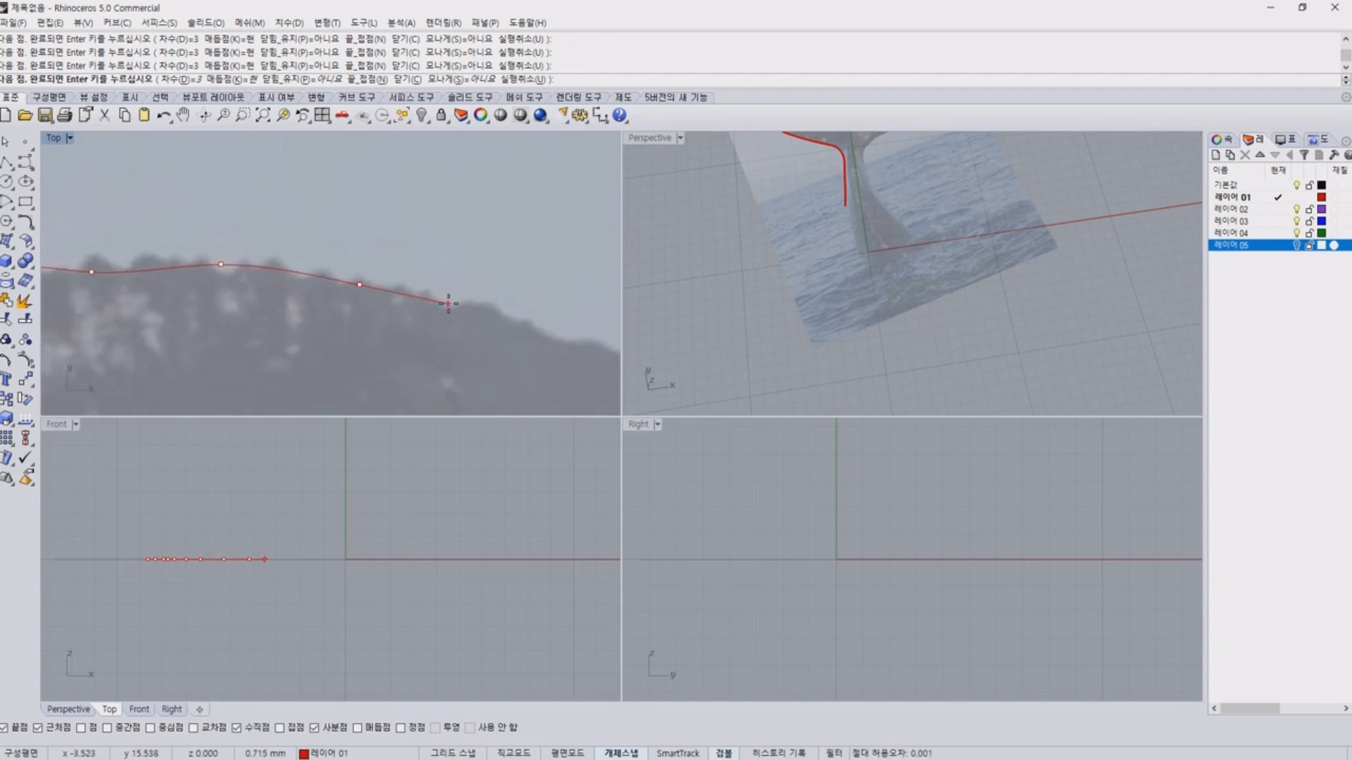
# Continue the curve down the inner part of the left fluke's upper edge toward the central notch.
pyautogui.click(478, 302)
pyautogui.click(522, 325)
pyautogui.moveTo(559, 333); pyautogui.dragTo(255, 285, button='right')
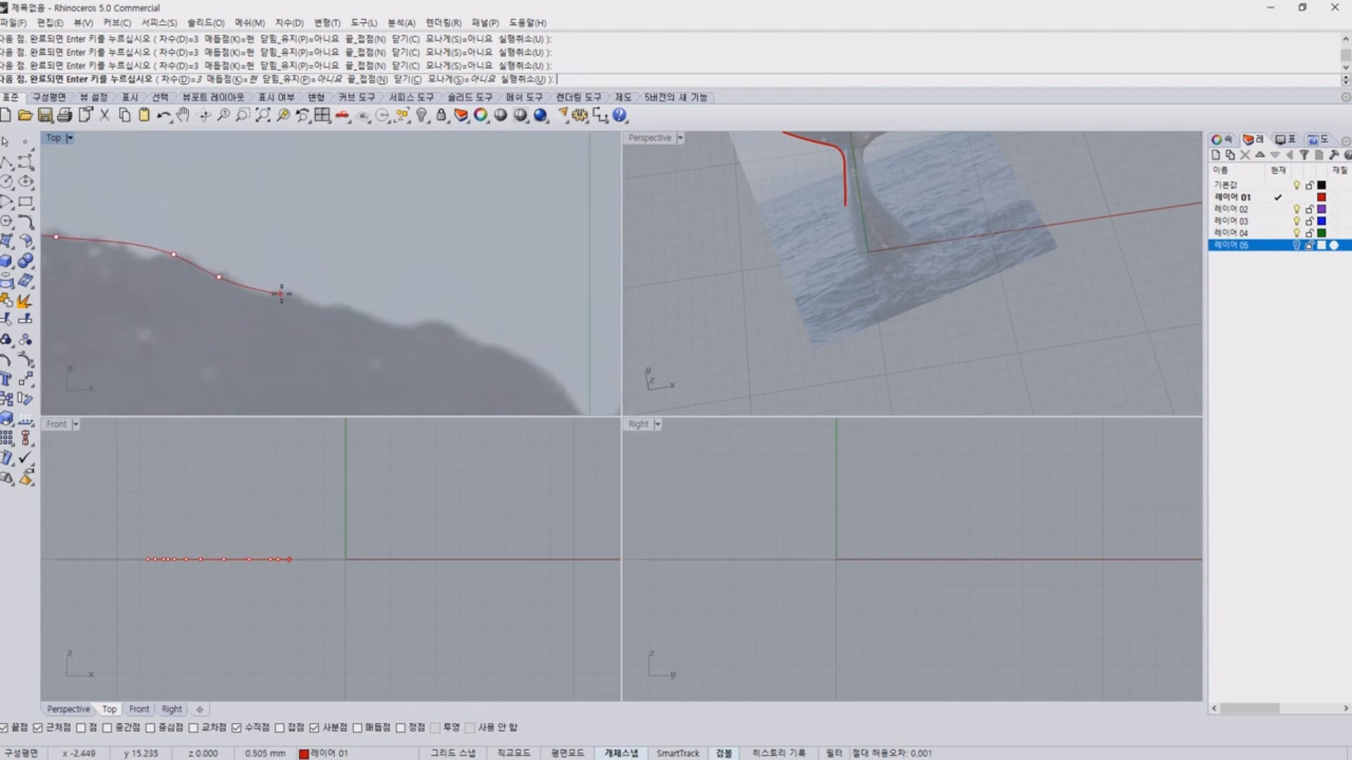
pyautogui.click(353, 307)
pyautogui.click(422, 326)
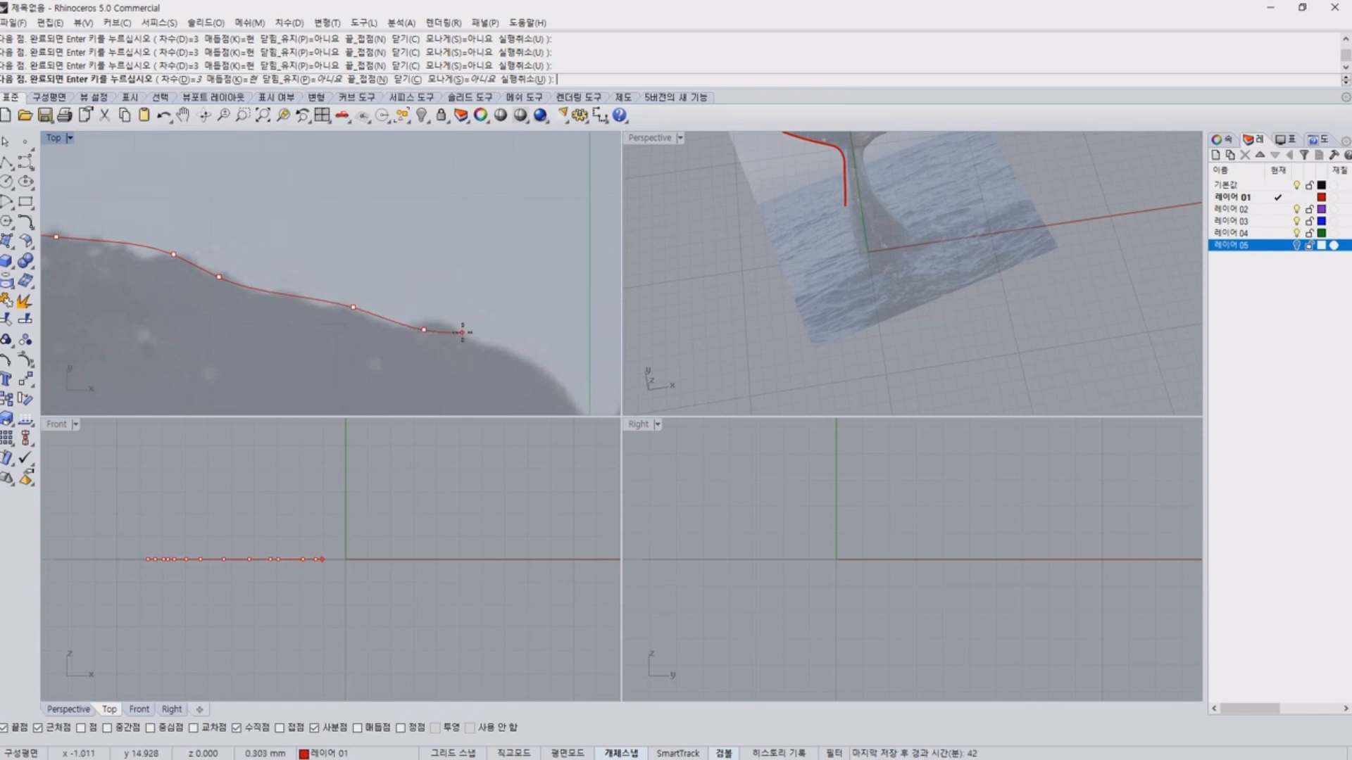
pyautogui.click(484, 341)
# End the upper-edge curve at the notch between the flukes beside the green axis and check the traced curves.
pyautogui.moveTo(539, 356); pyautogui.dragTo(321, 285, button='right')
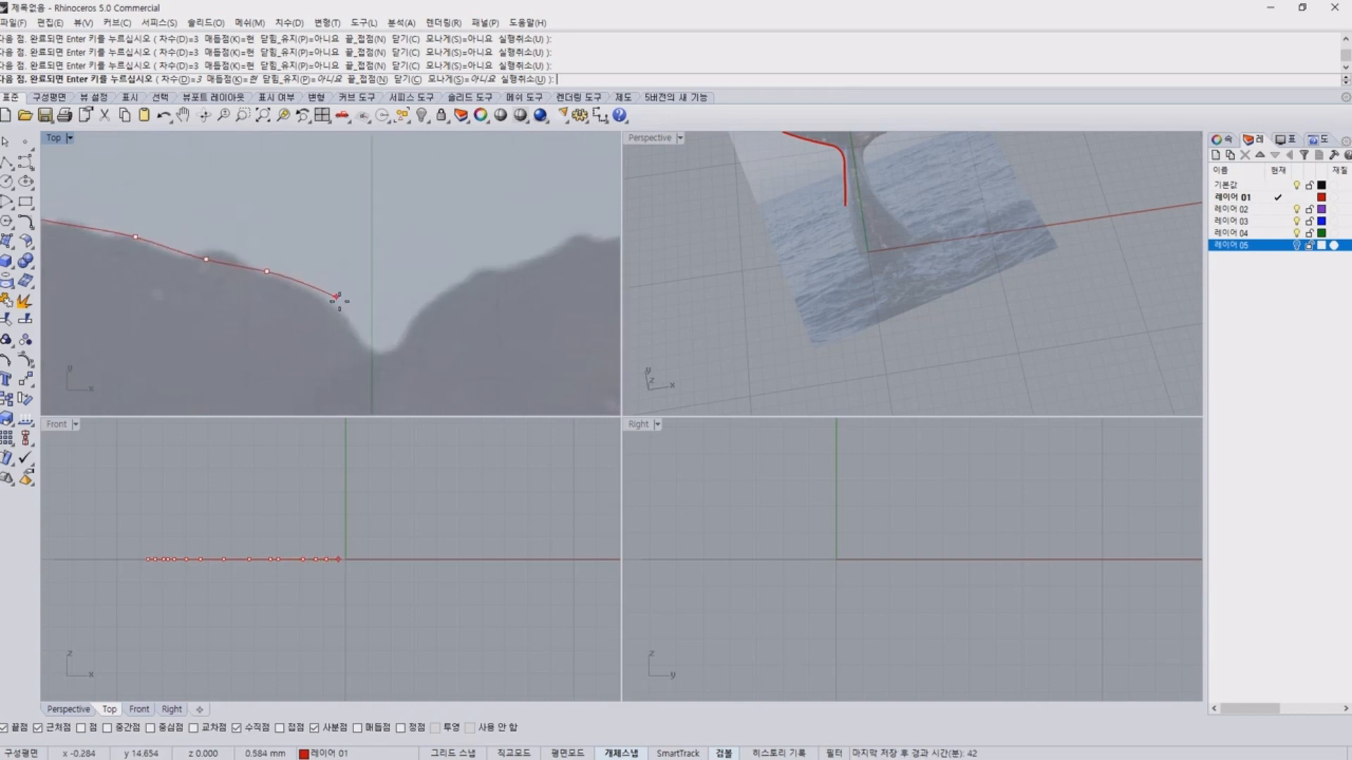
pyautogui.rightClick(366, 353)
pyautogui.scroll(-15, 394, 360)
pyautogui.moveTo(407, 359); pyautogui.dragTo(344, 268, button='right')
pyautogui.click(332, 260)
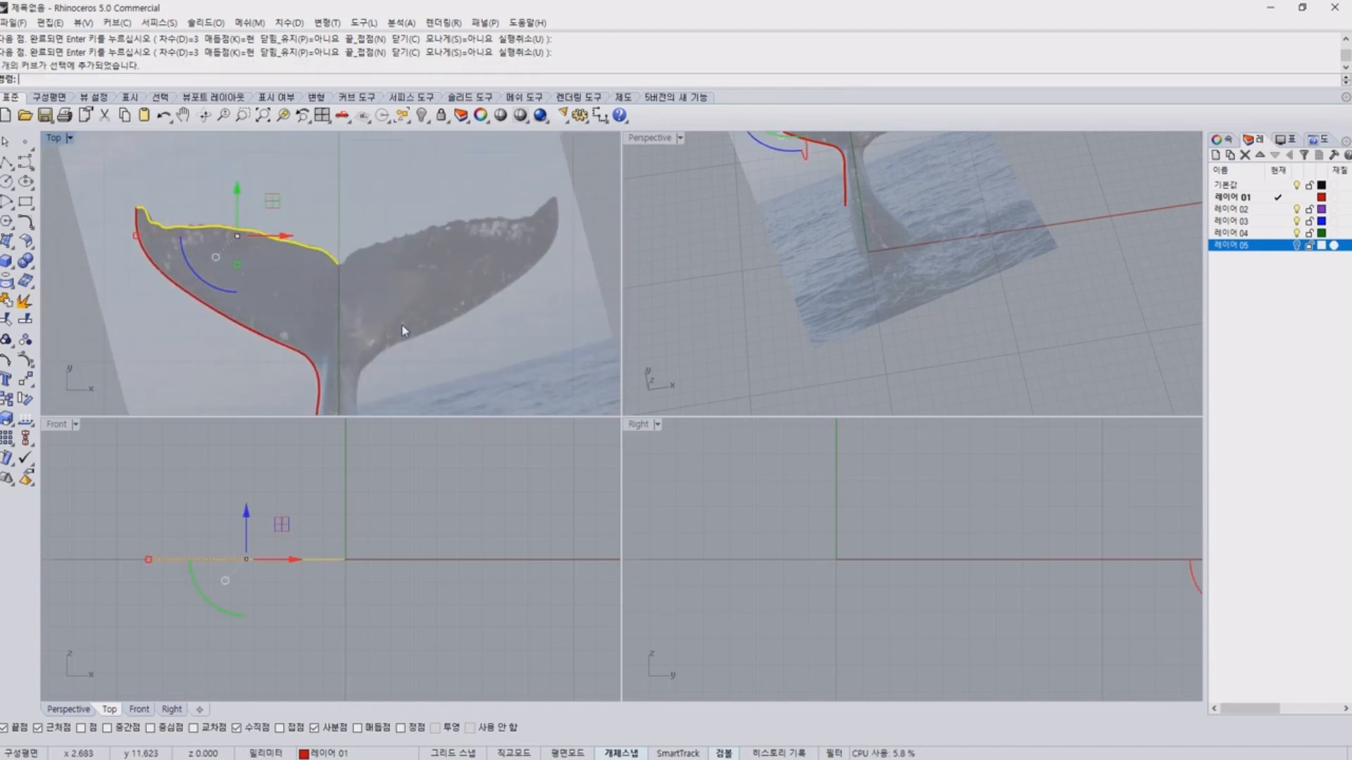
pyautogui.moveTo(398, 396); pyautogui.dragTo(172, 217)
pyautogui.click(433, 306)
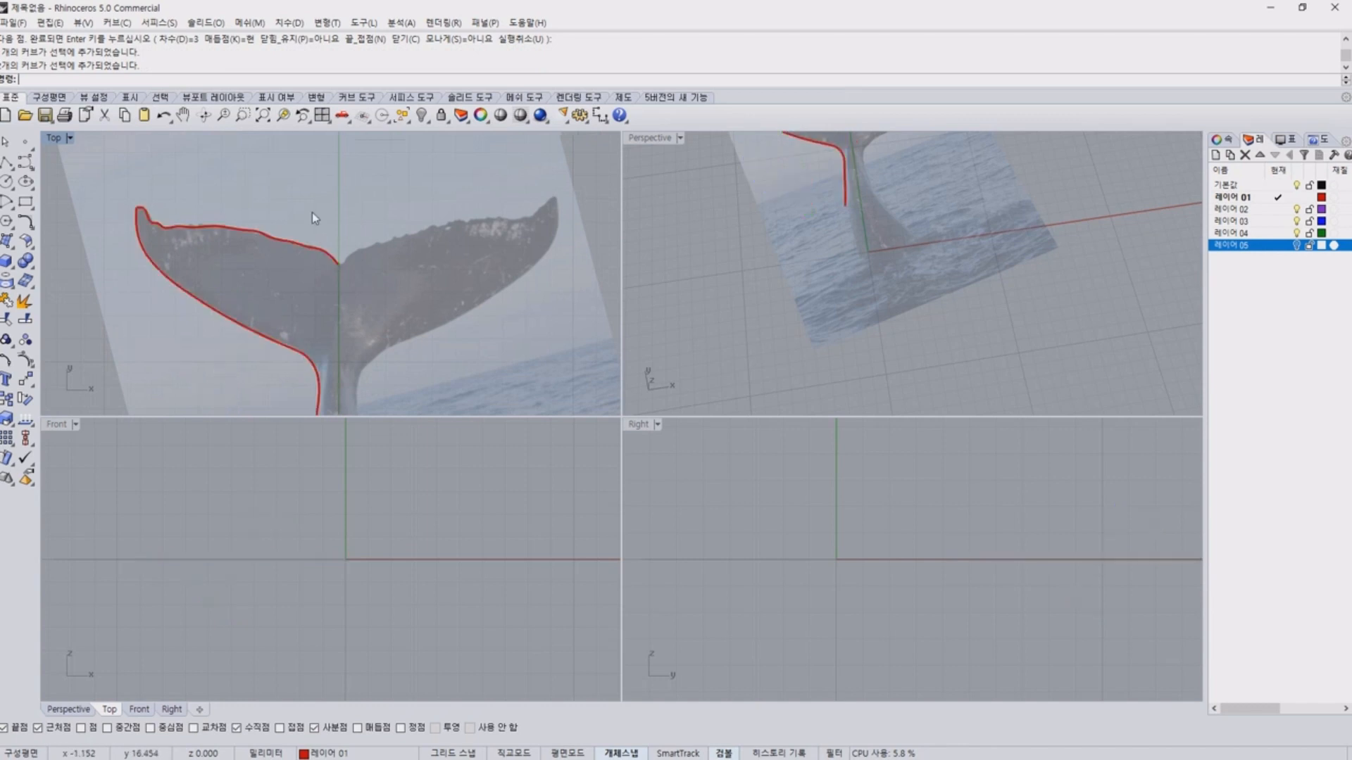
# Show the control points of the upper-edge curve around its end at the notch beside the green axis.
pyautogui.scroll(12, 328, 236)
pyautogui.moveTo(329, 237)
pyautogui.mouseDown(button='right')
pyautogui.moveTo(340, 233)
pyautogui.moveTo(323, 183)
pyautogui.mouseUp(button='right')
pyautogui.moveTo(376, 309); pyautogui.dragTo(363, 395)
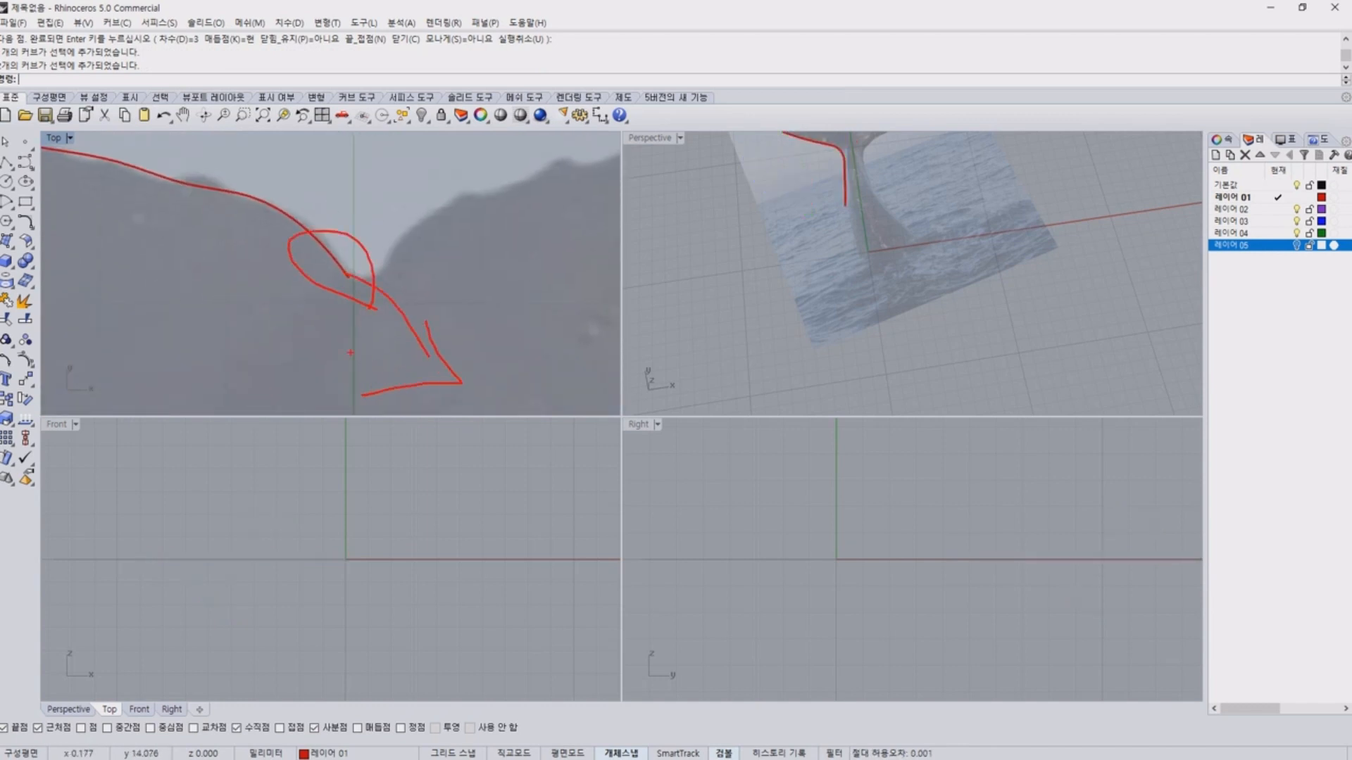
pyautogui.press('Escape')
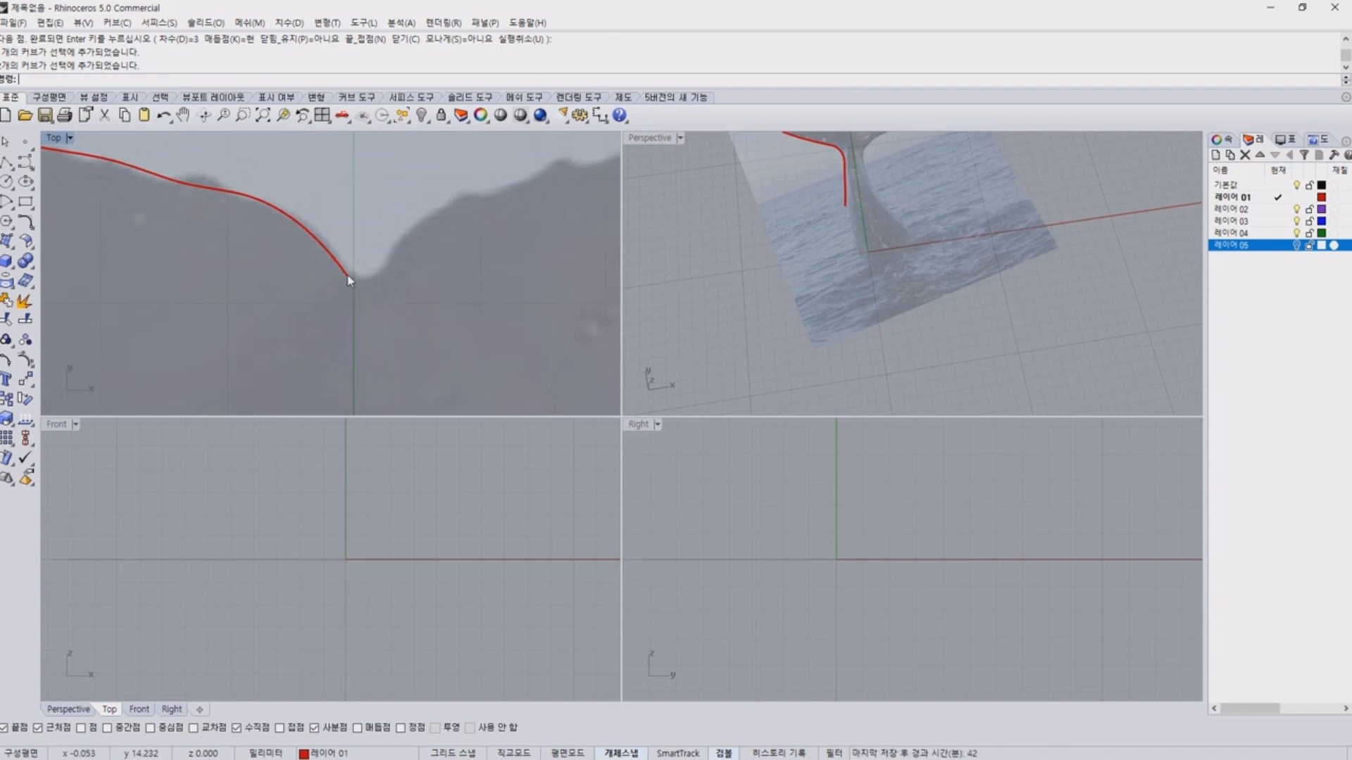
pyautogui.click(348, 280)
pyautogui.press('Return')
pyautogui.press('F10')
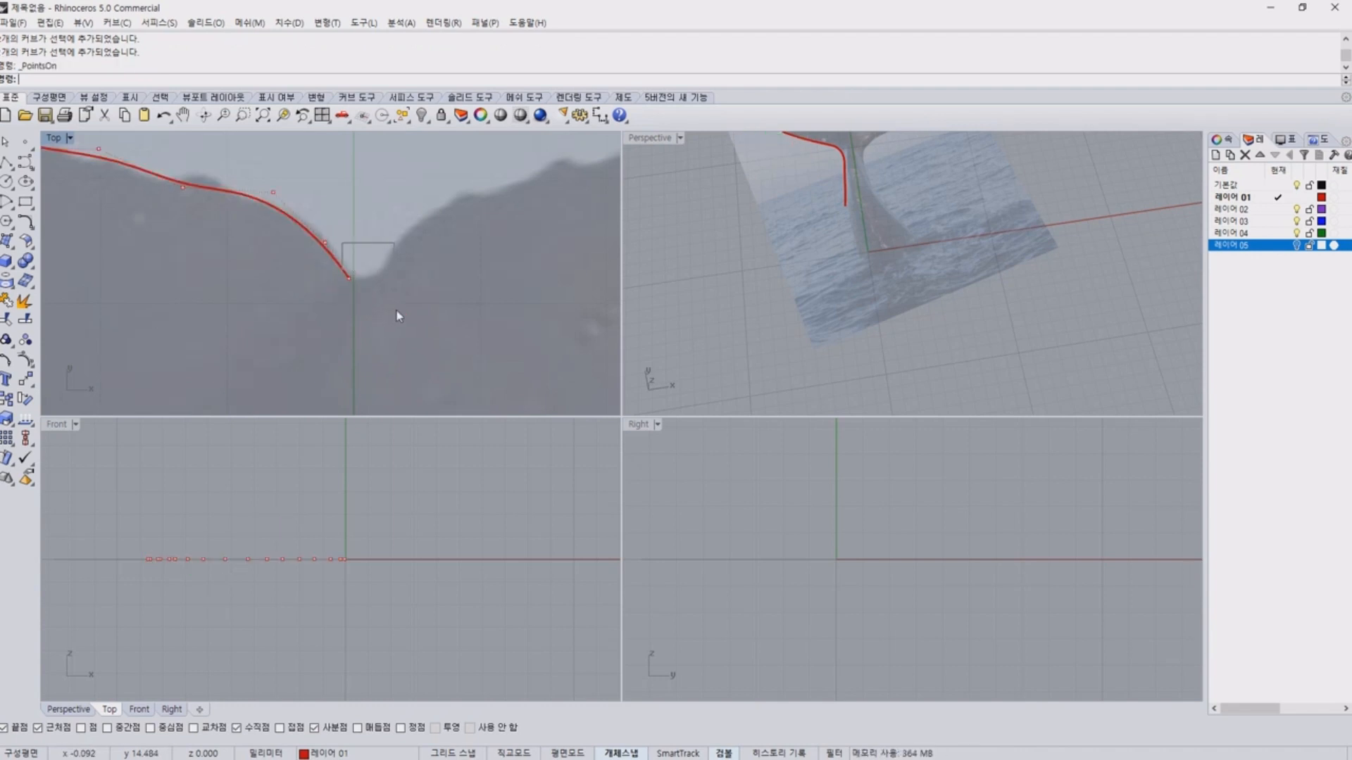
# Try to move the upper-edge curve's end control point across the green axis at the notch.
pyautogui.write('m')
pyautogui.press('Return')
pyautogui.moveTo(330, 230); pyautogui.dragTo(378, 342)
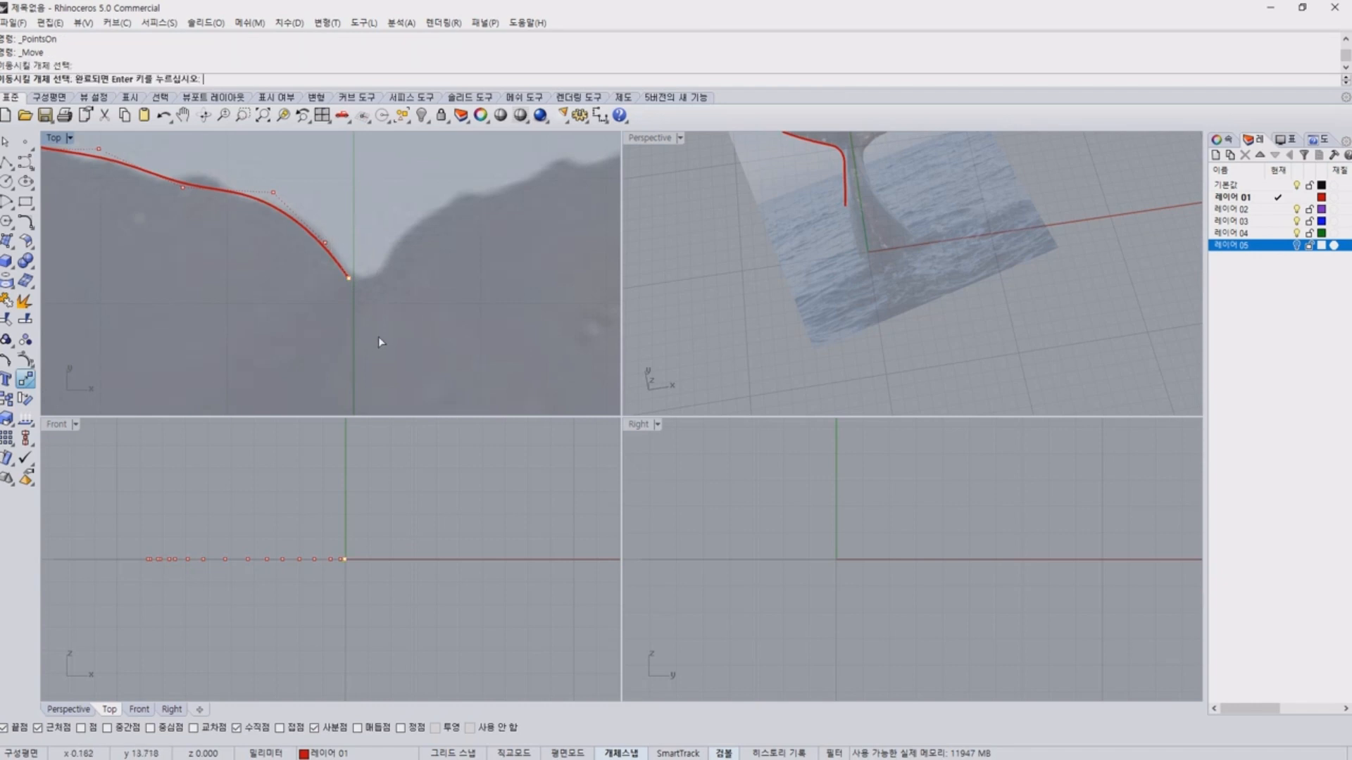
pyautogui.press('Return')
pyautogui.click(348, 279)
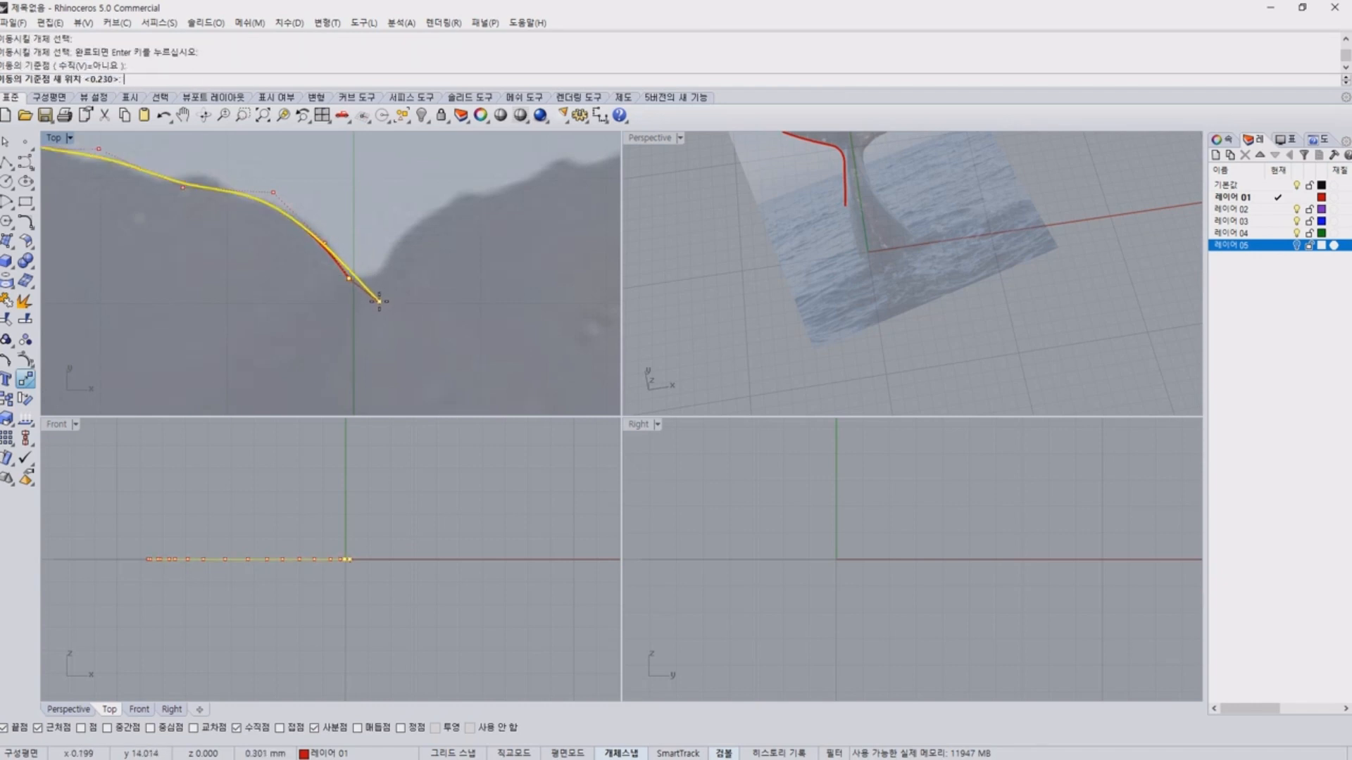
pyautogui.click(374, 309)
pyautogui.press('Return')
pyautogui.press('Escape')
pyautogui.scroll(-6, 402, 320)
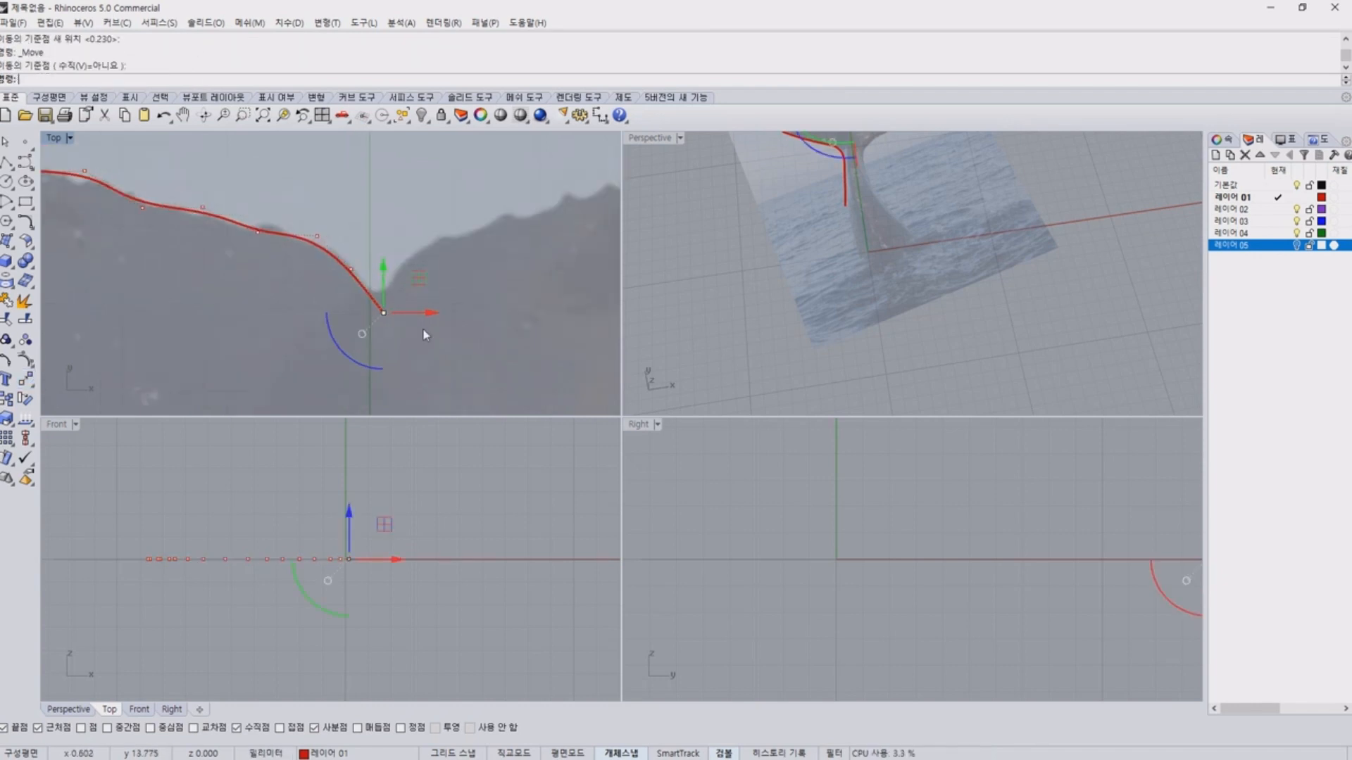
pyautogui.press('Escape')
# Undo the move of the curve's end point and hide the control points.
pyautogui.scroll(-5, 392, 272)
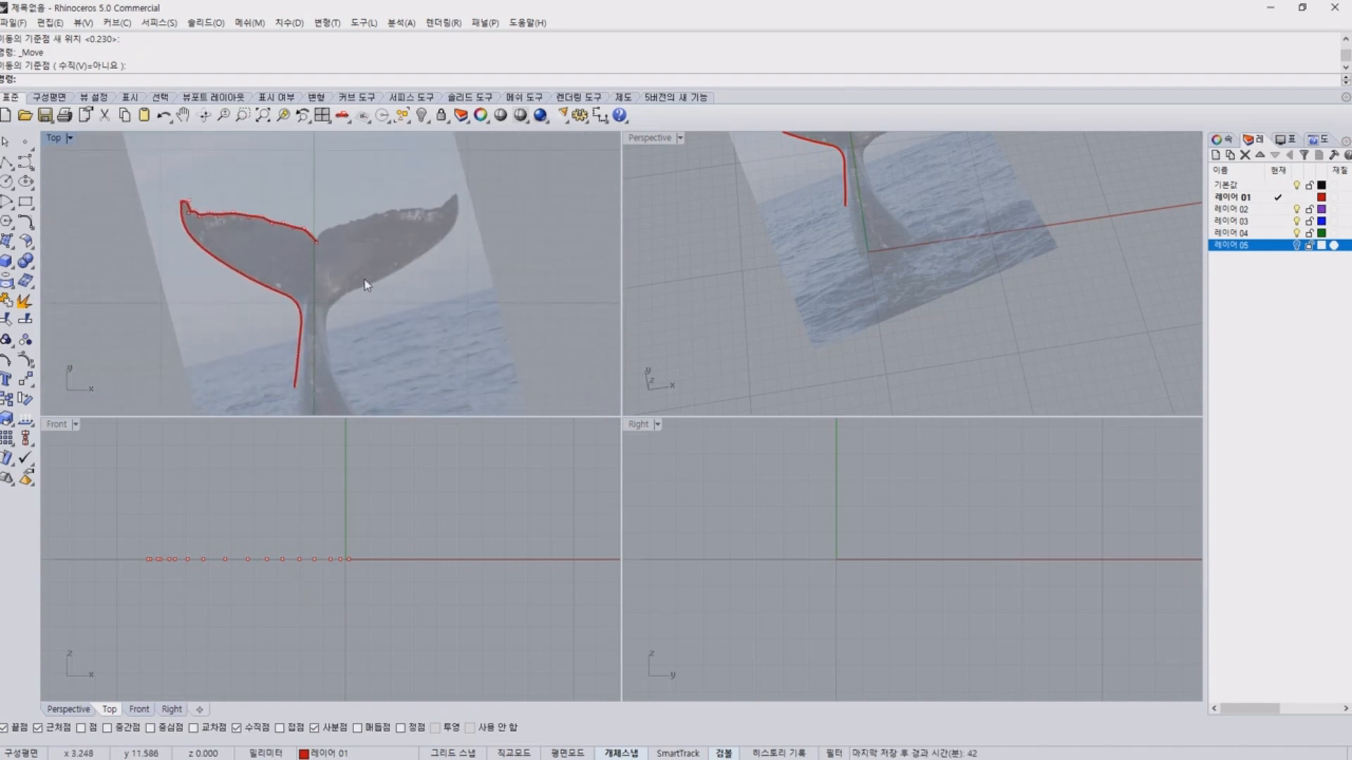
pyautogui.scroll(4, 335, 260)
pyautogui.hotkey('ctrl', 'z')
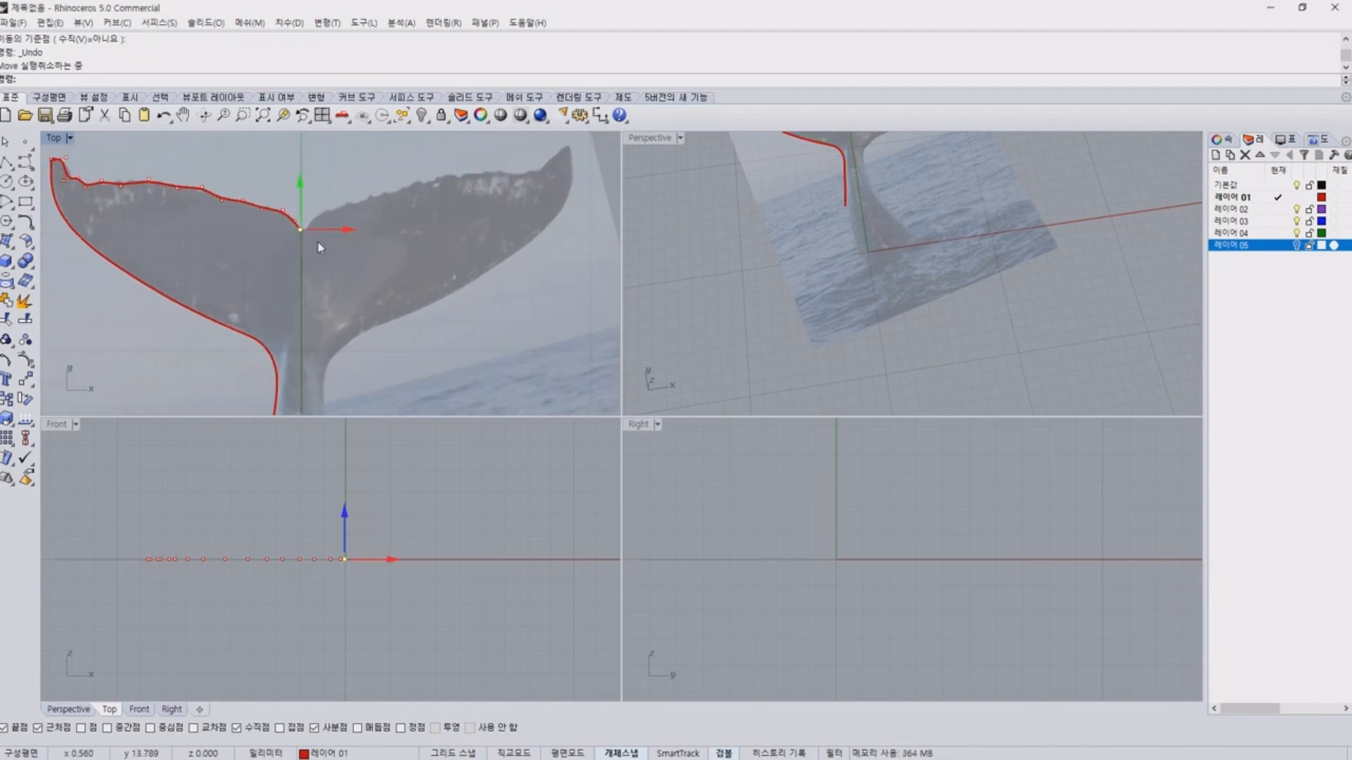
pyautogui.press('Escape')
pyautogui.click(271, 224)
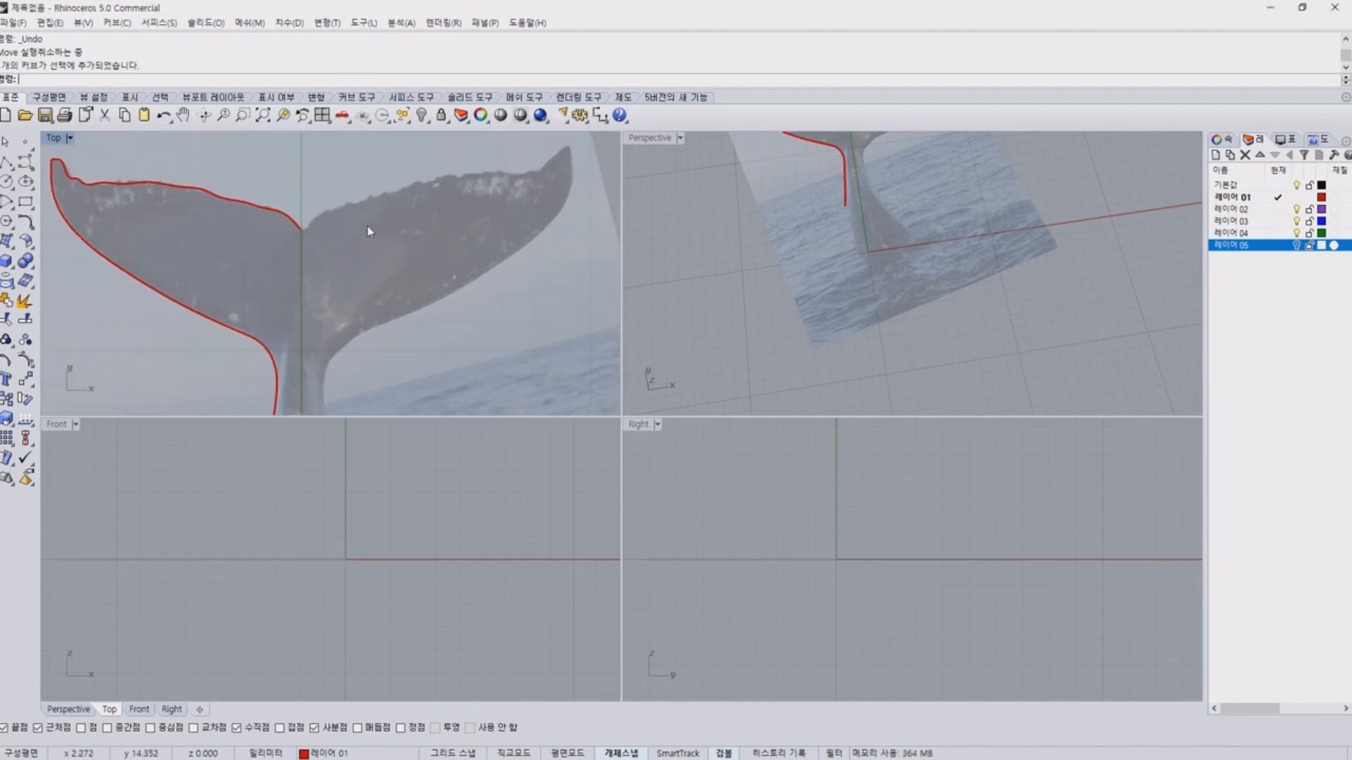
pyautogui.click(210, 200)
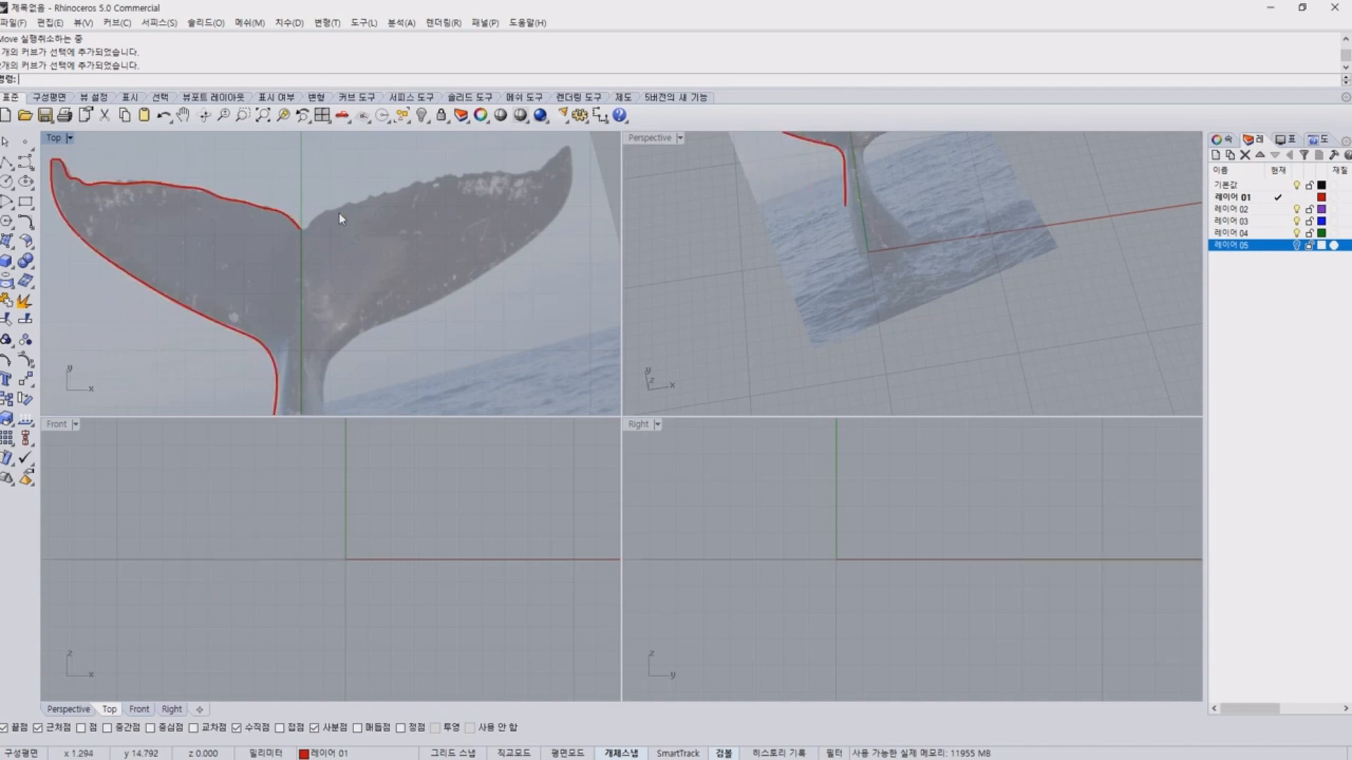
pyautogui.scroll(3, 303, 226)
pyautogui.moveTo(301, 226); pyautogui.dragTo(331, 247, button='right')
pyautogui.scroll(-5, 337, 259)
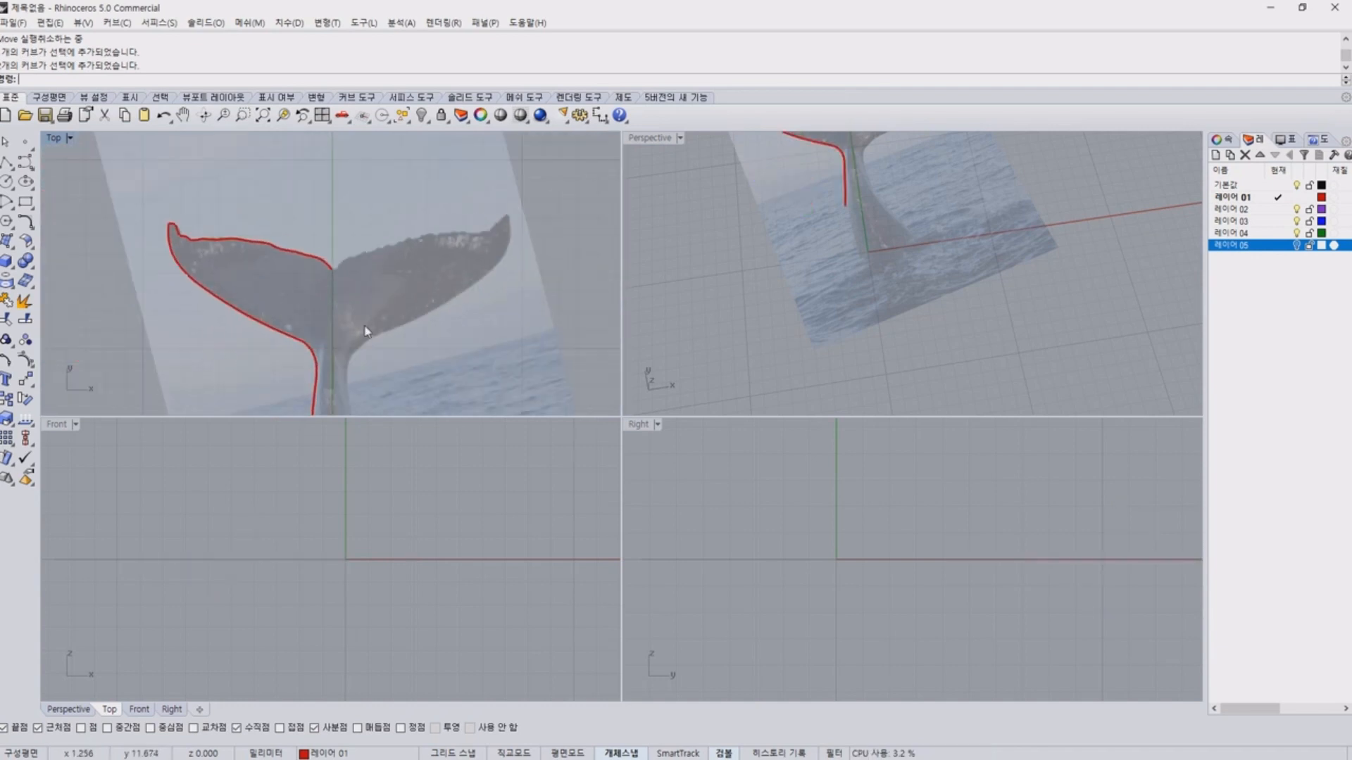
pyautogui.moveTo(204, 243); pyautogui.dragTo(204, 239)
pyautogui.press('Escape')
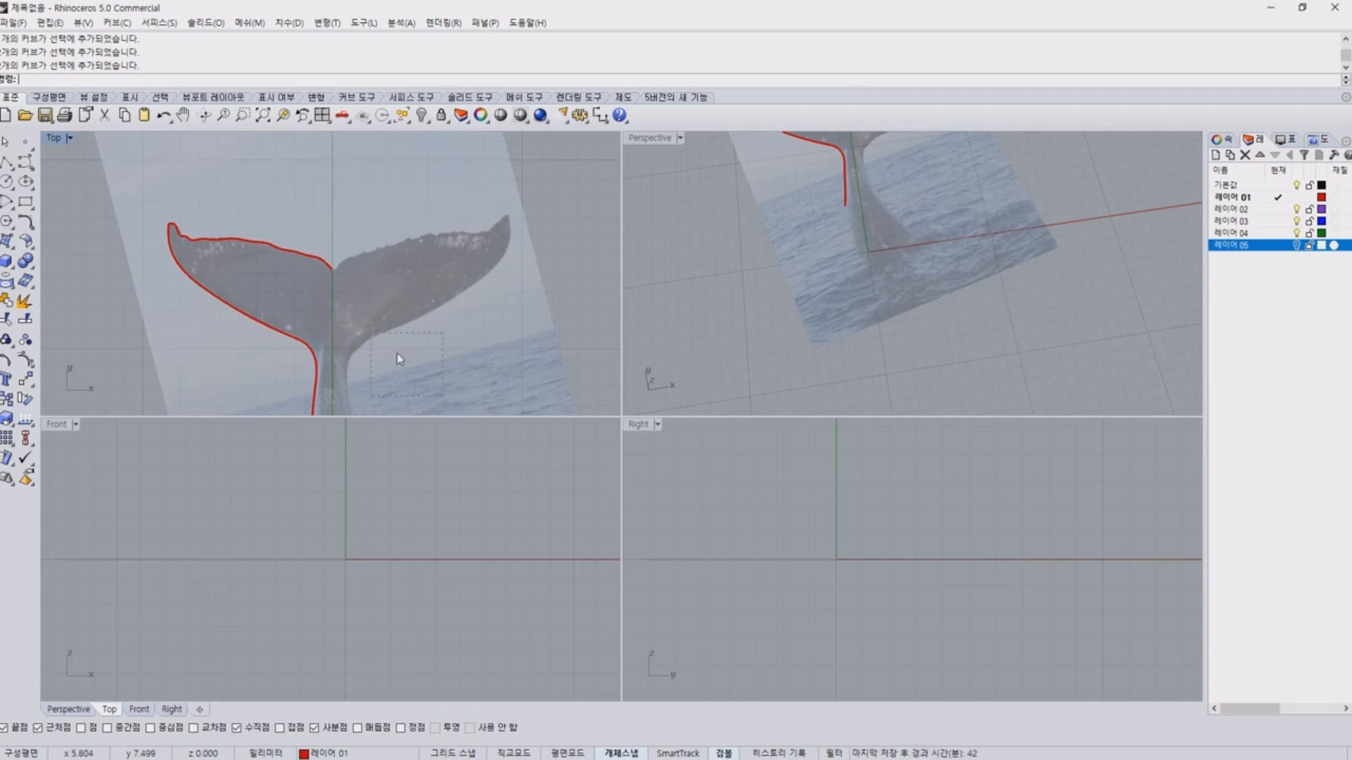
# Mirror a copy of both left-half tail curves vertically through the notch point to form the right half.
pyautogui.moveTo(398, 355); pyautogui.dragTo(169, 190)
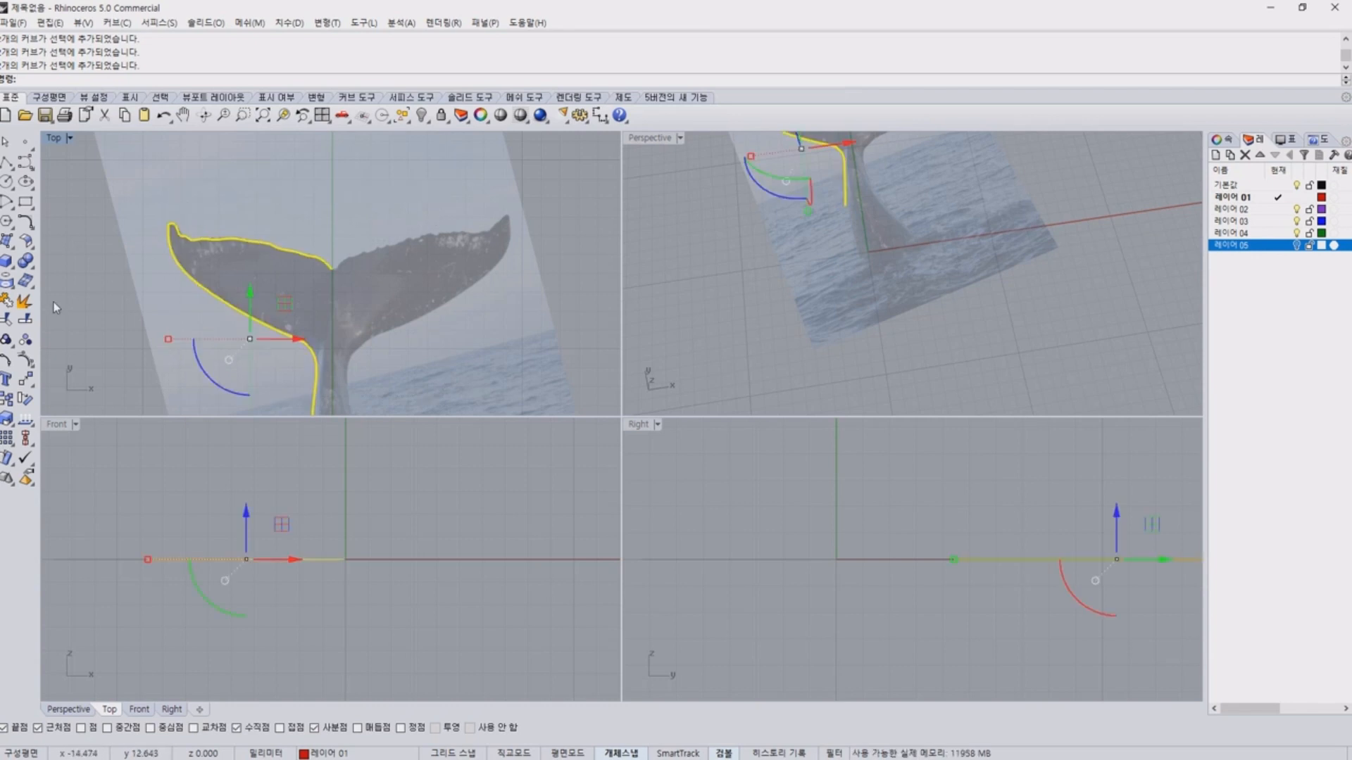
pyautogui.click(26, 379)
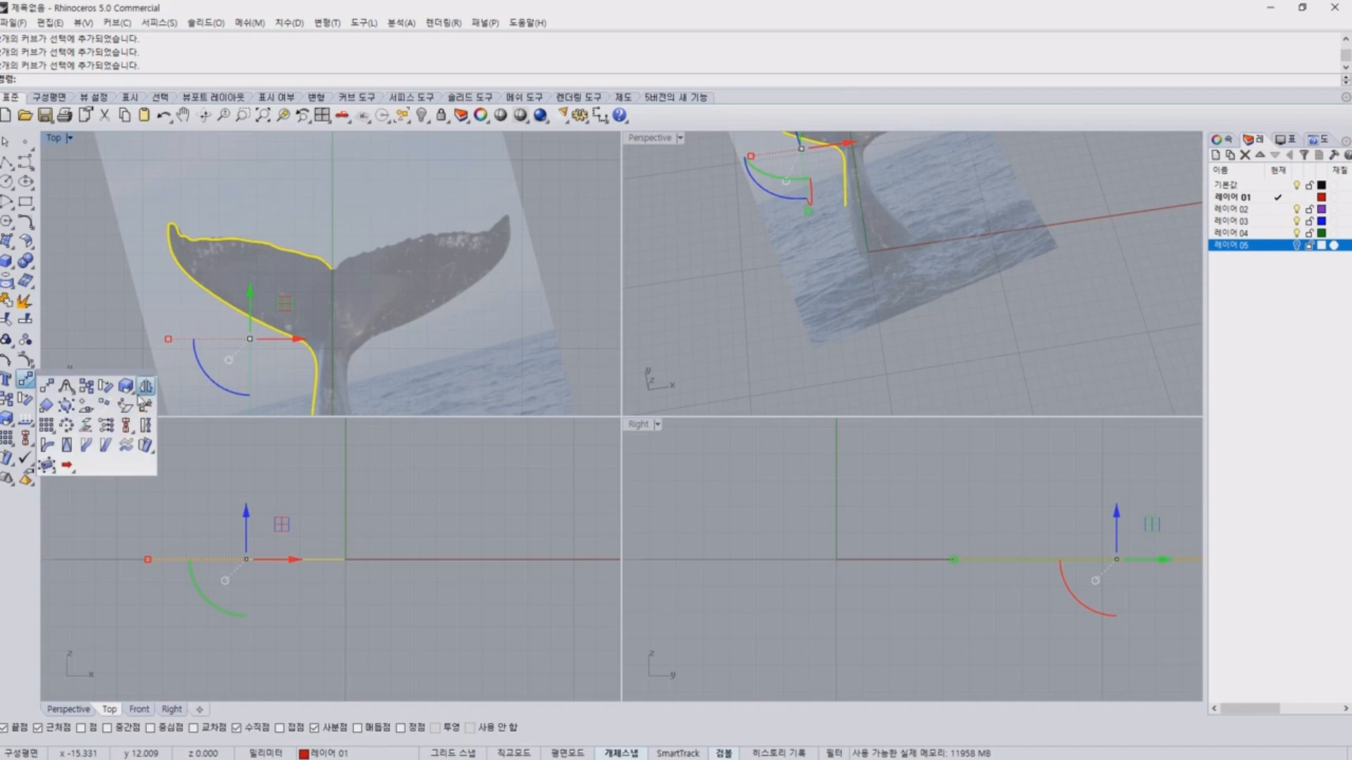
pyautogui.click(144, 388)
pyautogui.click(332, 269)
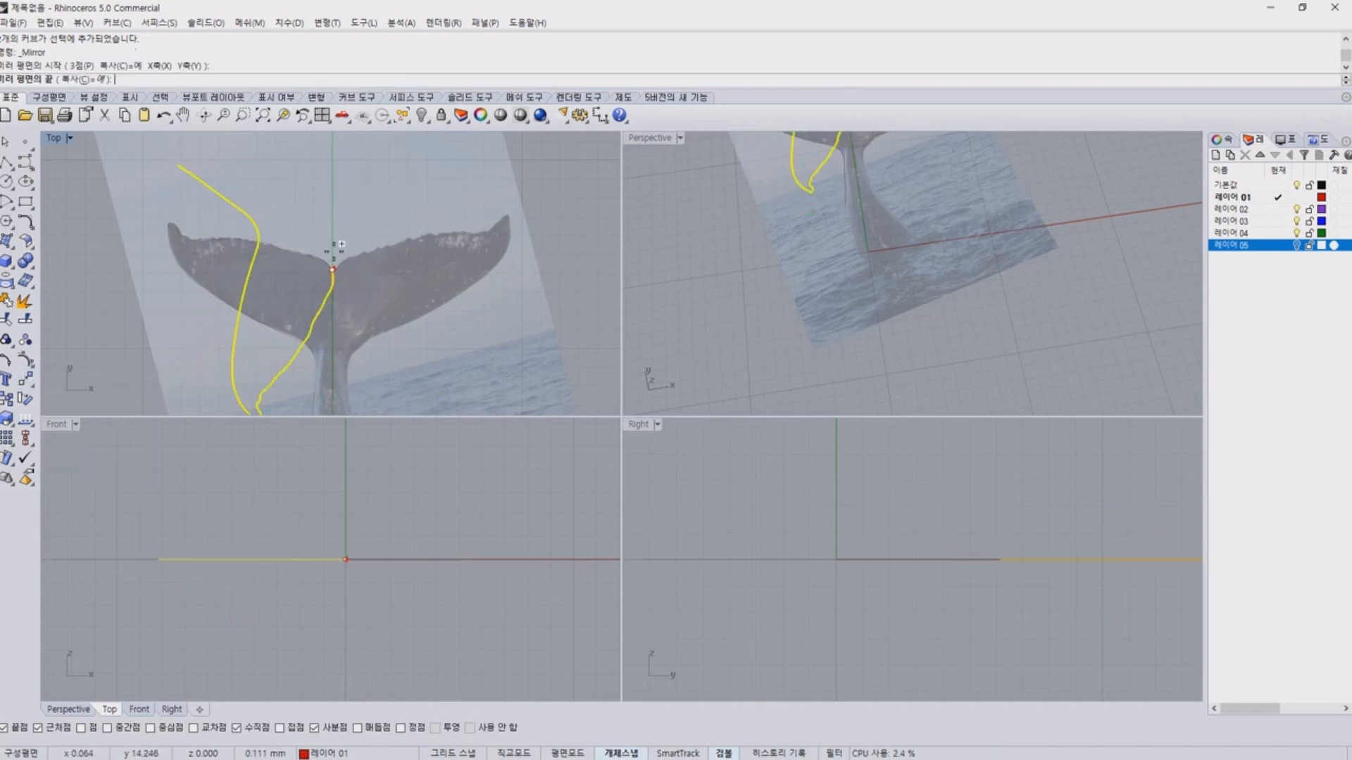
pyautogui.click(332, 172)
pyautogui.click(341, 178)
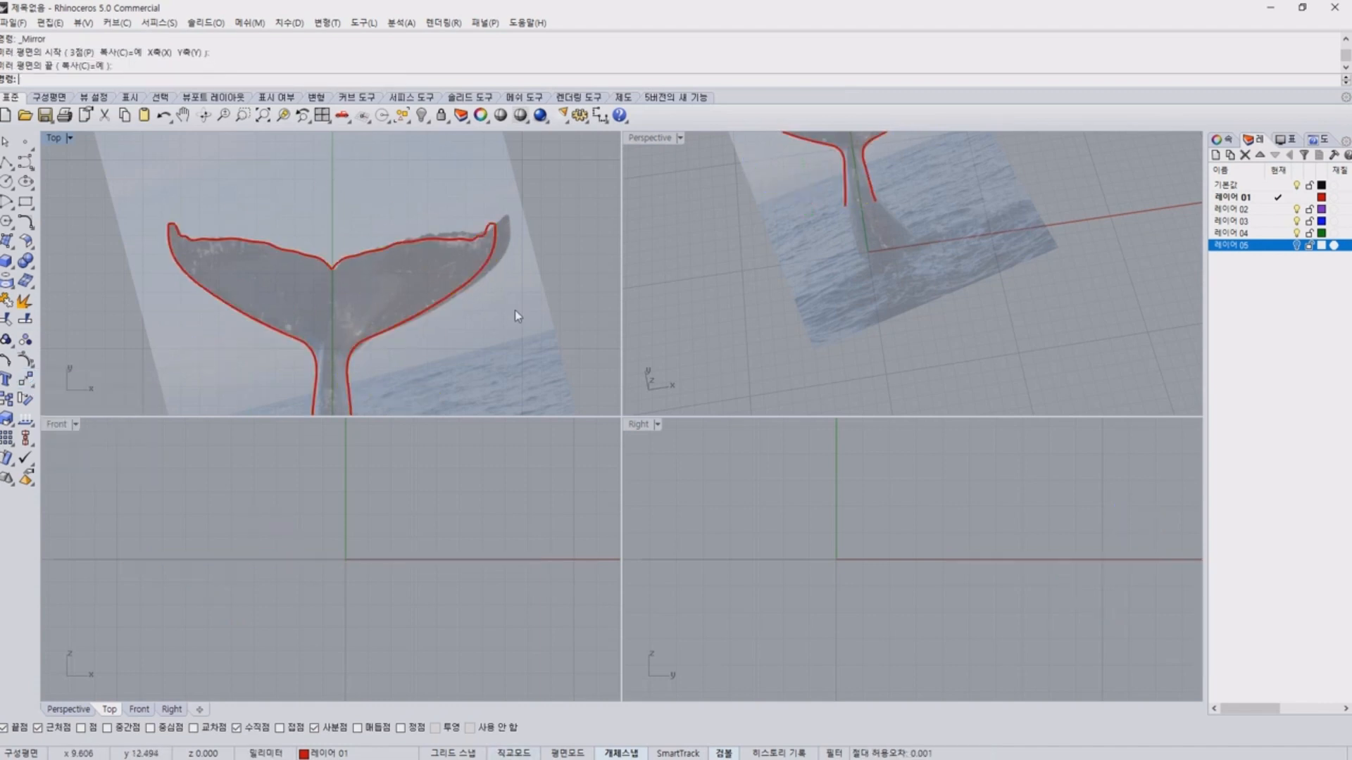
pyautogui.moveTo(514, 309); pyautogui.dragTo(214, 170)
pyautogui.click(274, 166)
pyautogui.moveTo(431, 274); pyautogui.dragTo(428, 197, button='right')
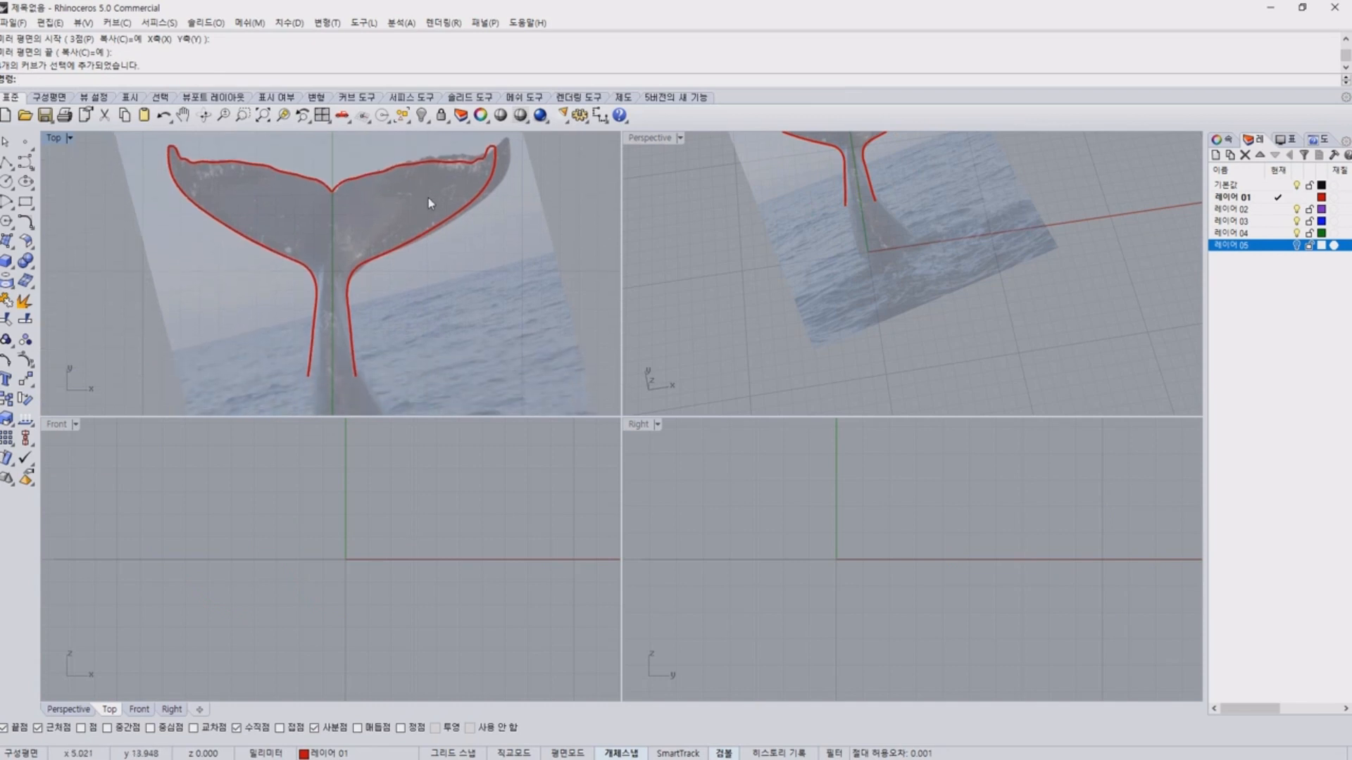
pyautogui.click(233, 169)
pyautogui.click(511, 317)
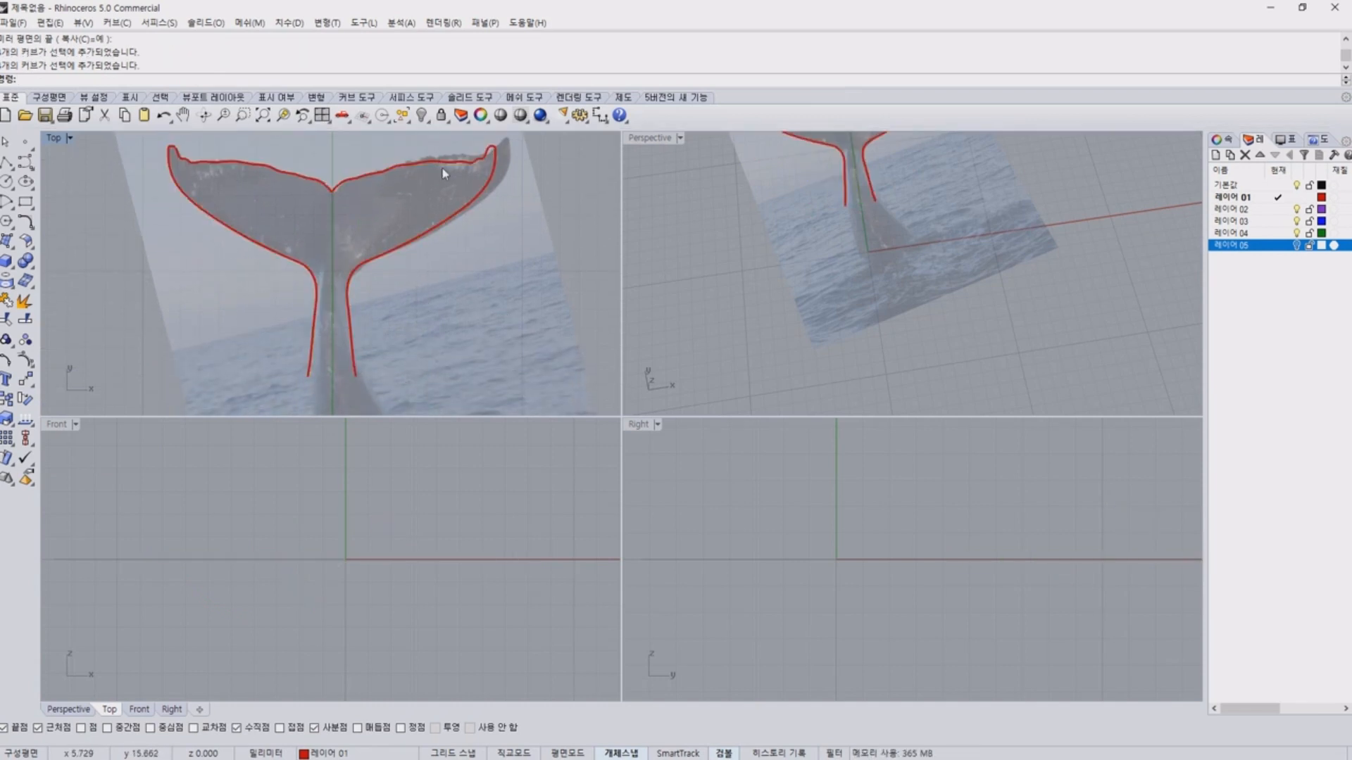
# Unlock the whale tail reference picture and delete it.
pyautogui.moveTo(419, 243); pyautogui.dragTo(430, 303, button='right')
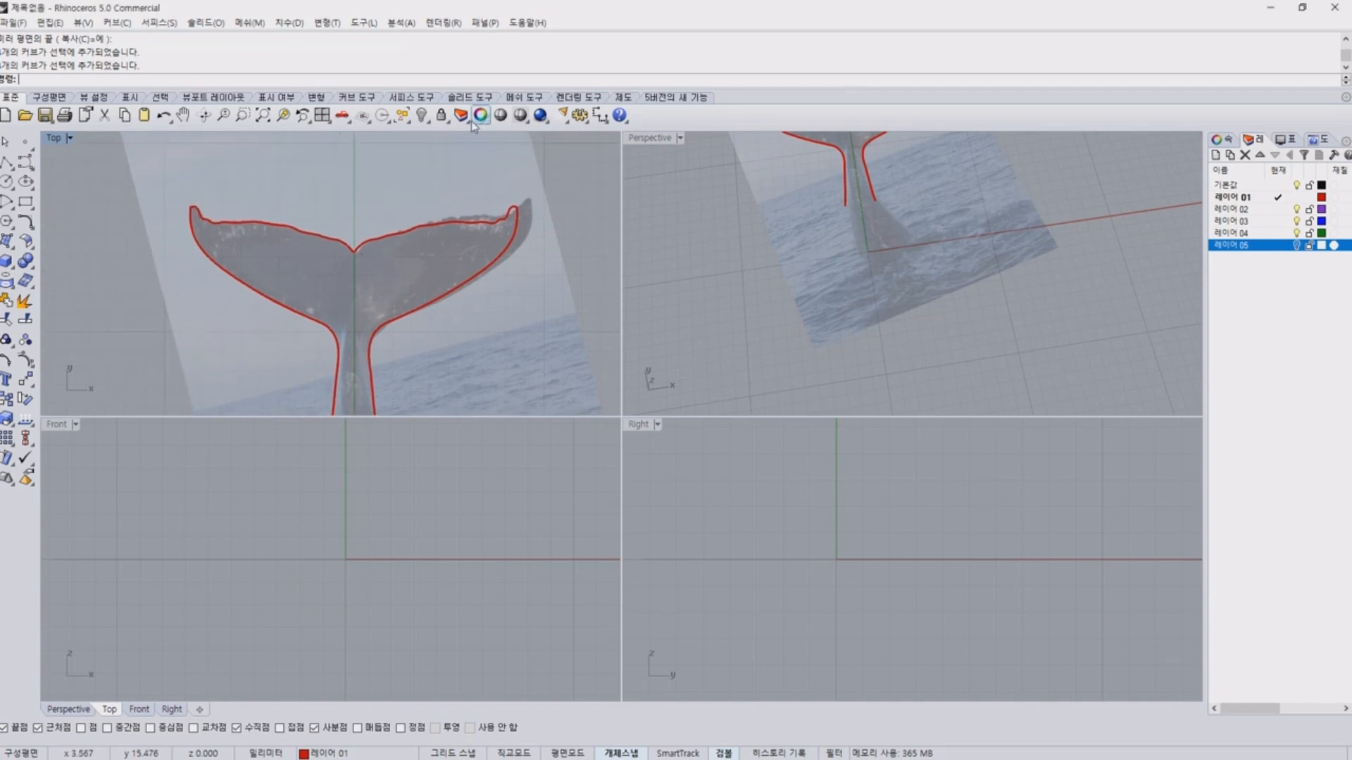
pyautogui.rightClick(440, 114)
pyautogui.press('Delete')
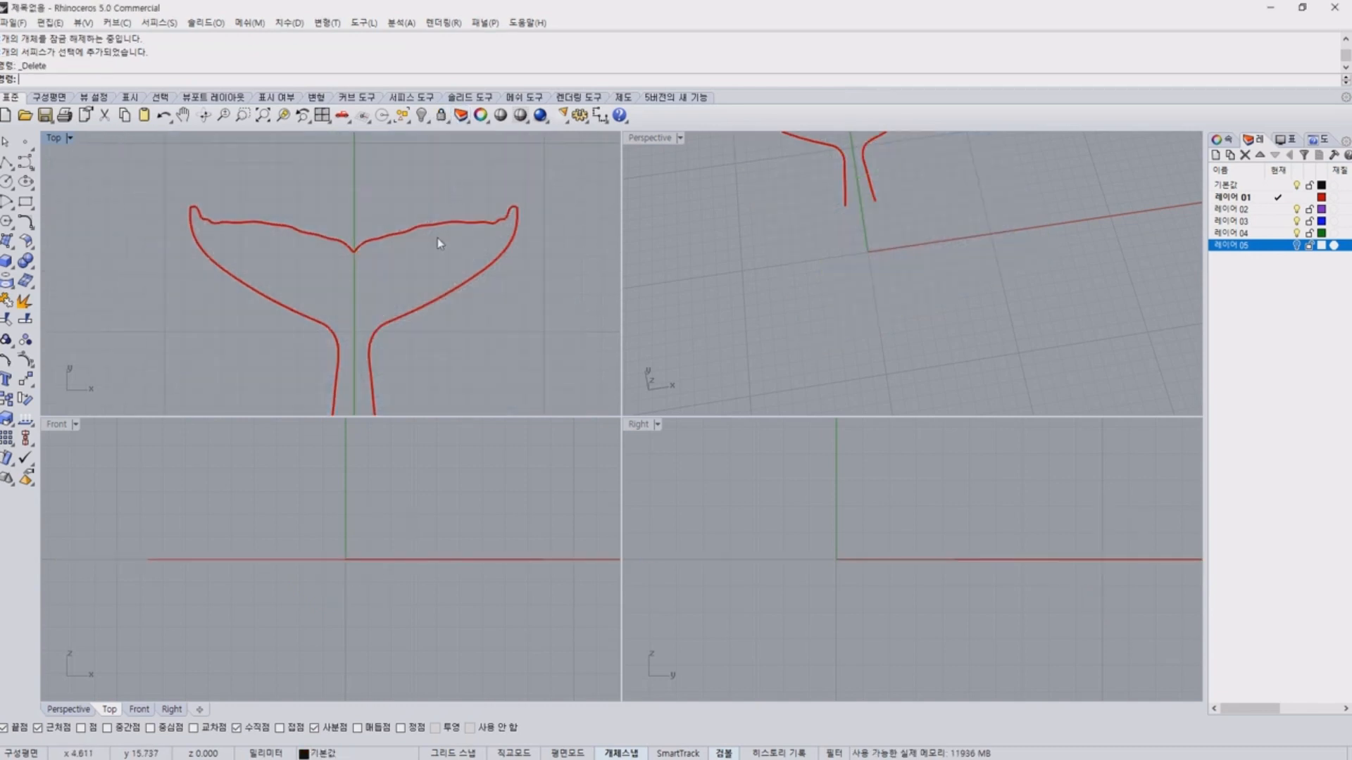
# Examine the mirrored tail outline at the central notch and the open lower end of the stem.
pyautogui.scroll(-5, 450, 335)
pyautogui.moveTo(453, 335); pyautogui.dragTo(449, 309, button='right')
pyautogui.scroll(5, 448, 309)
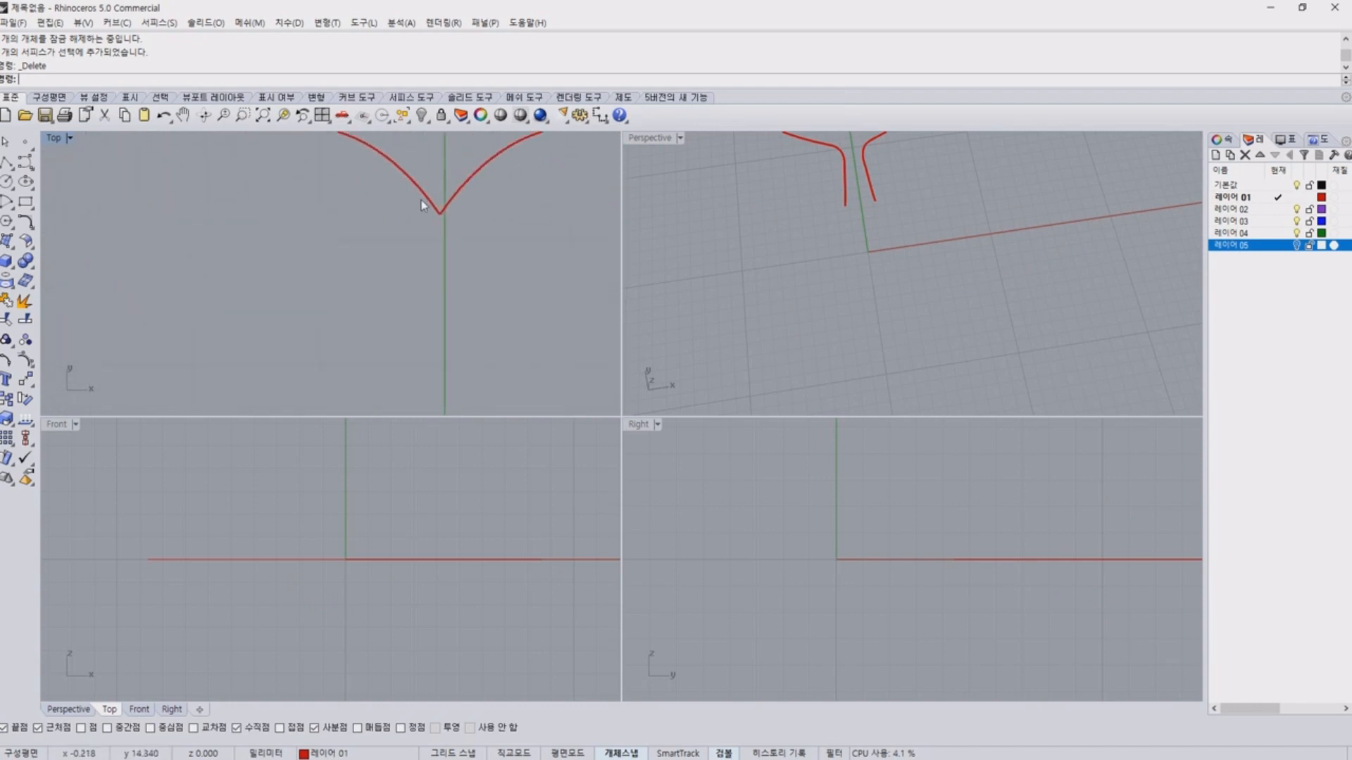
pyautogui.scroll(-5, 465, 259)
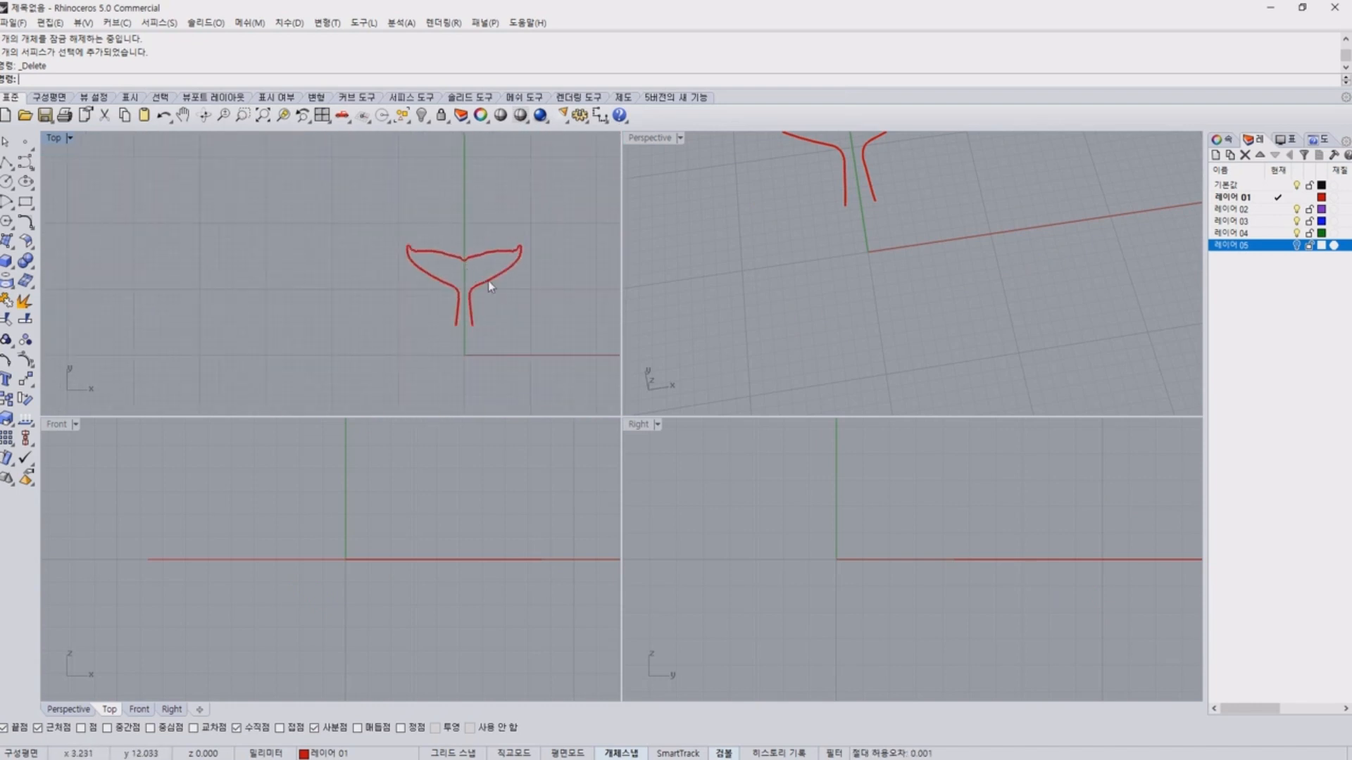
pyautogui.scroll(5, 510, 313)
pyautogui.moveTo(462, 297); pyautogui.dragTo(458, 299, button='right')
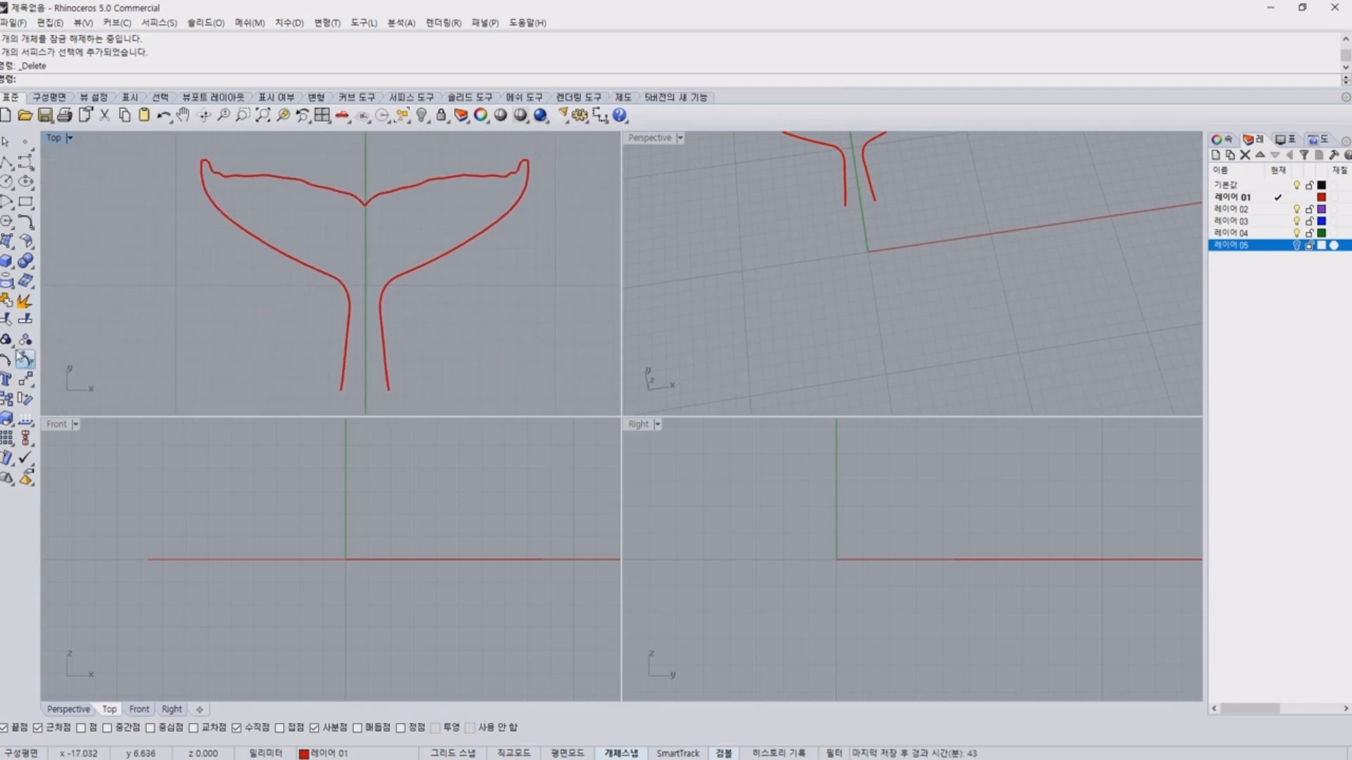
pyautogui.moveTo(363, 373); pyautogui.dragTo(294, 329, button='right')
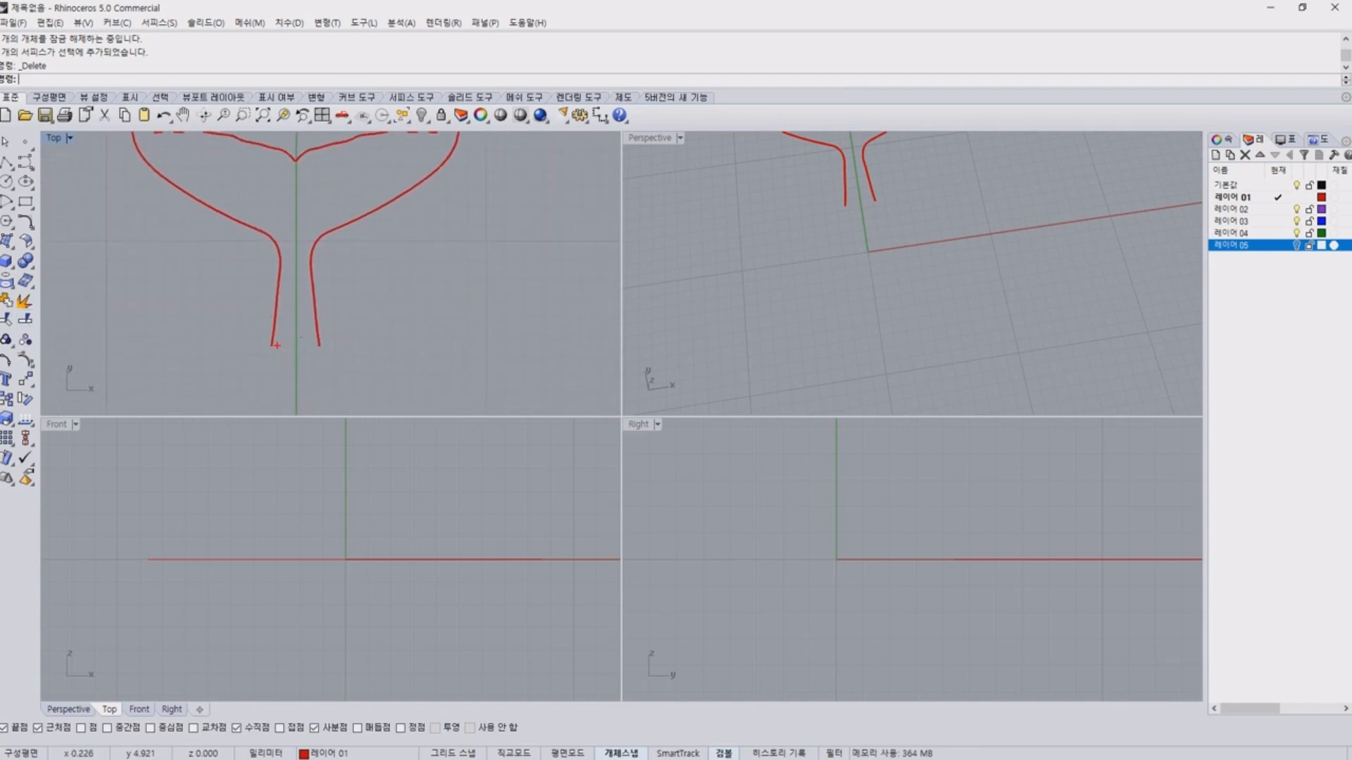
pyautogui.moveTo(225, 350); pyautogui.dragTo(288, 375)
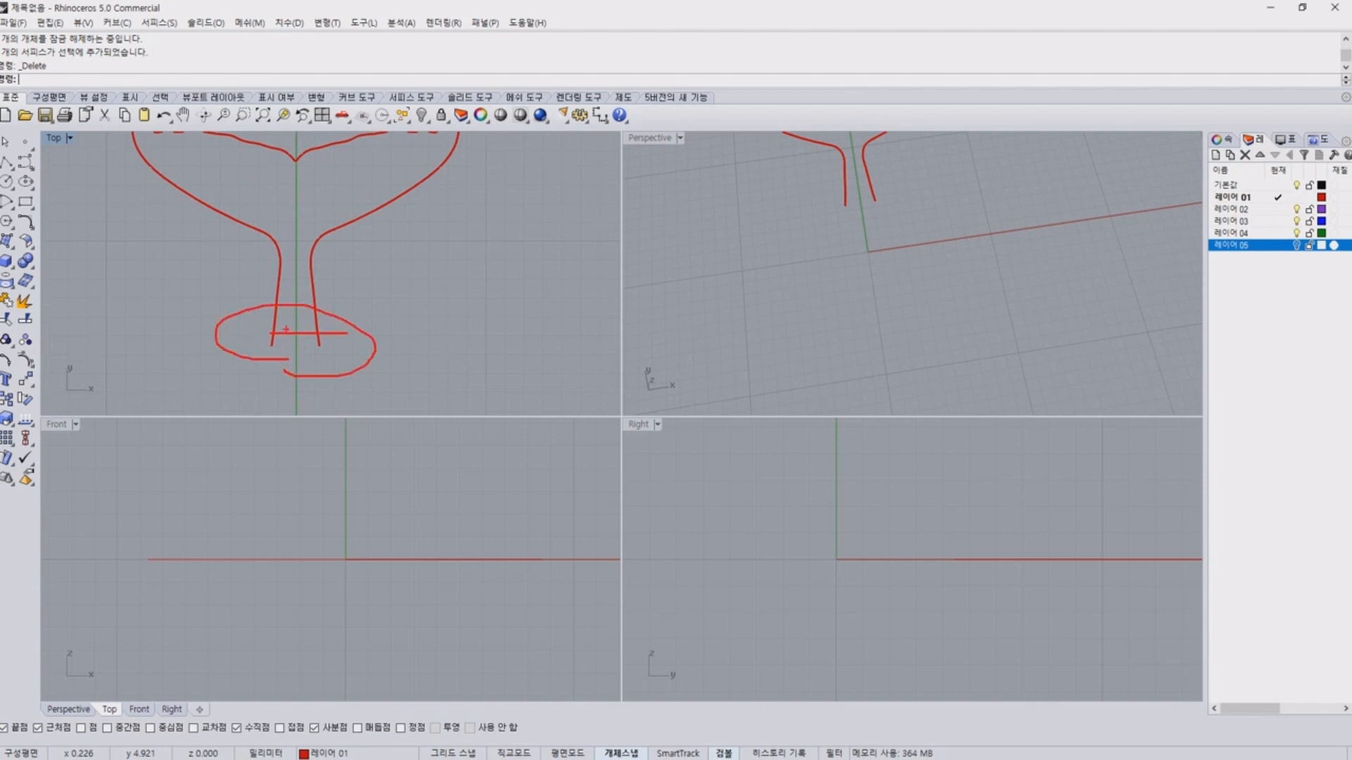
pyautogui.press('Escape')
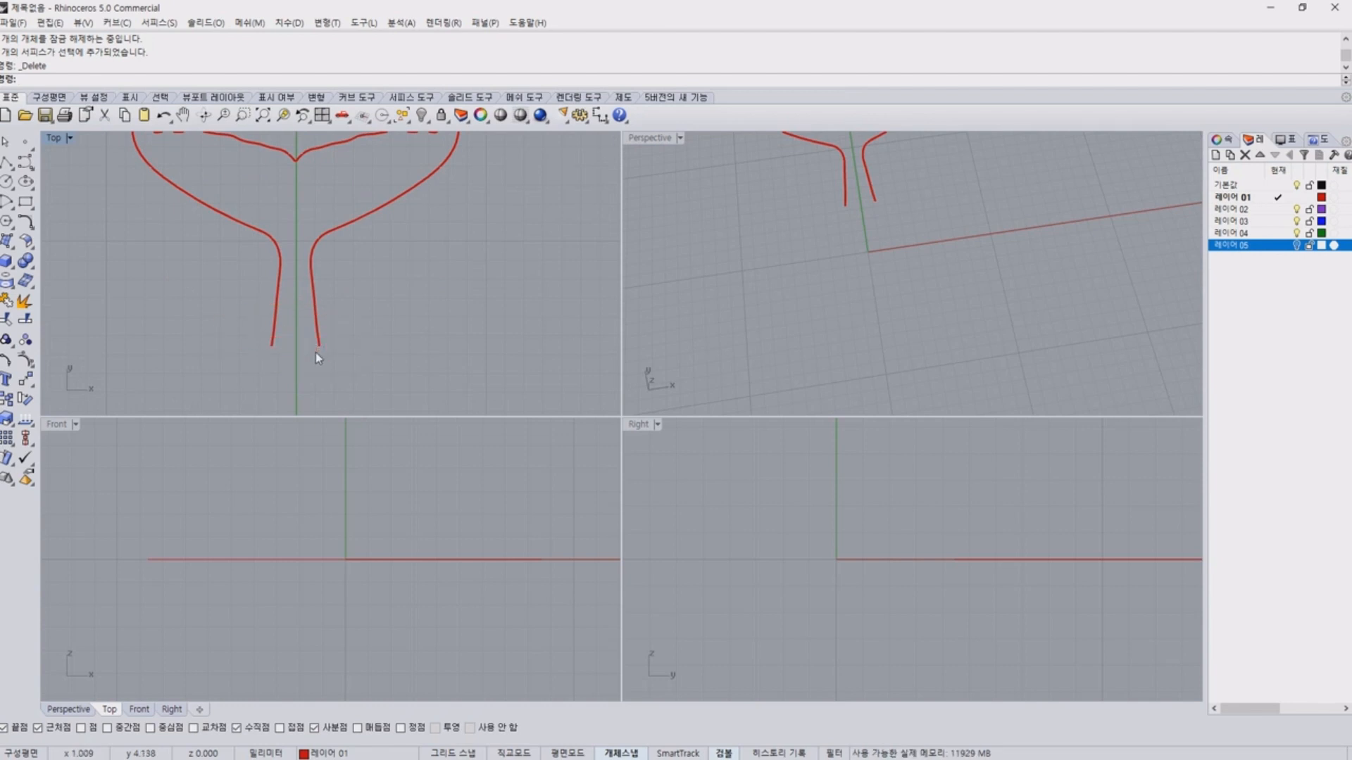
# Close the open lower end of the tail stem with a curvature-continuous blend curve between the two side curves.
pyautogui.click(31, 226)
pyautogui.moveTo(127, 216); pyautogui.dragTo(150, 178)
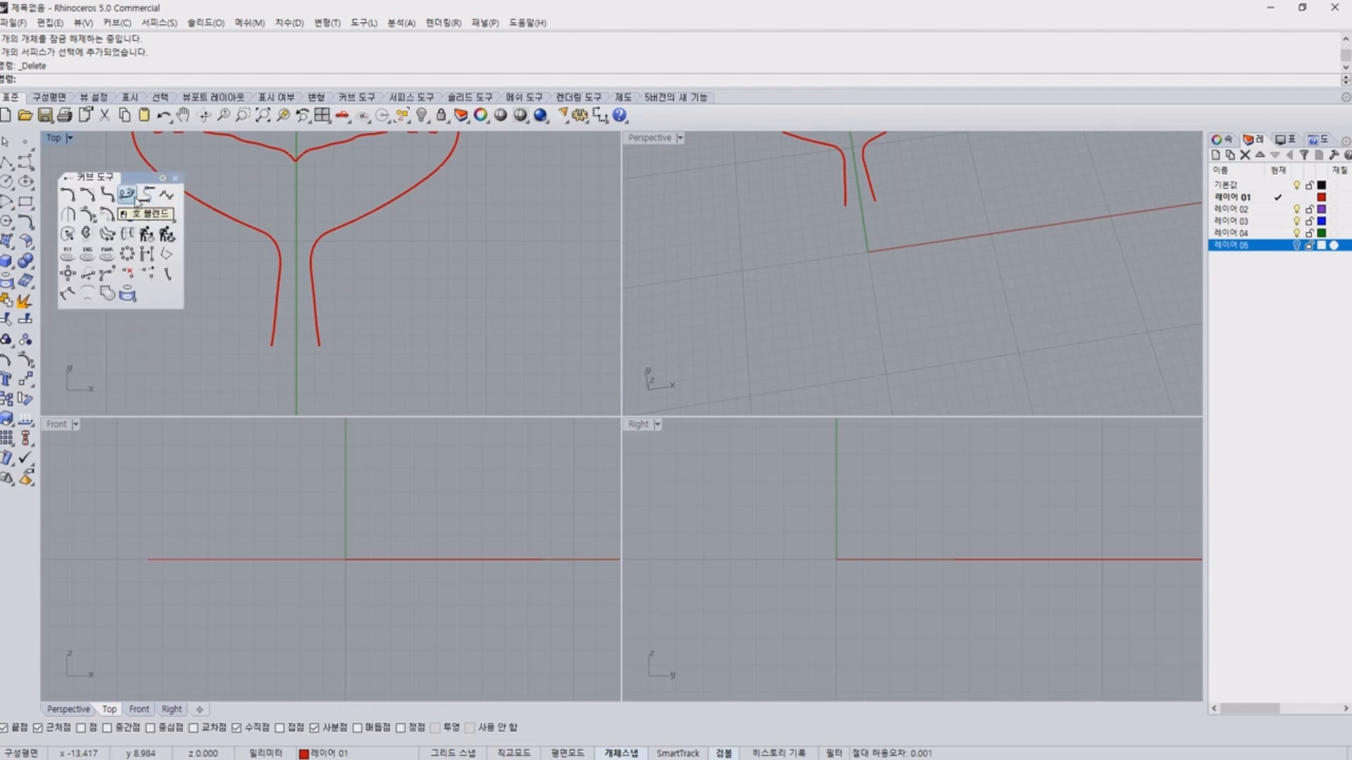
pyautogui.click(149, 202)
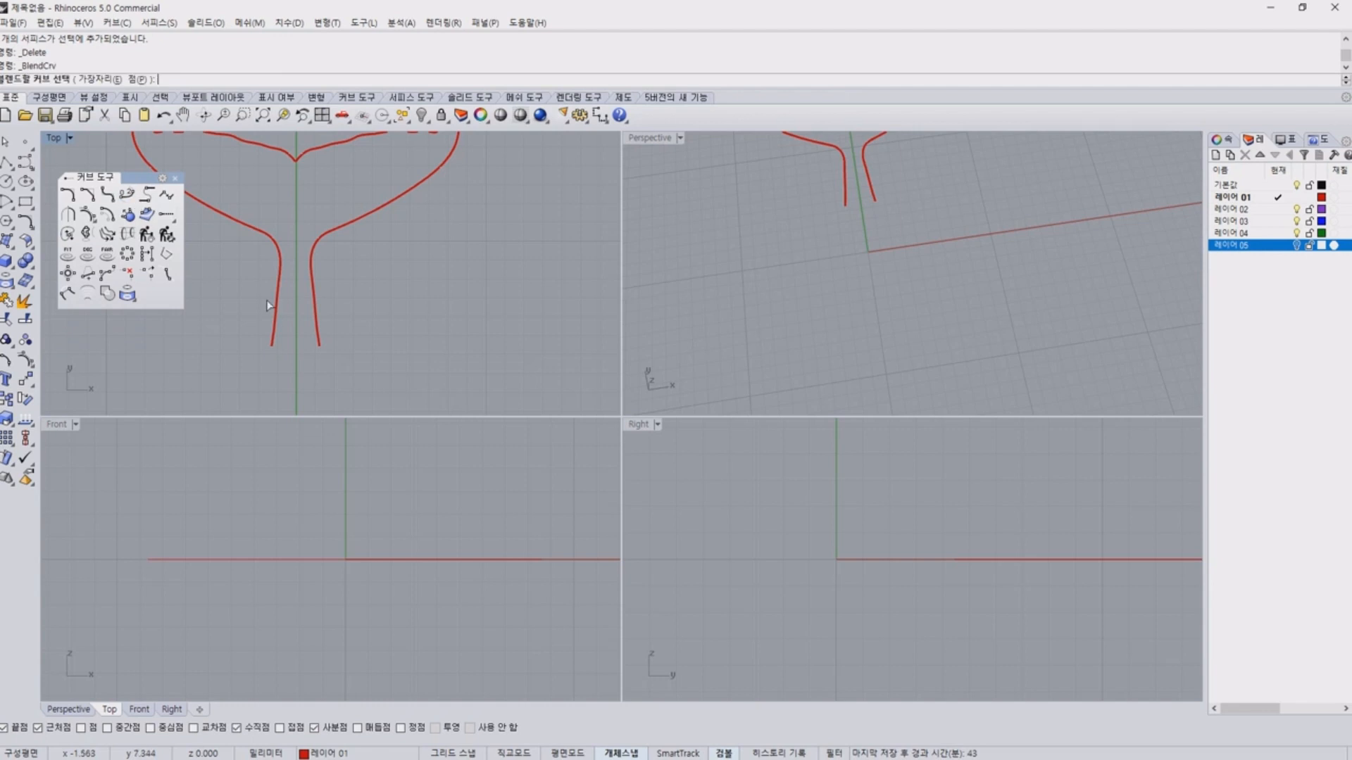
pyautogui.click(277, 342)
pyautogui.click(318, 343)
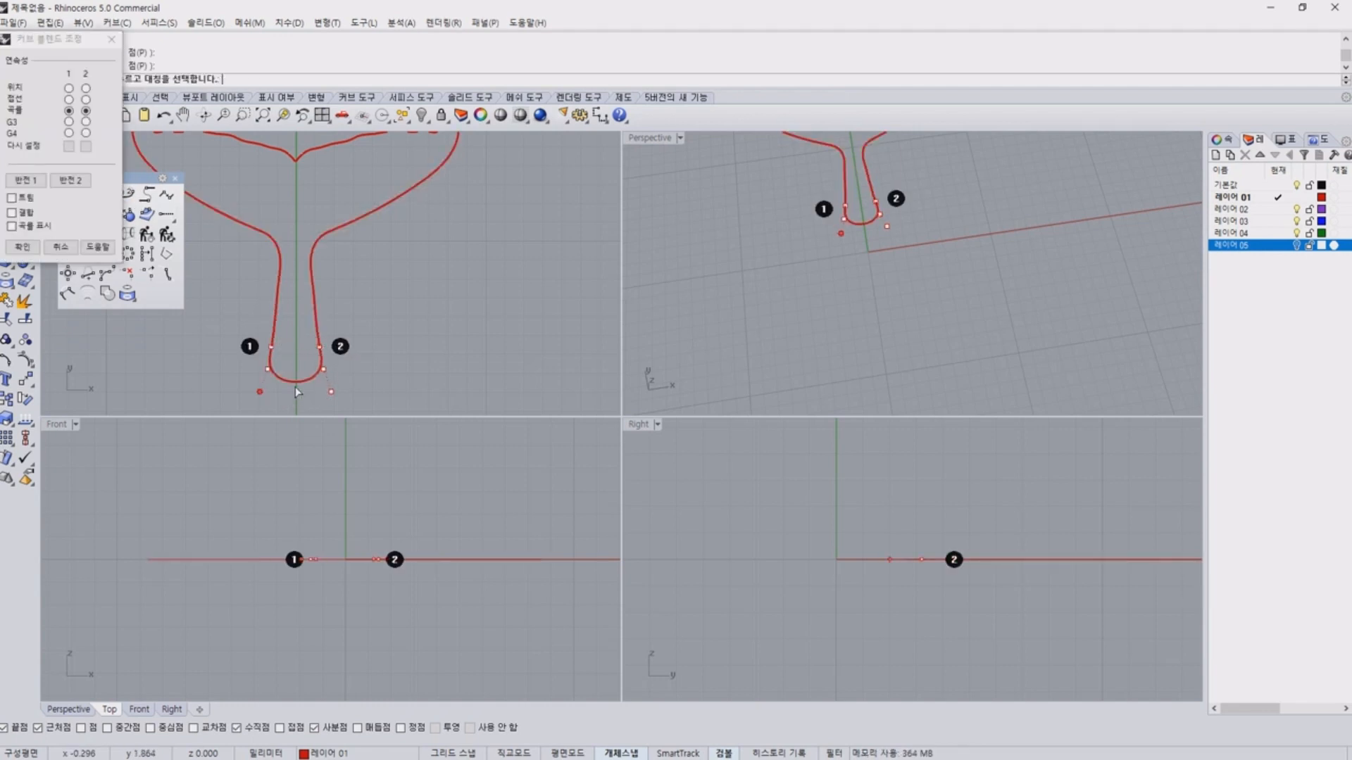
pyautogui.click(17, 245)
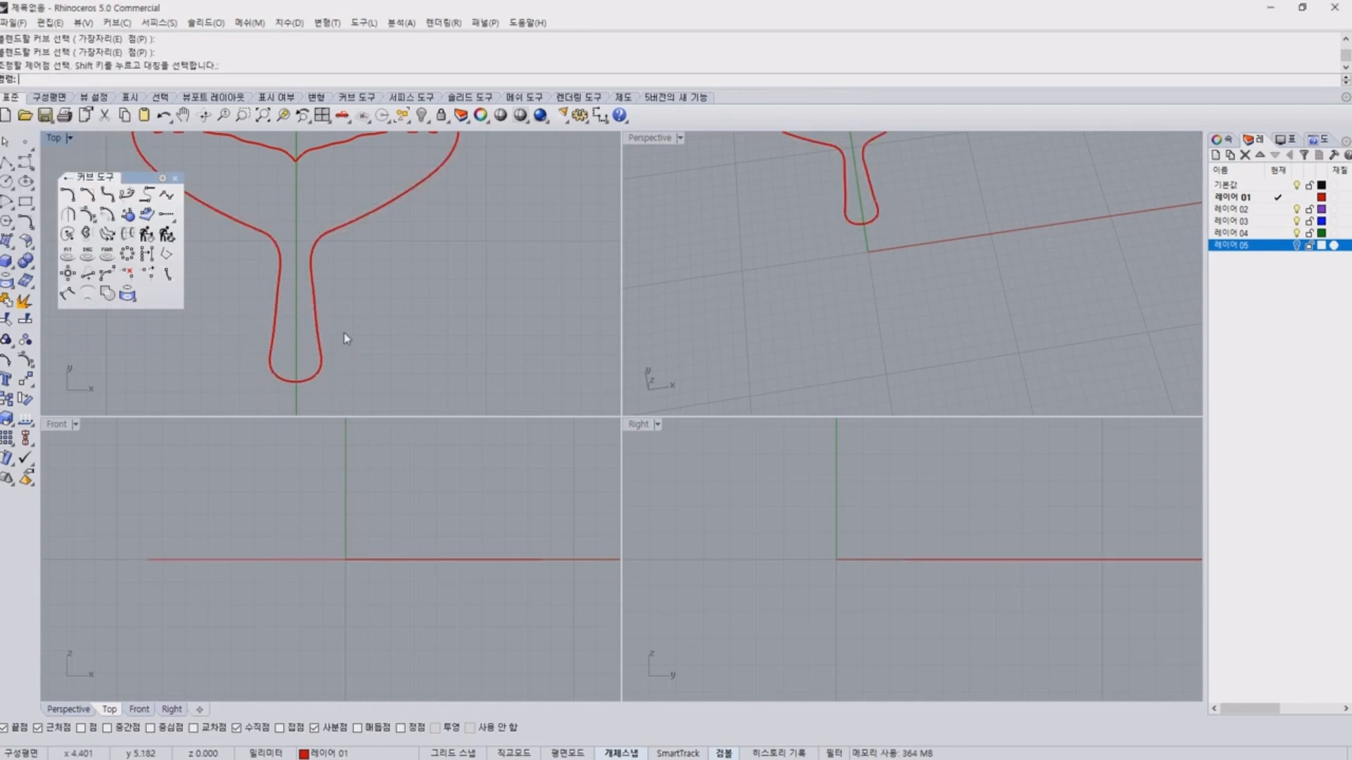
pyautogui.click(174, 178)
# Check the new blend curve and the adjoining stem curves, and view the whole closed tail outline.
pyautogui.click(302, 386)
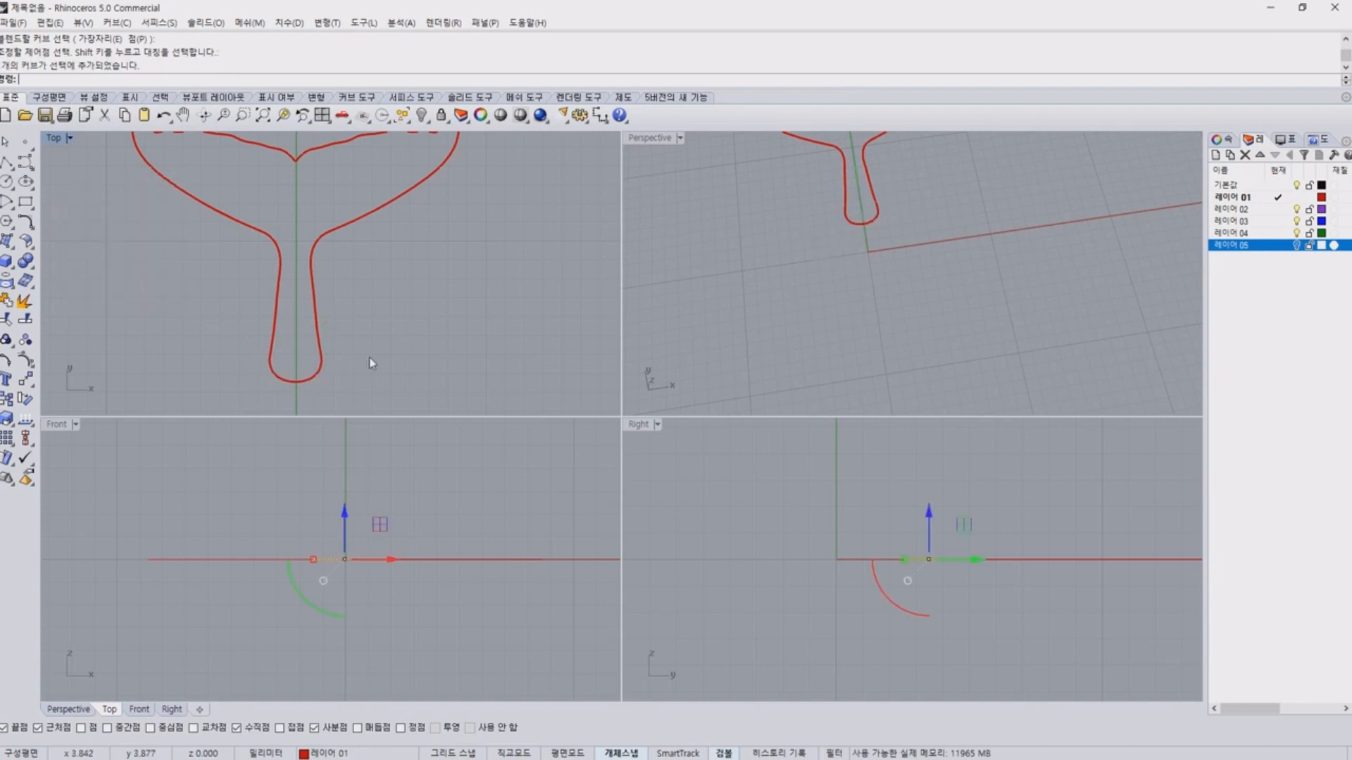
pyautogui.click(277, 329)
pyautogui.click(319, 331)
pyautogui.press('Escape')
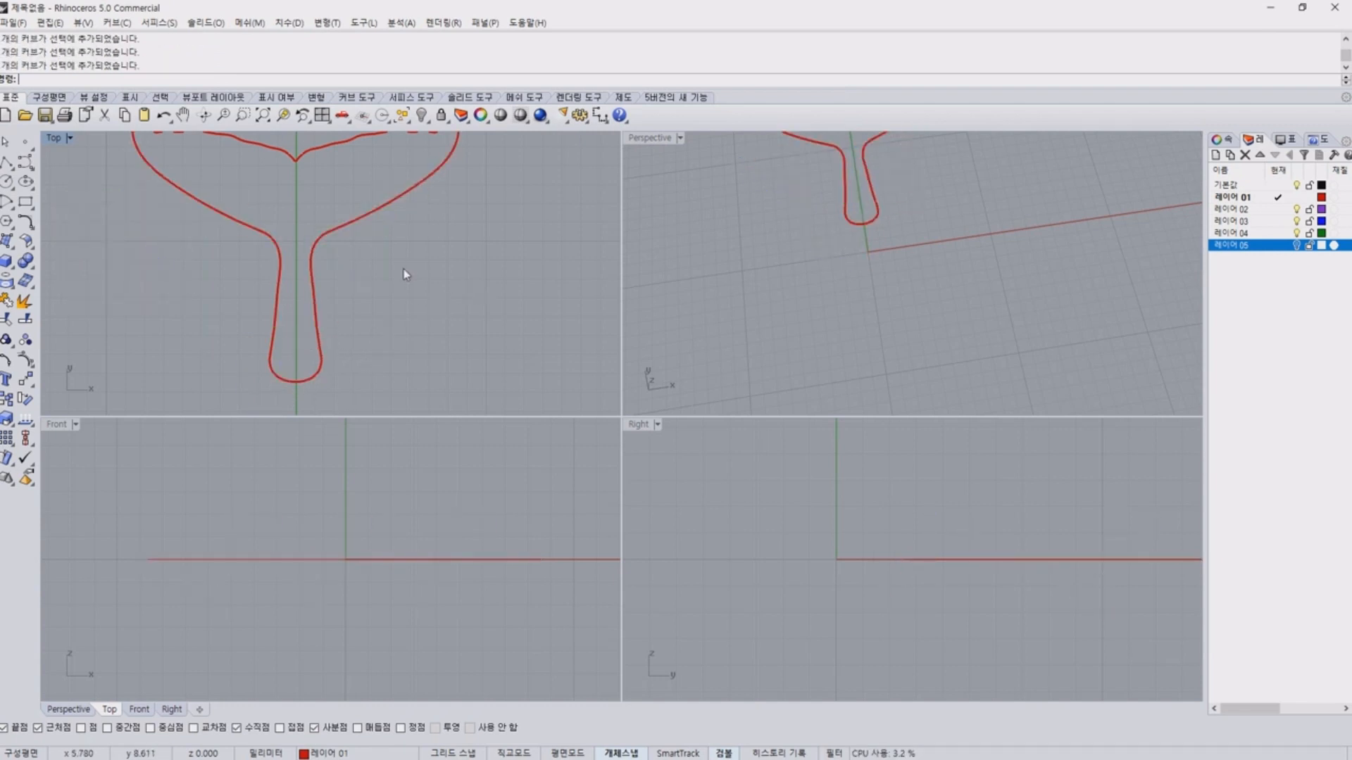
pyautogui.scroll(-5, 405, 275)
pyautogui.click(366, 252)
pyautogui.click(367, 252)
pyautogui.click(504, 391)
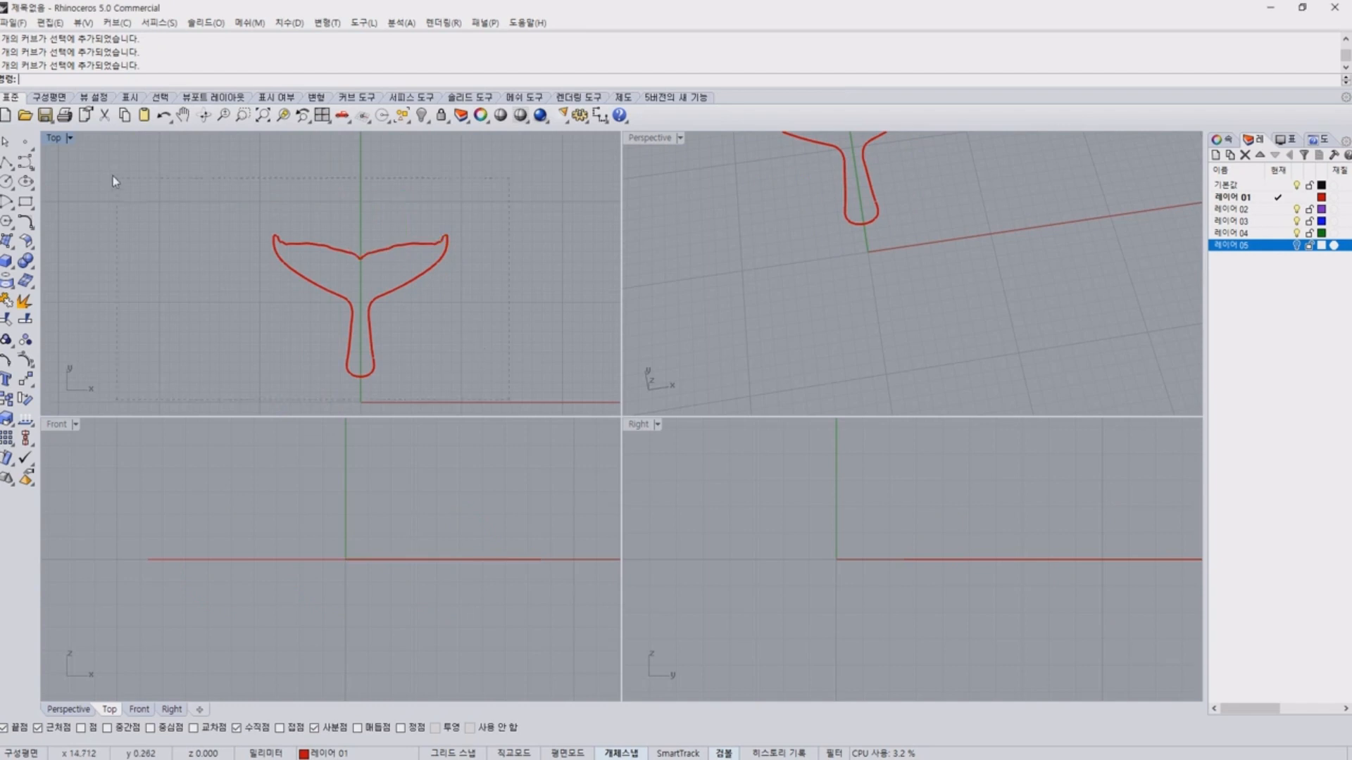
# Select all the tail outline curves and view their object properties.
pyautogui.moveTo(112, 176); pyautogui.dragTo(500, 396)
pyautogui.click(1220, 138)
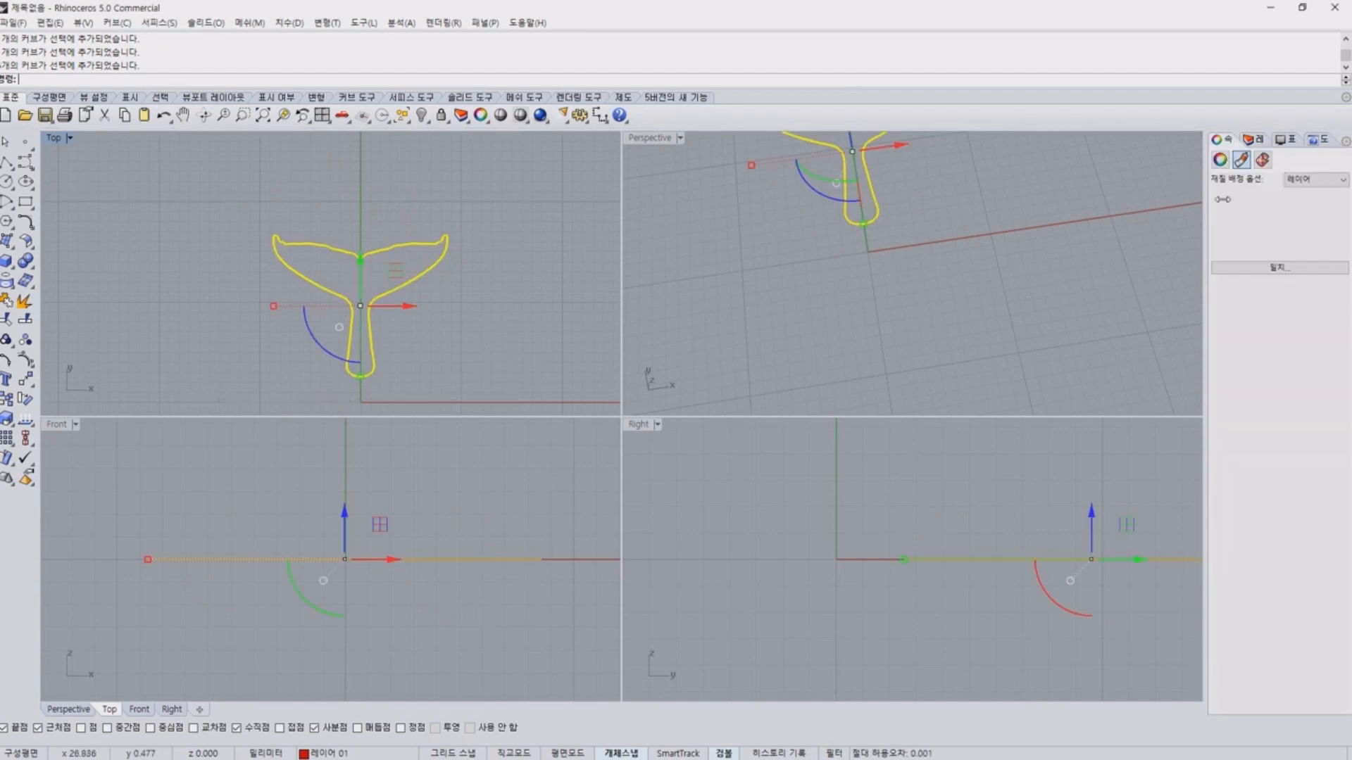
pyautogui.click(1220, 160)
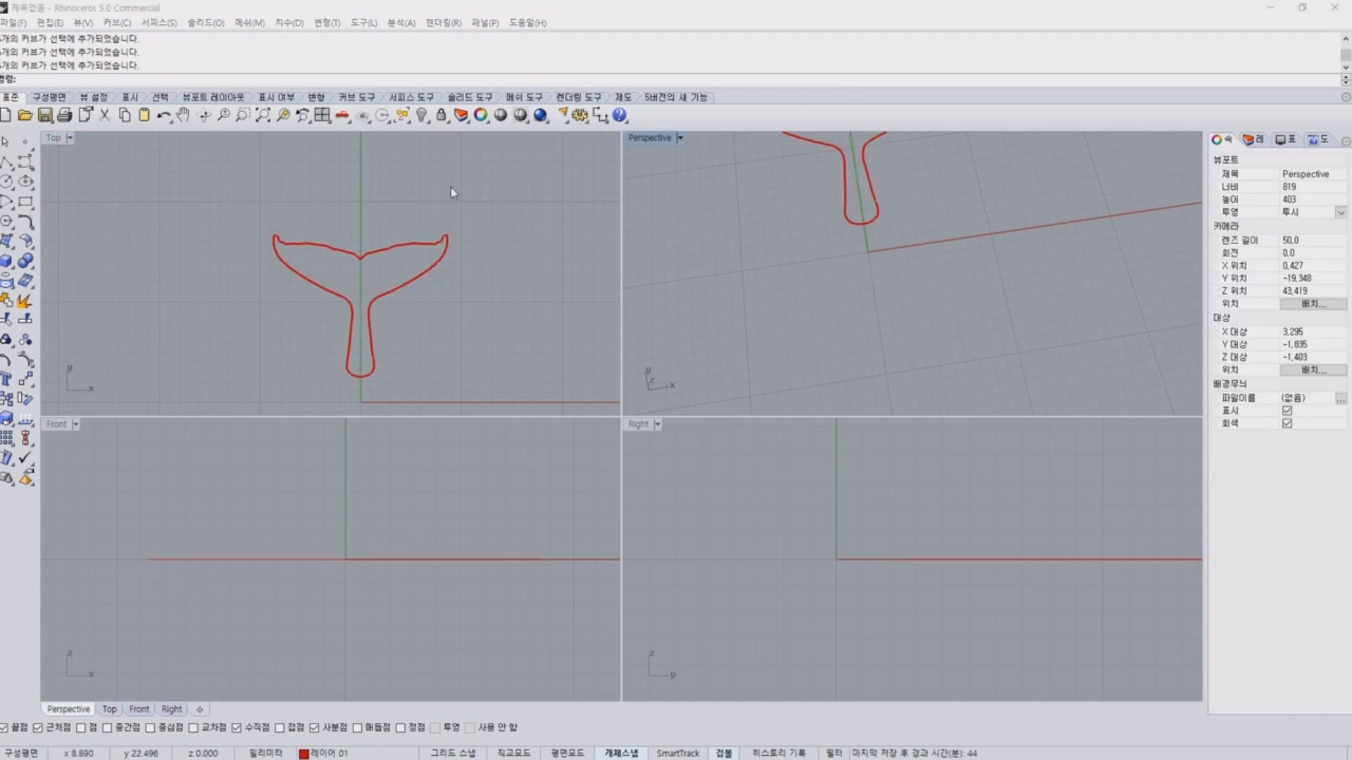
# Examine the left fluke curve, its tip and the stem end of the tail outline for where the separate curves meet.
pyautogui.scroll(10, 327, 219)
pyautogui.moveTo(334, 223); pyautogui.dragTo(303, 174, button='right')
pyautogui.click(281, 243)
pyautogui.click(198, 322)
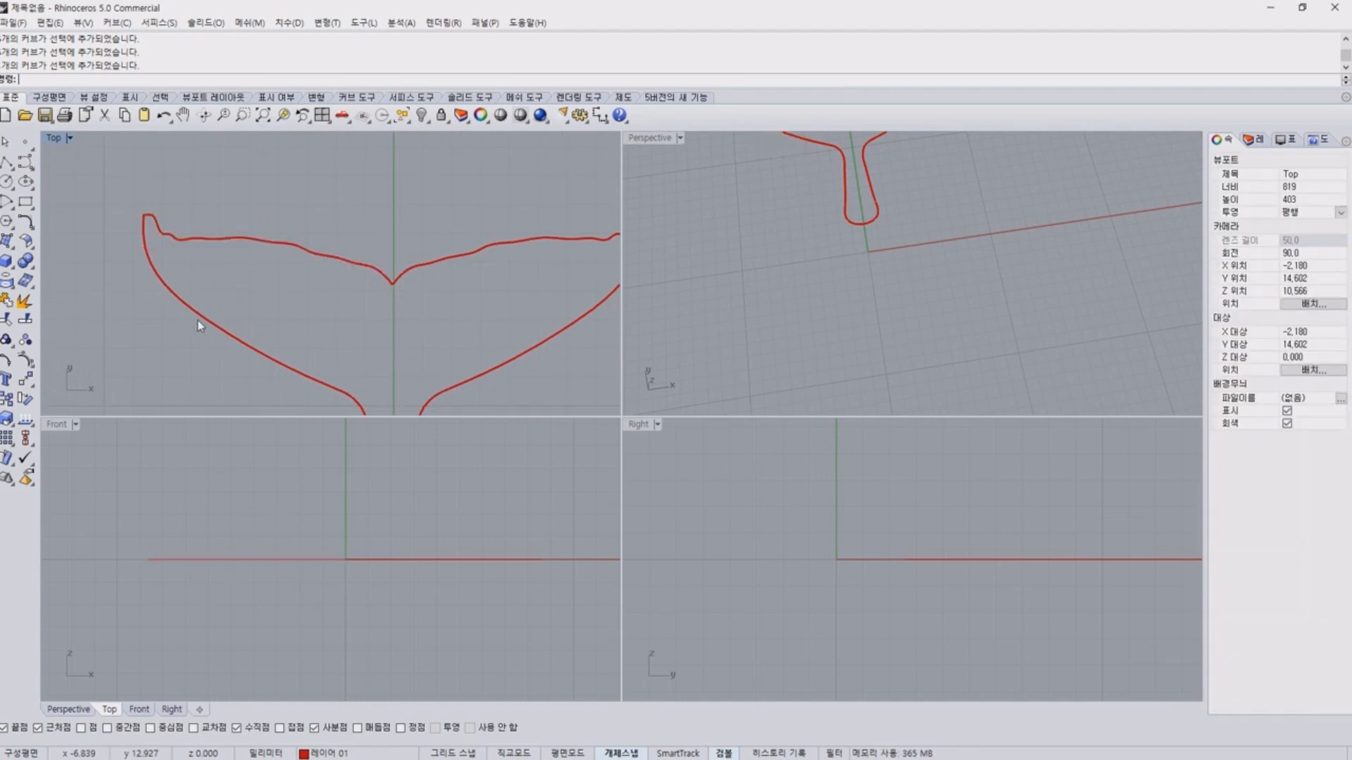
pyautogui.click(195, 312)
pyautogui.scroll(5, 142, 216)
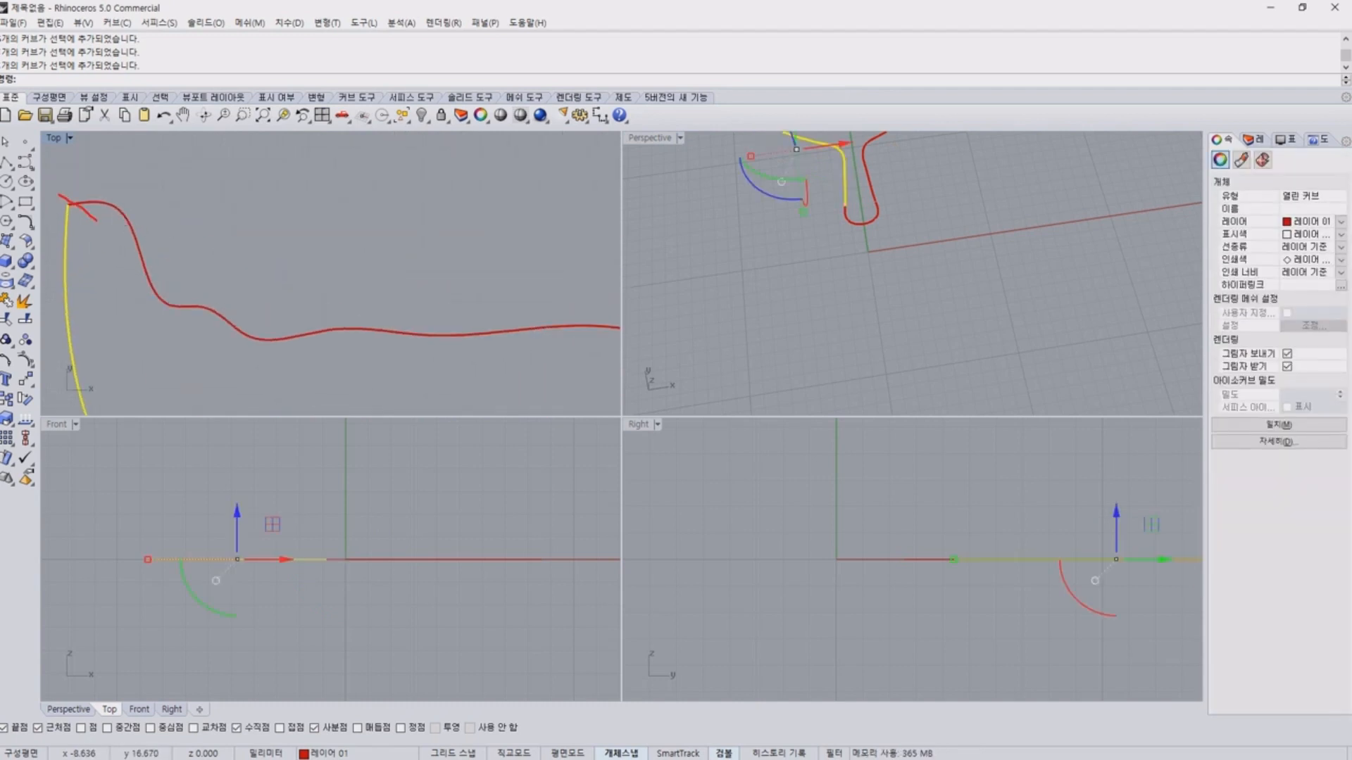
pyautogui.scroll(-18, 453, 332)
pyautogui.moveTo(516, 348); pyautogui.dragTo(414, 239, button='right')
pyautogui.click(412, 292)
pyautogui.moveTo(399, 329); pyautogui.dragTo(411, 244, button='right')
# Split the blend curve closing the stem's lower end into two halves at its midpoint, with the midpoint object snap enabled.
pyautogui.click(397, 335)
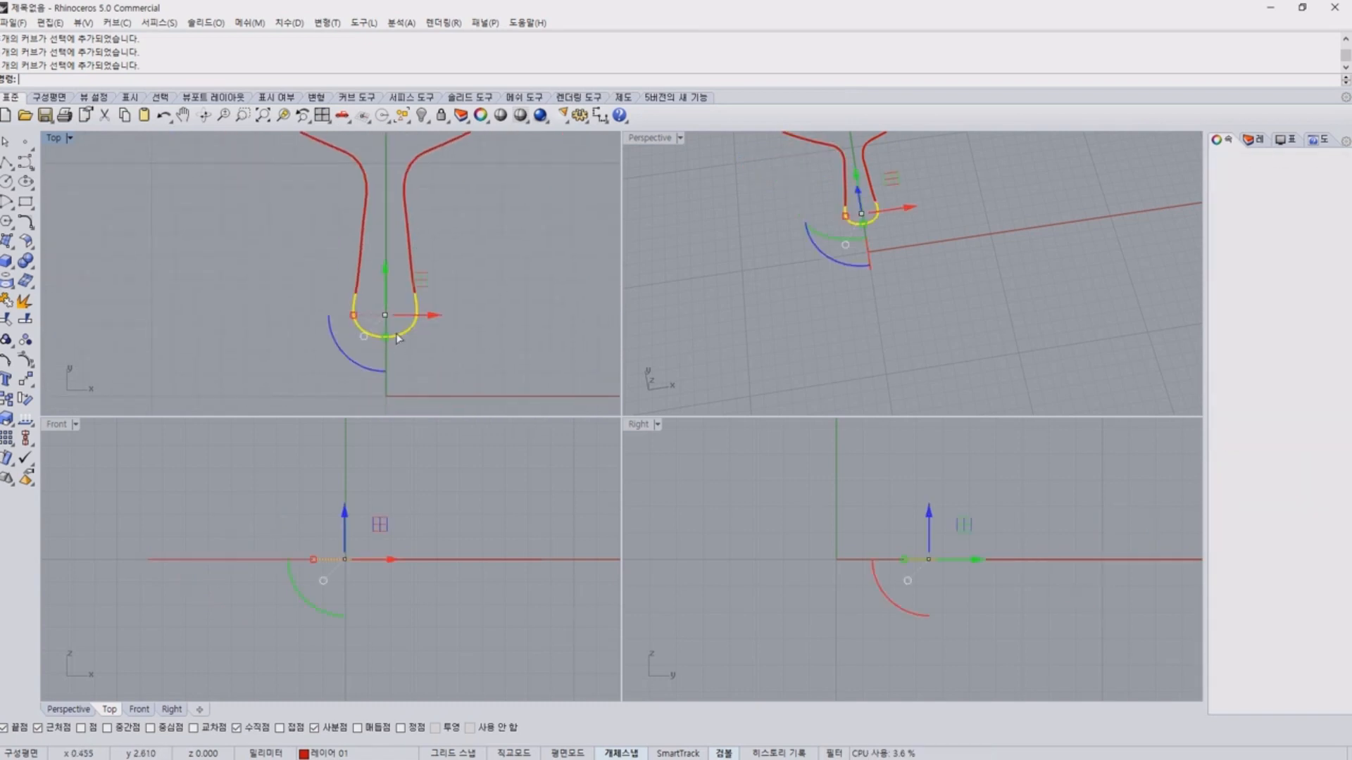
pyautogui.scroll(2, 380, 293)
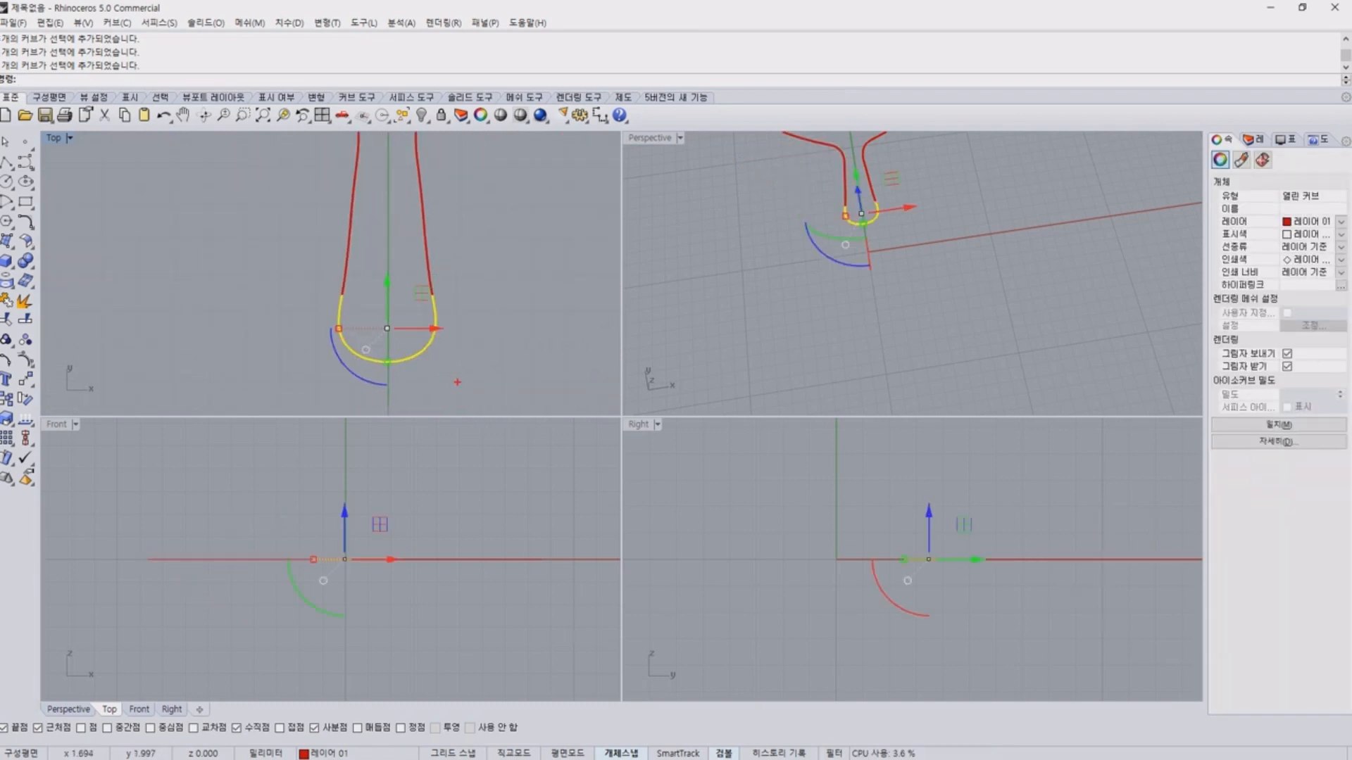
pyautogui.moveTo(454, 396)
pyautogui.mouseDown()
pyautogui.moveTo(513, 320)
pyautogui.moveTo(407, 422)
pyautogui.mouseUp()
pyautogui.press('Escape')
pyautogui.scroll(8, 463, 353)
pyautogui.moveTo(116, 184); pyautogui.dragTo(252, 184, button='right')
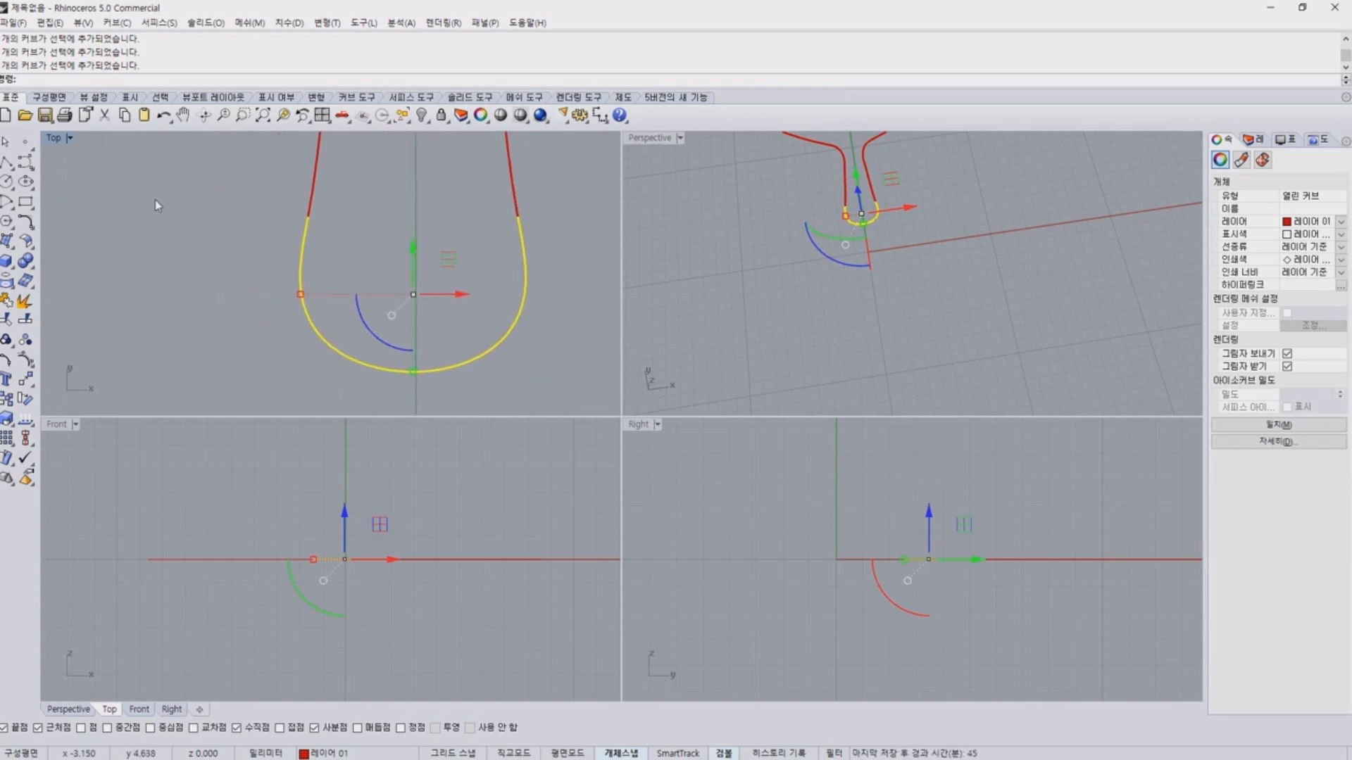
pyautogui.click(26, 320)
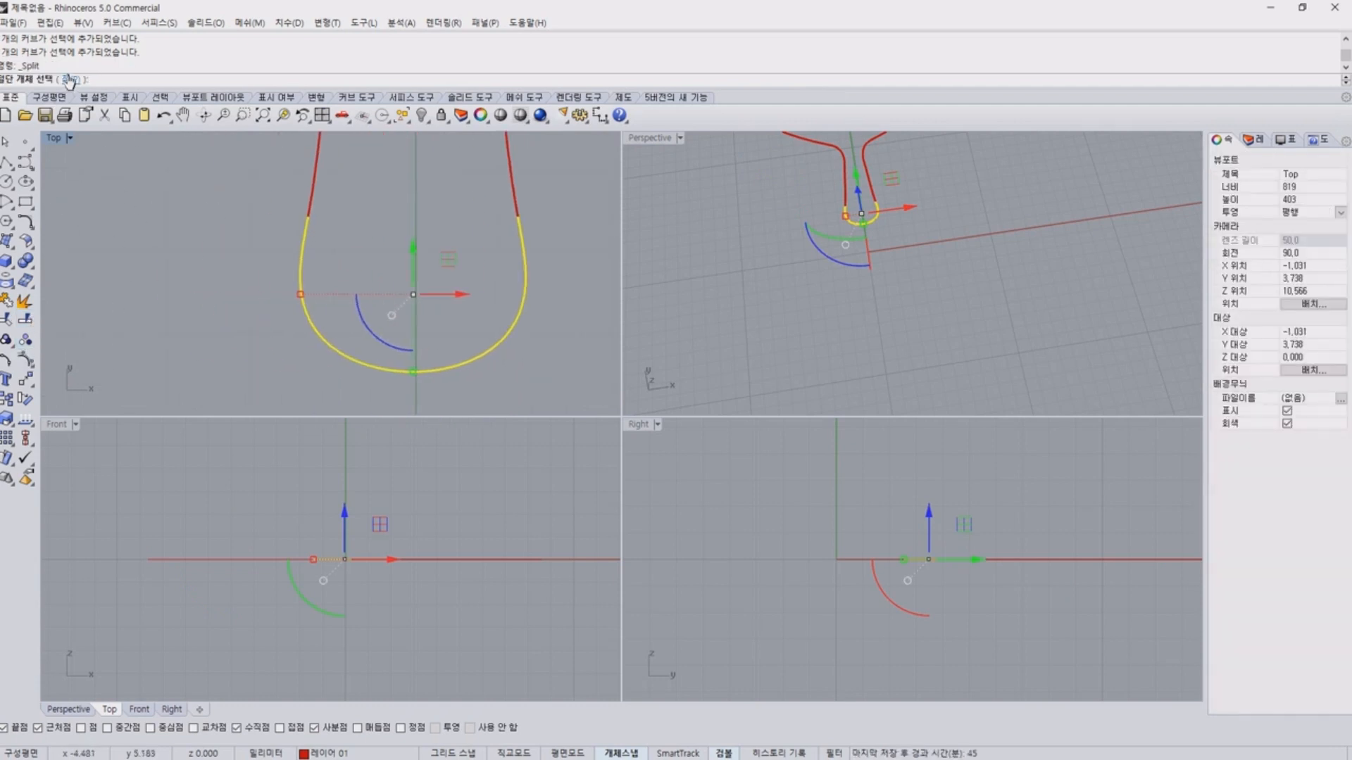
pyautogui.click(69, 80)
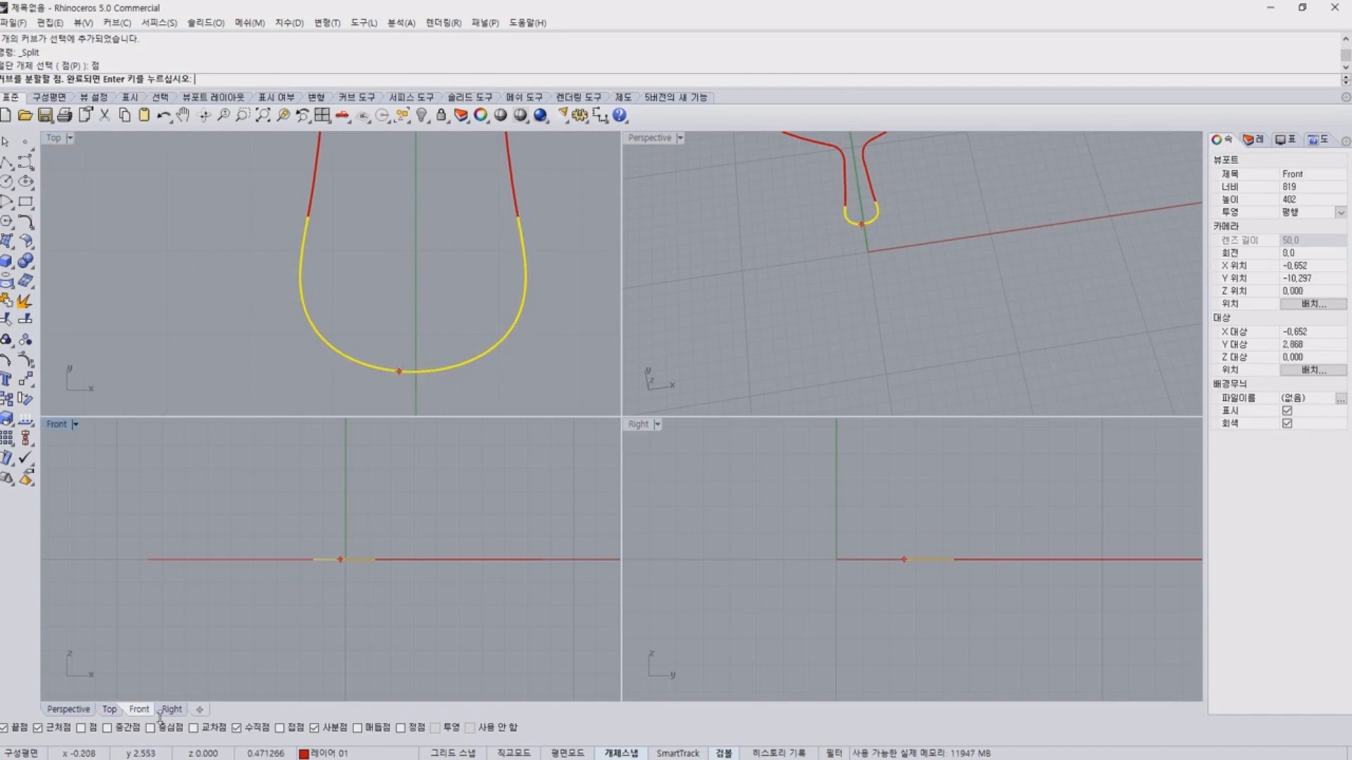
pyautogui.click(107, 730)
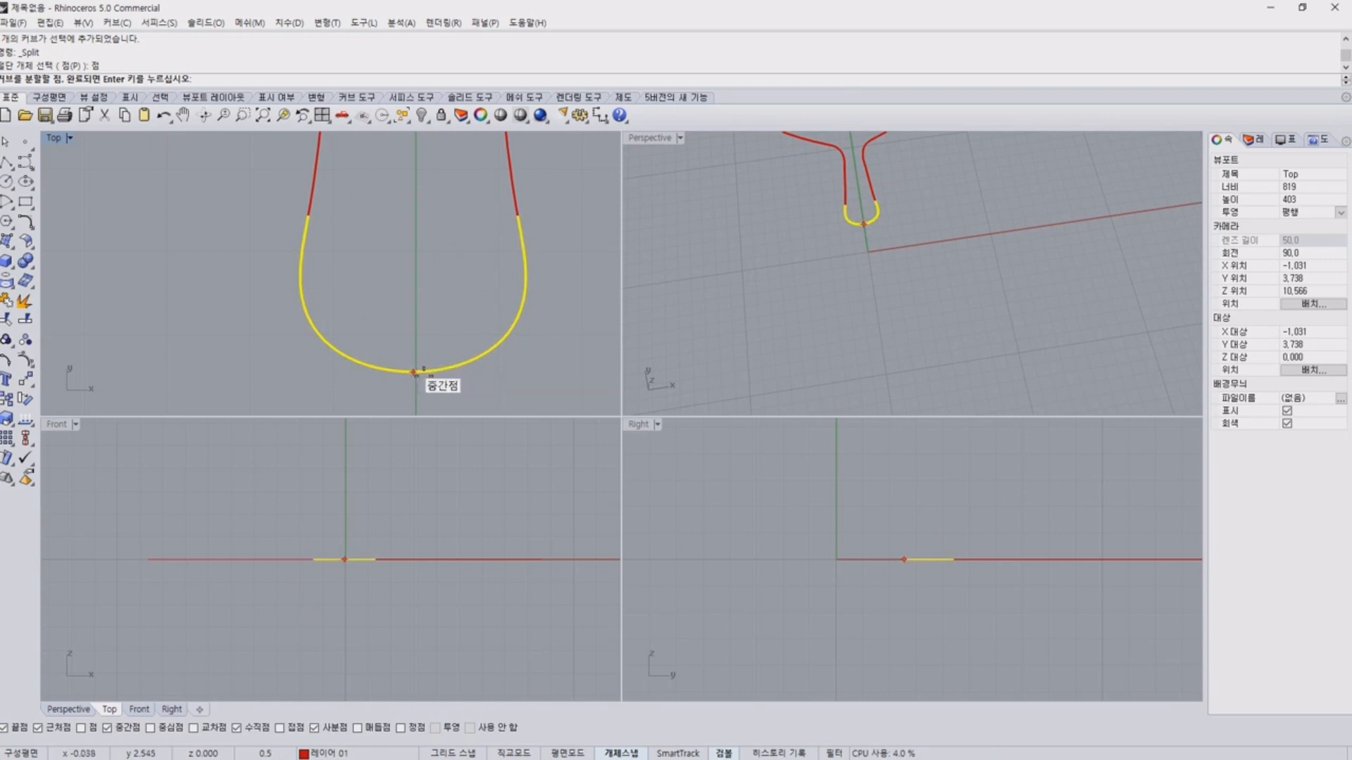
pyautogui.click(422, 368)
pyautogui.press('Return')
pyautogui.click(580, 369)
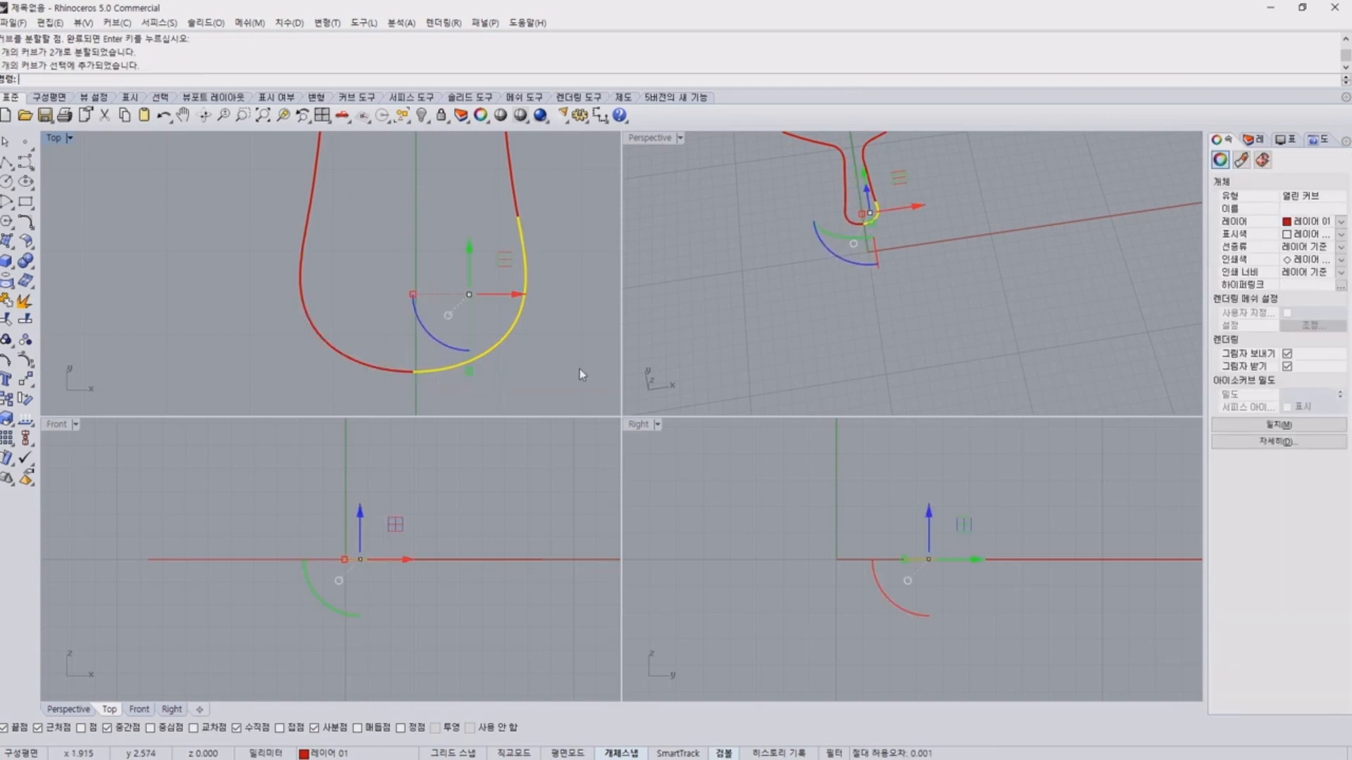
# View the whole tail outline and select the right stem-end and side curves to check its separate pieces.
pyautogui.scroll(-8, 576, 364)
pyautogui.scroll(-2, 575, 365)
pyautogui.moveTo(560, 366); pyautogui.dragTo(467, 352, button='right')
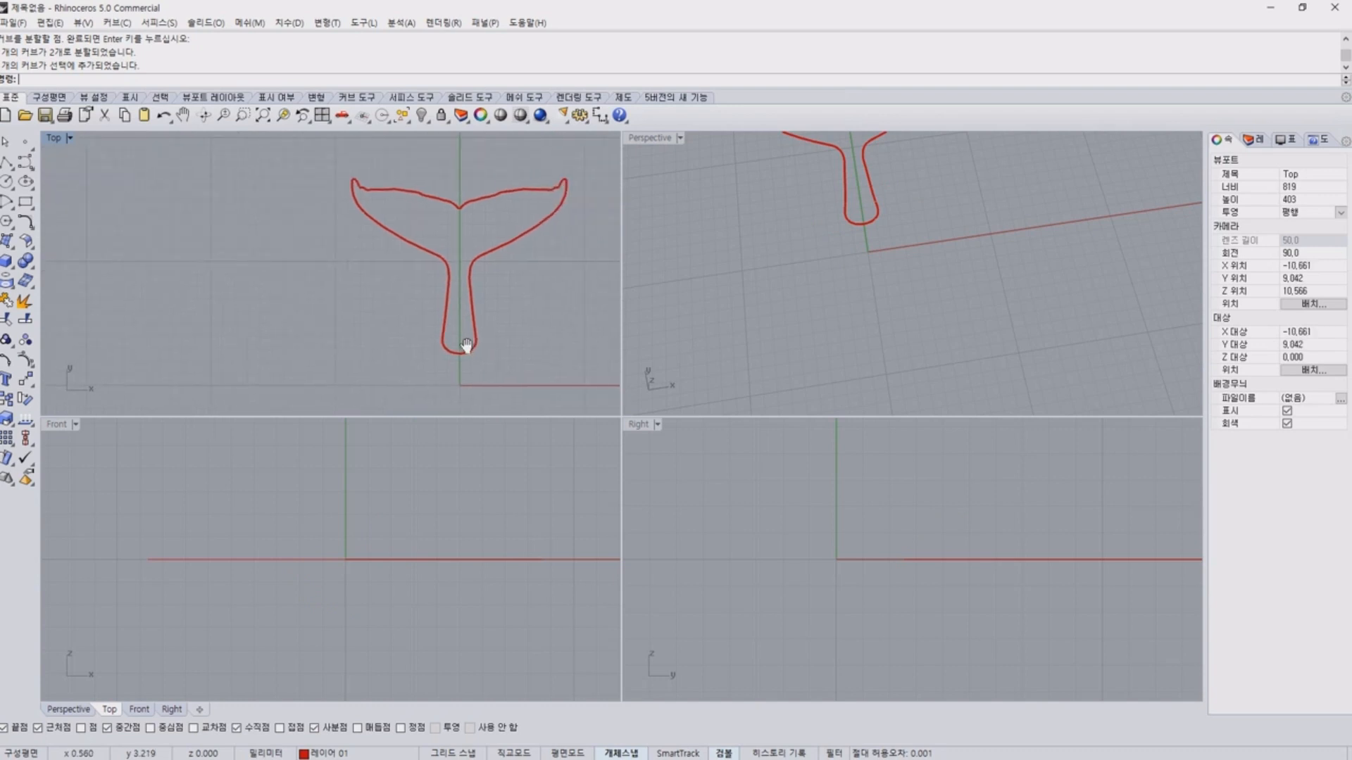
pyautogui.click(474, 347)
pyautogui.click(514, 295)
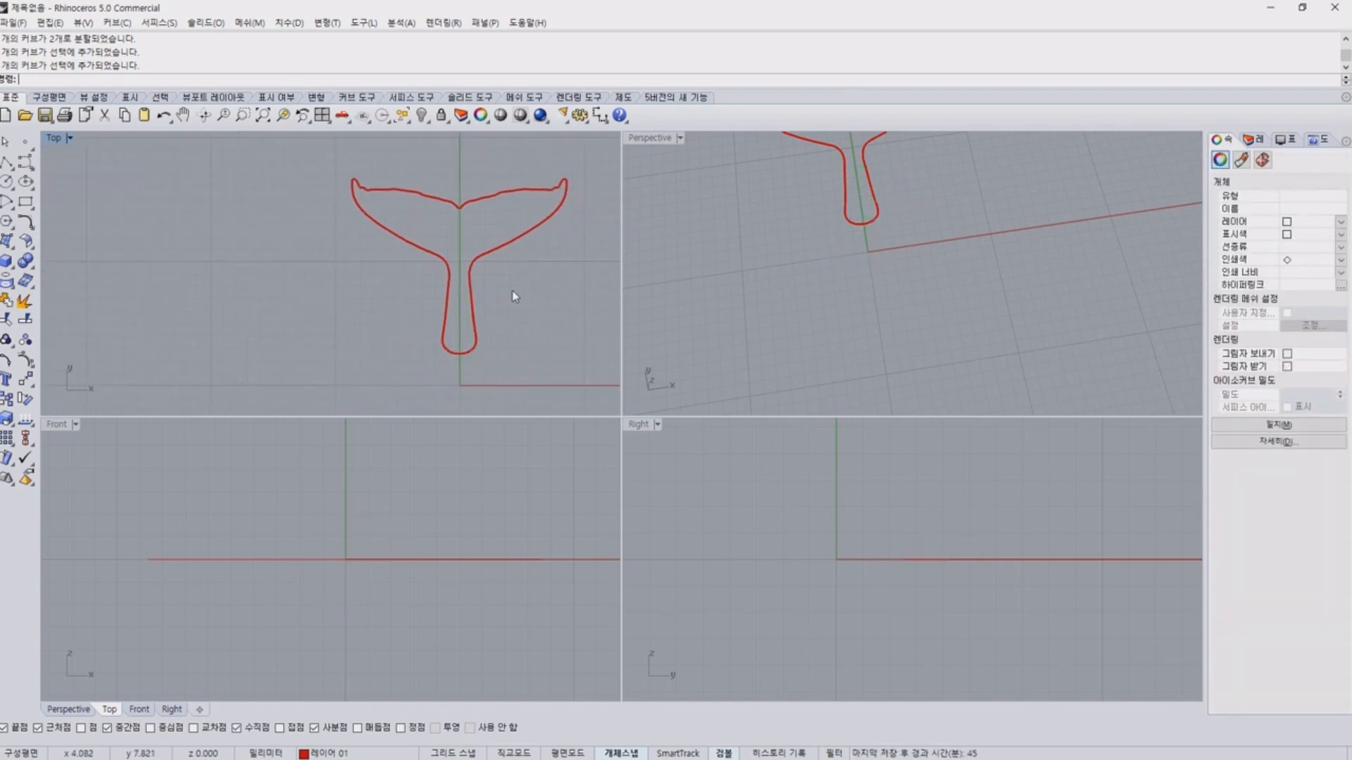
pyautogui.click(470, 277)
pyautogui.click(574, 257)
pyautogui.click(572, 342)
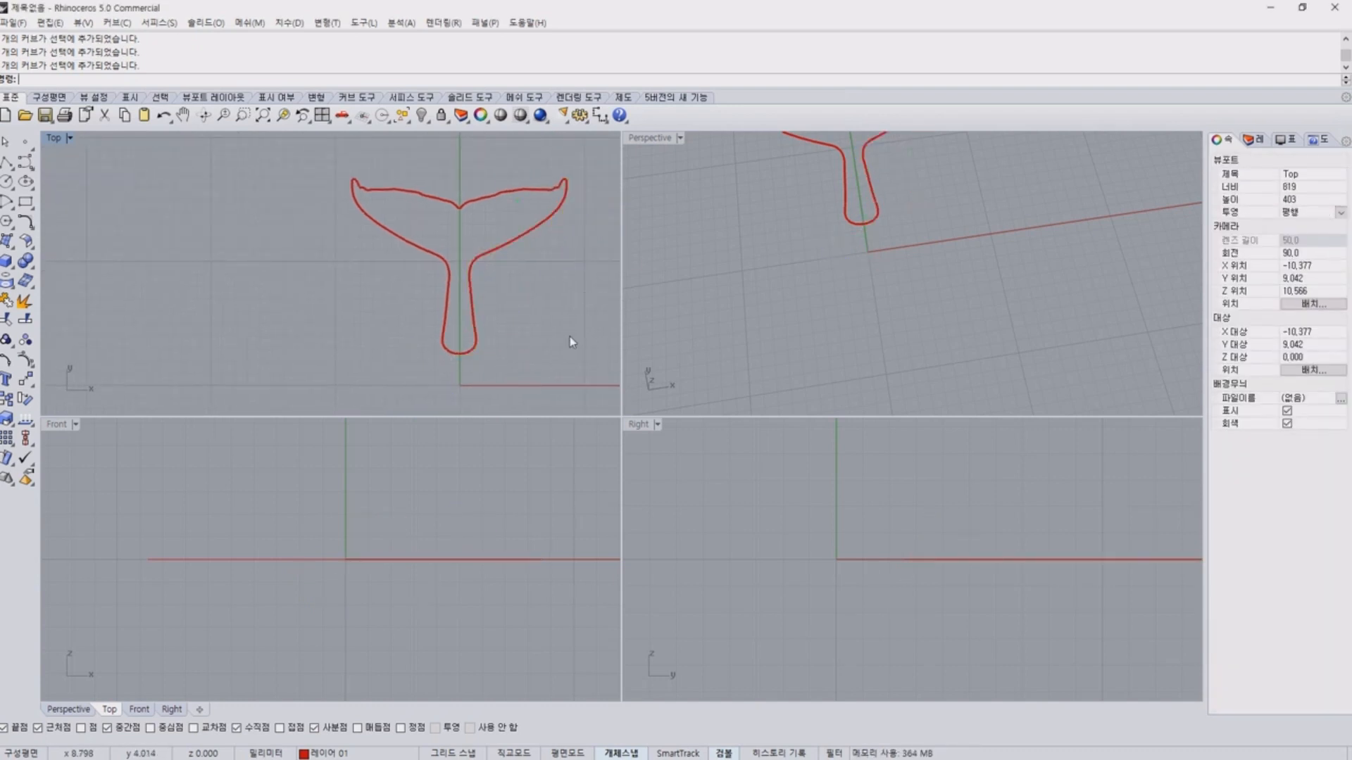
pyautogui.click(477, 256)
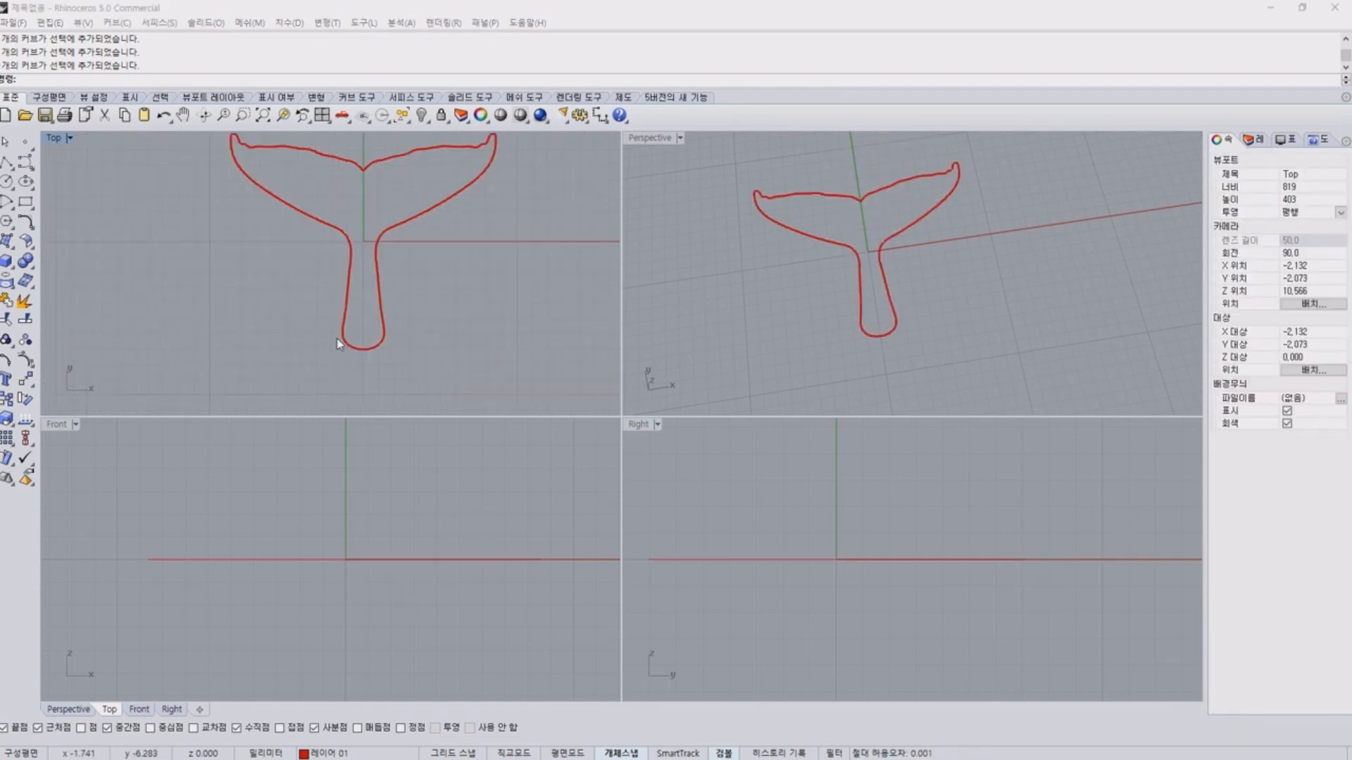
# Float the surface creation tools beside the tail outline and find the surface from curve network tool.
pyautogui.moveTo(869, 302); pyautogui.dragTo(844, 226, button='right')
pyautogui.scroll(5, 843, 227)
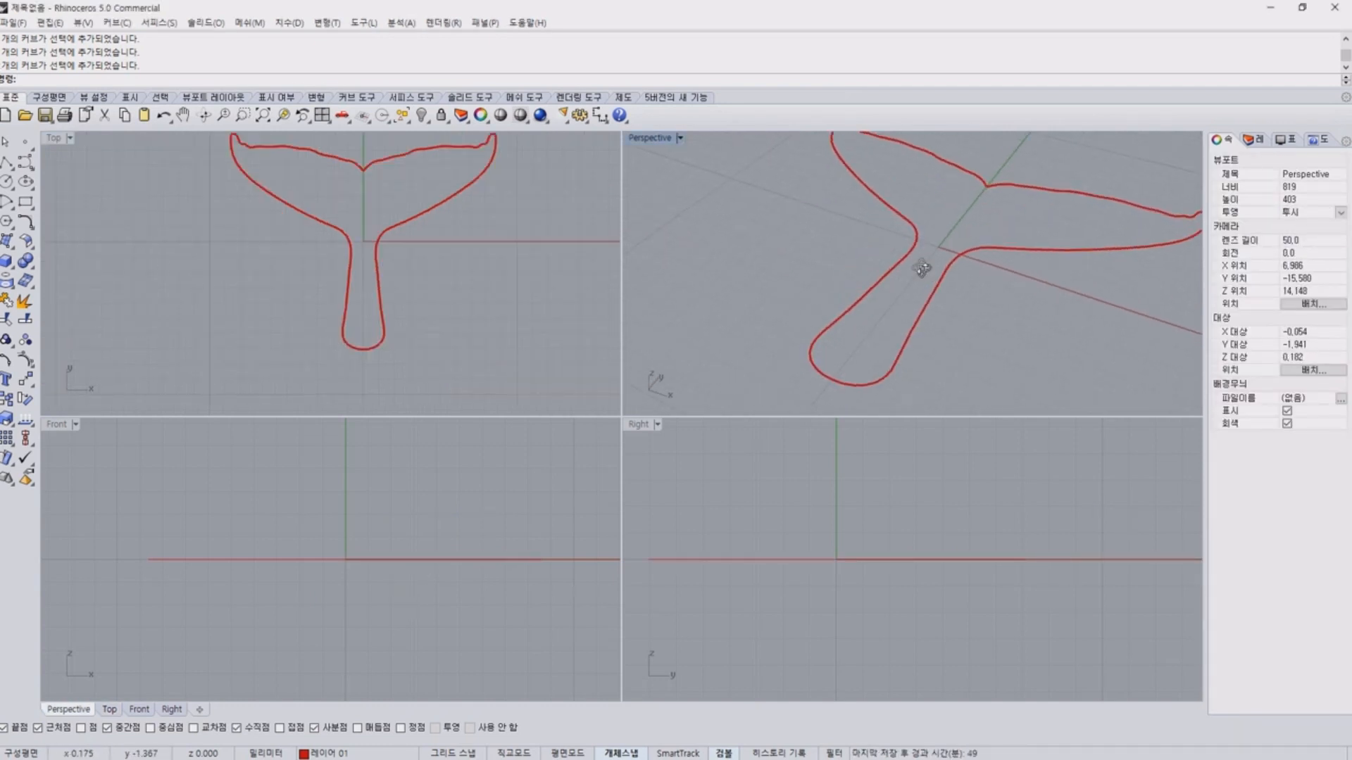
pyautogui.click(9, 247)
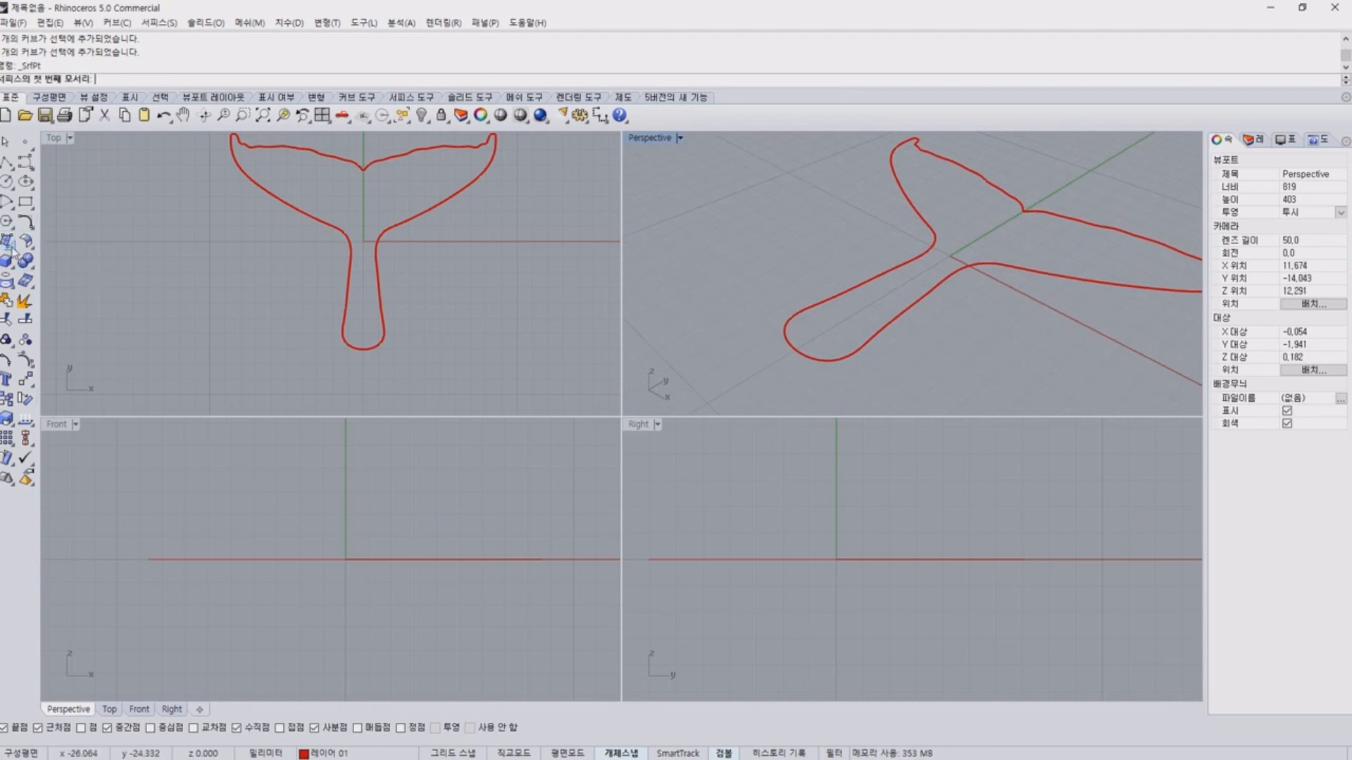
pyautogui.click(12, 246)
pyautogui.moveTo(43, 237); pyautogui.dragTo(116, 297)
pyautogui.click(29, 226)
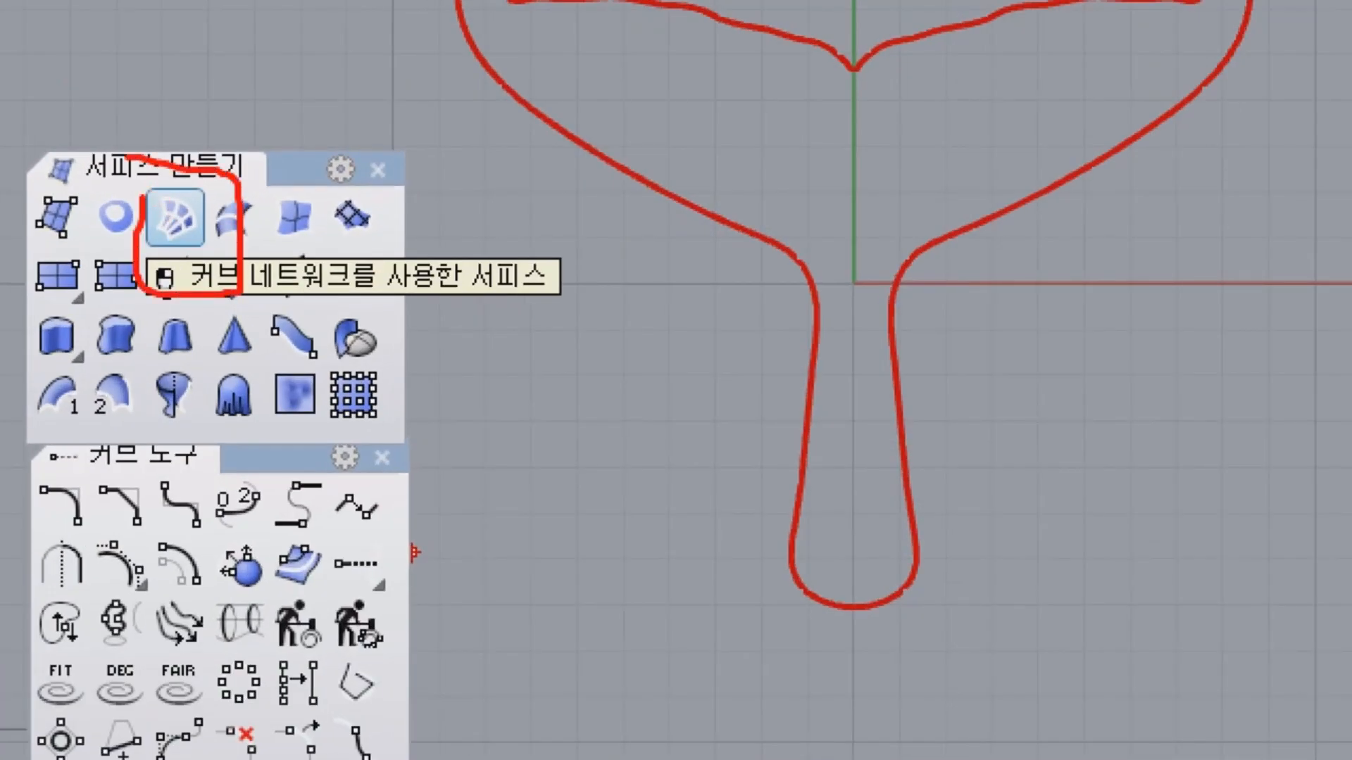
pyautogui.click(56, 217)
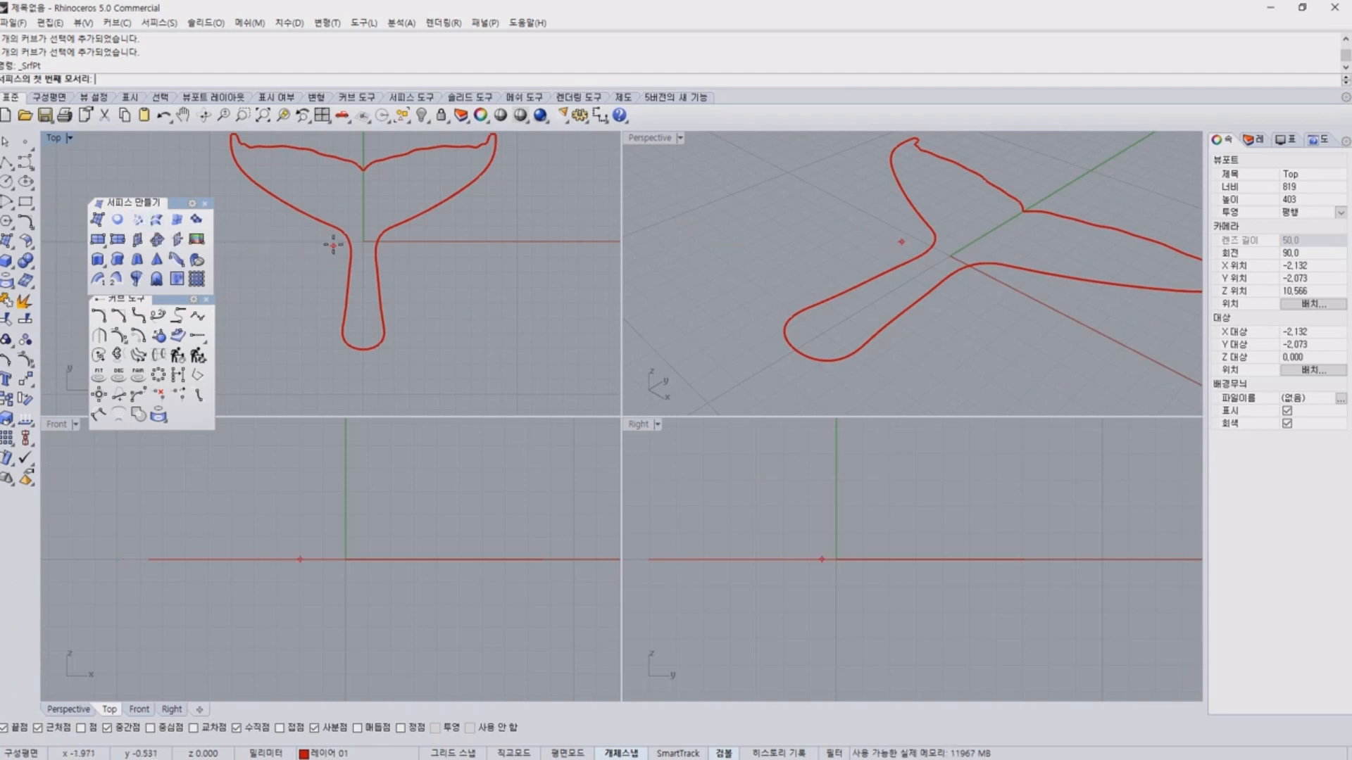
pyautogui.moveTo(603, 254); pyautogui.dragTo(598, 219)
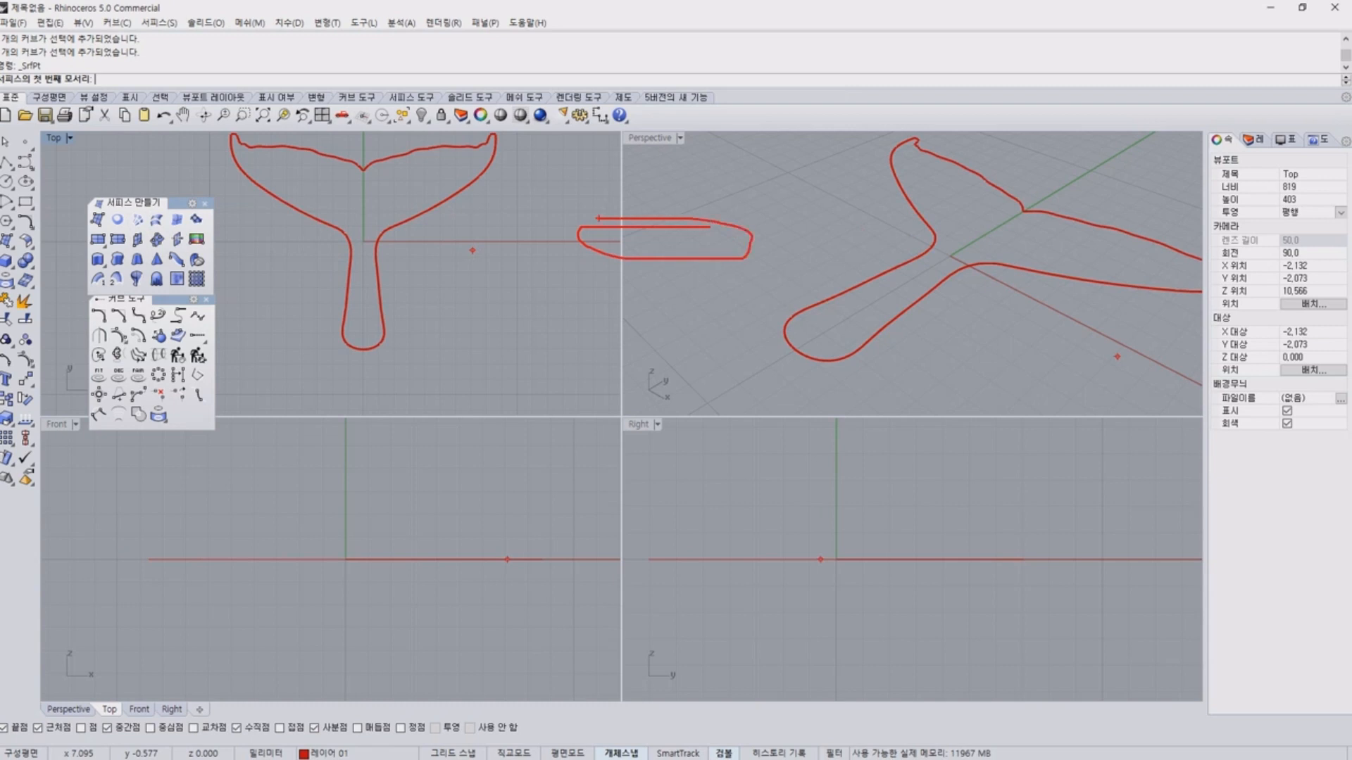
pyautogui.moveTo(591, 312)
pyautogui.mouseDown()
pyautogui.moveTo(485, 331)
pyautogui.moveTo(568, 301)
pyautogui.mouseUp()
pyautogui.moveTo(650, 231)
pyautogui.mouseDown()
pyautogui.moveTo(693, 309)
pyautogui.moveTo(591, 243)
pyautogui.mouseUp()
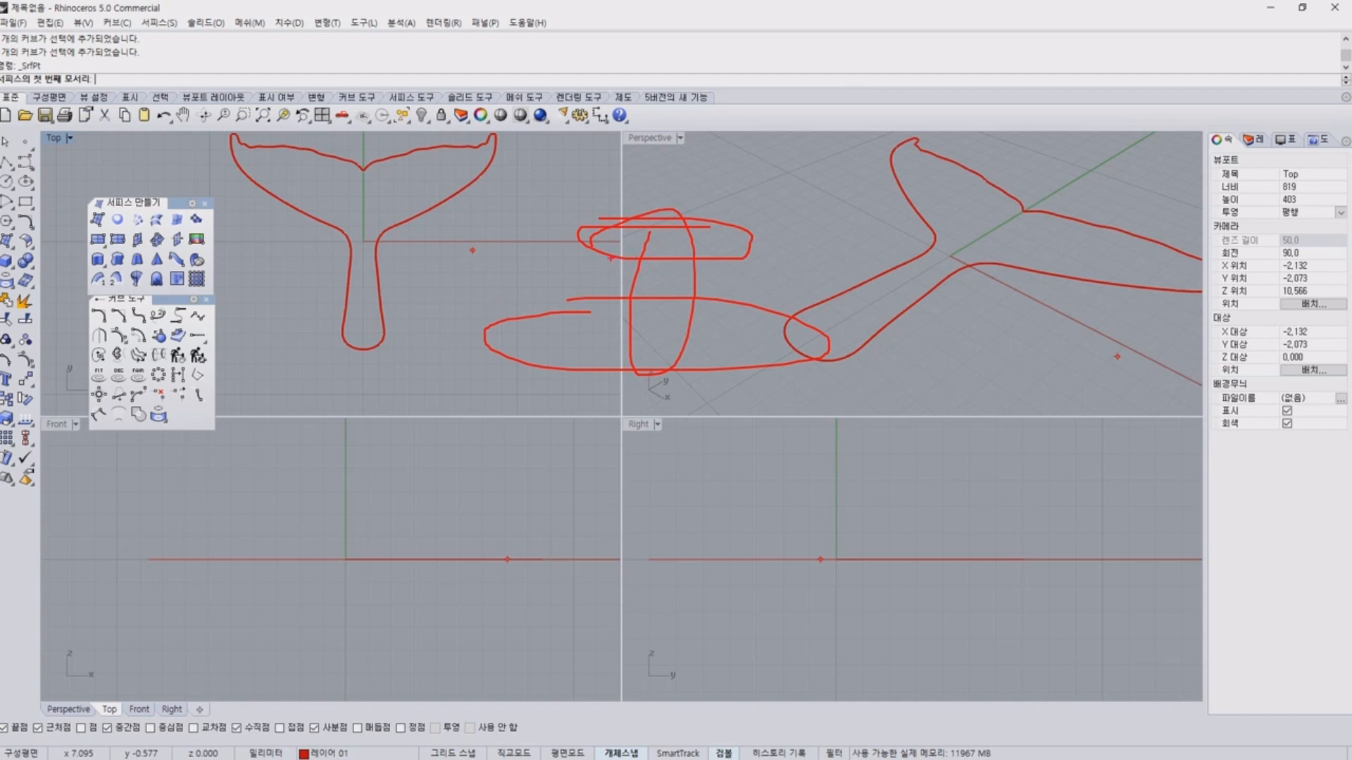
pyautogui.moveTo(557, 233)
pyautogui.mouseDown()
pyautogui.moveTo(540, 246)
pyautogui.moveTo(775, 396)
pyautogui.moveTo(693, 225)
pyautogui.moveTo(504, 250)
pyautogui.mouseUp()
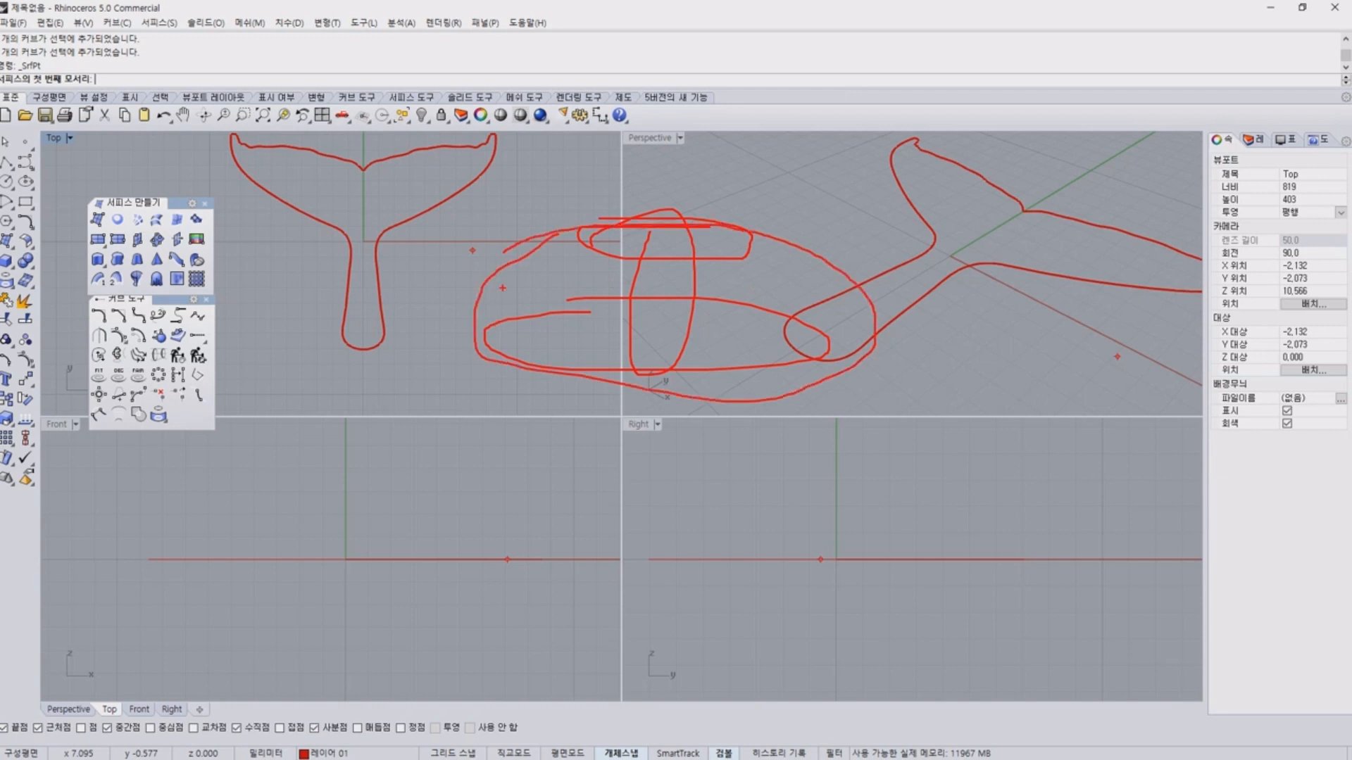
pyautogui.press('Escape')
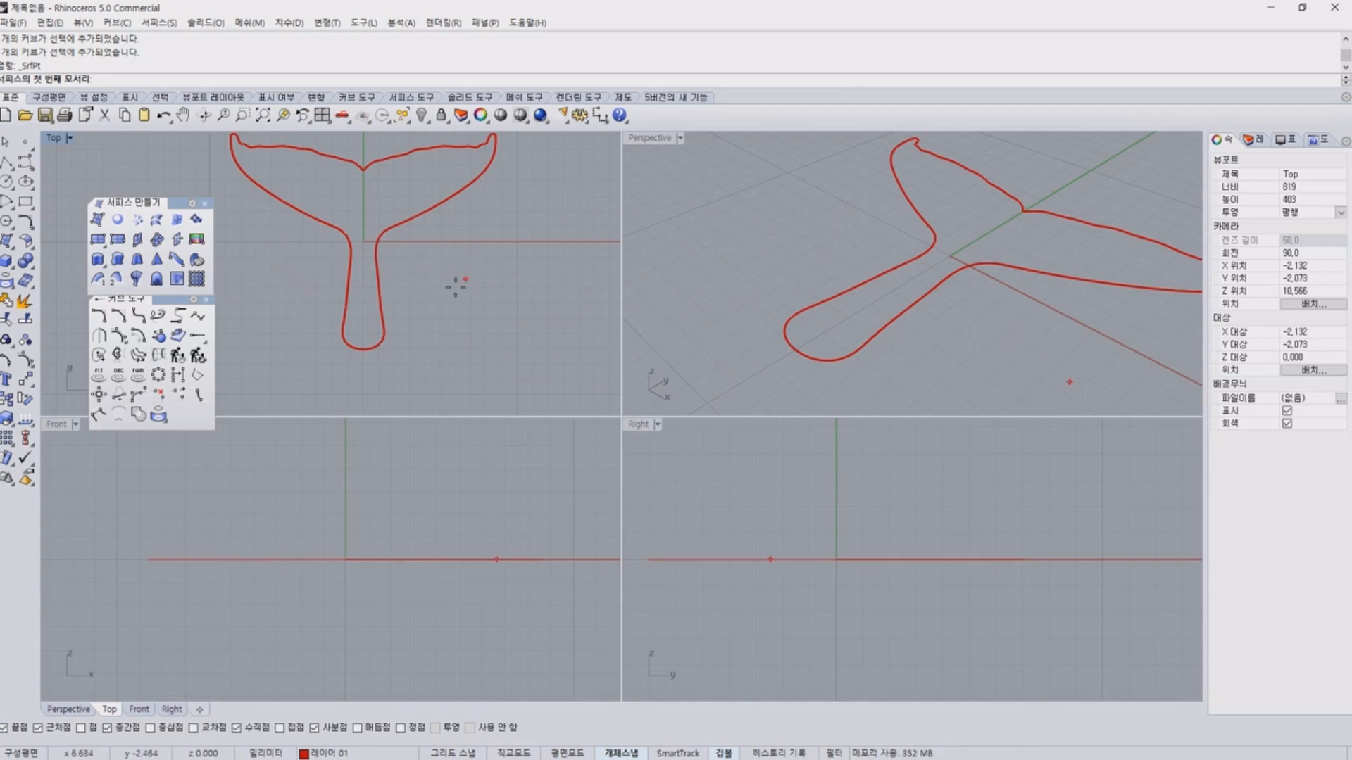
pyautogui.click(399, 367)
pyautogui.press('Escape')
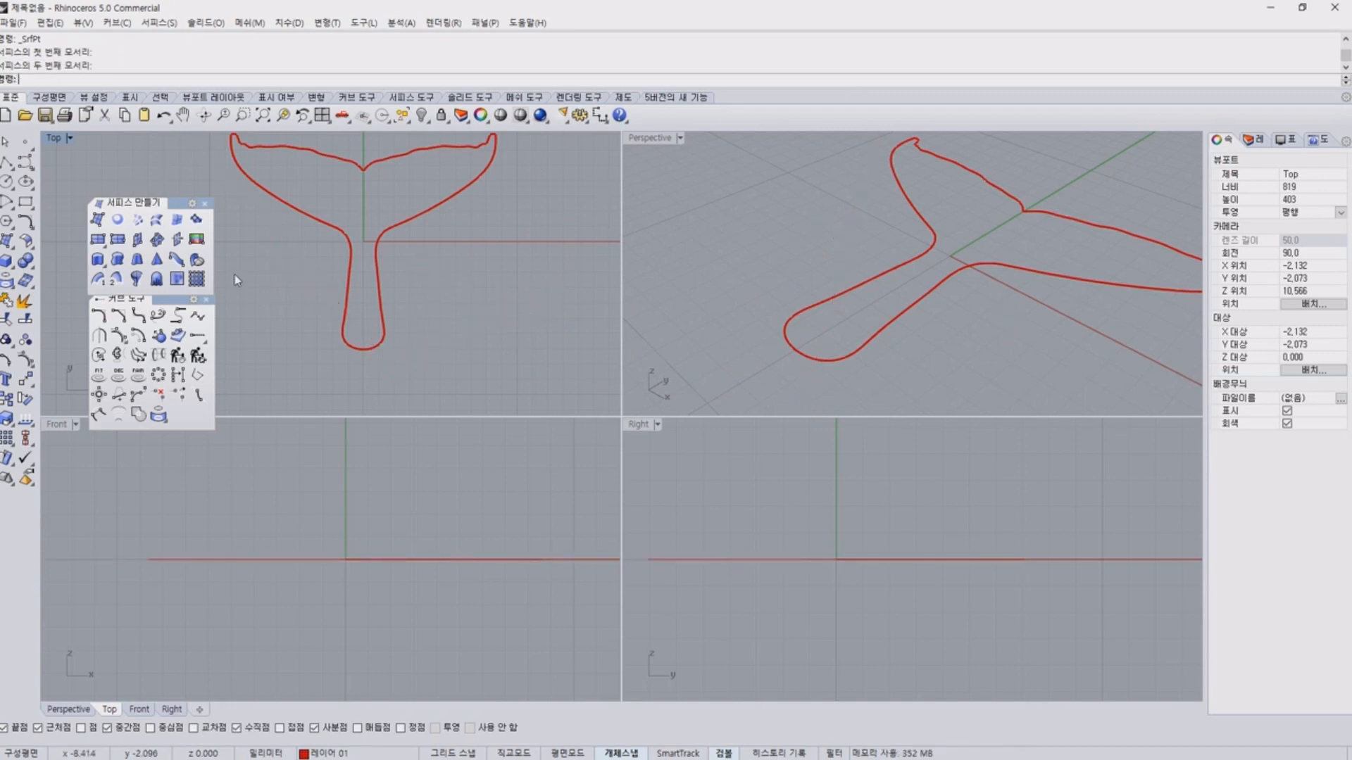
pyautogui.moveTo(436, 373)
pyautogui.mouseDown()
pyautogui.moveTo(485, 383)
pyautogui.moveTo(280, 391)
pyautogui.mouseUp()
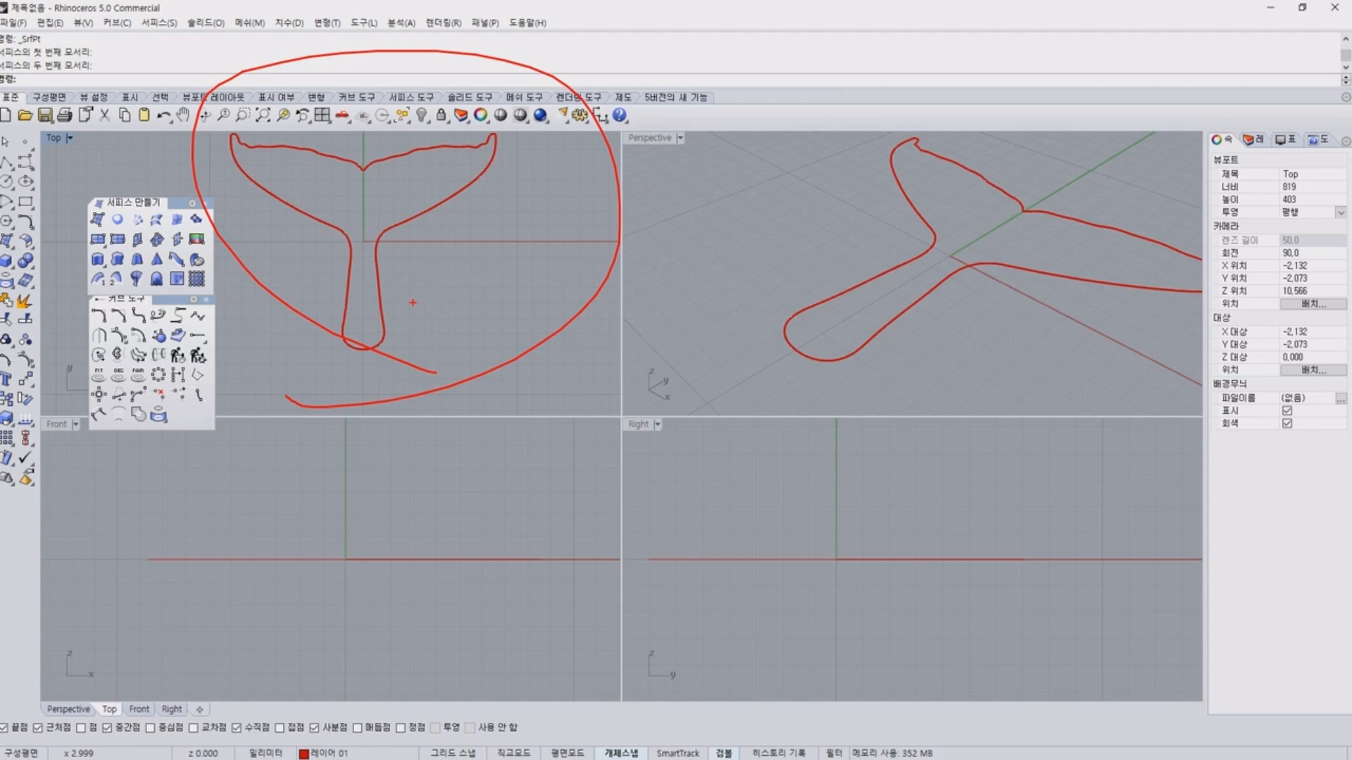
pyautogui.press('Escape')
pyautogui.hotkey('ctrl', '2')
pyautogui.moveTo(150, 233)
pyautogui.mouseDown()
pyautogui.moveTo(131, 234)
pyautogui.moveTo(145, 217)
pyautogui.mouseUp()
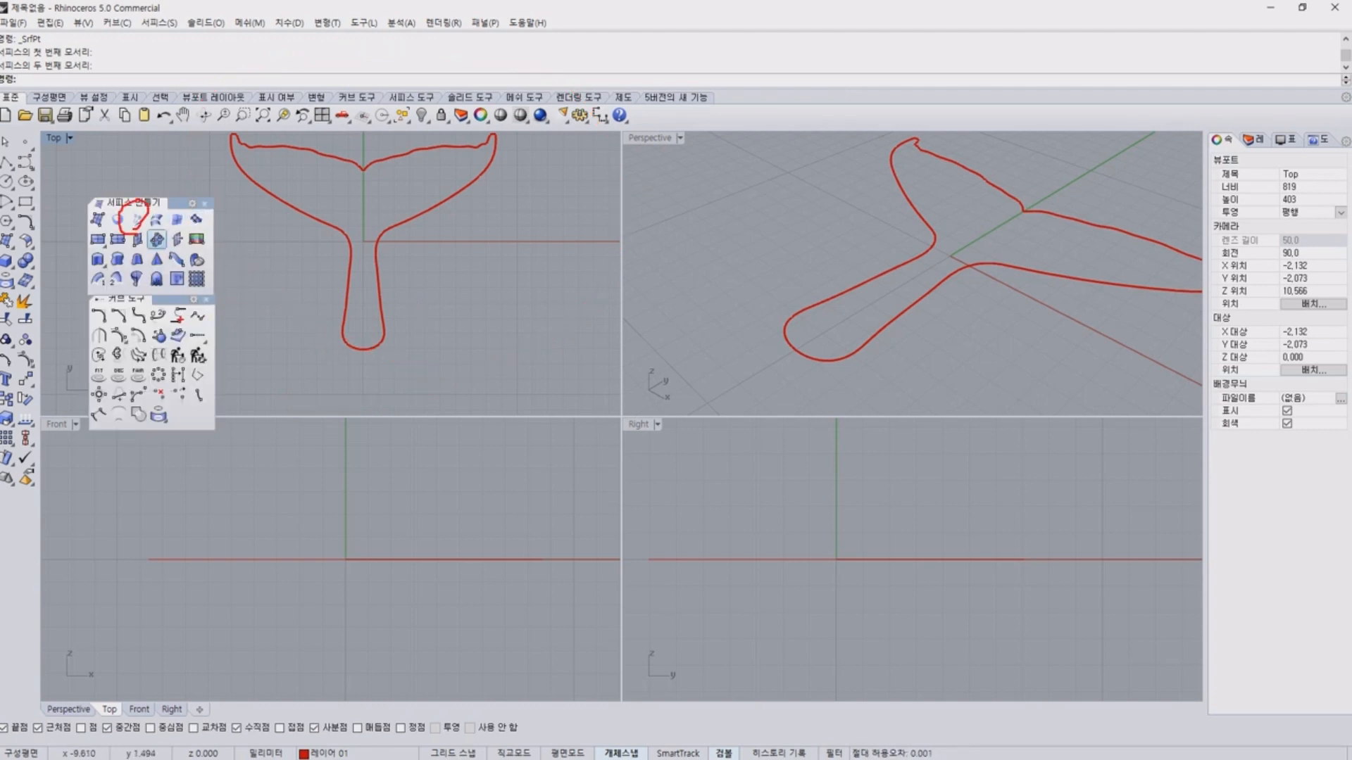
pyautogui.press('Escape')
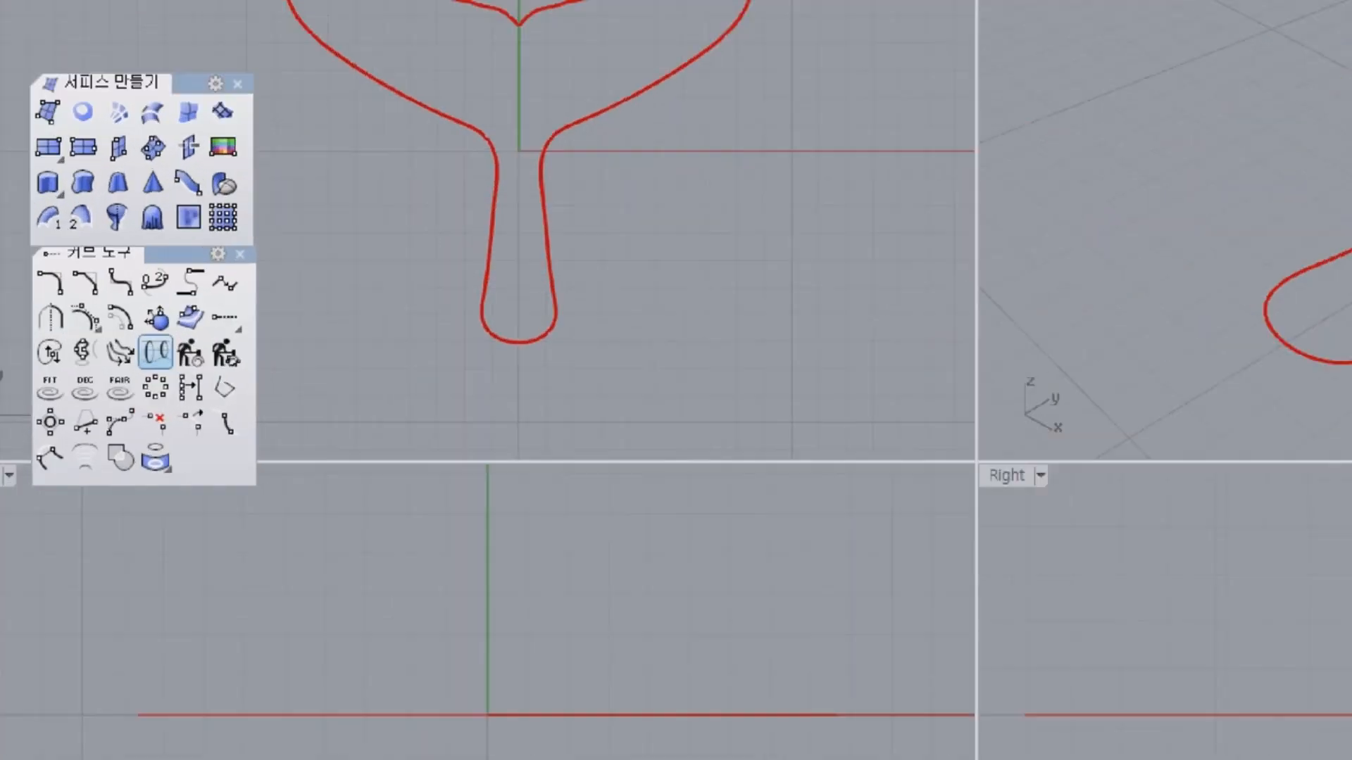
pyautogui.moveTo(384, 232)
pyautogui.mouseDown()
pyautogui.moveTo(521, 252)
pyautogui.moveTo(710, 313)
pyautogui.mouseUp()
pyautogui.moveTo(338, 402)
pyautogui.mouseDown()
pyautogui.moveTo(791, 507)
pyautogui.moveTo(1064, 595)
pyautogui.mouseUp()
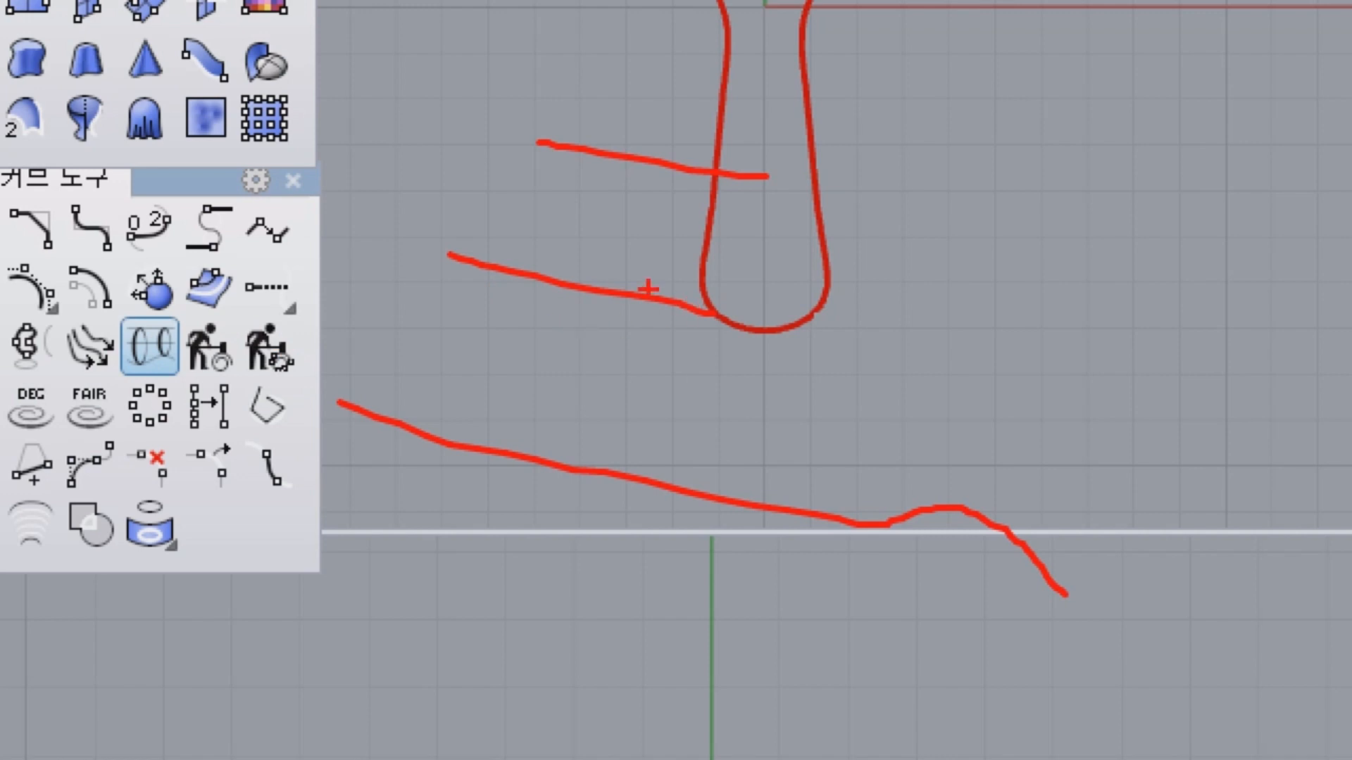
pyautogui.moveTo(461, 237); pyautogui.dragTo(926, 337)
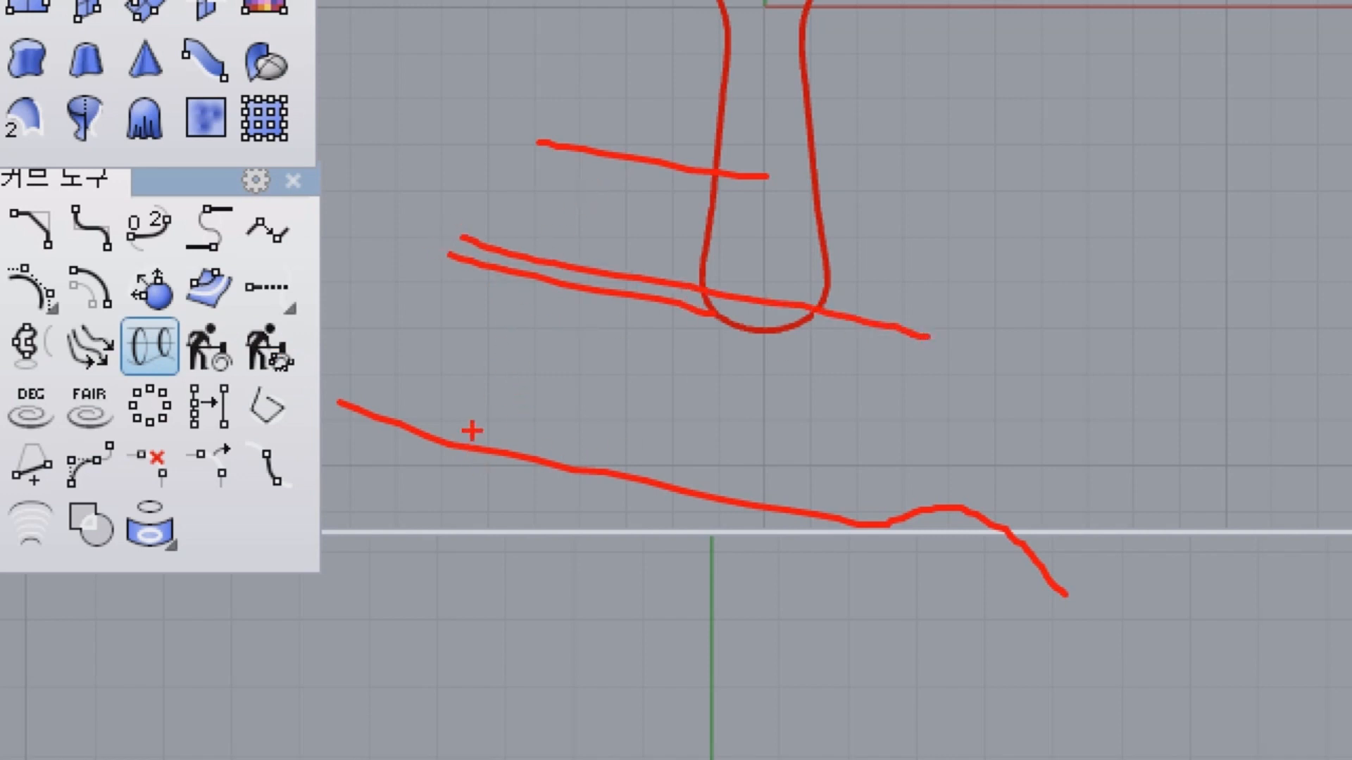
pyautogui.moveTo(471, 431); pyautogui.dragTo(474, 473)
pyautogui.moveTo(523, 285); pyautogui.dragTo(523, 297)
pyautogui.moveTo(618, 127); pyautogui.dragTo(623, 203)
pyautogui.moveTo(663, 263); pyautogui.dragTo(660, 307)
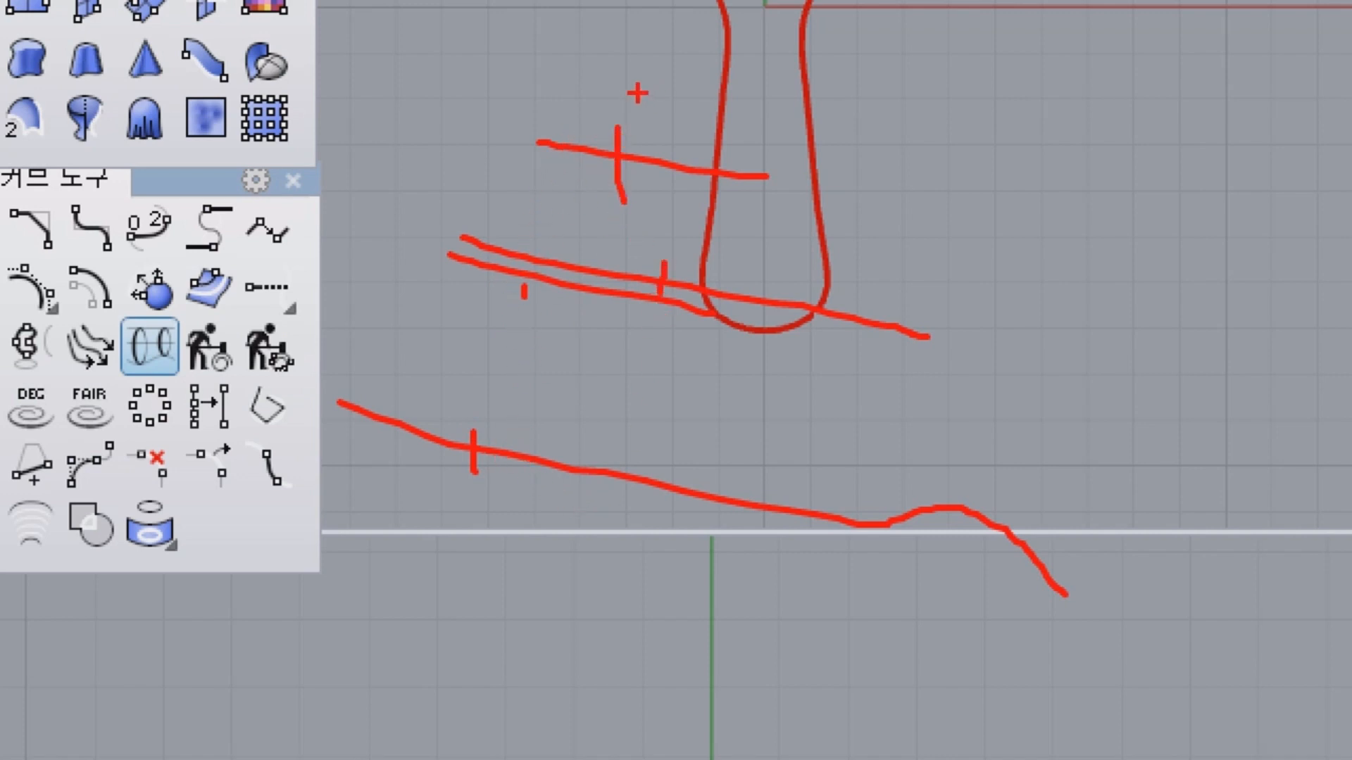
pyautogui.moveTo(615, 150)
pyautogui.mouseDown()
pyautogui.moveTo(454, 343)
pyautogui.moveTo(456, 438)
pyautogui.moveTo(694, 335)
pyautogui.moveTo(669, 138)
pyautogui.moveTo(492, 247)
pyautogui.moveTo(423, 442)
pyautogui.mouseUp()
pyautogui.press('Escape')
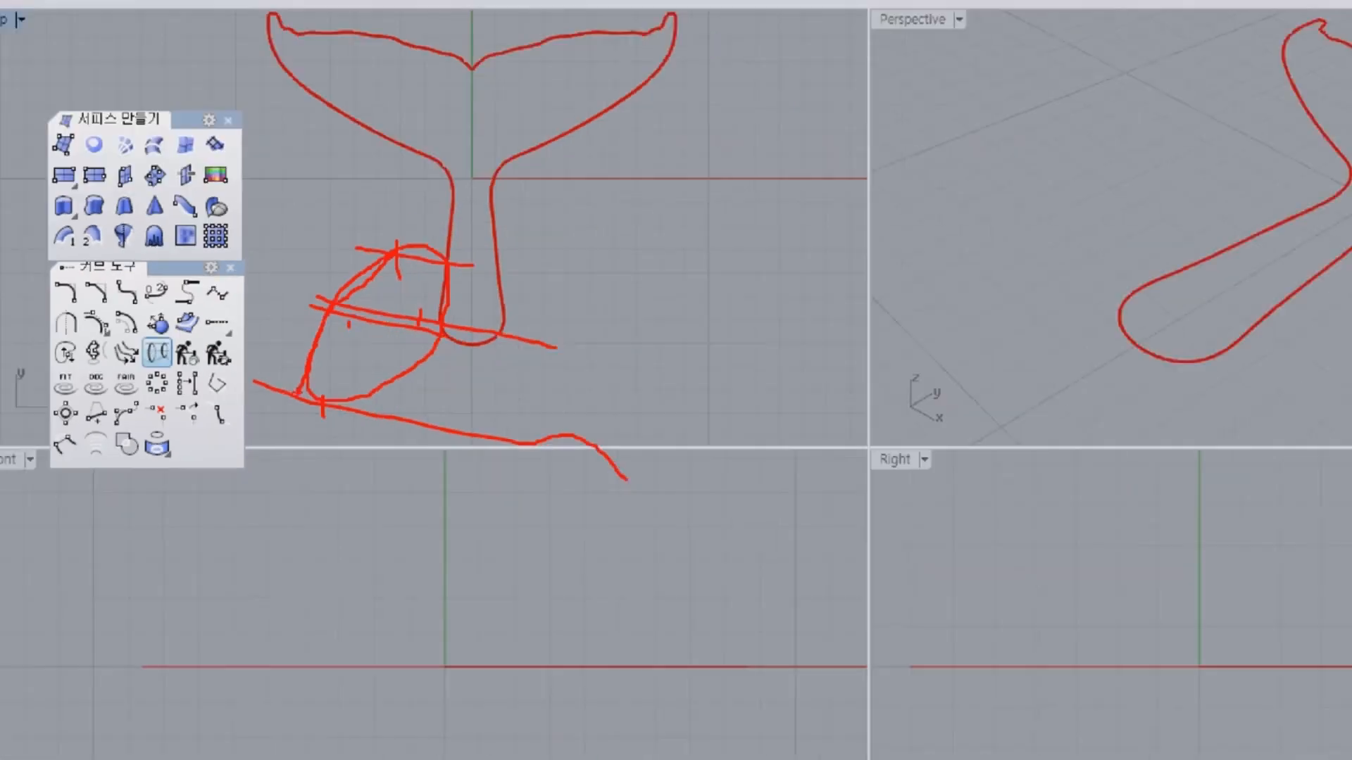
# Examine the outer and upper curves of the right tail half in perspective as candidates for a curve network surface.
pyautogui.scroll(-4, 444, 324)
pyautogui.keyDown('shift'); pyautogui.moveTo(951, 294); pyautogui.dragTo(817, 289, button='right'); pyautogui.keyUp('shift')
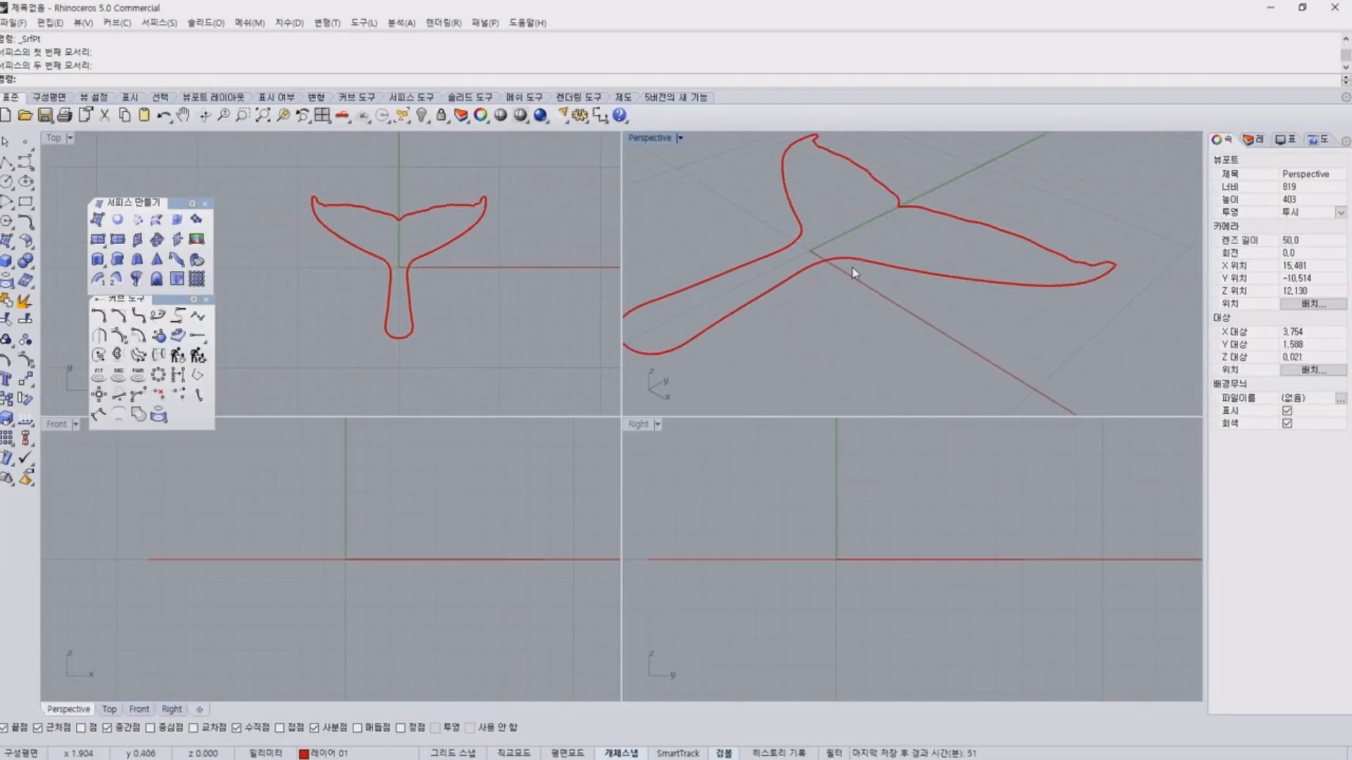
pyautogui.click(859, 261)
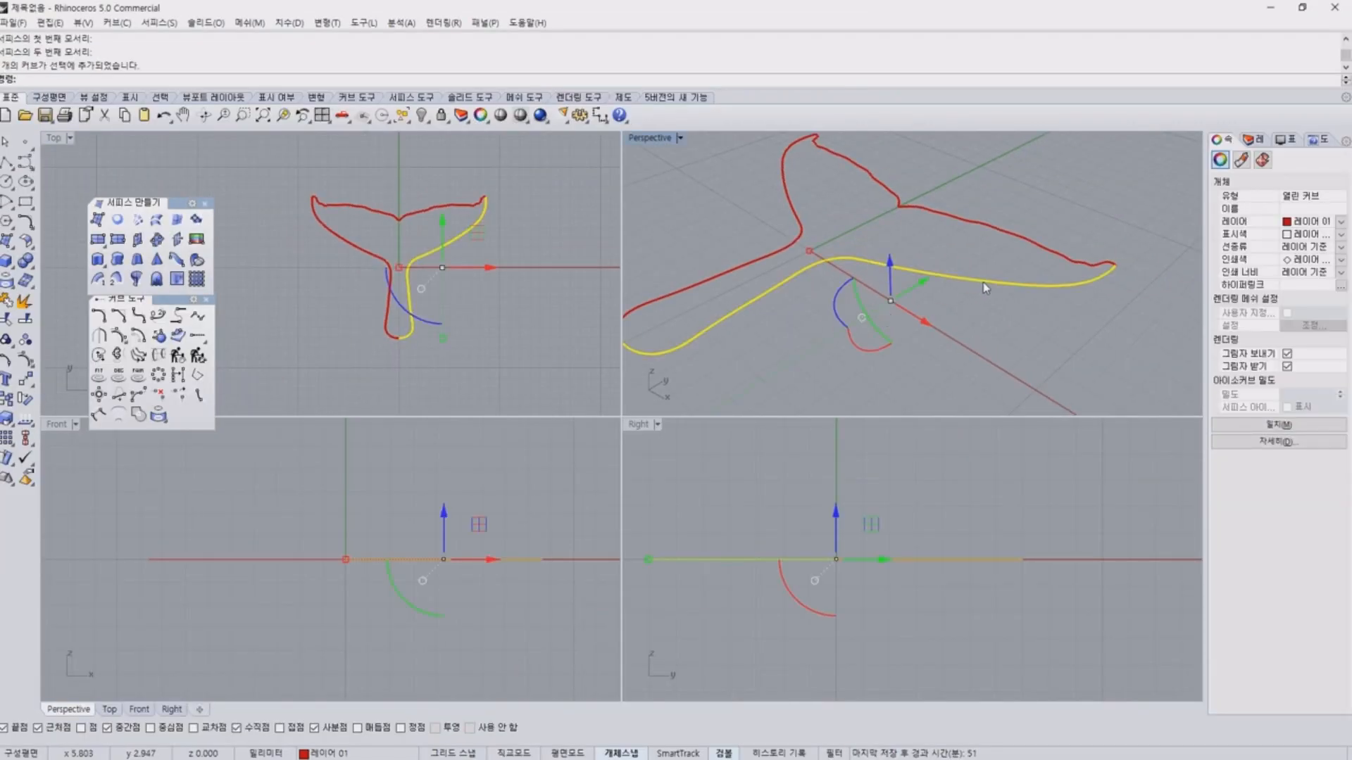
pyautogui.press('Escape')
pyautogui.click(966, 213)
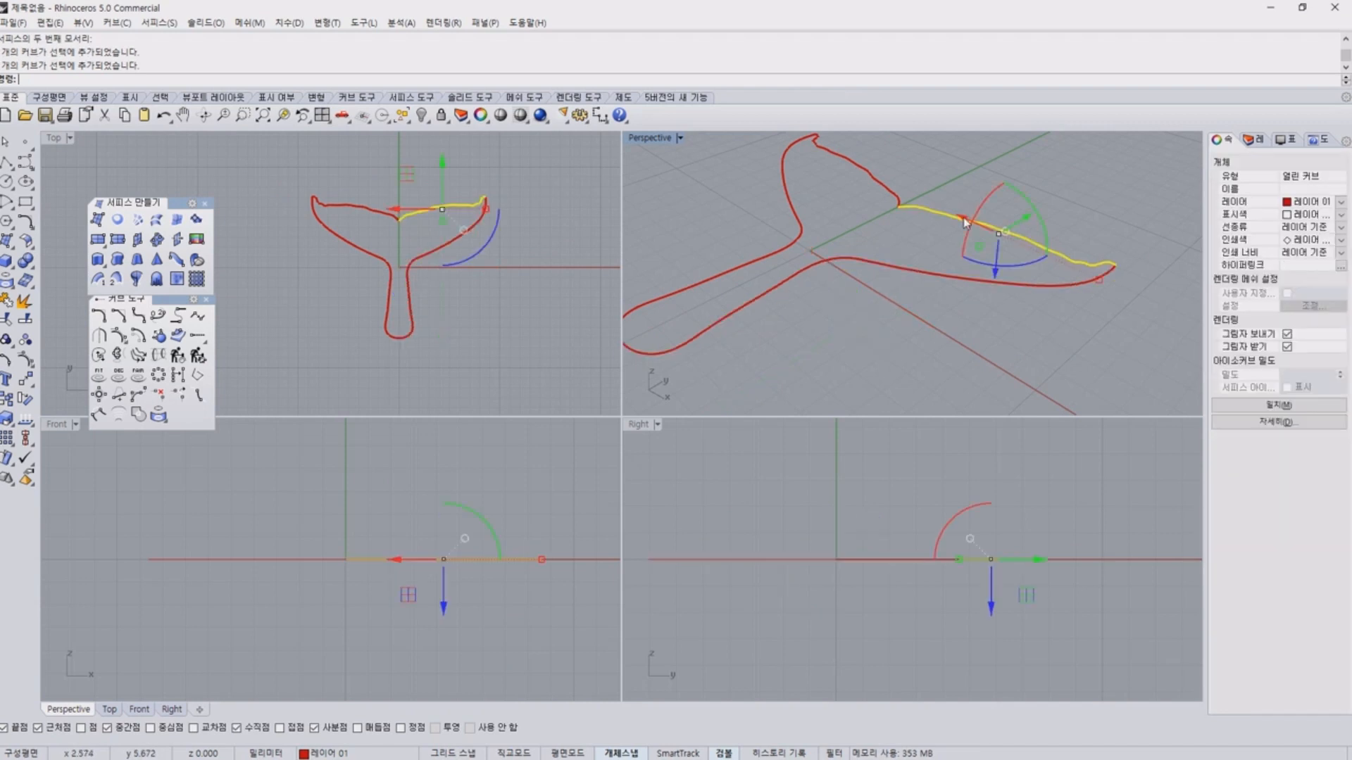
pyautogui.press('Escape')
pyautogui.click(944, 273)
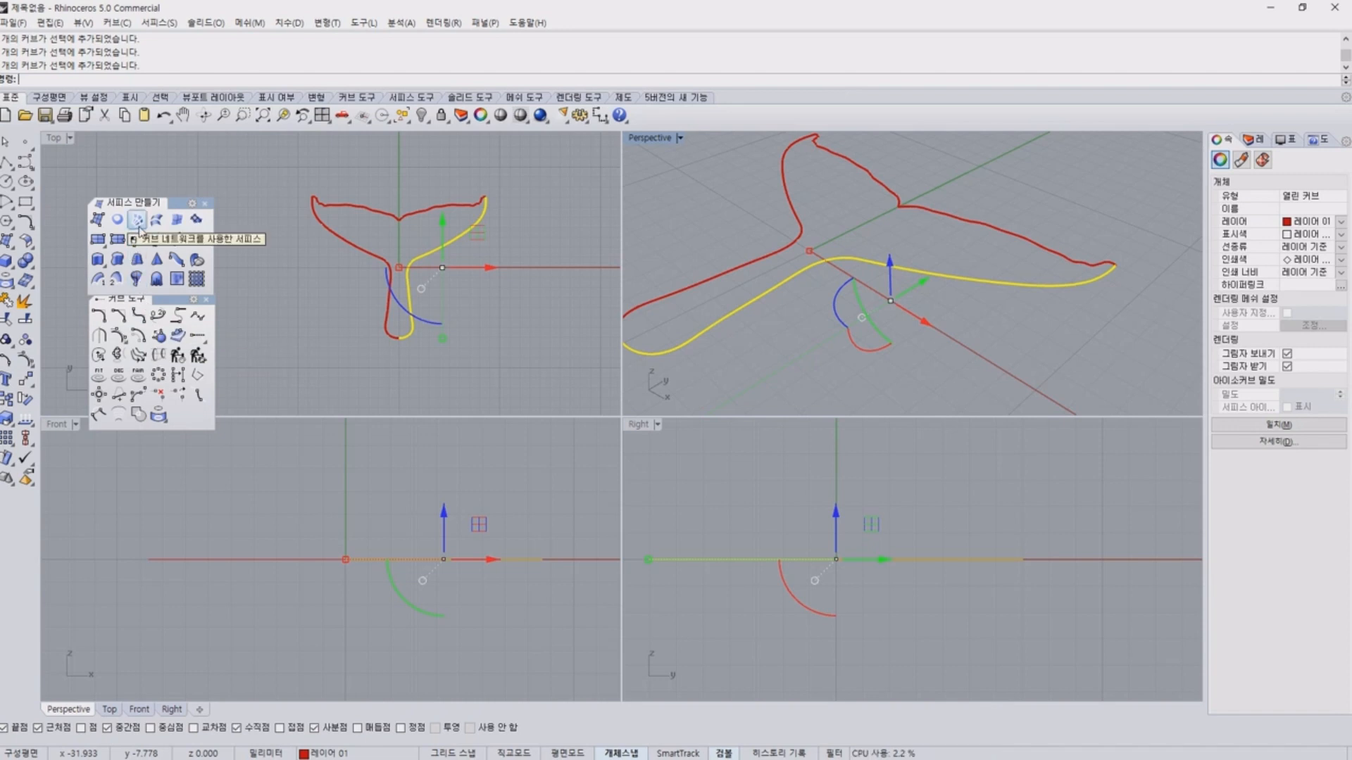
pyautogui.click(556, 283)
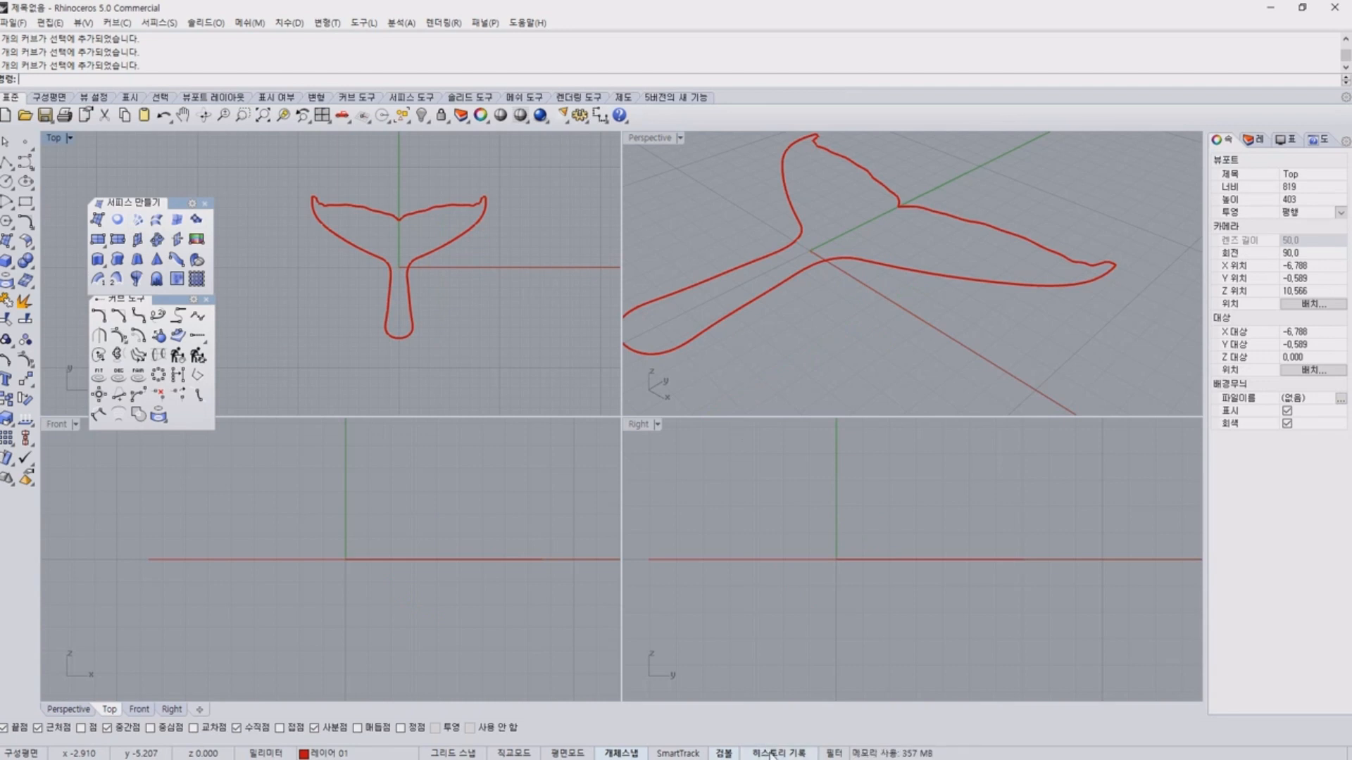
# Turn on the option to always record history.
pyautogui.click(771, 754)
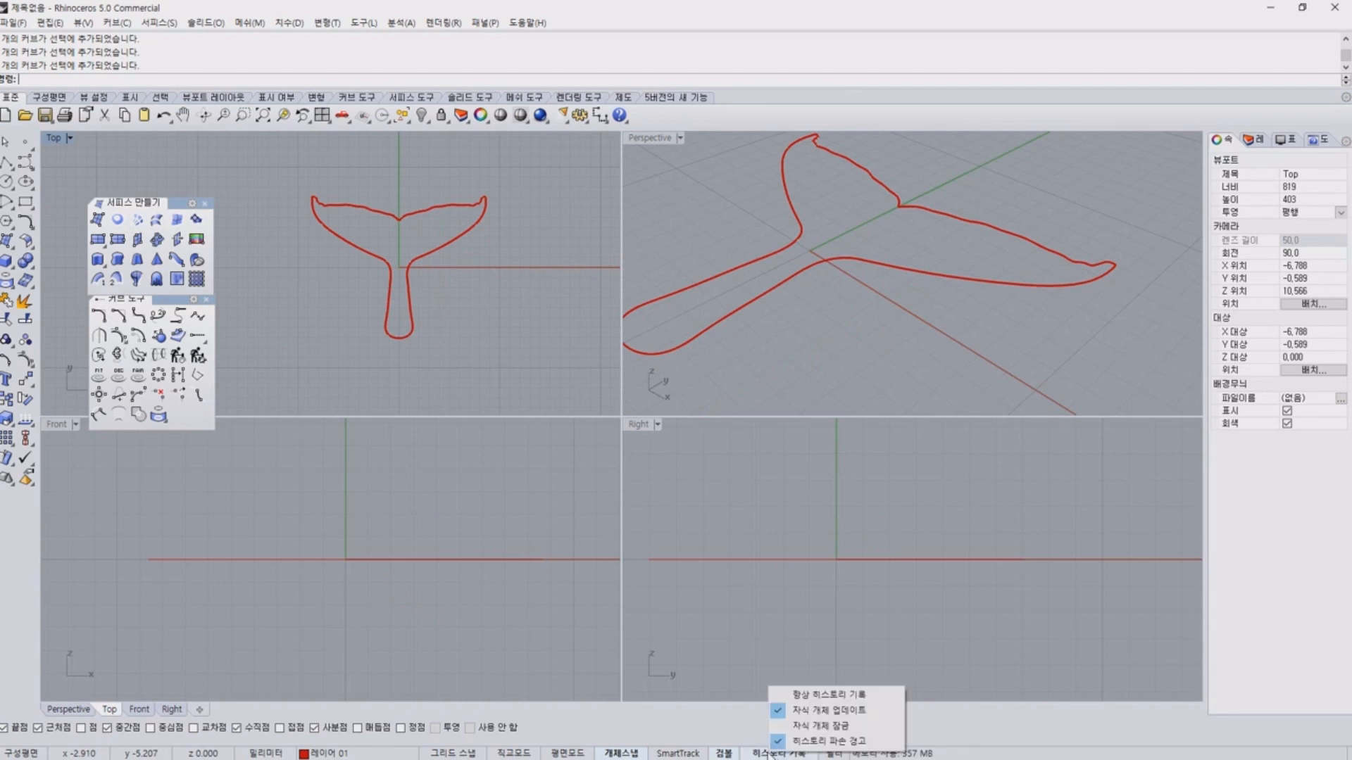
pyautogui.click(811, 700)
pyautogui.click(897, 365)
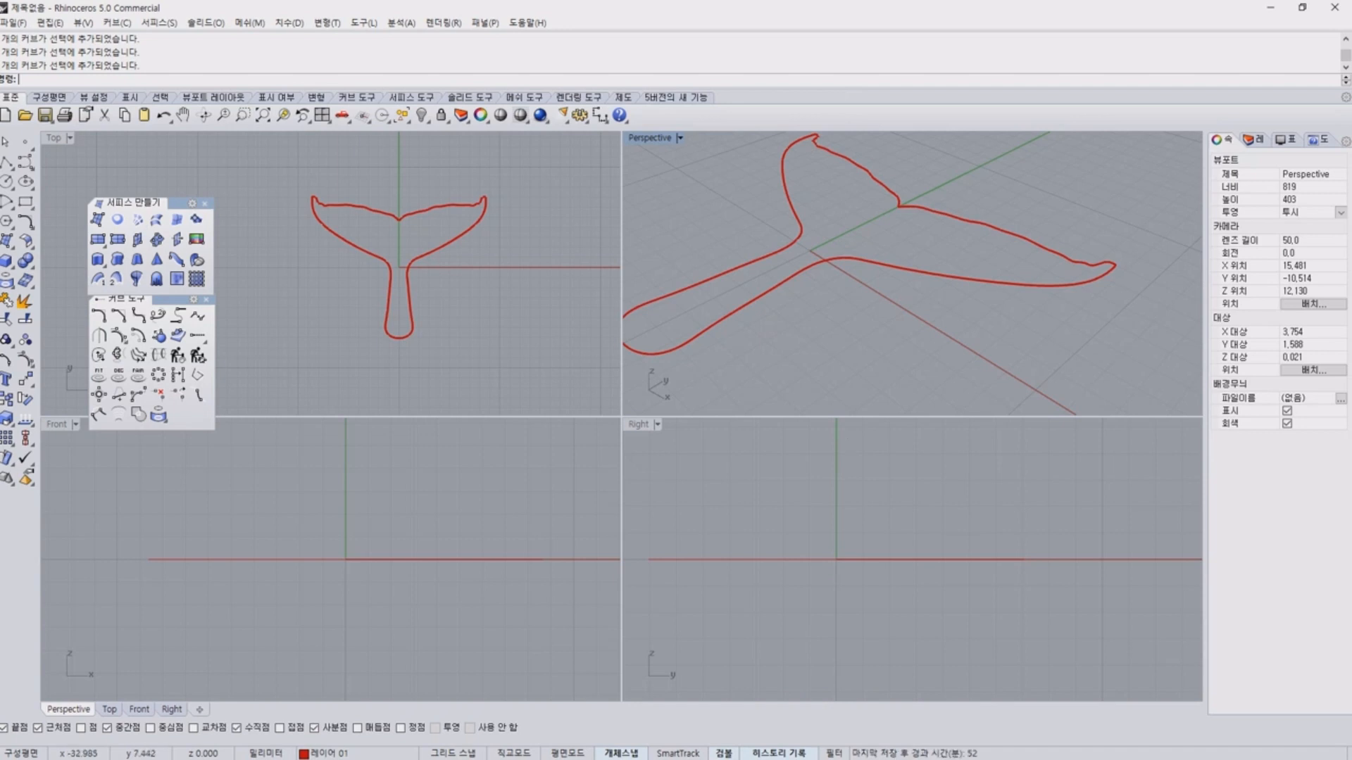
# Examine both flukes and the stem of the flat tail outline in perspective as edges for a curve network surface.
pyautogui.moveTo(911, 298)
pyautogui.mouseDown(button='right')
pyautogui.moveTo(900, 272)
pyautogui.moveTo(933, 300)
pyautogui.mouseUp(button='right')
pyautogui.scroll(-5, 905, 281)
pyautogui.scroll(5, 788, 337)
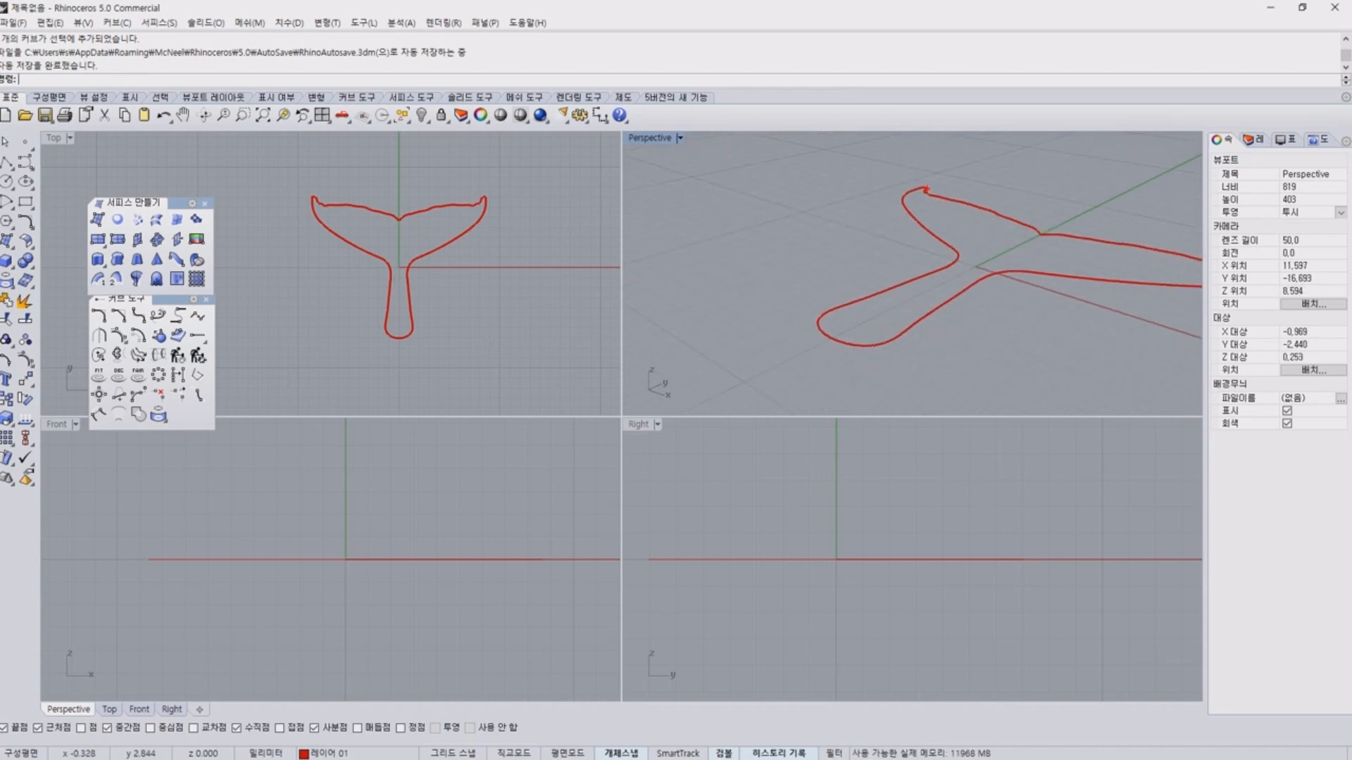
pyautogui.moveTo(926, 190)
pyautogui.mouseDown()
pyautogui.moveTo(926, 218)
pyautogui.moveTo(982, 237)
pyautogui.mouseUp()
pyautogui.moveTo(1063, 256); pyautogui.dragTo(1211, 268)
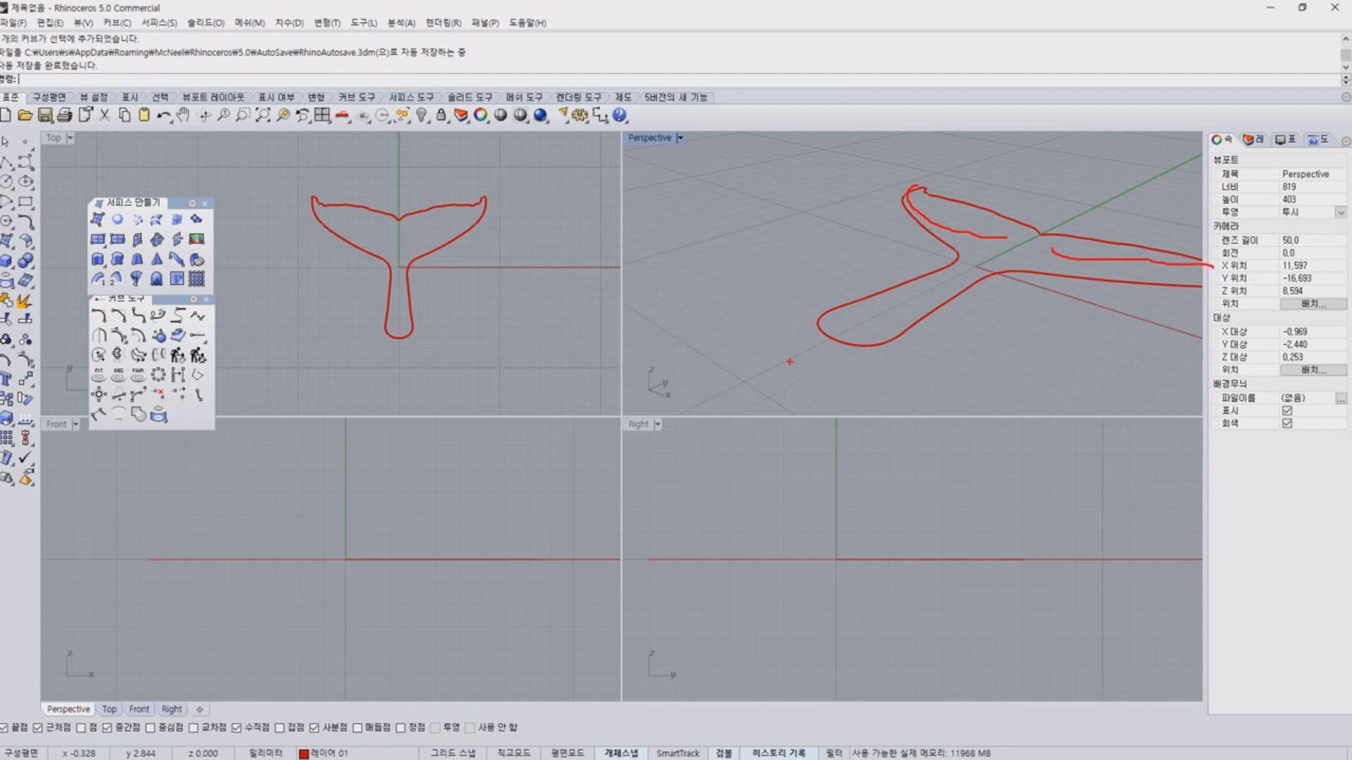
pyautogui.press('Escape')
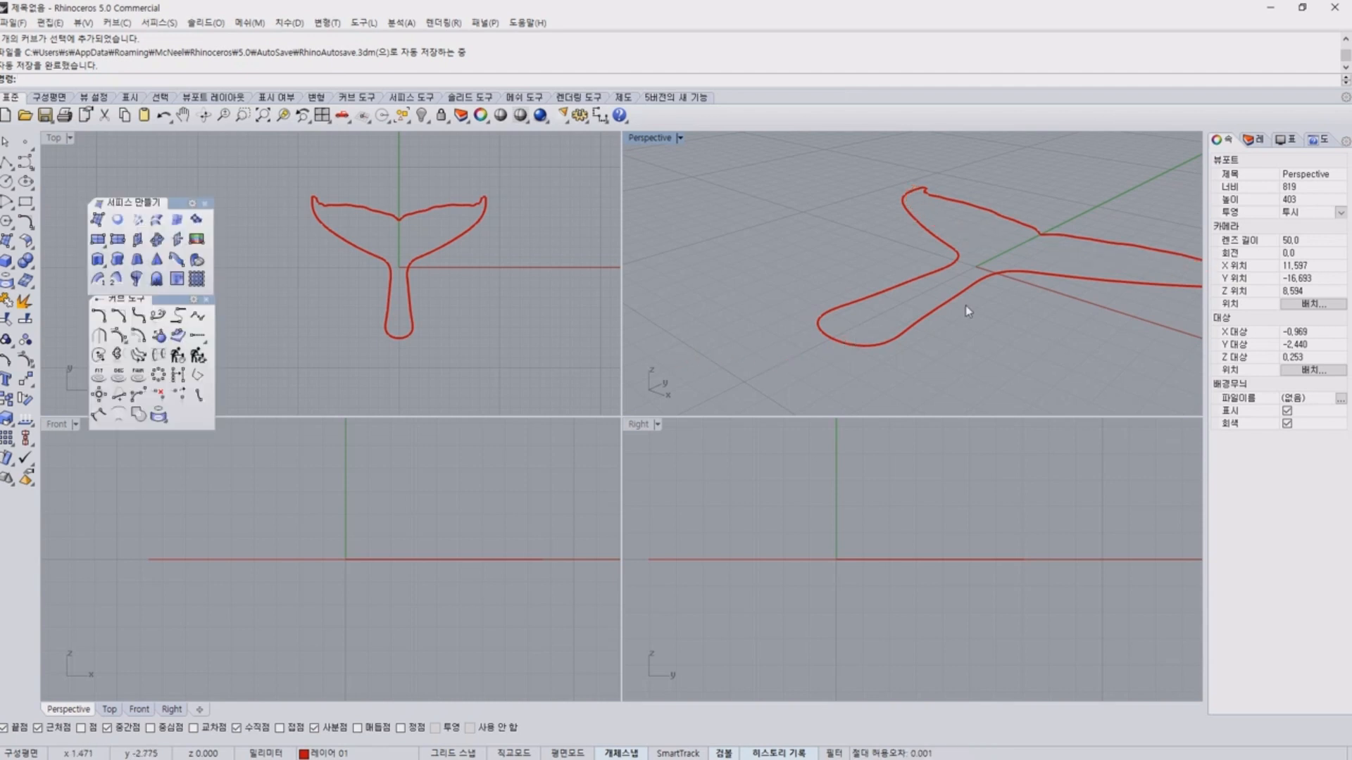
pyautogui.moveTo(965, 306)
pyautogui.keyDown('shift'); pyautogui.mouseDown(button='right')
pyautogui.moveTo(828, 290)
pyautogui.moveTo(880, 270)
pyautogui.mouseUp(button='right'); pyautogui.keyUp('shift')
pyautogui.moveTo(889, 241); pyautogui.dragTo(1119, 245)
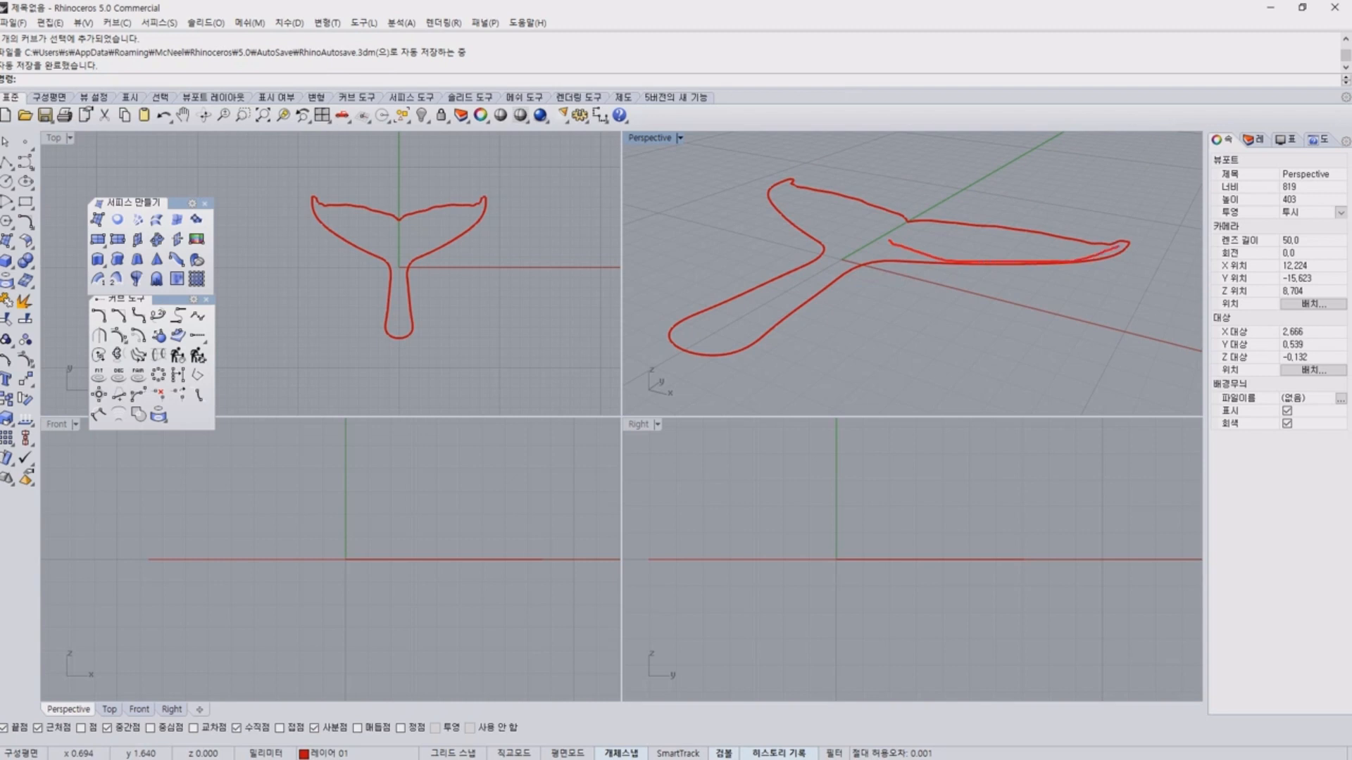
pyautogui.moveTo(854, 229); pyautogui.dragTo(789, 181)
pyautogui.moveTo(893, 229)
pyautogui.mouseDown()
pyautogui.moveTo(816, 249)
pyautogui.moveTo(681, 362)
pyautogui.moveTo(771, 340)
pyautogui.mouseUp()
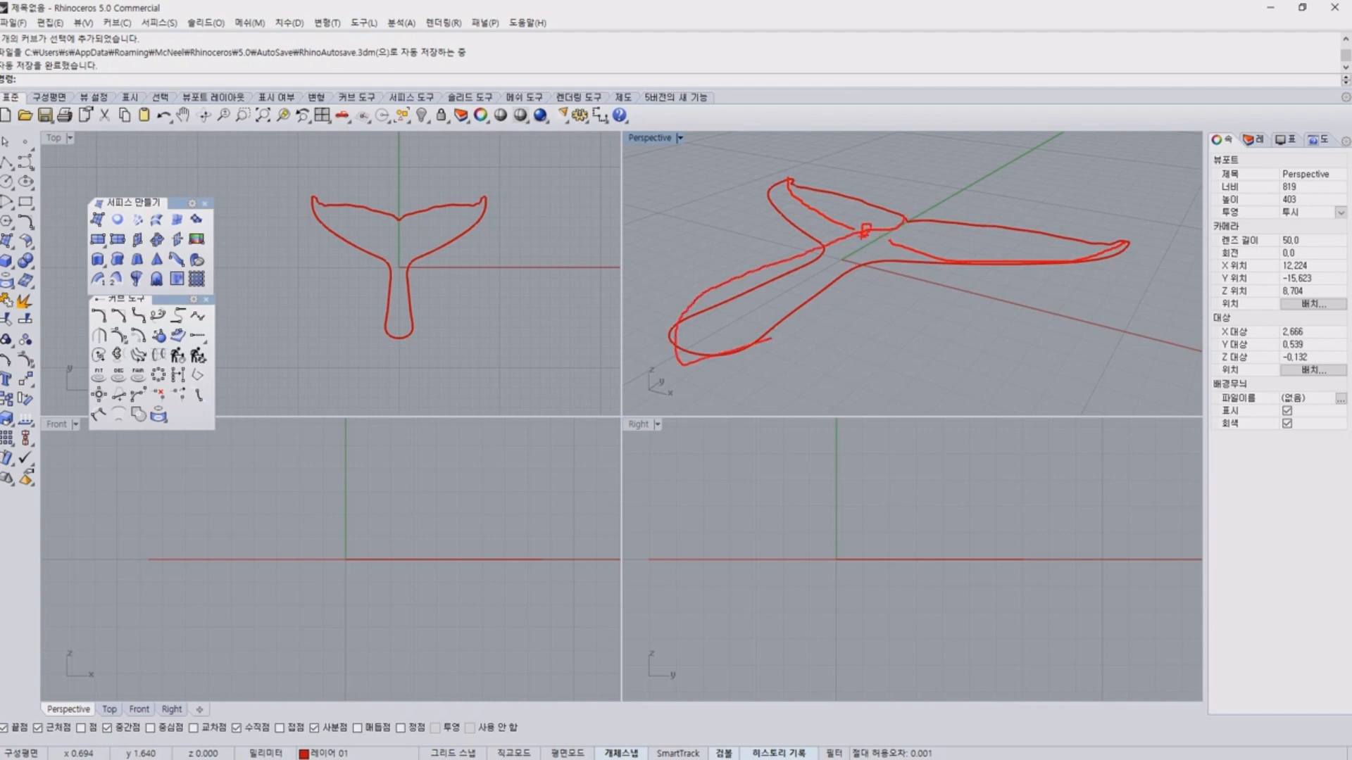
pyautogui.moveTo(677, 348)
pyautogui.mouseDown()
pyautogui.moveTo(762, 272)
pyautogui.moveTo(908, 212)
pyautogui.mouseUp()
pyautogui.press('Escape')
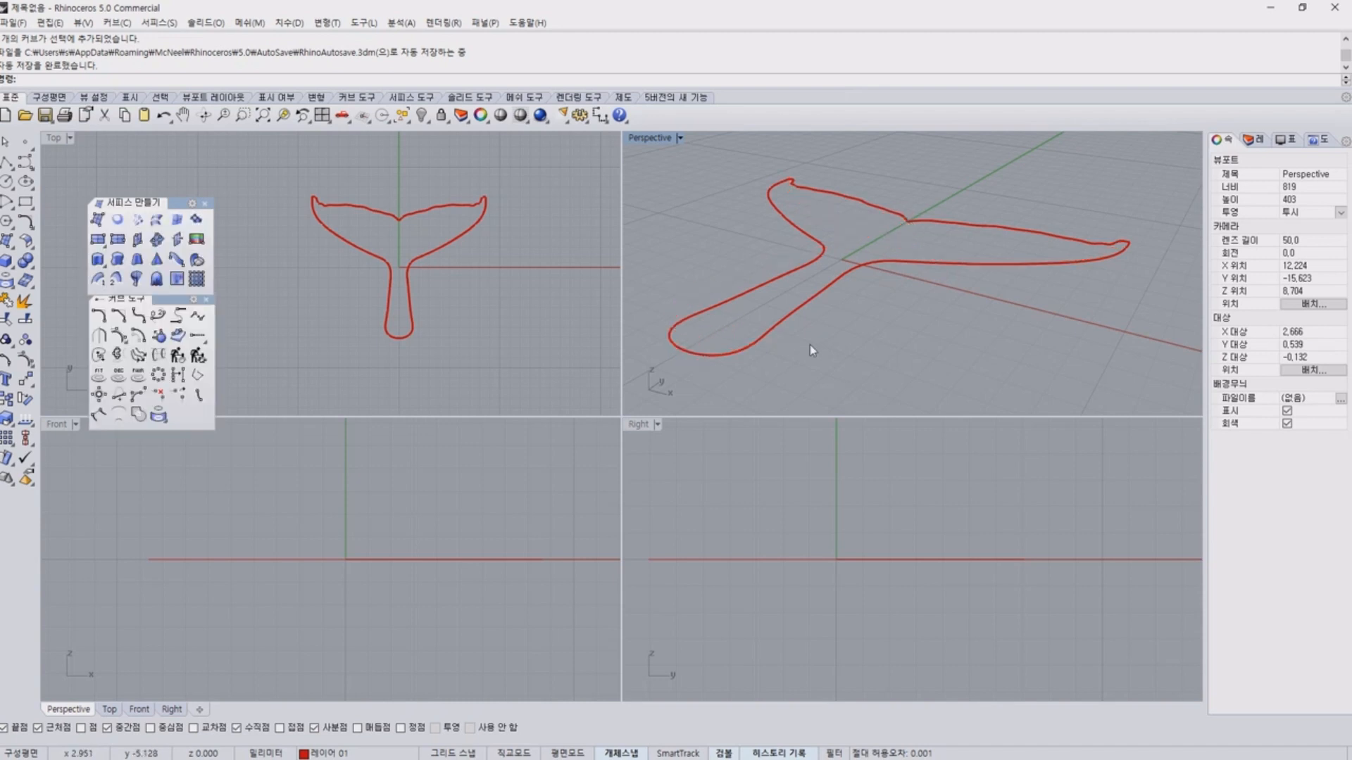
# Select the tail's right side curve to check its extent, clear the selection and view the outline from a low angle.
pyautogui.click(796, 310)
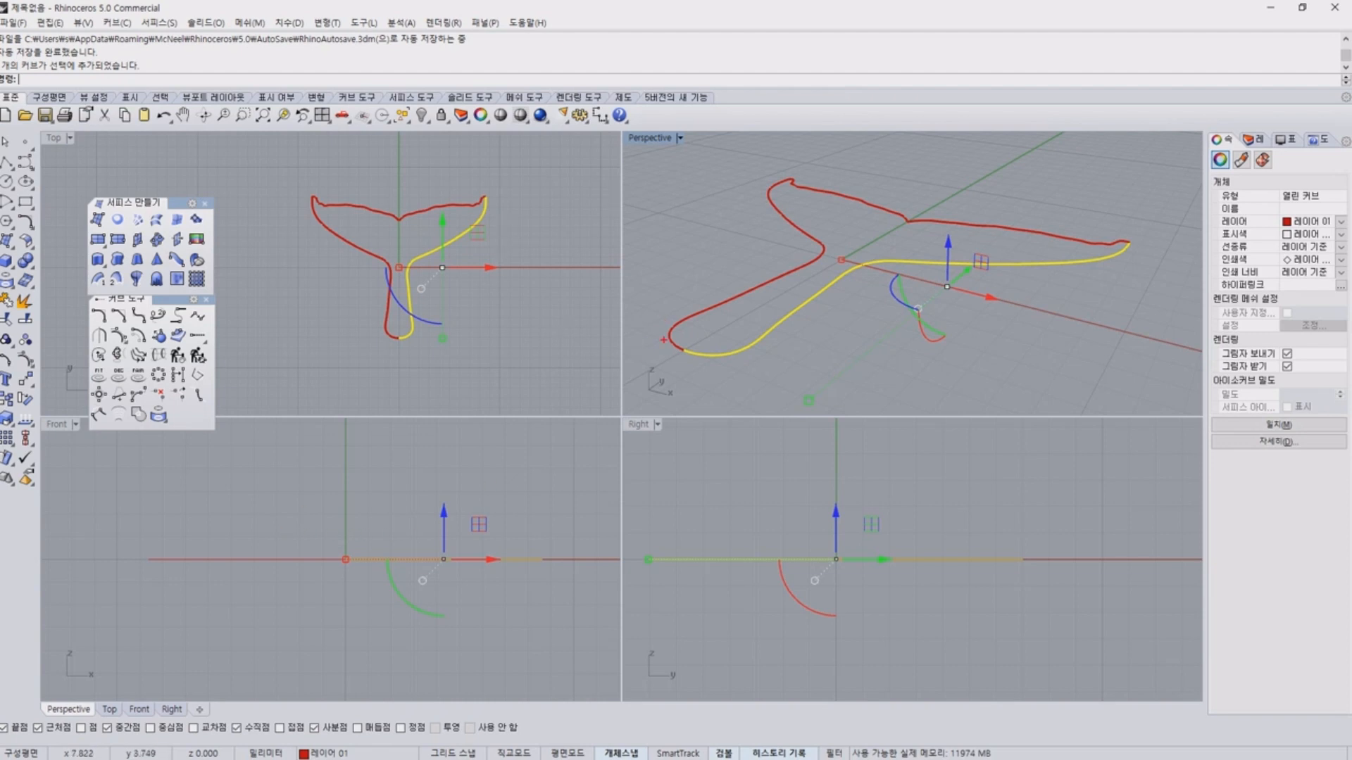
pyautogui.moveTo(663, 340); pyautogui.dragTo(891, 184)
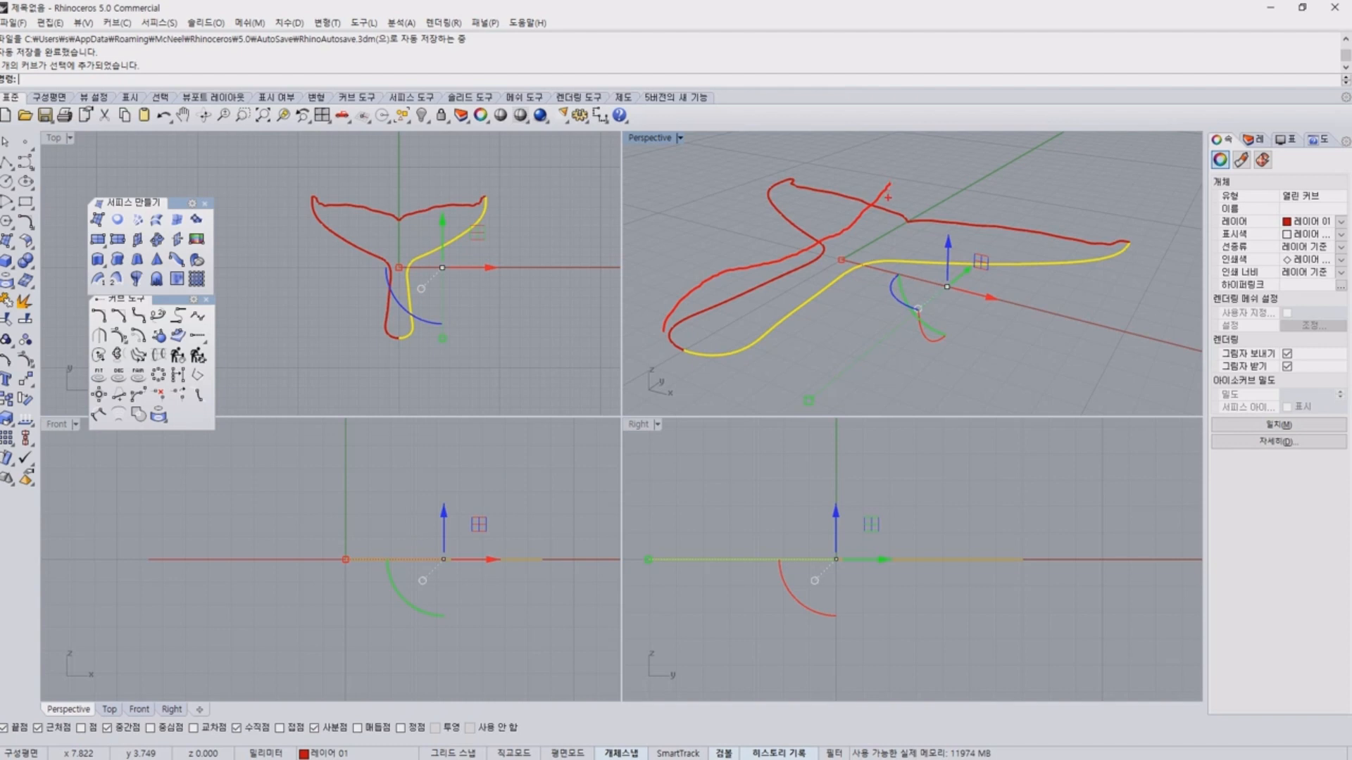
pyautogui.press('Escape')
pyautogui.moveTo(911, 394)
pyautogui.mouseDown(button='right')
pyautogui.moveTo(845, 366)
pyautogui.moveTo(855, 362)
pyautogui.moveTo(809, 314)
pyautogui.moveTo(827, 318)
pyautogui.mouseUp(button='right')
pyautogui.click(855, 362)
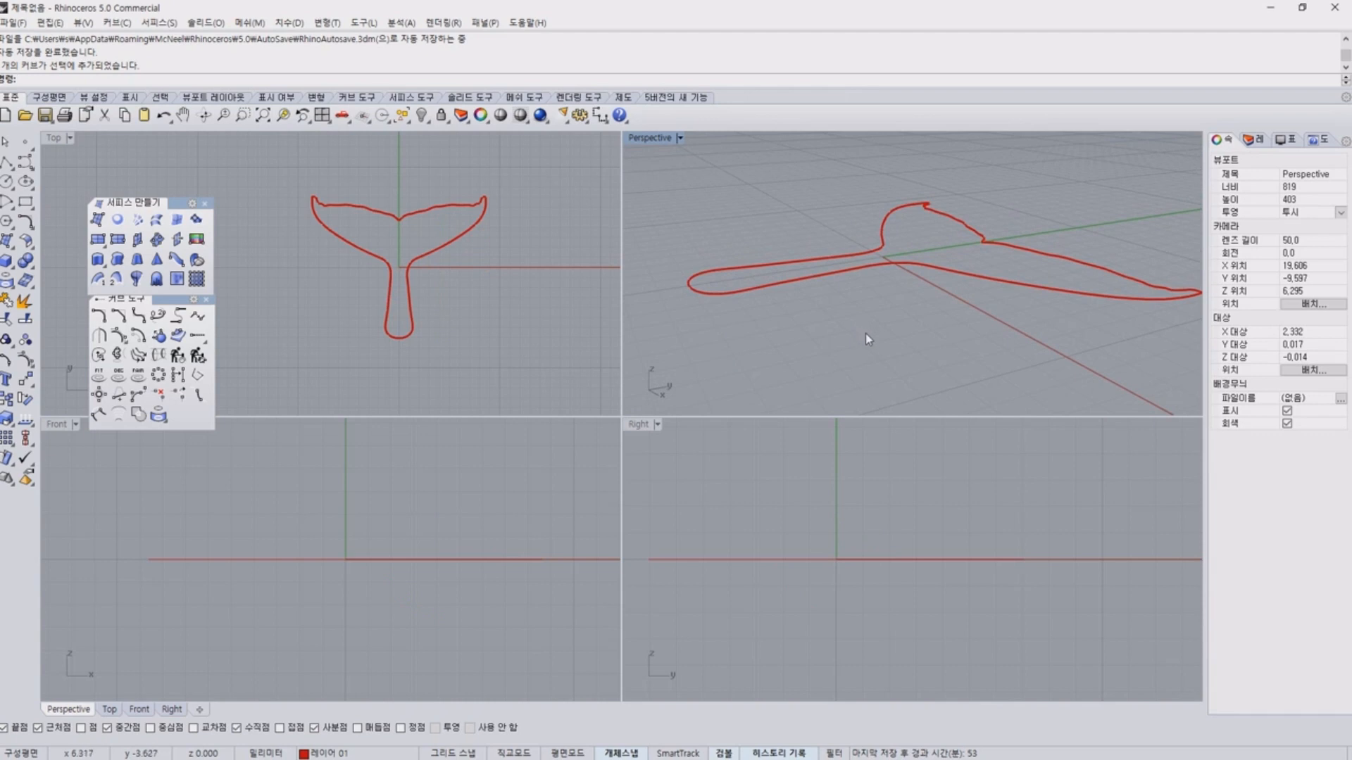
pyautogui.click(31, 169)
pyautogui.click(65, 175)
pyautogui.scroll(2, 754, 235)
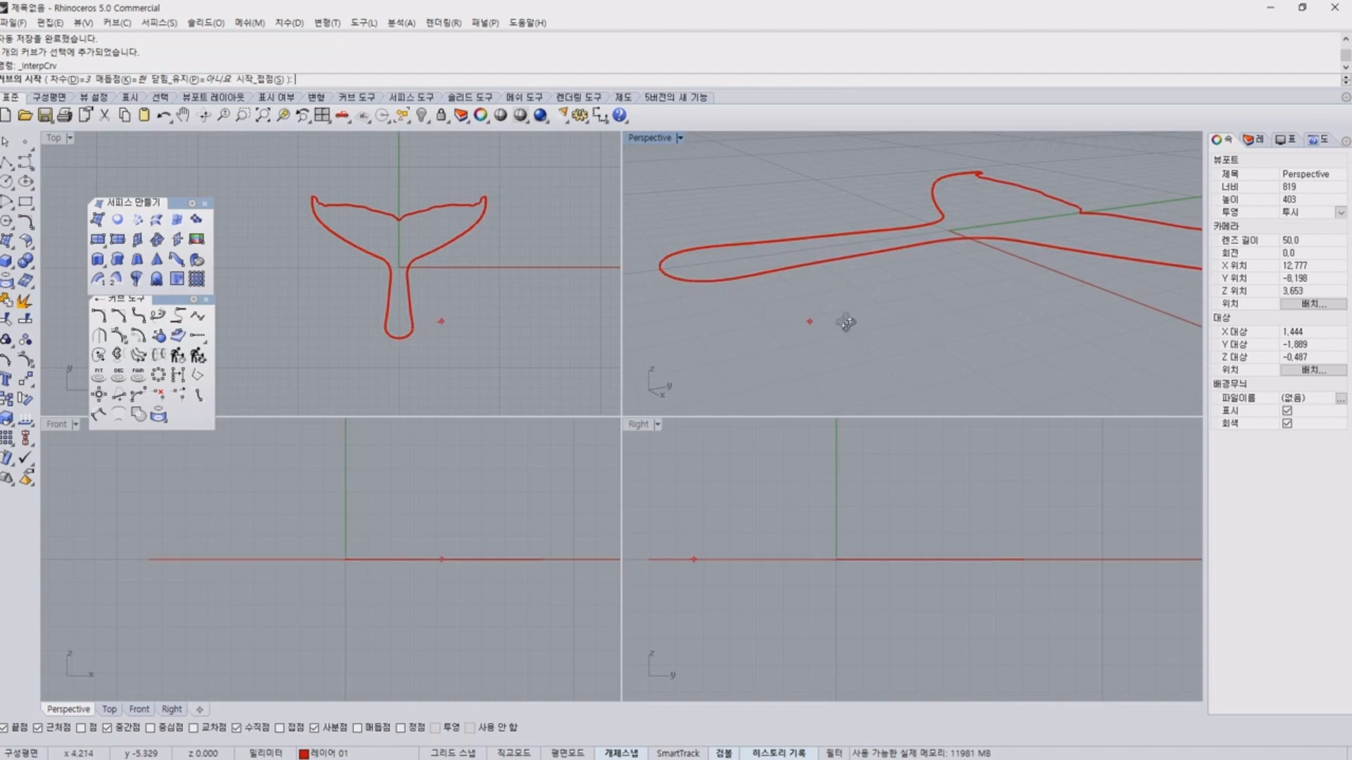
pyautogui.moveTo(845, 322); pyautogui.dragTo(1061, 280, button='right')
pyautogui.scroll(-2, 895, 428)
pyautogui.press('Escape')
# Examine the stem end and the notch between the flukes in perspective and side views as endpoints for a central profile curve.
pyautogui.moveTo(1061, 280)
pyautogui.mouseDown()
pyautogui.moveTo(1044, 307)
pyautogui.moveTo(1061, 285)
pyautogui.mouseUp()
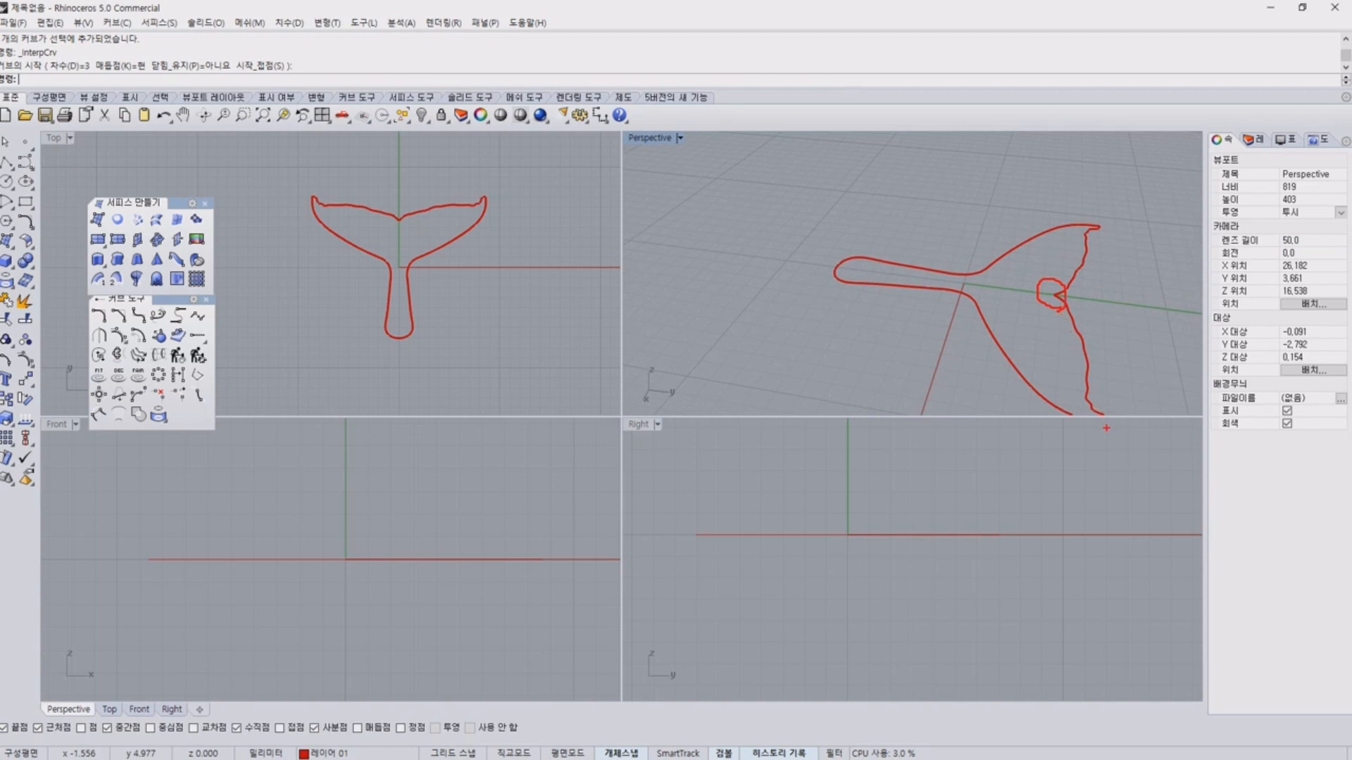
pyautogui.moveTo(1077, 254); pyautogui.dragTo(1062, 277)
pyautogui.moveTo(1096, 235)
pyautogui.mouseDown()
pyautogui.moveTo(1103, 258)
pyautogui.moveTo(1110, 248)
pyautogui.mouseUp()
pyautogui.moveTo(702, 555); pyautogui.dragTo(1068, 562)
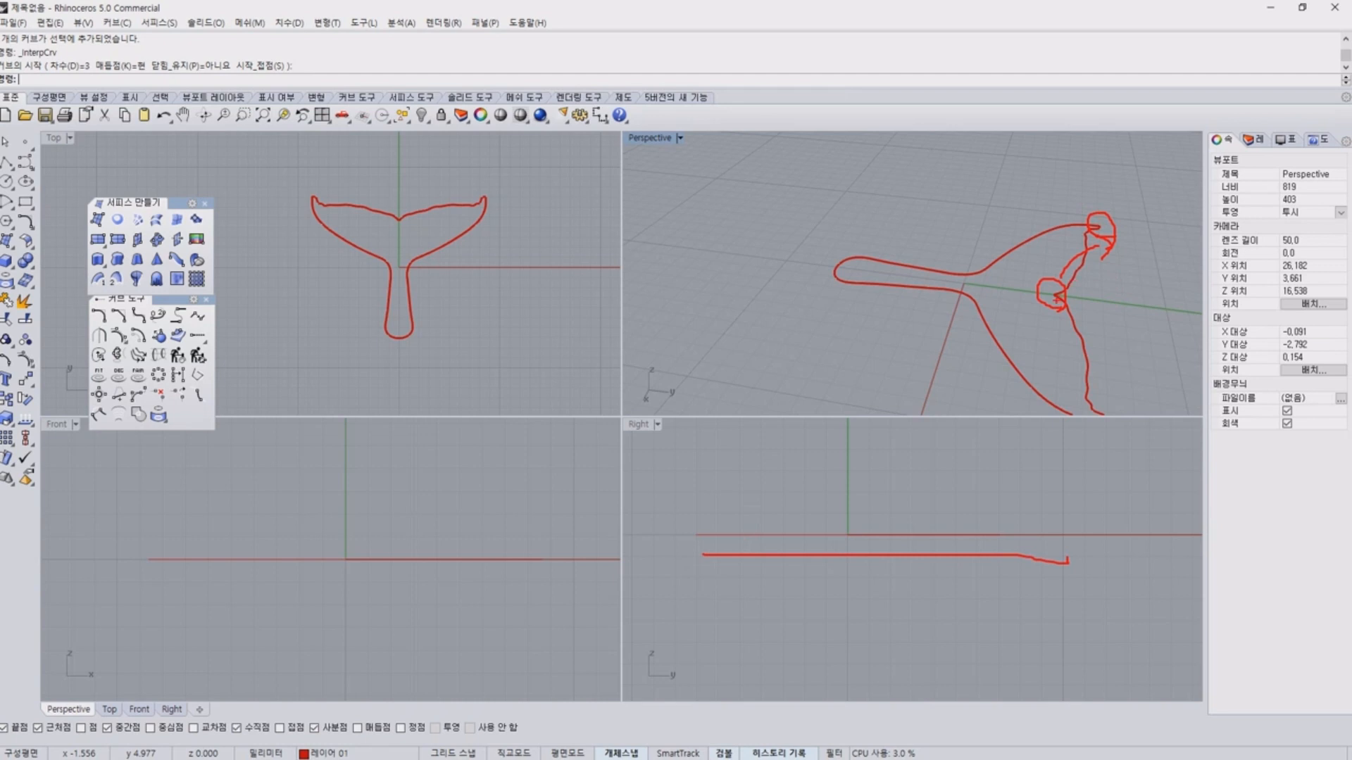
pyautogui.press('Escape')
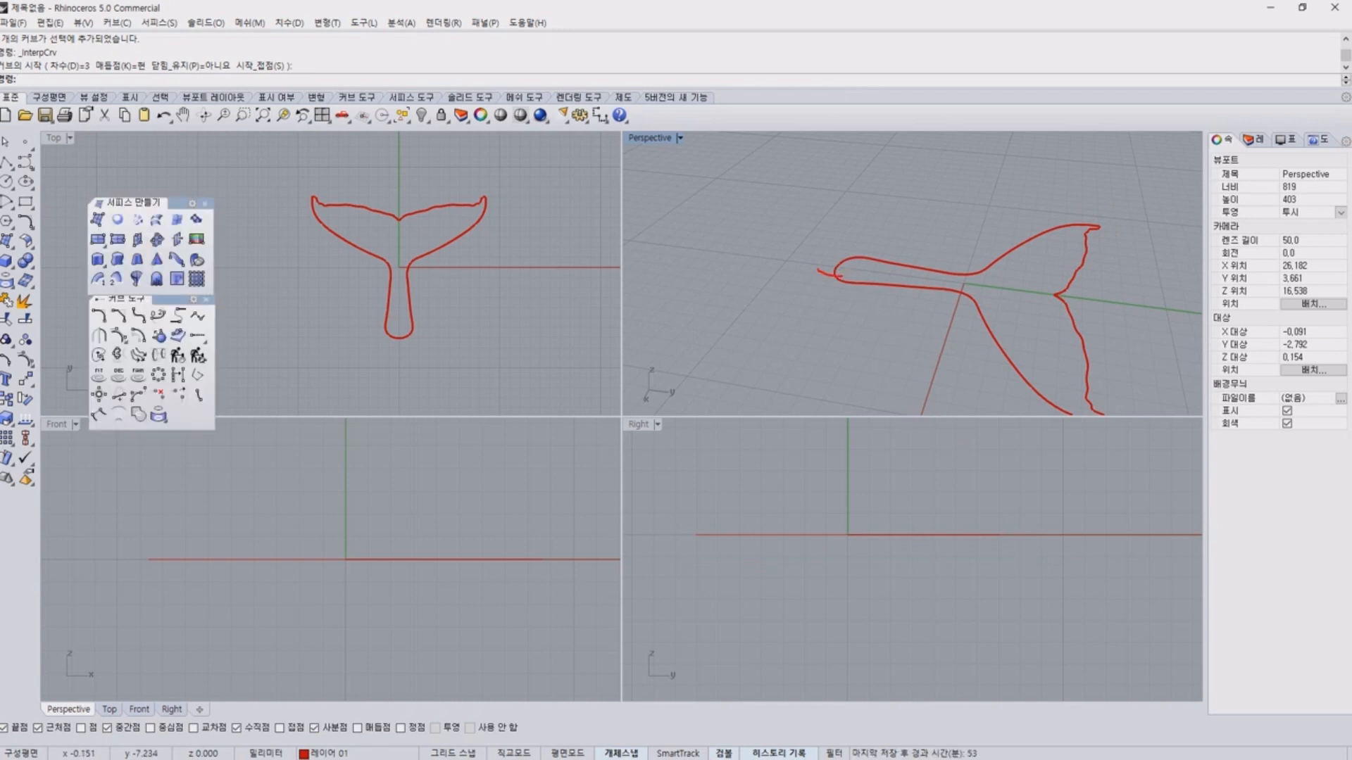
pyautogui.moveTo(839, 277); pyautogui.dragTo(826, 305)
pyautogui.moveTo(709, 536)
pyautogui.mouseDown()
pyautogui.moveTo(690, 535)
pyautogui.moveTo(698, 543)
pyautogui.mouseUp()
pyautogui.moveTo(1054, 300)
pyautogui.mouseDown()
pyautogui.moveTo(1049, 287)
pyautogui.moveTo(1063, 307)
pyautogui.mouseUp()
pyautogui.press('Escape')
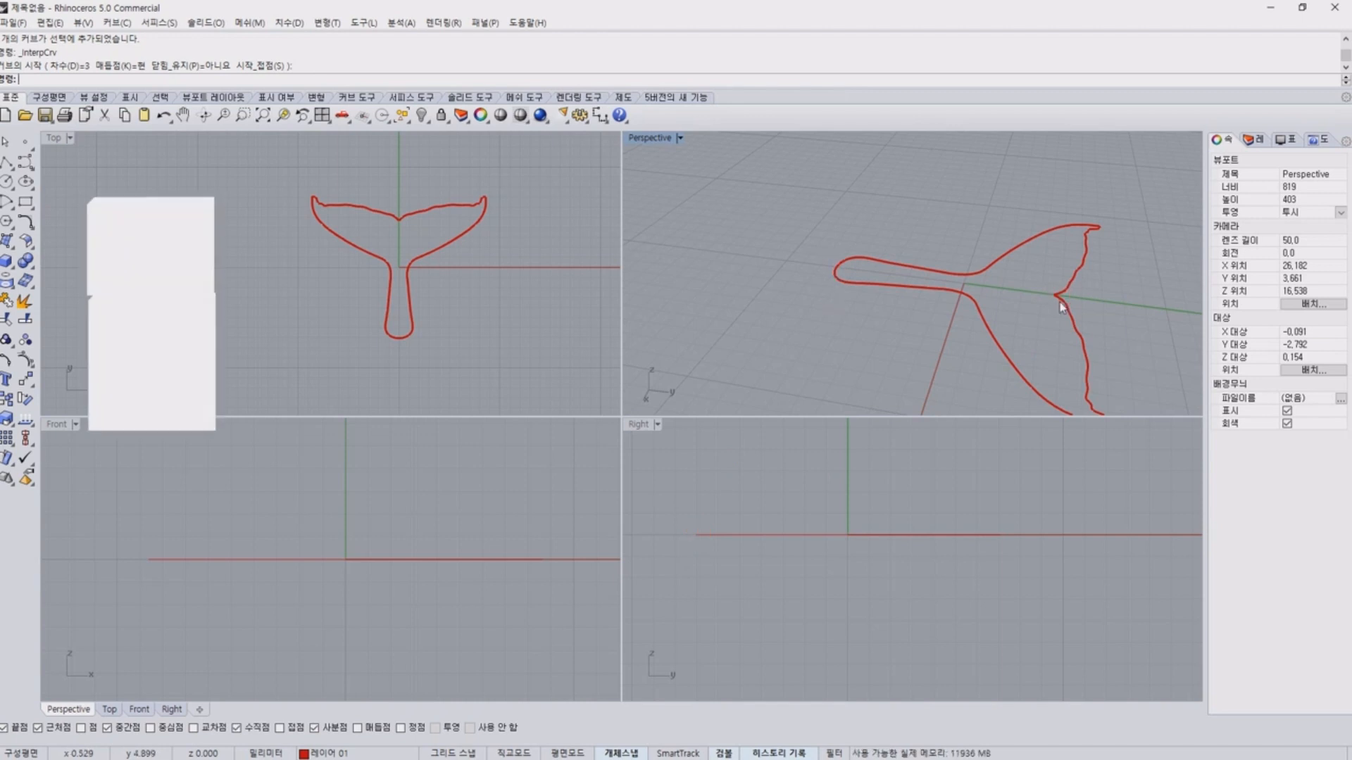
pyautogui.moveTo(1025, 301)
pyautogui.mouseDown(button='right')
pyautogui.moveTo(1048, 269)
pyautogui.moveTo(1026, 270)
pyautogui.mouseUp(button='right')
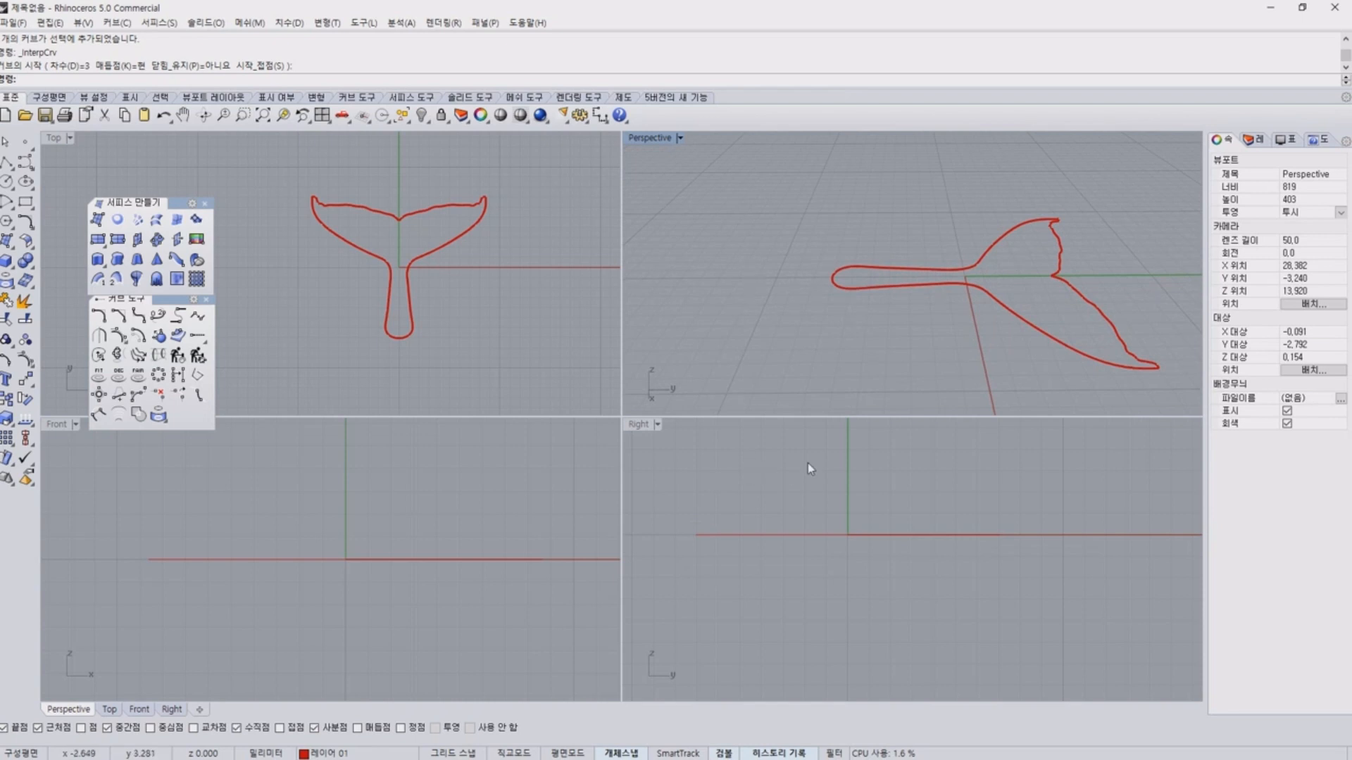
pyautogui.moveTo(691, 548)
pyautogui.mouseDown()
pyautogui.moveTo(711, 523)
pyautogui.moveTo(963, 476)
pyautogui.moveTo(1148, 547)
pyautogui.mouseUp()
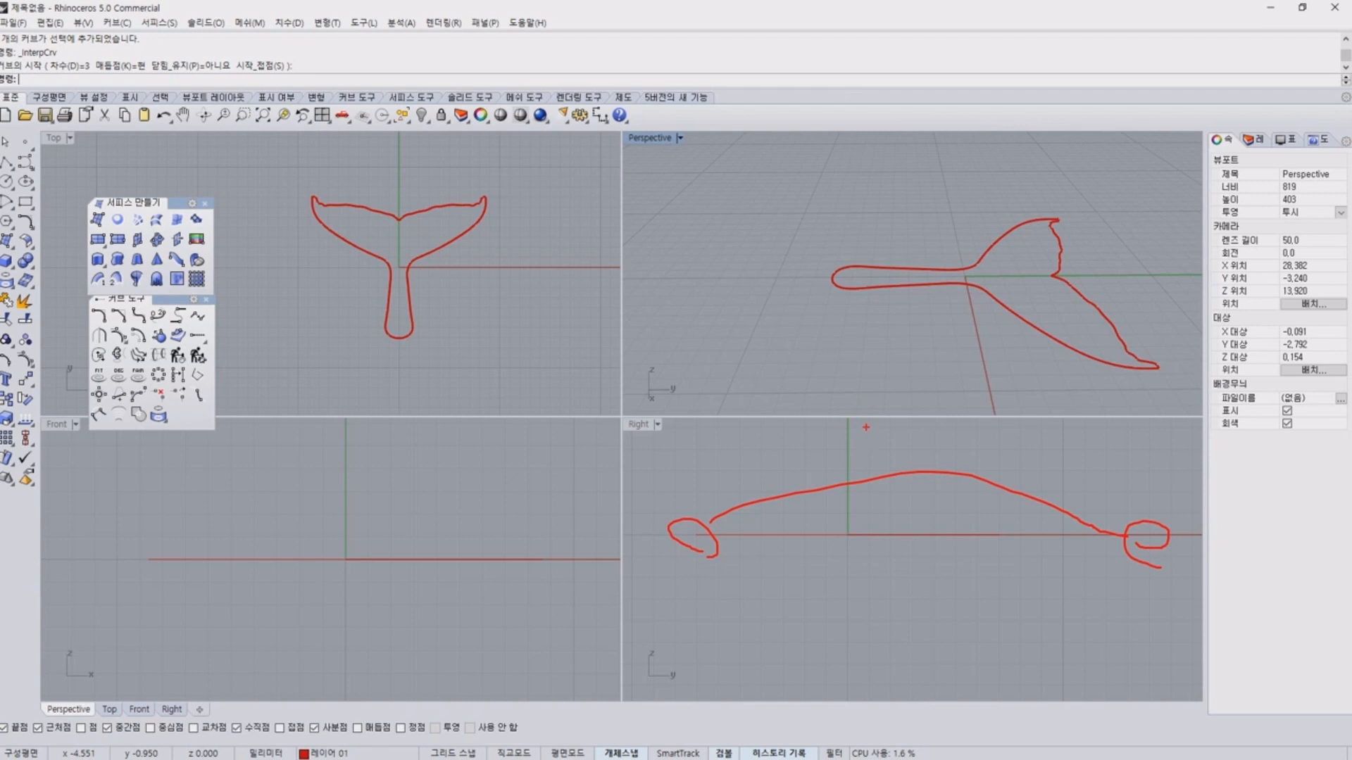
pyautogui.moveTo(450, 743); pyautogui.dragTo(448, 747)
pyautogui.press('Escape')
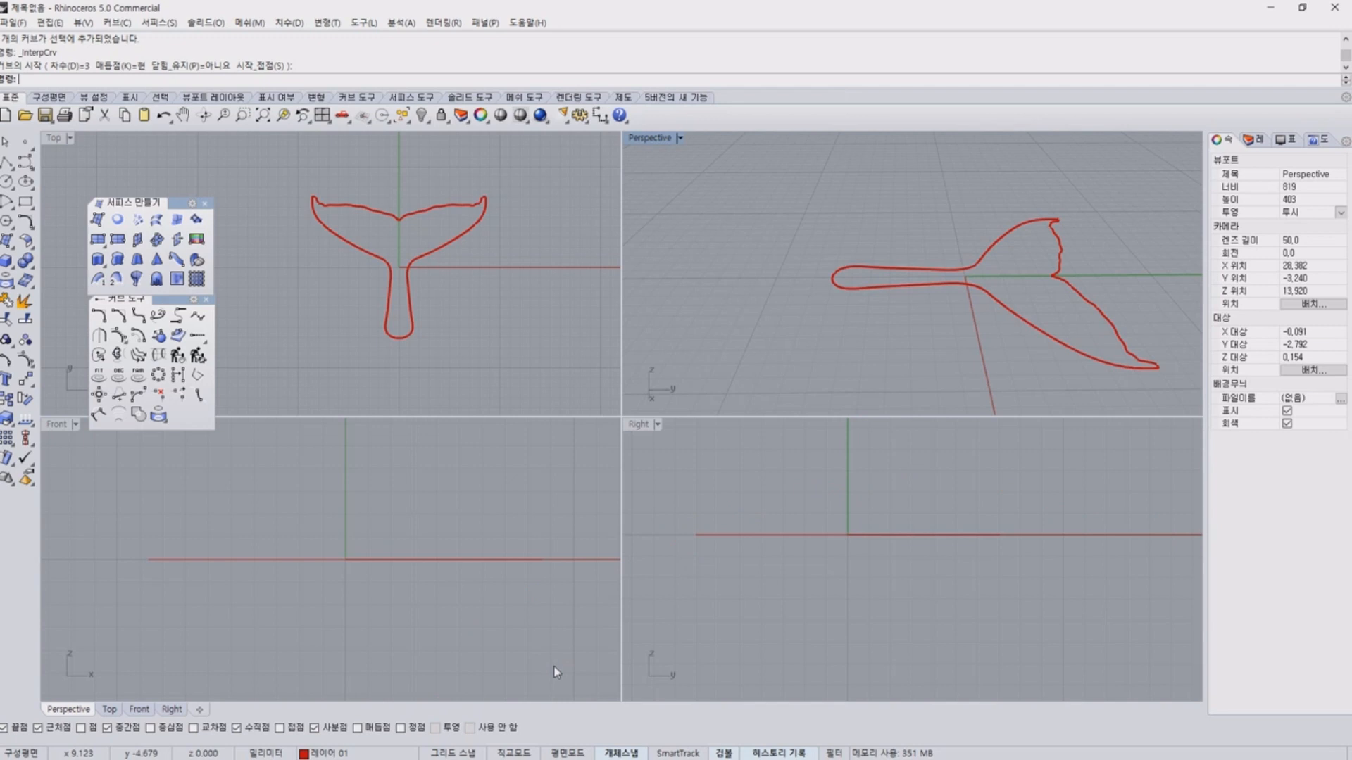
pyautogui.moveTo(774, 302)
pyautogui.keyDown('shift'); pyautogui.mouseDown(button='right')
pyautogui.moveTo(739, 304)
pyautogui.moveTo(819, 308)
pyautogui.mouseUp(button='right'); pyautogui.keyUp('shift')
pyautogui.hotkey('ctrl', '2')
pyautogui.moveTo(518, 633)
pyautogui.mouseDown()
pyautogui.moveTo(222, 476)
pyautogui.moveTo(469, 604)
pyautogui.mouseUp()
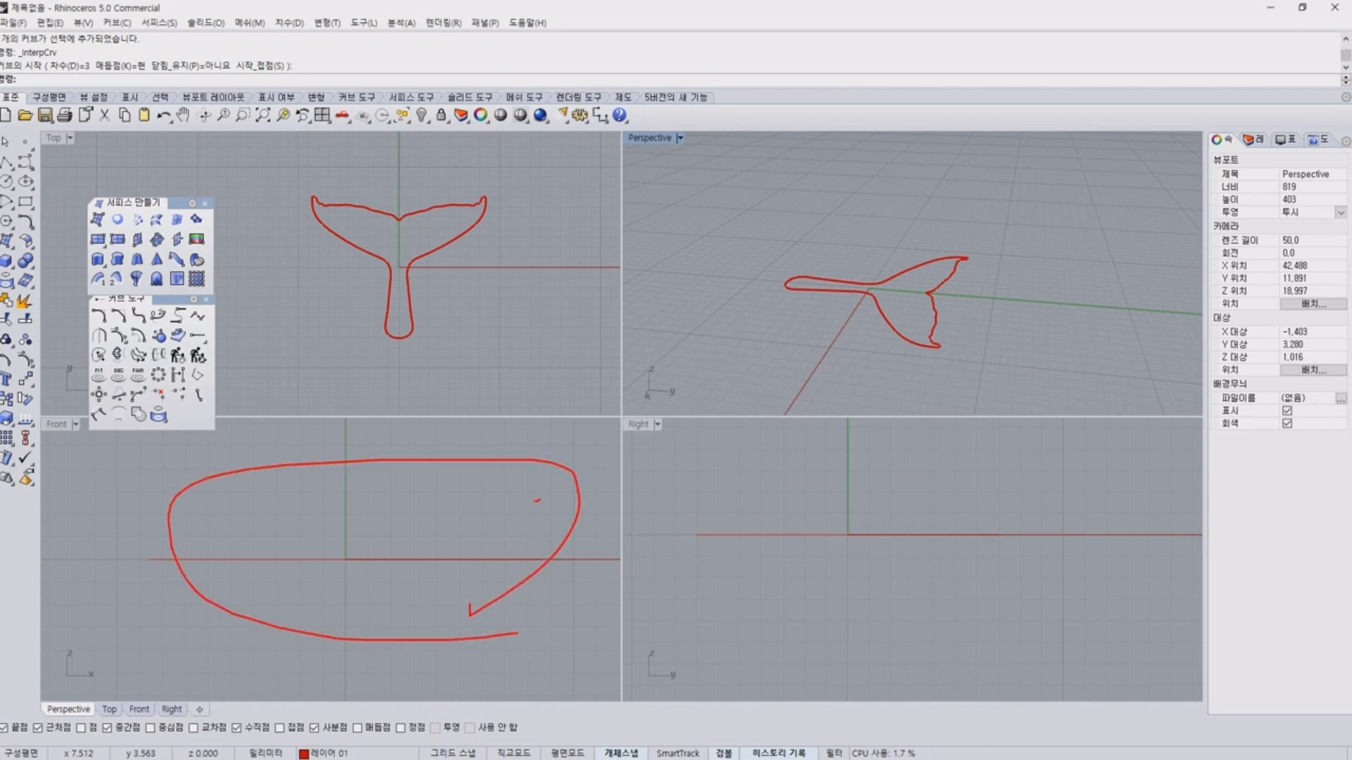
pyautogui.moveTo(537, 500)
pyautogui.mouseDown()
pyautogui.moveTo(849, 302)
pyautogui.moveTo(842, 368)
pyautogui.mouseUp()
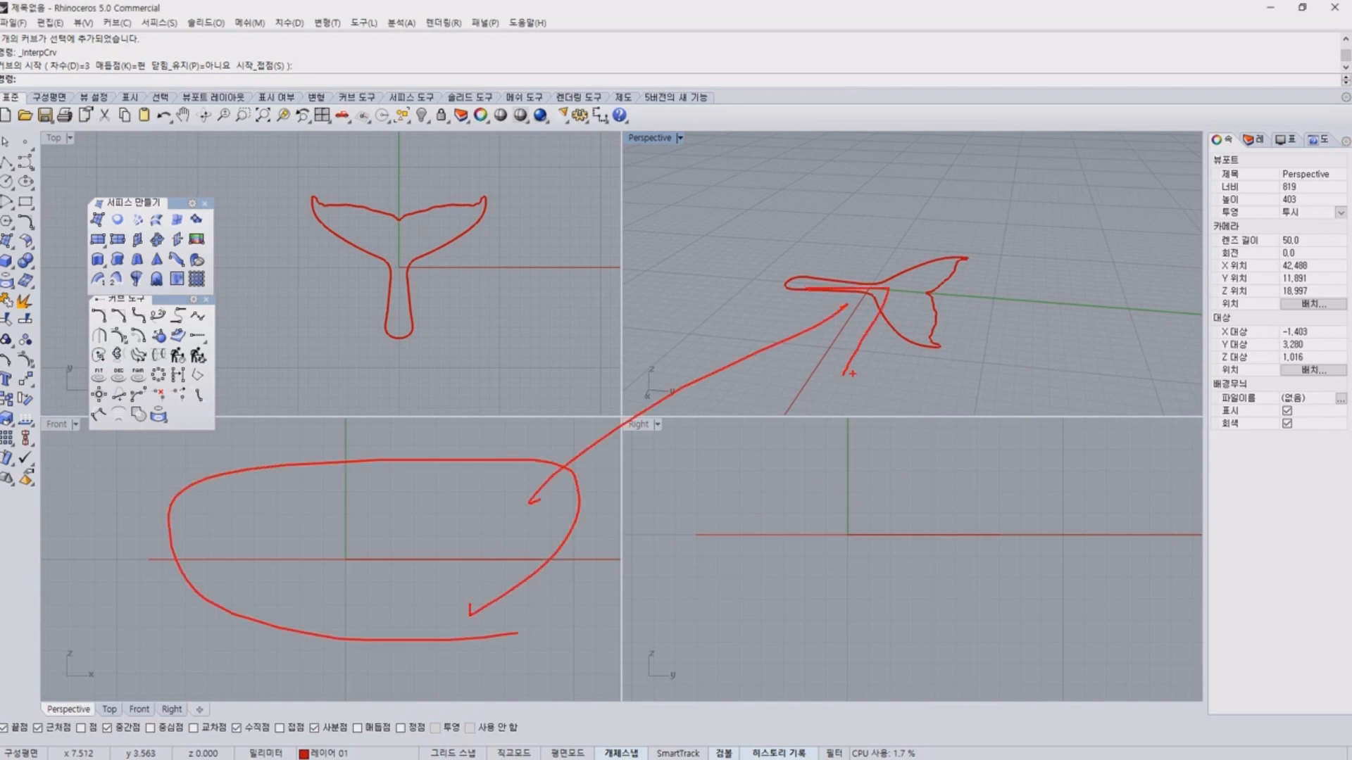
pyautogui.moveTo(554, 174)
pyautogui.mouseDown()
pyautogui.moveTo(317, 172)
pyautogui.moveTo(1014, 544)
pyautogui.moveTo(425, 136)
pyautogui.mouseUp()
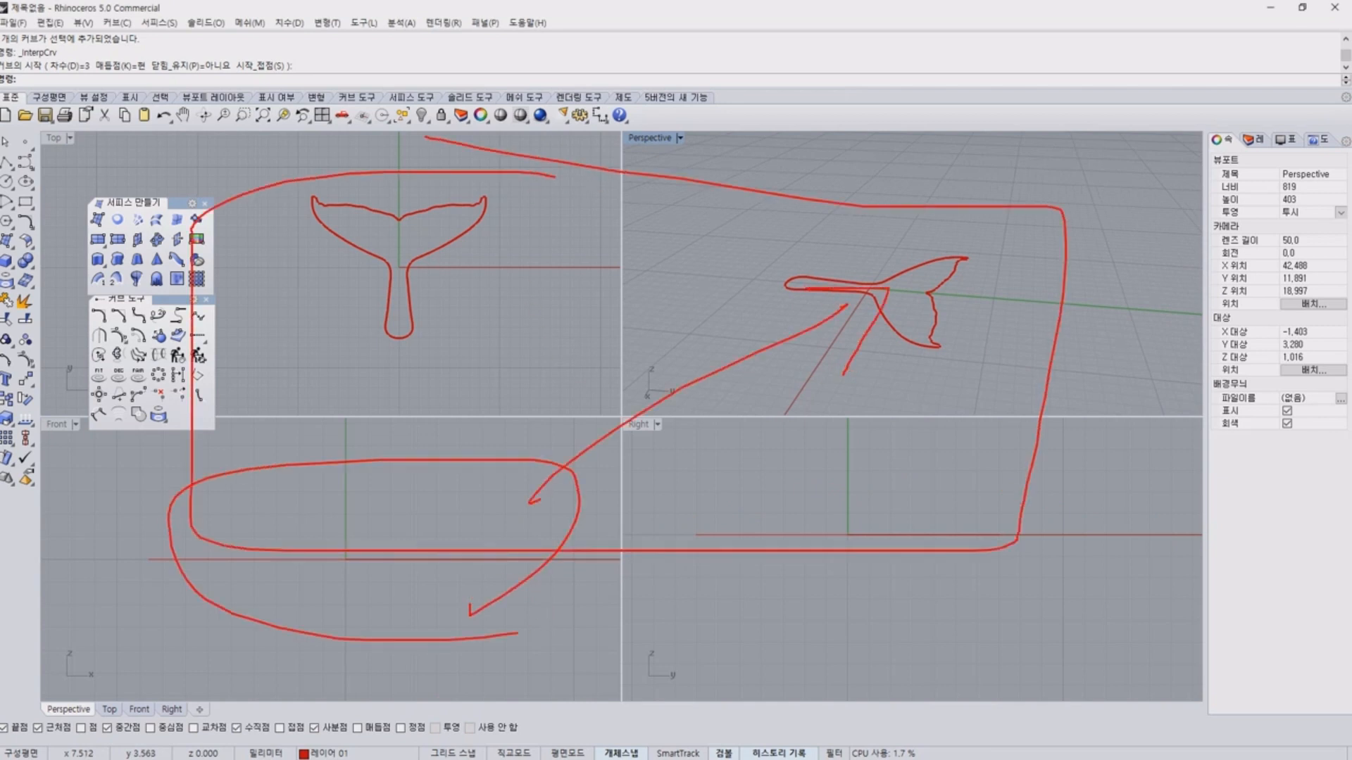
pyautogui.press('Escape')
pyautogui.moveTo(457, 335)
pyautogui.mouseDown()
pyautogui.moveTo(388, 269)
pyautogui.moveTo(393, 243)
pyautogui.mouseUp()
pyautogui.moveTo(493, 164)
pyautogui.mouseDown()
pyautogui.moveTo(782, 194)
pyautogui.moveTo(762, 226)
pyautogui.mouseUp()
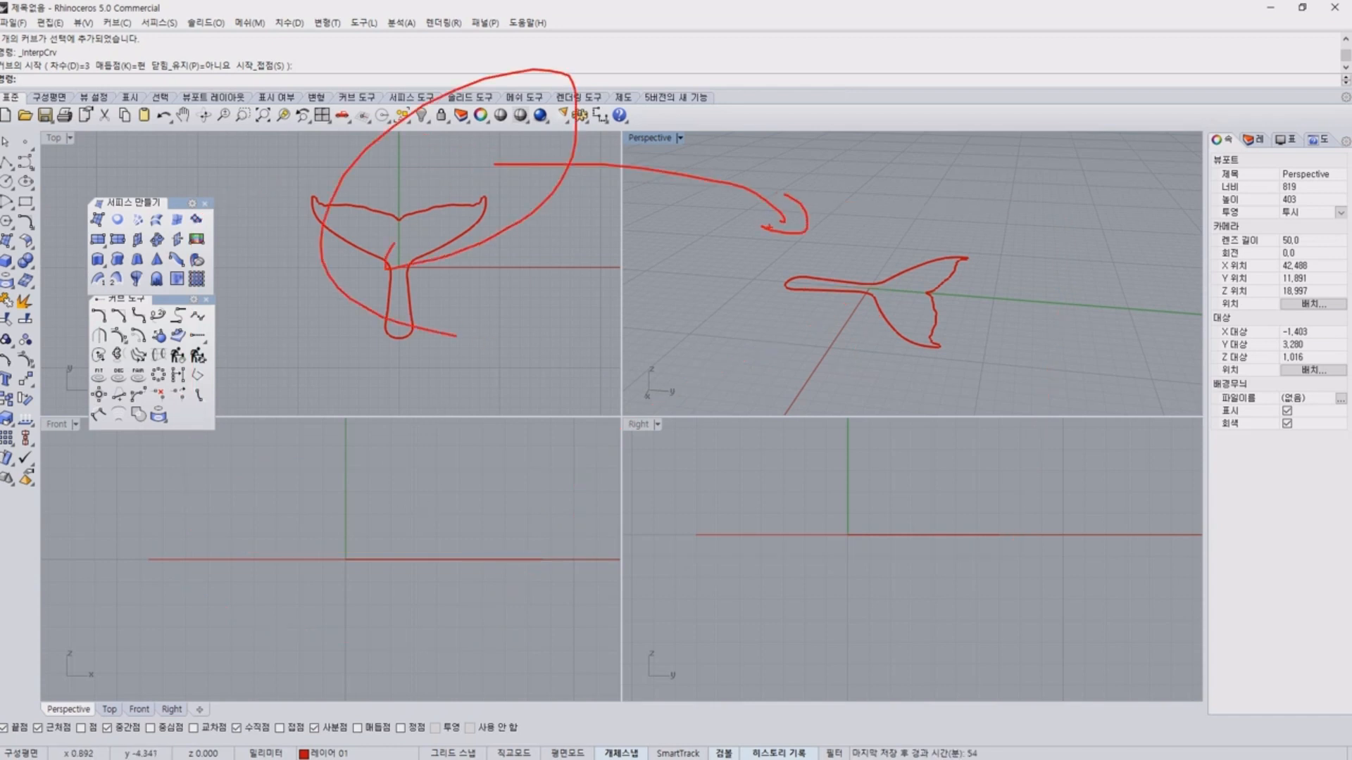
pyautogui.press('Escape')
# Start an interpolated curve in the side view at the stem's end point and arch it about 2 mm high above the stem.
pyautogui.click(24, 162)
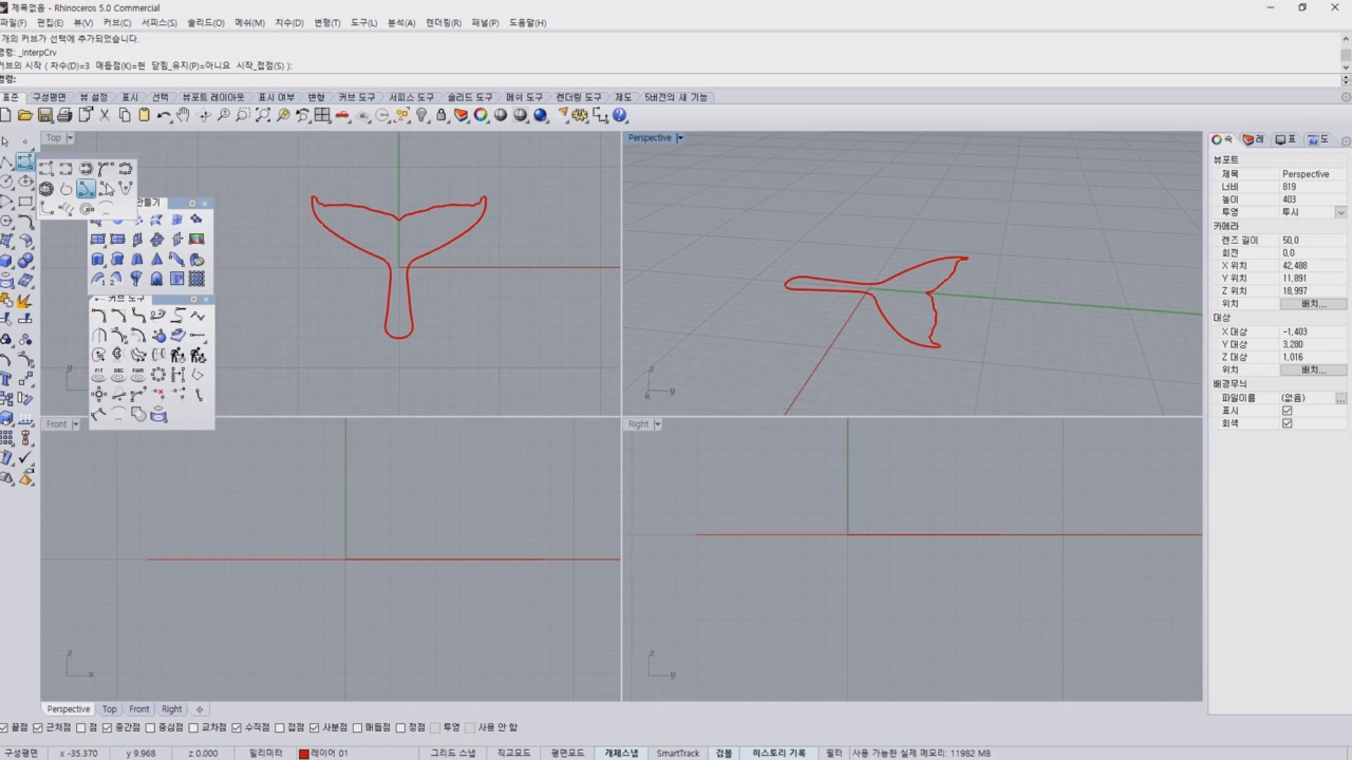
pyautogui.click(68, 171)
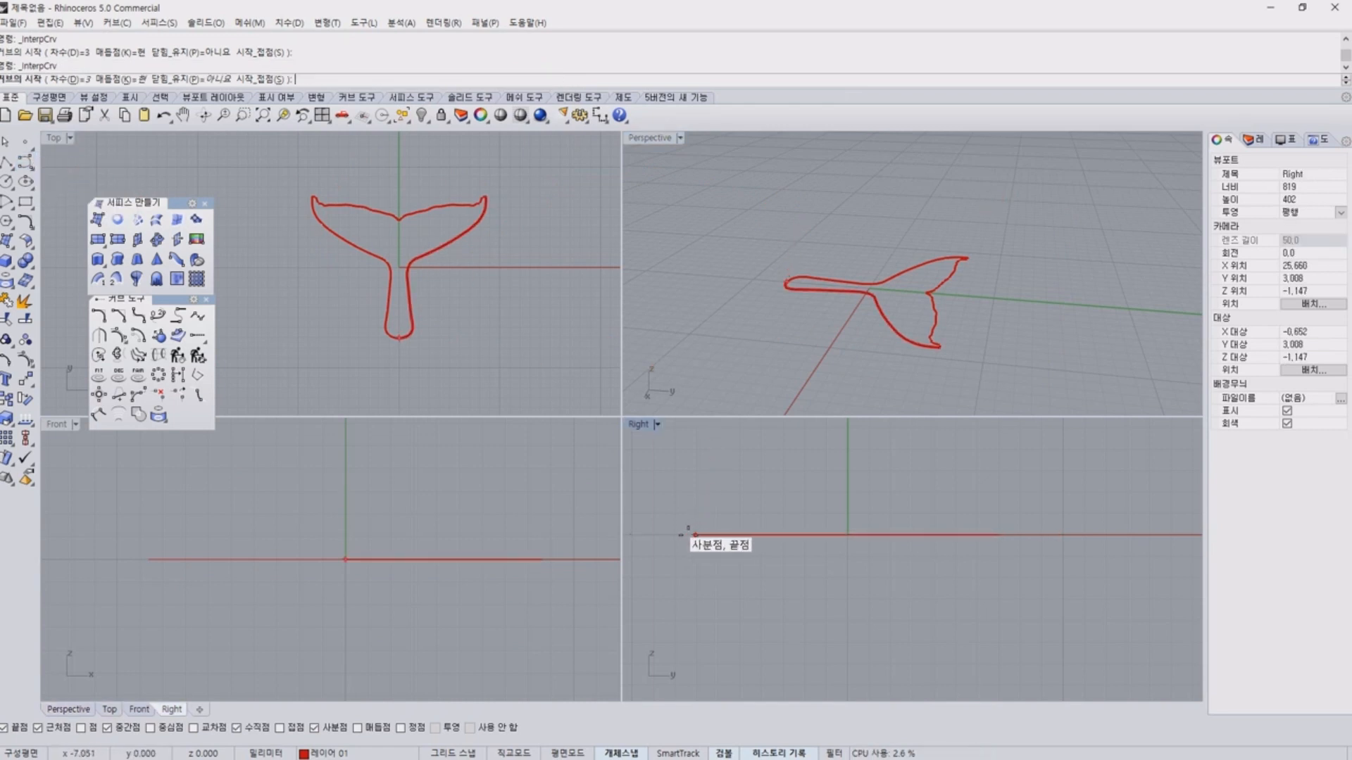
pyautogui.click(688, 530)
pyautogui.scroll(5, 704, 493)
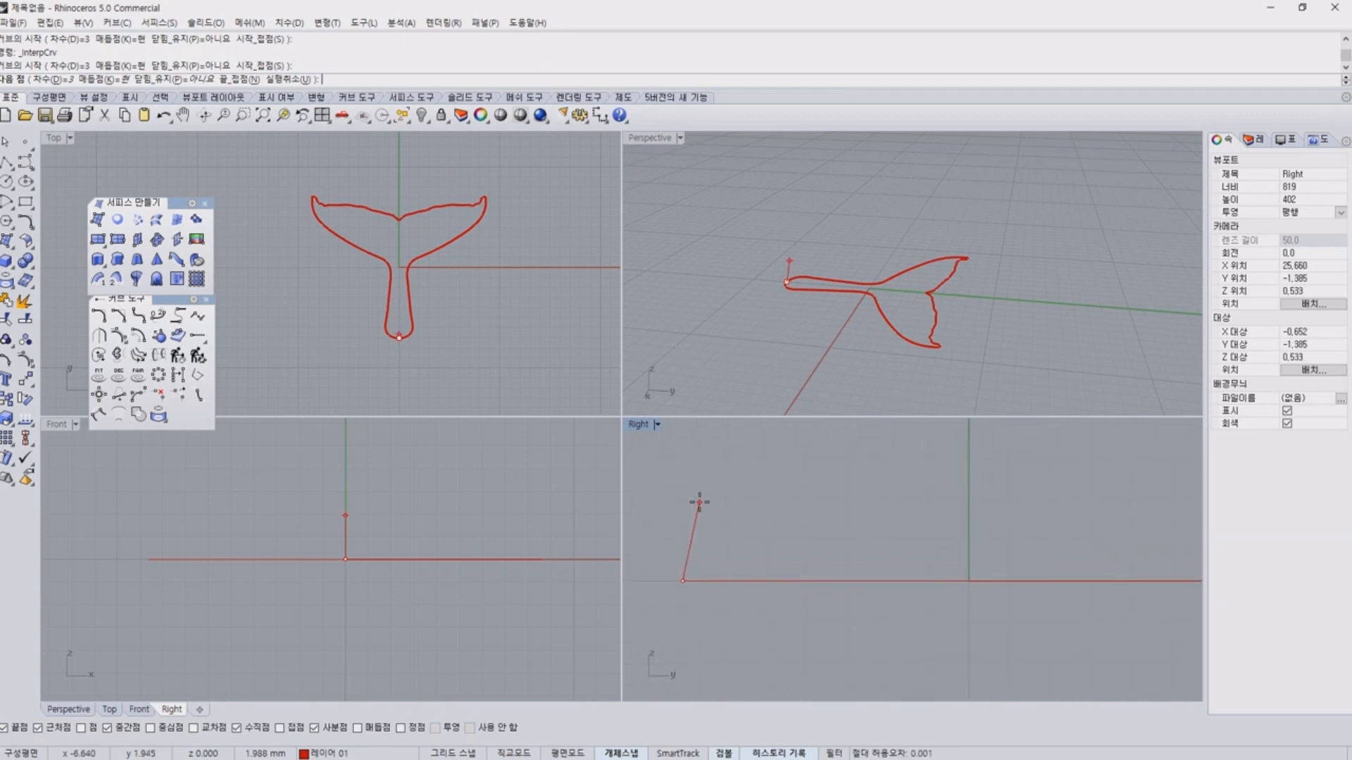
pyautogui.click(699, 502)
pyautogui.click(759, 481)
pyautogui.click(860, 501)
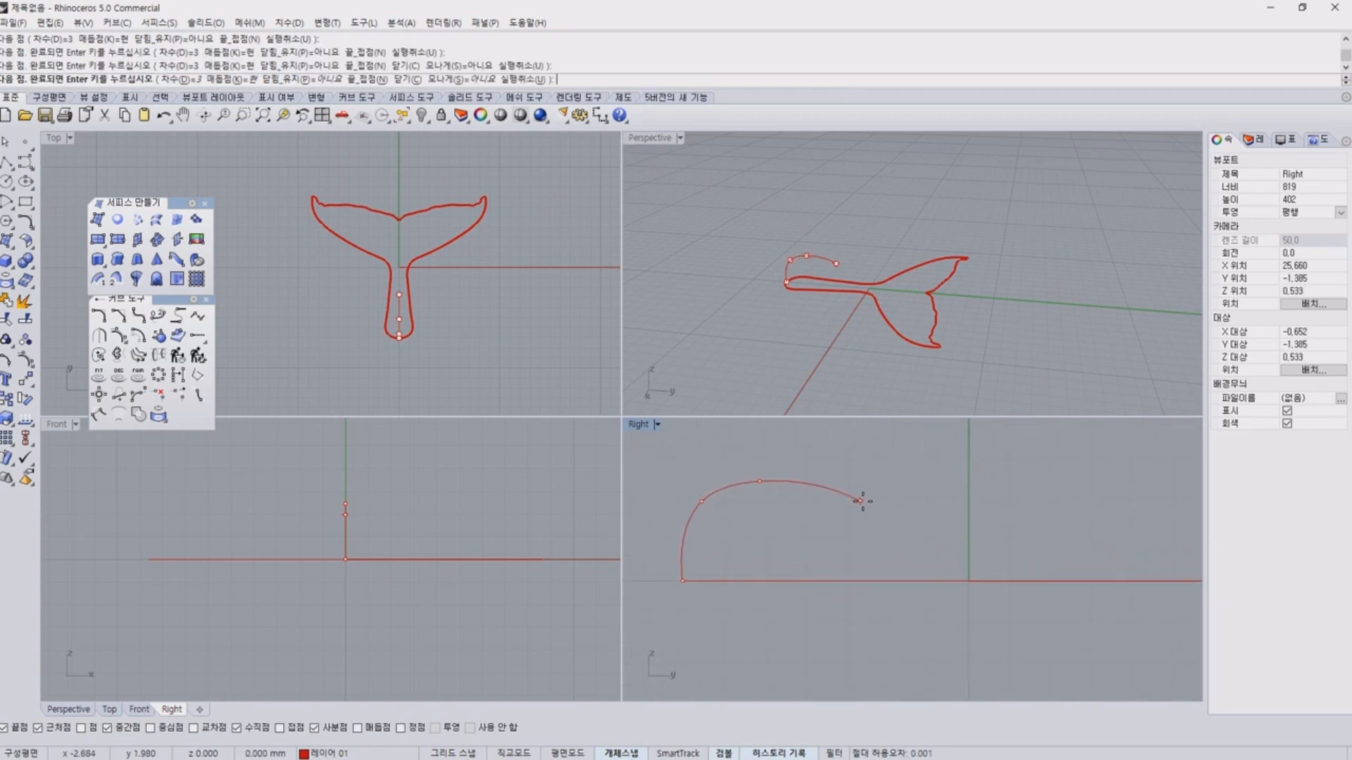
# Continue the central profile curve above the tail and finish it on the end point at the notch between the flukes.
pyautogui.moveTo(995, 513); pyautogui.dragTo(906, 519, button='right')
pyautogui.click(918, 518)
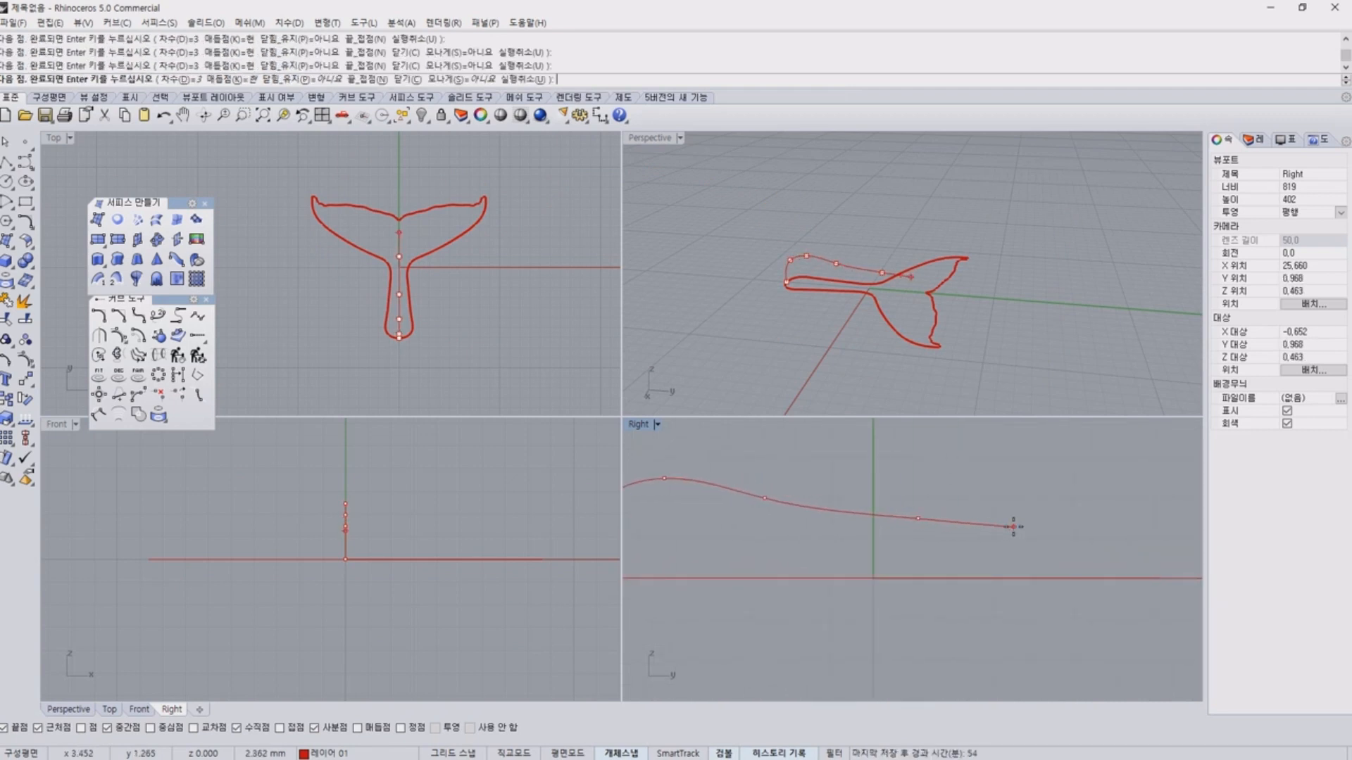
pyautogui.moveTo(1014, 527); pyautogui.dragTo(909, 529, button='right')
pyautogui.click(945, 546)
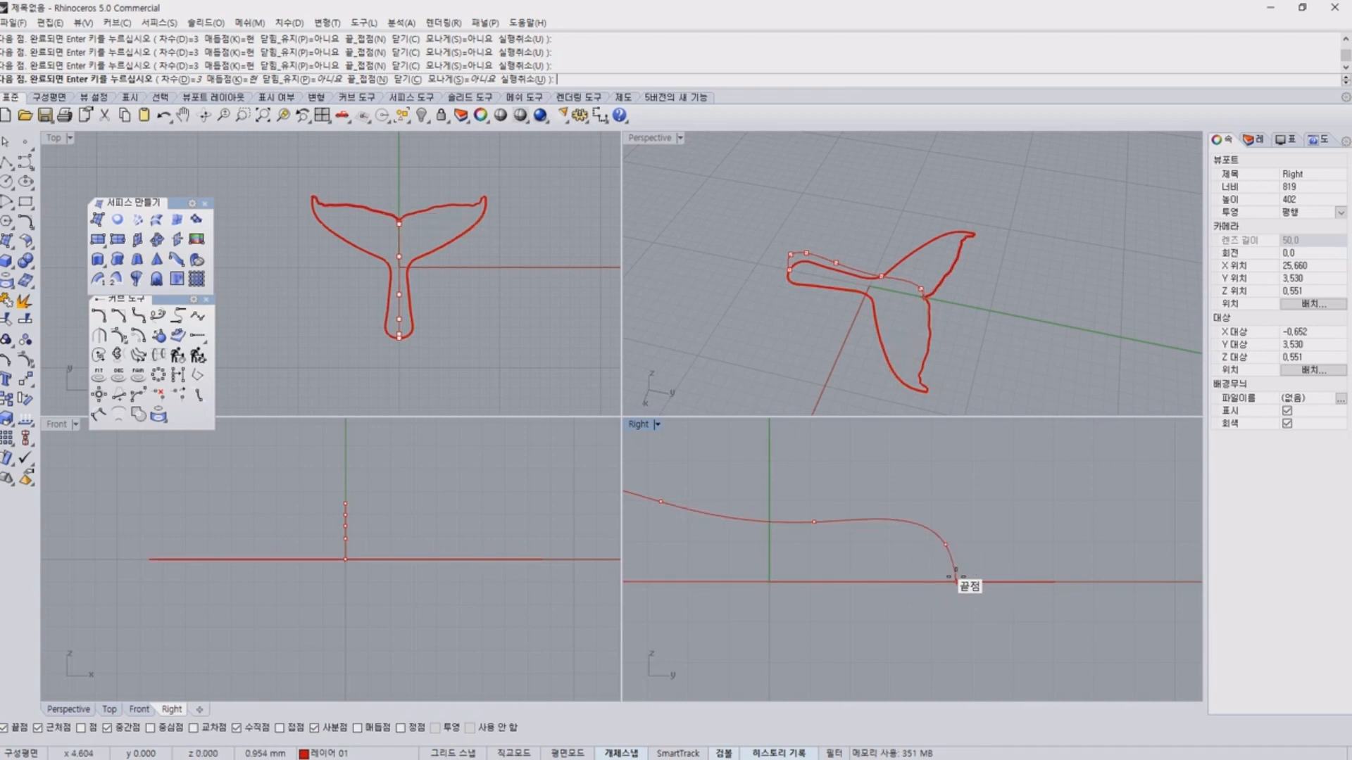
pyautogui.scroll(5, 927, 293)
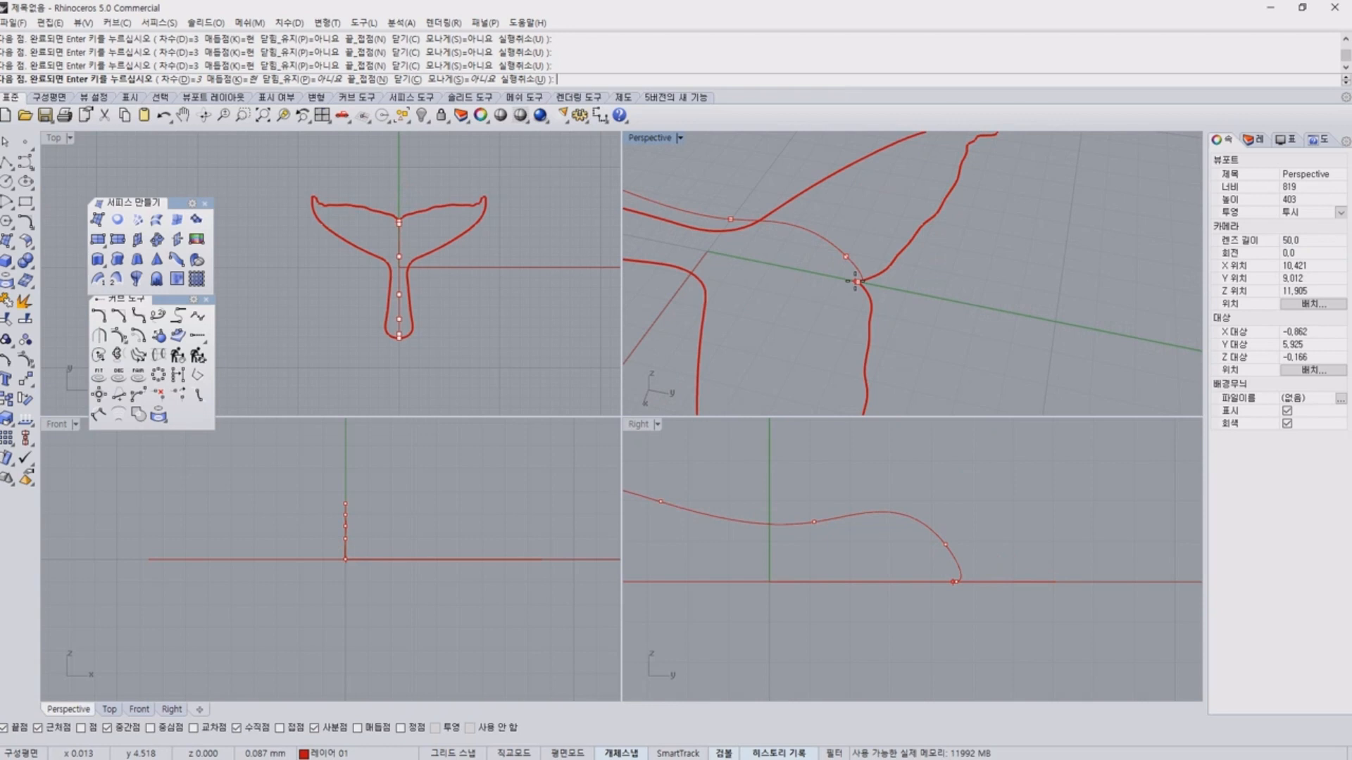
pyautogui.click(857, 282)
pyautogui.press('Return')
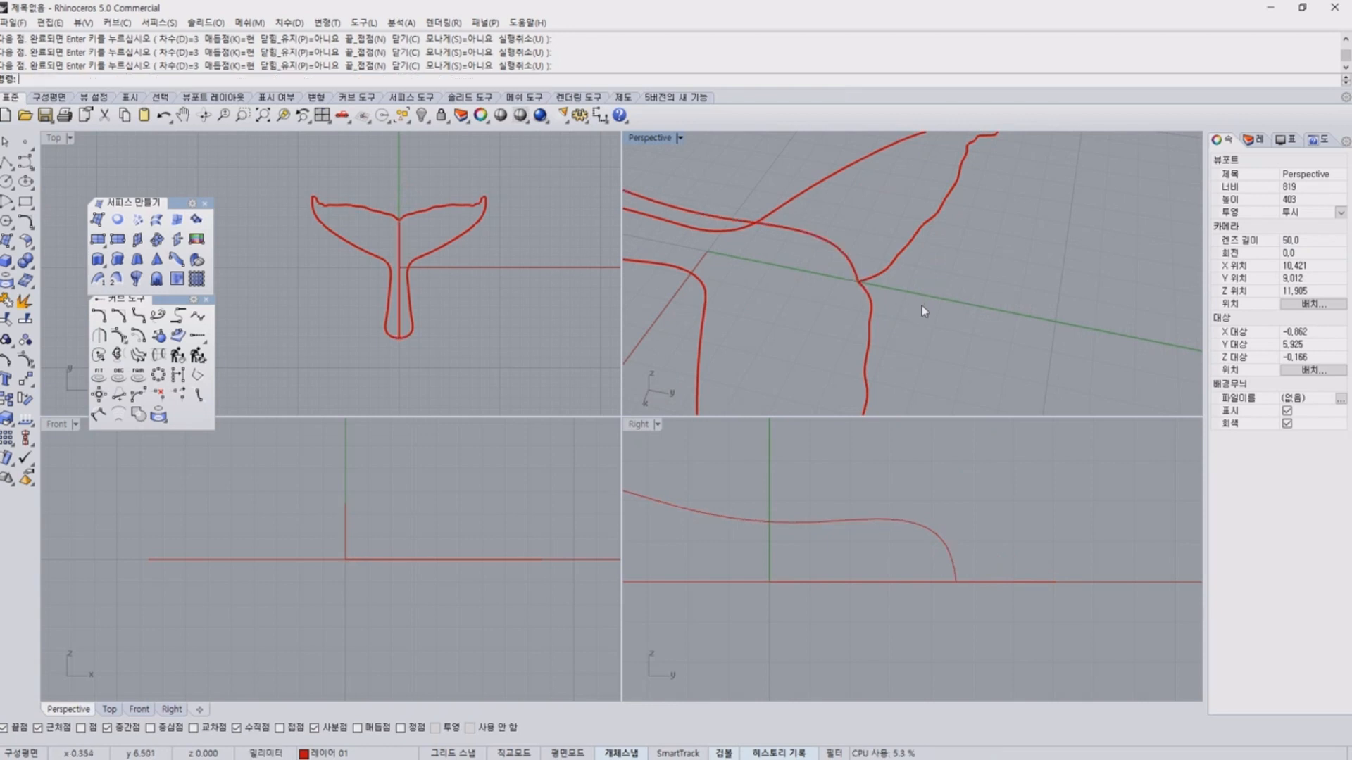
# Show the central profile curve's control points and move the upper one near the notch down and toward the stem for a gentler slope.
pyautogui.scroll(-4, 904, 497)
pyautogui.click(890, 511)
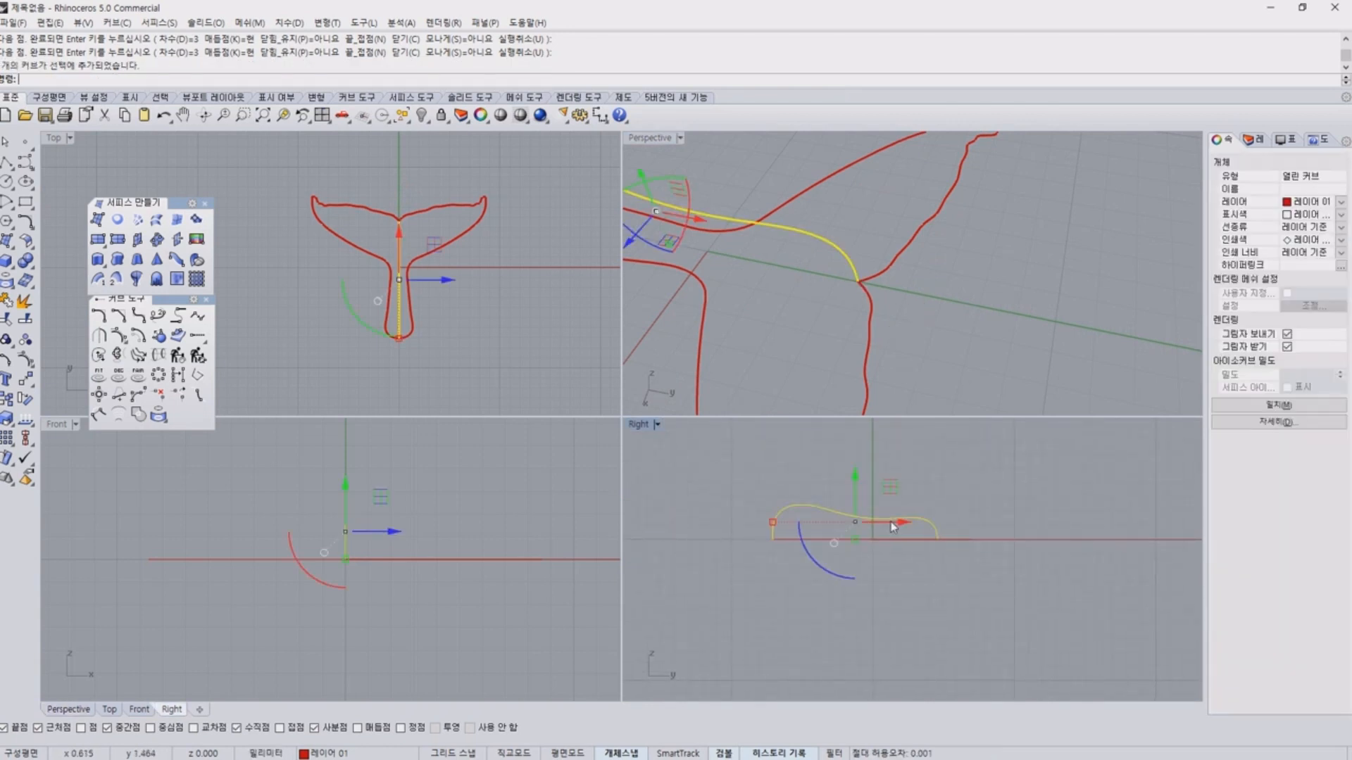
pyautogui.scroll(4, 857, 474)
pyautogui.moveTo(833, 528); pyautogui.dragTo(915, 494, button='right')
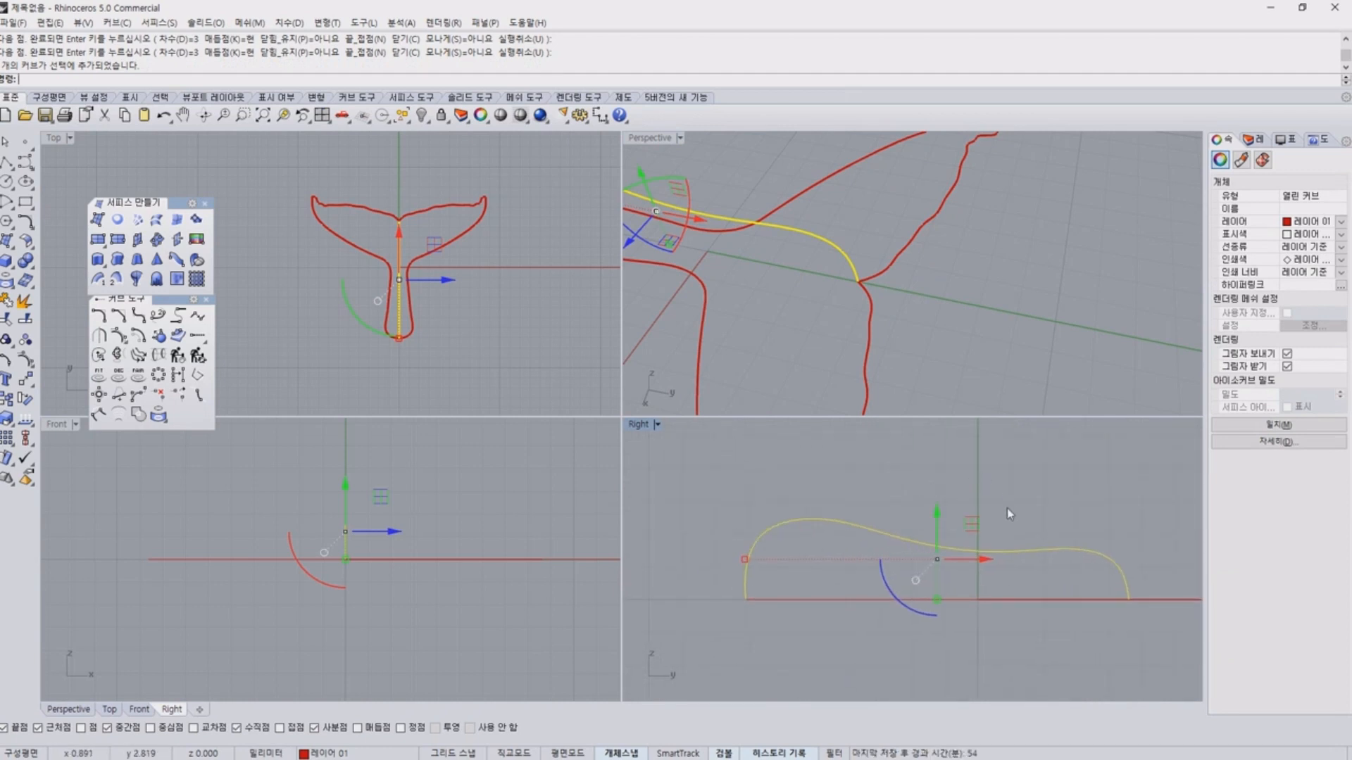
pyautogui.press('F10')
pyautogui.scroll(4, 1028, 538)
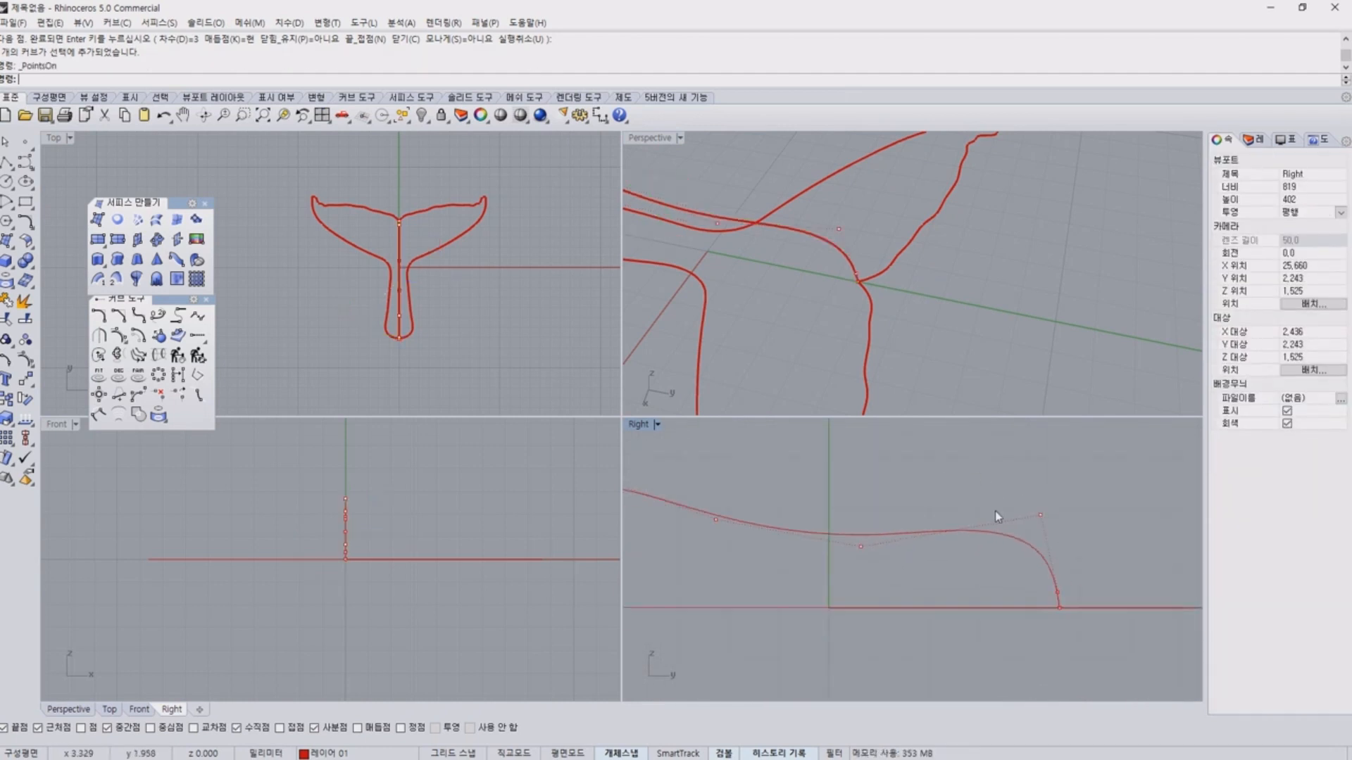
pyautogui.moveTo(991, 466); pyautogui.dragTo(1120, 573)
pyautogui.moveTo(1075, 482); pyautogui.dragTo(1005, 524)
pyautogui.click(838, 492)
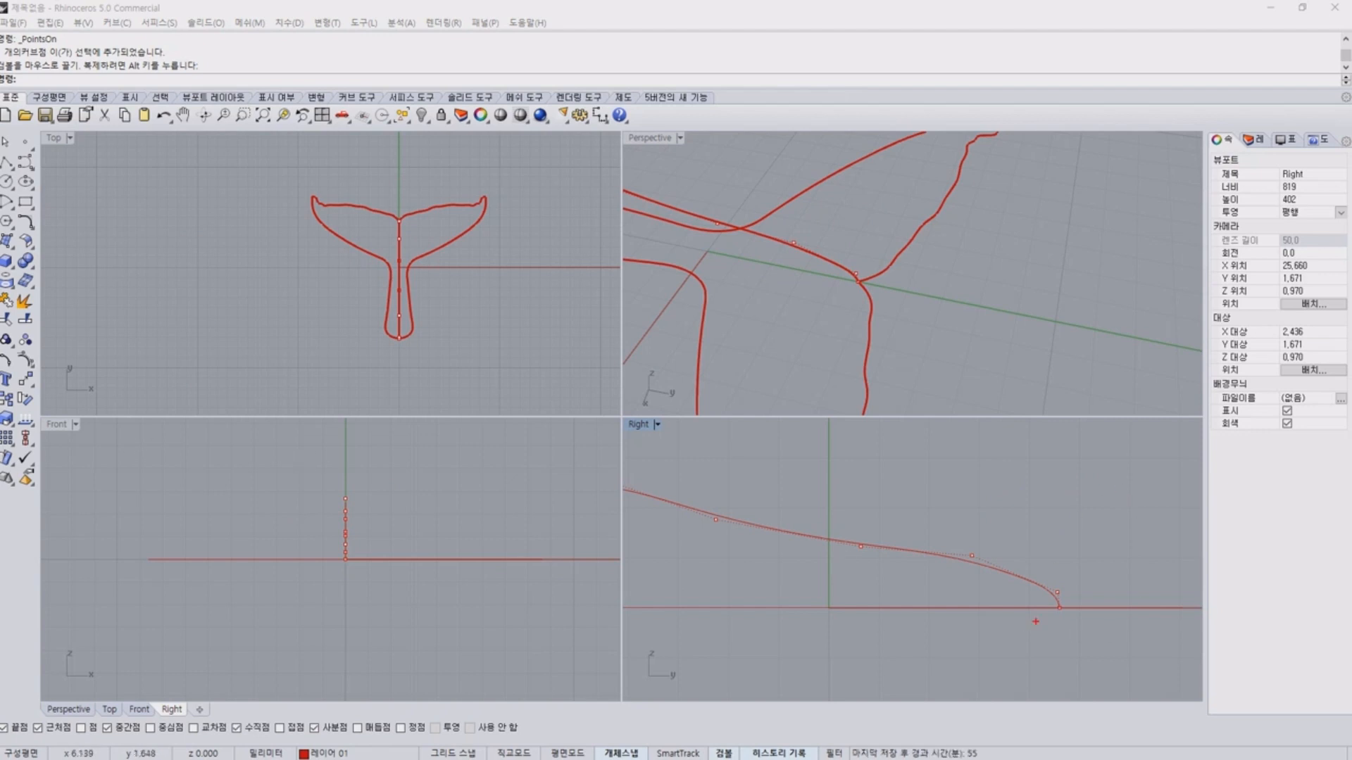
# Switch to the browser and examine the whale tail reference photo for how the ridge runs from the notch between the flukes into the stem.
pyautogui.moveTo(1060, 609)
pyautogui.mouseDown()
pyautogui.moveTo(1154, 556)
pyautogui.moveTo(921, 482)
pyautogui.moveTo(776, 501)
pyautogui.mouseUp()
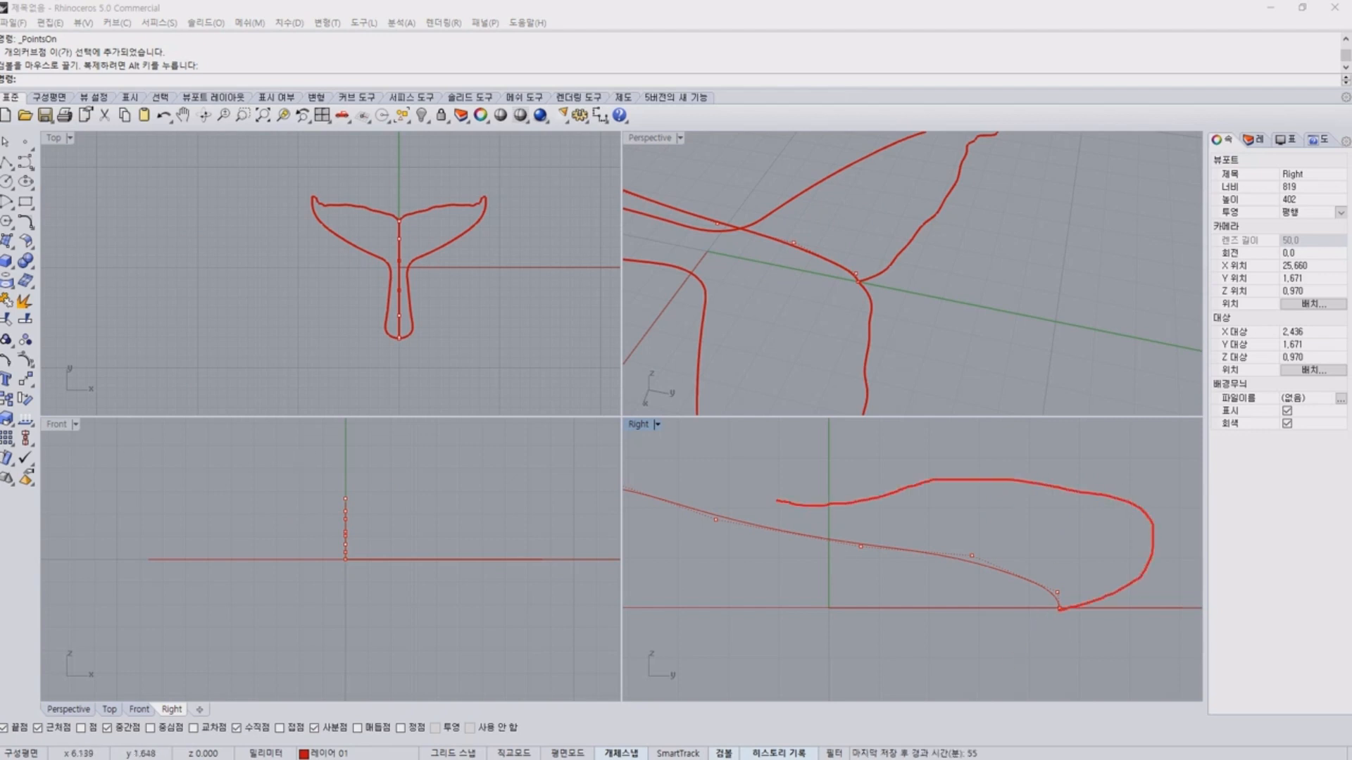
pyautogui.press('Escape')
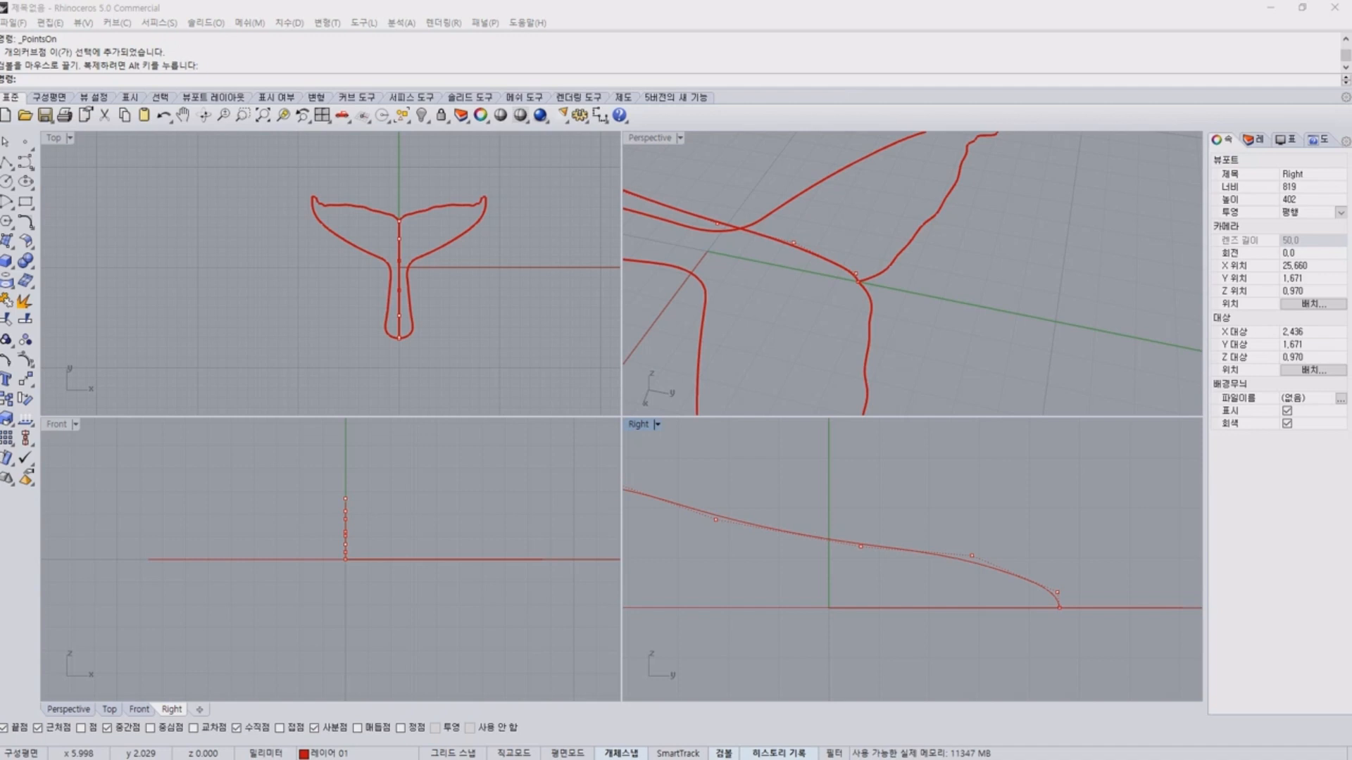
pyautogui.moveTo(0, 51); pyautogui.dragTo(630, 100)
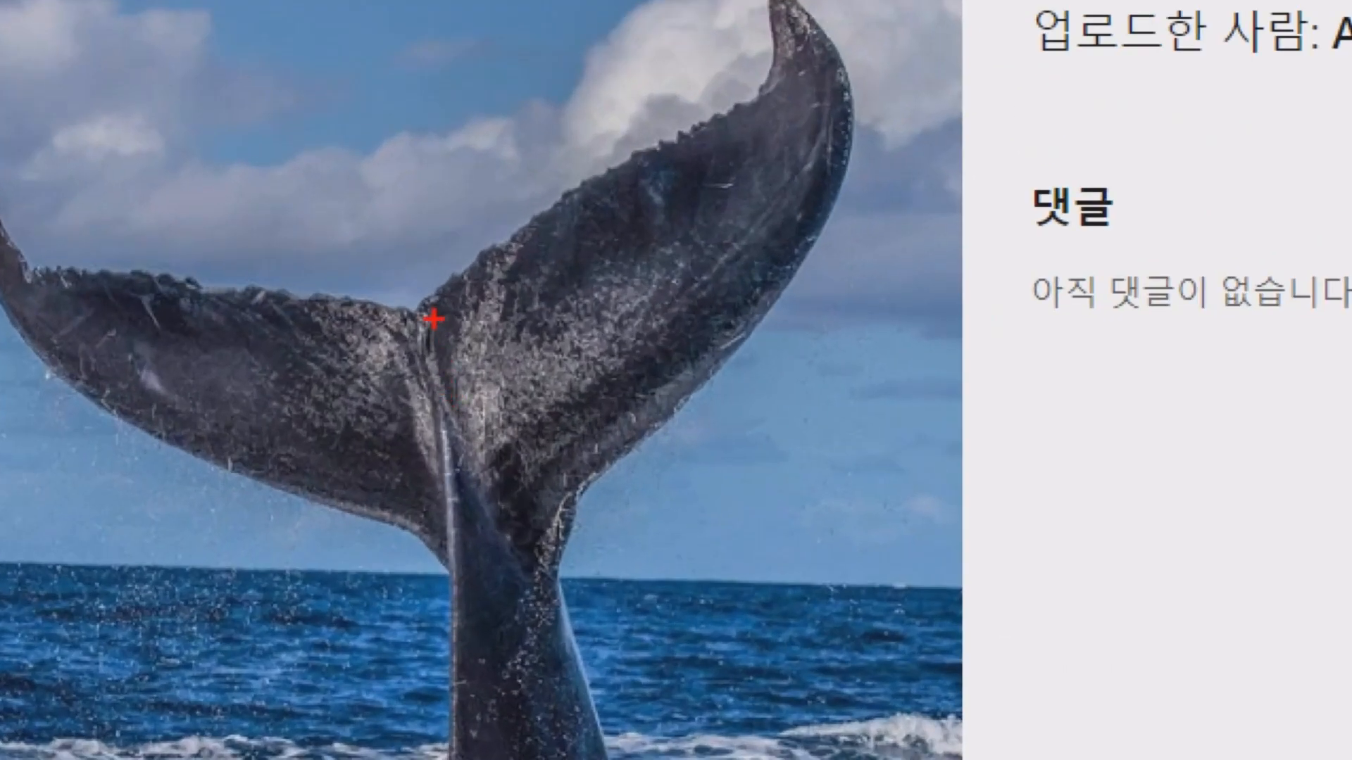
pyautogui.moveTo(445, 372); pyautogui.dragTo(467, 442)
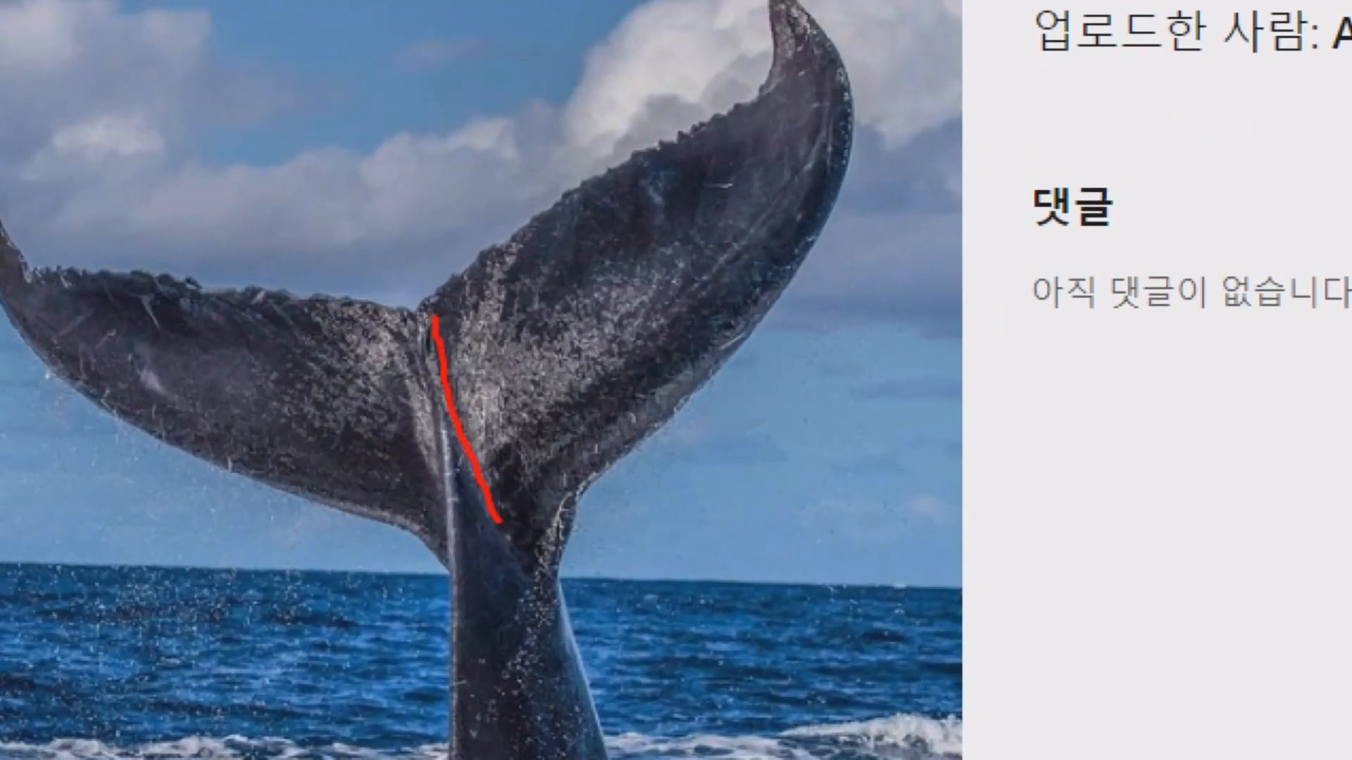
pyautogui.moveTo(498, 521); pyautogui.dragTo(533, 594)
pyautogui.moveTo(411, 318); pyautogui.dragTo(435, 583)
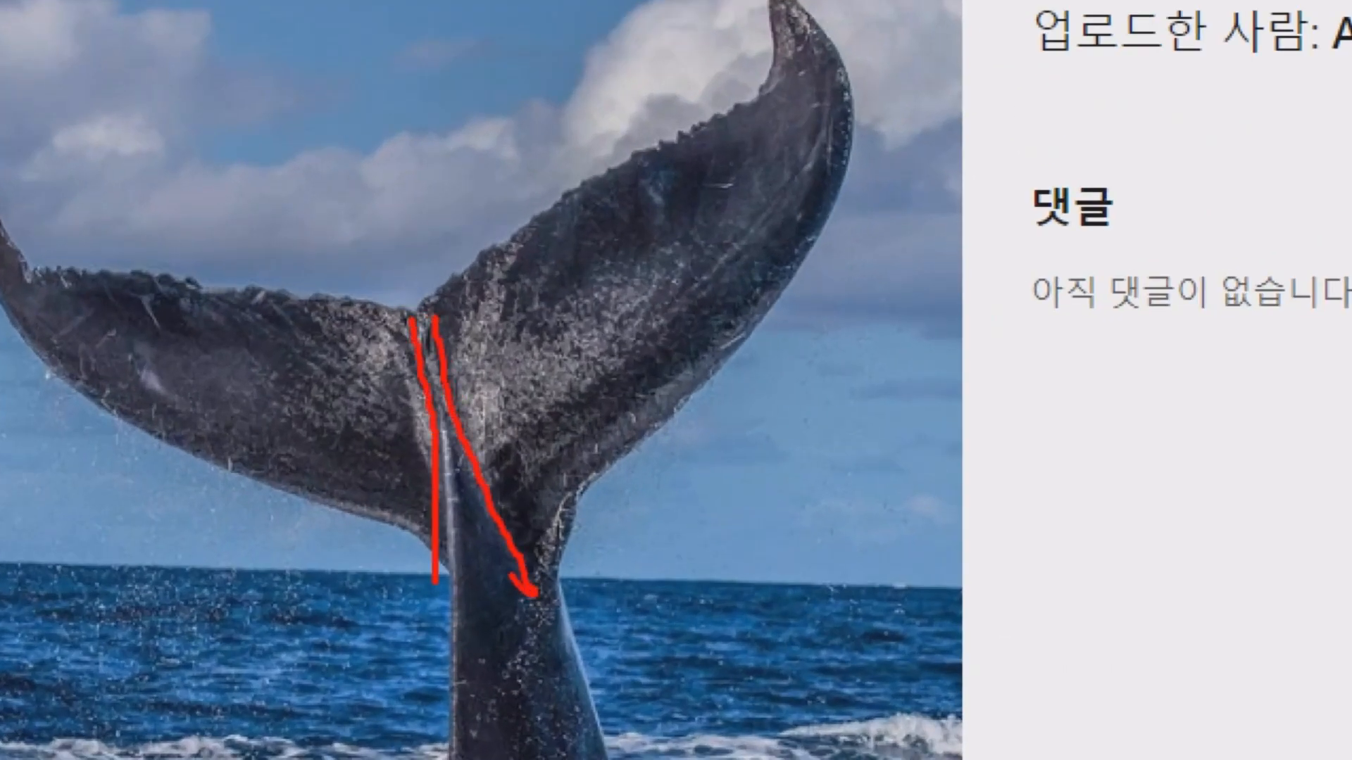
pyautogui.moveTo(430, 497)
pyautogui.mouseDown()
pyautogui.moveTo(387, 292)
pyautogui.moveTo(603, 552)
pyautogui.mouseUp()
pyautogui.moveTo(453, 333); pyautogui.dragTo(539, 579)
pyautogui.moveTo(546, 607); pyautogui.dragTo(587, 481)
pyautogui.press('Escape')
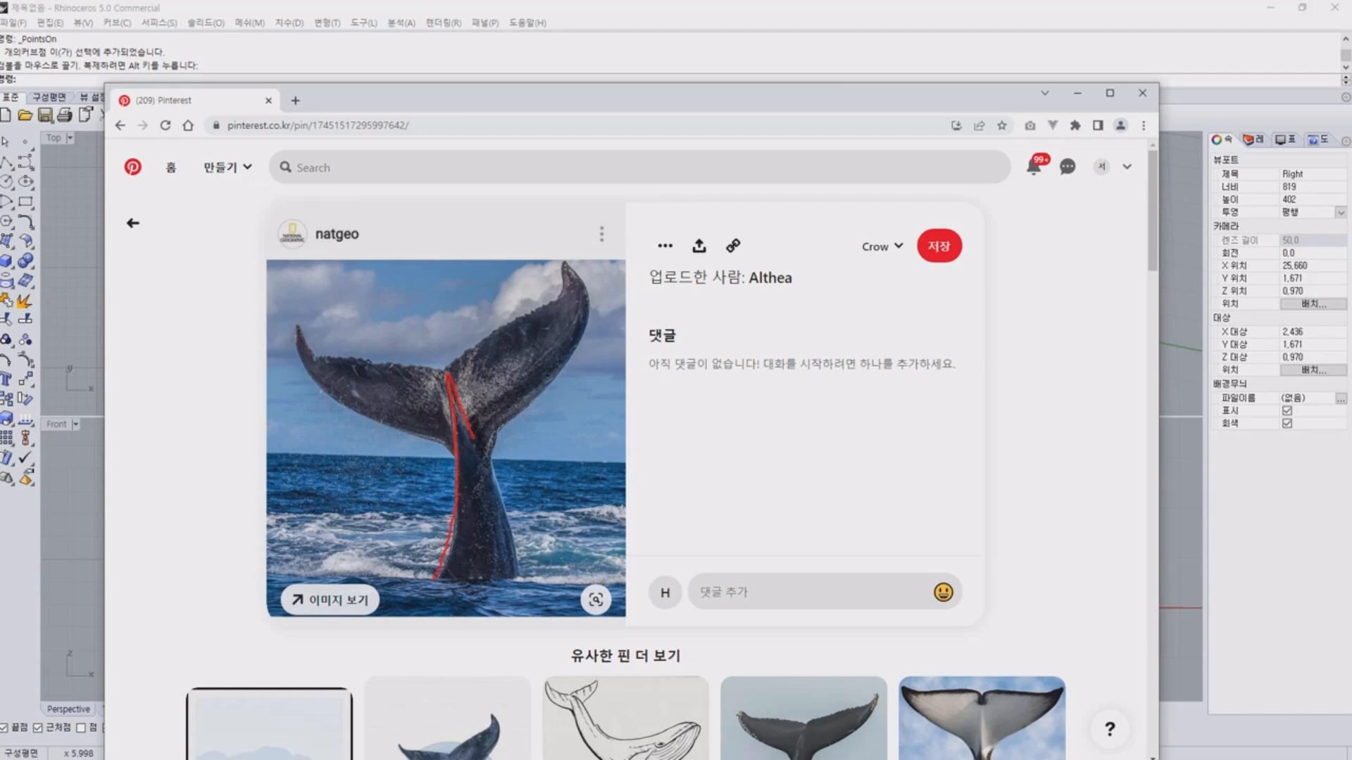
pyautogui.press('Escape')
# Open a similar whale tail photo, examine where the flukes meet the stem, and return to Rhinoceros.
pyautogui.scroll(-3, 809, 627)
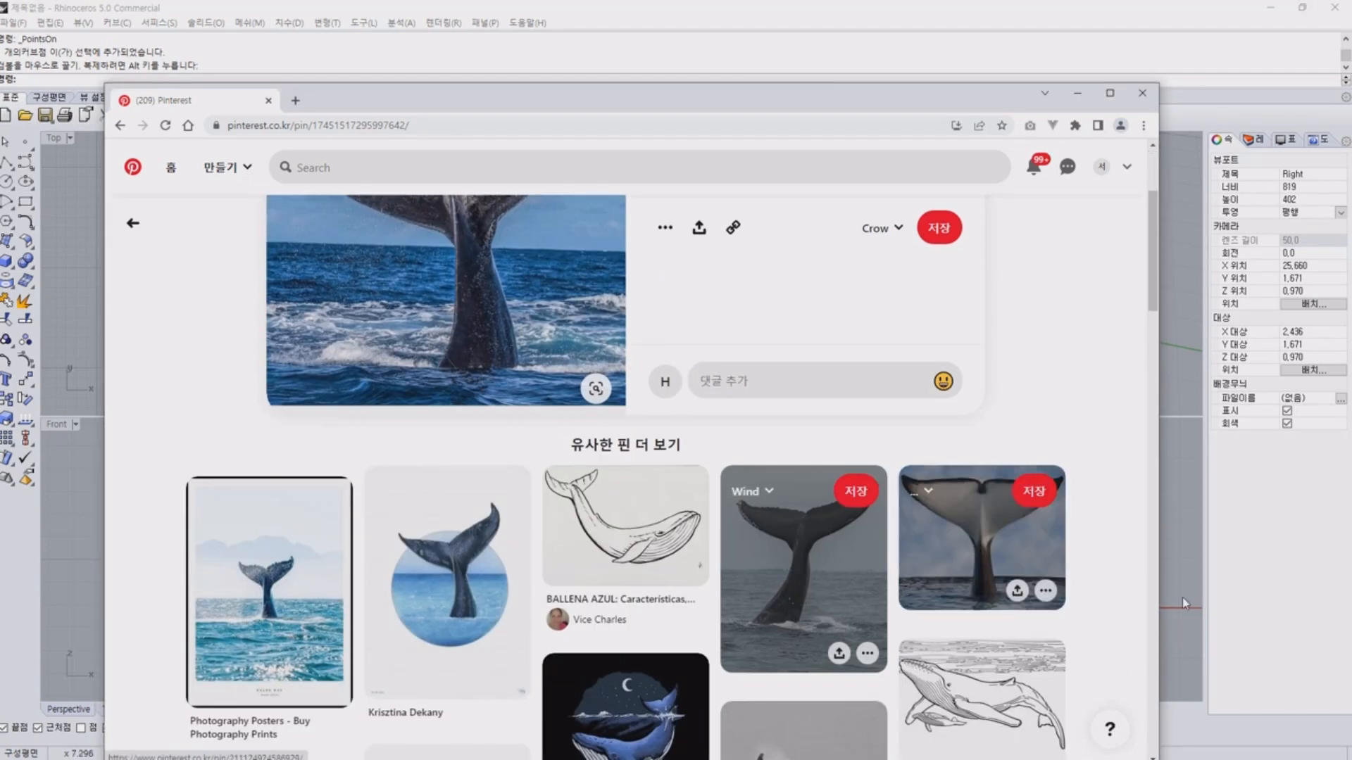
pyautogui.click(803, 556)
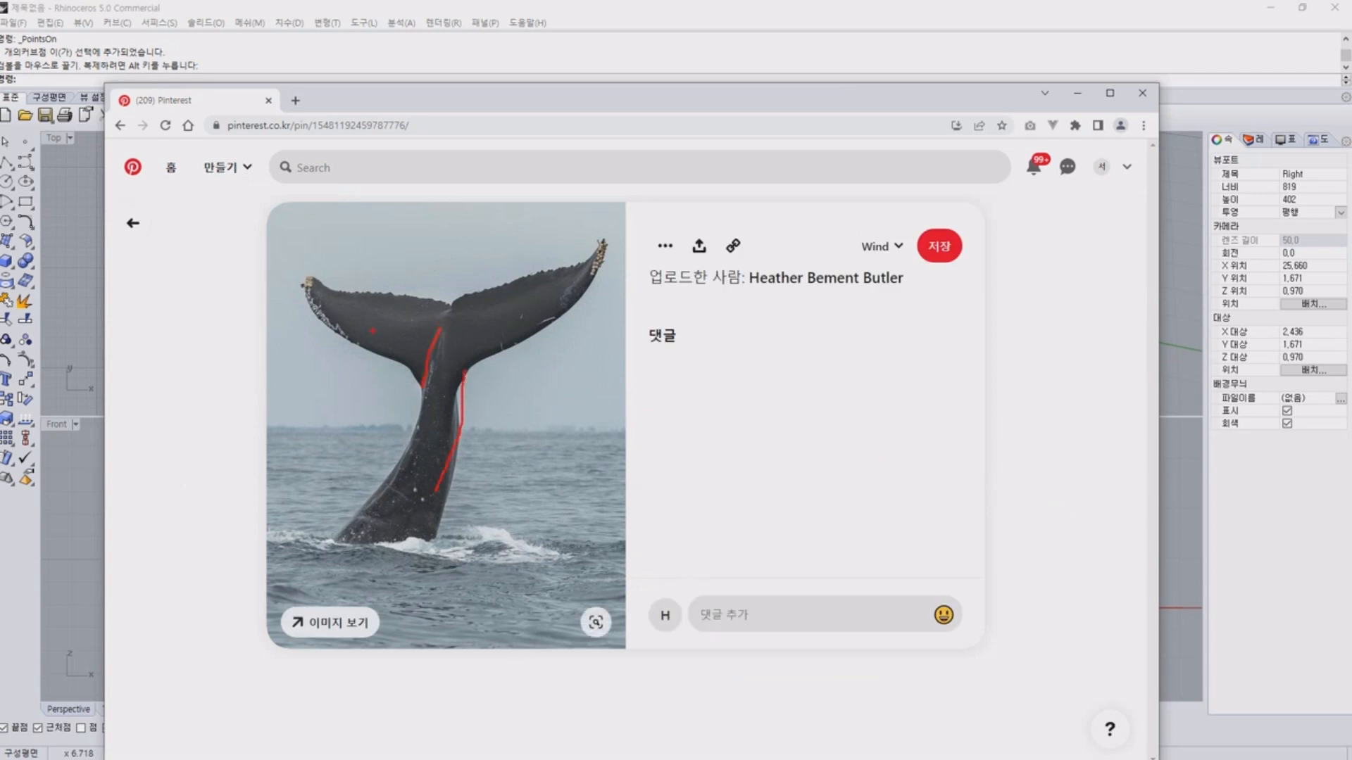
pyautogui.press('Escape')
pyautogui.click(1077, 92)
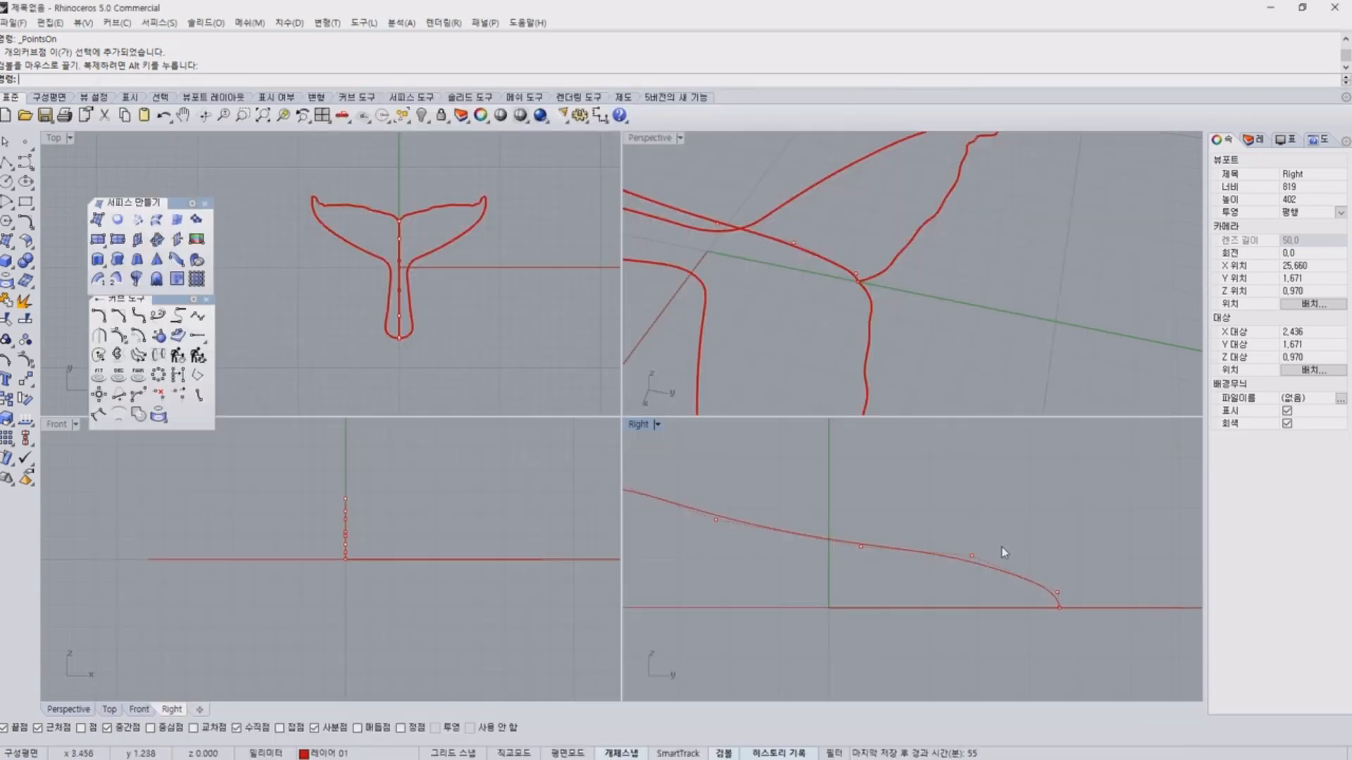
# Lower the central profile curve's hump over the stem in the side view by moving its control points down.
pyautogui.moveTo(1001, 547); pyautogui.dragTo(1032, 539, button='right')
pyautogui.moveTo(928, 336); pyautogui.dragTo(973, 266, button='right')
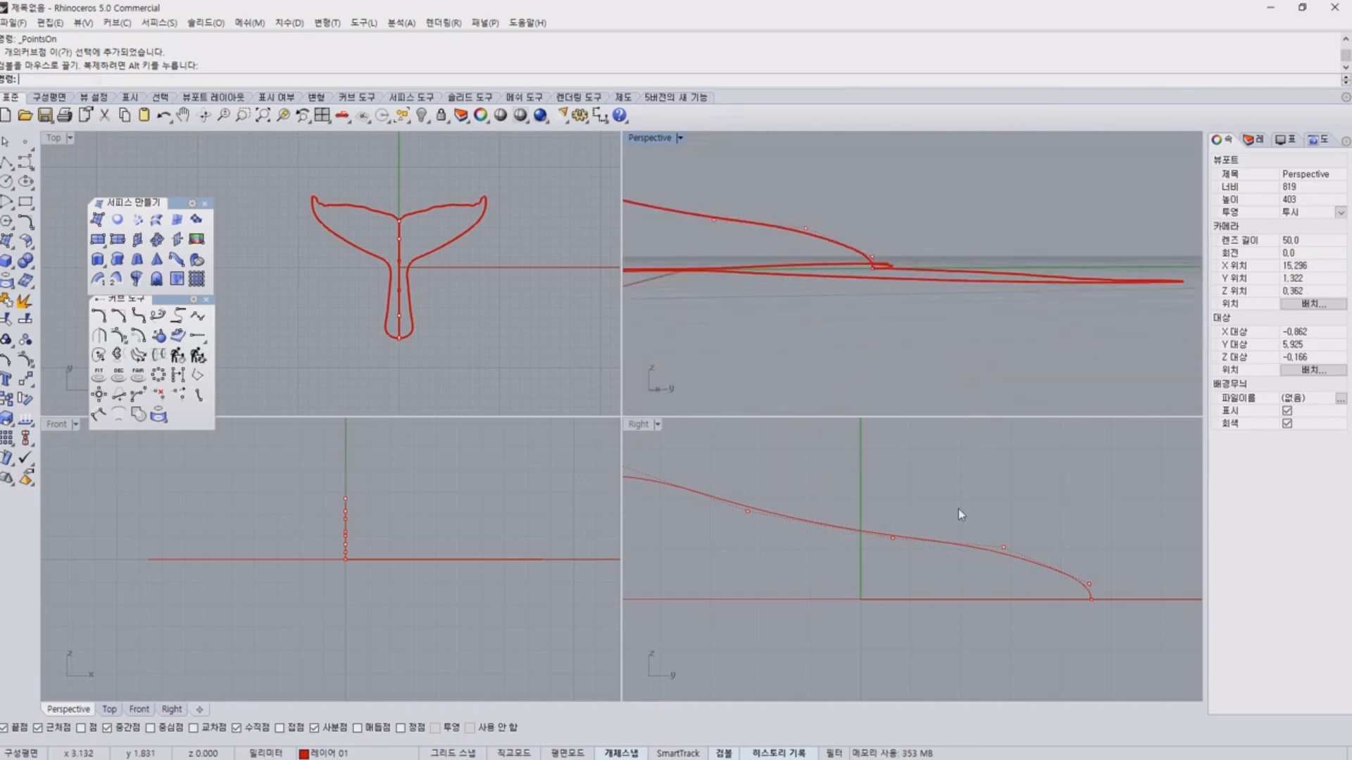
pyautogui.scroll(-6, 761, 496)
pyautogui.moveTo(762, 496); pyautogui.dragTo(882, 520, button='right')
pyautogui.scroll(2, 796, 497)
pyautogui.moveTo(784, 489); pyautogui.dragTo(832, 521)
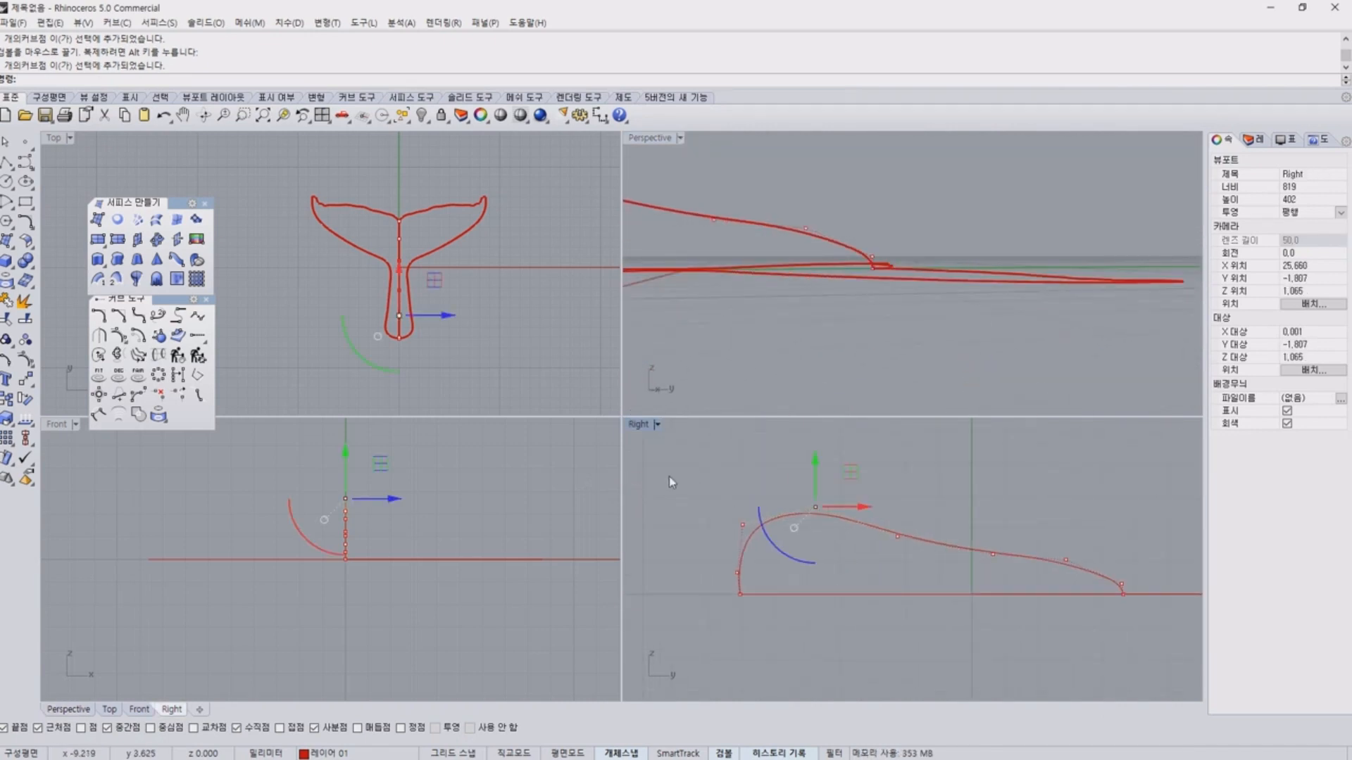
pyautogui.keyDown('shift'); pyautogui.moveTo(703, 461); pyautogui.dragTo(785, 496); pyautogui.keyUp('shift')
pyautogui.click(795, 471)
pyautogui.moveTo(826, 545); pyautogui.dragTo(827, 546)
pyautogui.moveTo(815, 493); pyautogui.dragTo(815, 486)
# Adjust the profile curve's control points at the stem end to refine the rounding, and turn the control points off.
pyautogui.scroll(8, 782, 549)
pyautogui.moveTo(730, 572); pyautogui.dragTo(744, 565, button='right')
pyautogui.moveTo(664, 522); pyautogui.dragTo(755, 570)
pyautogui.press('Escape')
pyautogui.press('Escape')
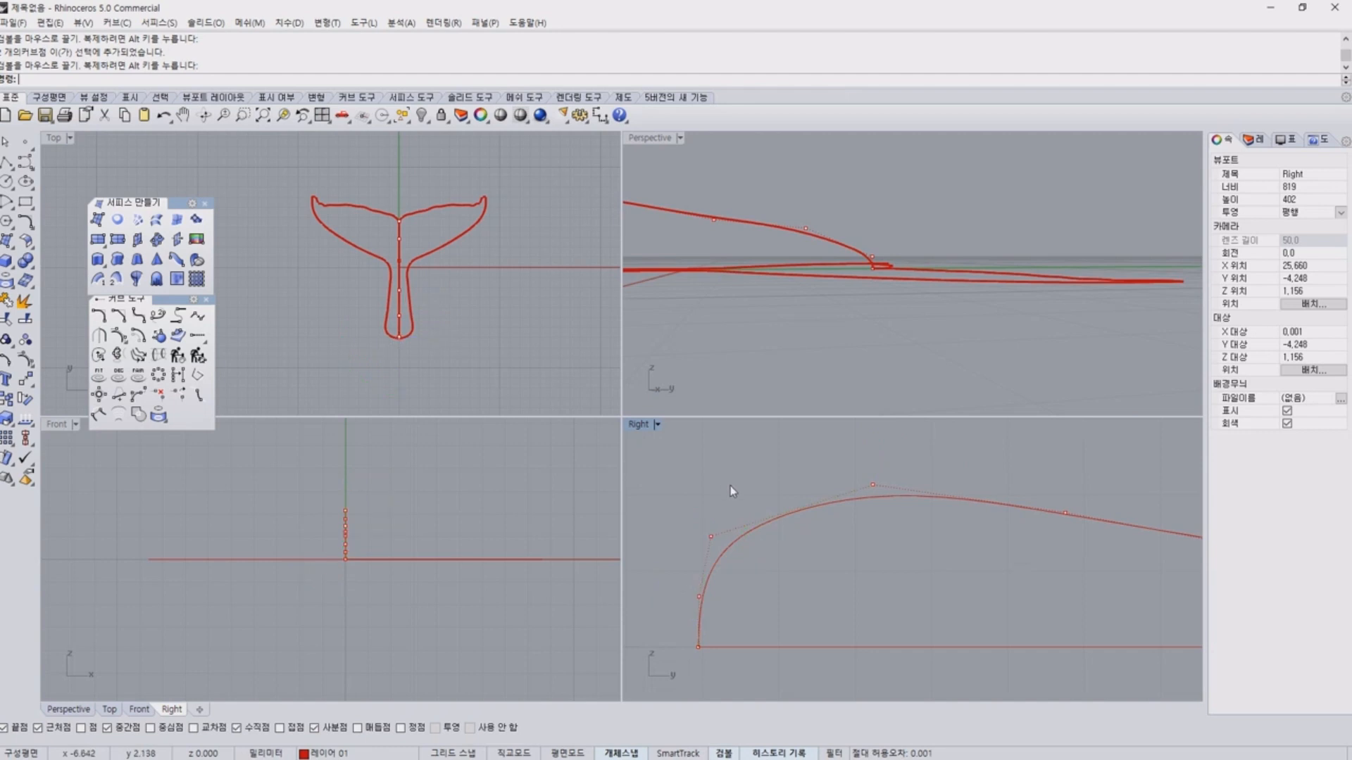
pyautogui.scroll(-6, 954, 497)
pyautogui.click(1033, 504)
pyautogui.click(1115, 469)
pyautogui.moveTo(1116, 469); pyautogui.dragTo(1013, 478, button='right')
pyautogui.scroll(-6, 1014, 480)
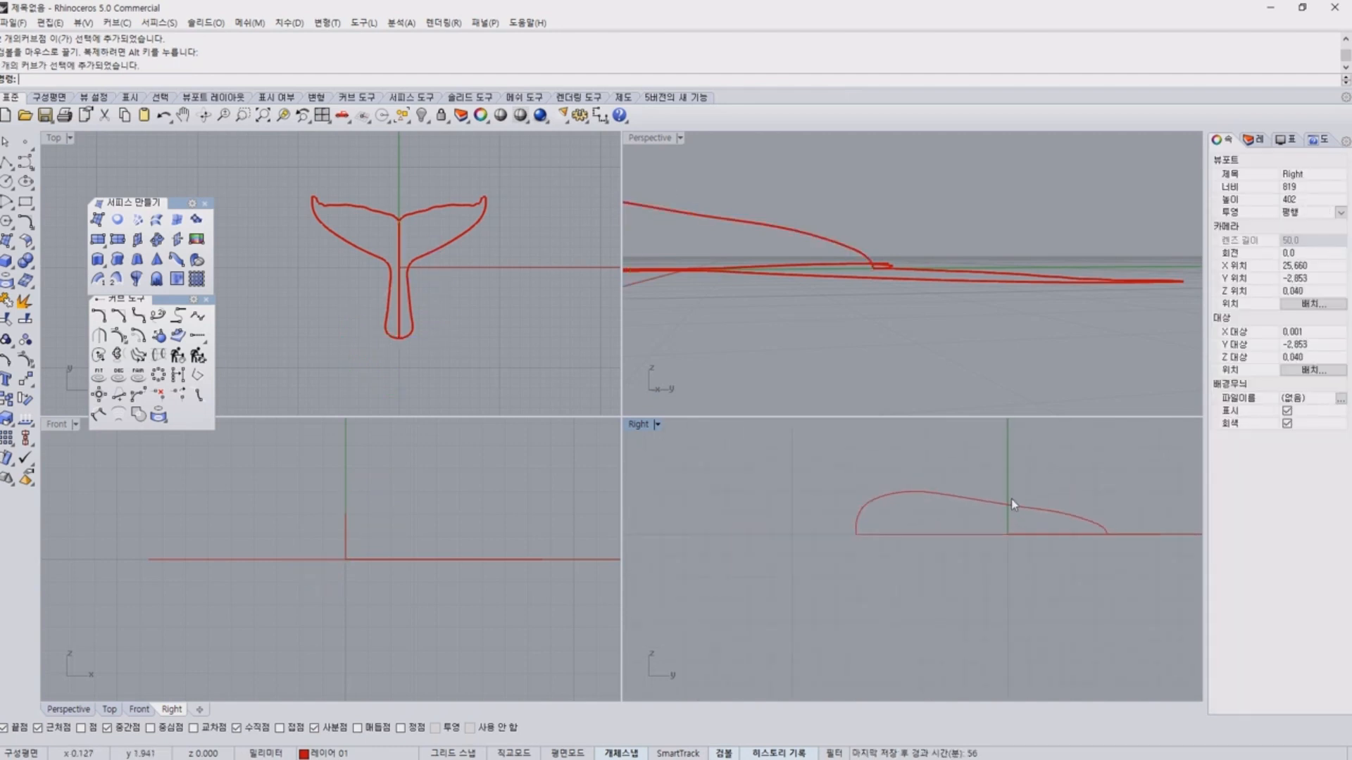
# Mirror a copy of the central profile curve to the underside, using a horizontal mirror line from the stem's end point in the side view.
pyautogui.click(1014, 504)
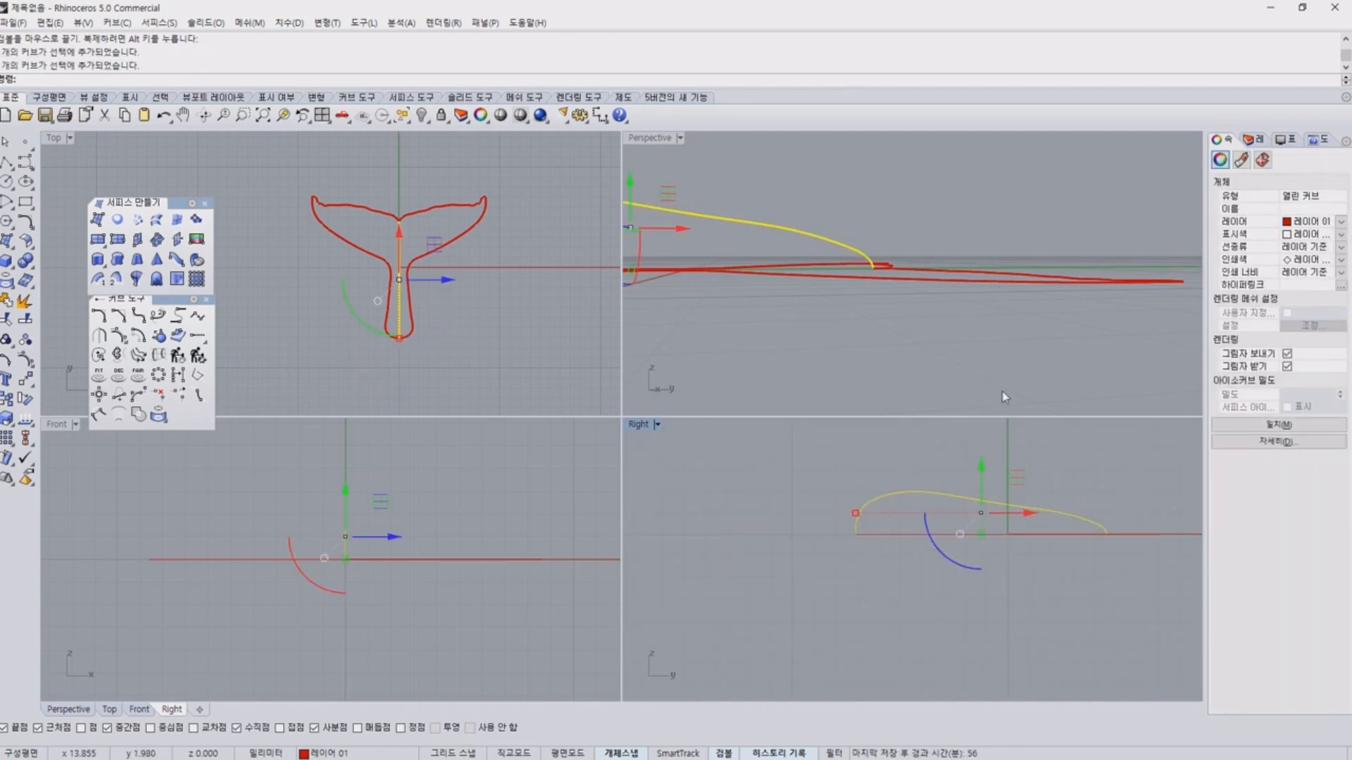
pyautogui.moveTo(1004, 396); pyautogui.dragTo(744, 288, button='right')
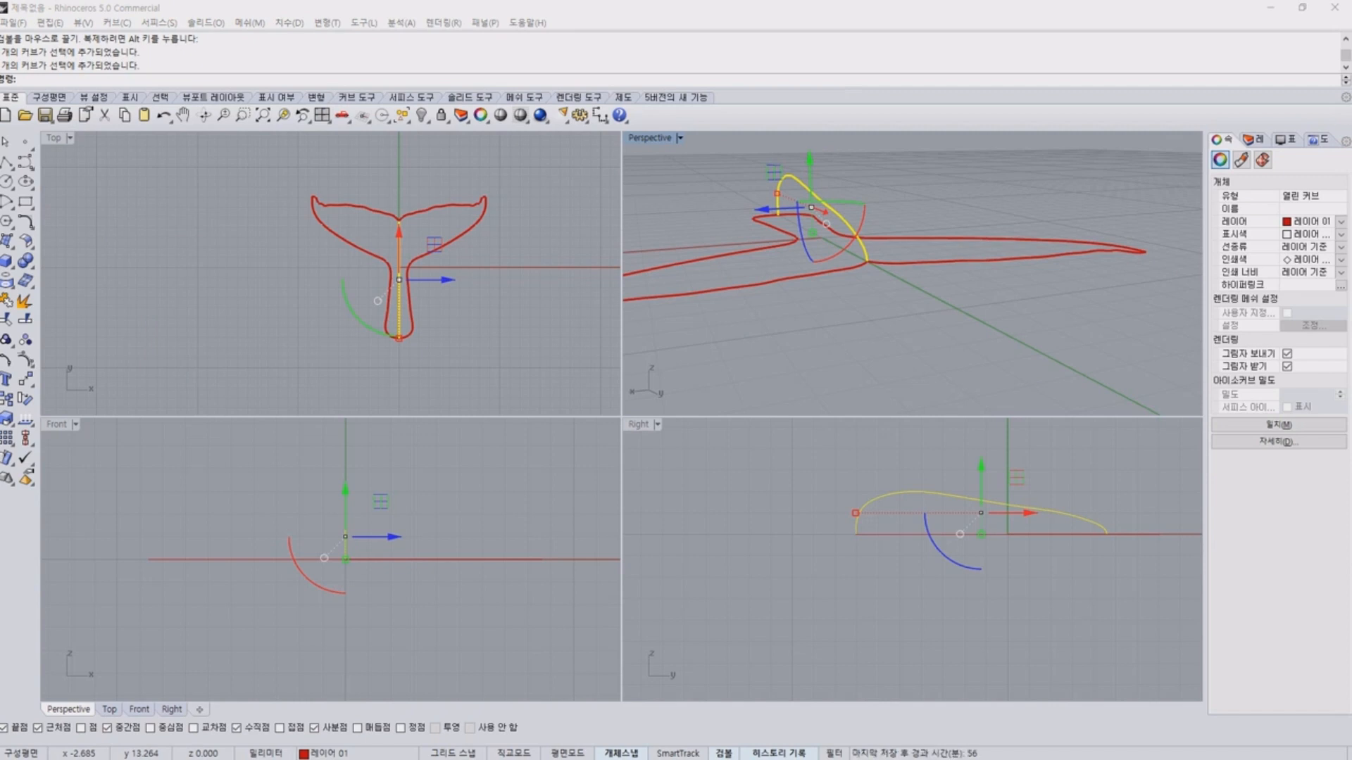
pyautogui.click(1007, 343)
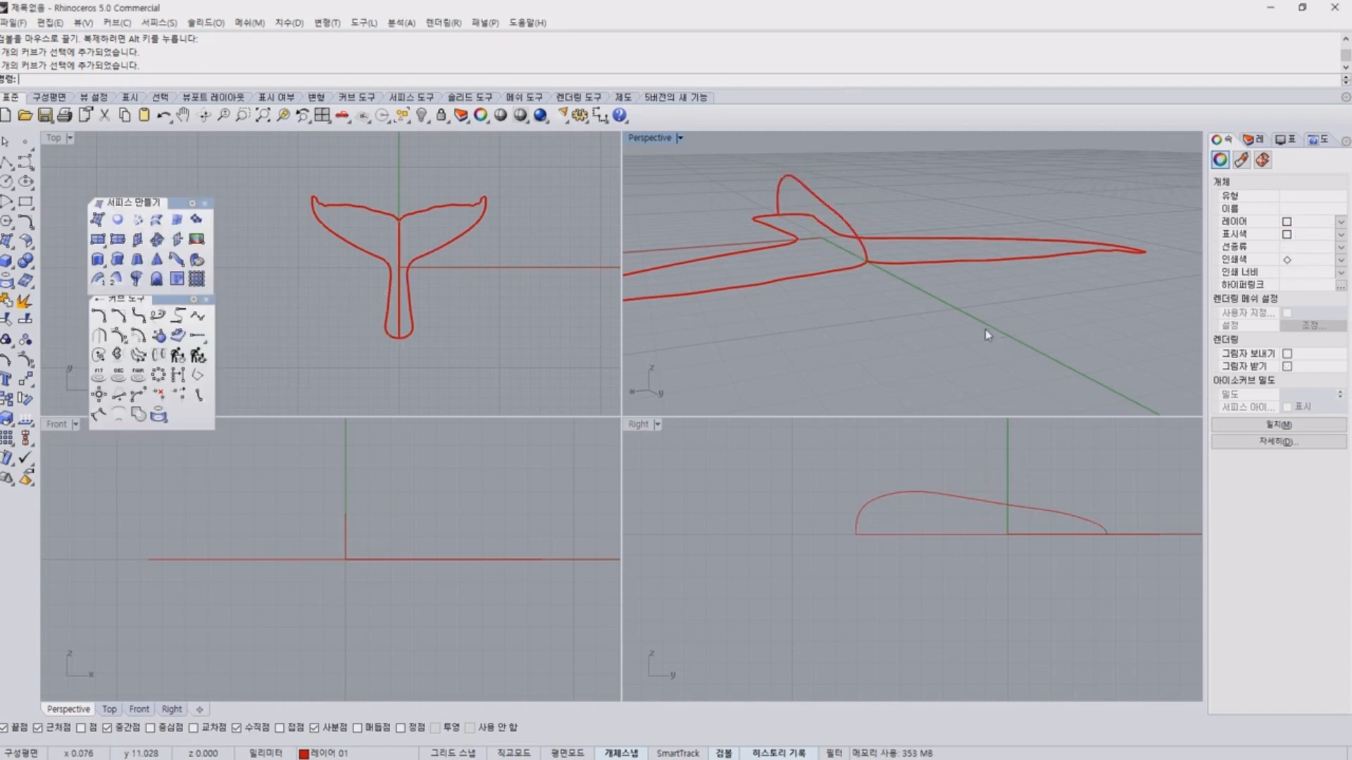
pyautogui.click(855, 219)
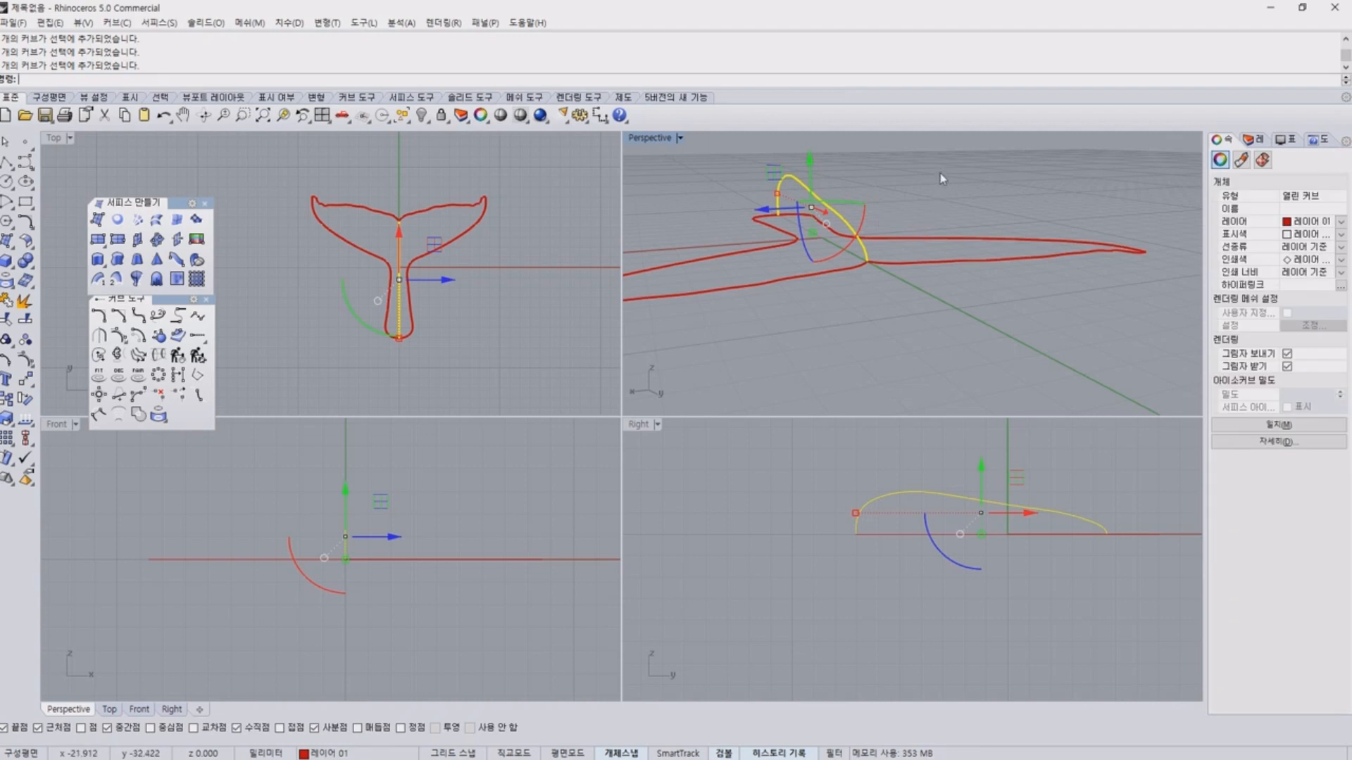
pyautogui.moveTo(944, 179); pyautogui.dragTo(1029, 269, button='right')
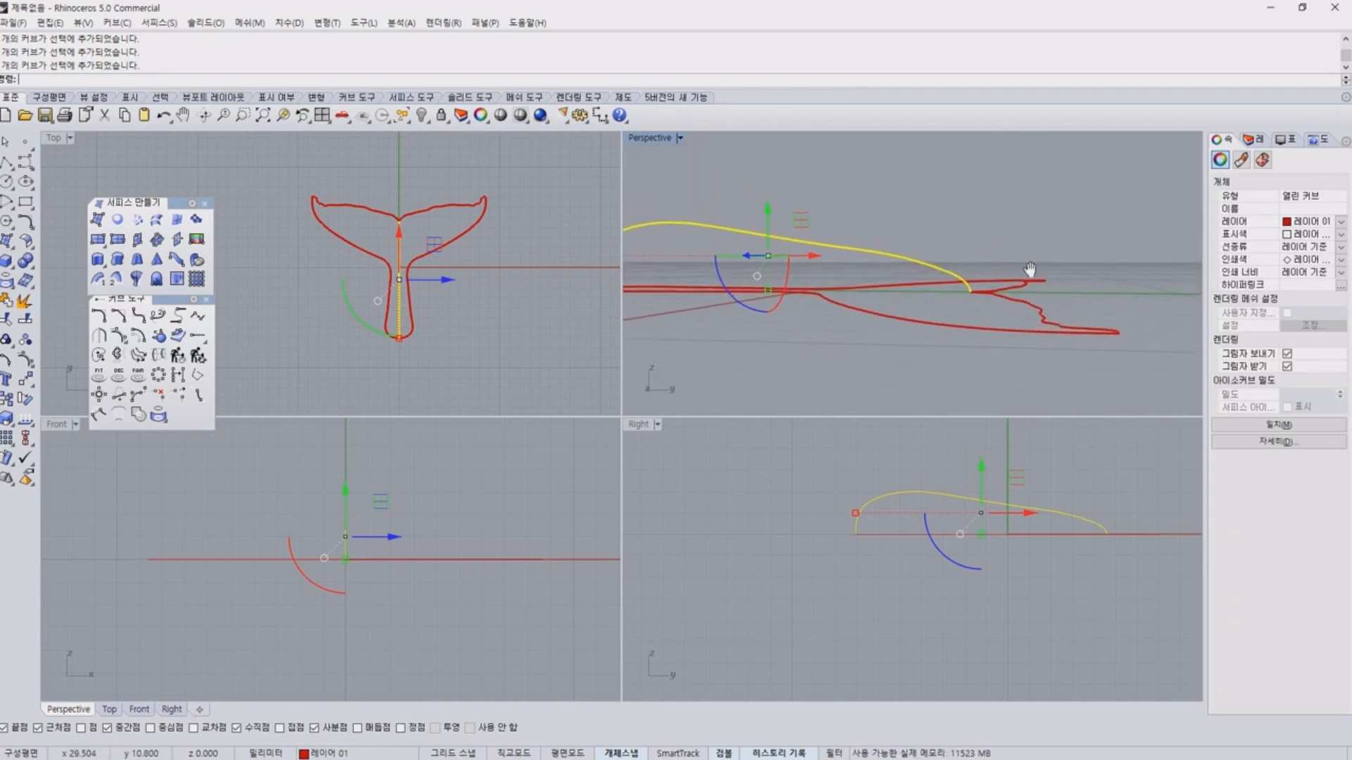
pyautogui.moveTo(770, 366); pyautogui.dragTo(743, 359, button='right')
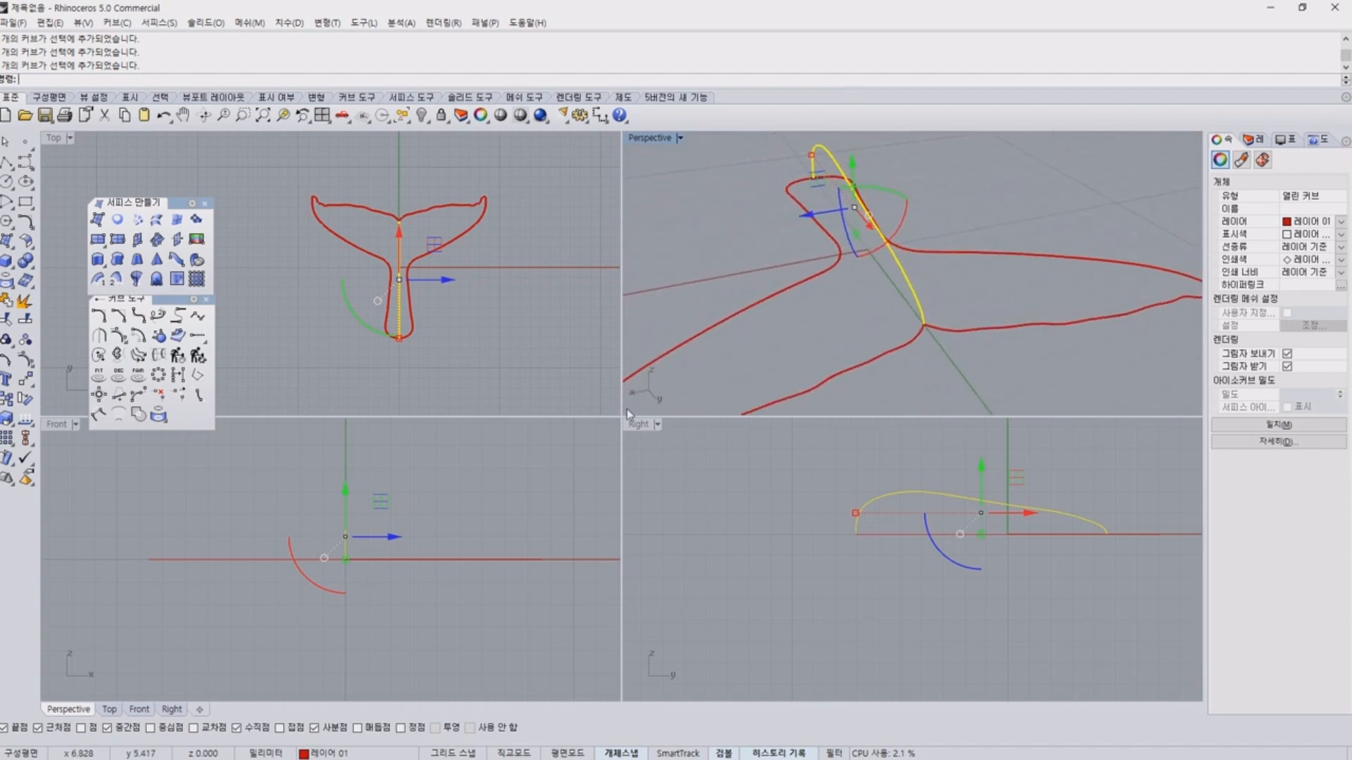
pyautogui.click(25, 379)
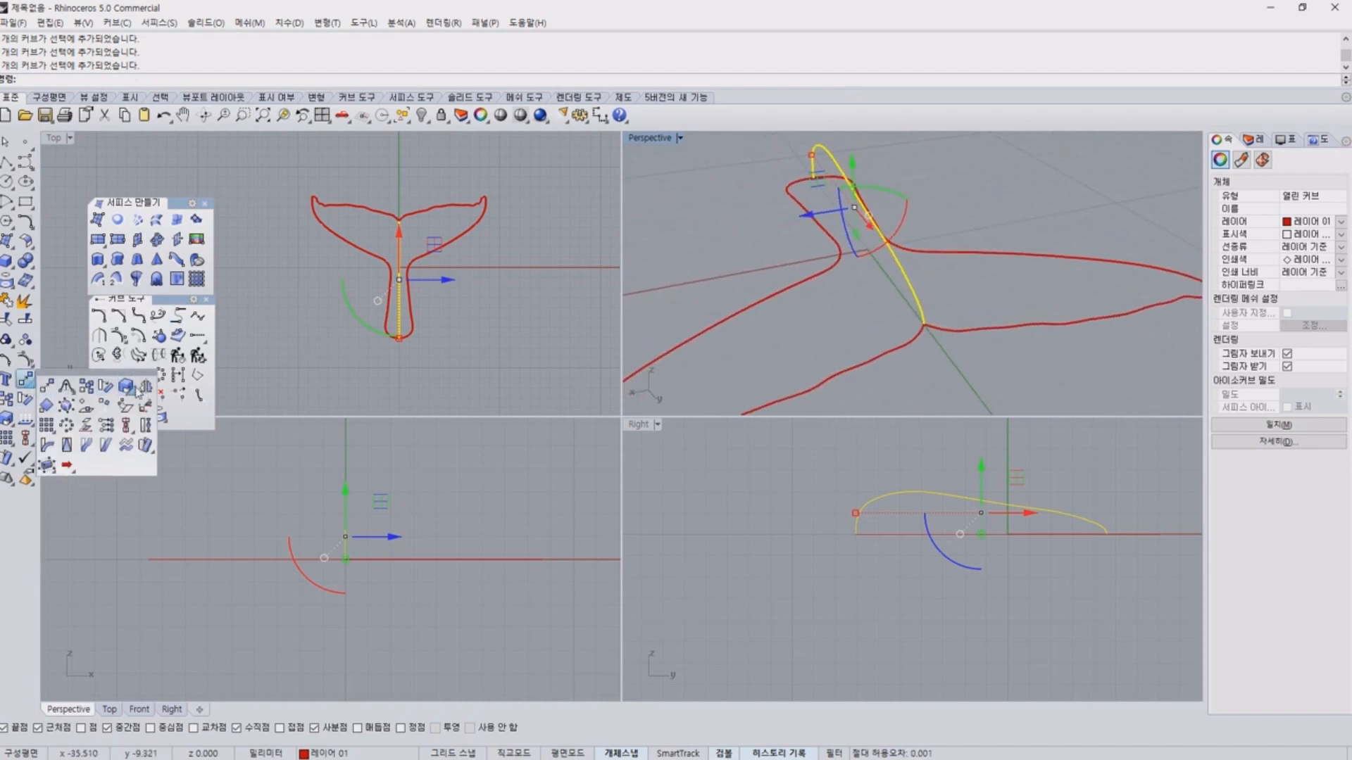
pyautogui.click(140, 389)
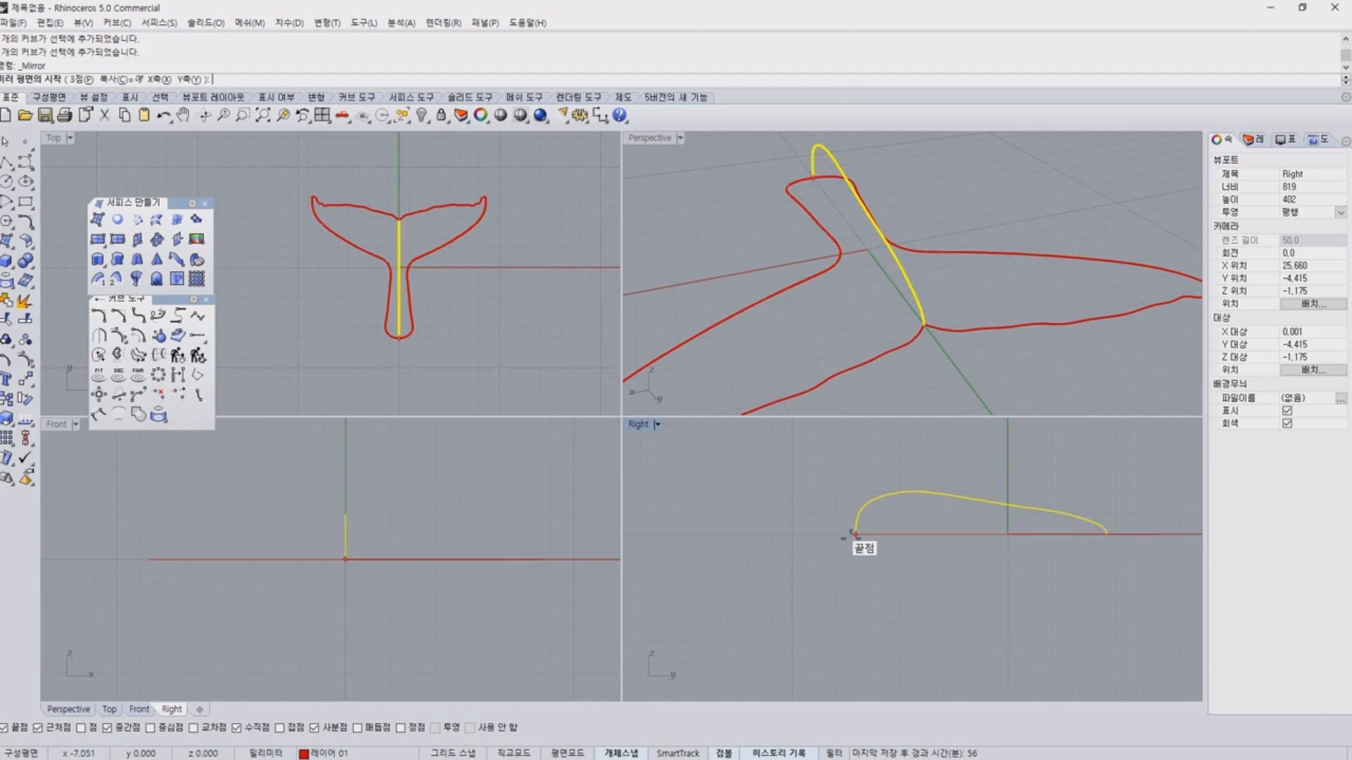
pyautogui.click(855, 534)
pyautogui.click(1164, 519)
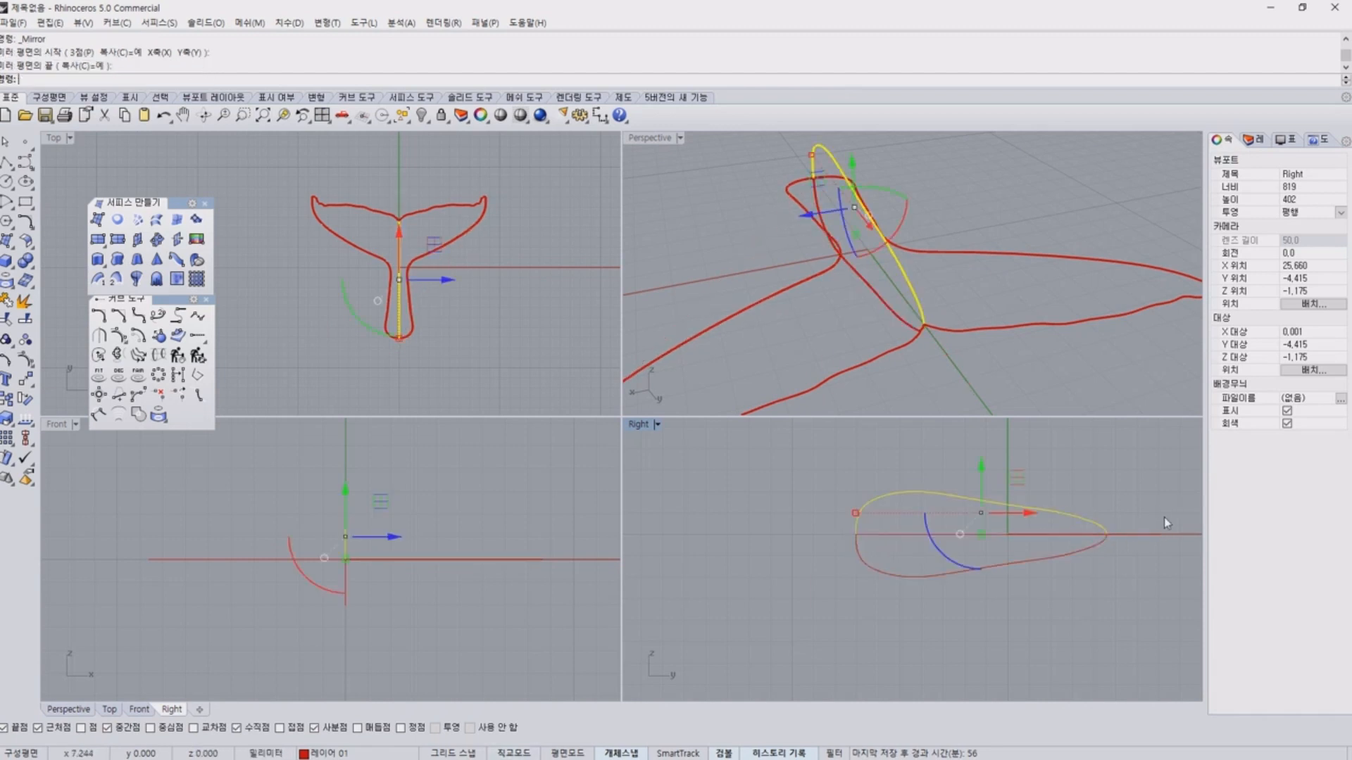
# Examine the mirrored profile curves and the fluke outline in perspective to plan a middle curve along the fluke.
pyautogui.click(1106, 381)
pyautogui.moveTo(1107, 381); pyautogui.dragTo(810, 352, button='right')
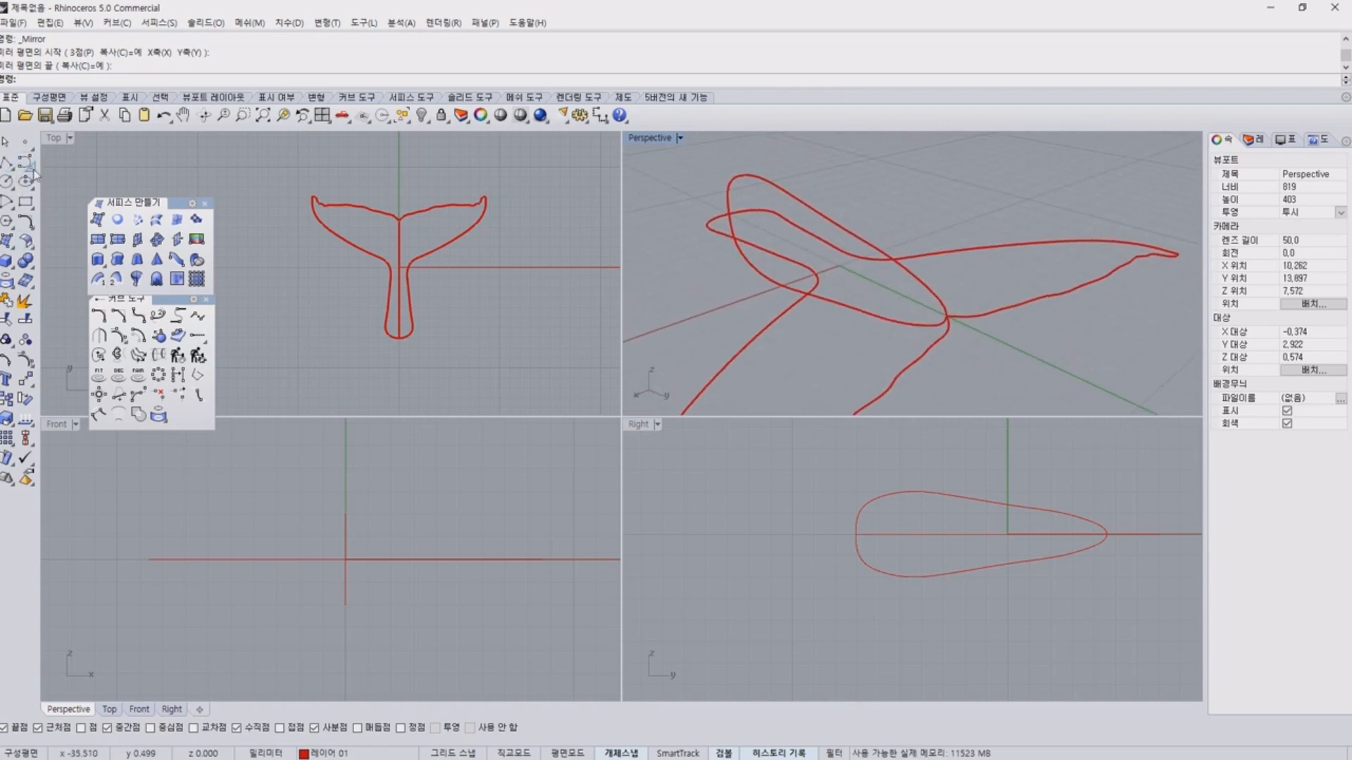
pyautogui.moveTo(900, 221); pyautogui.dragTo(901, 261, button='right')
pyautogui.scroll(-4, 902, 261)
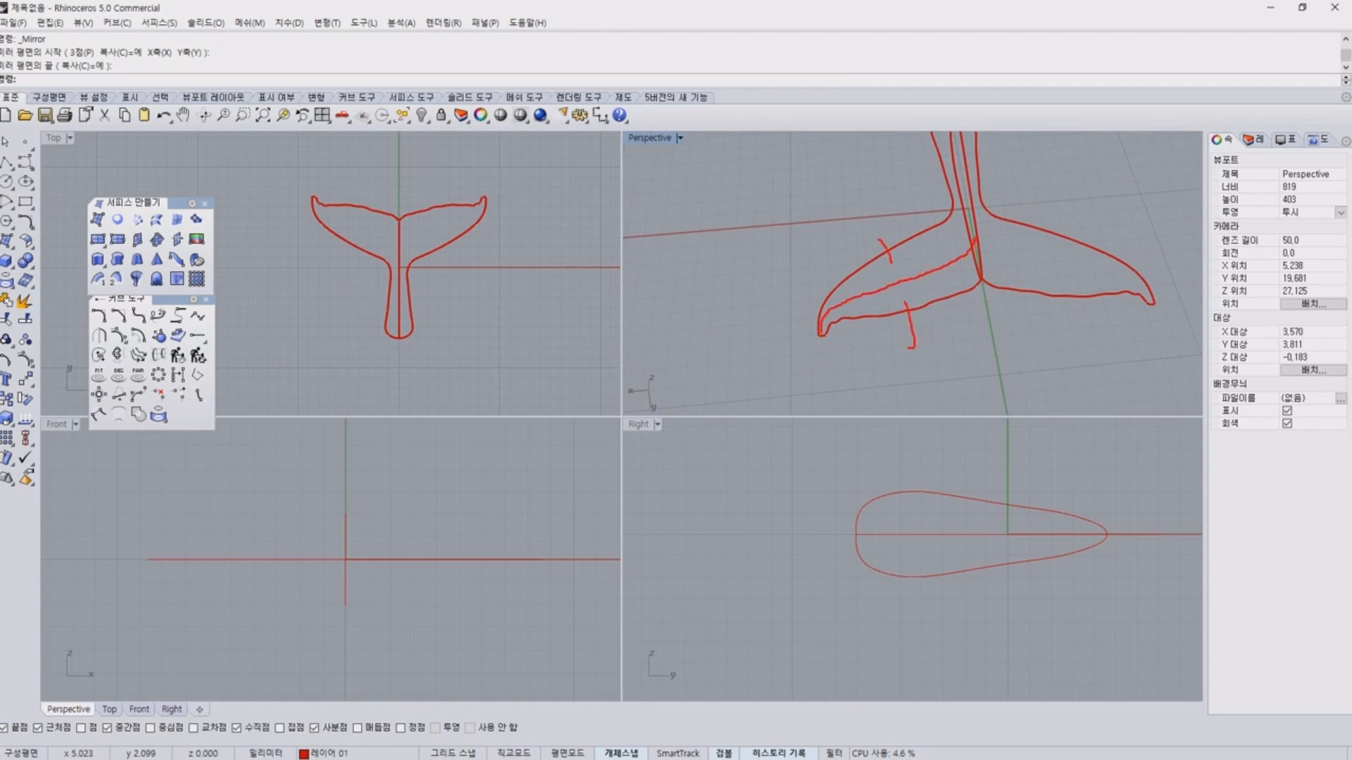
pyautogui.press('Escape')
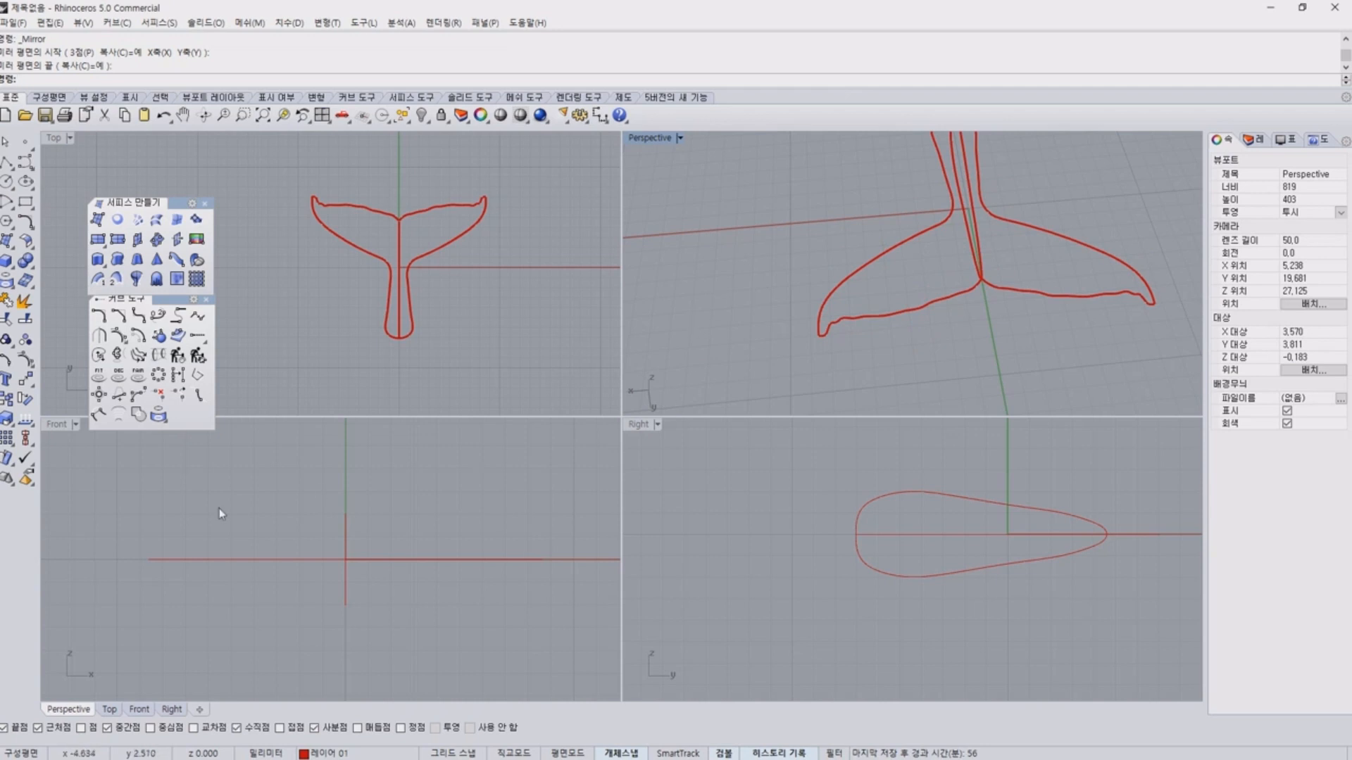
# Try to create one tween curve between a fluke's leading-edge and trailing-edge curves, using the refit match method.
pyautogui.click(125, 423)
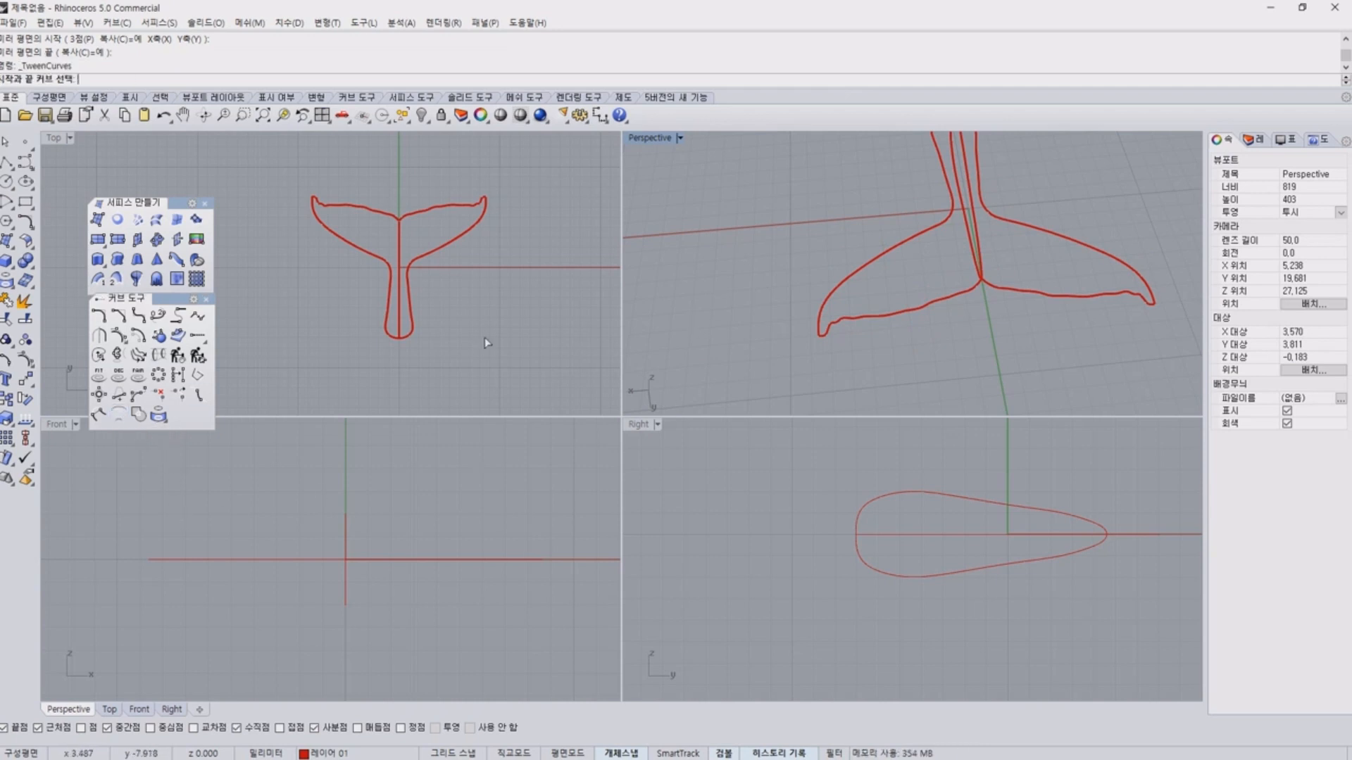
pyautogui.moveTo(141, 298); pyautogui.dragTo(268, 163)
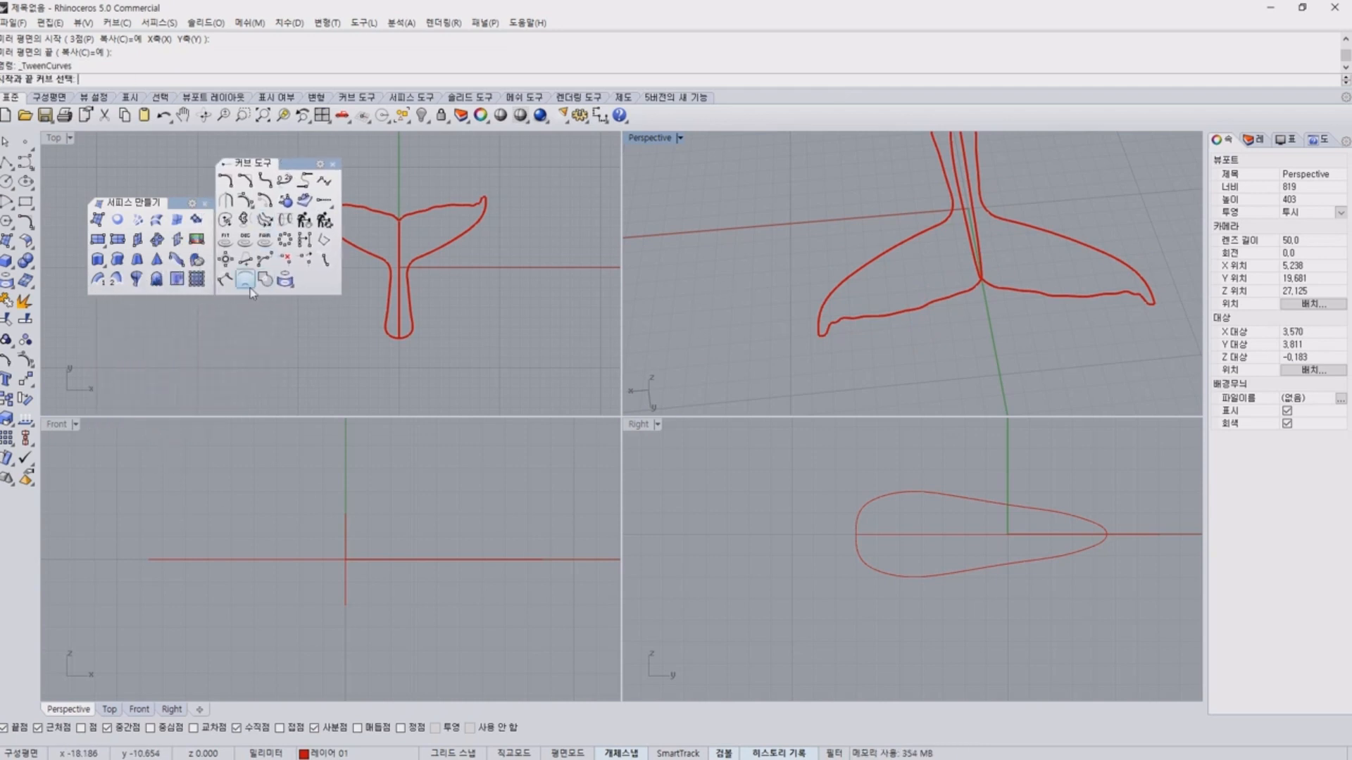
pyautogui.hotkey('ctrl', '1')
pyautogui.click(251, 310)
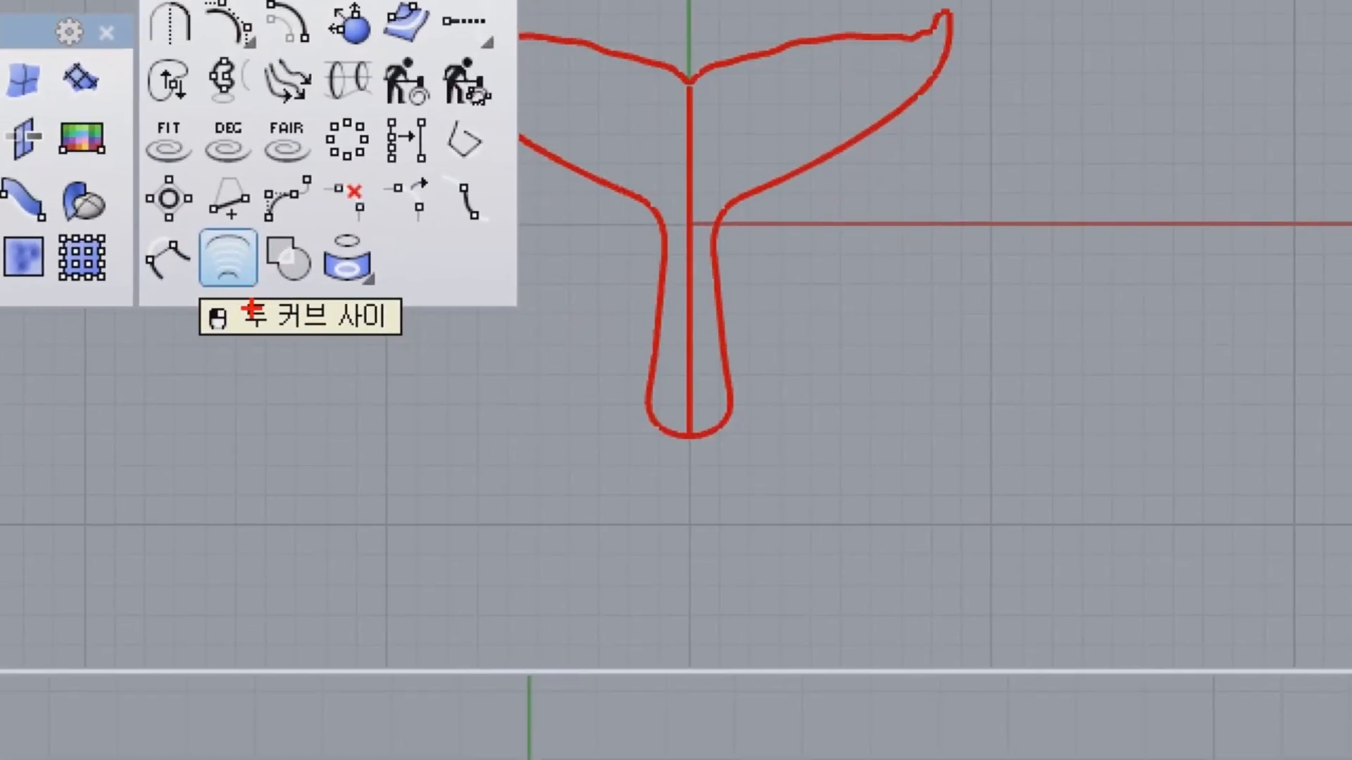
pyautogui.moveTo(252, 309); pyautogui.dragTo(278, 318)
pyautogui.click(902, 315)
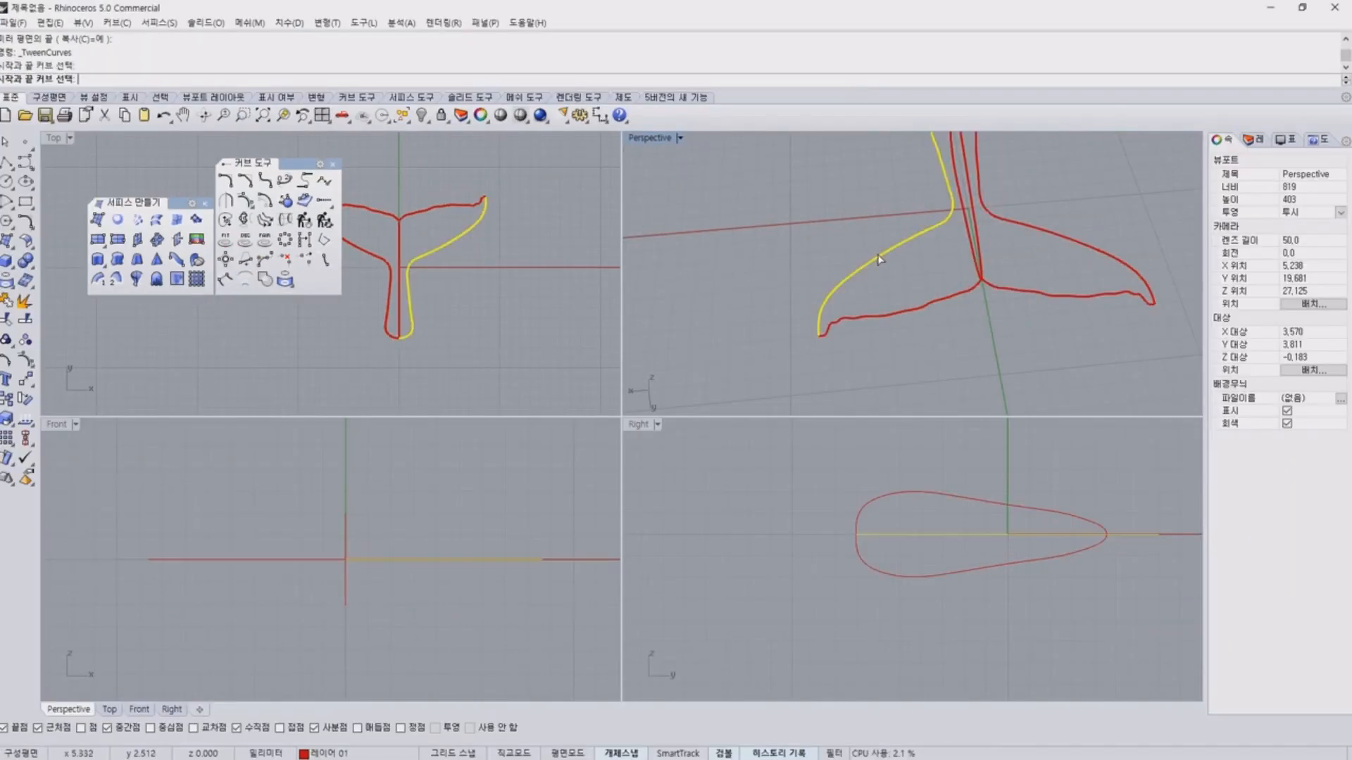
pyautogui.click(981, 279)
pyautogui.moveTo(1041, 265); pyautogui.dragTo(908, 257, button='right')
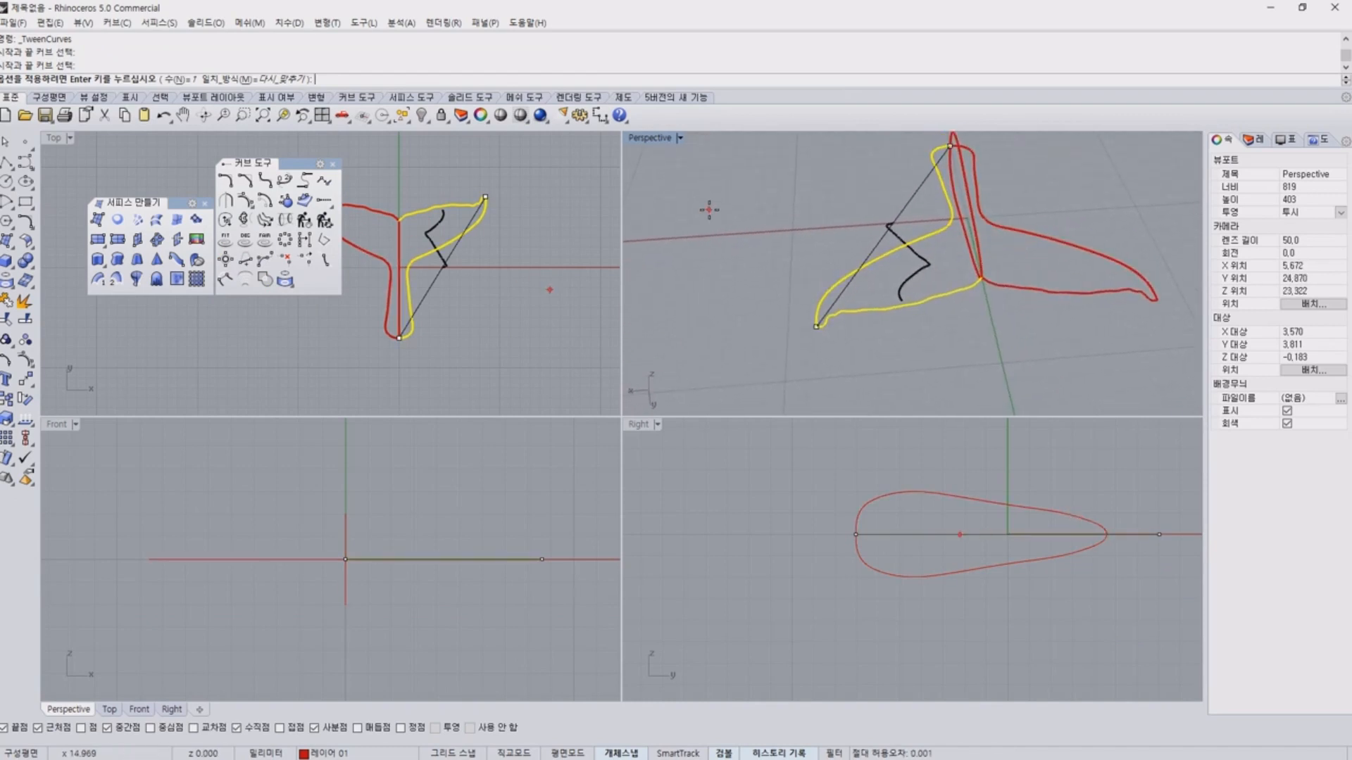
pyautogui.press('Return')
# Compare the tween curve with the two edge curves it was made from, and delete it.
pyautogui.moveTo(808, 231); pyautogui.dragTo(923, 238, button='right')
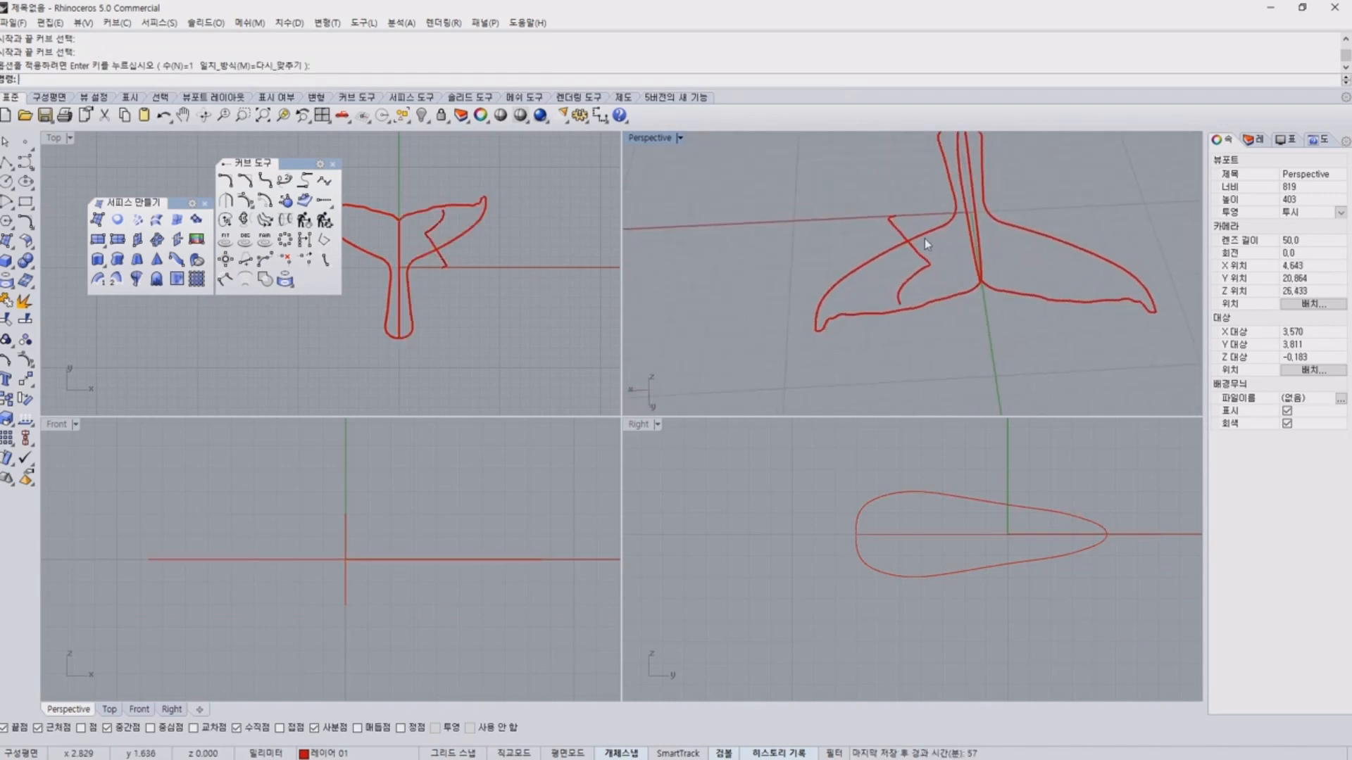
pyautogui.moveTo(815, 325); pyautogui.dragTo(936, 217)
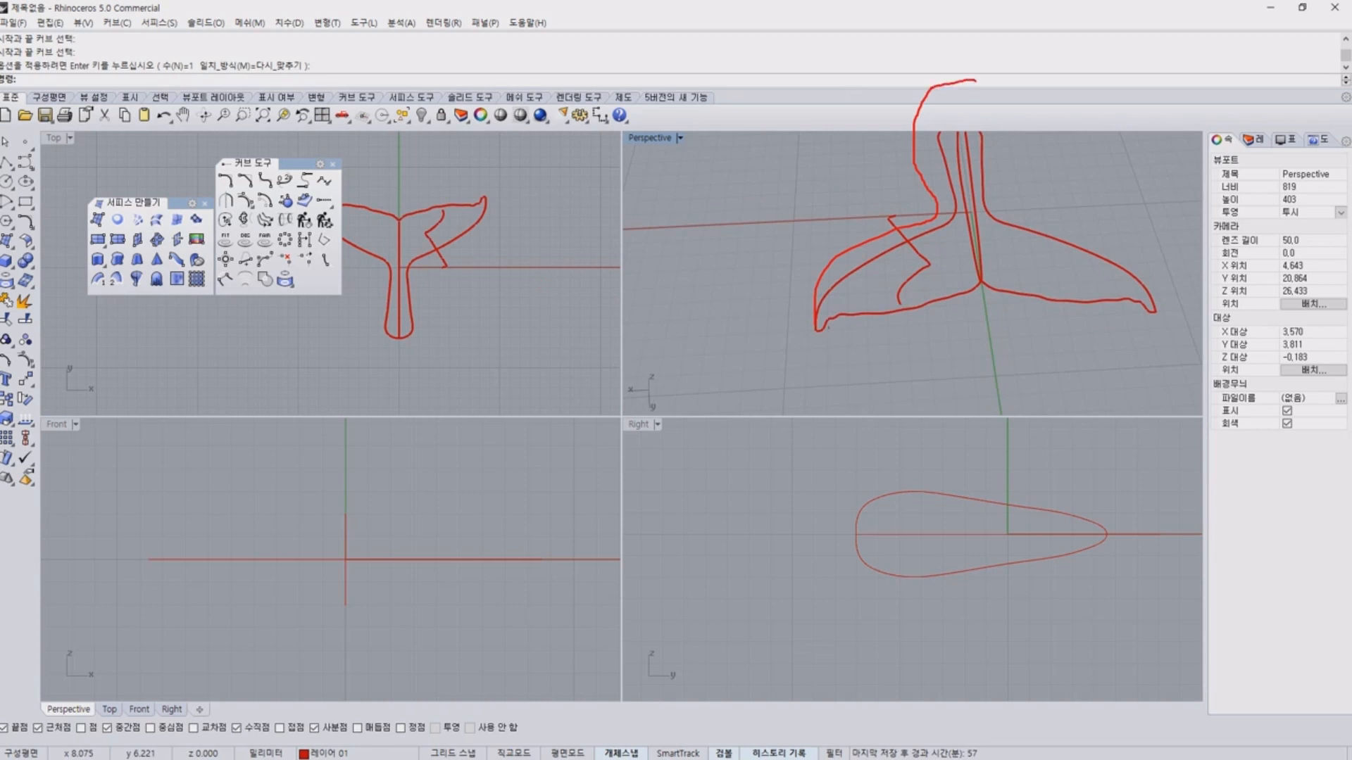
pyautogui.moveTo(859, 311); pyautogui.dragTo(1023, 271)
pyautogui.moveTo(860, 301)
pyautogui.mouseDown()
pyautogui.moveTo(952, 252)
pyautogui.moveTo(965, 112)
pyautogui.mouseUp()
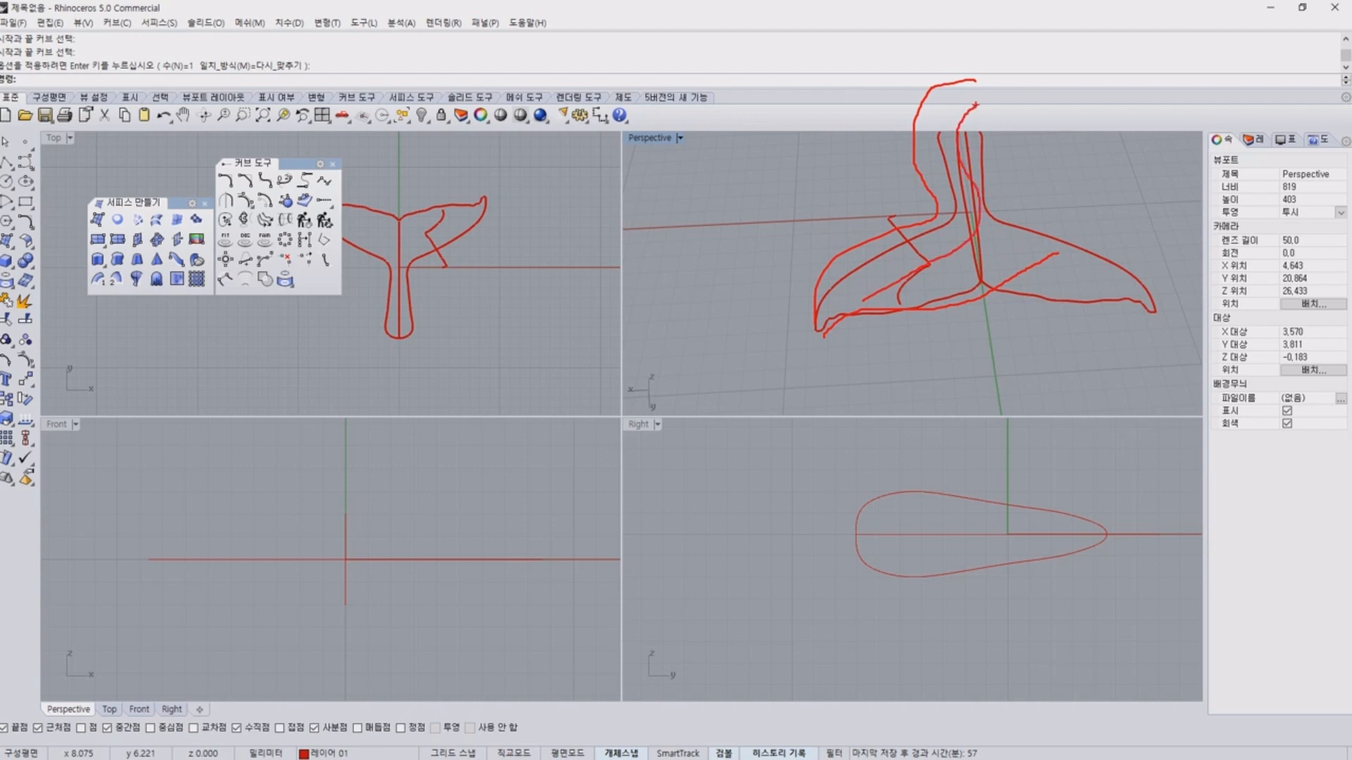
pyautogui.press('Escape')
pyautogui.click(915, 266)
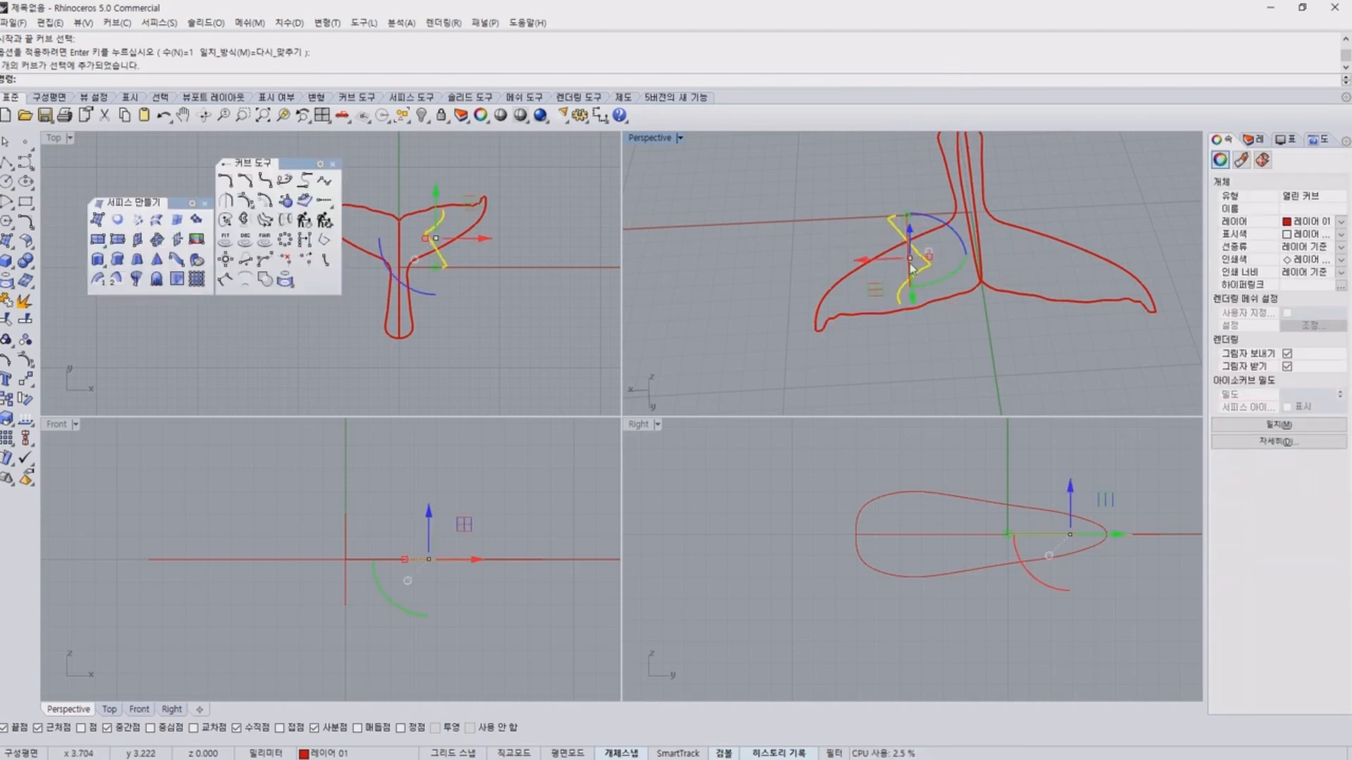
pyautogui.press('Delete')
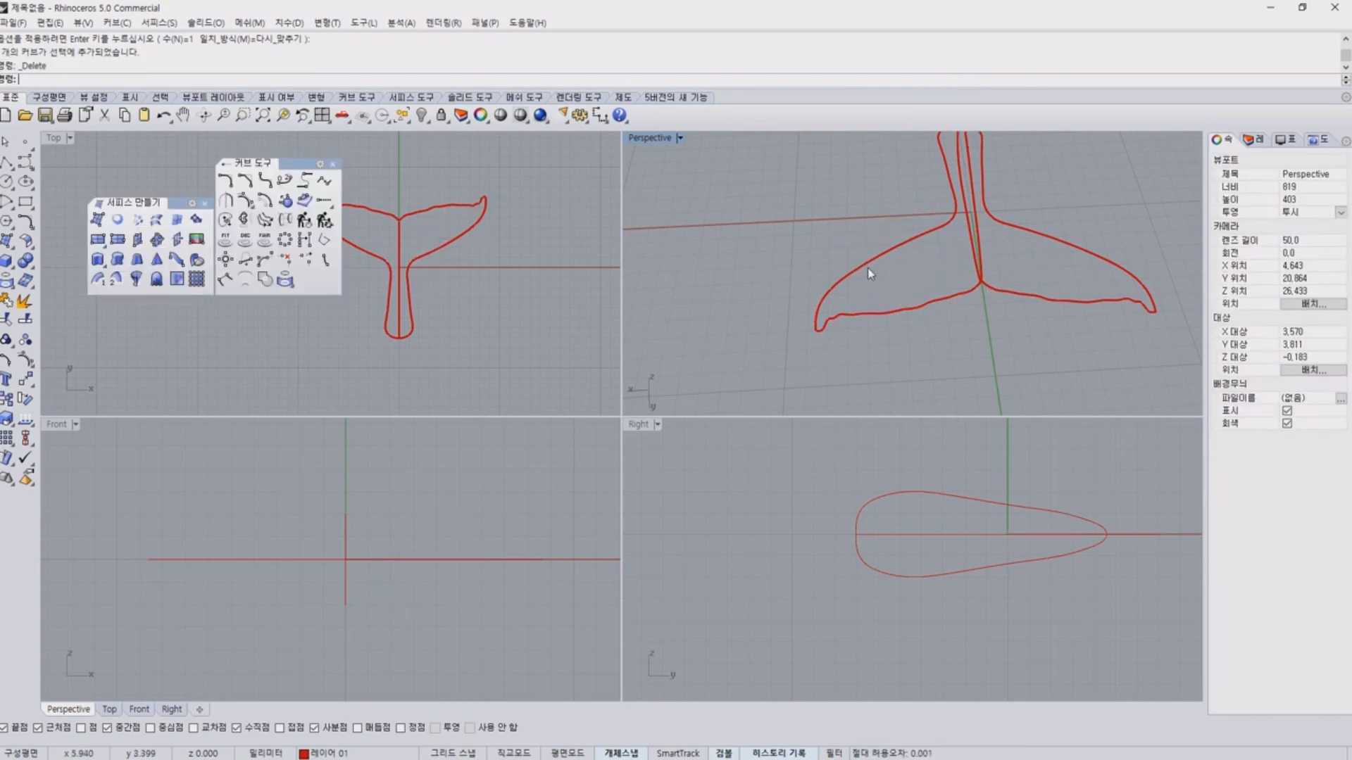
# Try to draw an interpolated curve in the top view from the left fluke's tip through its middle to the central profile, with Project snapping.
pyautogui.click(30, 169)
pyautogui.click(65, 173)
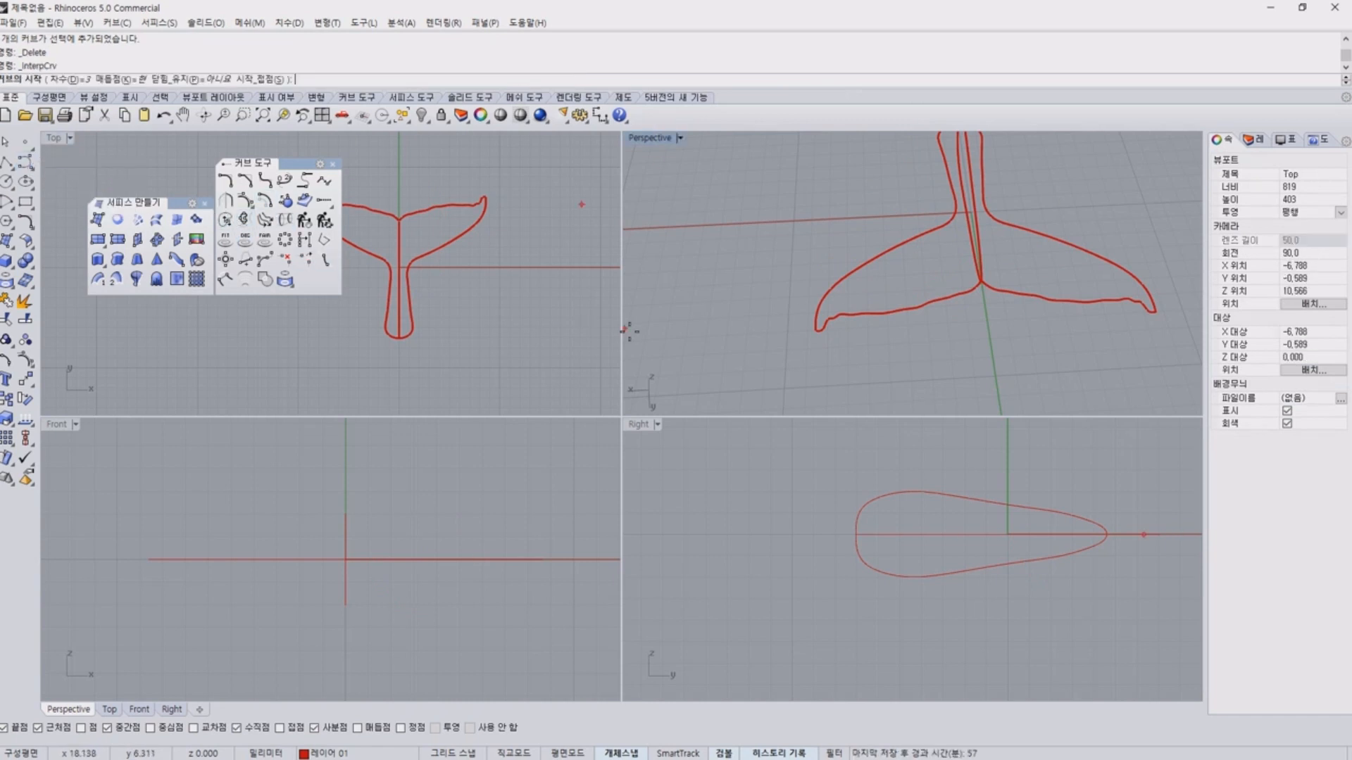
pyautogui.scroll(6, 852, 336)
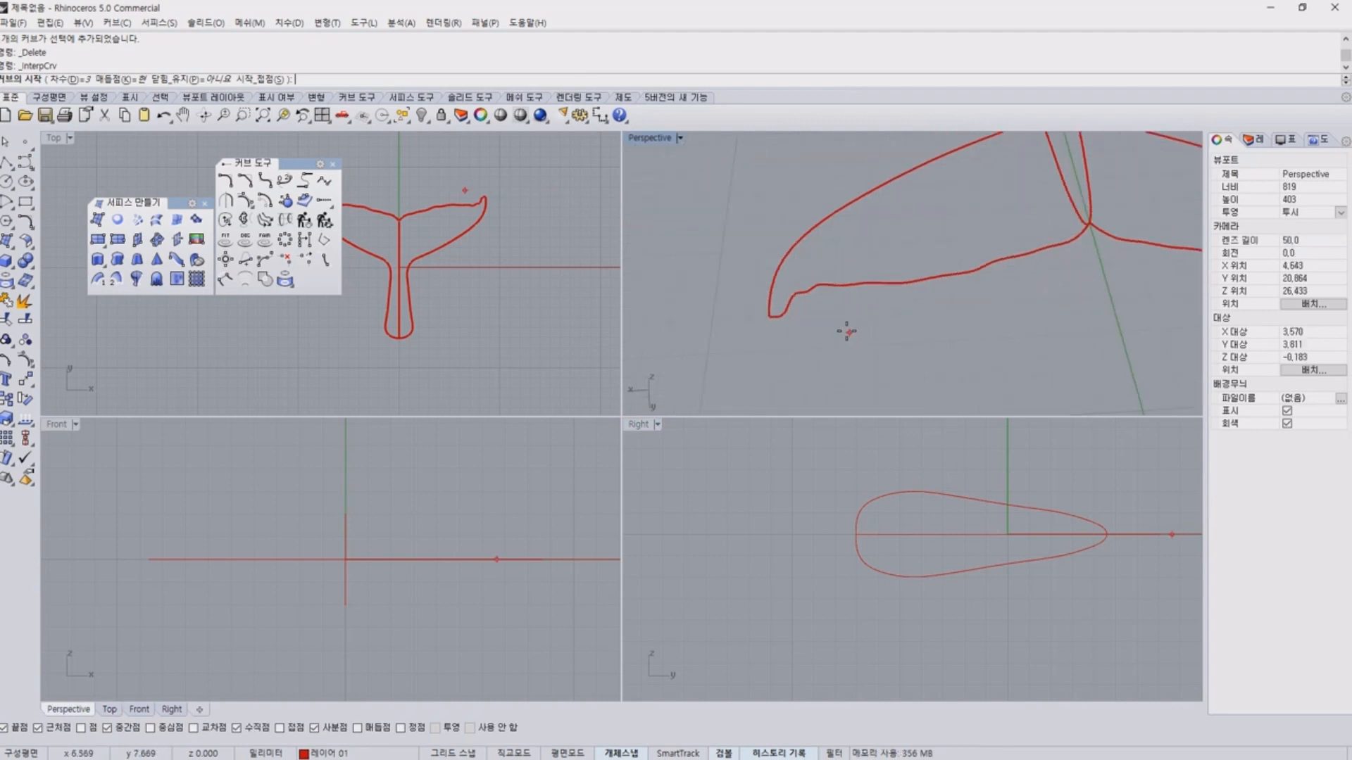
pyautogui.moveTo(848, 332); pyautogui.dragTo(854, 356, button='right')
pyautogui.scroll(6, 447, 220)
pyautogui.moveTo(443, 221); pyautogui.dragTo(441, 190, button='right')
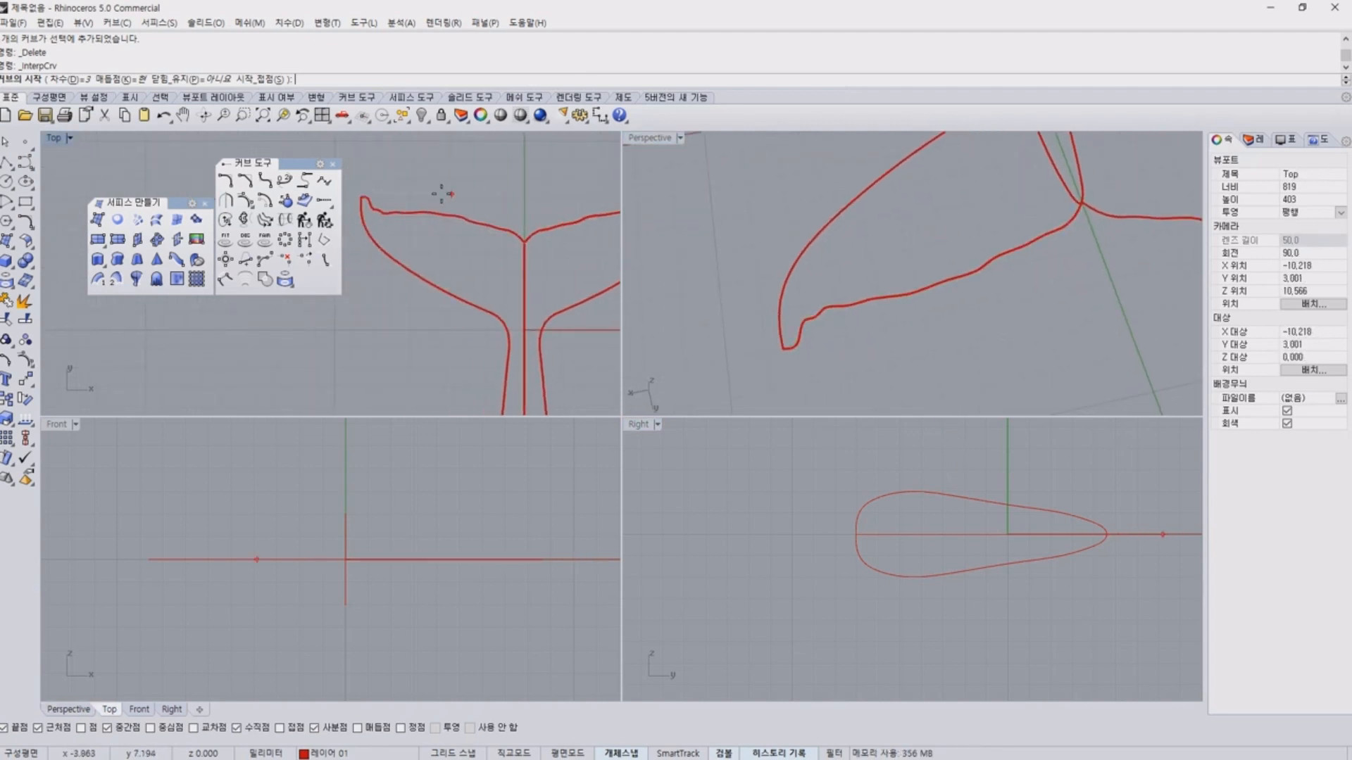
pyautogui.scroll(5, 374, 193)
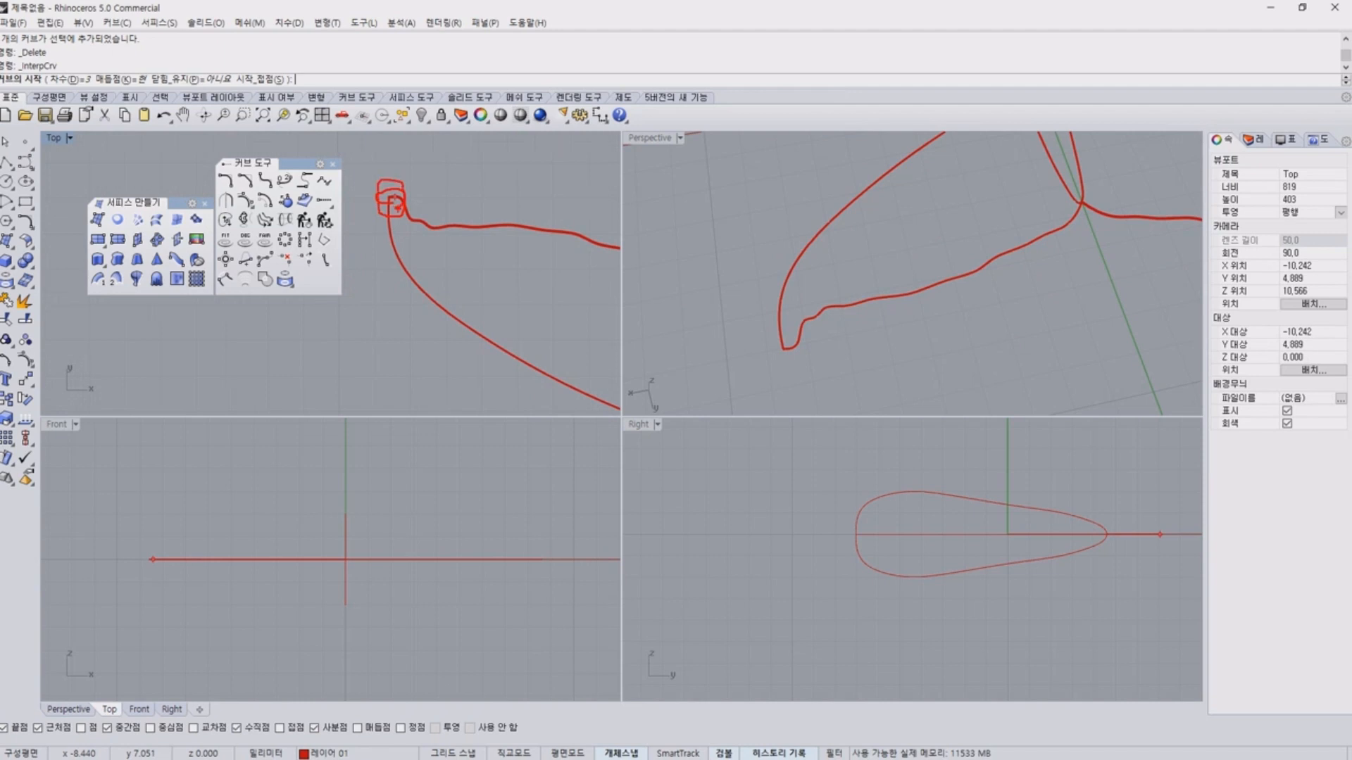
pyautogui.click(392, 202)
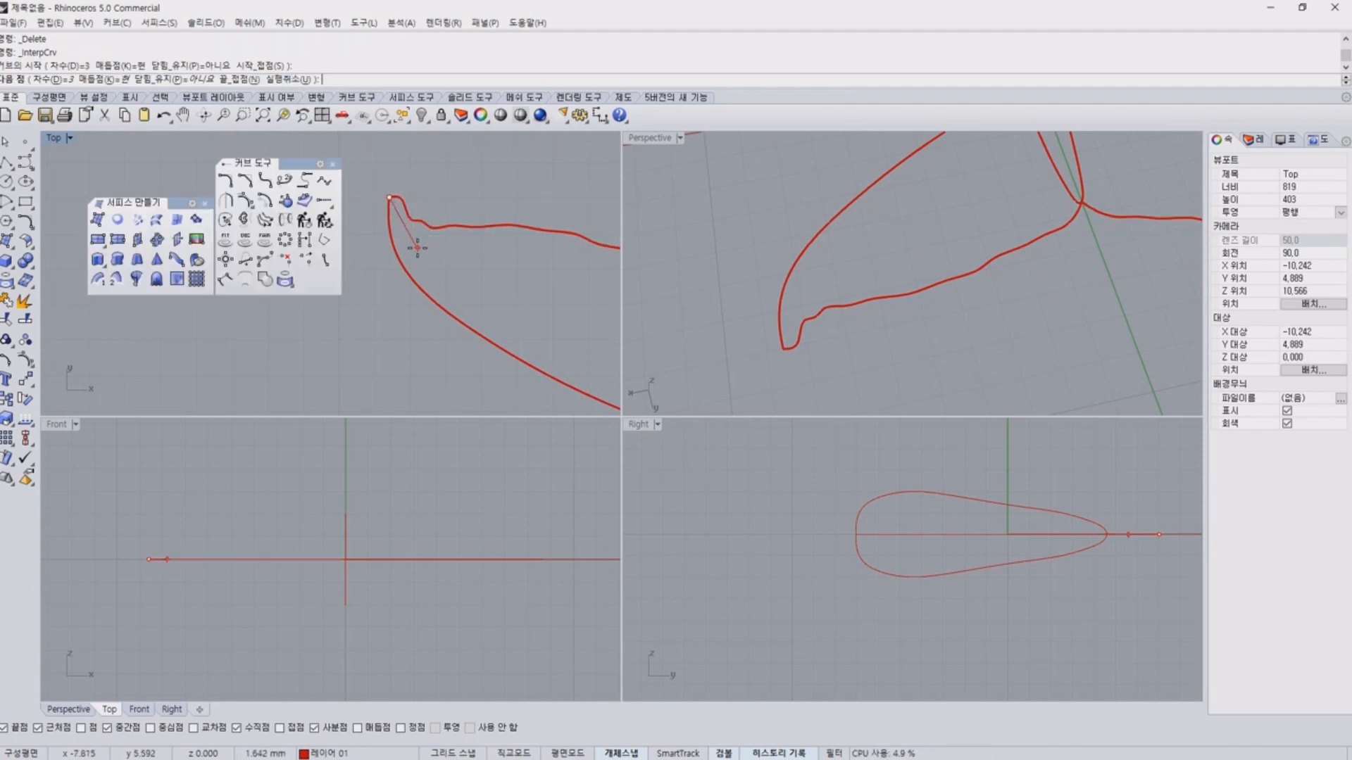
pyautogui.click(417, 255)
pyautogui.moveTo(498, 298); pyautogui.dragTo(449, 270, button='right')
pyautogui.click(499, 291)
pyautogui.click(520, 297)
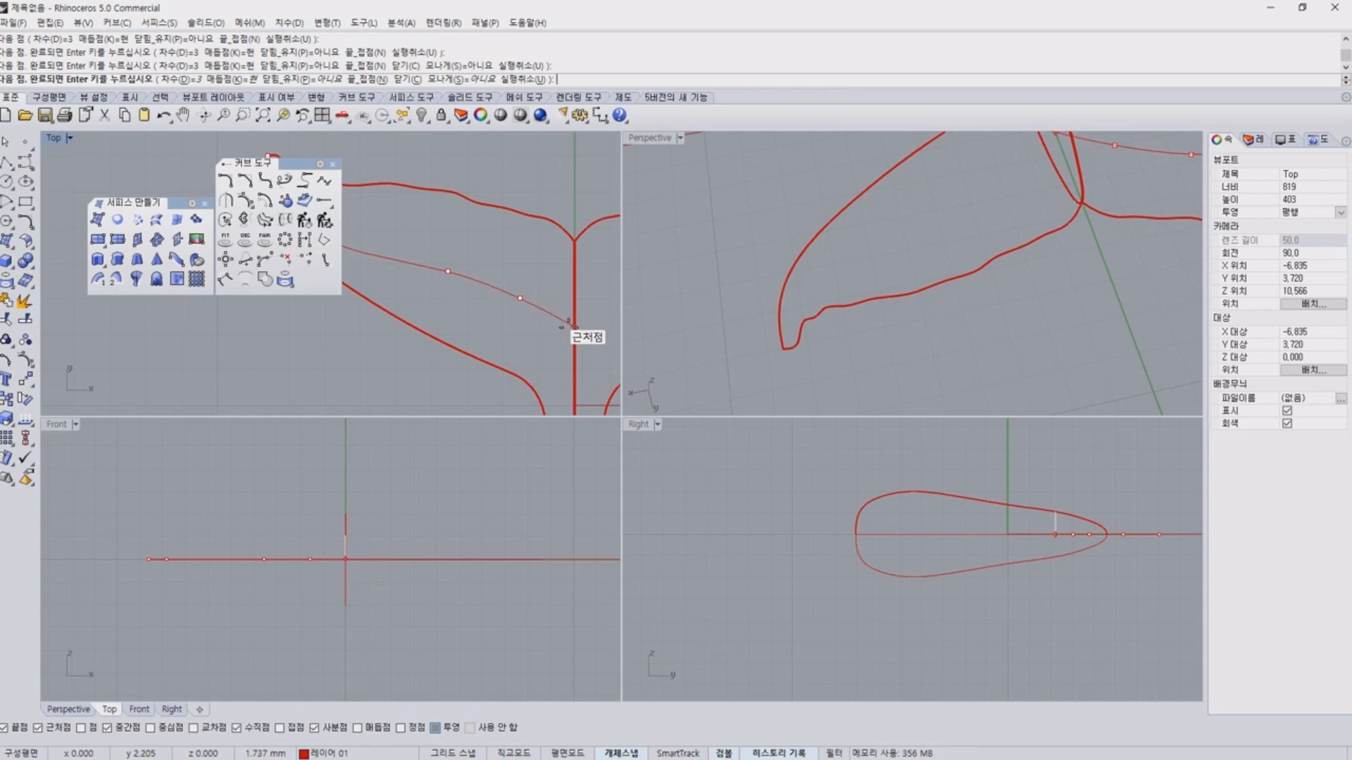
pyautogui.press('Escape')
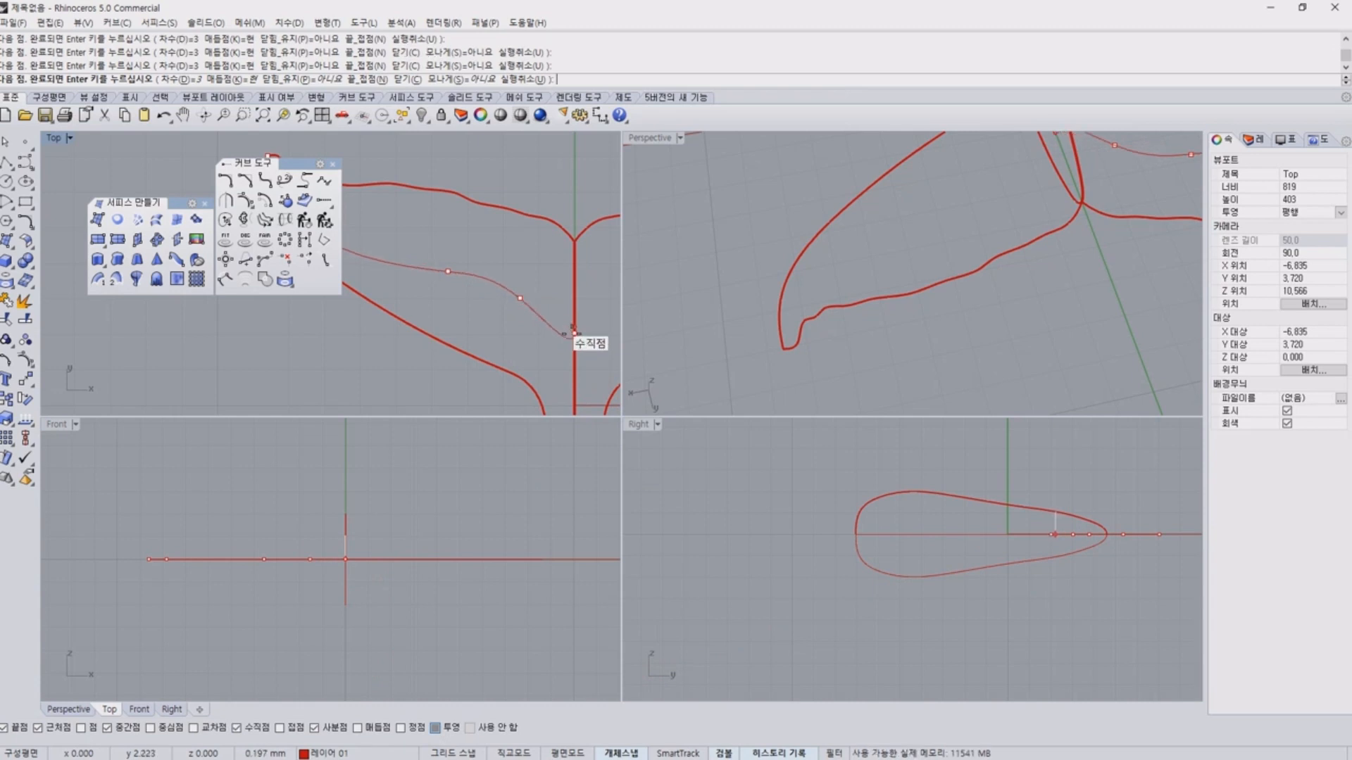
pyautogui.click(550, 325)
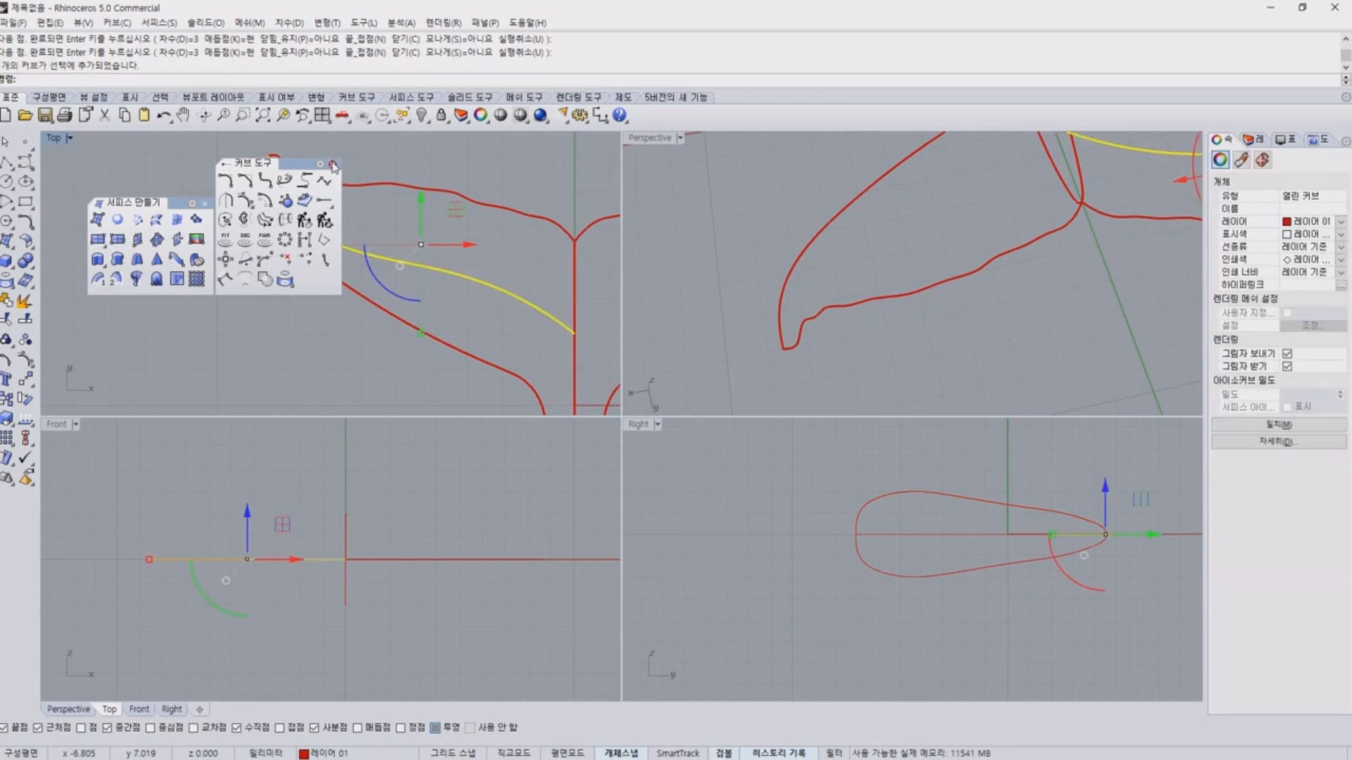
# Move the curve tools palette beneath the surface tools palette and undo the interpolated fluke curve.
pyautogui.moveTo(290, 164); pyautogui.dragTo(160, 296)
pyautogui.click(941, 240)
pyautogui.moveTo(941, 240); pyautogui.dragTo(956, 279, button='right')
pyautogui.hotkey('ctrl', 'z')
# Draw an interpolated curve from the left fluke's tip through its middle to a near point on the raised central profile, with Project snapping off.
pyautogui.rightClick(524, 282)
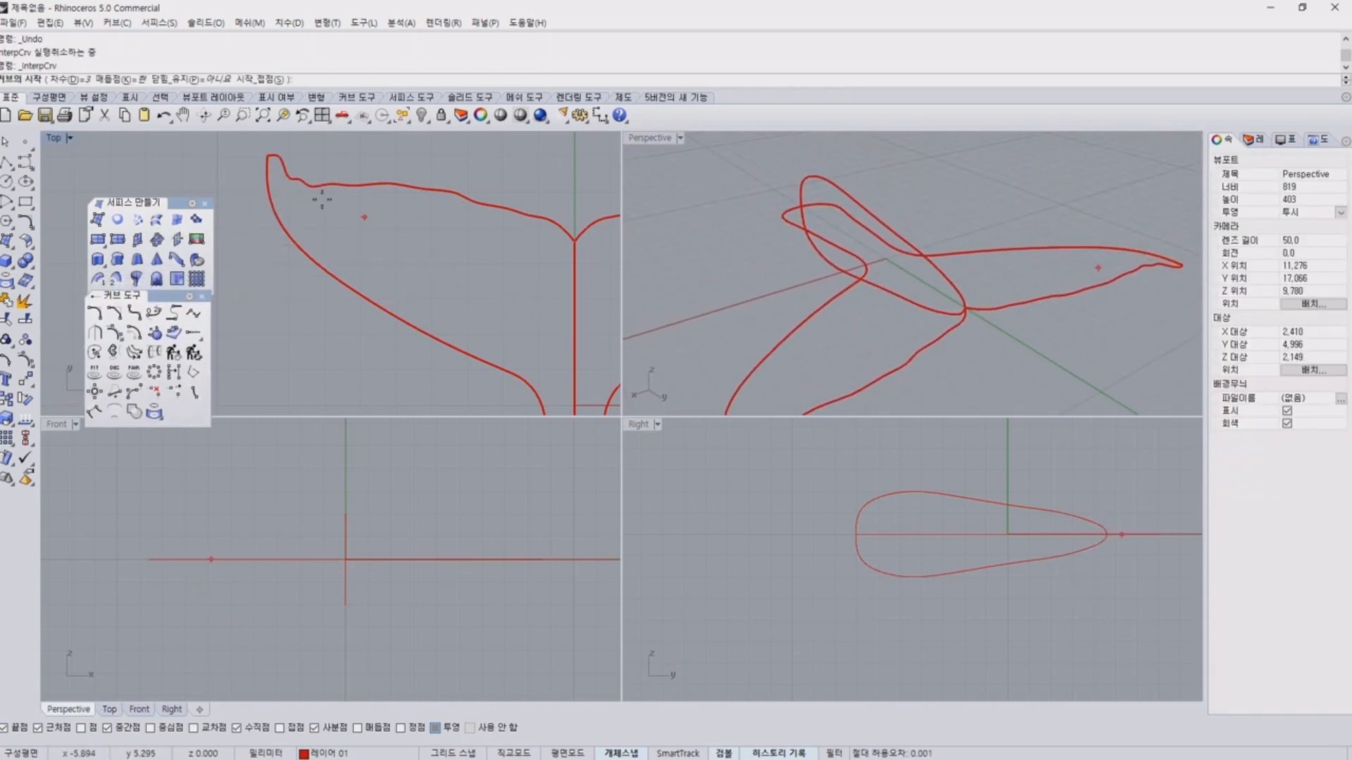
pyautogui.scroll(6, 272, 171)
pyautogui.click(263, 140)
pyautogui.click(301, 243)
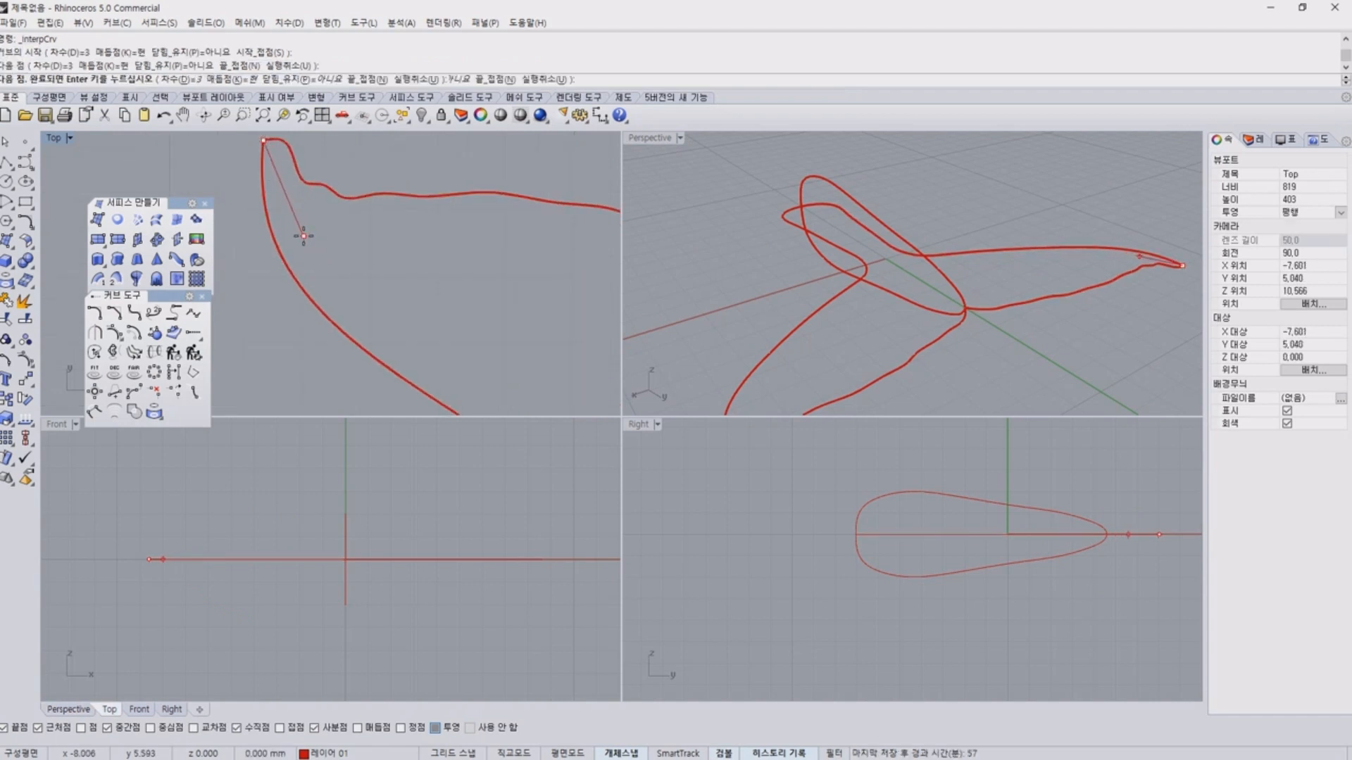
pyautogui.click(426, 322)
pyautogui.moveTo(409, 311); pyautogui.dragTo(310, 250, button='right')
pyautogui.click(519, 317)
pyautogui.moveTo(519, 317); pyautogui.dragTo(312, 320, button='right')
pyautogui.click(434, 729)
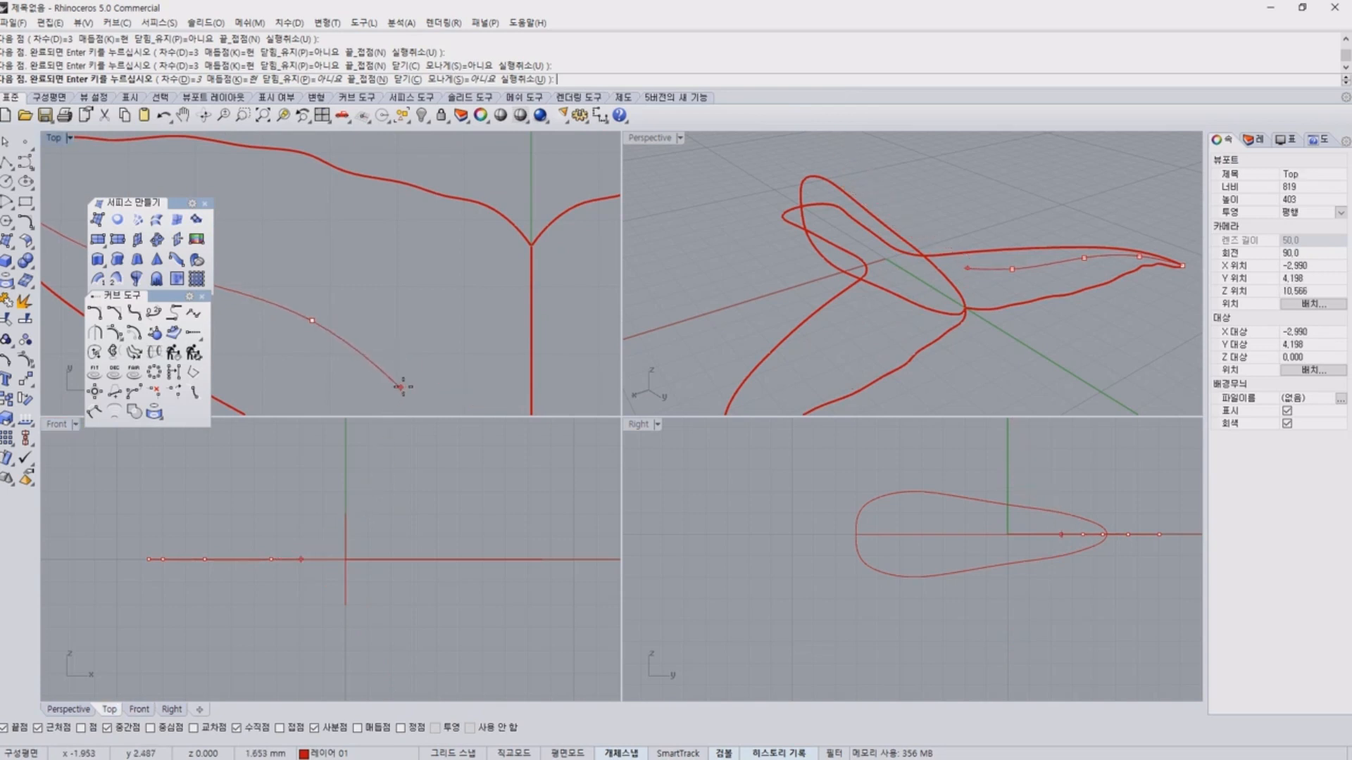
pyautogui.click(423, 377)
pyautogui.moveTo(502, 380); pyautogui.dragTo(478, 300, button='right')
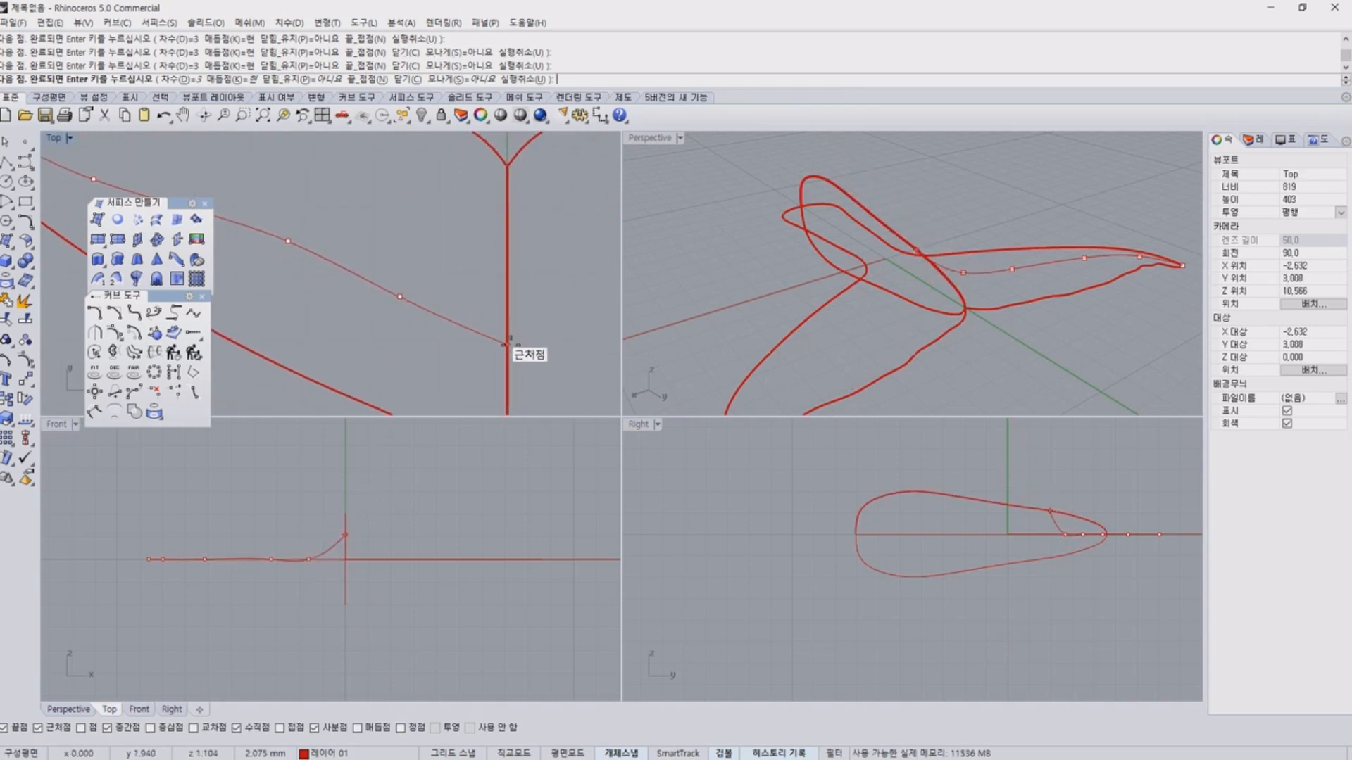
pyautogui.click(507, 344)
pyautogui.rightClick(509, 345)
# Check in perspective how the new fluke curve rises to meet the central profile curve.
pyautogui.moveTo(1118, 328); pyautogui.dragTo(880, 292, button='right')
pyautogui.scroll(6, 927, 270)
pyautogui.moveTo(865, 240)
pyautogui.mouseDown()
pyautogui.moveTo(843, 146)
pyautogui.moveTo(871, 237)
pyautogui.mouseUp()
pyautogui.press('Escape')
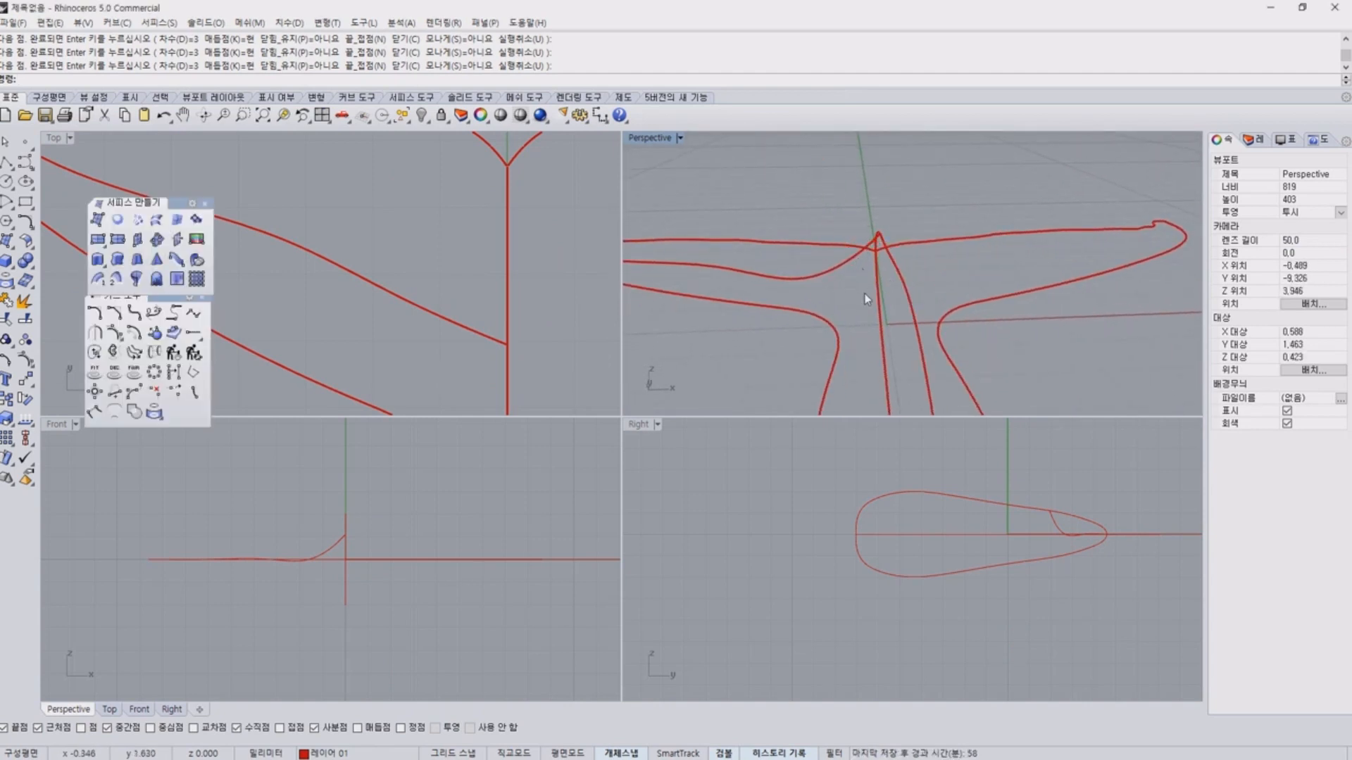
pyautogui.moveTo(835, 285); pyautogui.dragTo(848, 271, button='right')
pyautogui.click(844, 275)
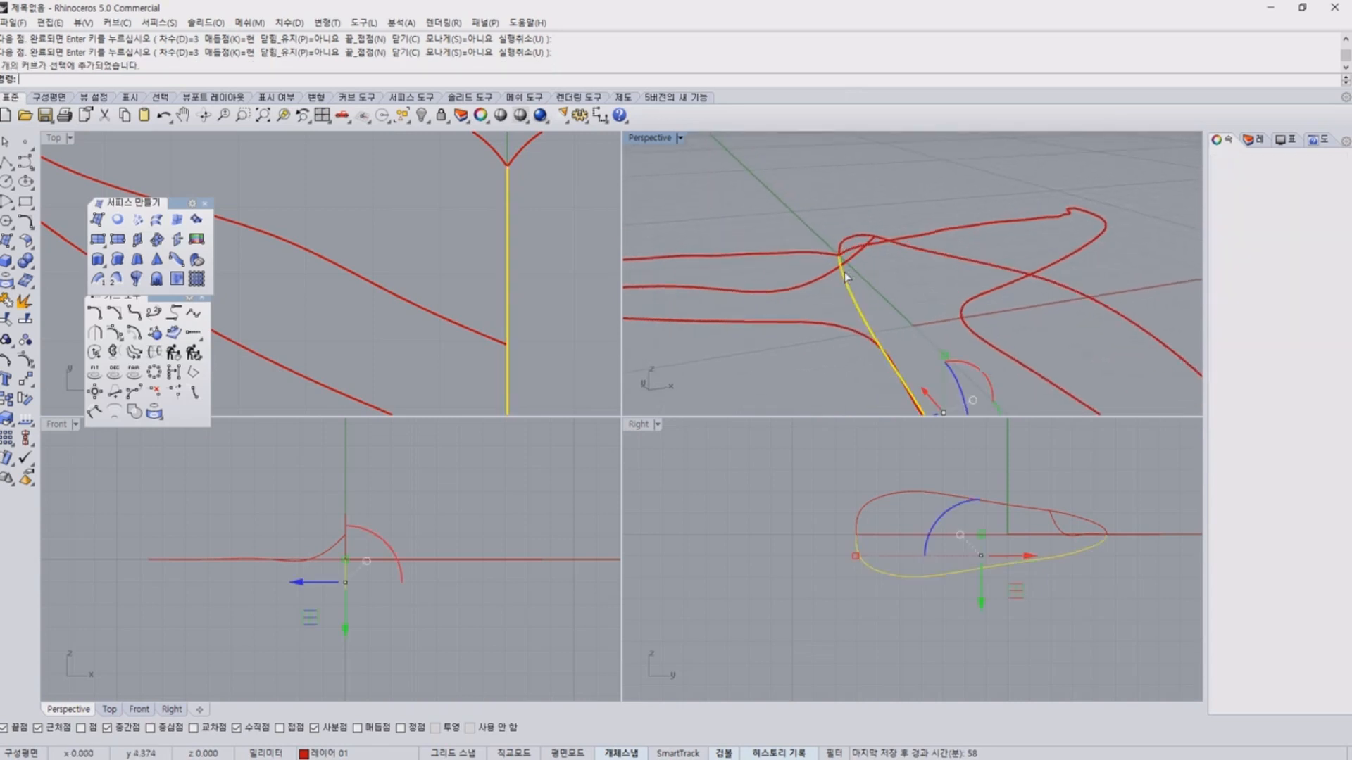
# Examine the middle fluke curve's bend in the front view and delete the curve.
pyautogui.click(270, 547)
pyautogui.scroll(3, 304, 574)
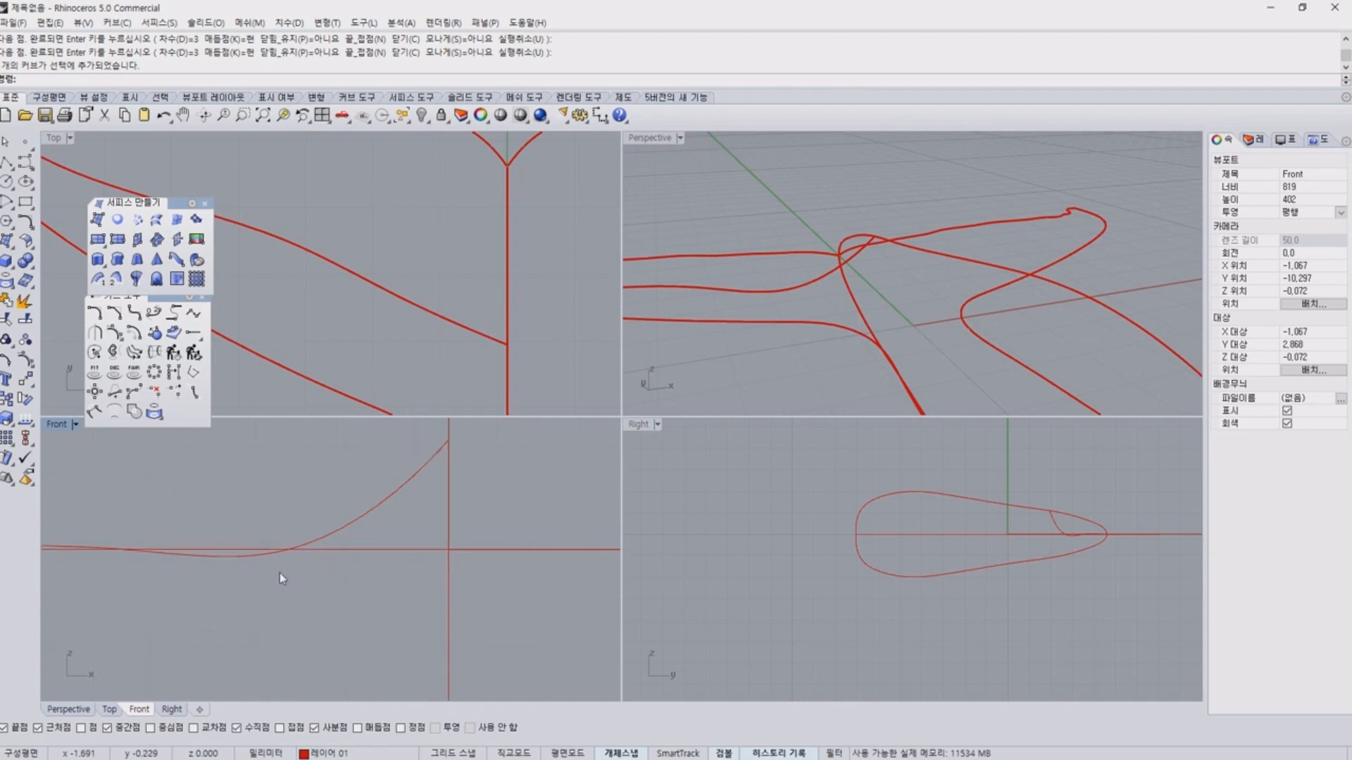
pyautogui.moveTo(281, 572); pyautogui.dragTo(462, 538, button='right')
pyautogui.moveTo(240, 504)
pyautogui.mouseDown()
pyautogui.moveTo(350, 508)
pyautogui.moveTo(559, 476)
pyautogui.mouseUp()
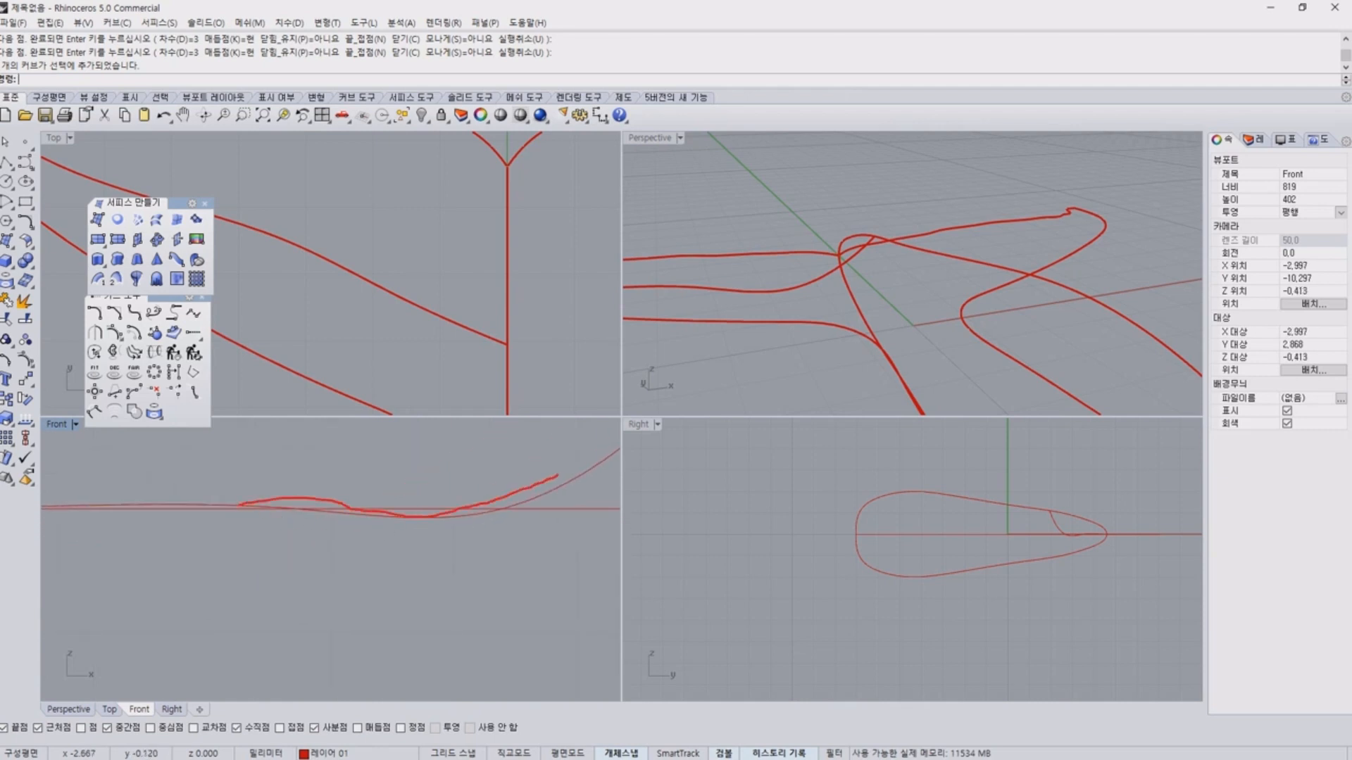
pyautogui.press('Escape')
pyautogui.click(551, 490)
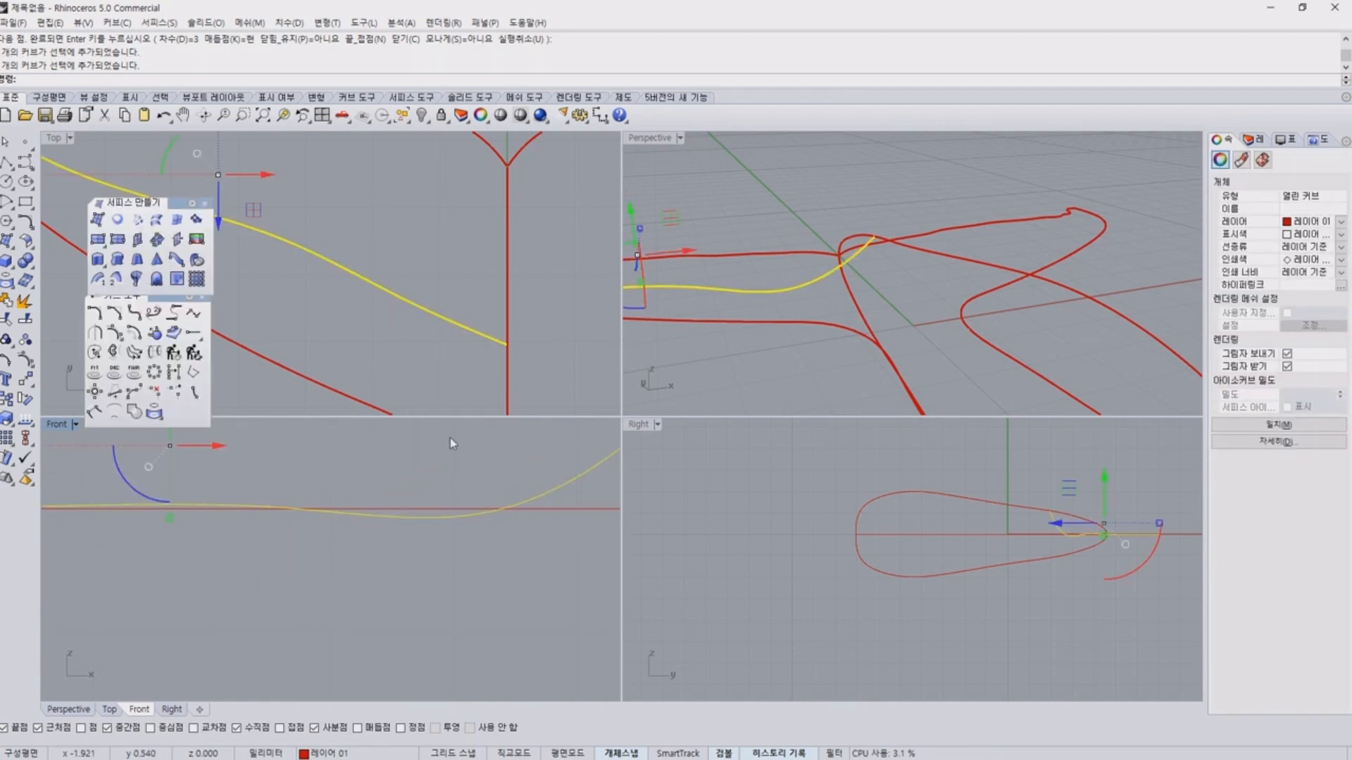
pyautogui.press('Delete')
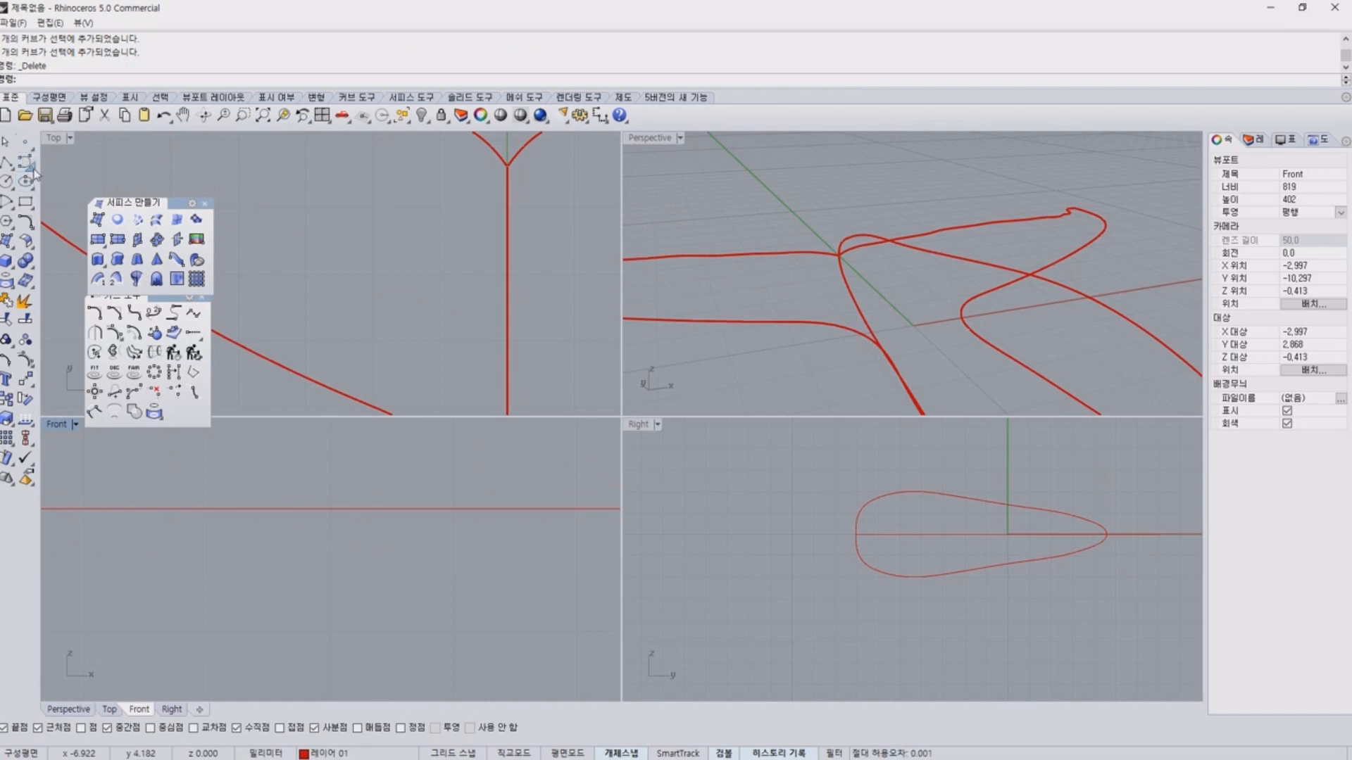
# Draw a flat interpolated curve in the top view from the left fluke's tip through its middle to the central line, with Project snapping on.
pyautogui.click(25, 161)
pyautogui.click(65, 170)
pyautogui.scroll(5, 317, 183)
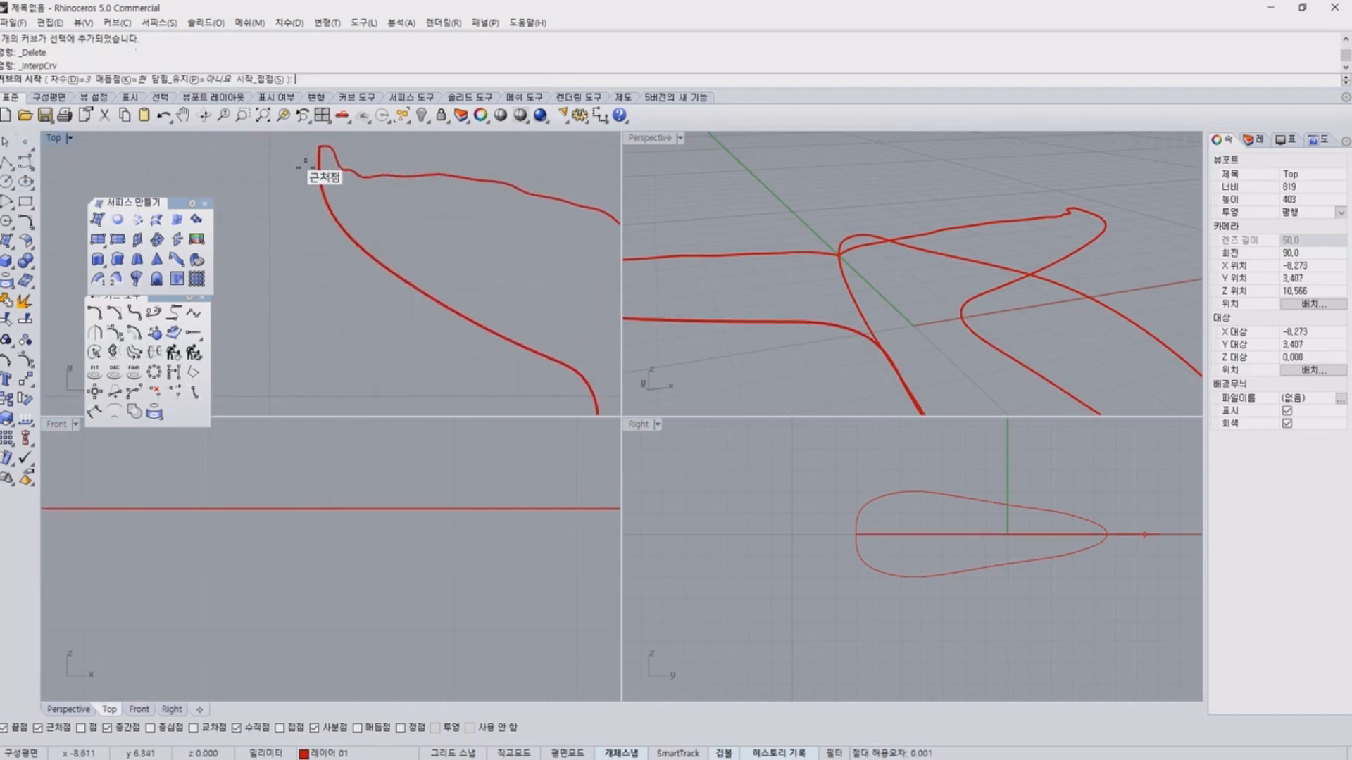
pyautogui.click(317, 148)
pyautogui.scroll(2, 348, 198)
pyautogui.click(328, 189)
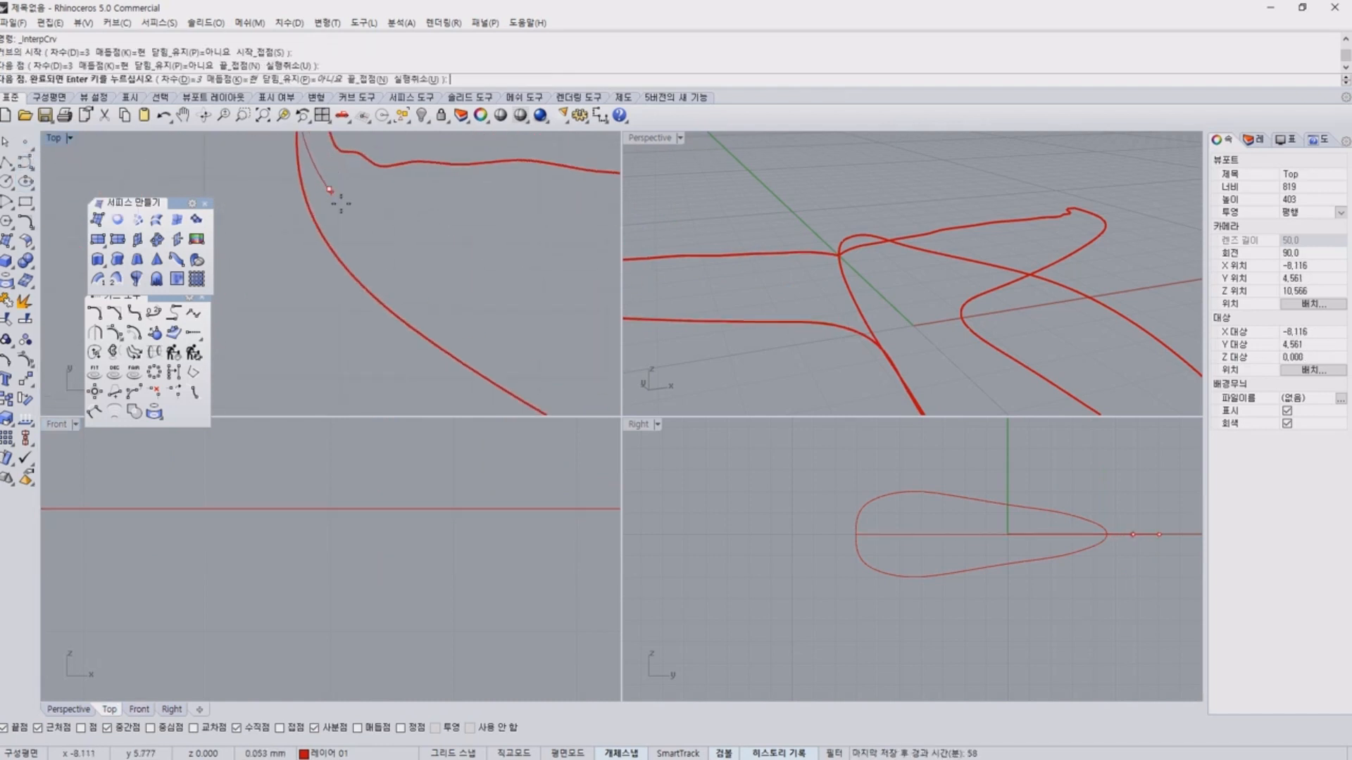
pyautogui.click(498, 282)
pyautogui.moveTo(497, 281); pyautogui.dragTo(260, 221, button='right')
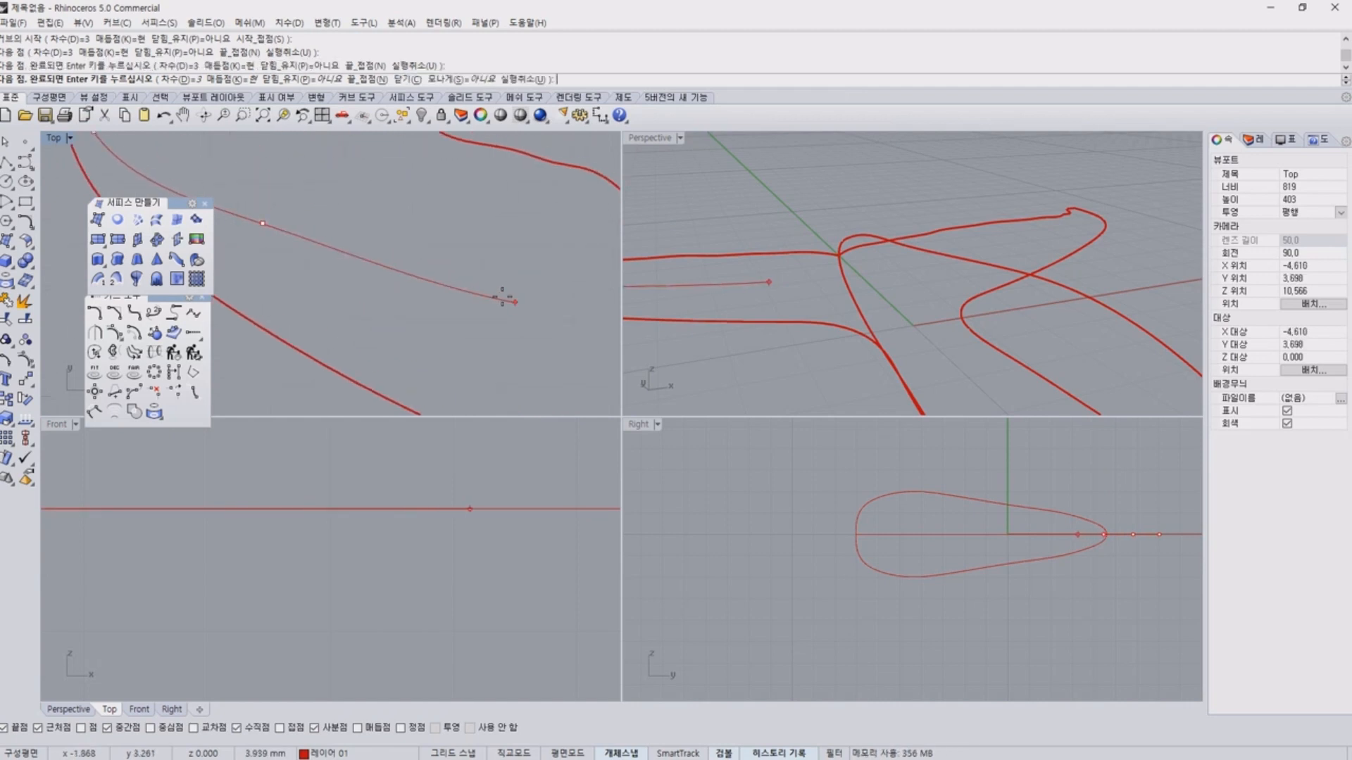
pyautogui.moveTo(513, 303); pyautogui.dragTo(406, 259, button='right')
pyautogui.click(407, 260)
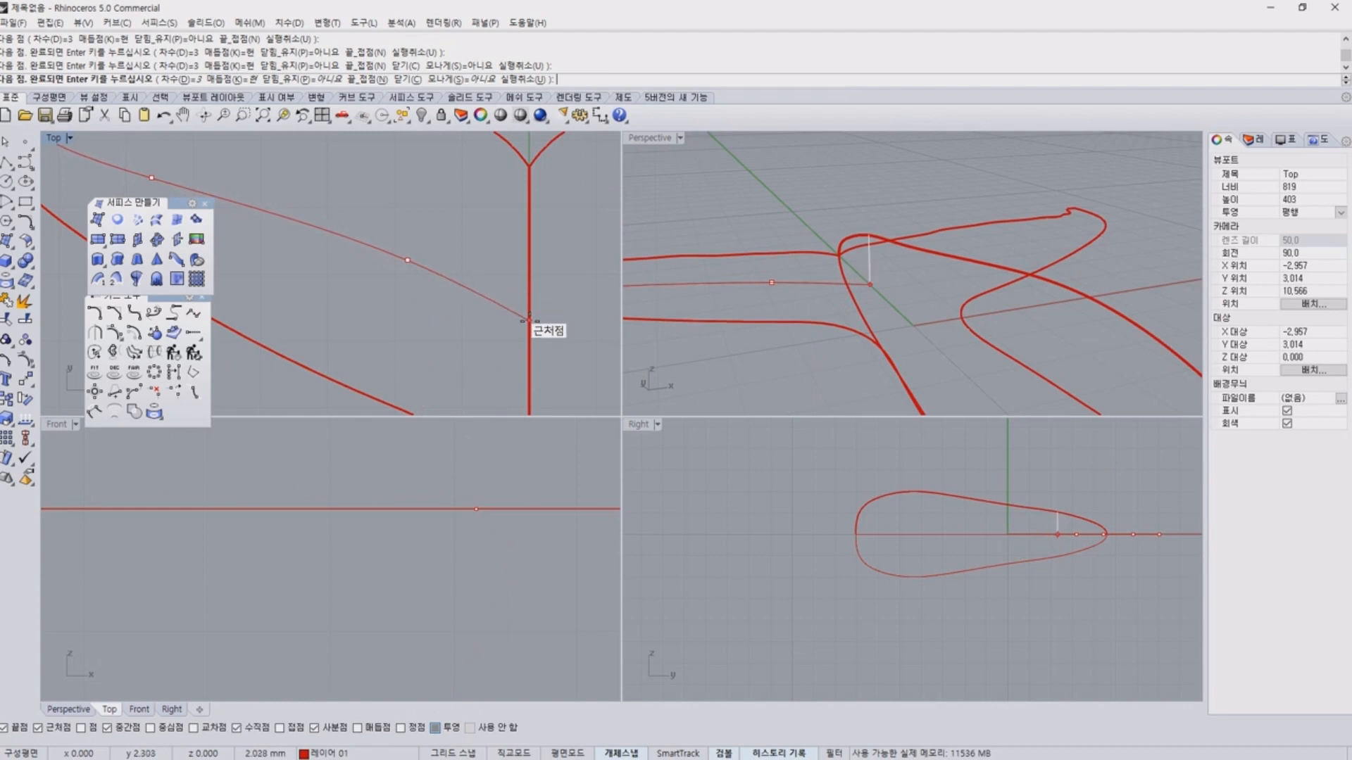
pyautogui.click(528, 316)
pyautogui.press('Return')
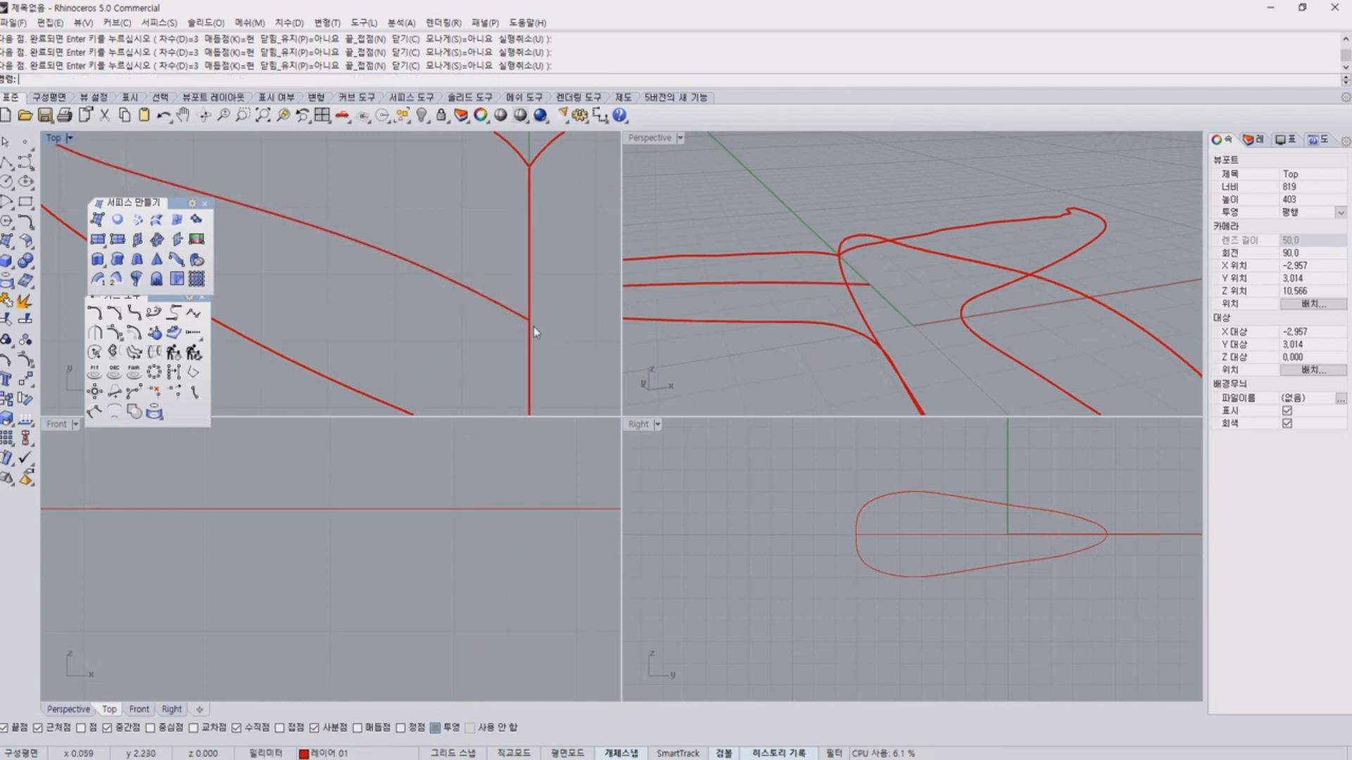
# Examine the flat middle fluke curve from several angles against the outline and the raised central profile.
pyautogui.click(503, 307)
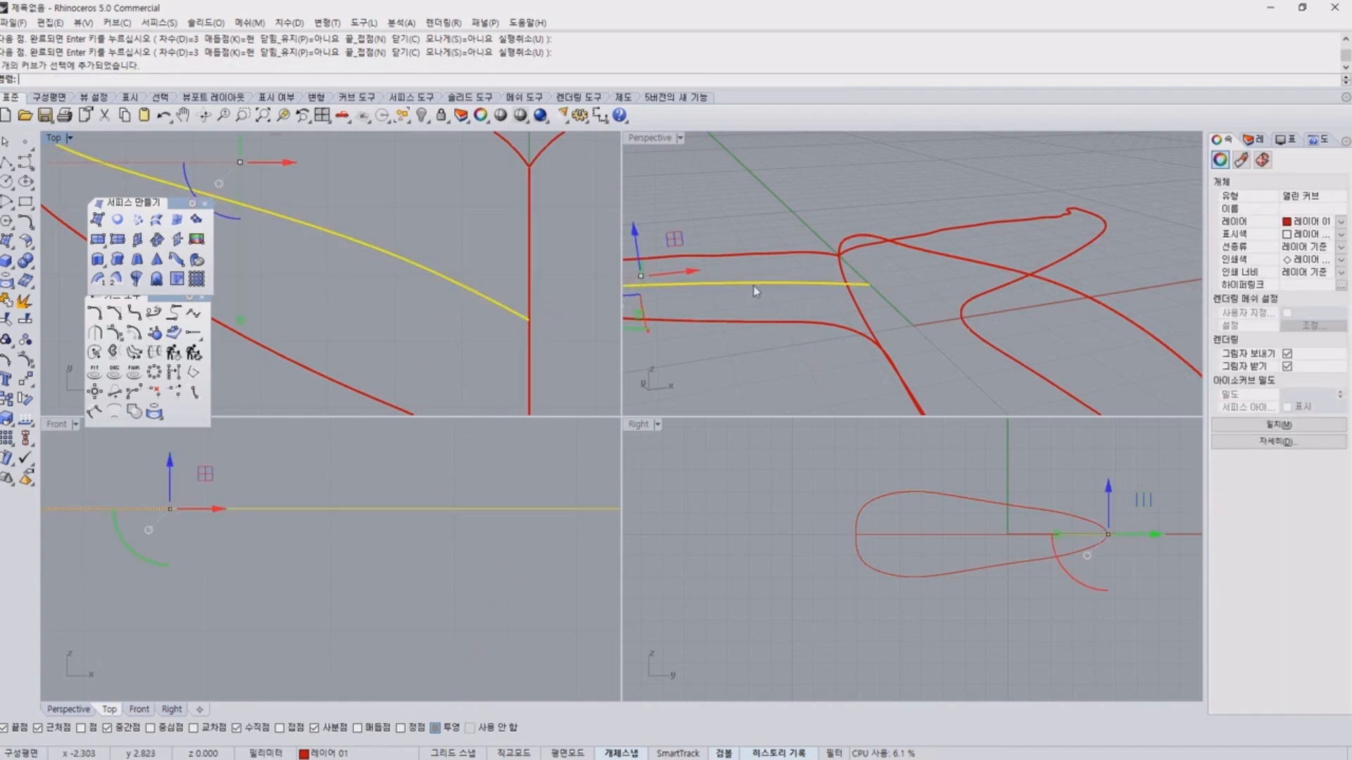
pyautogui.press('Escape')
pyautogui.moveTo(753, 286); pyautogui.dragTo(896, 296, button='right')
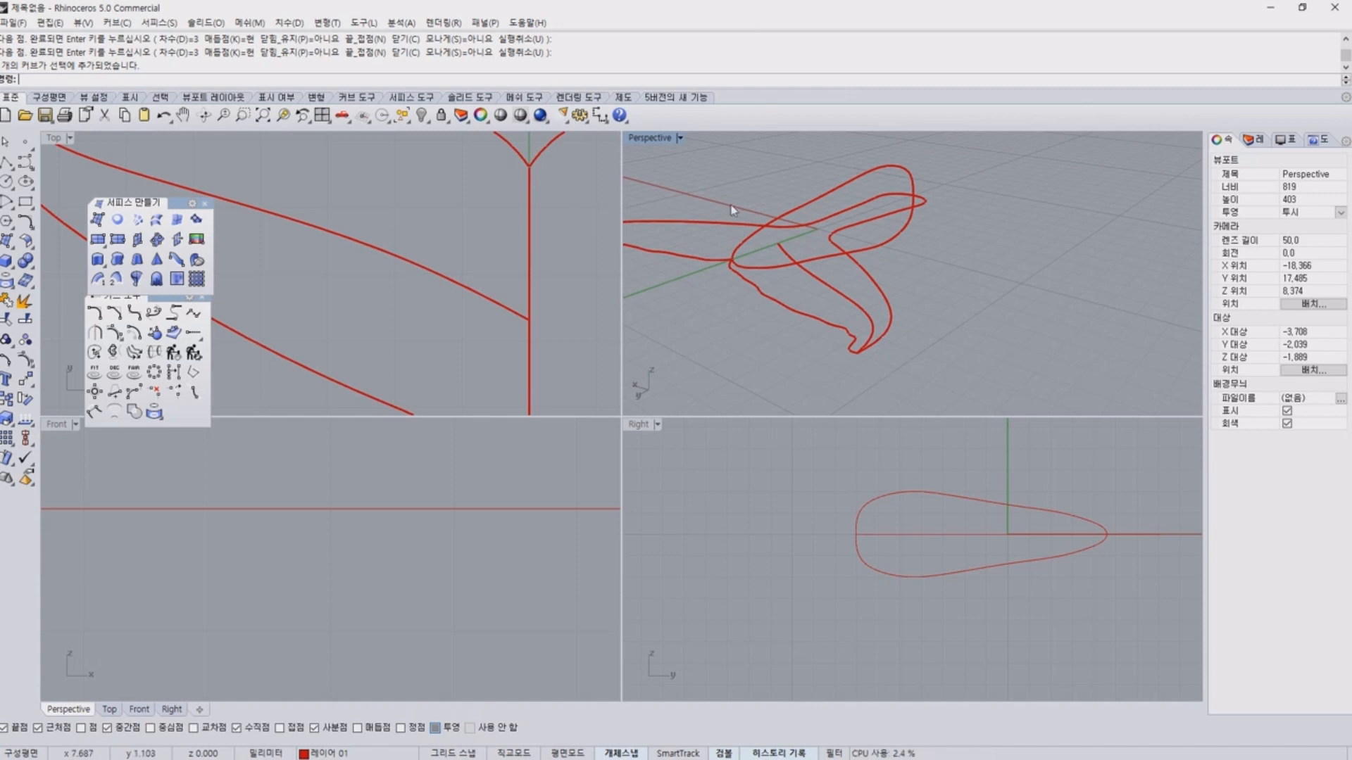
pyautogui.click(824, 280)
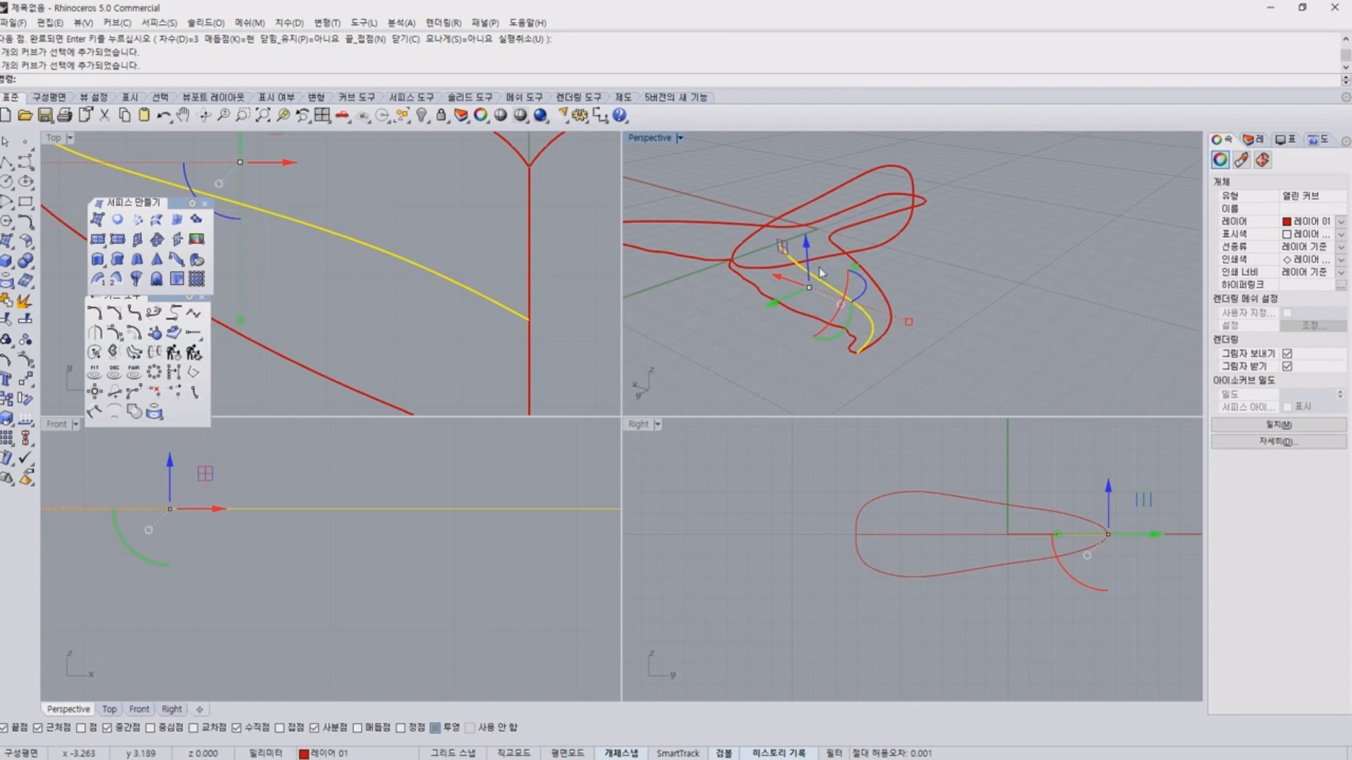
pyautogui.moveTo(818, 267); pyautogui.dragTo(676, 269, button='right')
pyautogui.scroll(-6, 462, 264)
pyautogui.scroll(-5, 907, 265)
pyautogui.moveTo(907, 265); pyautogui.dragTo(800, 262, button='right')
pyautogui.scroll(4, 855, 232)
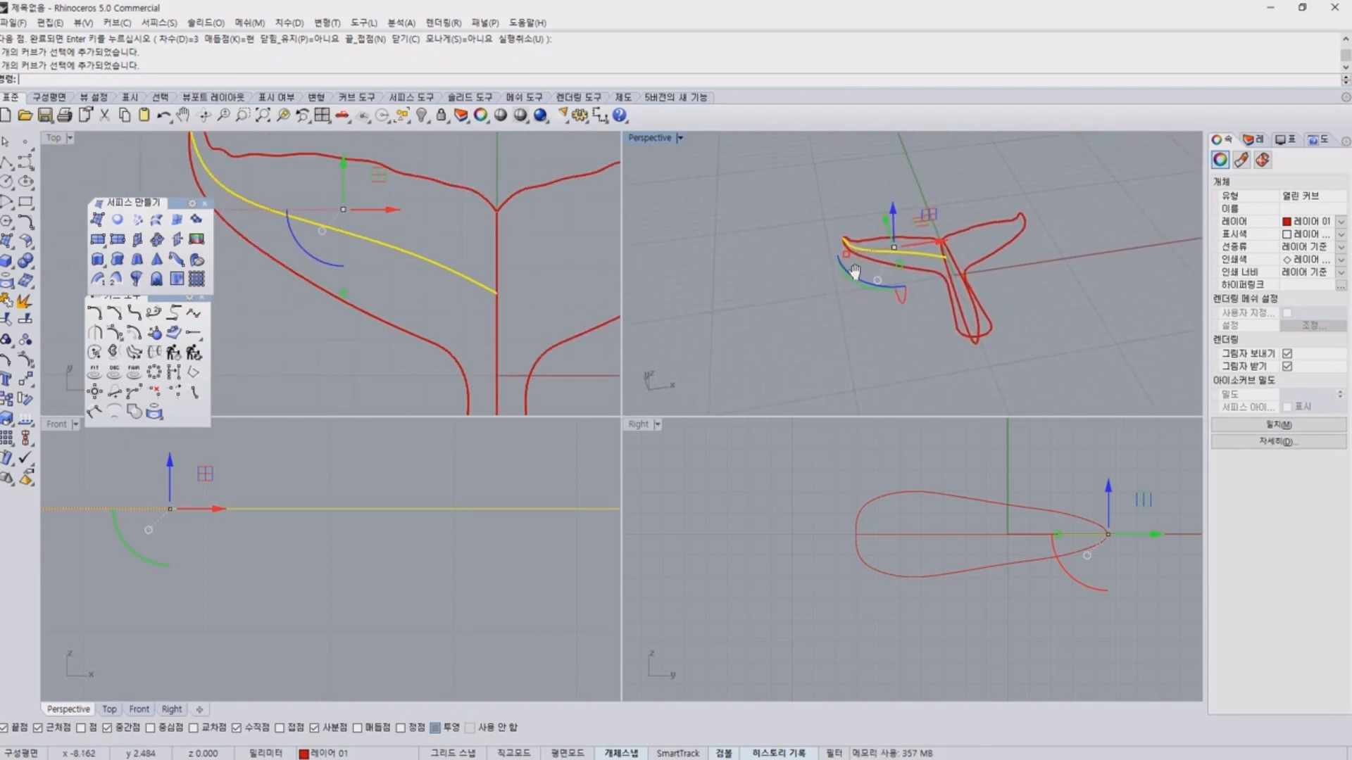
pyautogui.scroll(3, 907, 266)
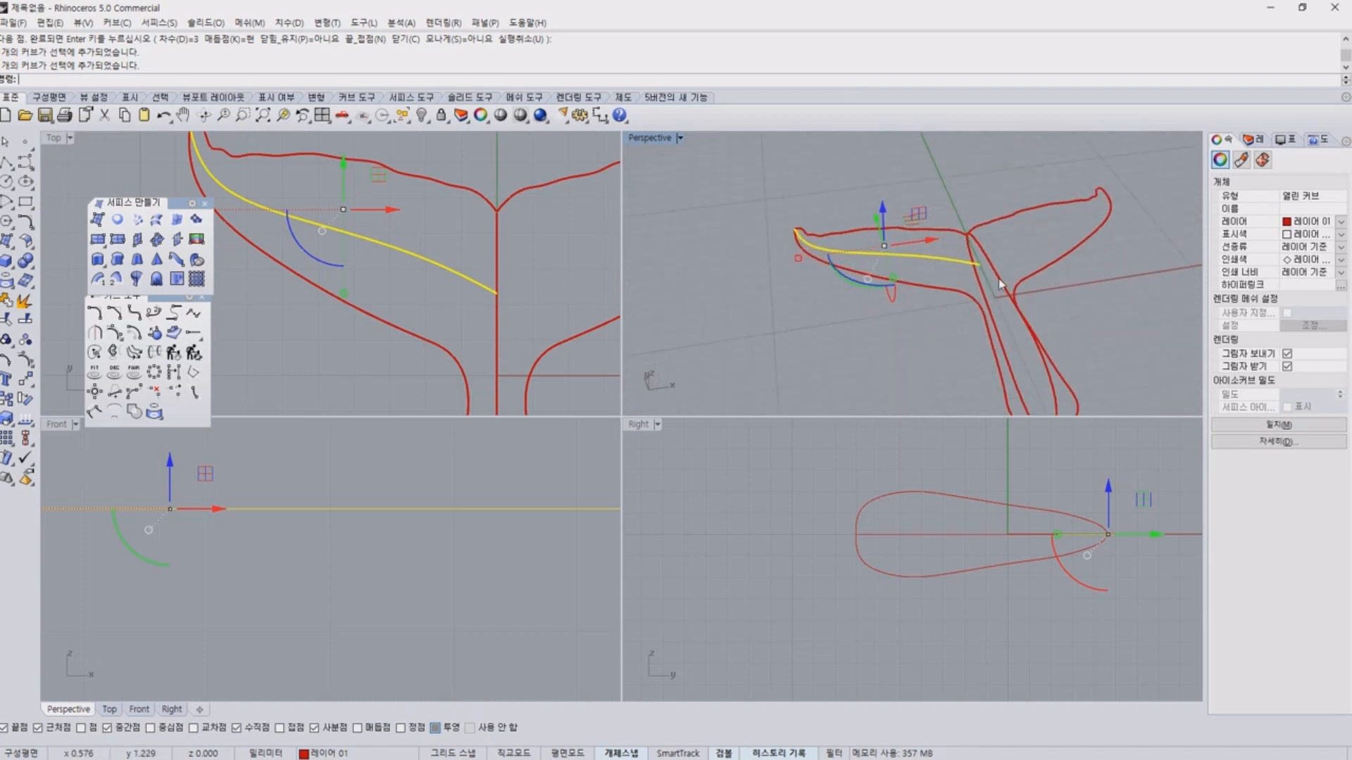
pyautogui.scroll(5, 998, 277)
pyautogui.scroll(-4, 391, 254)
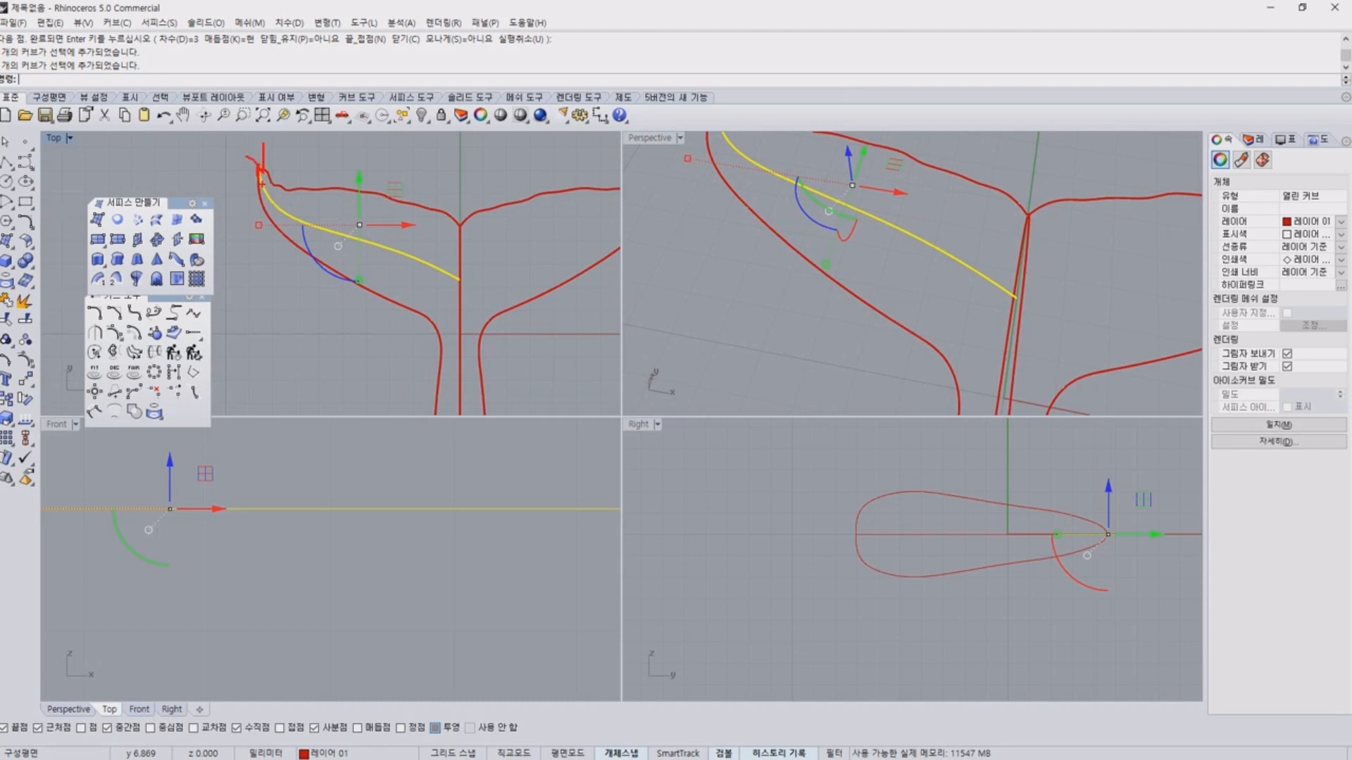
# Review the middle curve's course from fluke tip to central line, the Project snap setting, and its inner end in perspective.
pyautogui.moveTo(261, 171)
pyautogui.mouseDown()
pyautogui.moveTo(350, 234)
pyautogui.moveTo(459, 282)
pyautogui.mouseUp()
pyautogui.moveTo(459, 301); pyautogui.dragTo(465, 285)
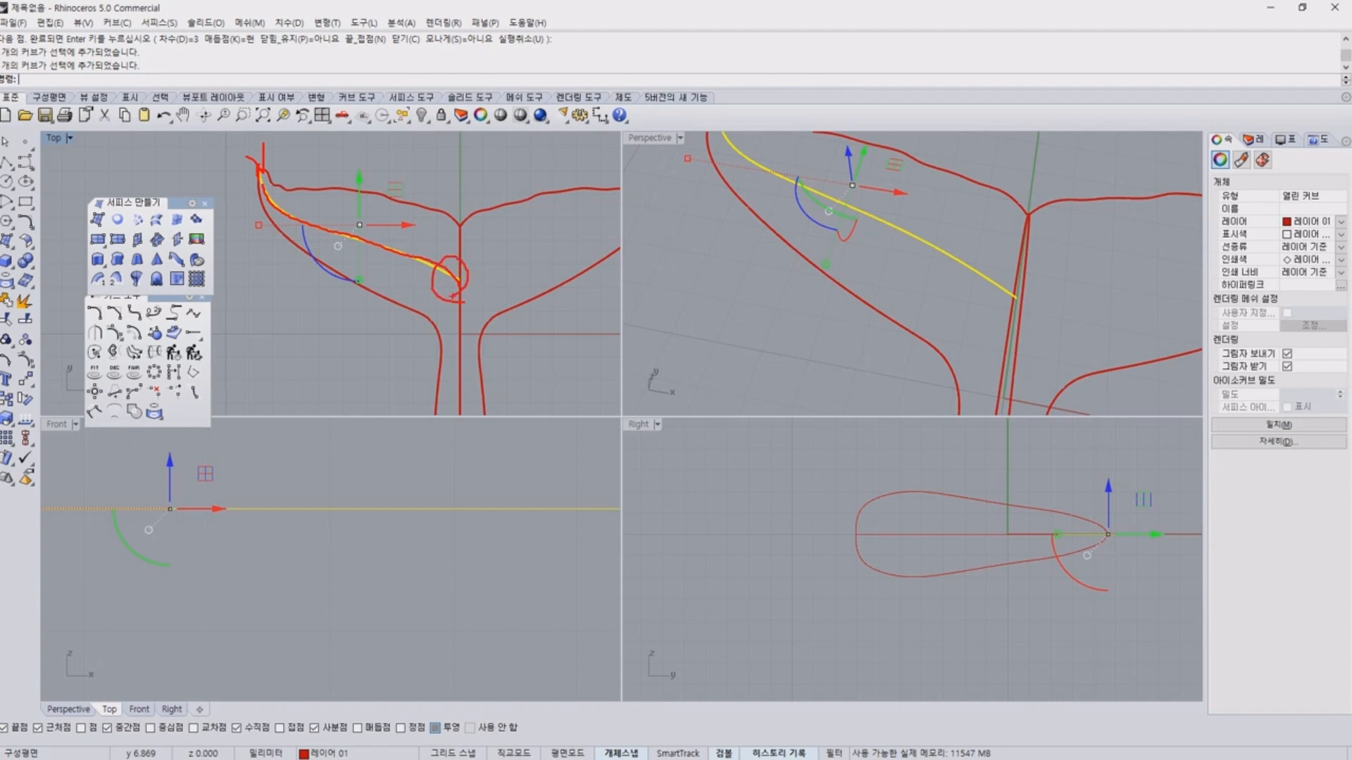
pyautogui.press('Escape')
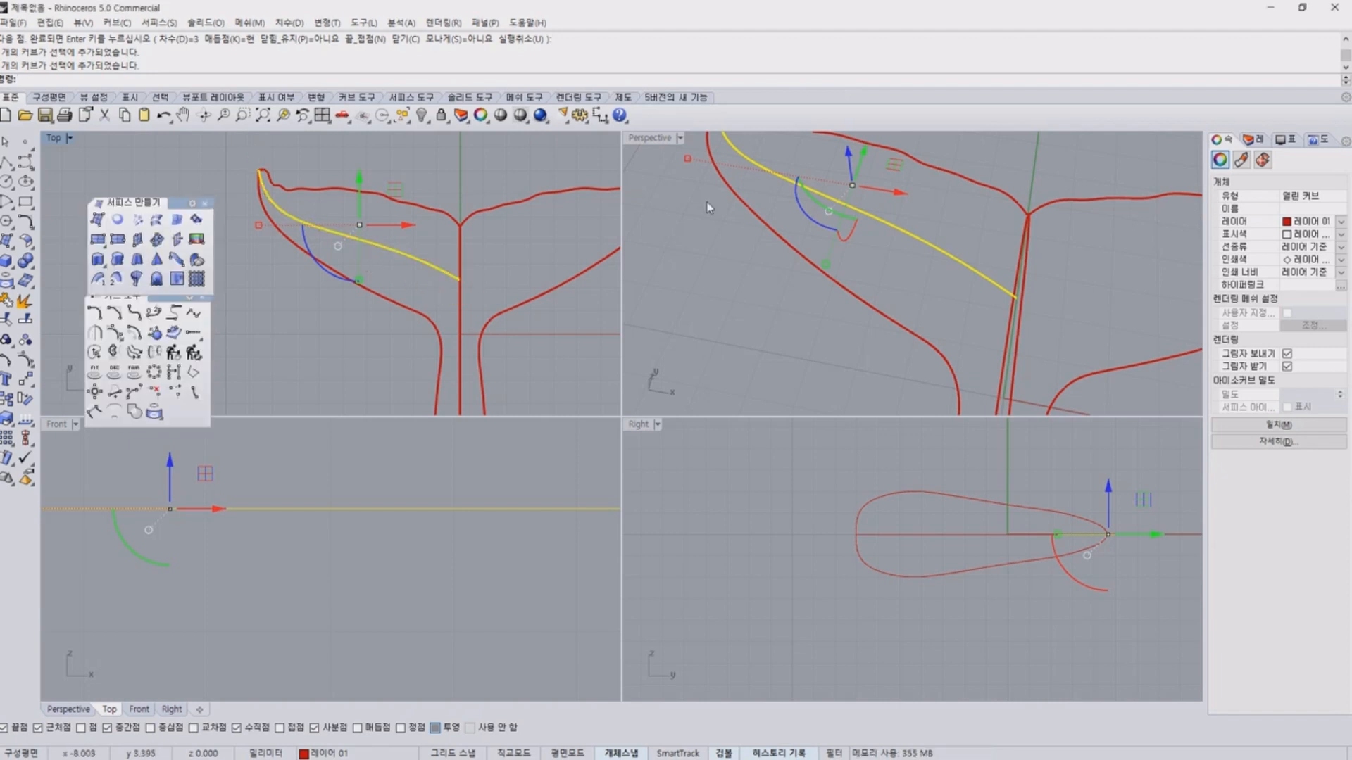
pyautogui.moveTo(997, 260); pyautogui.dragTo(905, 181, button='right')
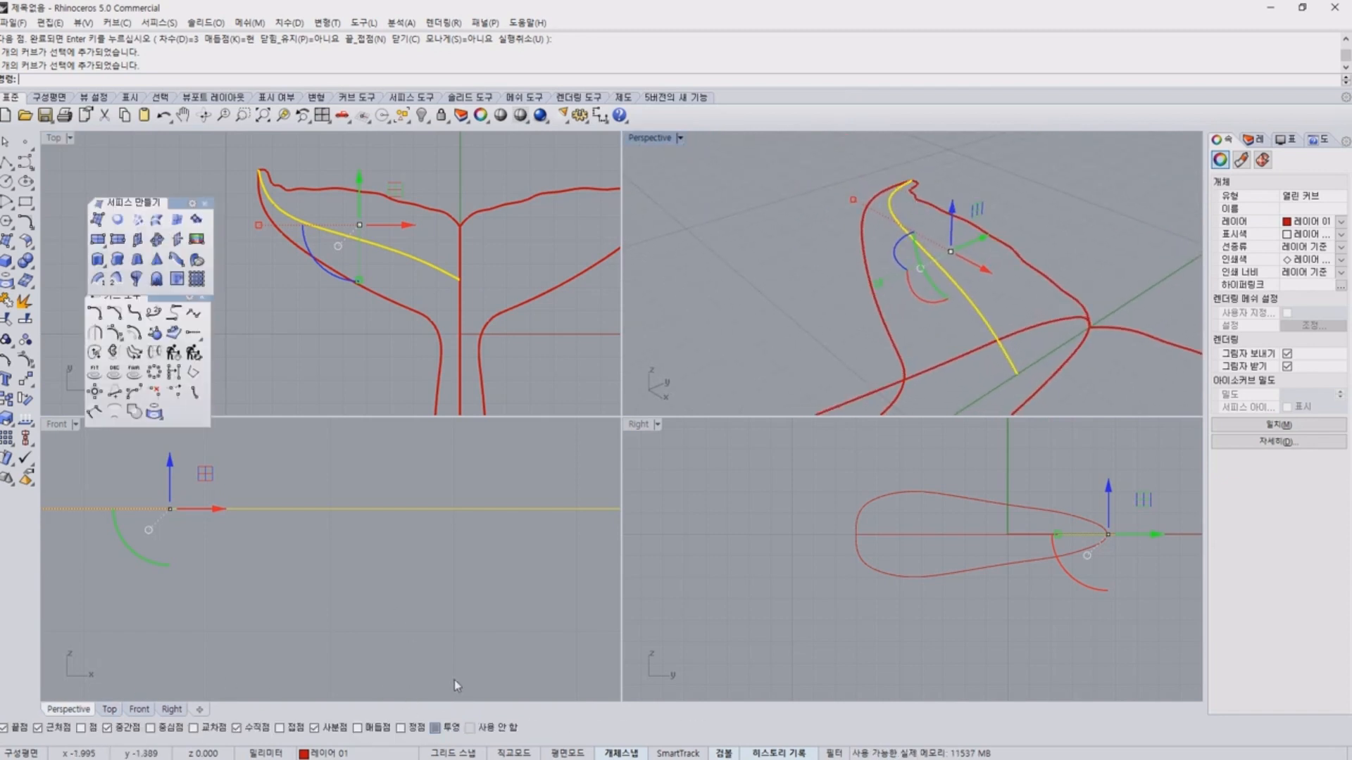
pyautogui.moveTo(447, 742); pyautogui.dragTo(424, 721)
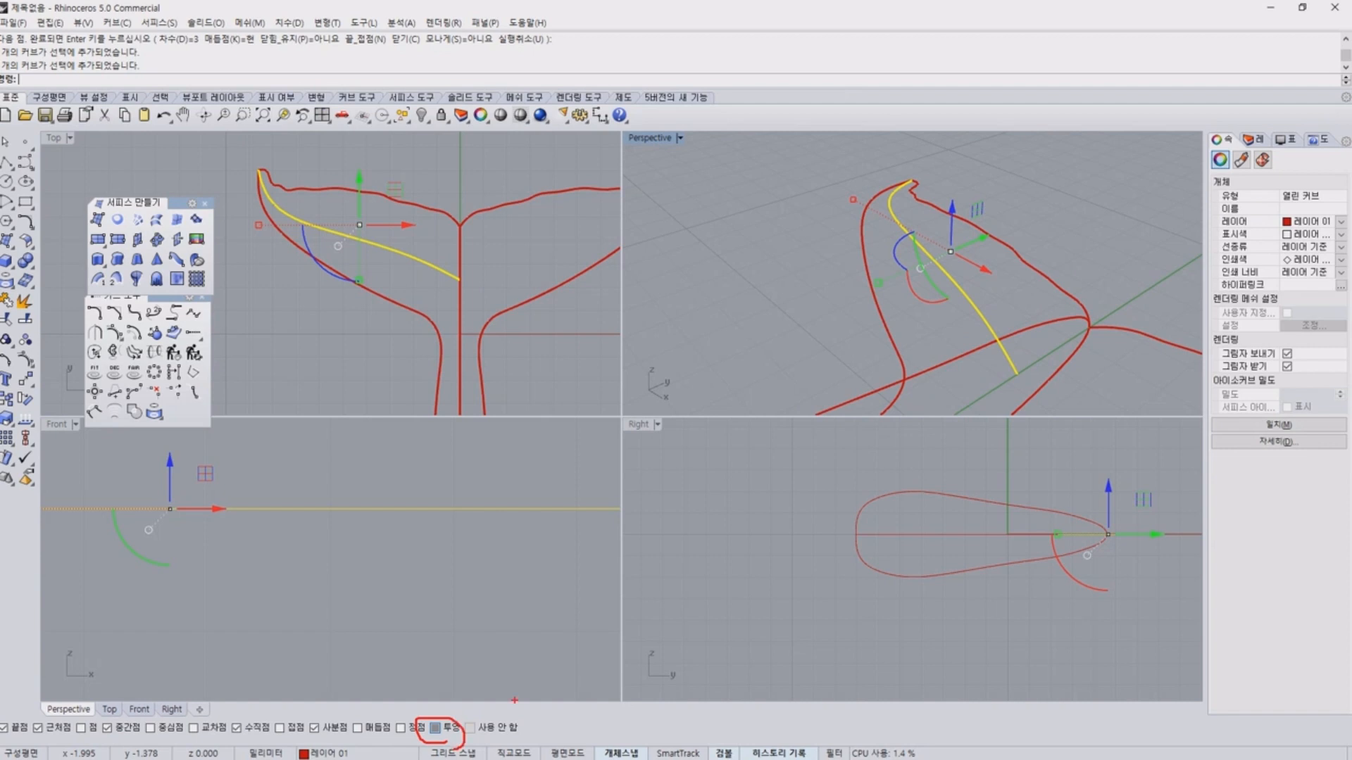
pyautogui.press('Escape')
pyautogui.click(1033, 373)
pyautogui.moveTo(1033, 373)
pyautogui.mouseDown(button='right')
pyautogui.moveTo(1000, 338)
pyautogui.moveTo(970, 373)
pyautogui.moveTo(923, 377)
pyautogui.mouseUp(button='right')
pyautogui.click(1005, 371)
pyautogui.click(1031, 374)
pyautogui.click(1000, 363)
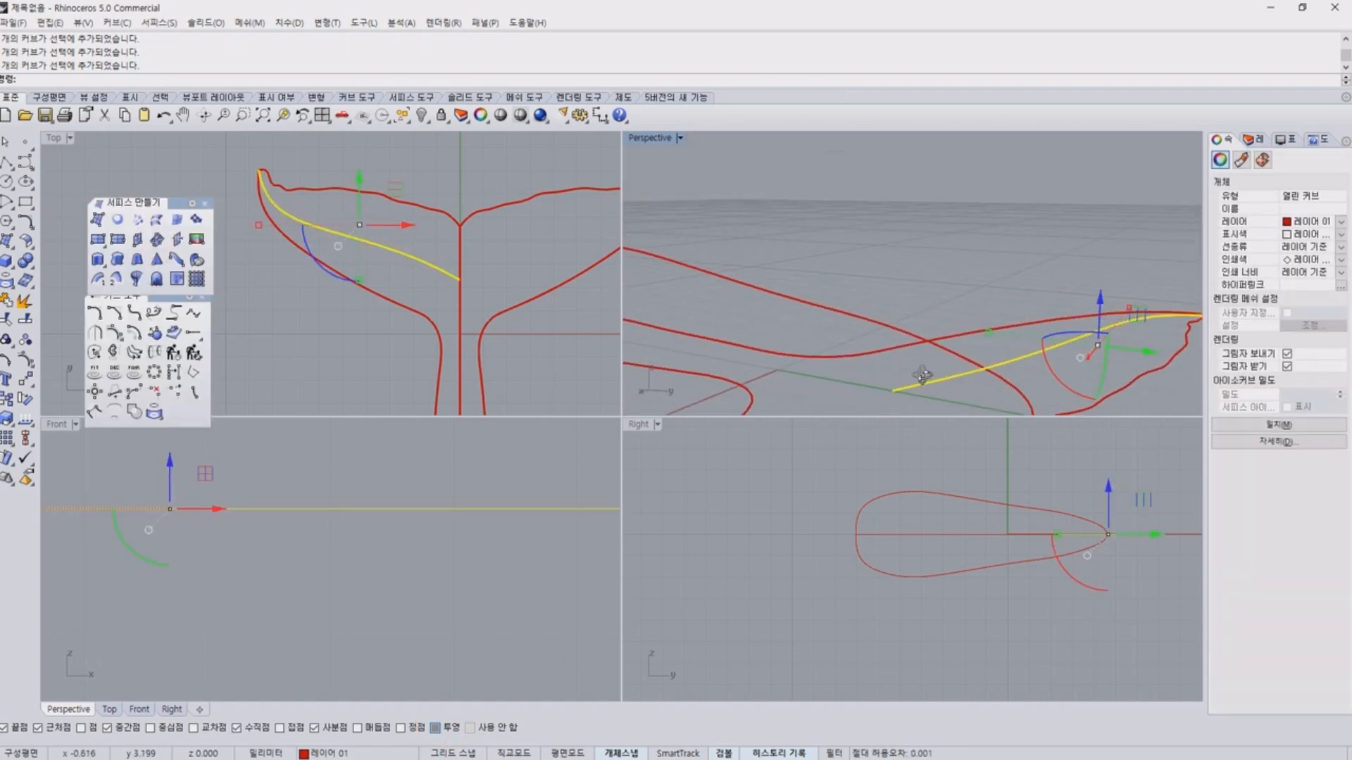
pyautogui.click(941, 278)
pyautogui.moveTo(941, 277); pyautogui.dragTo(938, 297, button='right')
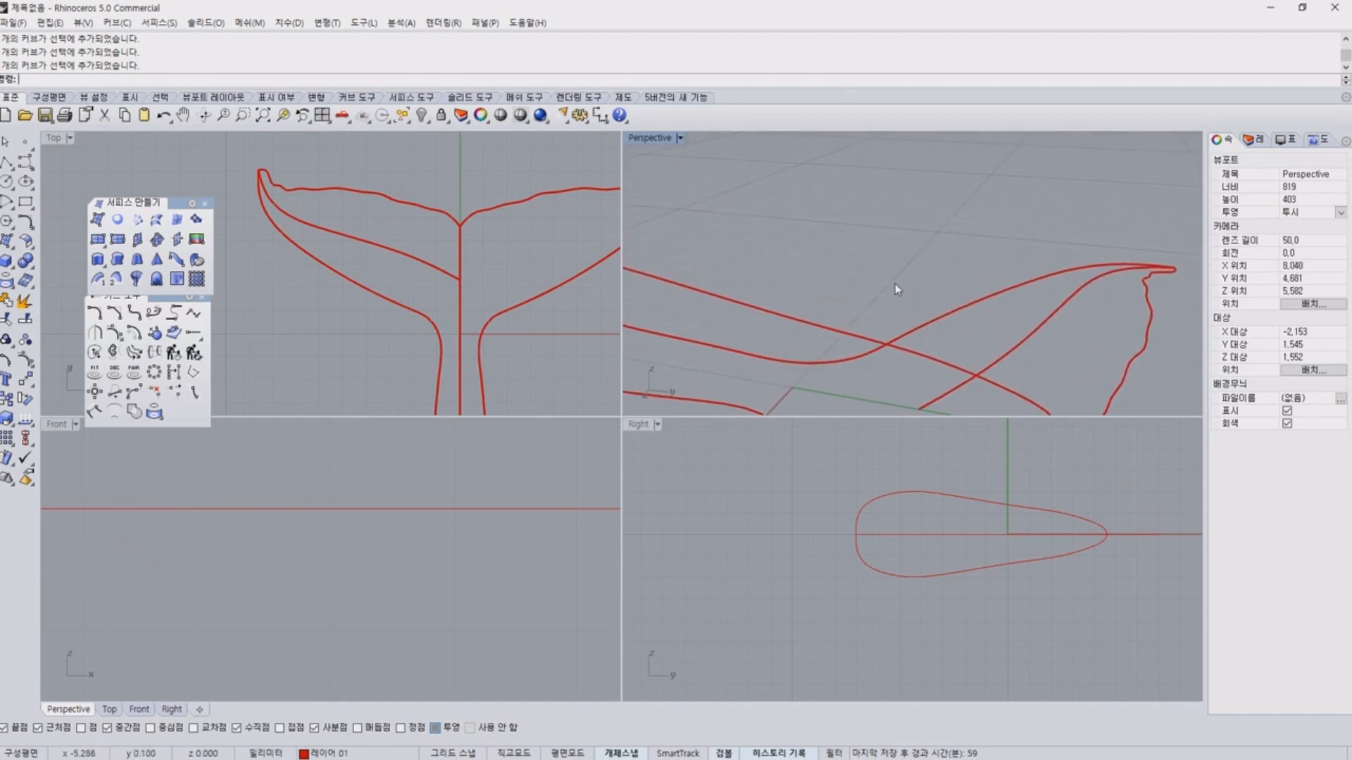
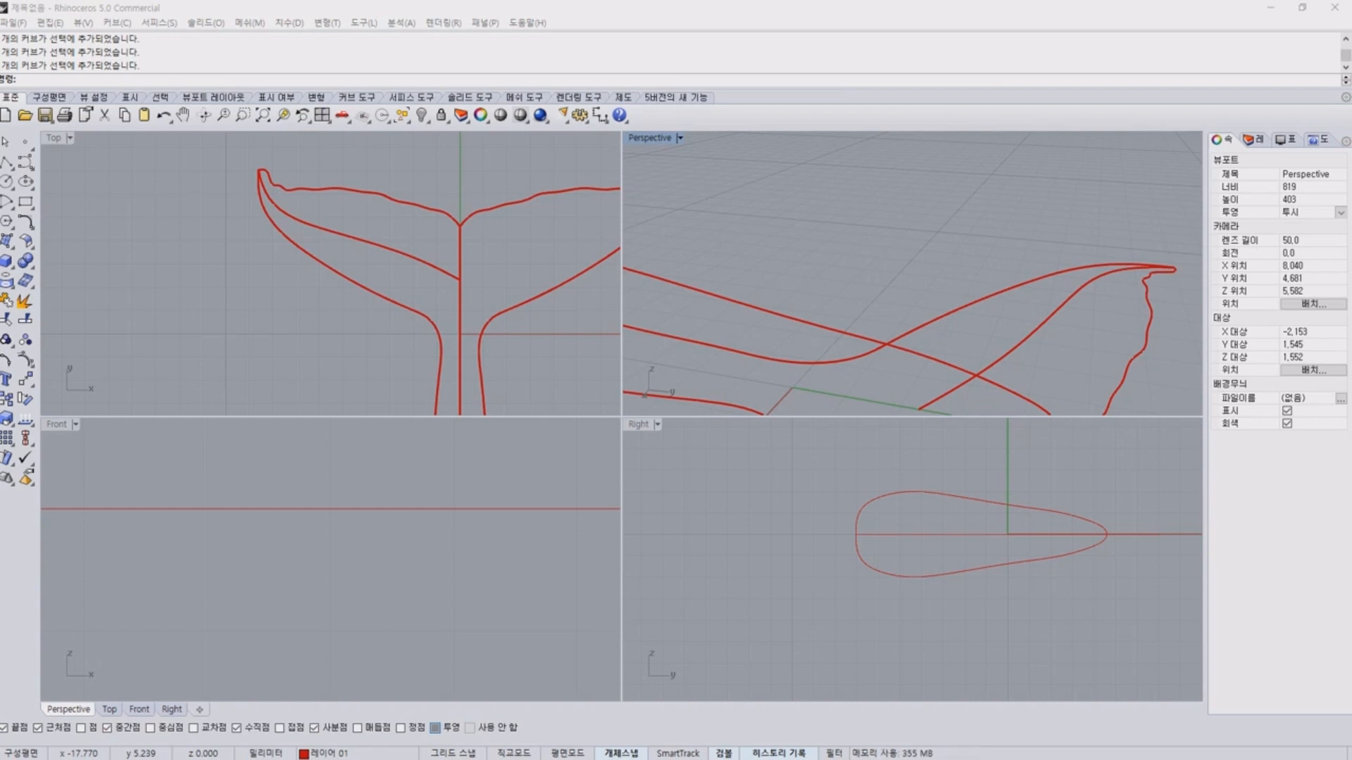
# Turn on the control points of the flat middle curve in the left fluke.
pyautogui.click(894, 244)
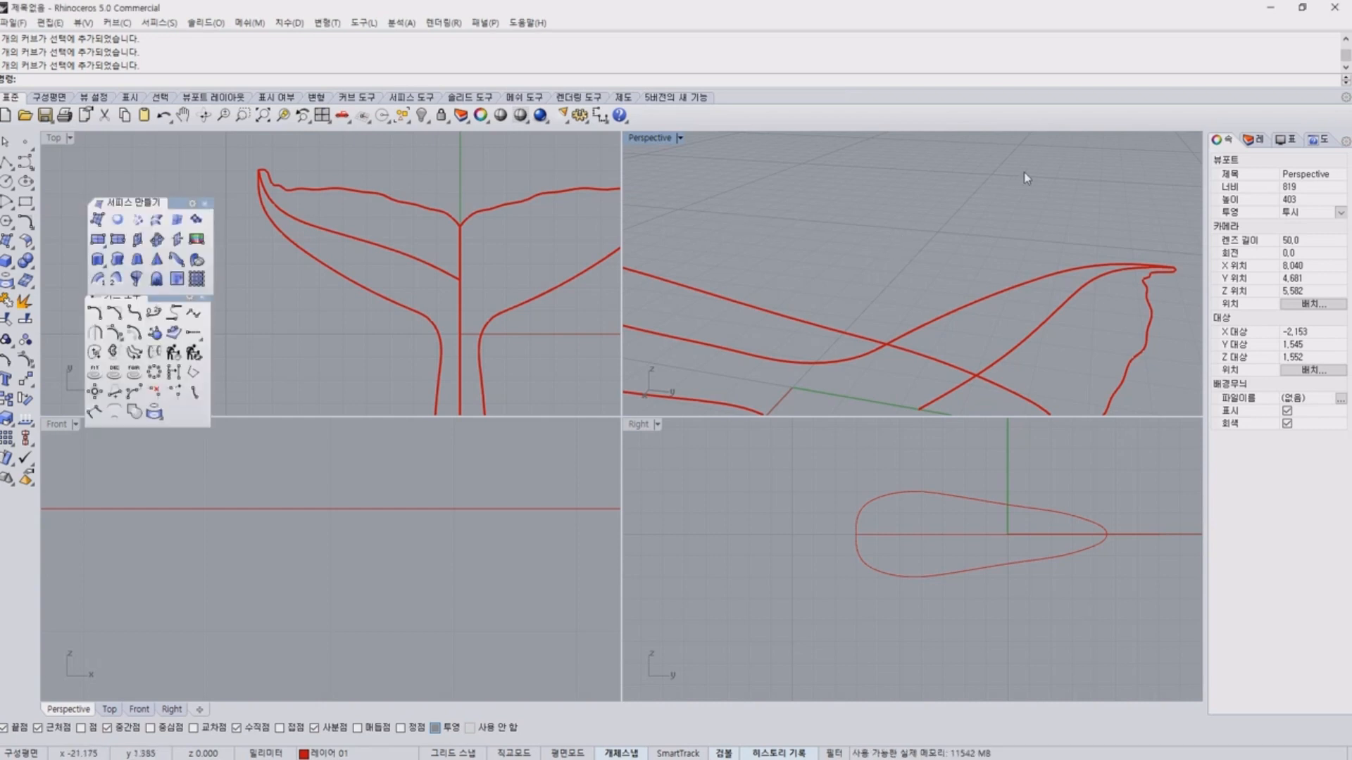
pyautogui.moveTo(990, 179); pyautogui.dragTo(859, 256, button='right')
pyautogui.click(945, 378)
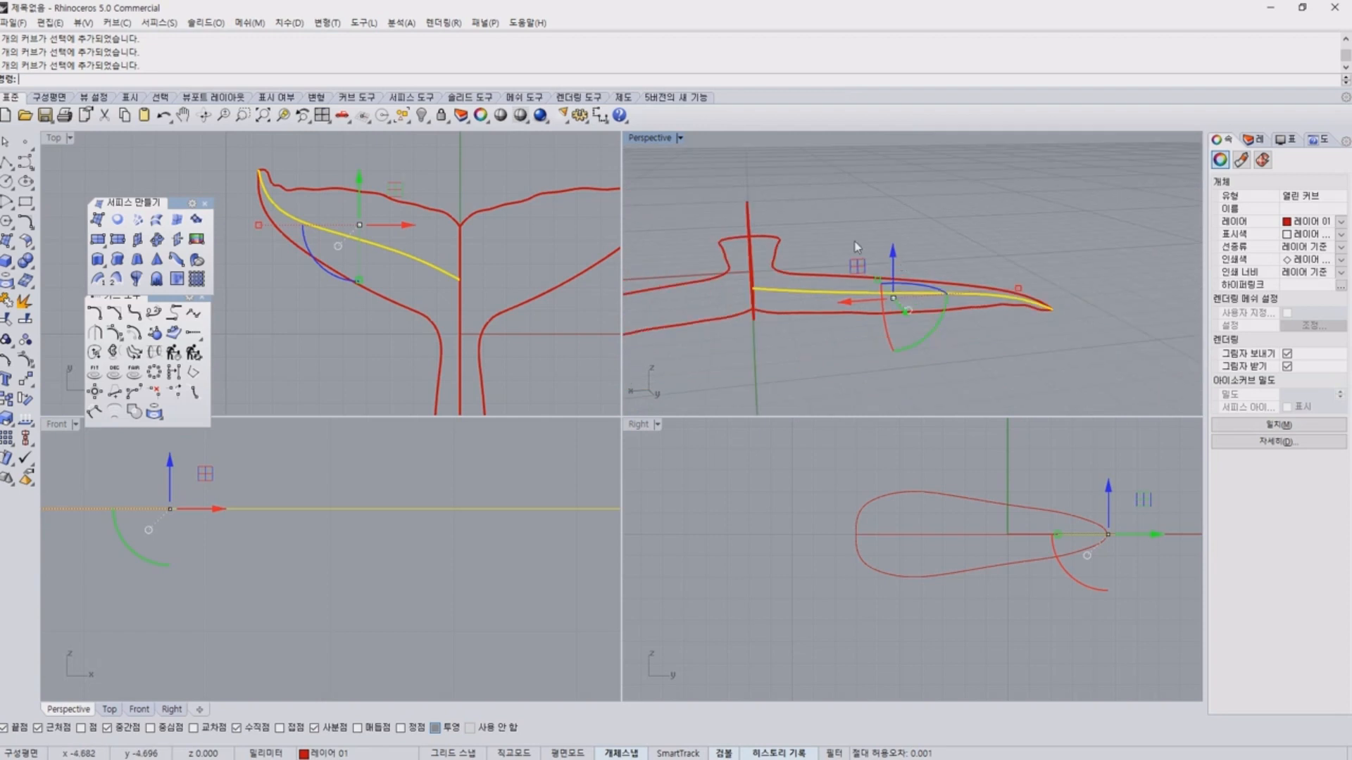
pyautogui.press('F10')
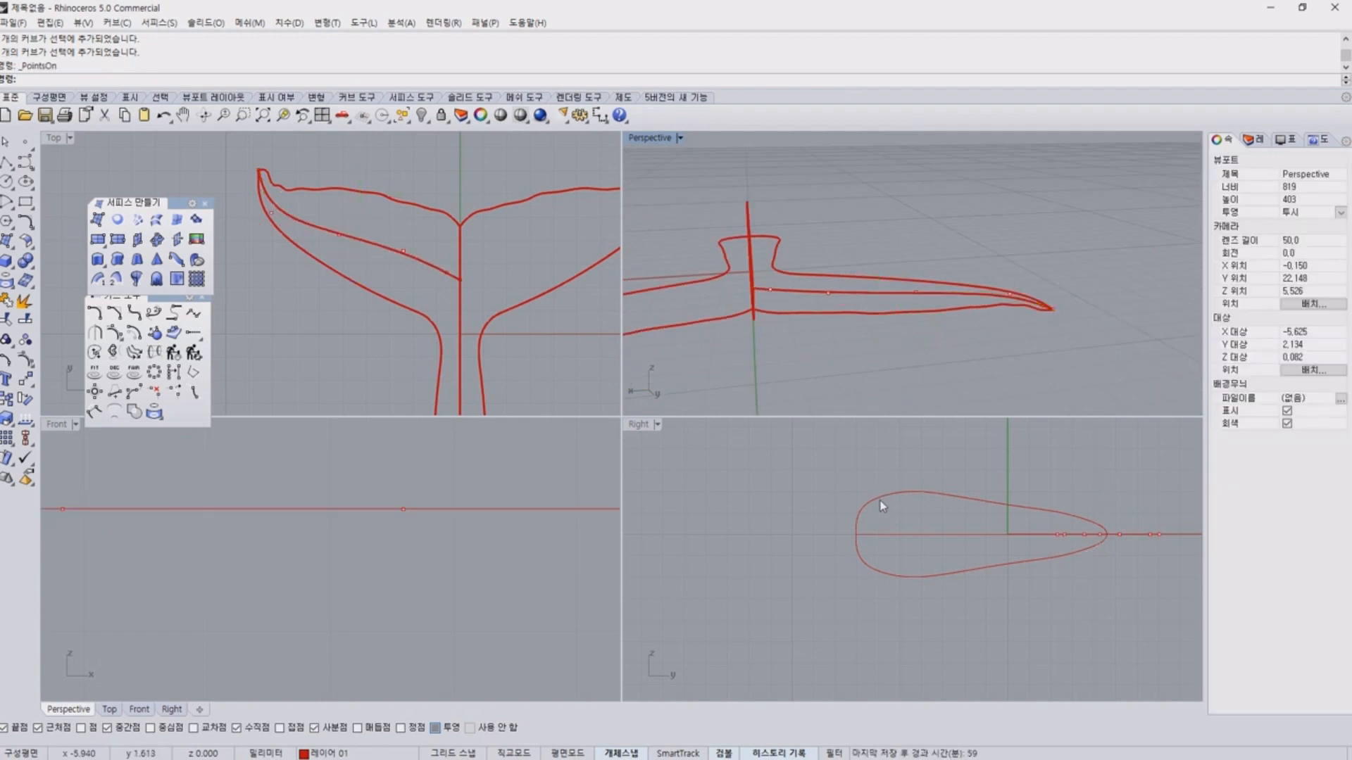
pyautogui.moveTo(1023, 331); pyautogui.dragTo(844, 315, button='right')
pyautogui.scroll(-3, 400, 319)
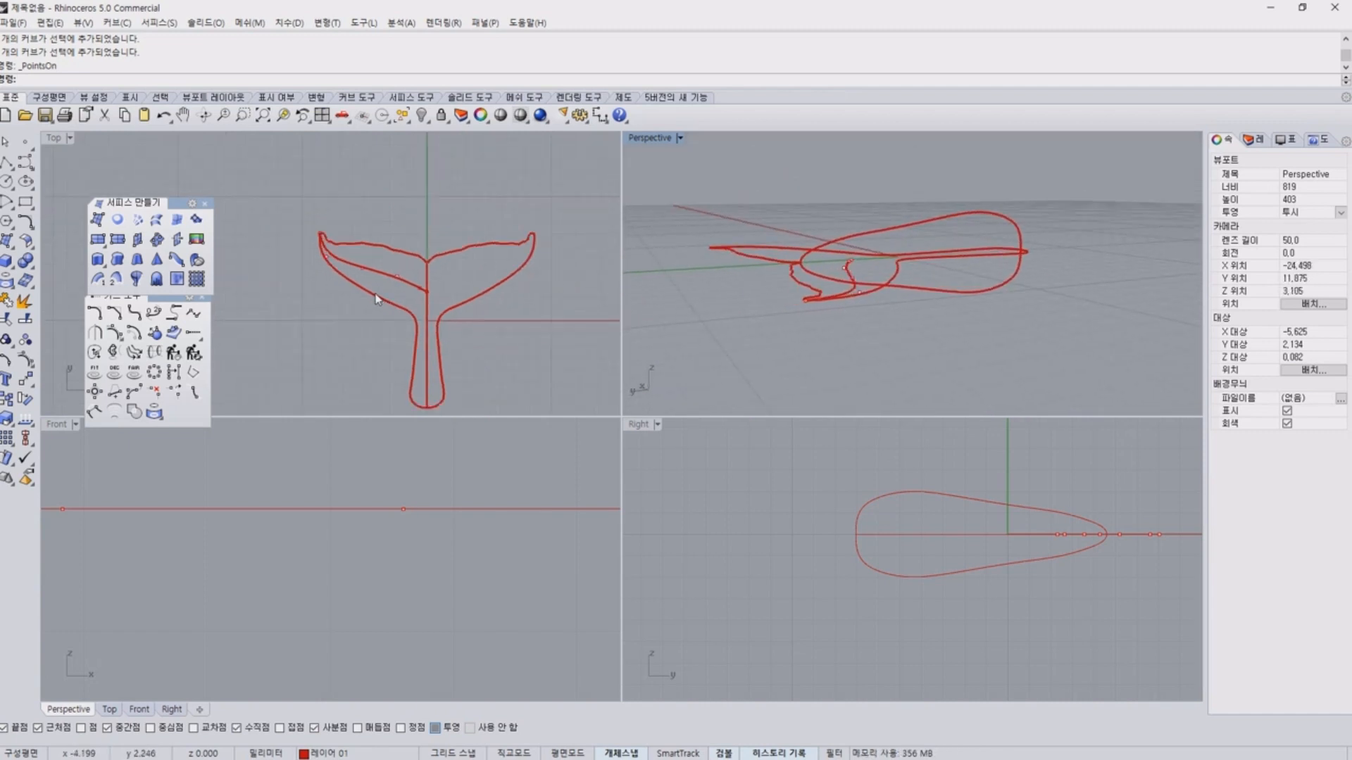
# Raise the middle curve's control point next to the fluke tip above the outline plane in the front view.
pyautogui.scroll(-3, 306, 529)
pyautogui.moveTo(1118, 545); pyautogui.dragTo(885, 547, button='right')
pyautogui.scroll(13, 328, 538)
pyautogui.scroll(13, 387, 269)
pyautogui.scroll(8, 344, 247)
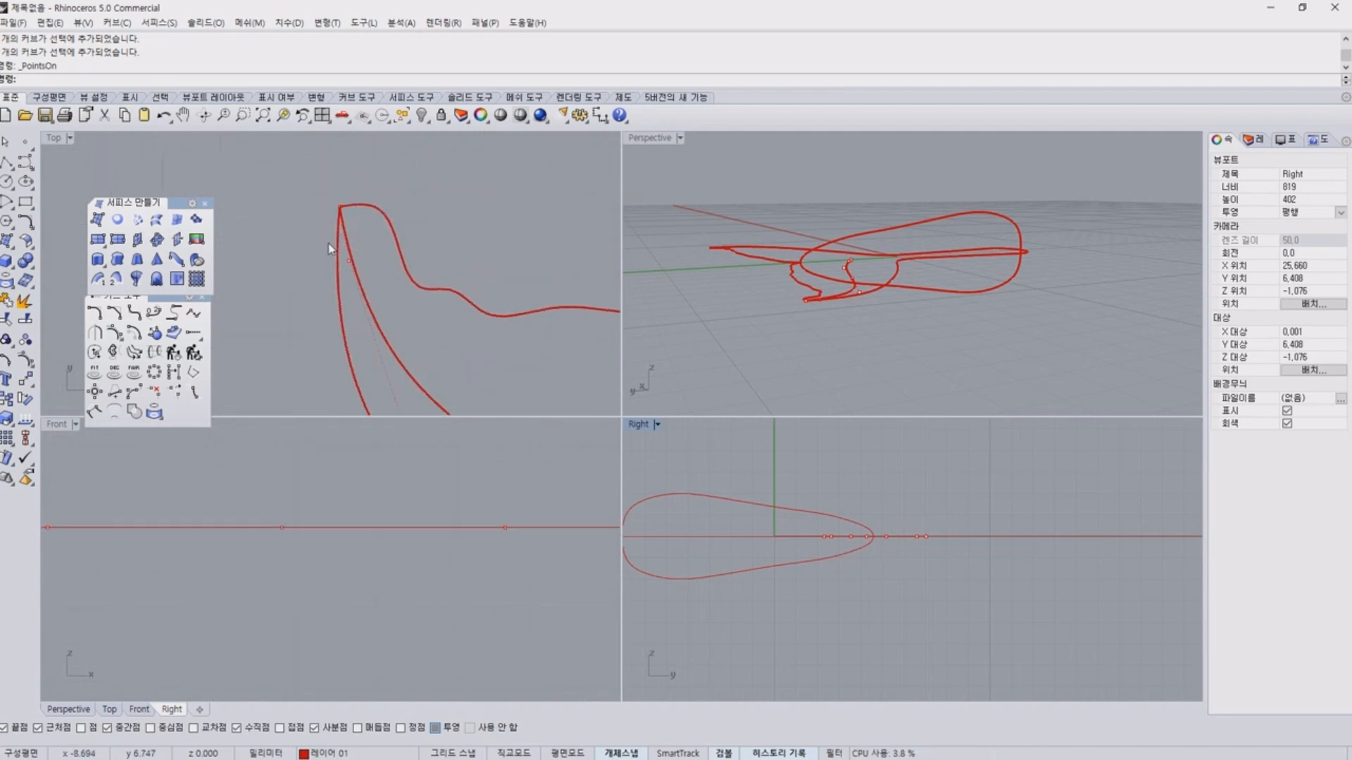
pyautogui.moveTo(310, 239); pyautogui.dragTo(445, 321)
pyautogui.moveTo(123, 461); pyautogui.dragTo(379, 486, button='right')
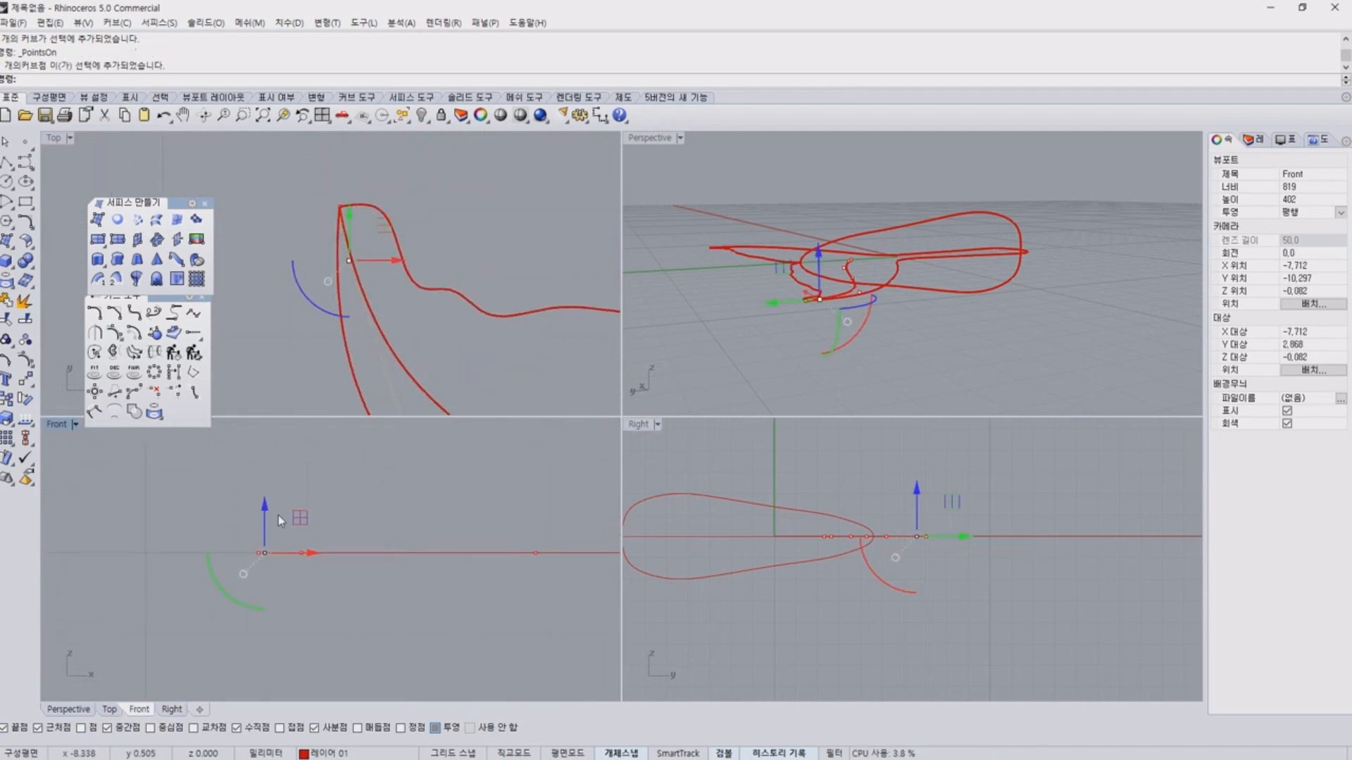
pyautogui.scroll(10, 275, 519)
pyautogui.moveTo(248, 559); pyautogui.dragTo(245, 491)
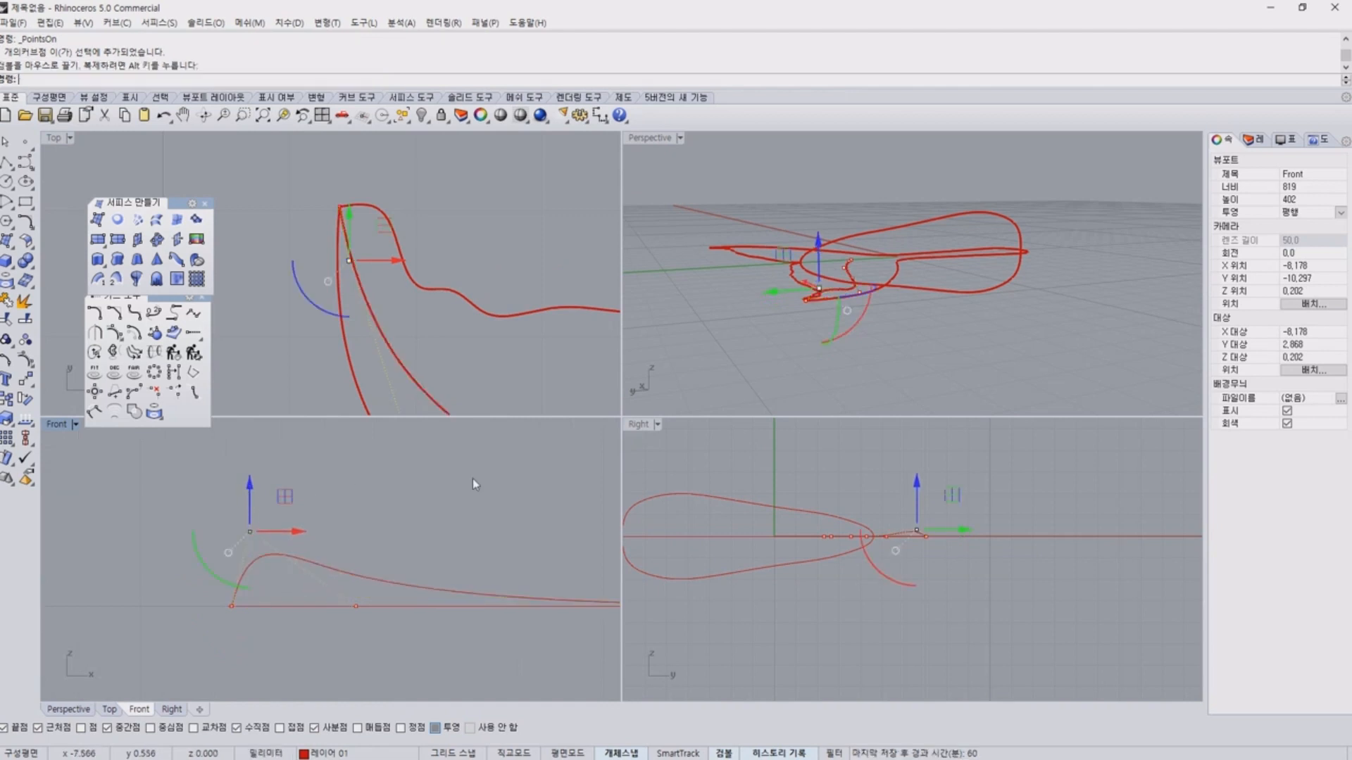
pyautogui.click(473, 481)
# Compare the raised tip with the outline, and lower the control point beside the tip slightly.
pyautogui.moveTo(850, 318); pyautogui.dragTo(1024, 320, button='right')
pyautogui.moveTo(281, 303); pyautogui.dragTo(264, 272, button='right')
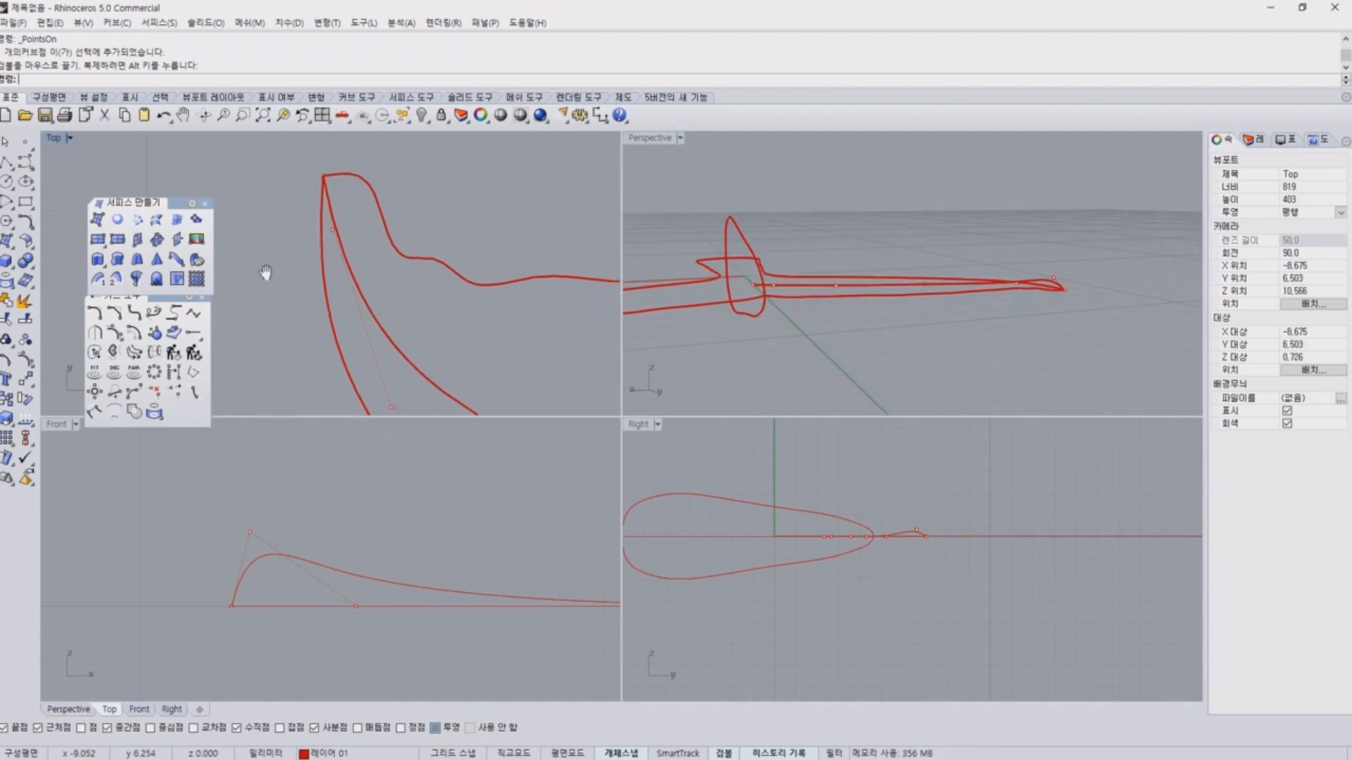
pyautogui.scroll(-6, 264, 262)
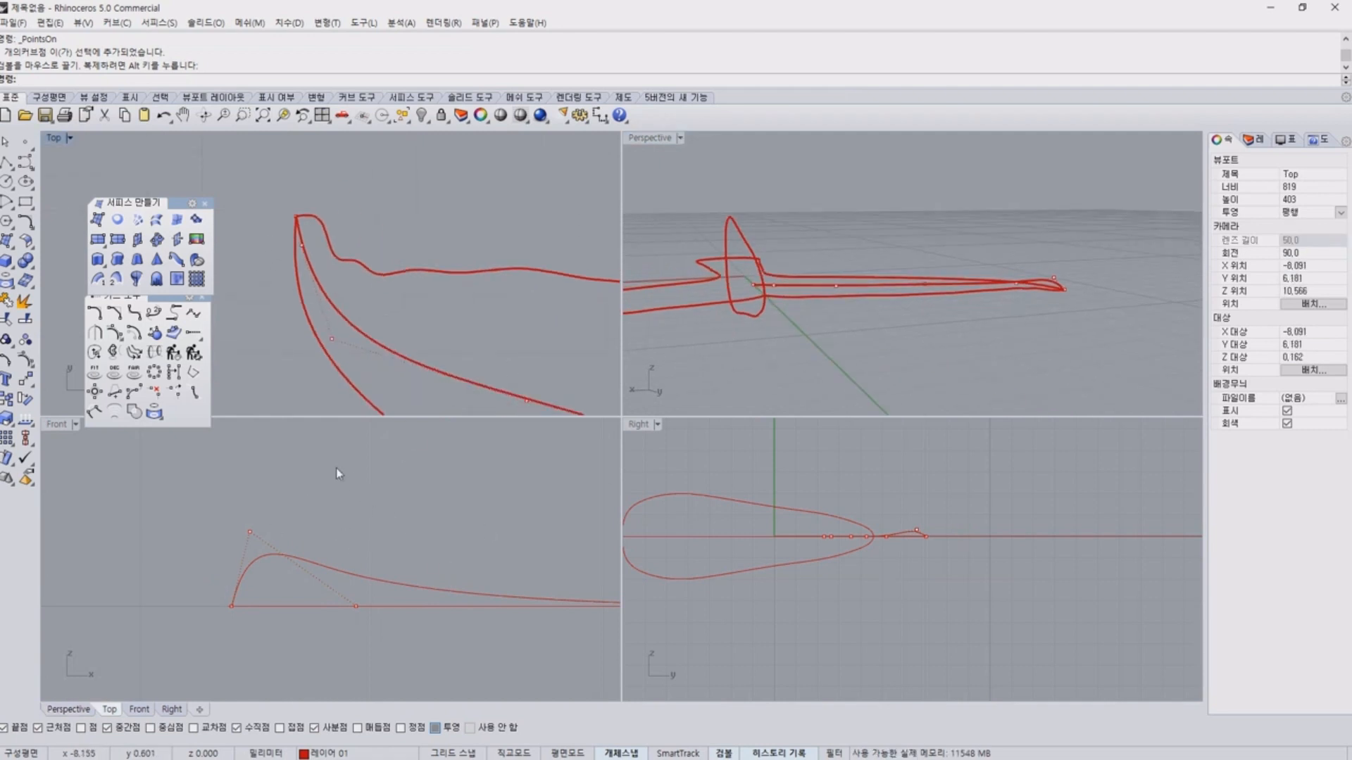
pyautogui.click(250, 532)
pyautogui.moveTo(249, 489); pyautogui.dragTo(249, 500)
pyautogui.click(378, 484)
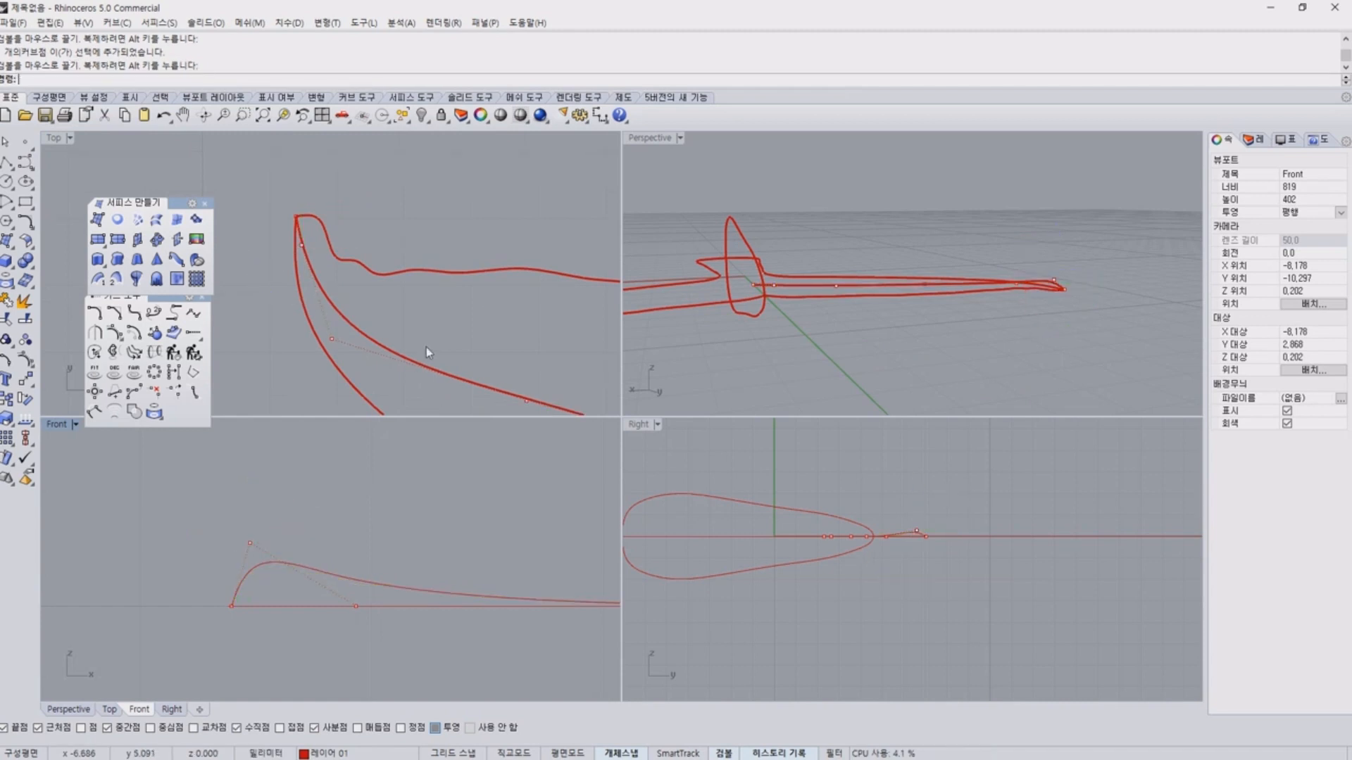
# Examine the rounded rise of the middle curve at the fluke tip in the front and right views.
pyautogui.moveTo(324, 285); pyautogui.dragTo(299, 281, button='right')
pyautogui.click(277, 240)
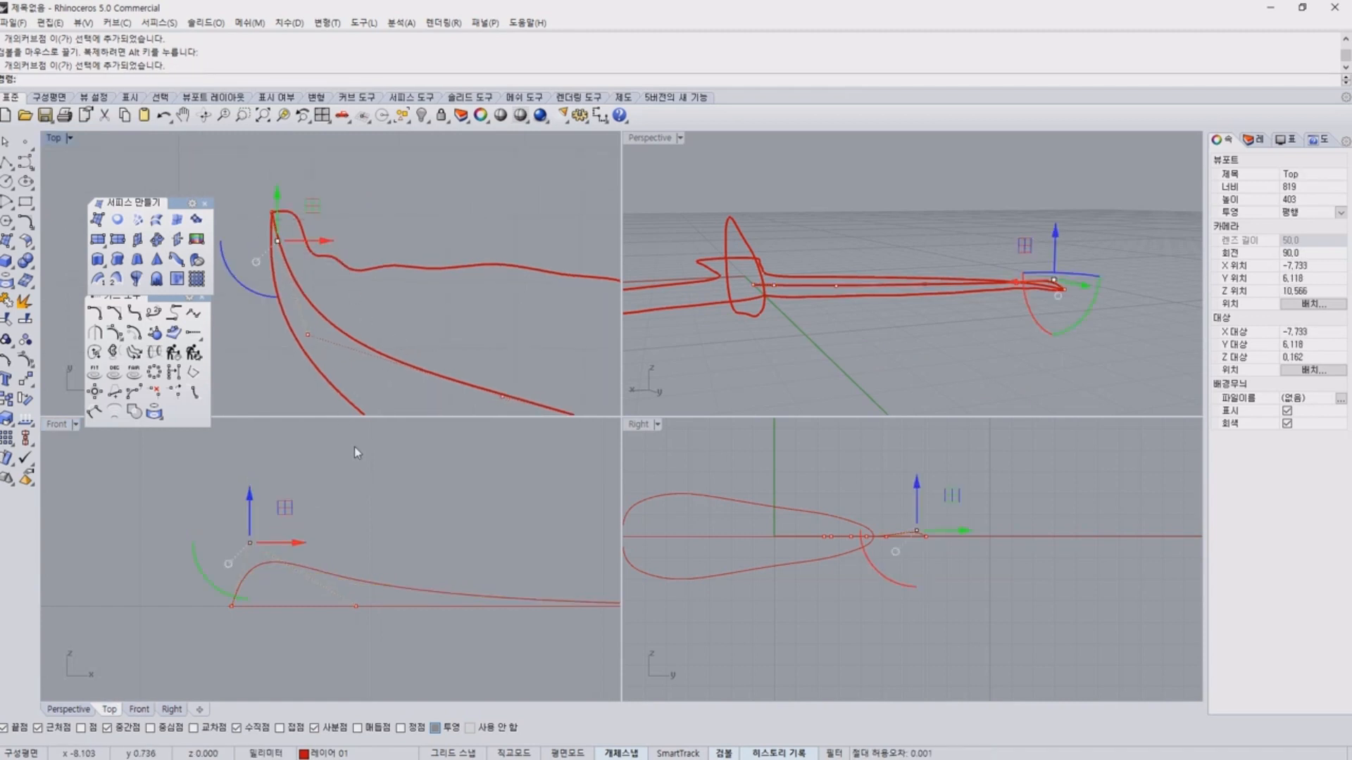
pyautogui.scroll(5, 271, 586)
pyautogui.moveTo(195, 624)
pyautogui.mouseDown()
pyautogui.moveTo(321, 536)
pyautogui.moveTo(517, 590)
pyautogui.mouseUp()
pyautogui.press('Escape')
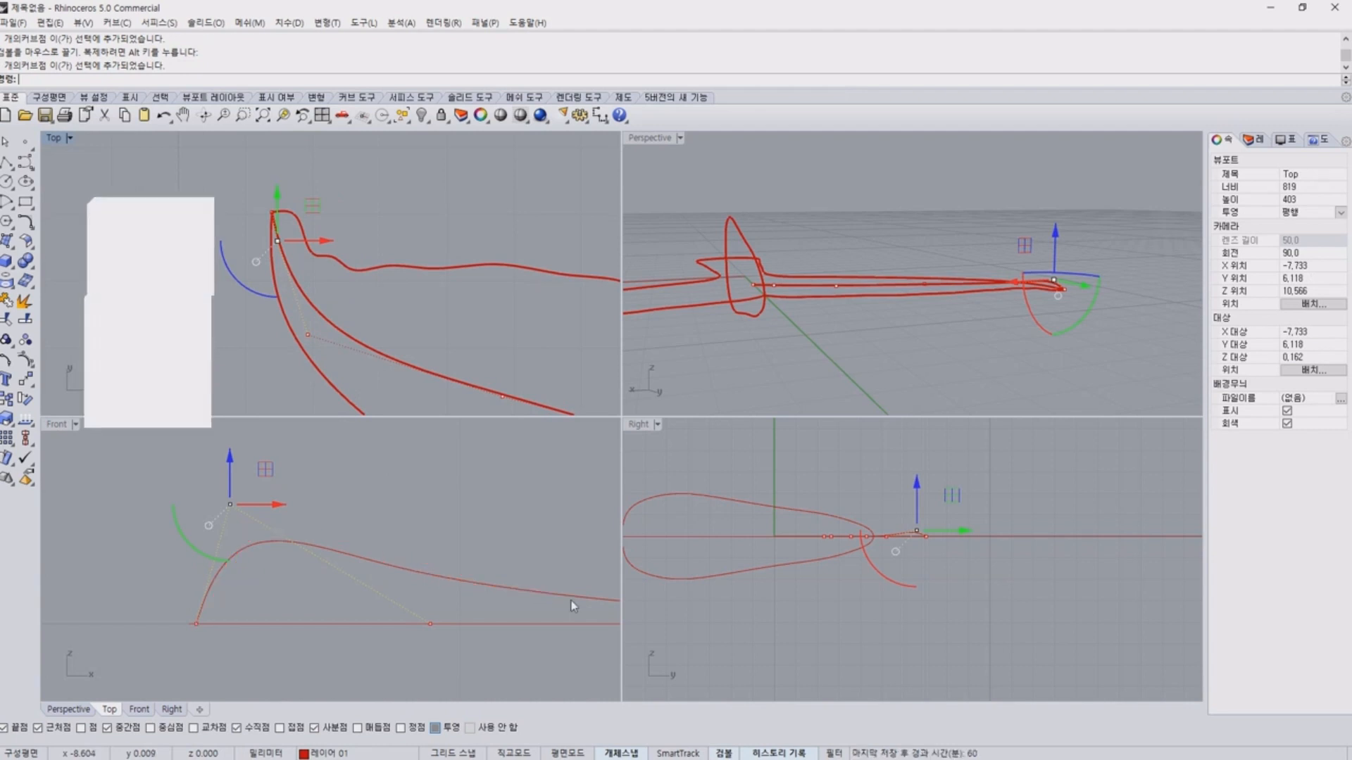
pyautogui.moveTo(299, 575); pyautogui.dragTo(426, 572, button='right')
pyautogui.moveTo(315, 616)
pyautogui.mouseDown()
pyautogui.moveTo(394, 543)
pyautogui.moveTo(501, 569)
pyautogui.mouseUp()
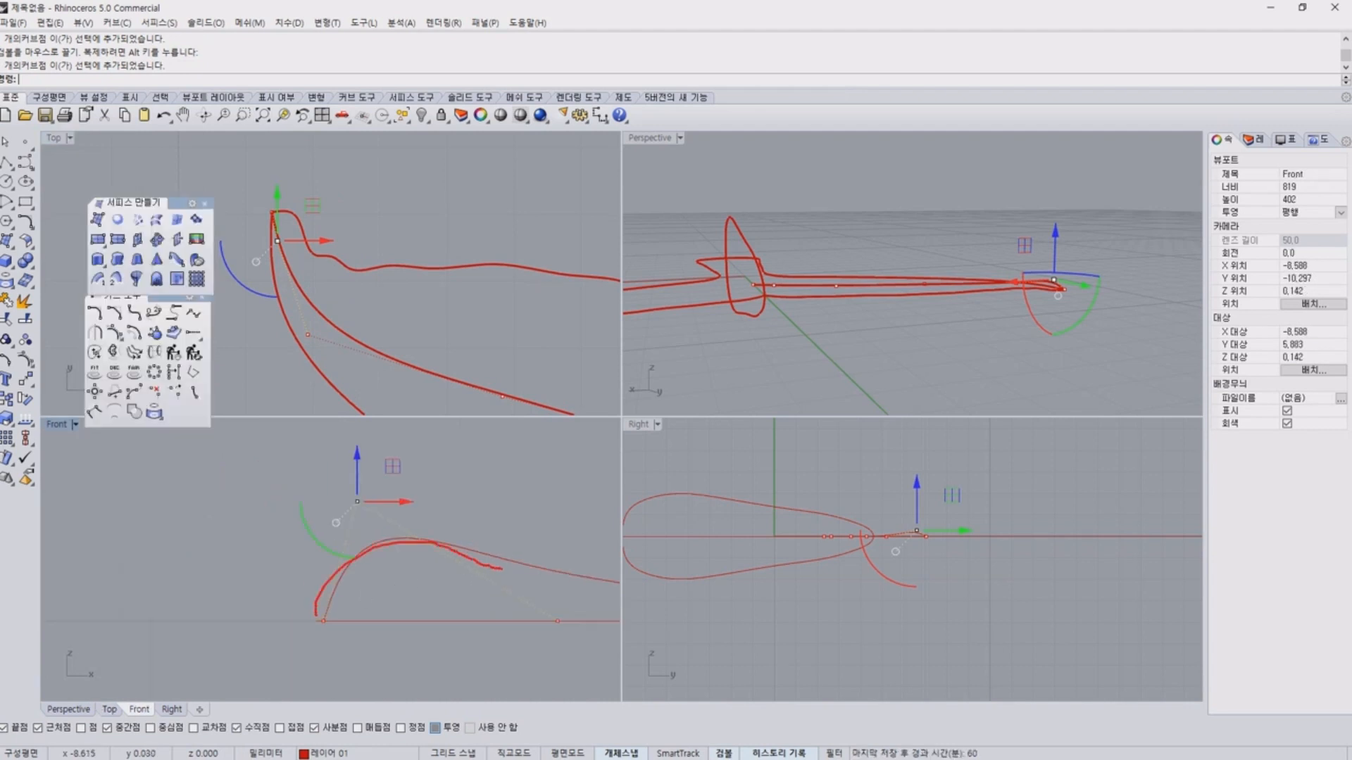
pyautogui.press('Escape')
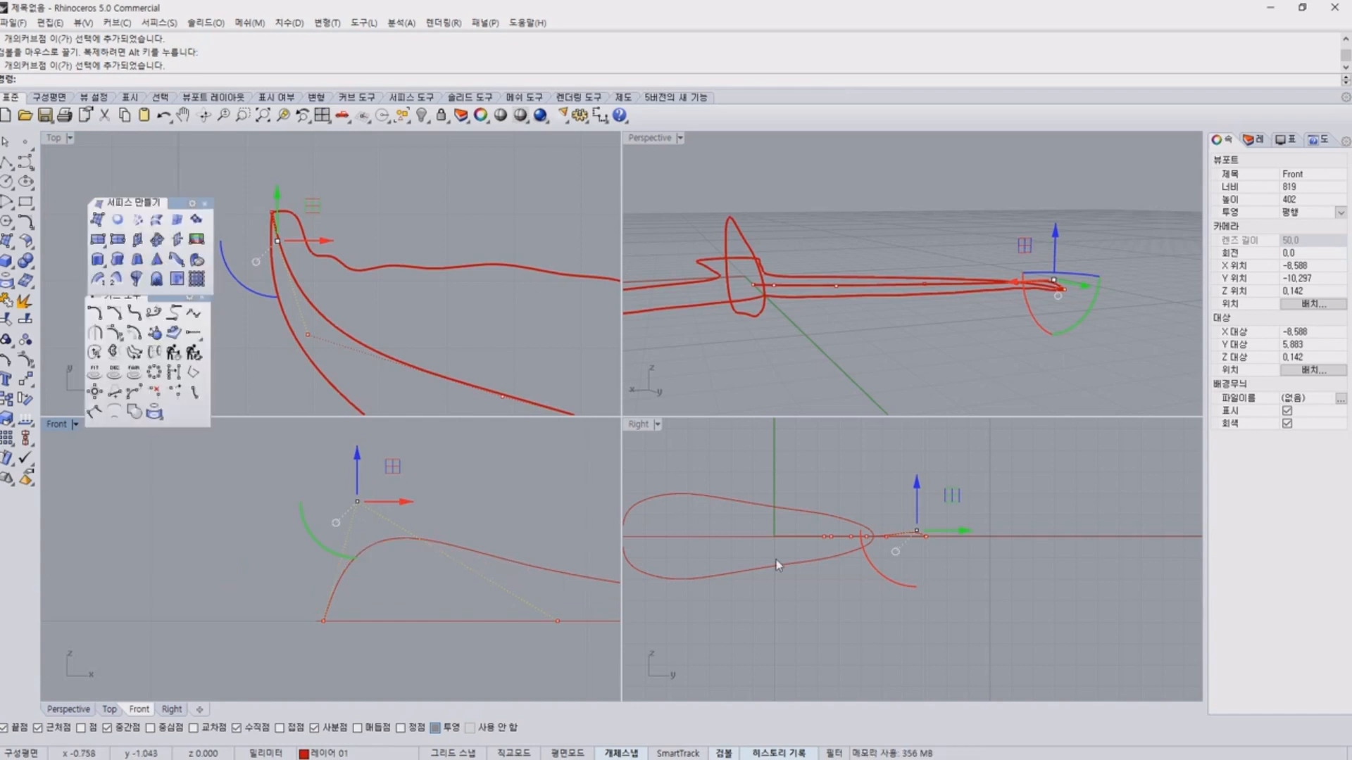
pyautogui.moveTo(983, 546); pyautogui.dragTo(959, 564, button='right')
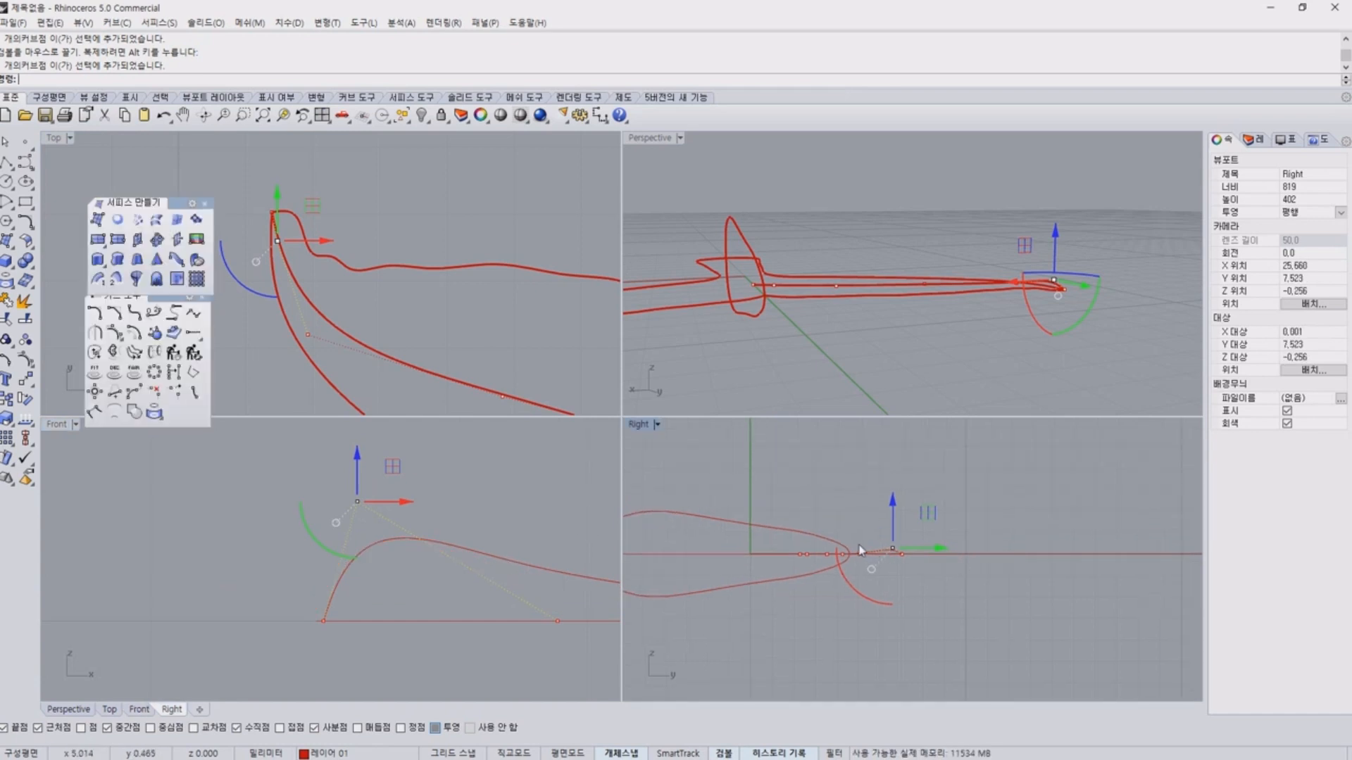
pyautogui.scroll(3, 860, 550)
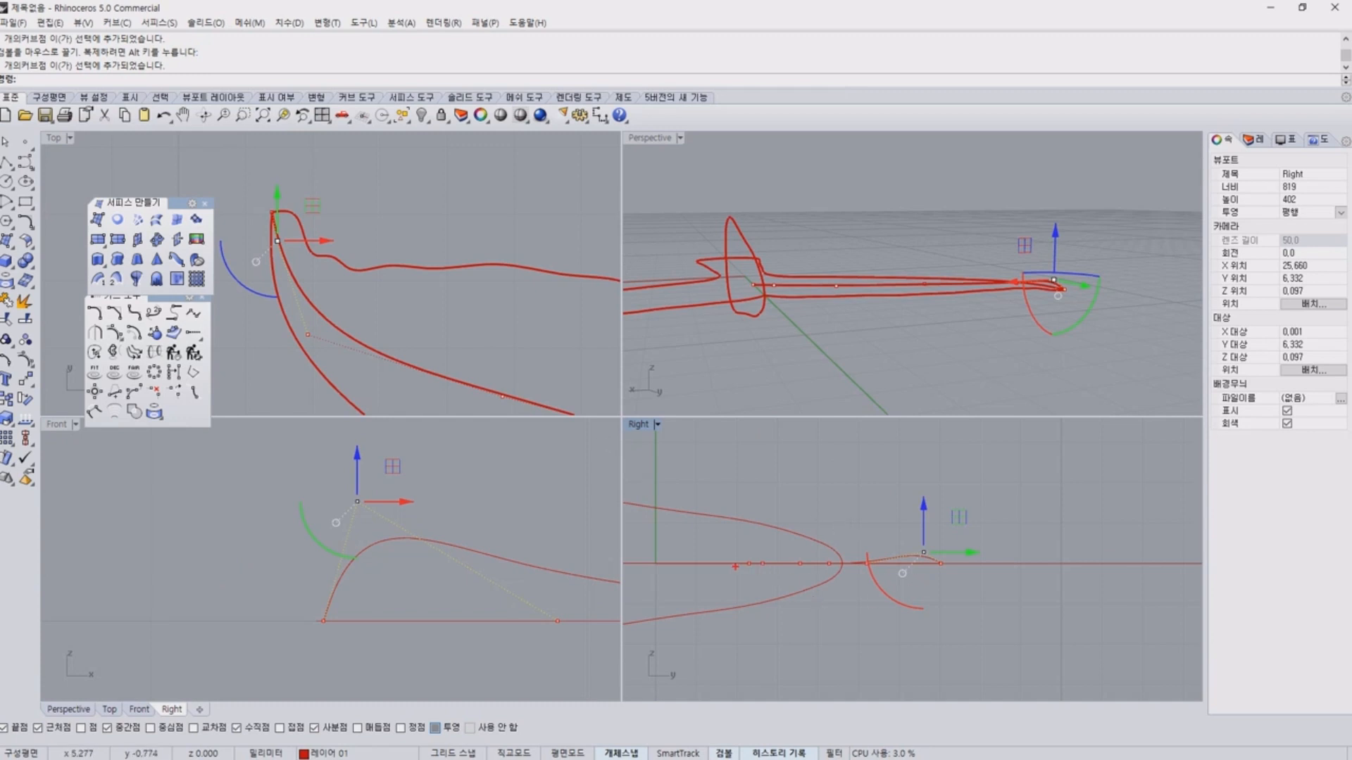
pyautogui.moveTo(735, 566); pyautogui.dragTo(1107, 564)
pyautogui.press('Escape')
# Review the control point beside the fluke tip in the top and perspective views against the curve's rounded start.
pyautogui.scroll(6, 374, 268)
pyautogui.click(398, 194)
pyautogui.moveTo(399, 194); pyautogui.dragTo(576, 229, button='right')
pyautogui.moveTo(338, 239); pyautogui.dragTo(465, 299)
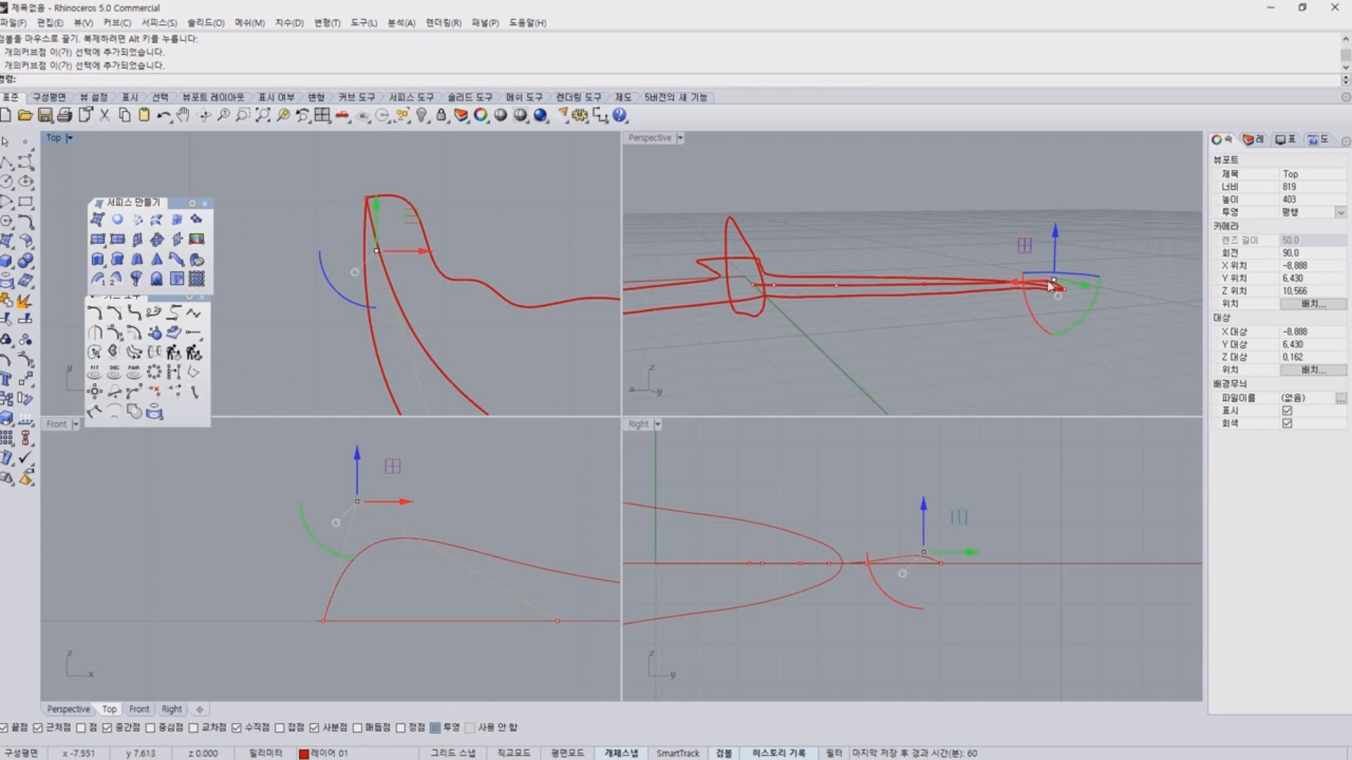
pyautogui.moveTo(985, 352); pyautogui.dragTo(952, 359, button='right')
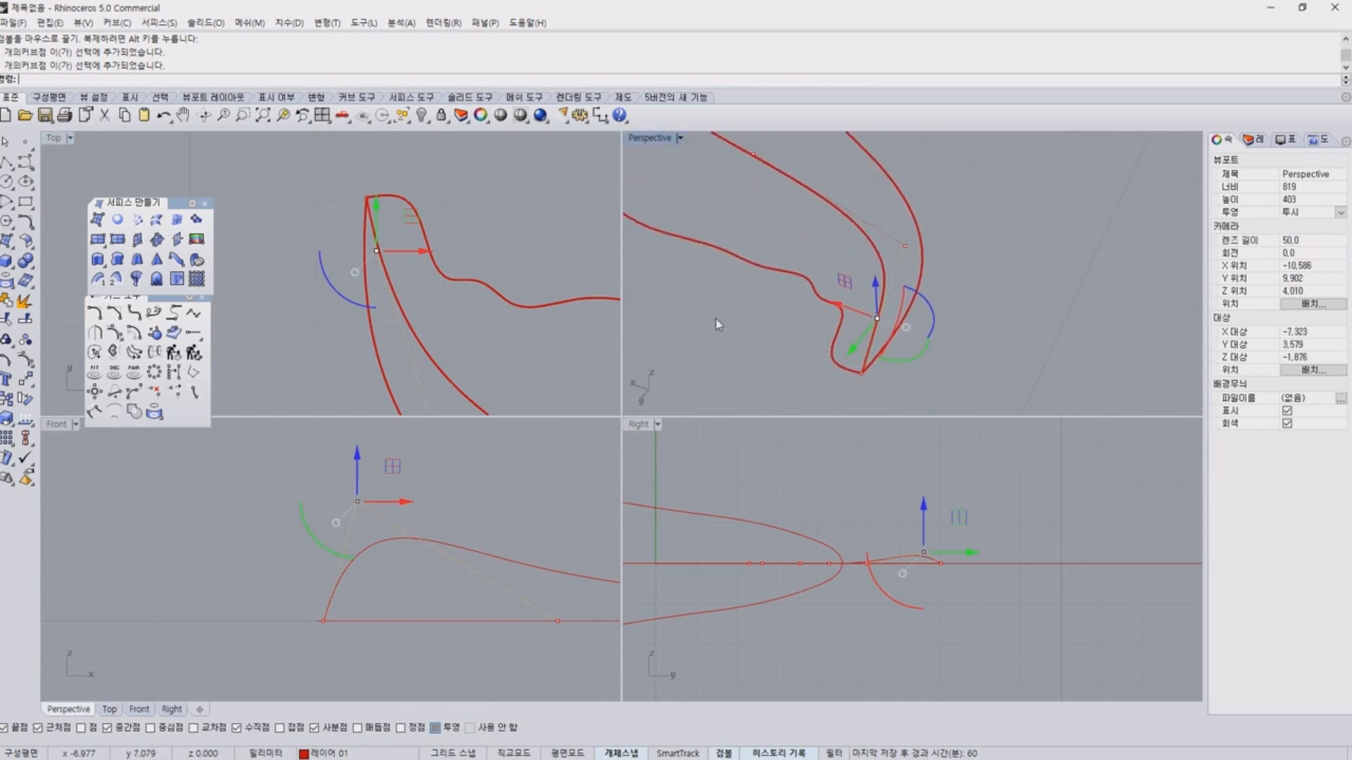
pyautogui.click(716, 318)
pyautogui.click(877, 319)
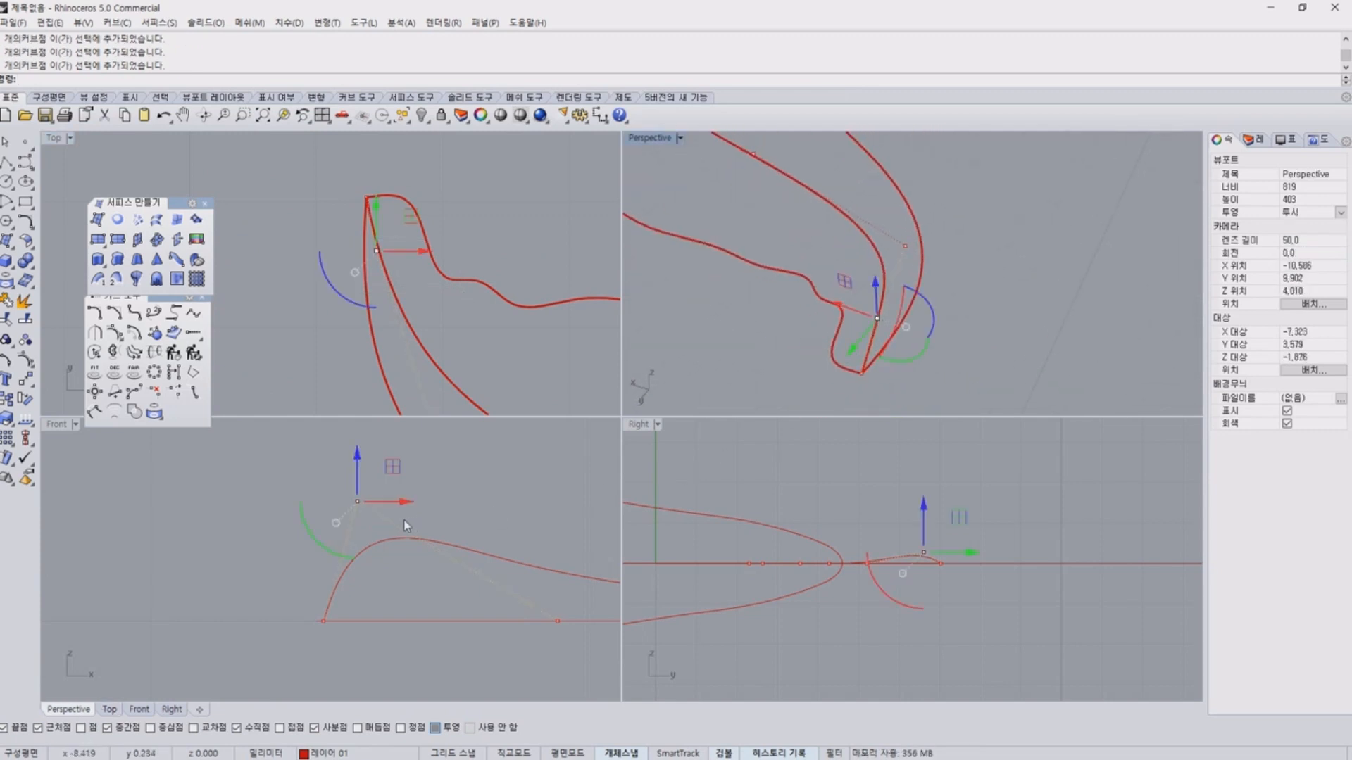
pyautogui.moveTo(404, 526); pyautogui.dragTo(402, 540, button='right')
pyautogui.hotkey('ctrl', '2')
pyautogui.moveTo(952, 601); pyautogui.dragTo(957, 569)
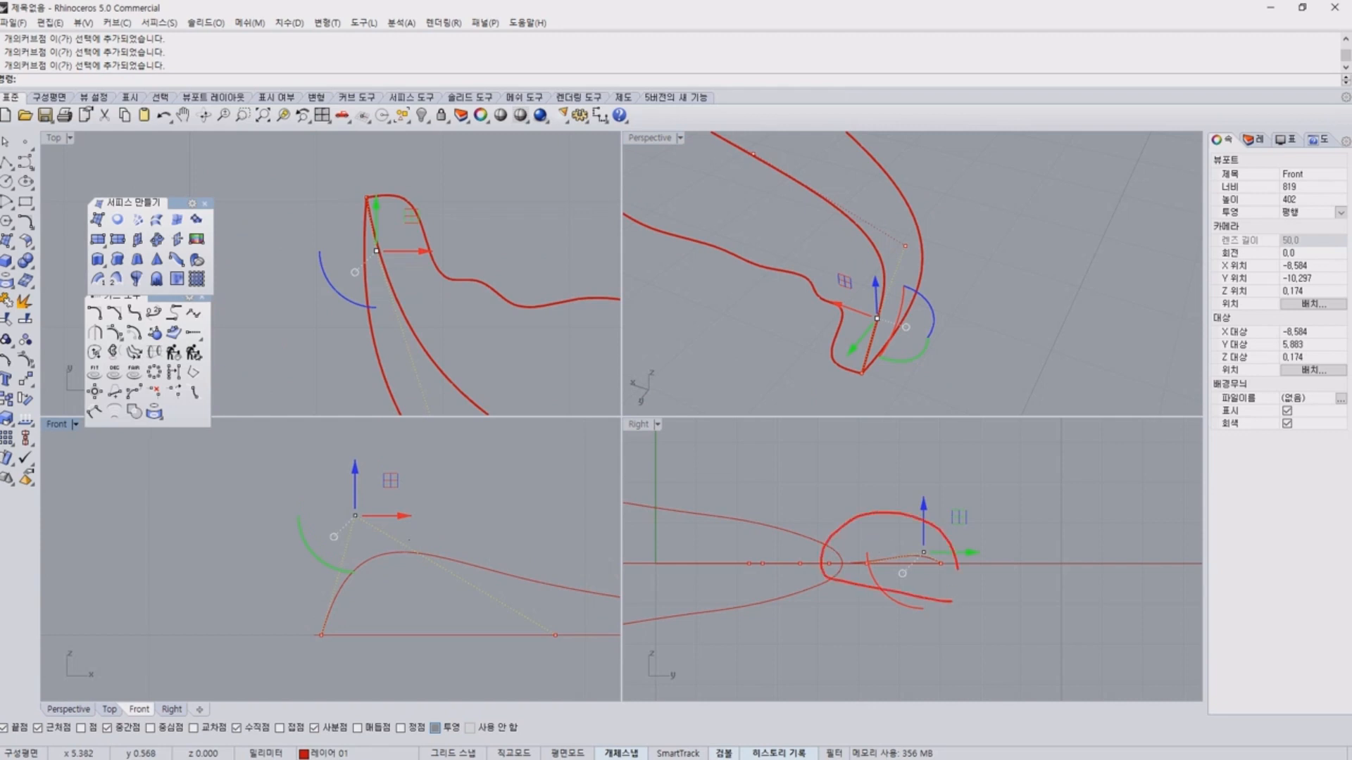
# Raise the second control point from the fluke tip slightly above the height of the raised one beside the tip.
pyautogui.scroll(-3, 439, 549)
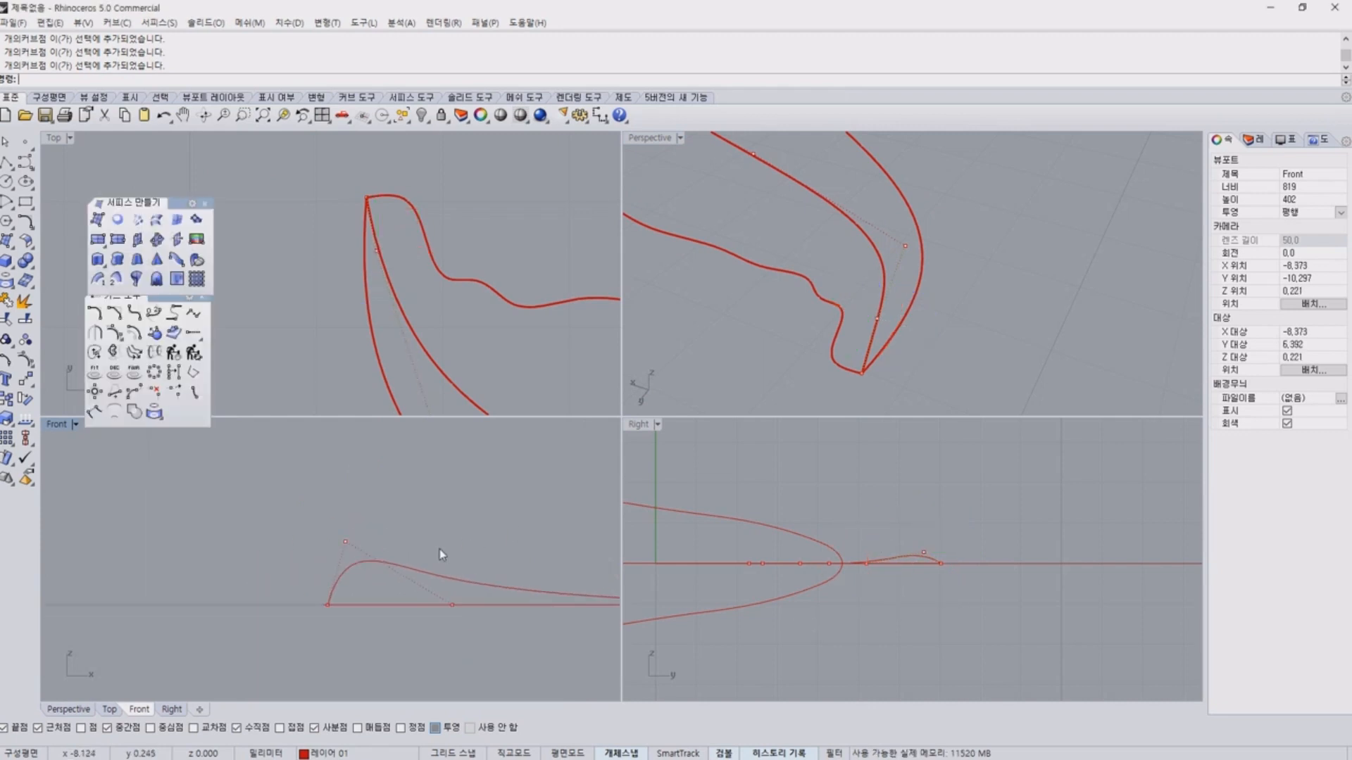
pyautogui.click(905, 247)
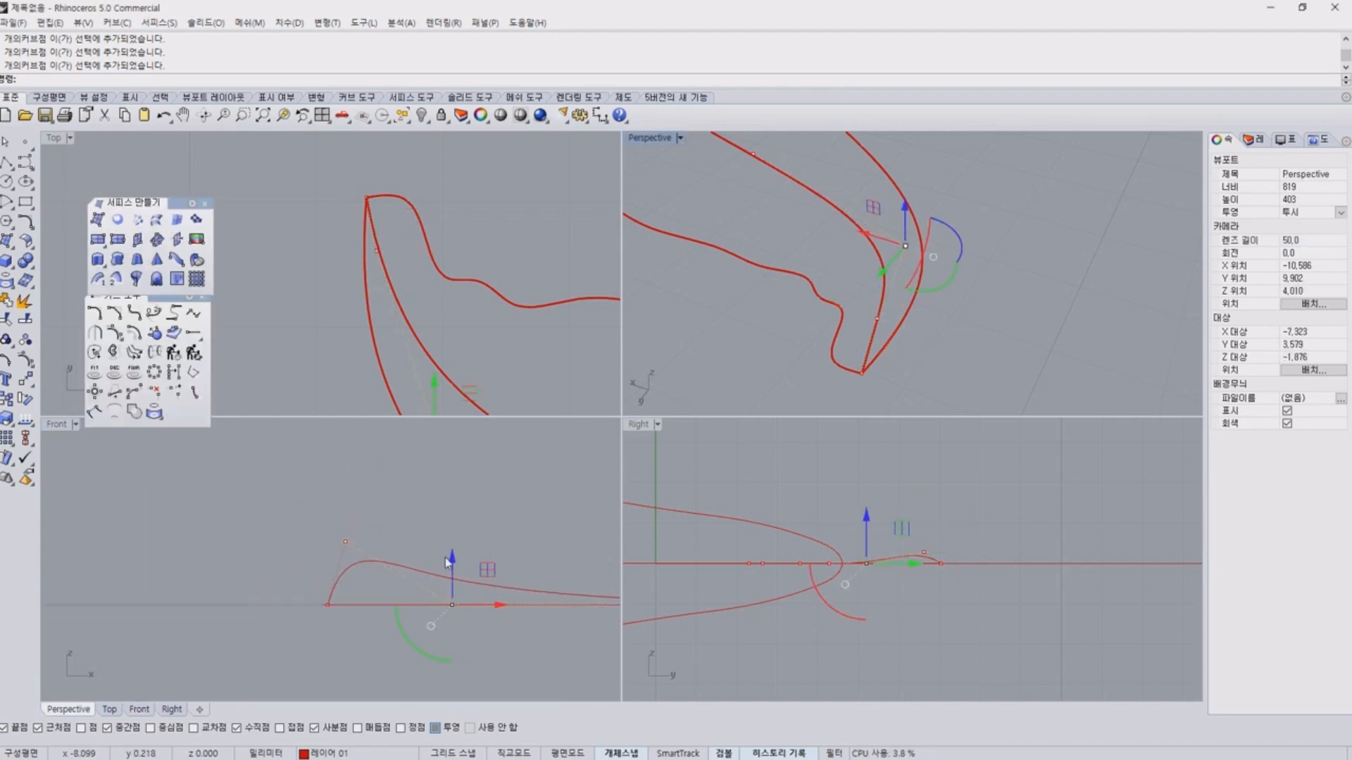
pyautogui.moveTo(451, 561); pyautogui.dragTo(453, 492)
pyautogui.click(577, 481)
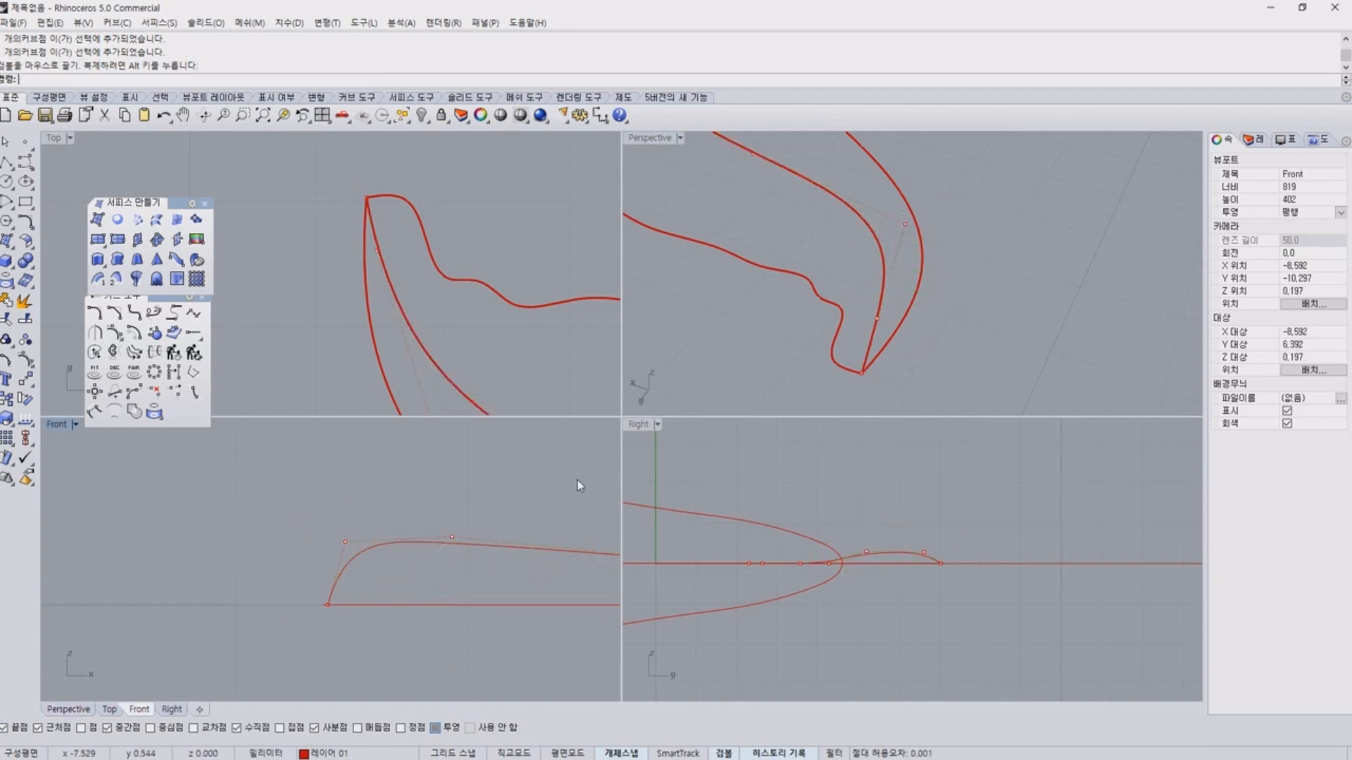
# Raise the two control points in the middle stretch of the fluke curve together in the front view.
pyautogui.moveTo(544, 478); pyautogui.dragTo(396, 483, button='right')
pyautogui.scroll(-11, 528, 560)
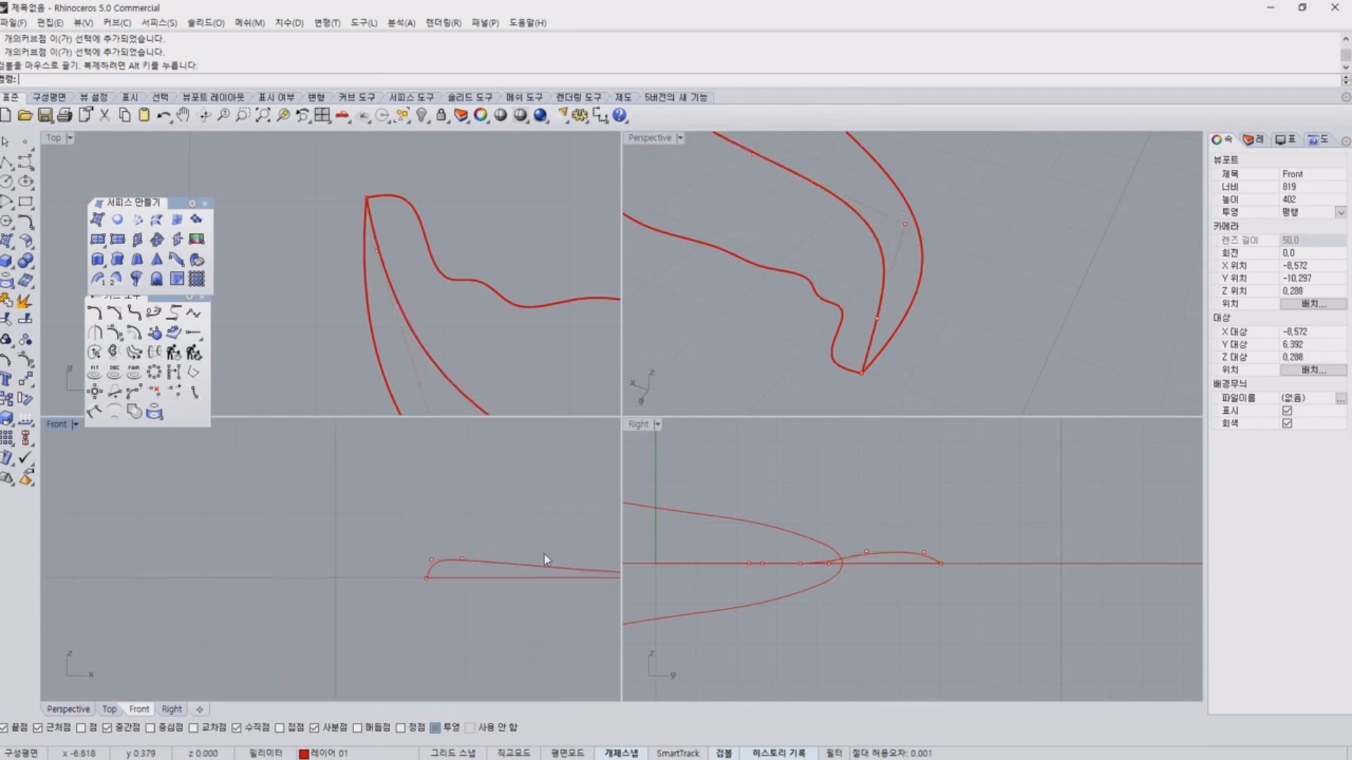
pyautogui.moveTo(543, 555); pyautogui.dragTo(403, 541, button='right')
pyautogui.scroll(2, 387, 544)
pyautogui.moveTo(504, 562); pyautogui.dragTo(342, 510, button='right')
pyautogui.scroll(-4, 343, 510)
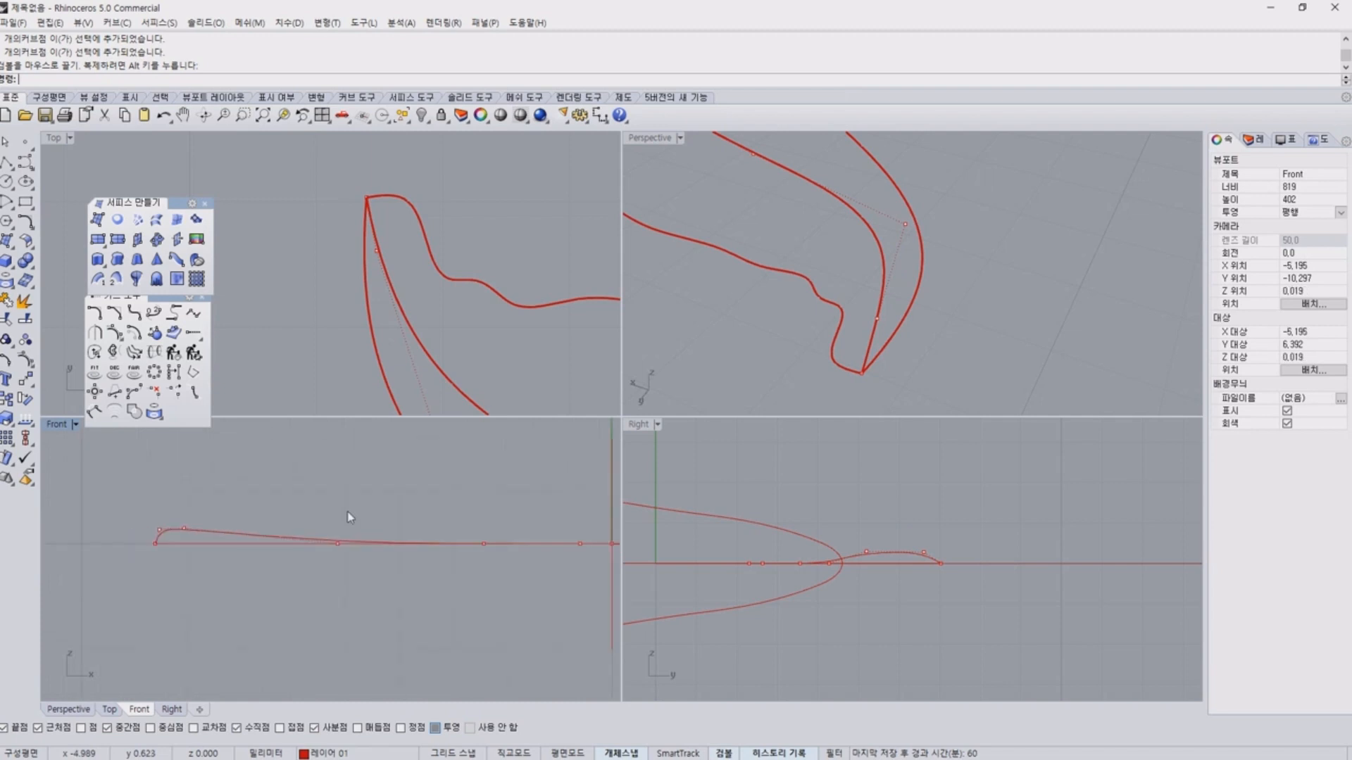
pyautogui.moveTo(330, 501); pyautogui.dragTo(526, 571)
pyautogui.moveTo(414, 492); pyautogui.dragTo(416, 473)
pyautogui.click(545, 504)
# Raise the control point just before the middle curve's inner end, leaving the endpoint on the central line.
pyautogui.moveTo(550, 509); pyautogui.dragTo(395, 501, button='right')
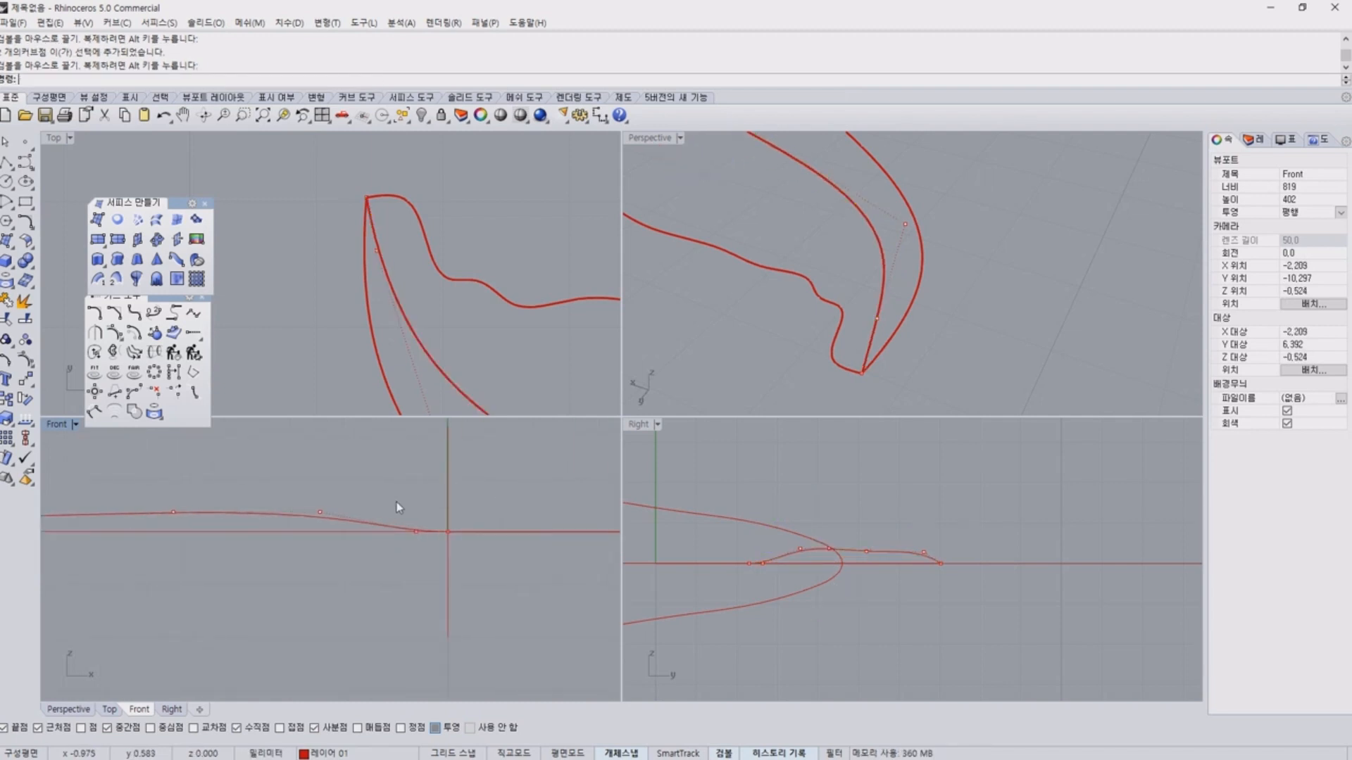
pyautogui.scroll(2, 394, 502)
pyautogui.moveTo(384, 503); pyautogui.dragTo(458, 564)
pyautogui.moveTo(425, 499); pyautogui.dragTo(504, 586)
pyautogui.click(480, 491)
pyautogui.moveTo(554, 498); pyautogui.dragTo(528, 554, button='right')
# Raise the middle curve's inner endpoint from the central line up to the raised central profile.
pyautogui.click(1073, 322)
pyautogui.moveTo(1073, 321); pyautogui.dragTo(881, 266, button='right')
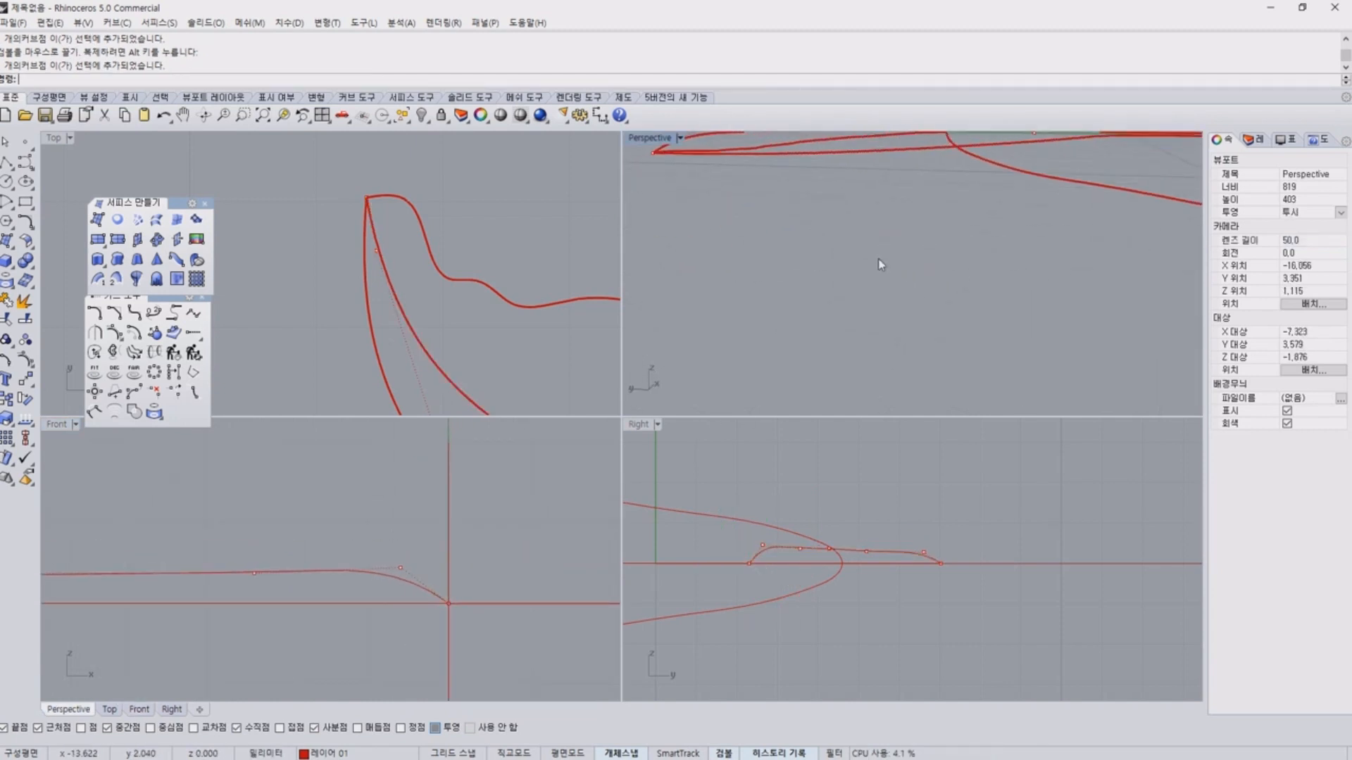
pyautogui.keyDown('shift'); pyautogui.moveTo(866, 218); pyautogui.dragTo(774, 311, button='right'); pyautogui.keyUp('shift')
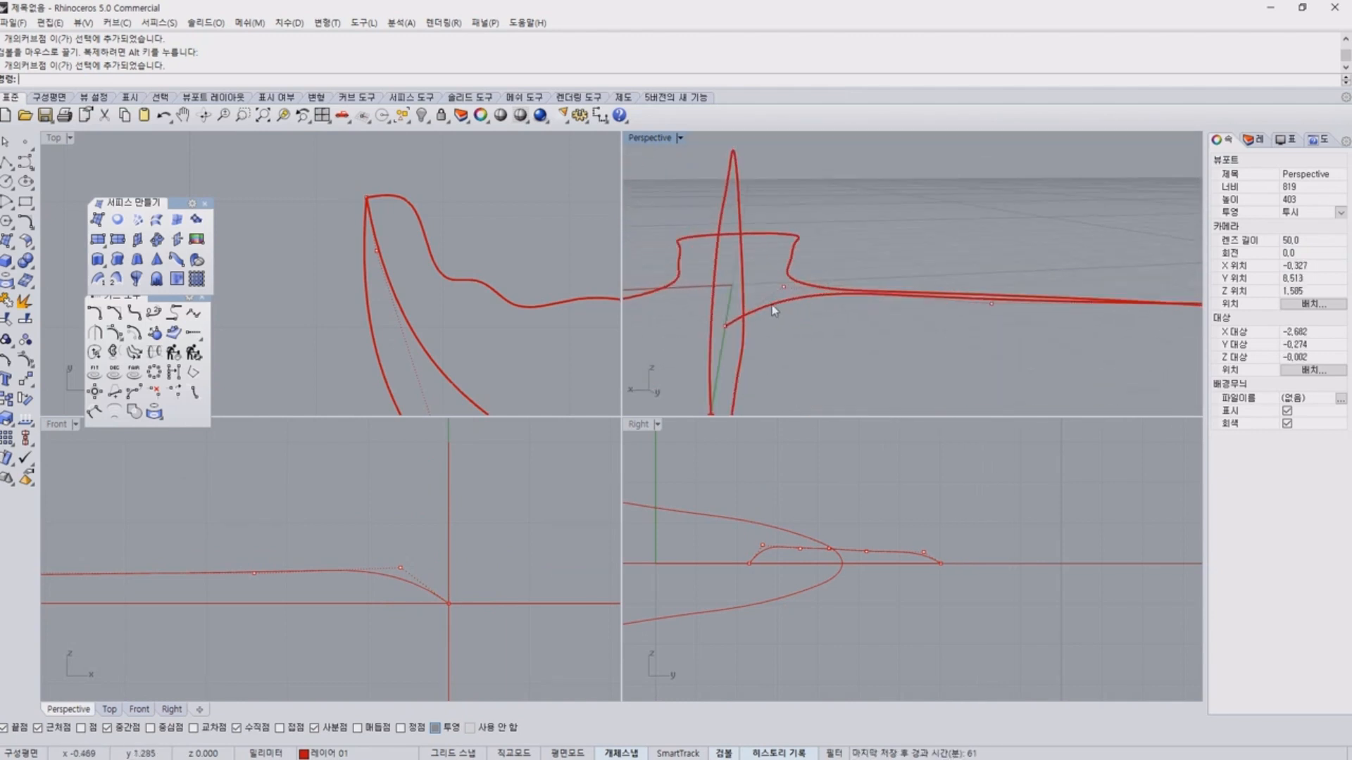
pyautogui.click(725, 325)
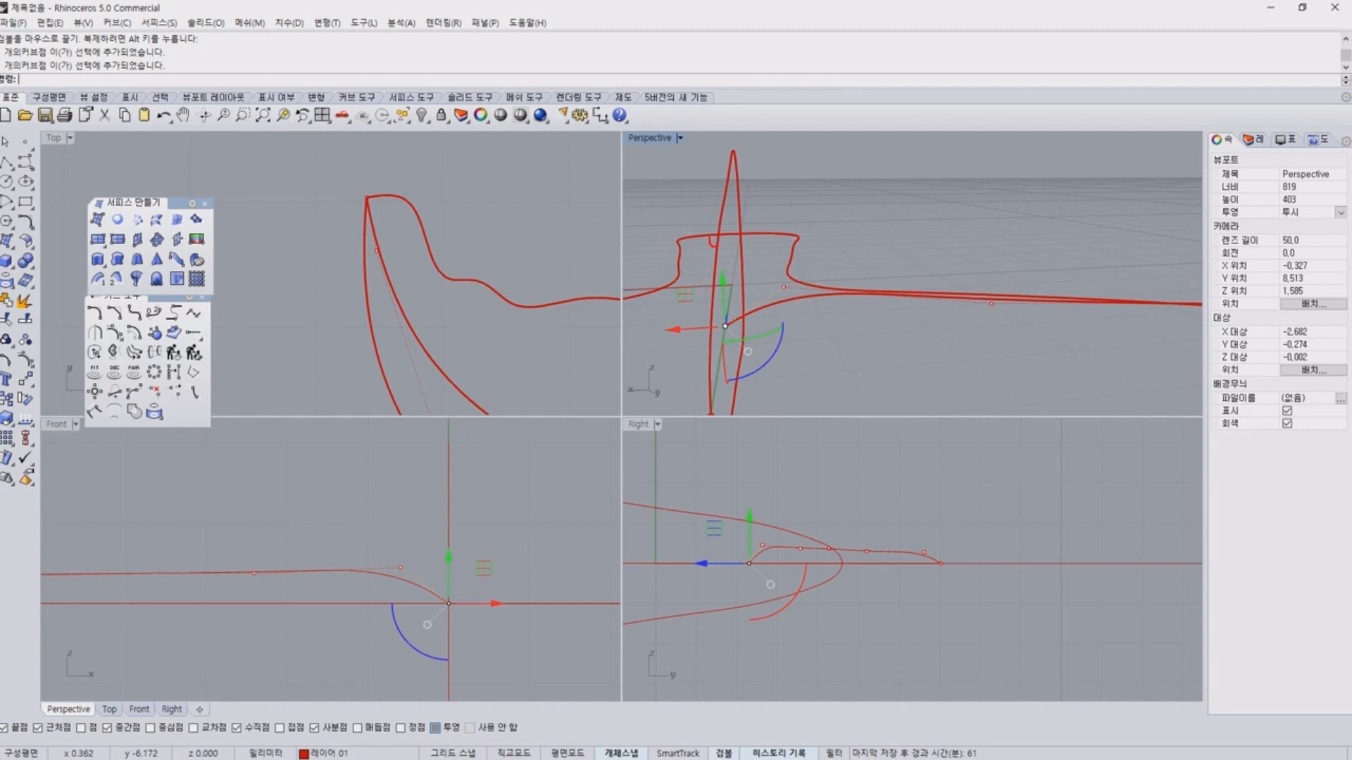
pyautogui.moveTo(471, 543); pyautogui.dragTo(470, 571, button='right')
pyautogui.moveTo(448, 588); pyautogui.dragTo(455, 504)
pyautogui.click(921, 176)
# Examine in perspective whether the middle curve's inner endpoint meets the raised central profile.
pyautogui.moveTo(917, 176); pyautogui.dragTo(744, 247, button='right')
pyautogui.scroll(4, 674, 235)
pyautogui.scroll(7, 712, 216)
pyautogui.scroll(-1, 712, 216)
pyautogui.scroll(-2, 721, 227)
pyautogui.scroll(6, 807, 324)
pyautogui.scroll(-16, 807, 324)
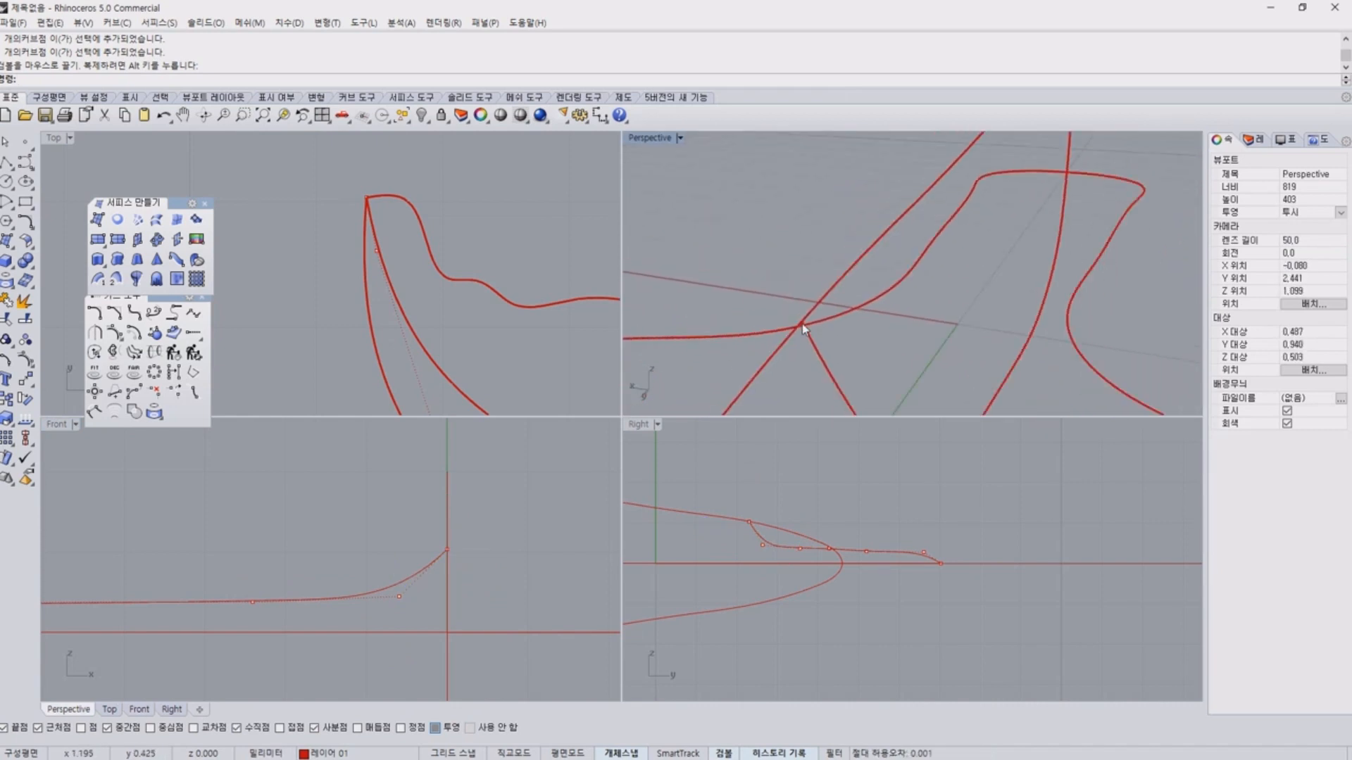
pyautogui.scroll(-6, 819, 336)
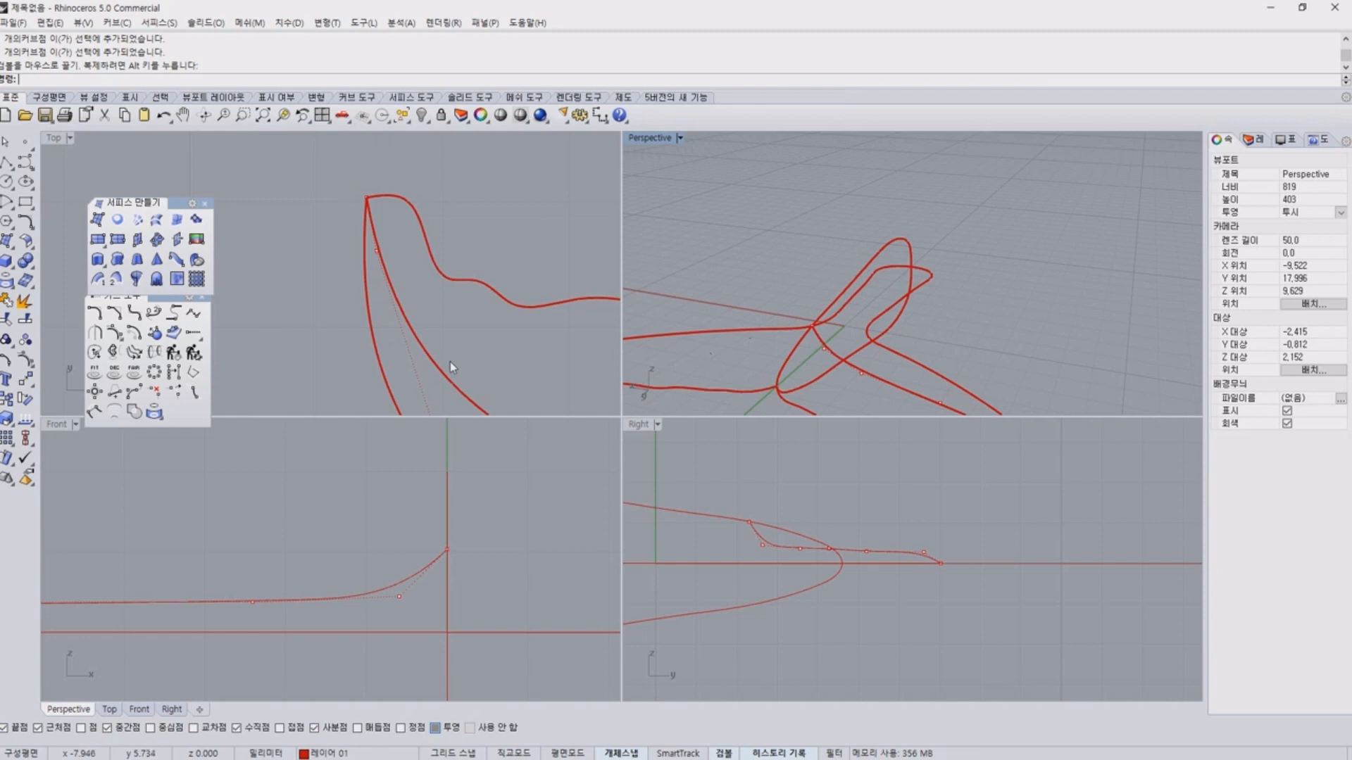
pyautogui.moveTo(965, 318); pyautogui.dragTo(831, 266, button='right')
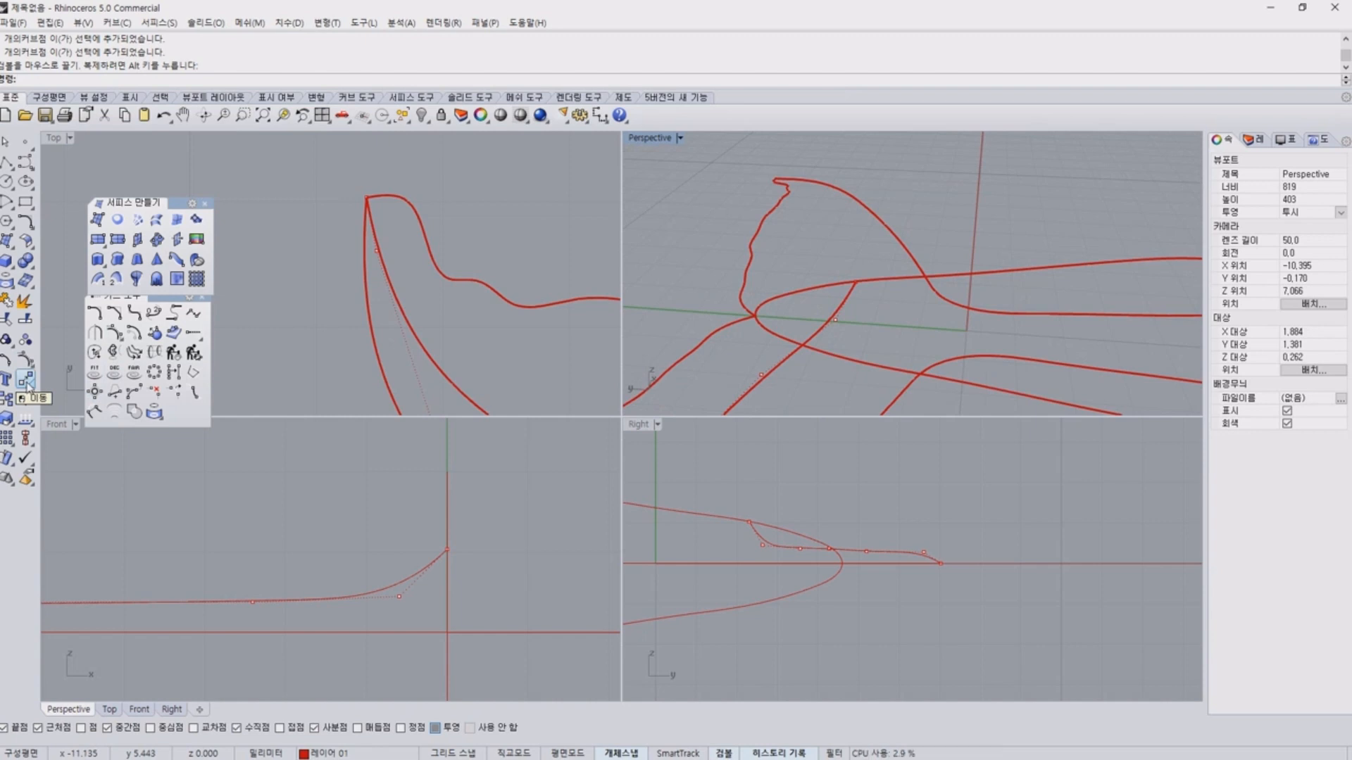
# Try moving the middle curve's inner endpoint freehand in the front view, and undo the moves.
pyautogui.scroll(-4, 488, 341)
pyautogui.scroll(-4, 500, 482)
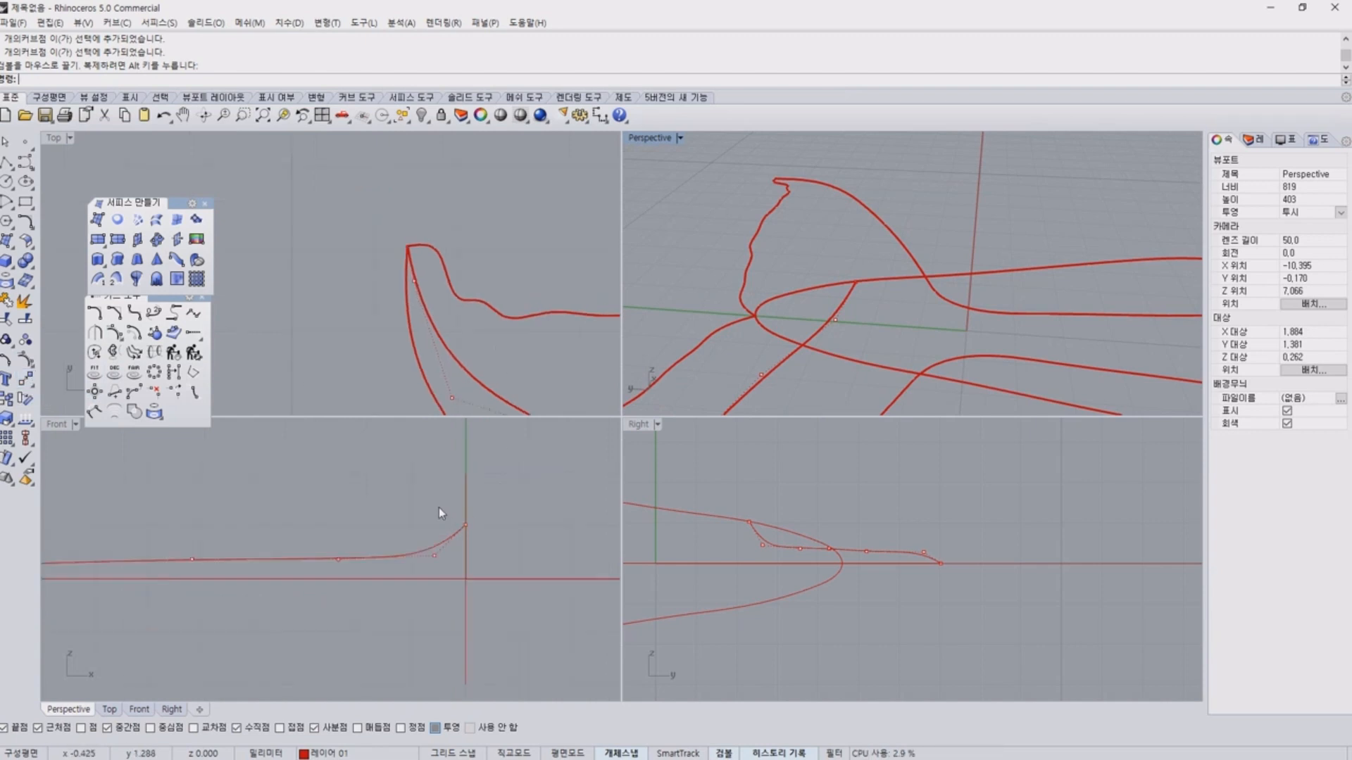
pyautogui.moveTo(437, 506); pyautogui.dragTo(568, 538)
pyautogui.moveTo(503, 496); pyautogui.dragTo(489, 664)
pyautogui.click(451, 487)
pyautogui.scroll(6, 414, 480)
pyautogui.moveTo(476, 519); pyautogui.dragTo(452, 487)
pyautogui.hotkey('ctrl', 'z')
pyautogui.click(610, 531)
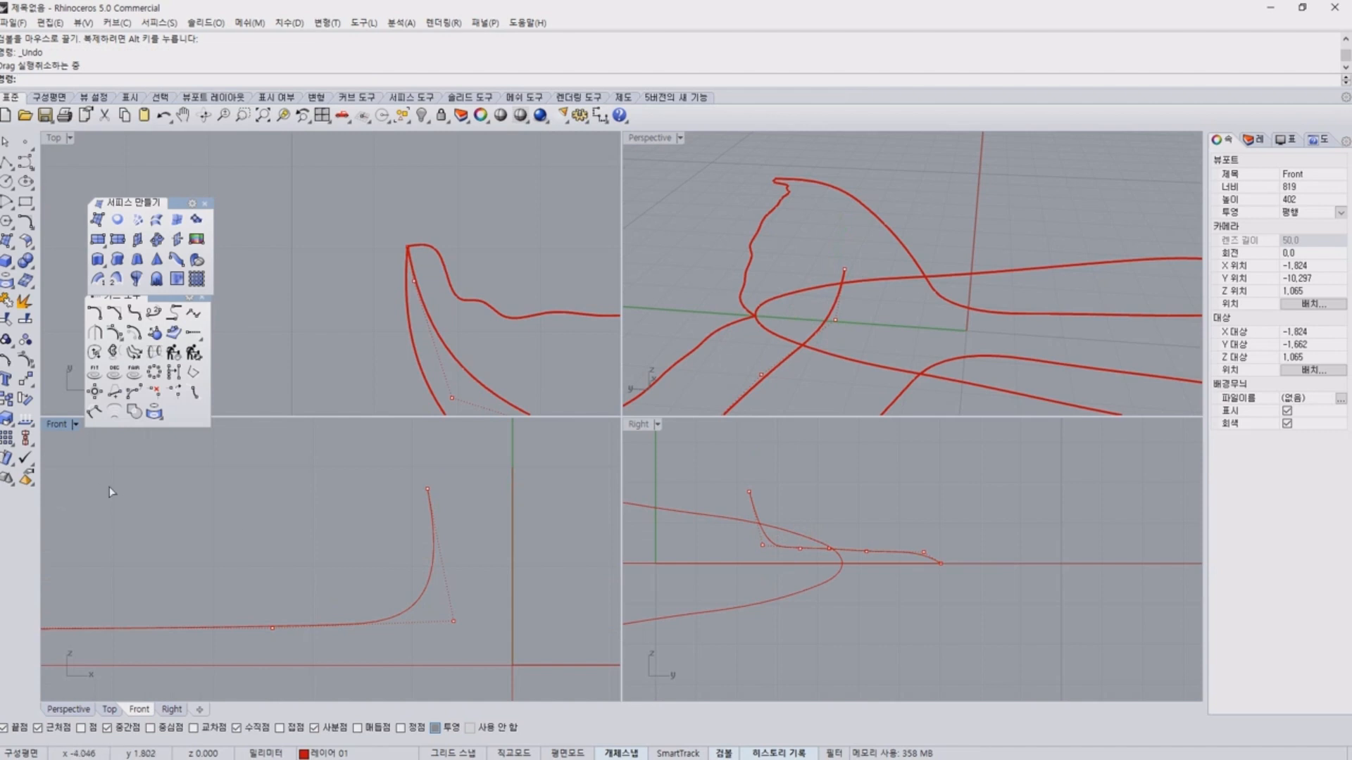
pyautogui.hotkey('ctrl', 'z')
# Move the middle curve's inner endpoint onto the raised central profile, snapping to their intersection in the side view.
pyautogui.click(171, 435)
pyautogui.click(26, 380)
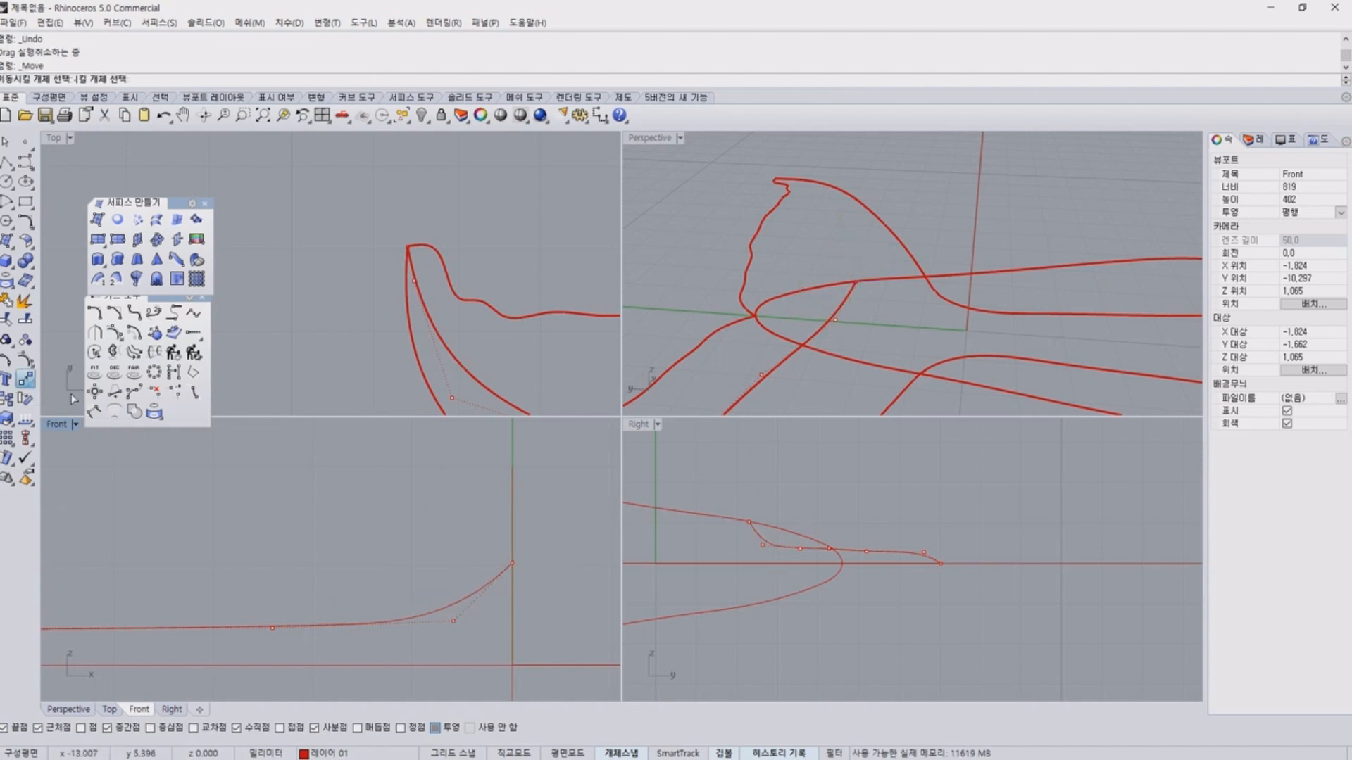
pyautogui.moveTo(443, 471); pyautogui.dragTo(413, 475, button='right')
pyautogui.moveTo(416, 492); pyautogui.dragTo(542, 577)
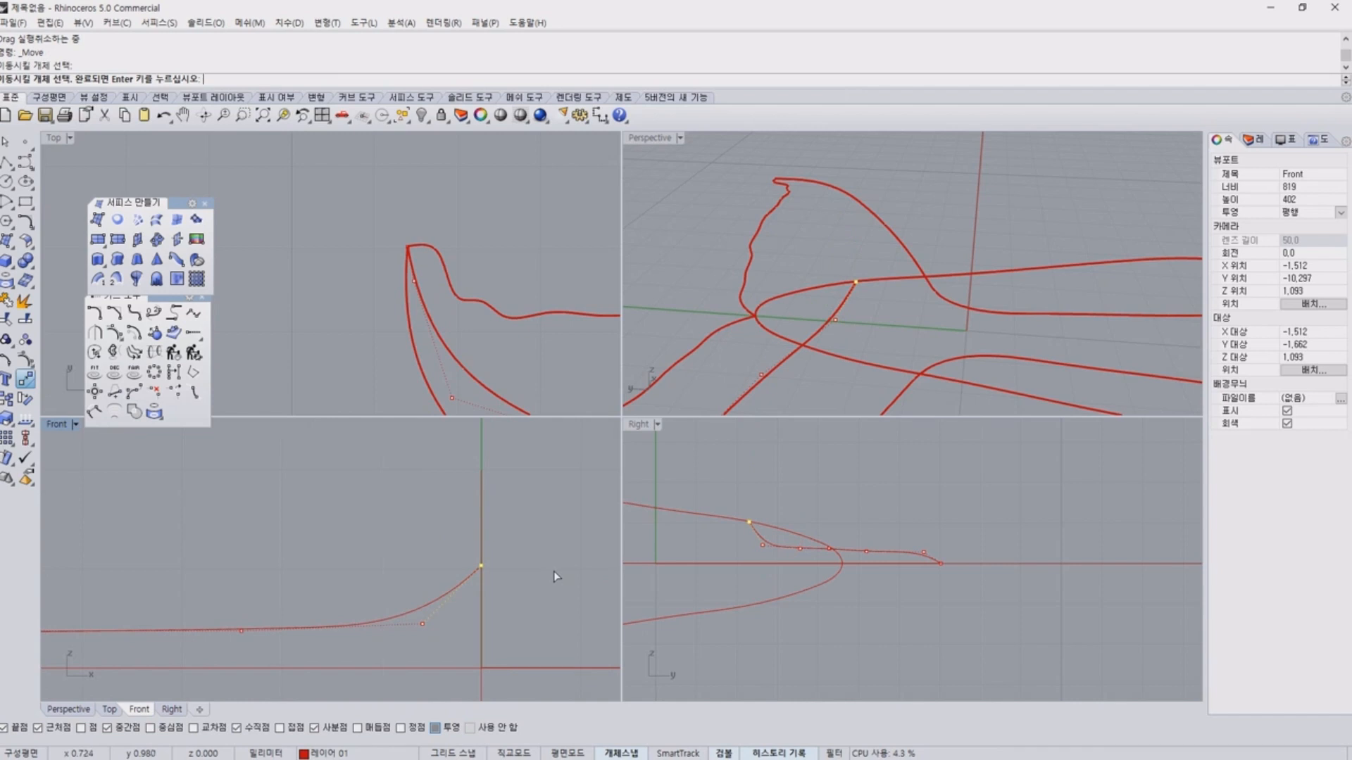
pyautogui.press('Return')
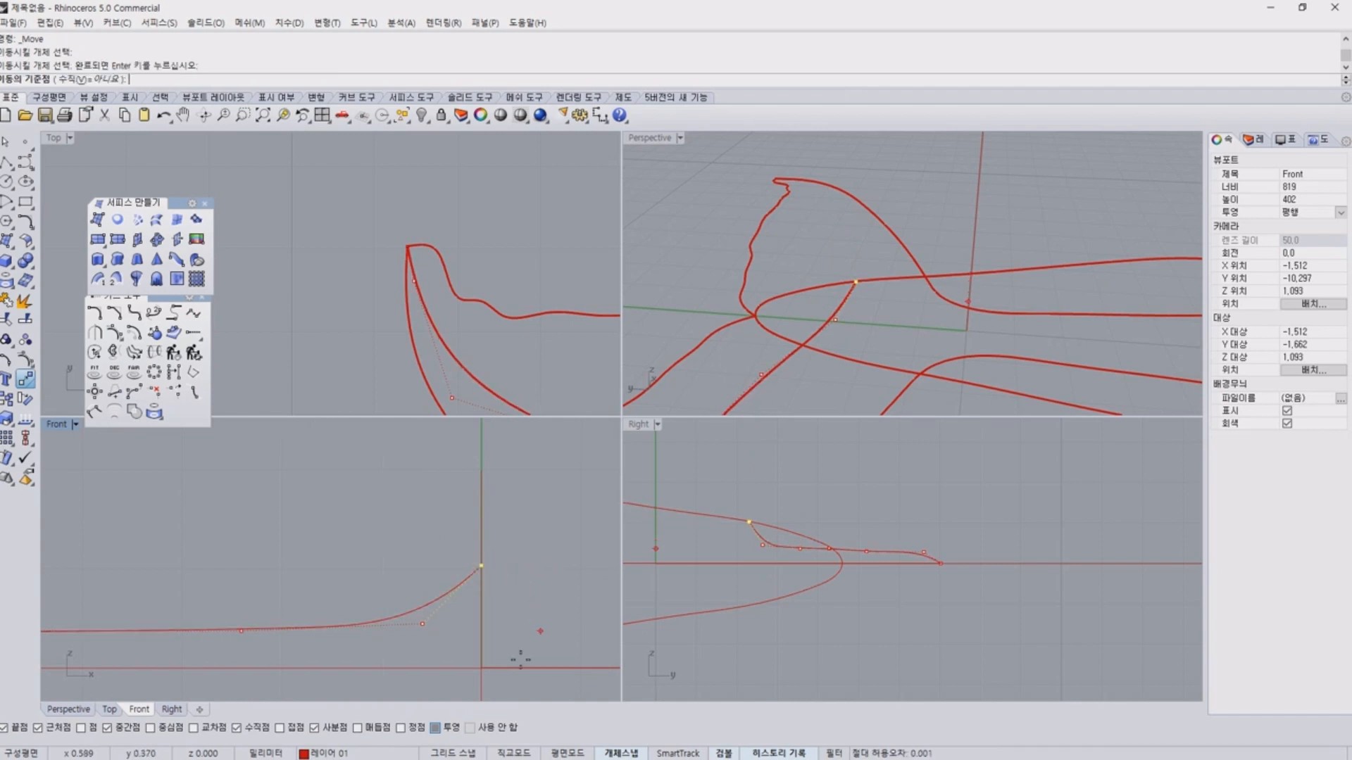
pyautogui.click(481, 565)
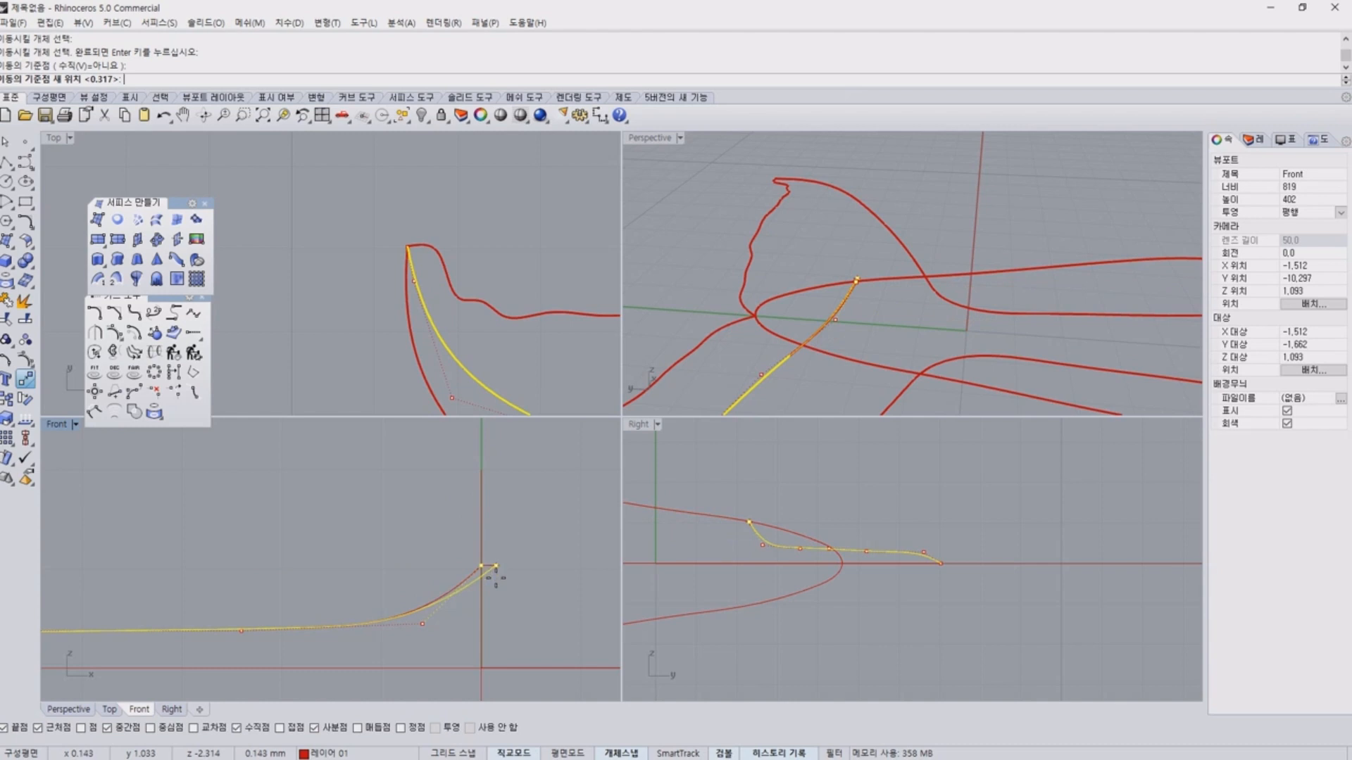
pyautogui.moveTo(839, 354); pyautogui.dragTo(835, 247, button='right')
pyautogui.scroll(4, 757, 521)
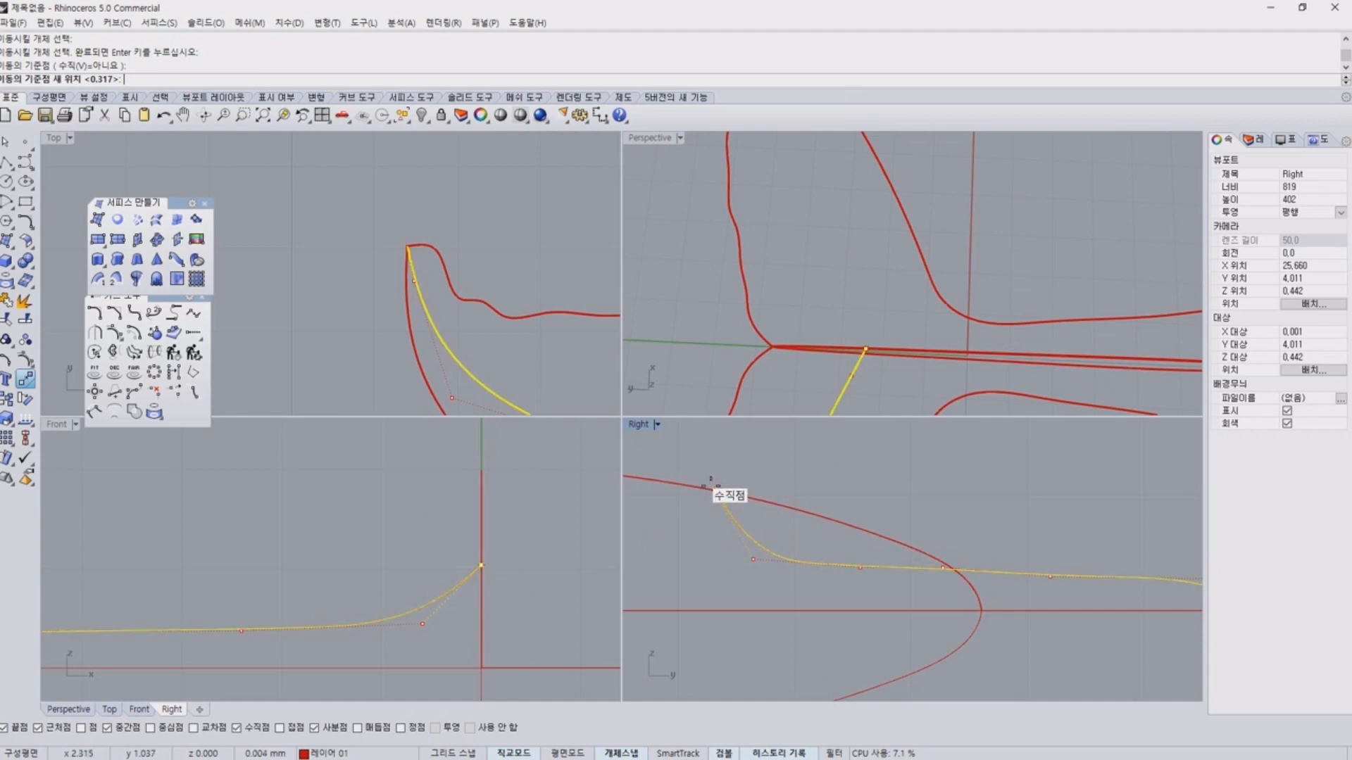
pyautogui.scroll(5, 711, 485)
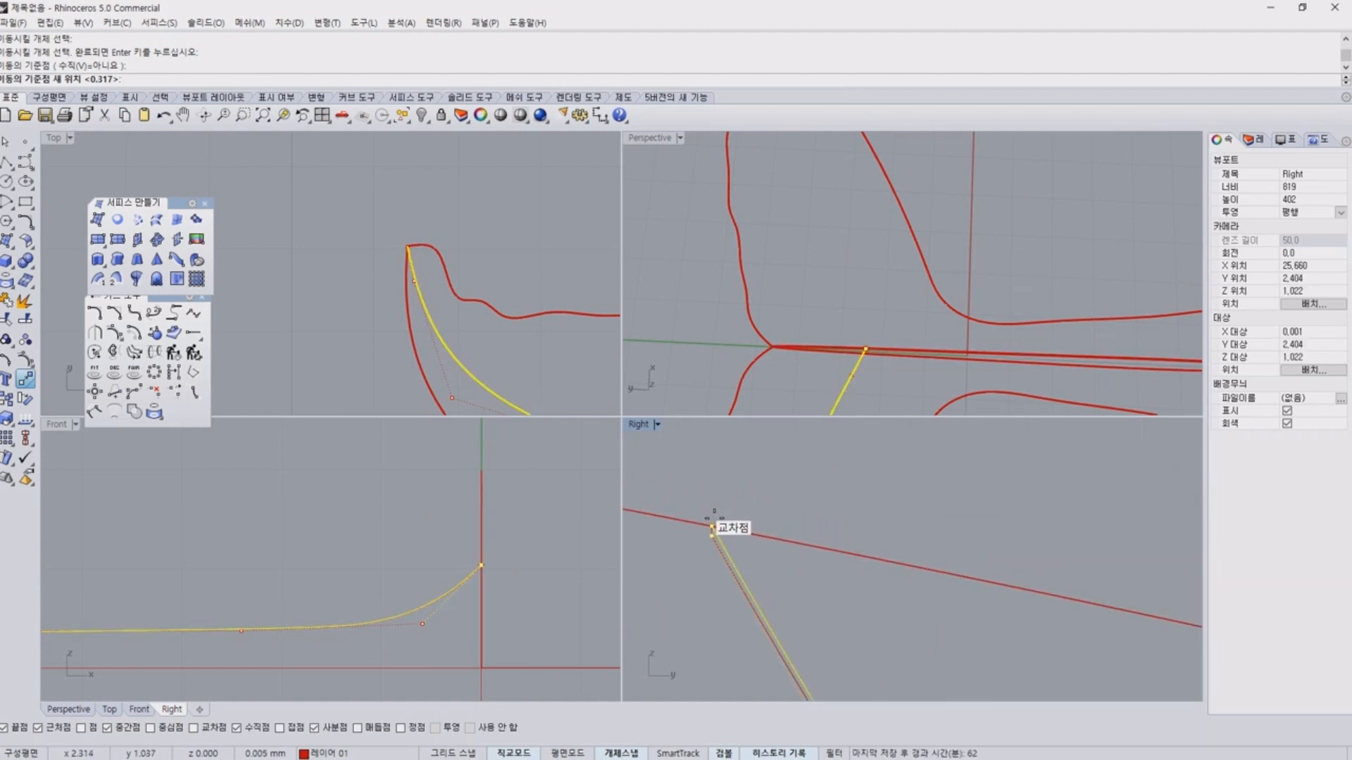
pyautogui.click(712, 526)
# Examine the middle curve's shape and its join with the central profile from several perspective angles.
pyautogui.moveTo(1040, 238); pyautogui.dragTo(740, 422, button='right')
pyautogui.scroll(-3, 495, 573)
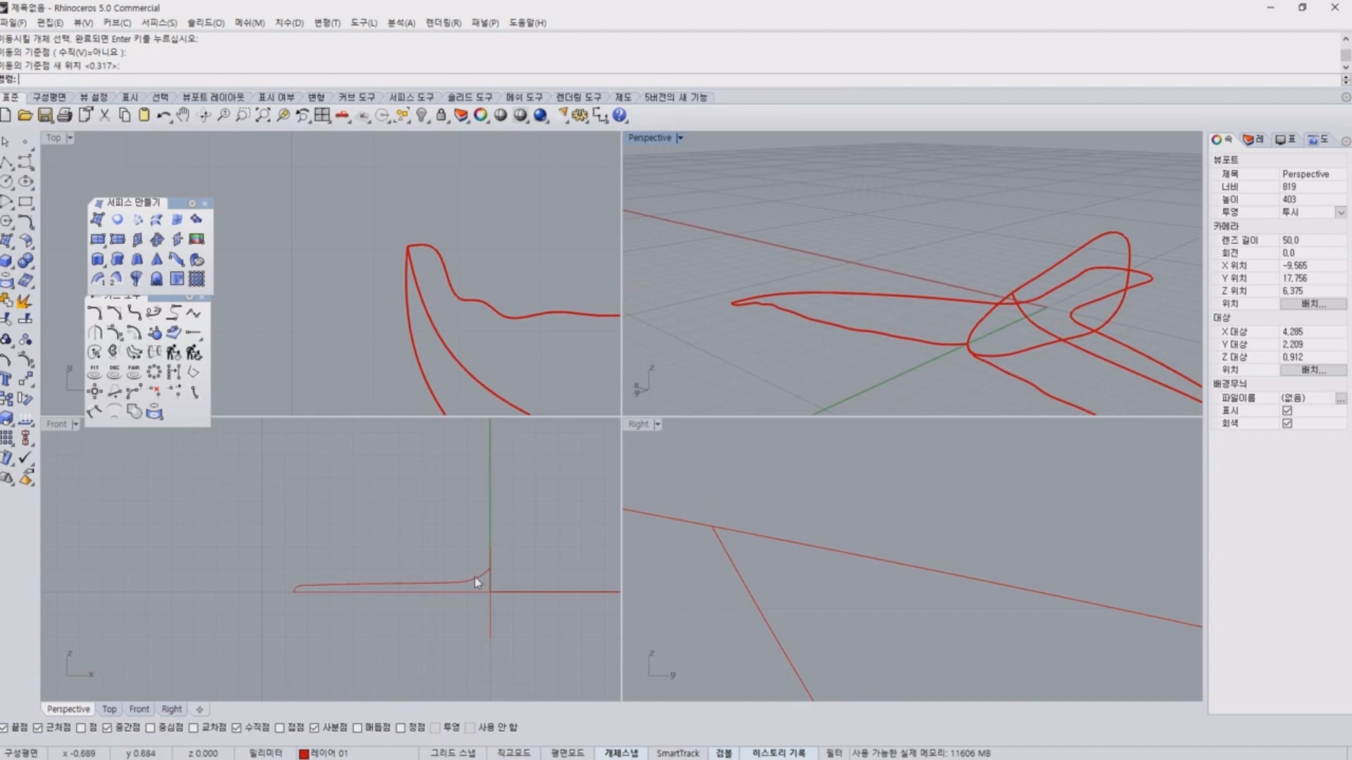
pyautogui.click(474, 577)
pyautogui.scroll(5, 450, 595)
pyautogui.press('F10')
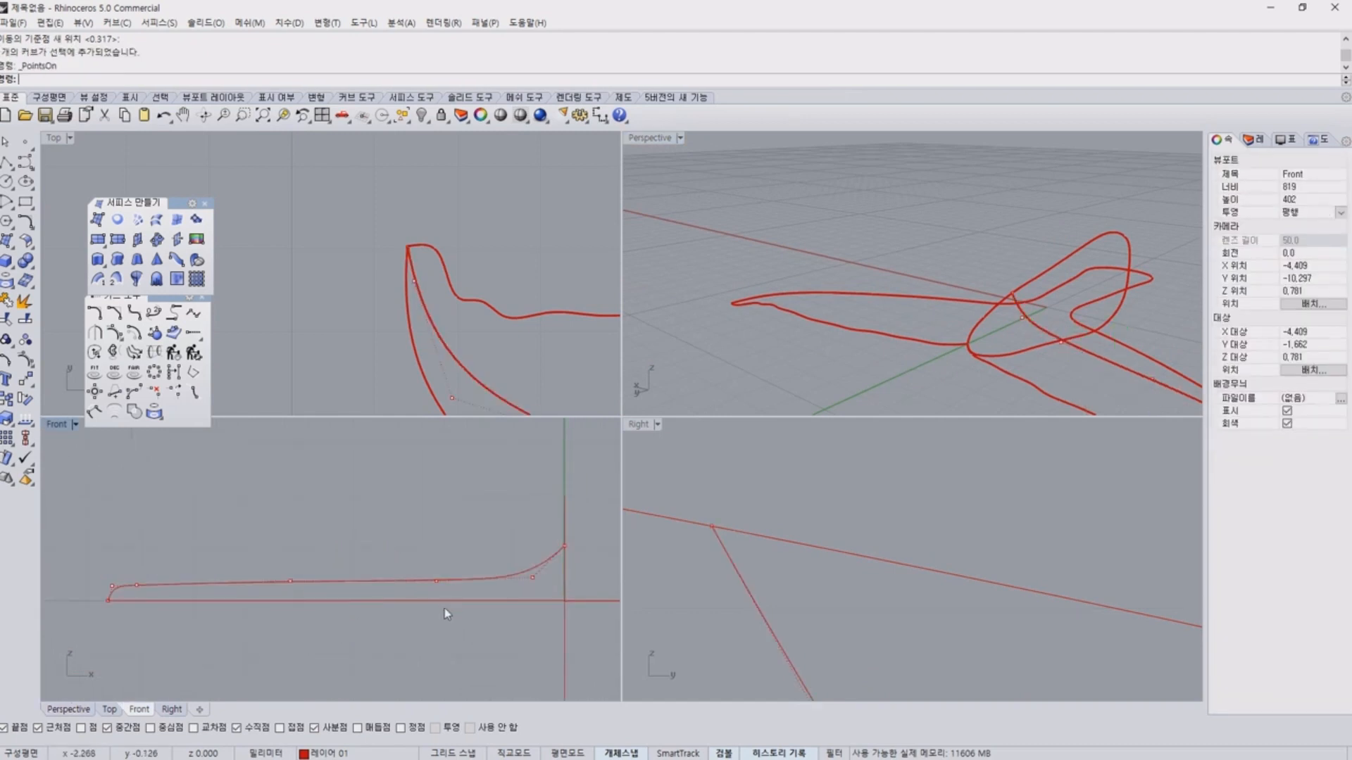
pyautogui.press('Escape')
pyautogui.moveTo(901, 305); pyautogui.dragTo(1008, 330, button='right')
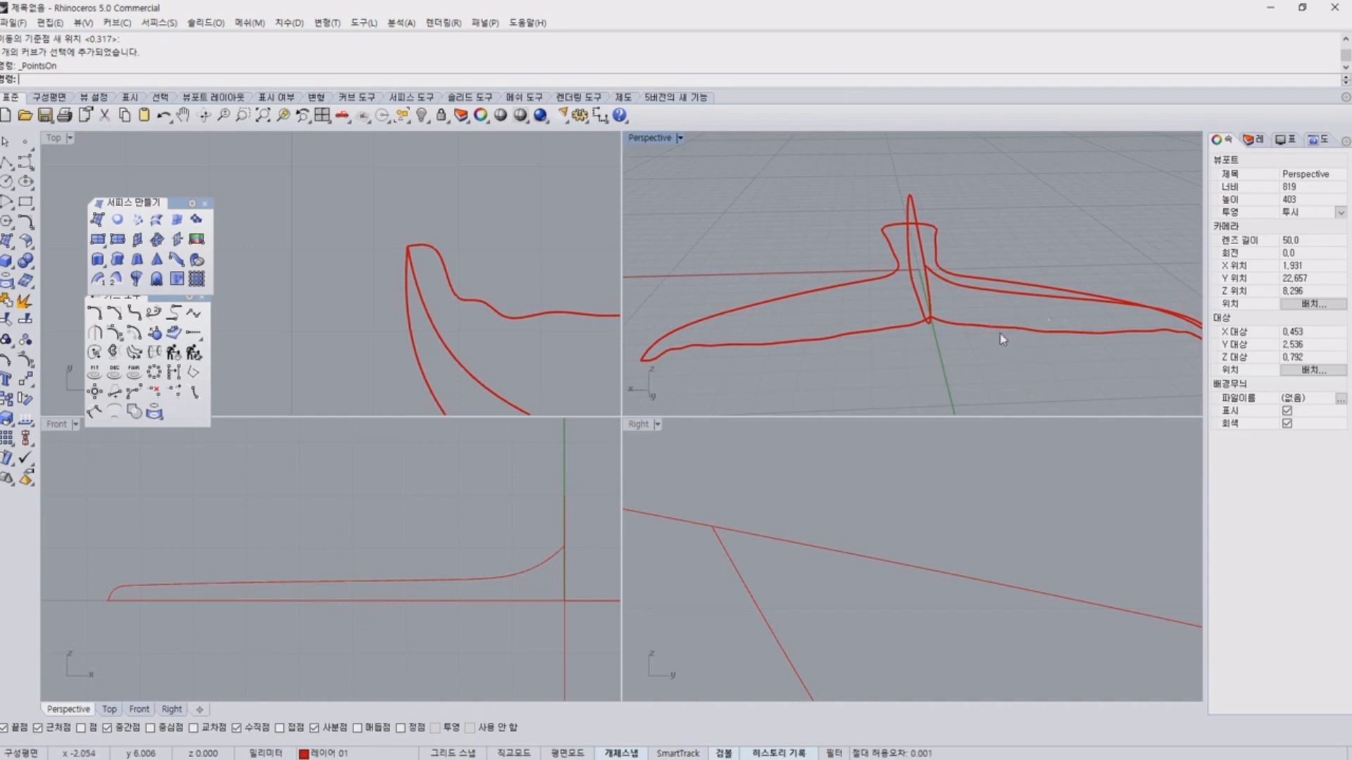
pyautogui.moveTo(928, 300)
pyautogui.mouseDown(button='right')
pyautogui.moveTo(898, 266)
pyautogui.moveTo(939, 310)
pyautogui.mouseUp(button='right')
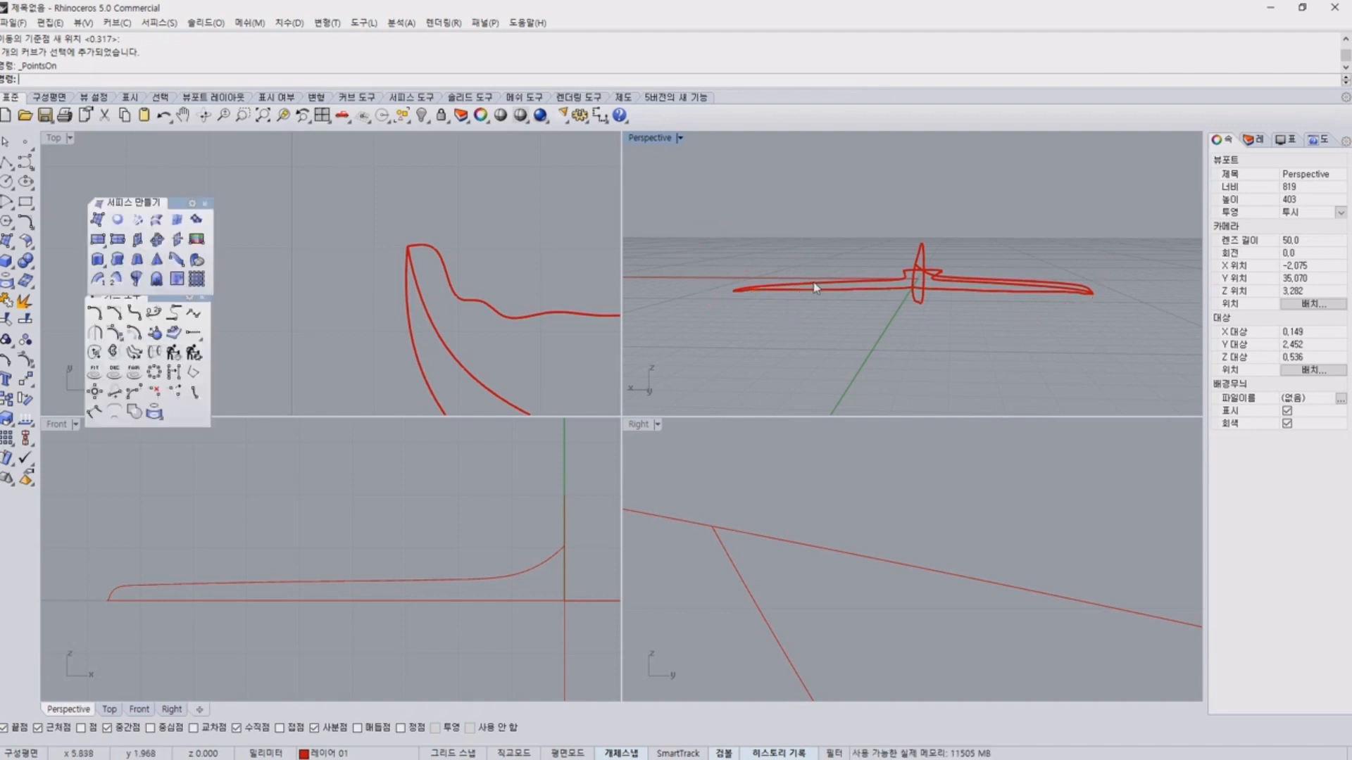
pyautogui.moveTo(998, 295); pyautogui.dragTo(915, 308, button='right')
# Slightly raise the middle curve's control point just inside the tip's rounding and the next one inward in the front view.
pyautogui.click(918, 309)
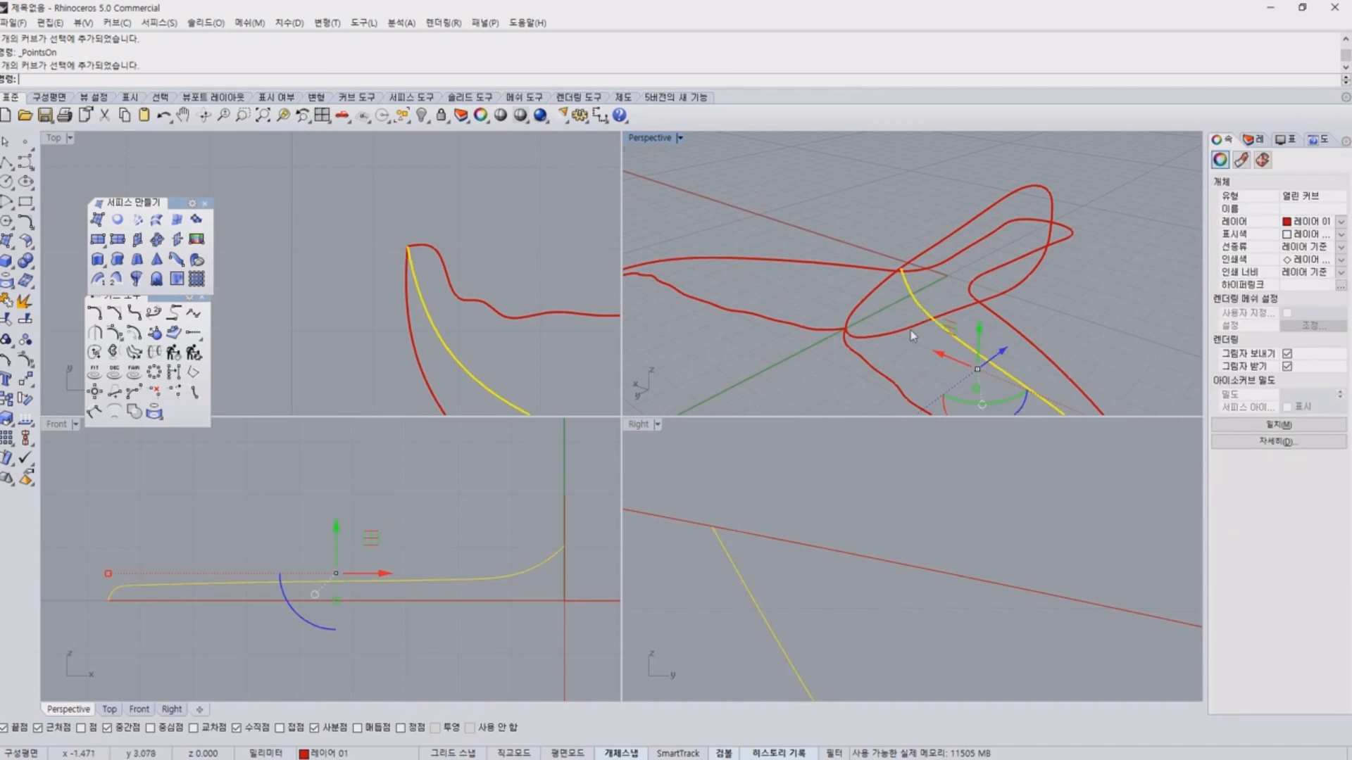
pyautogui.press('F10')
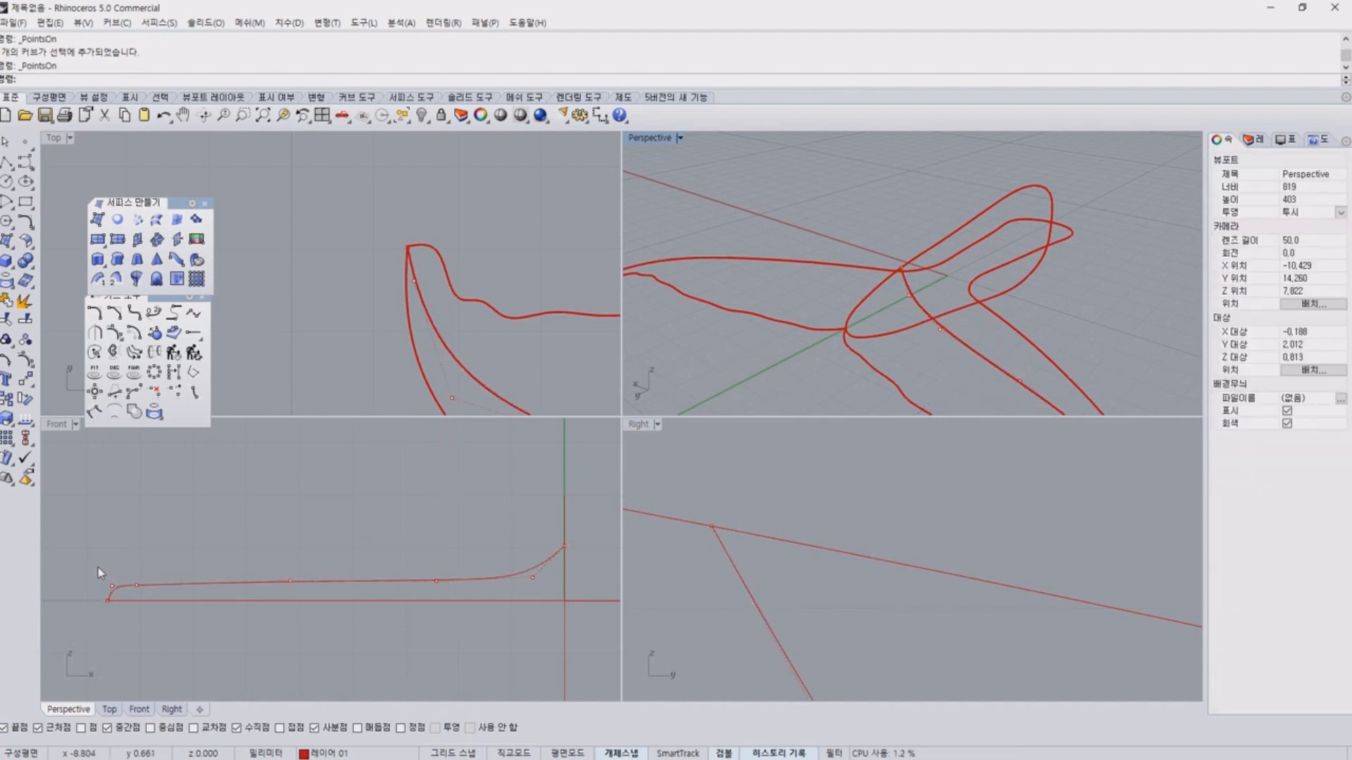
pyautogui.moveTo(99, 567); pyautogui.dragTo(149, 596)
pyautogui.click(216, 540)
pyautogui.moveTo(136, 545); pyautogui.dragTo(136, 537)
pyautogui.moveTo(256, 506); pyautogui.dragTo(314, 595)
pyautogui.moveTo(295, 544); pyautogui.dragTo(298, 533)
pyautogui.click(450, 539)
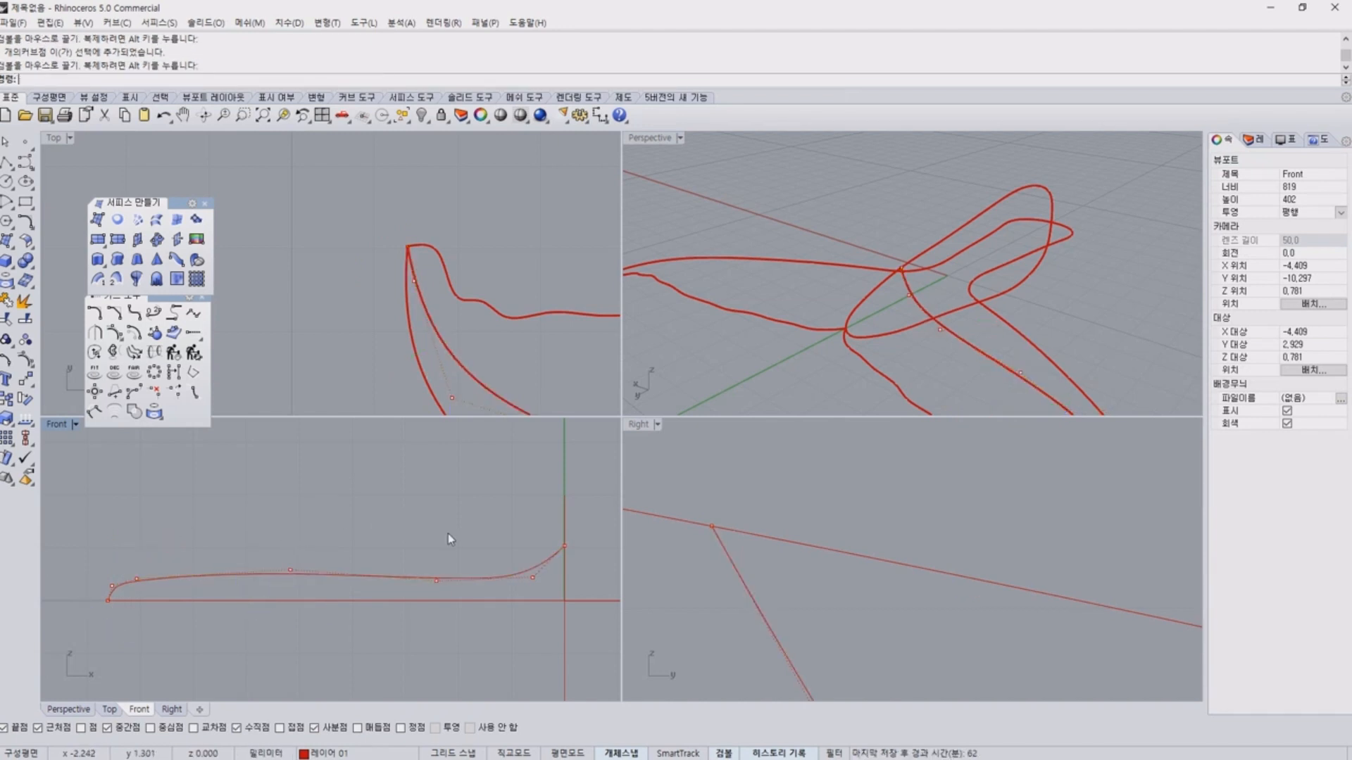
# Mirror a copy of the middle curve below the tail in the front view, across a horizontal plane through origin 0.
pyautogui.moveTo(980, 366); pyautogui.dragTo(1090, 291, button='right')
pyautogui.press('Escape')
pyautogui.click(1090, 290)
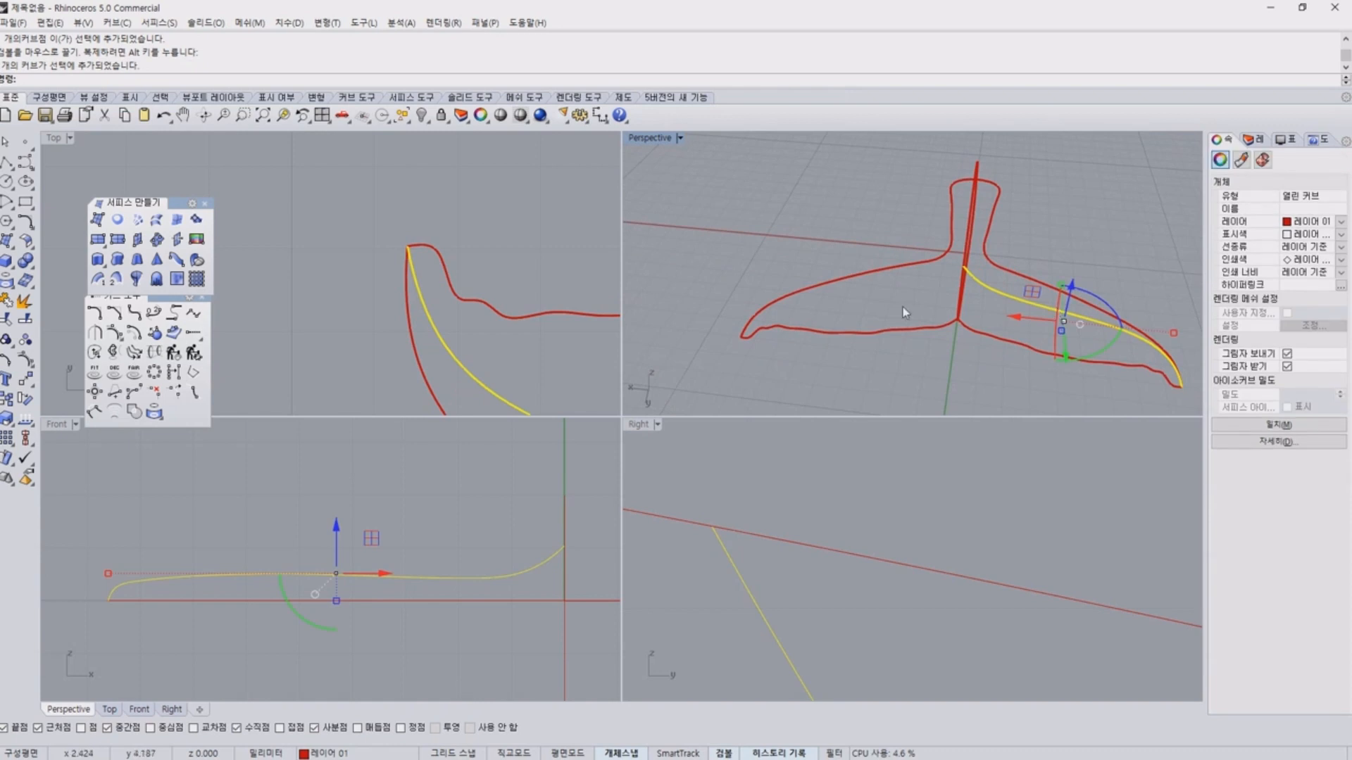
pyautogui.moveTo(733, 305); pyautogui.dragTo(749, 267, button='right')
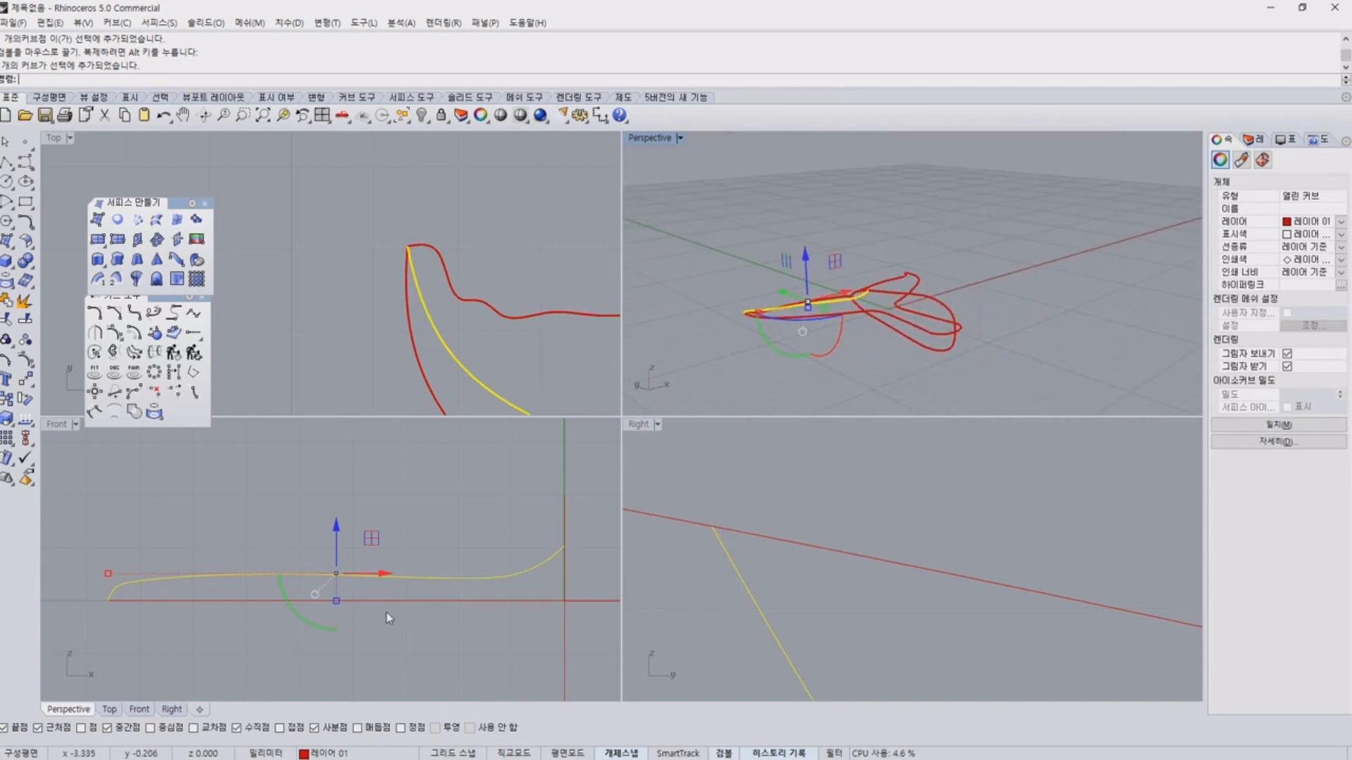
pyautogui.scroll(-3, 380, 618)
pyautogui.write('mirror')
pyautogui.press('Return')
pyautogui.write('0')
pyautogui.press('Return')
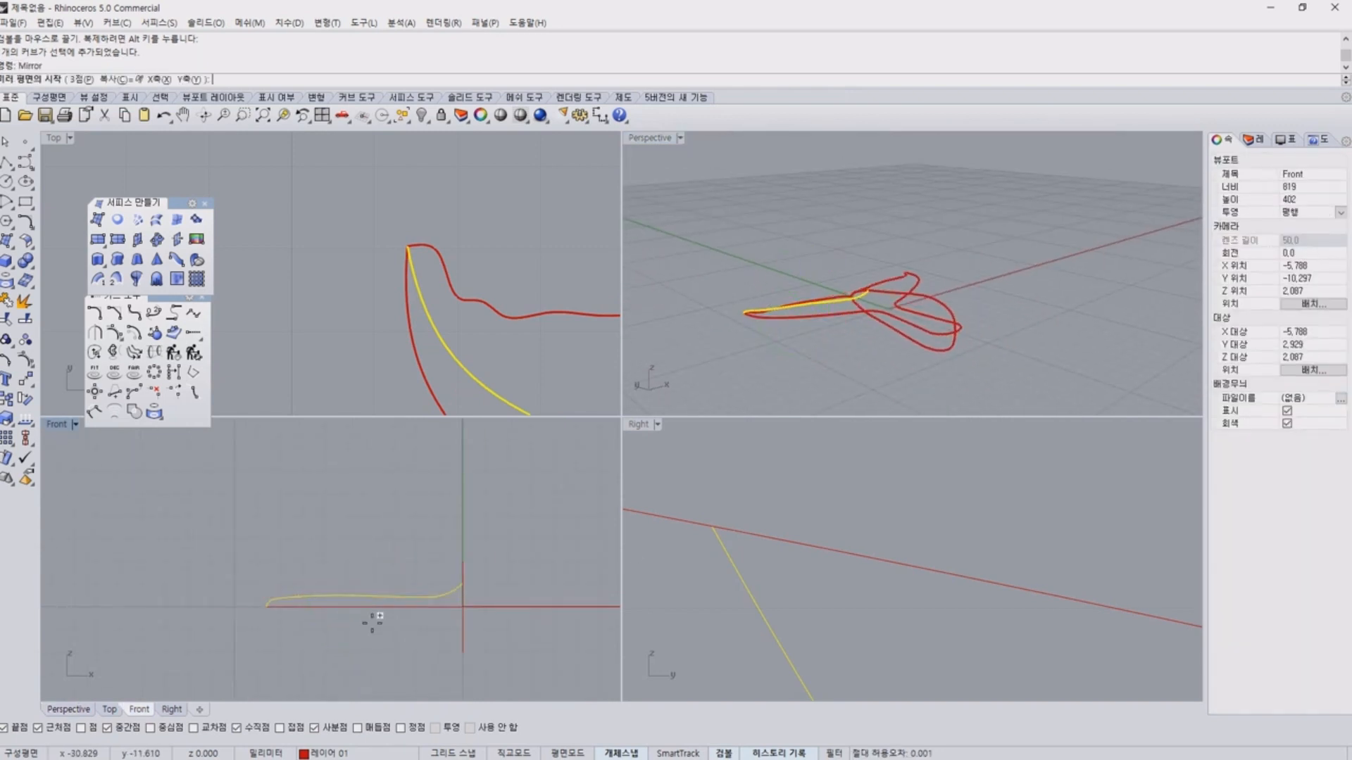
pyautogui.keyDown('shift'); pyautogui.click(372, 623); pyautogui.keyUp('shift')
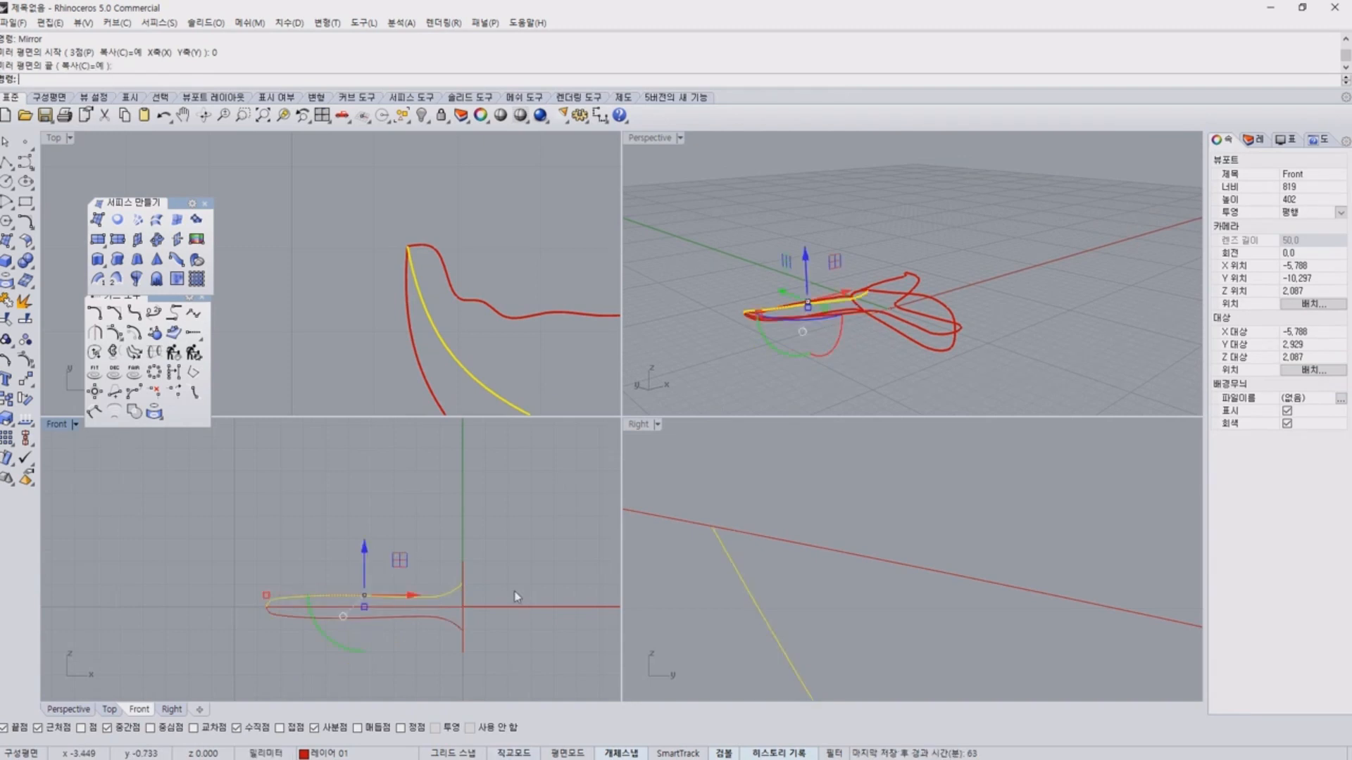
pyautogui.click(994, 231)
# Start cross-section curves through profiles and pick the fluke's leading edge, upper middle curve, trailing edge and lower middle curve in that order.
pyautogui.moveTo(864, 211); pyautogui.dragTo(965, 241, button='right')
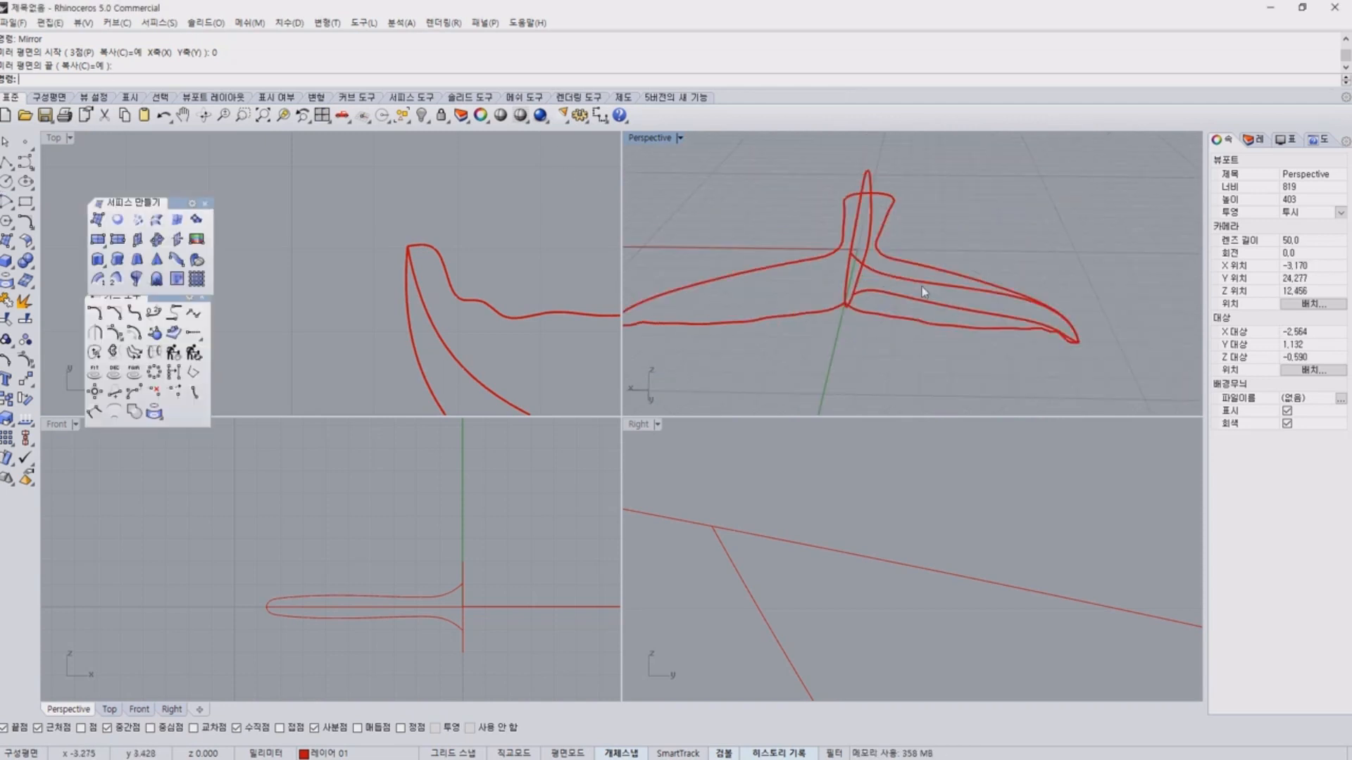
pyautogui.click(944, 175)
pyautogui.click(1031, 268)
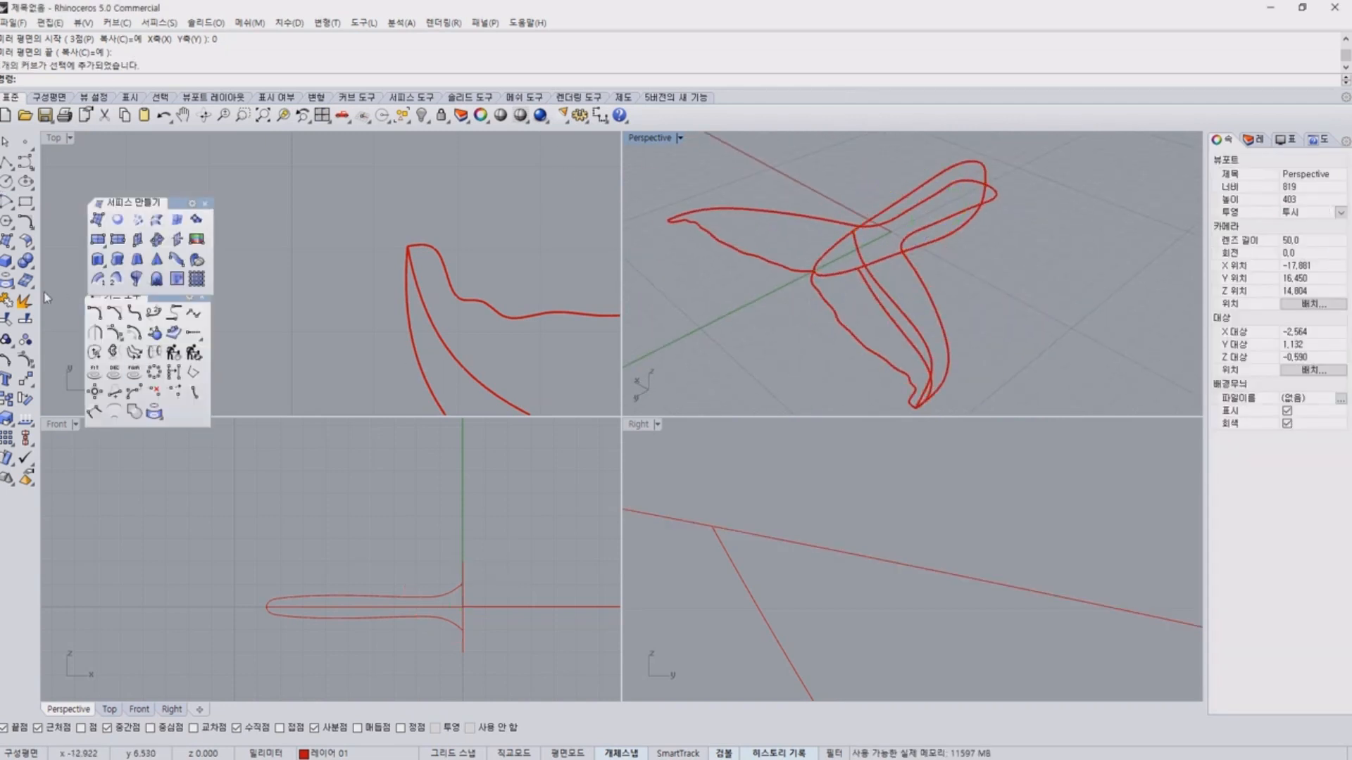
pyautogui.click(154, 352)
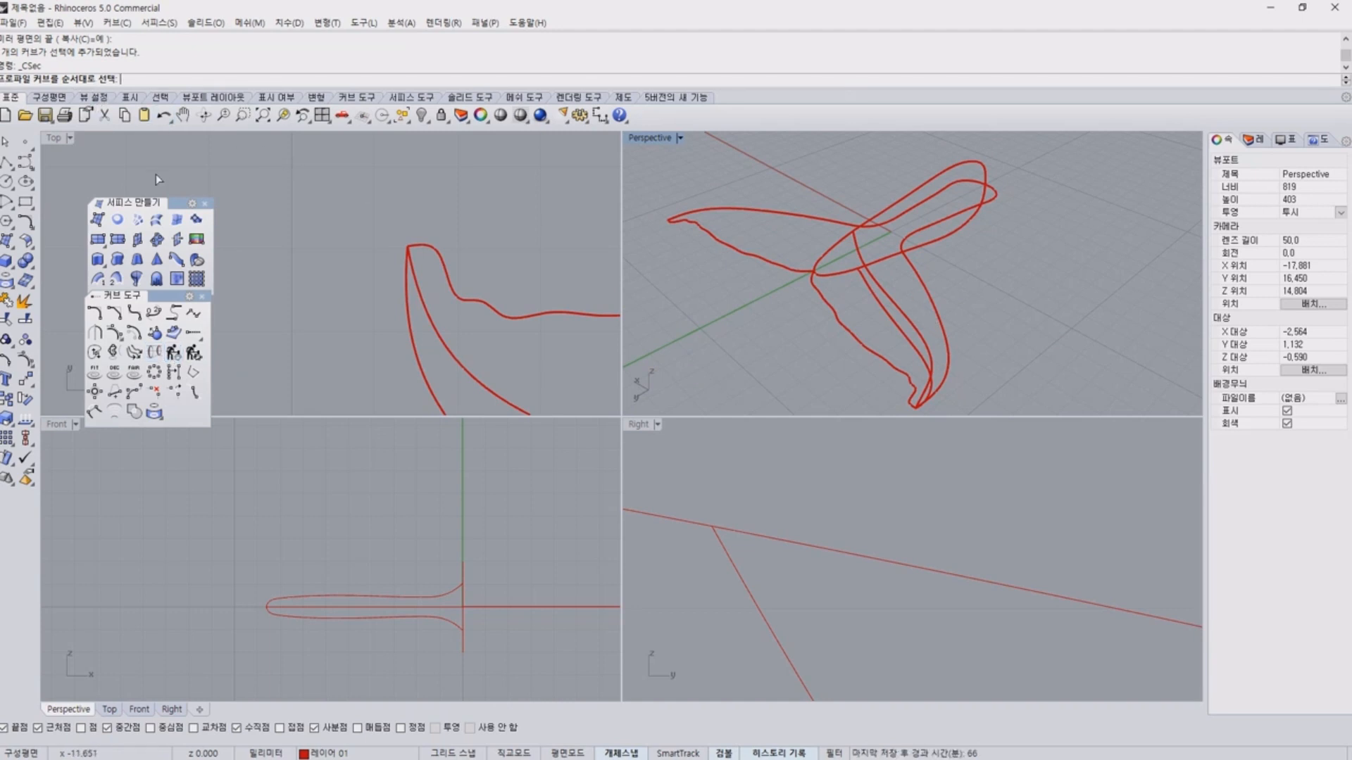
pyautogui.moveTo(926, 405); pyautogui.dragTo(964, 282, button='right')
pyautogui.scroll(4, 908, 241)
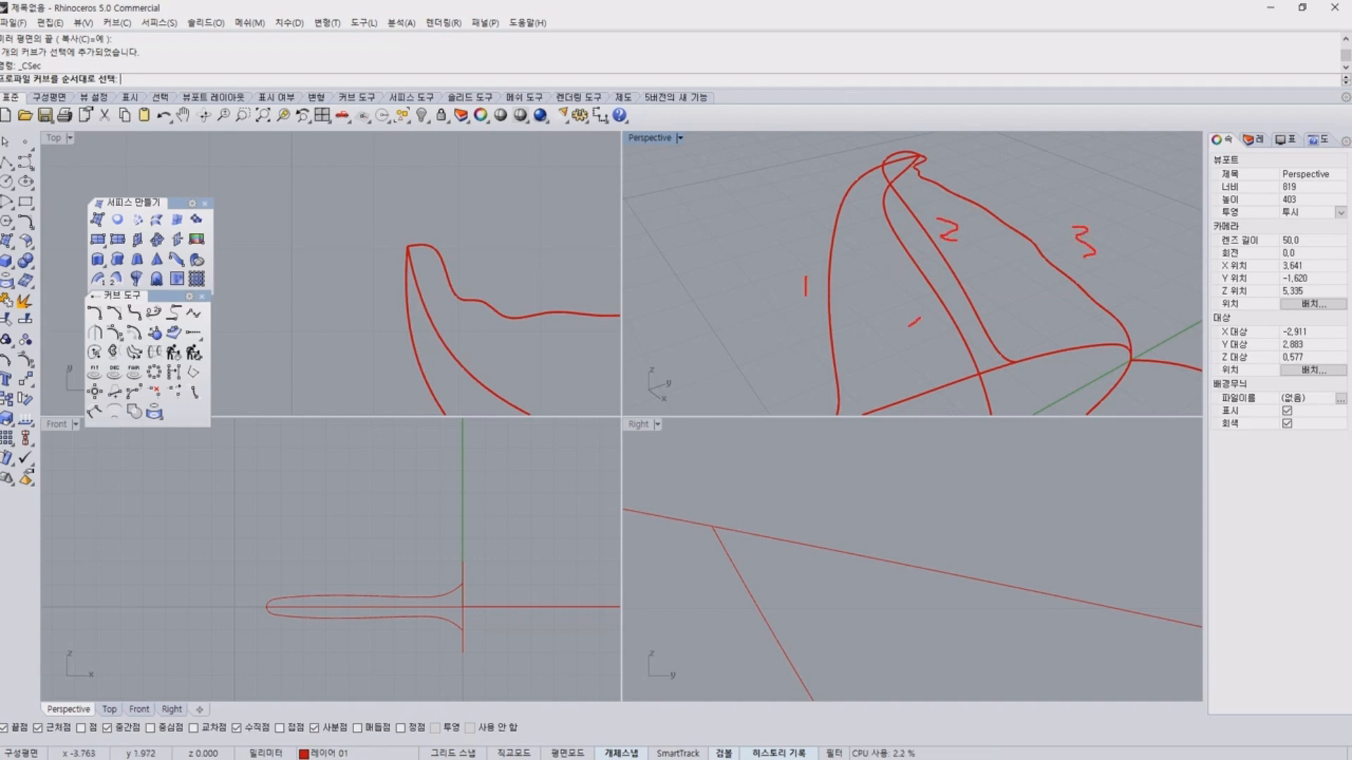
pyautogui.moveTo(832, 296)
pyautogui.mouseDown()
pyautogui.moveTo(1010, 231)
pyautogui.moveTo(959, 332)
pyautogui.moveTo(825, 274)
pyautogui.mouseUp()
pyautogui.press('Escape')
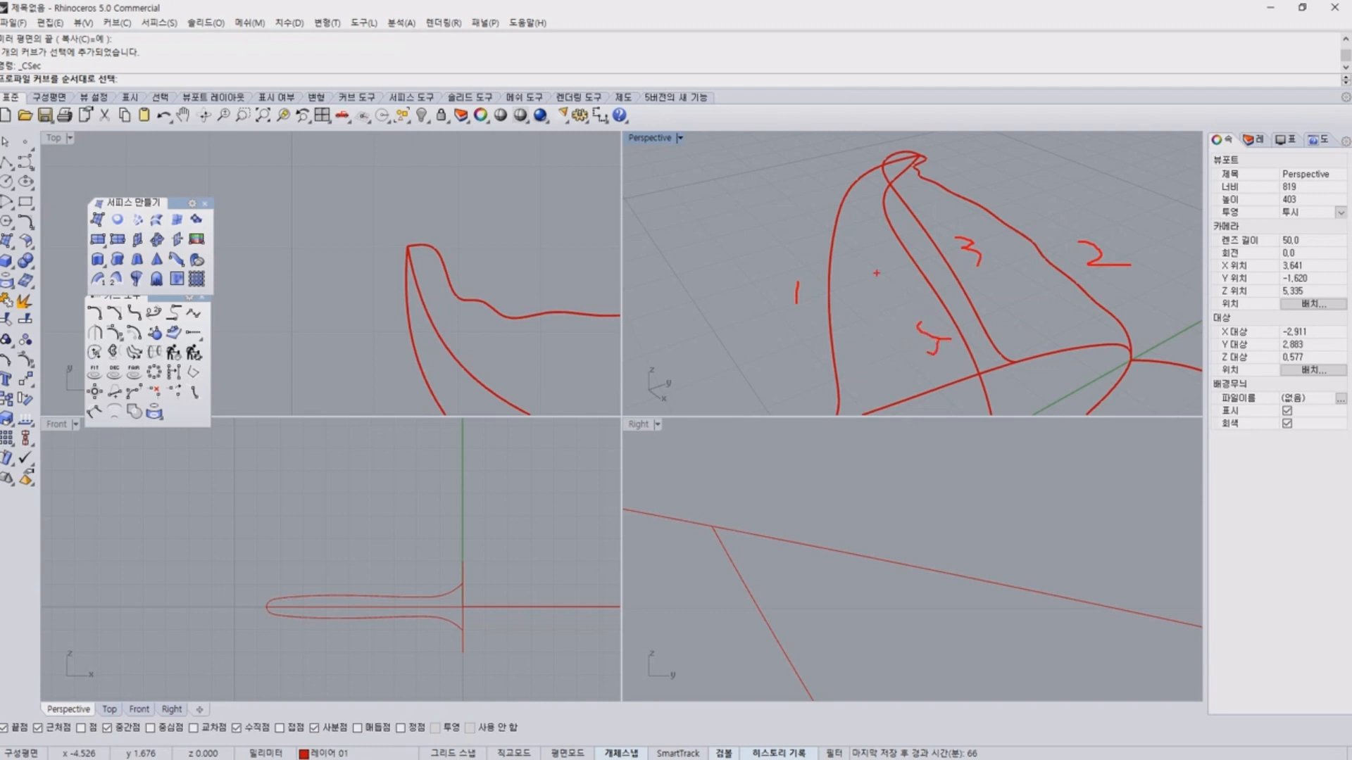
pyautogui.press('Escape')
pyautogui.moveTo(929, 145)
pyautogui.mouseDown(button='right')
pyautogui.moveTo(927, 390)
pyautogui.moveTo(918, 314)
pyautogui.mouseUp(button='right')
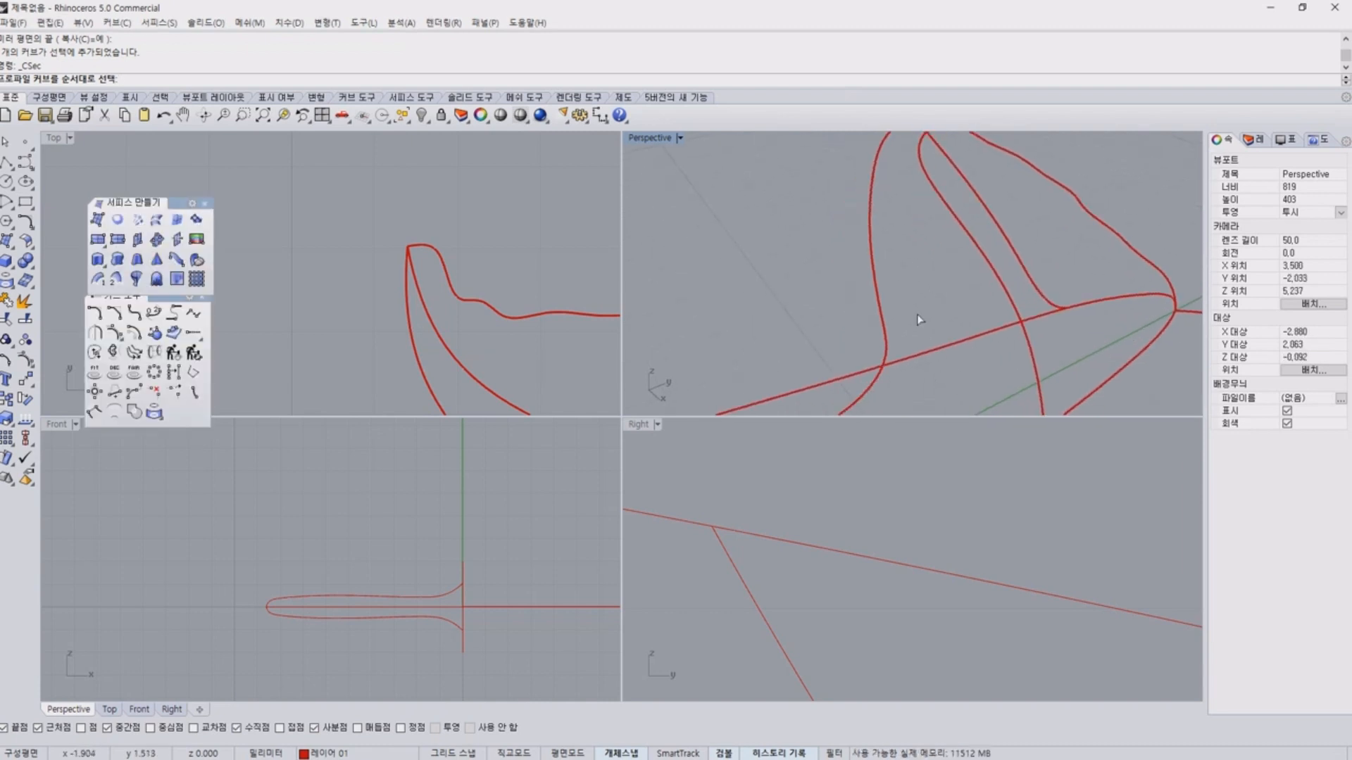
pyautogui.moveTo(855, 239); pyautogui.dragTo(892, 260, button='right')
pyautogui.click(889, 265)
pyautogui.click(958, 239)
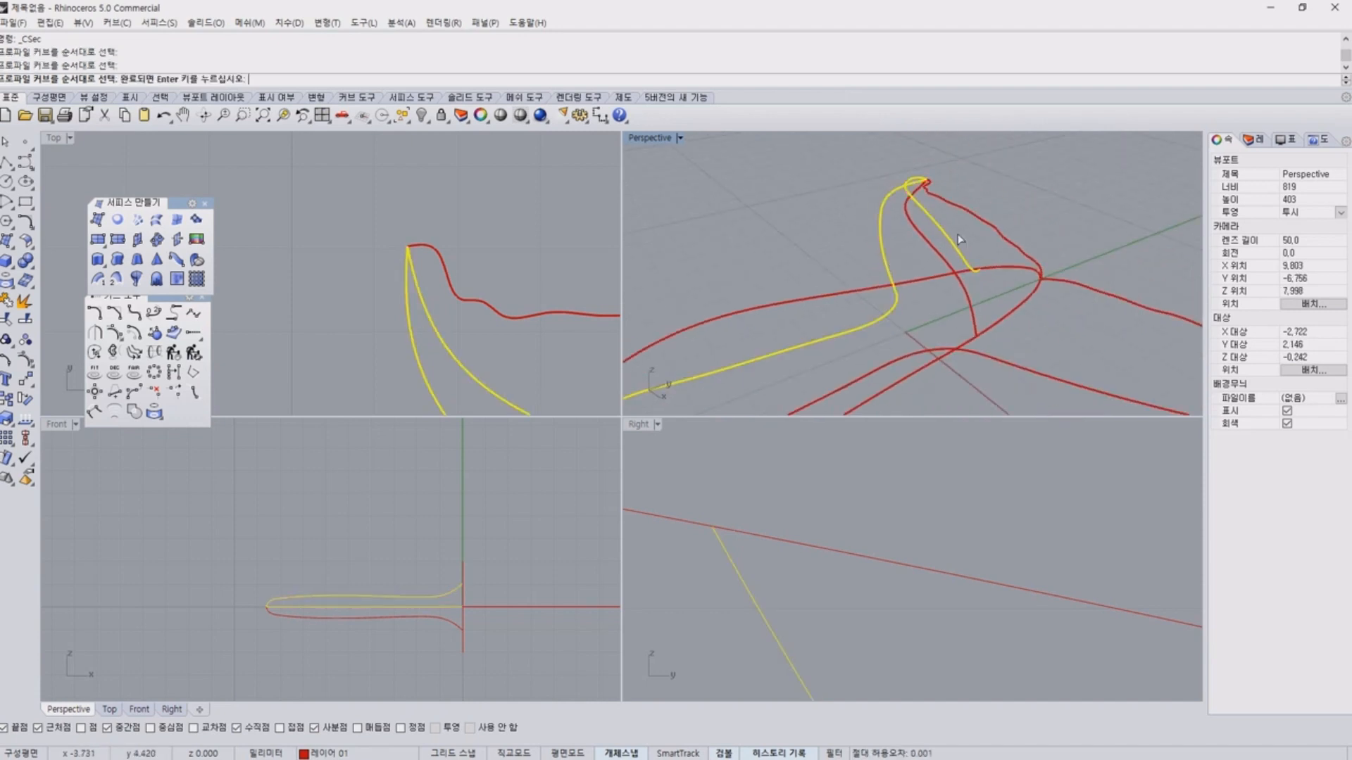
pyautogui.click(1003, 240)
pyautogui.click(942, 267)
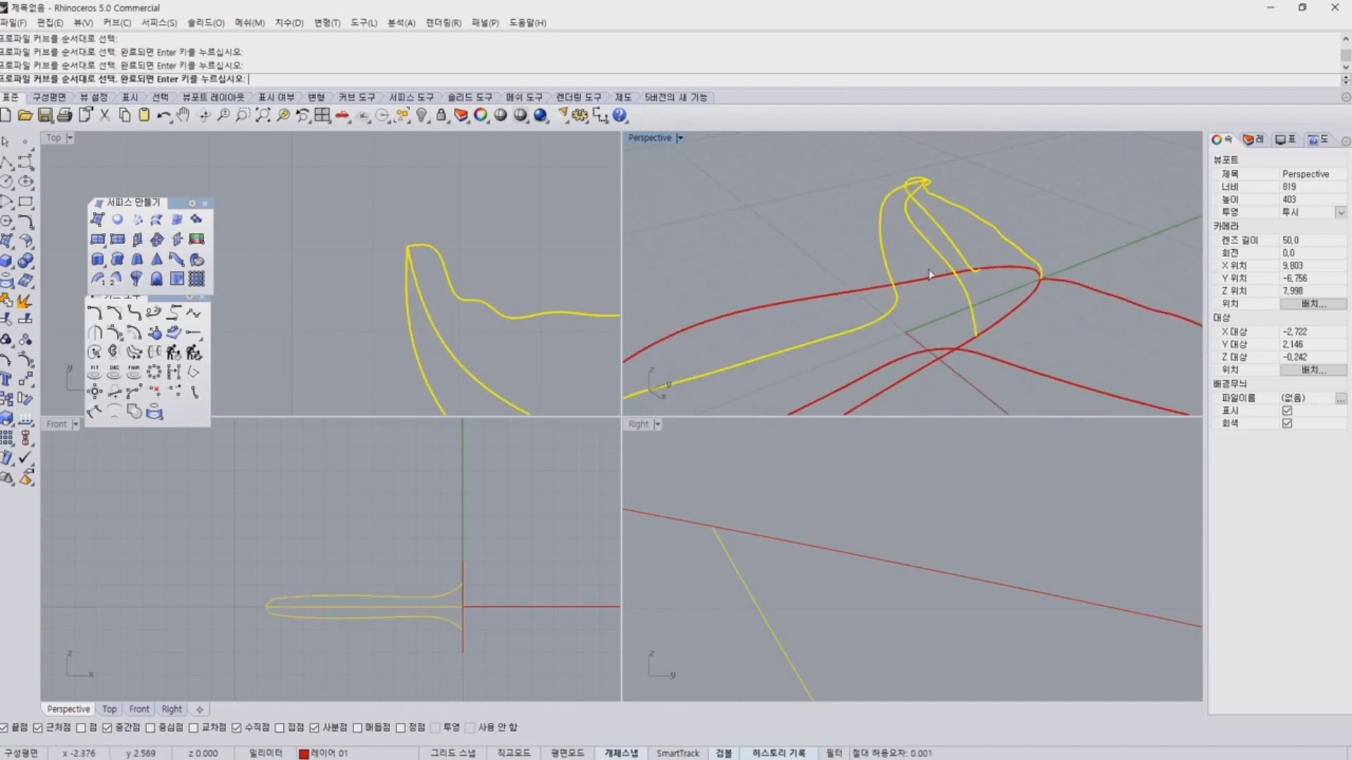
pyautogui.moveTo(867, 259)
pyautogui.mouseDown()
pyautogui.moveTo(1006, 194)
pyautogui.moveTo(956, 290)
pyautogui.mouseUp()
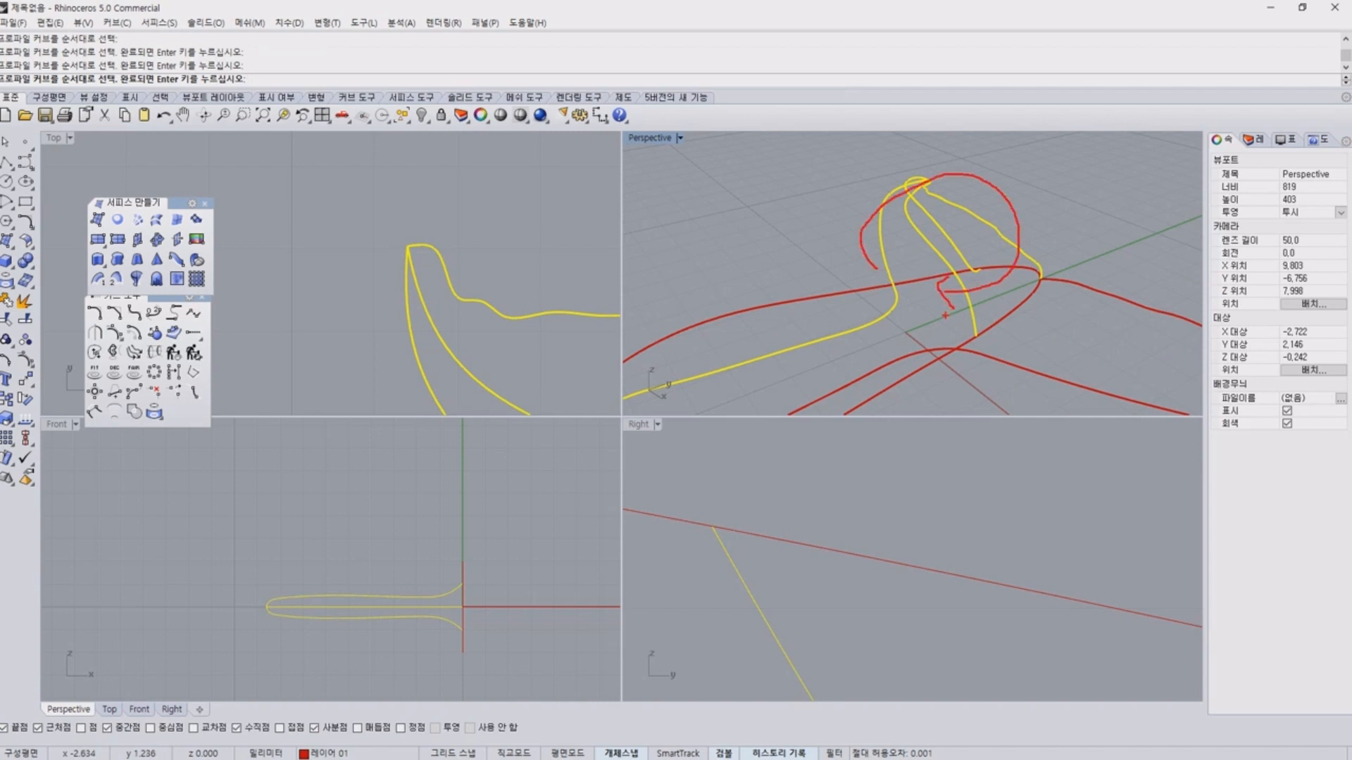
pyautogui.press('Escape')
pyautogui.moveTo(859, 249)
pyautogui.mouseDown()
pyautogui.moveTo(1000, 188)
pyautogui.moveTo(968, 319)
pyautogui.mouseUp()
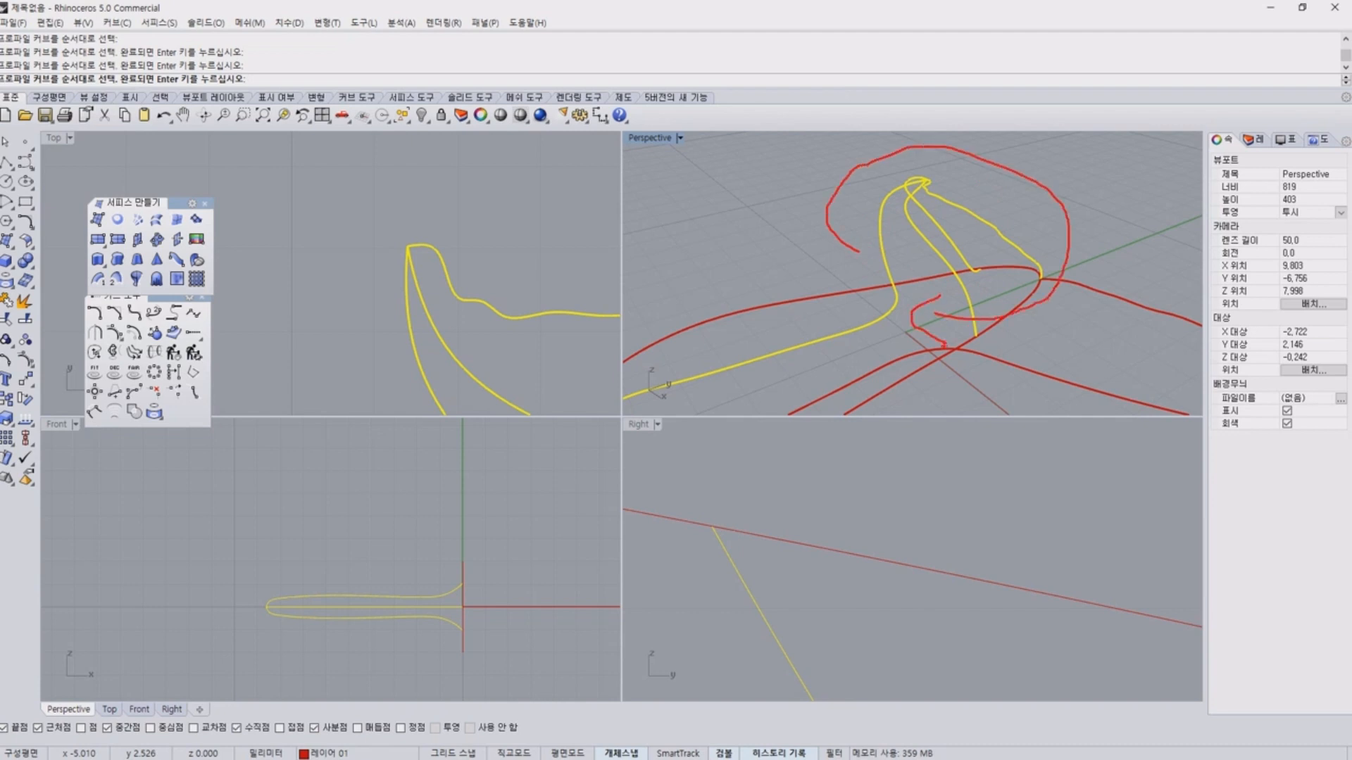
pyautogui.press('Escape')
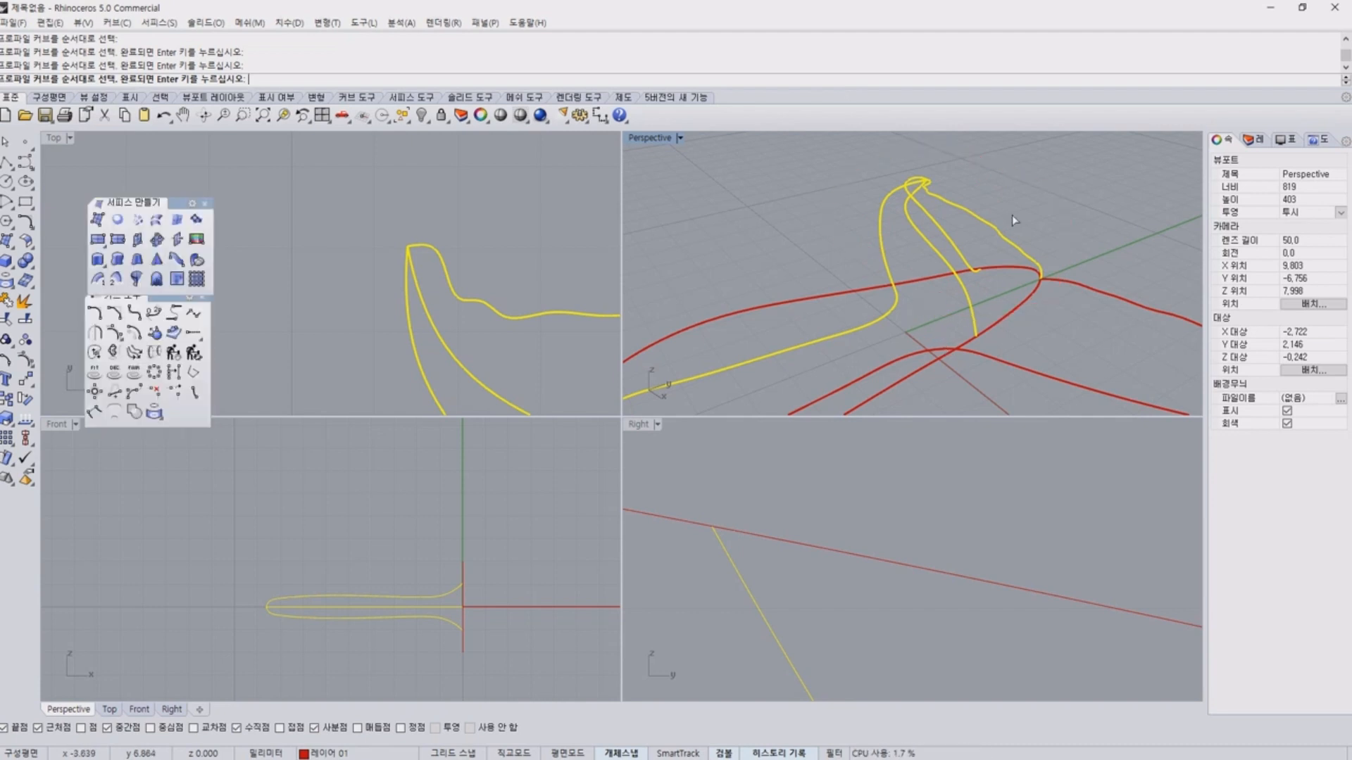
# Accept the four profile curves and place the first cross-section line across the left fluke just inside its tip in the top view.
pyautogui.press('Return')
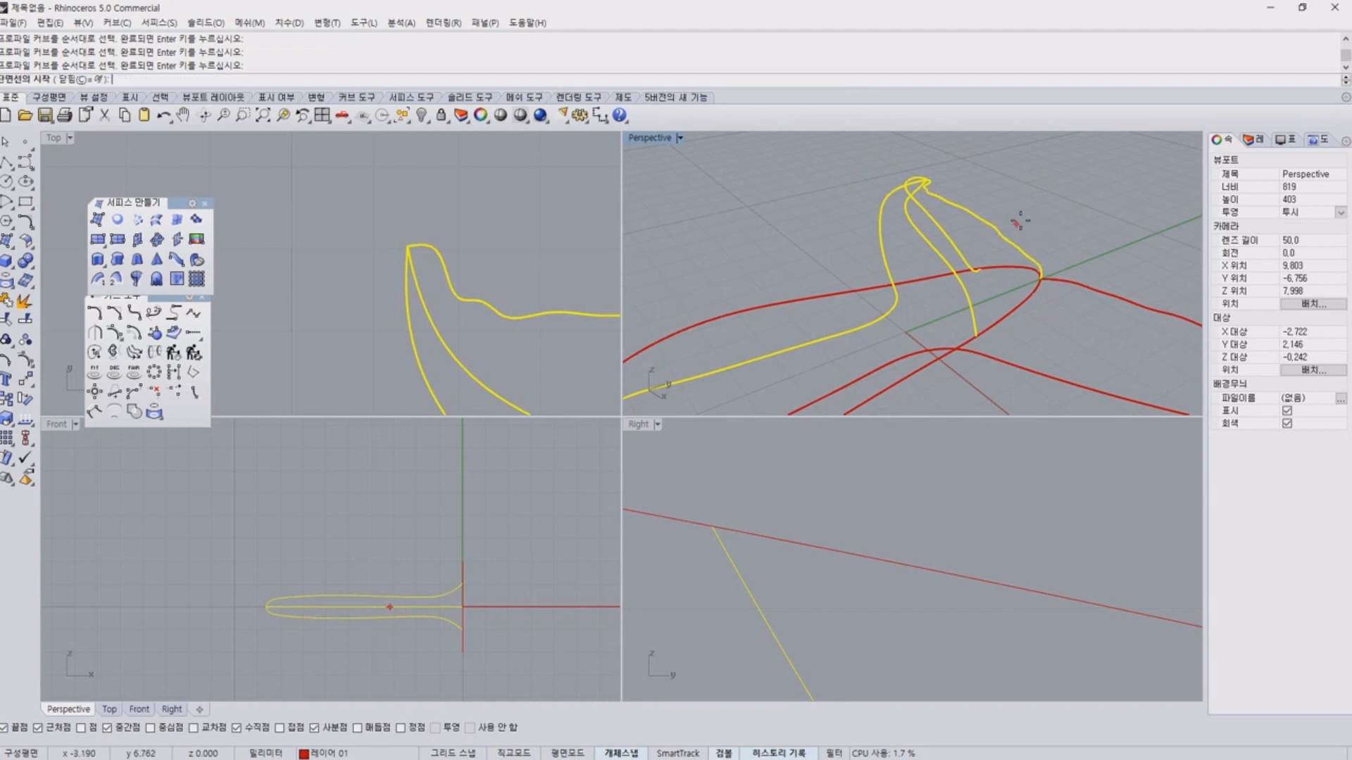
pyautogui.scroll(-7, 329, 315)
pyautogui.scroll(-5, 473, 235)
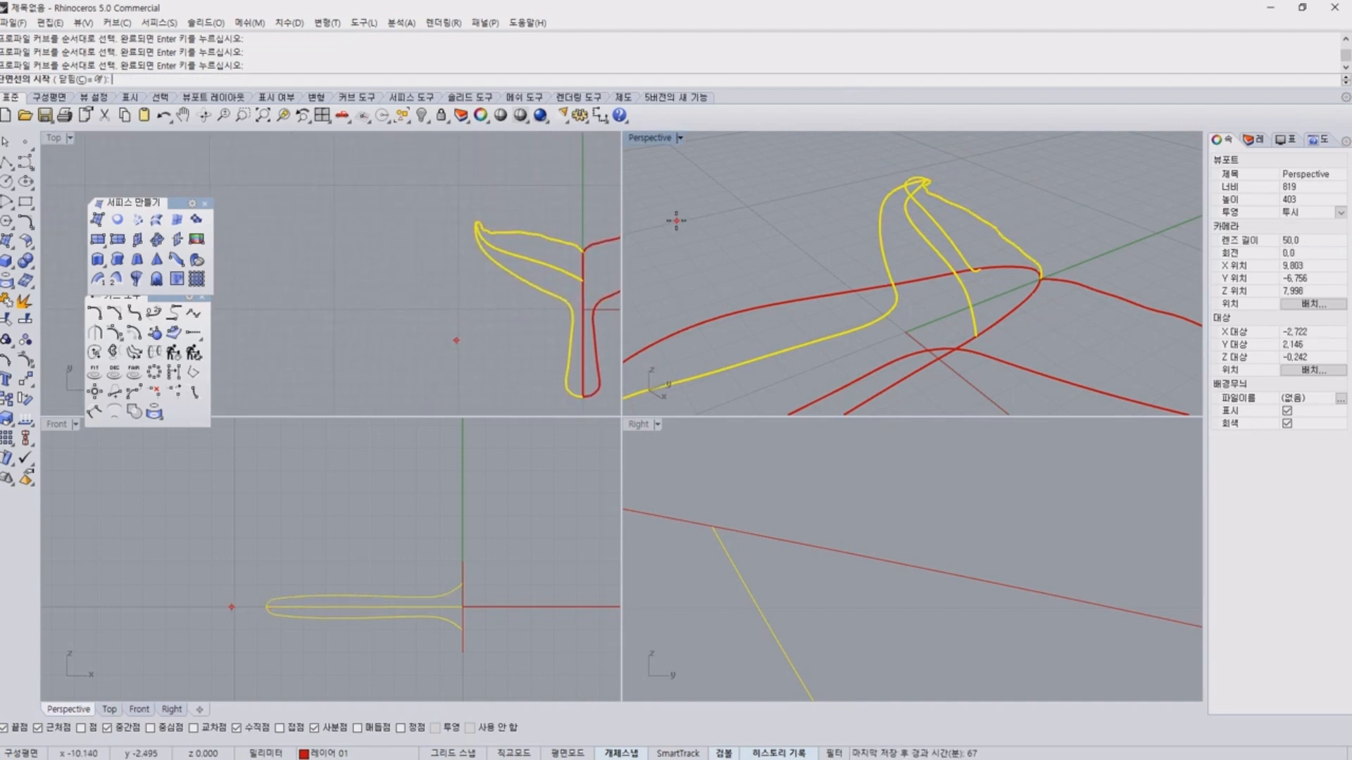
pyautogui.scroll(2, 522, 204)
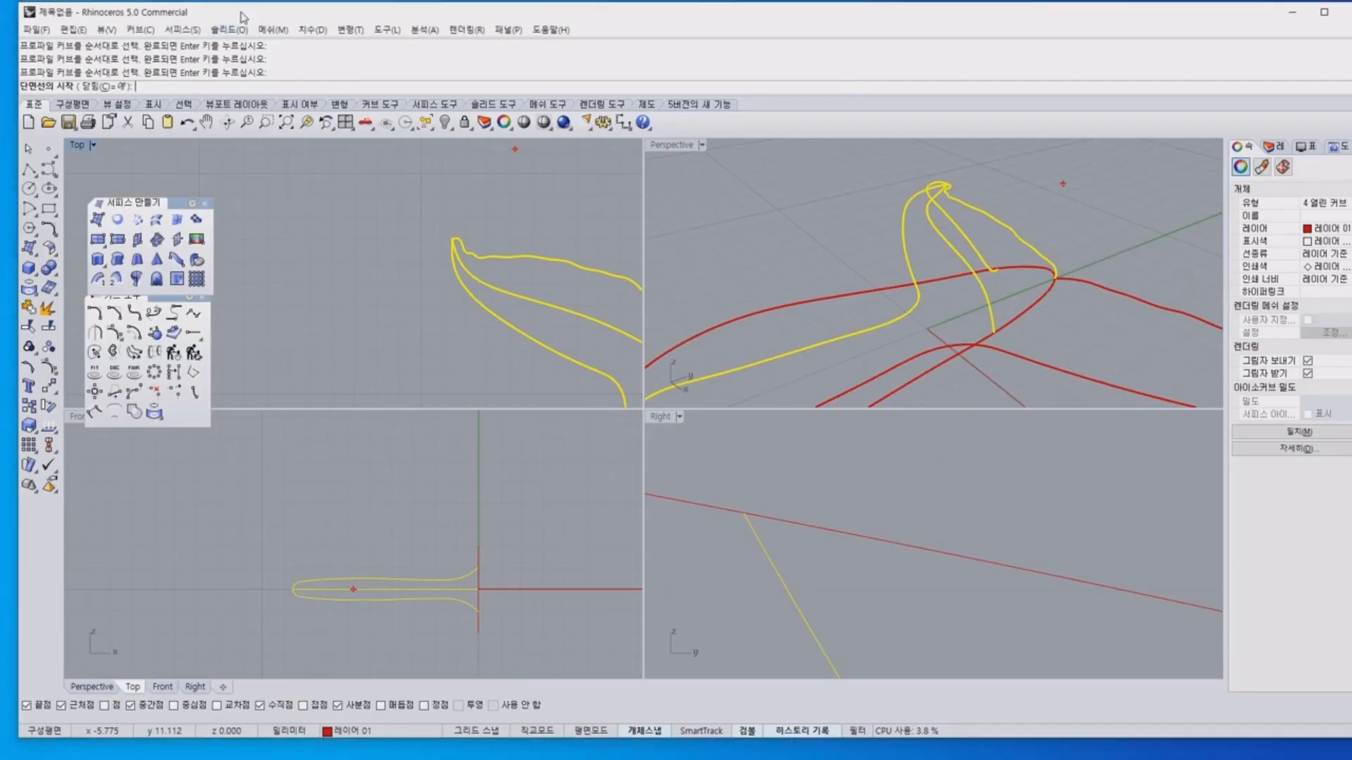
pyautogui.moveTo(241, 12); pyautogui.dragTo(217, 11)
pyautogui.scroll(-2, 465, 230)
pyautogui.moveTo(465, 230); pyautogui.dragTo(435, 202, button='right')
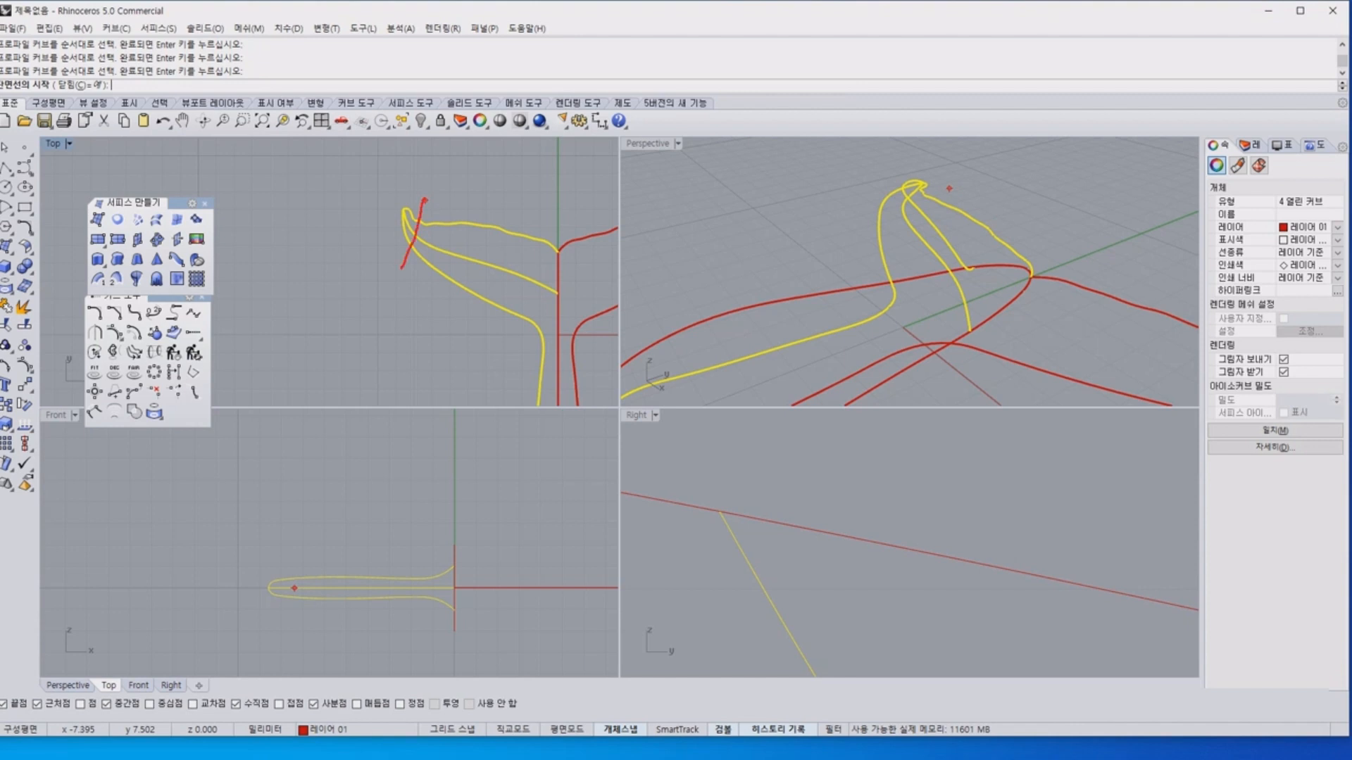
pyautogui.moveTo(514, 223); pyautogui.dragTo(457, 355)
pyautogui.click(425, 187)
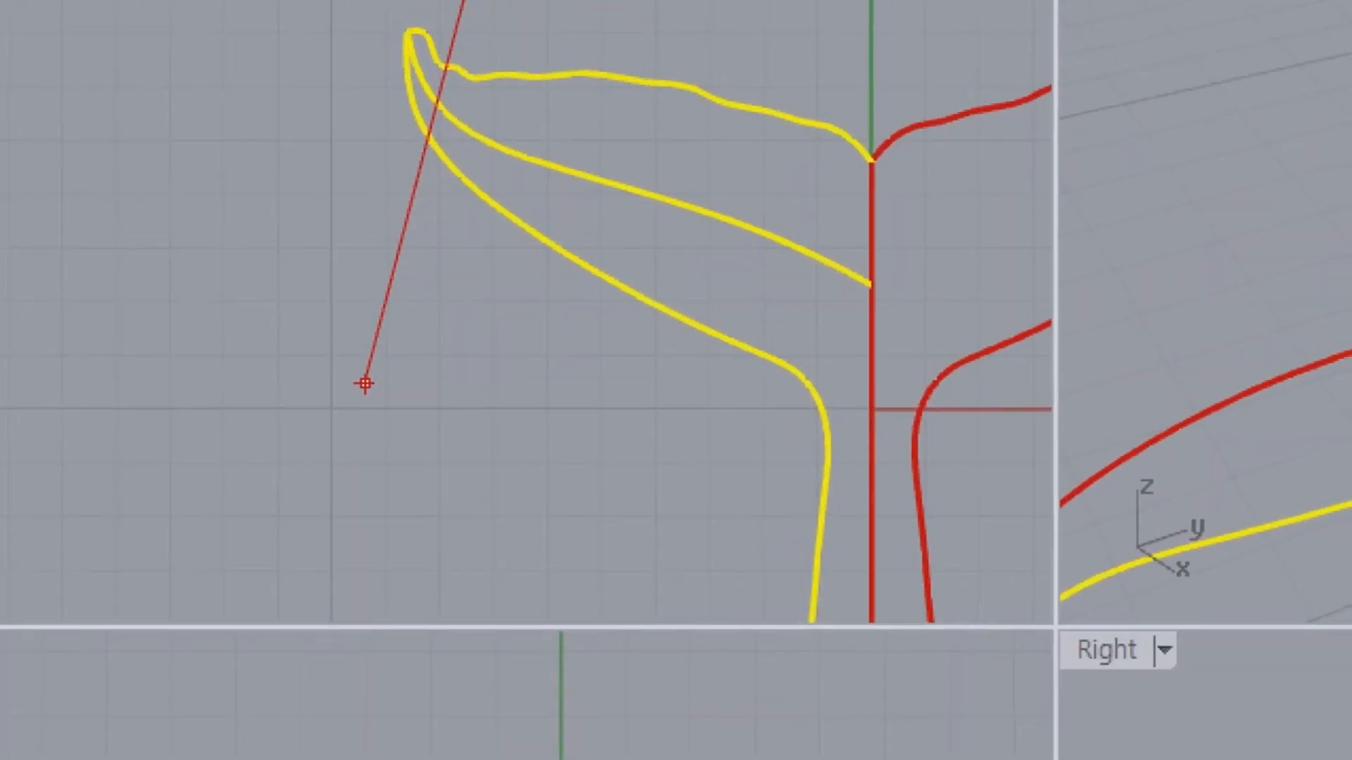
pyautogui.moveTo(446, 227)
pyautogui.mouseDown()
pyautogui.moveTo(393, 211)
pyautogui.moveTo(462, 119)
pyautogui.moveTo(440, 294)
pyautogui.mouseUp()
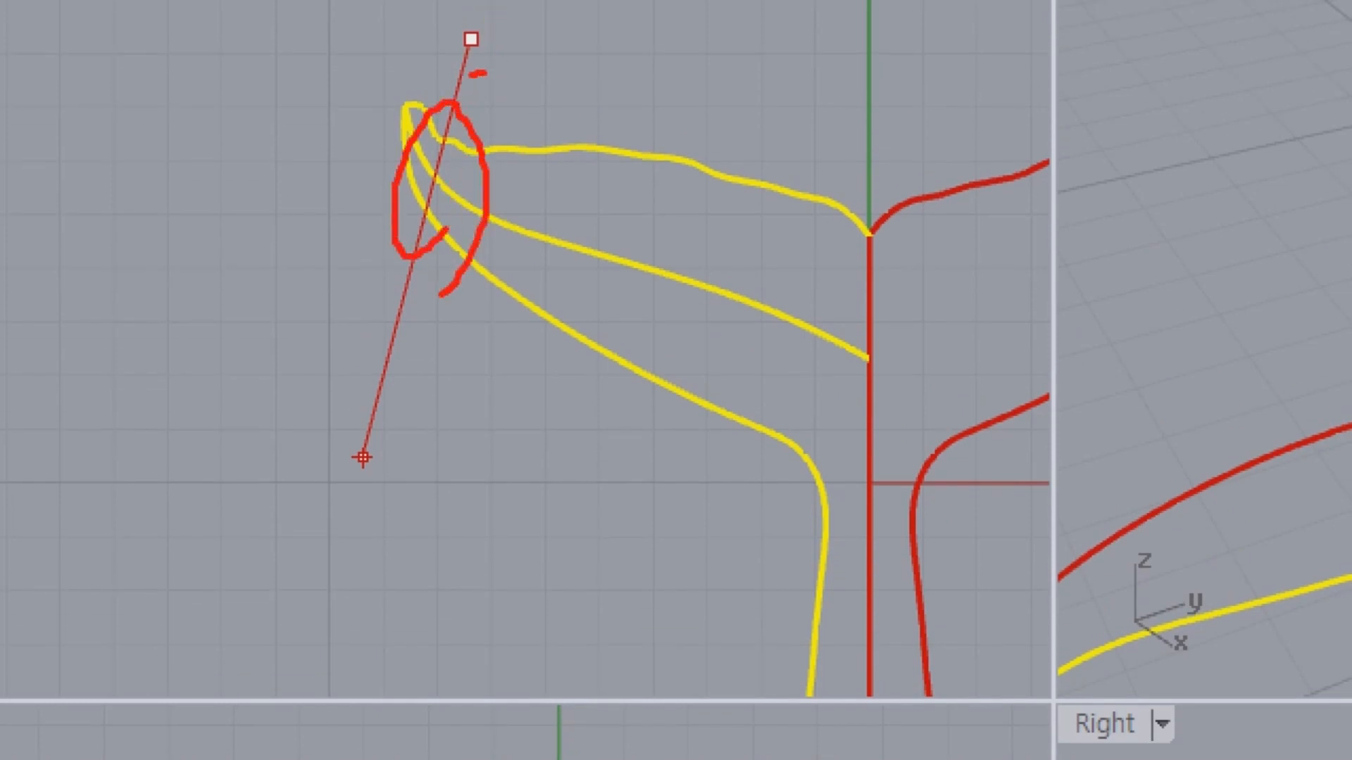
pyautogui.moveTo(470, 74)
pyautogui.mouseDown()
pyautogui.moveTo(552, 69)
pyautogui.moveTo(514, 124)
pyautogui.mouseUp()
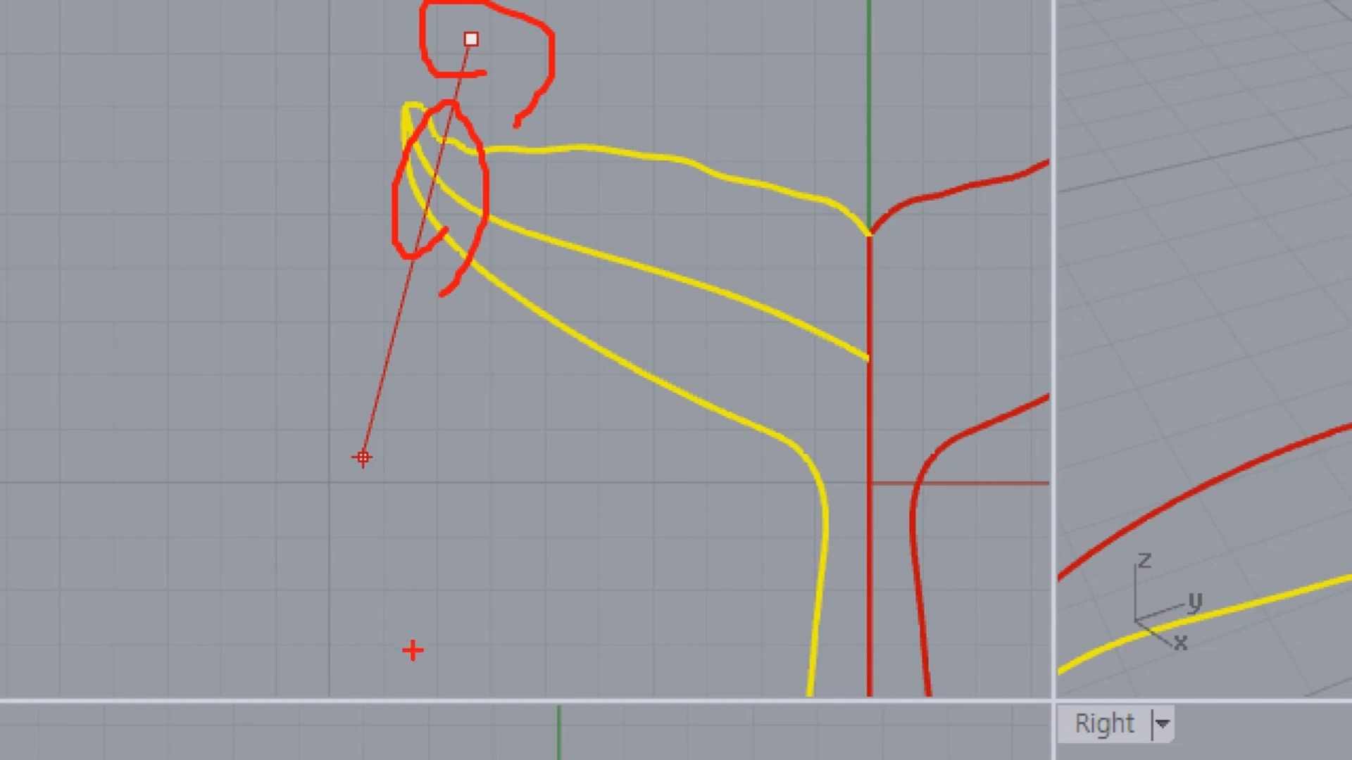
pyautogui.moveTo(377, 421)
pyautogui.mouseDown()
pyautogui.moveTo(352, 498)
pyautogui.moveTo(392, 487)
pyautogui.mouseUp()
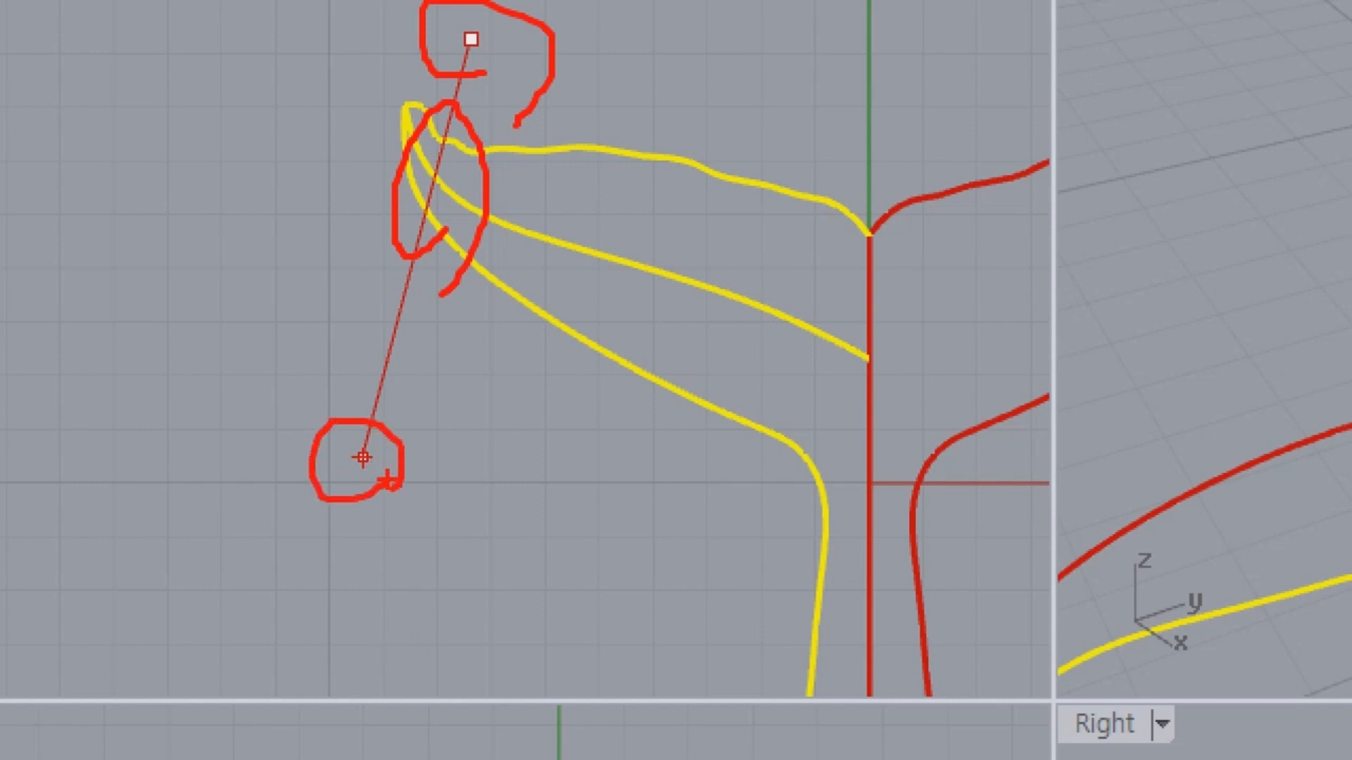
pyautogui.moveTo(746, 144)
pyautogui.mouseDown()
pyautogui.moveTo(228, 61)
pyautogui.moveTo(567, 447)
pyautogui.moveTo(714, 556)
pyautogui.mouseUp()
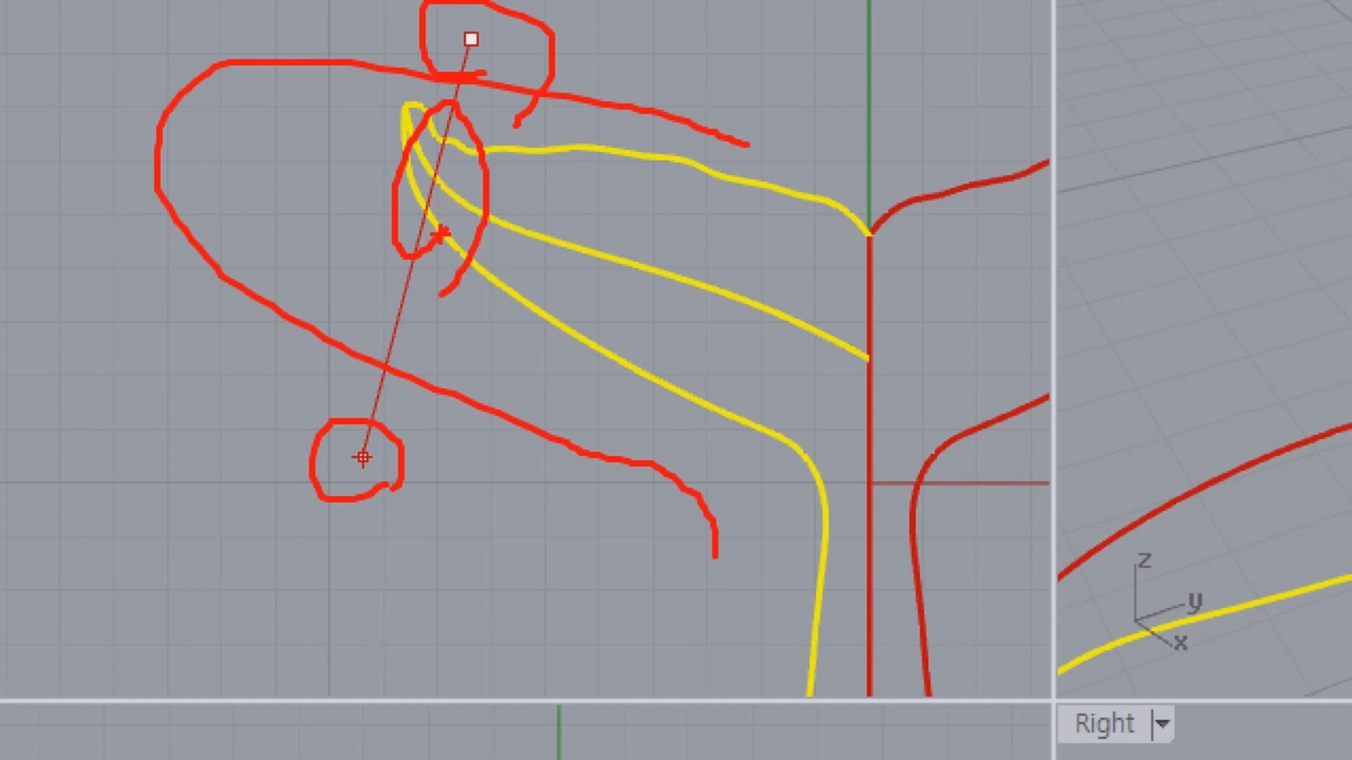
pyautogui.moveTo(436, 232)
pyautogui.mouseDown()
pyautogui.moveTo(387, 211)
pyautogui.moveTo(487, 158)
pyautogui.moveTo(380, 200)
pyautogui.mouseUp()
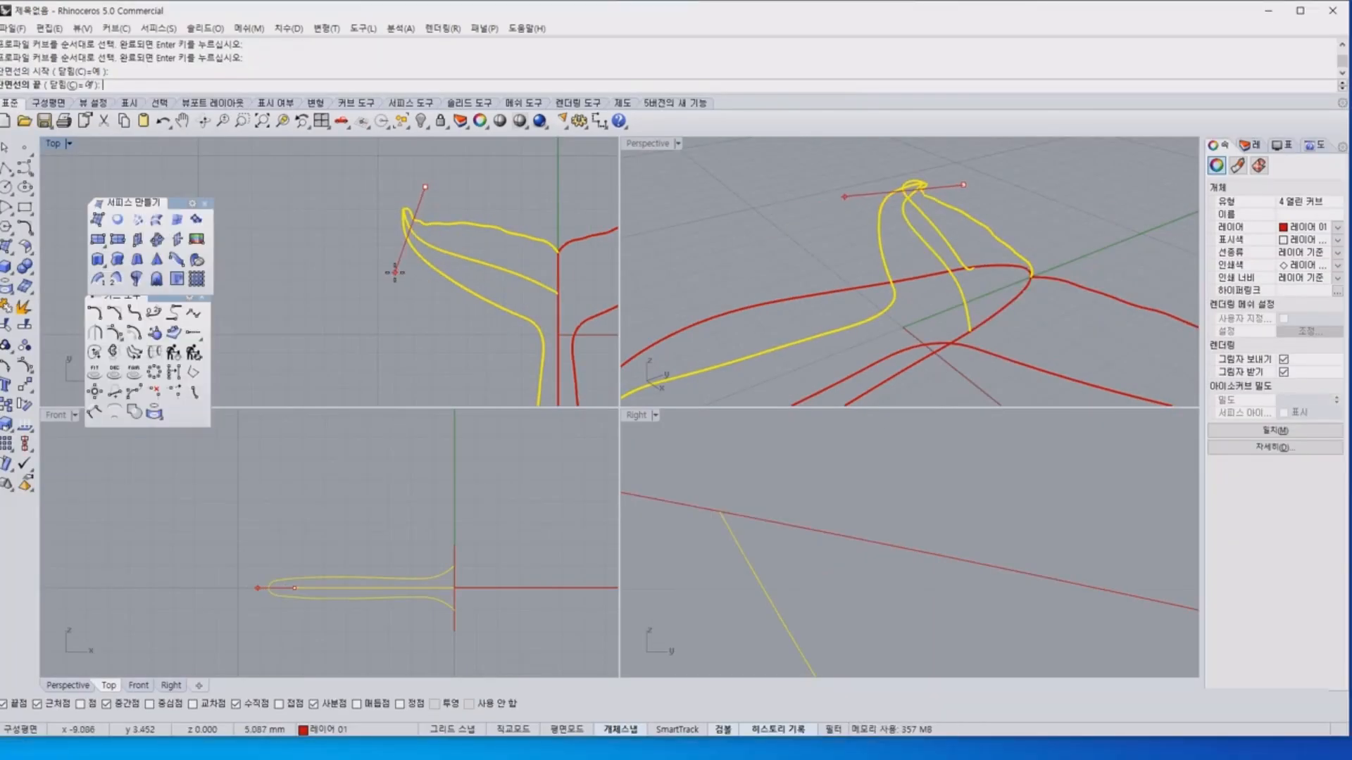
pyautogui.click(408, 294)
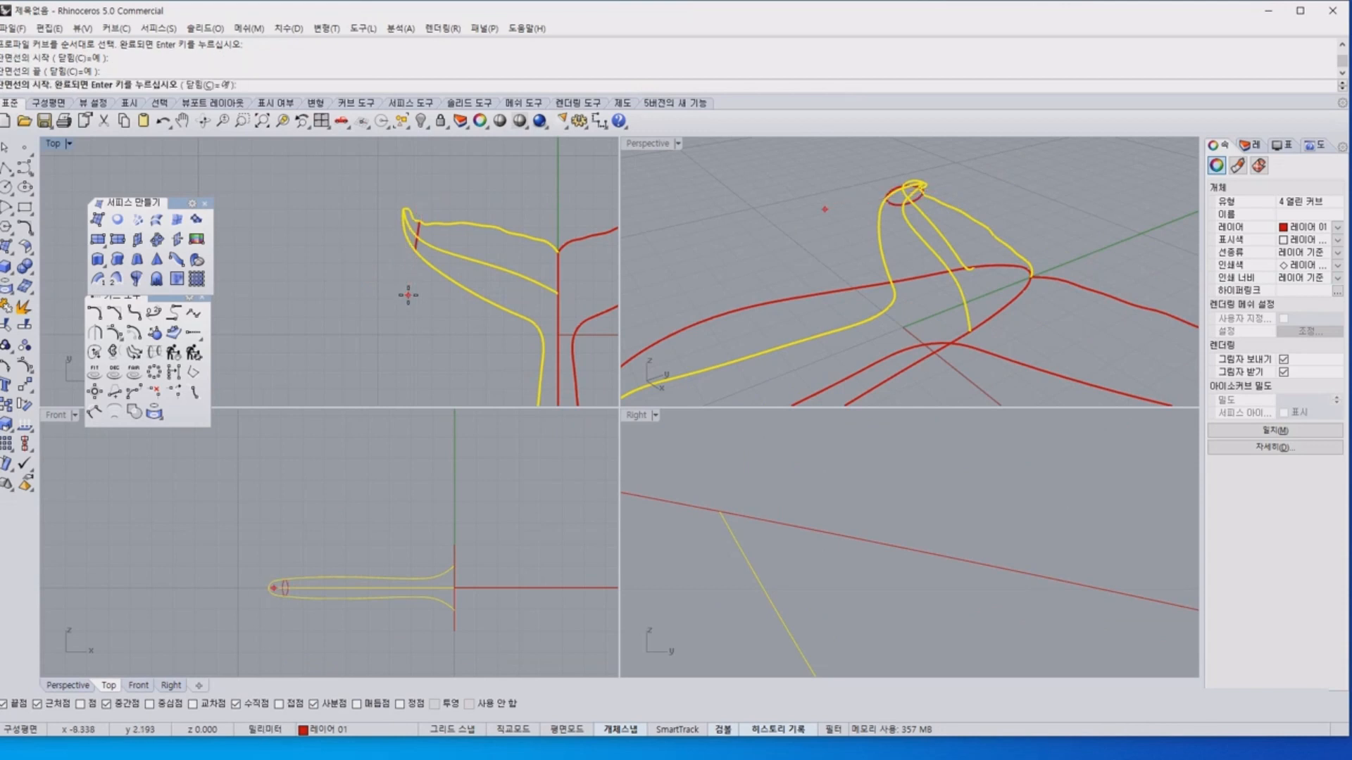
# Add two more slanted cross-section curves across the middle and inner part of the left fluke in the top view.
pyautogui.scroll(3, 908, 196)
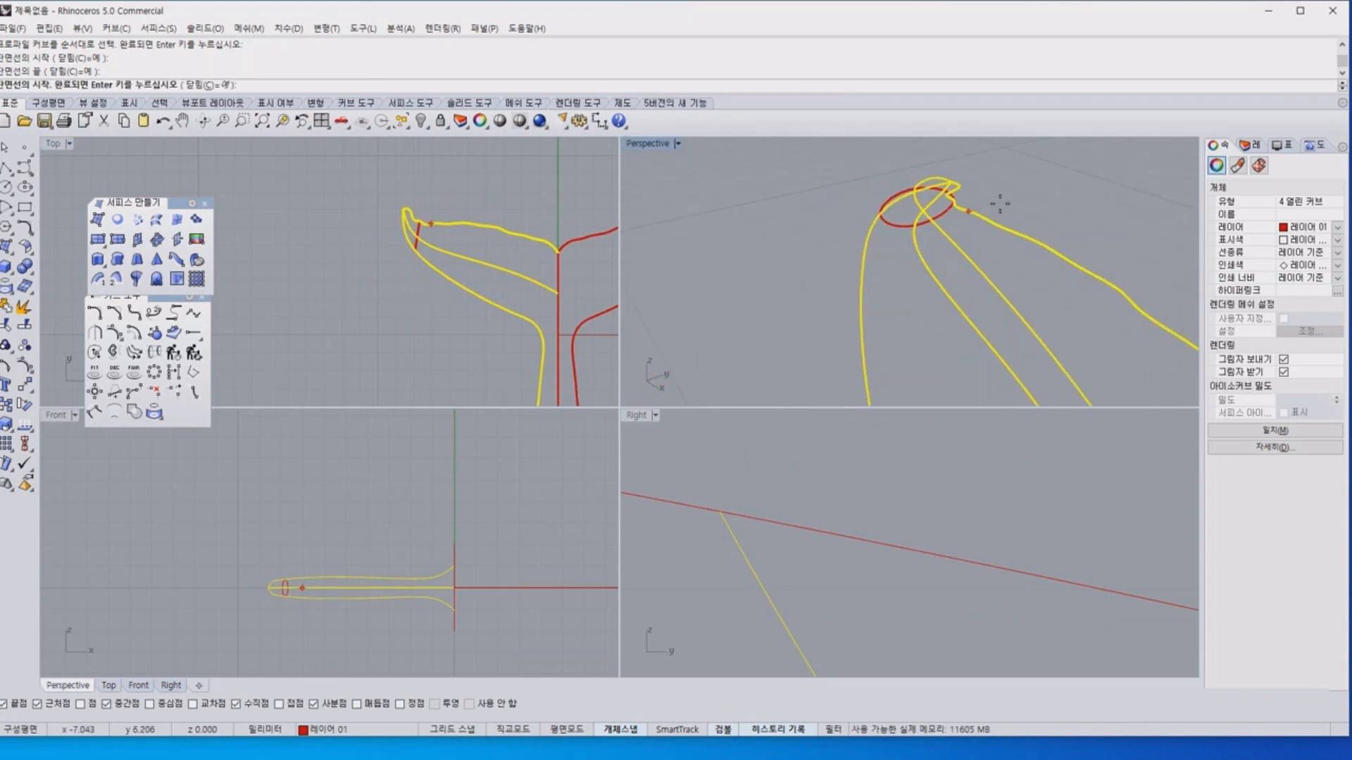
pyautogui.scroll(2, 1000, 204)
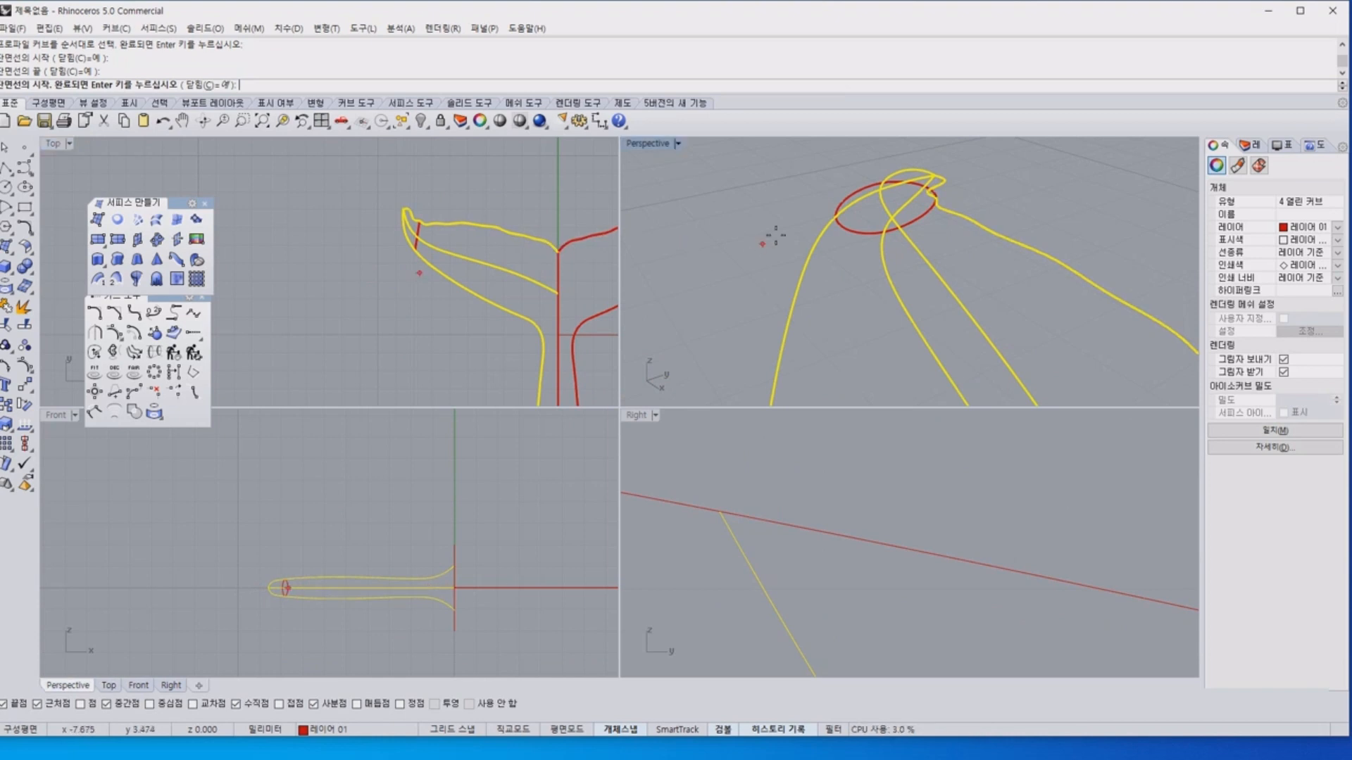
pyautogui.click(477, 197)
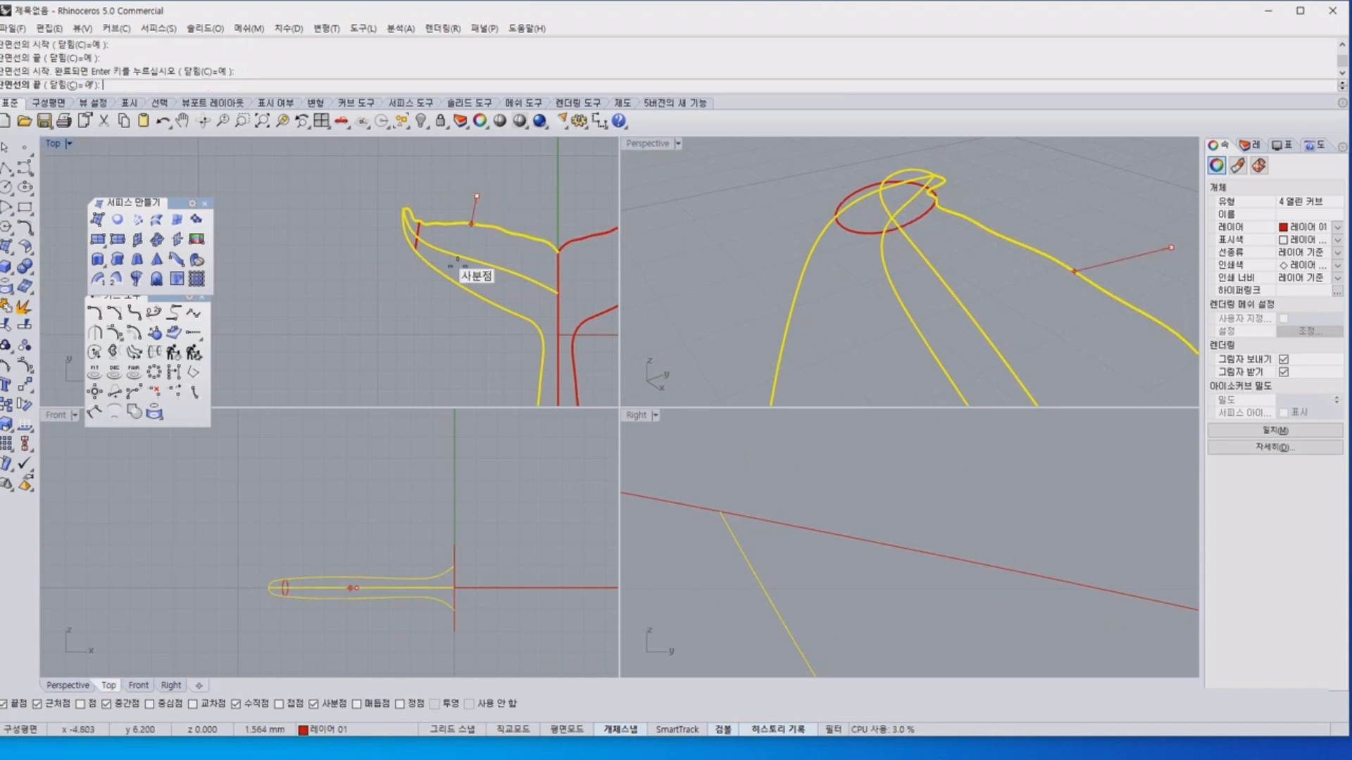
pyautogui.click(437, 335)
pyautogui.click(527, 210)
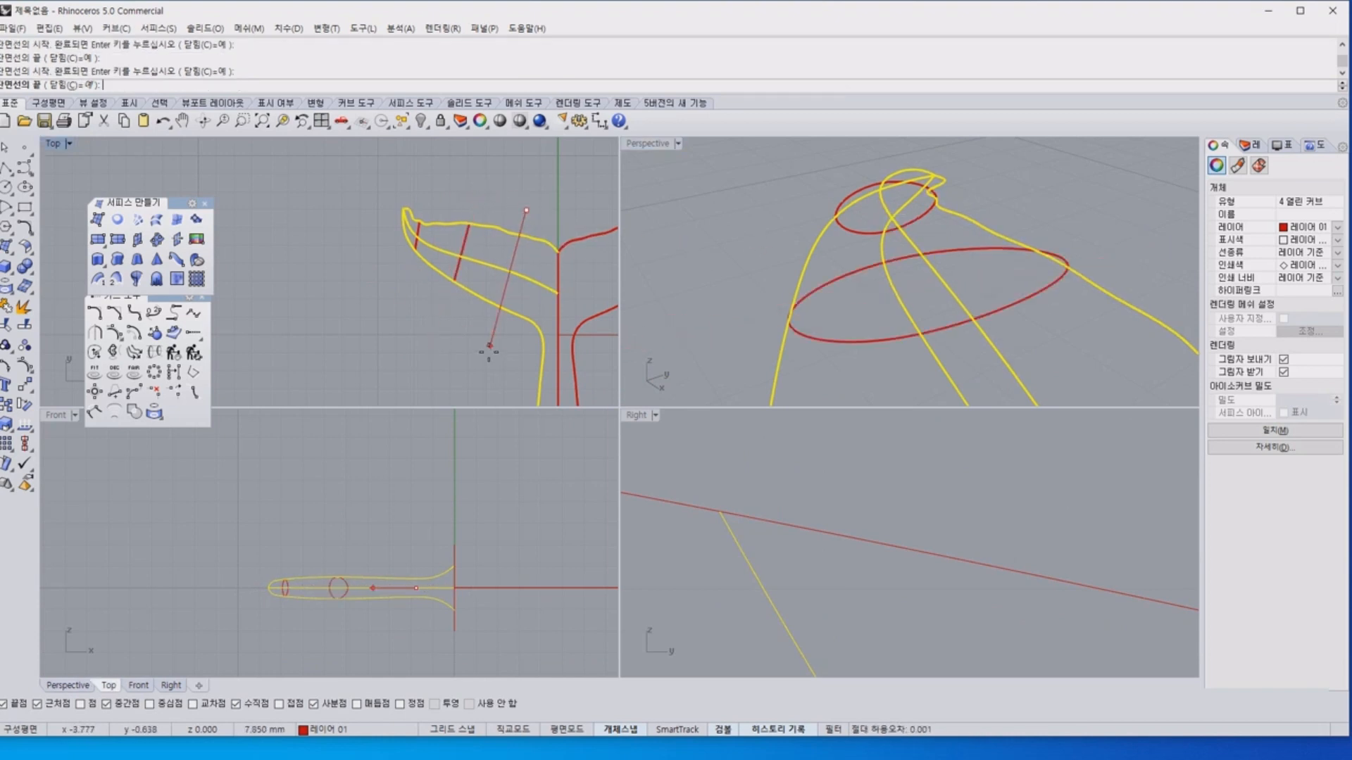
pyautogui.click(486, 374)
# Add a last cross-section curve across the fluke's root, starting just above the notch at the centre line, and finish the cross-sections.
pyautogui.scroll(3, 521, 201)
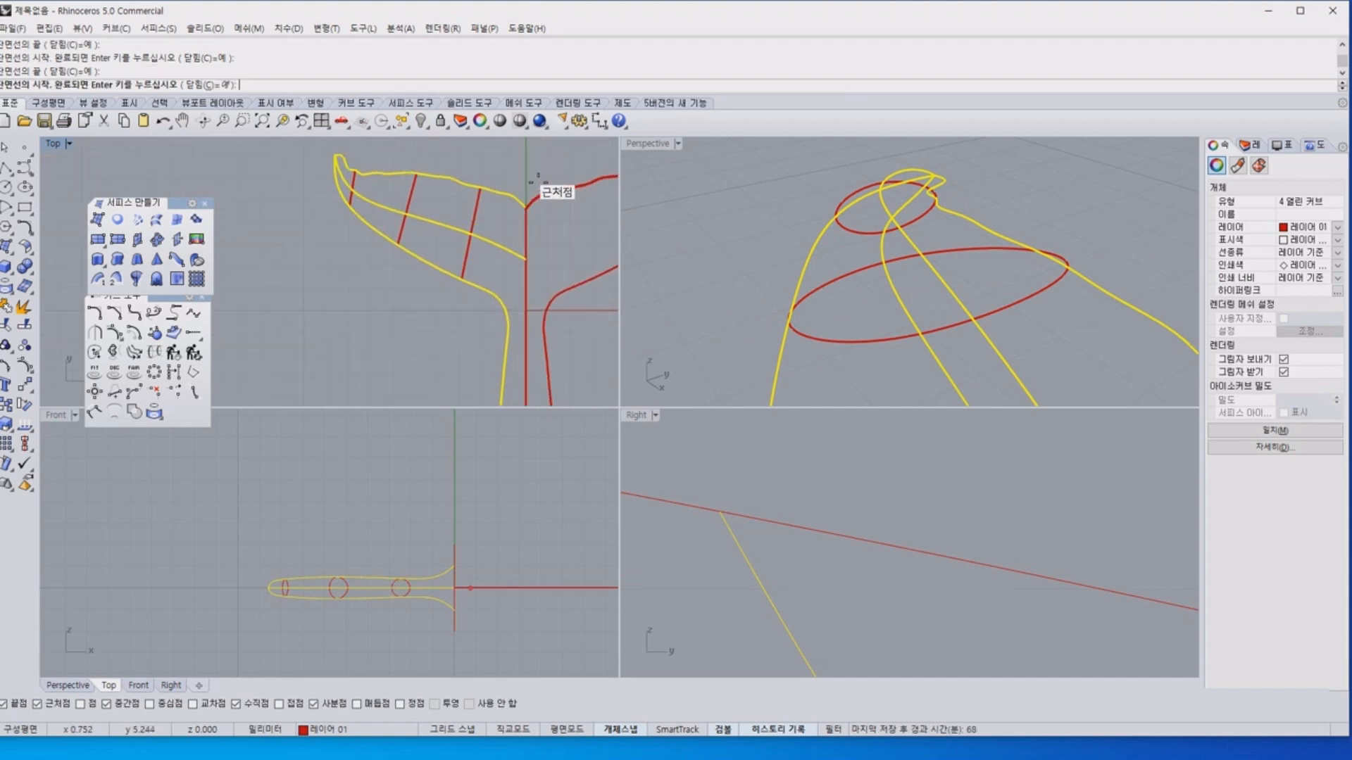
pyautogui.click(519, 196)
pyautogui.scroll(-3, 486, 232)
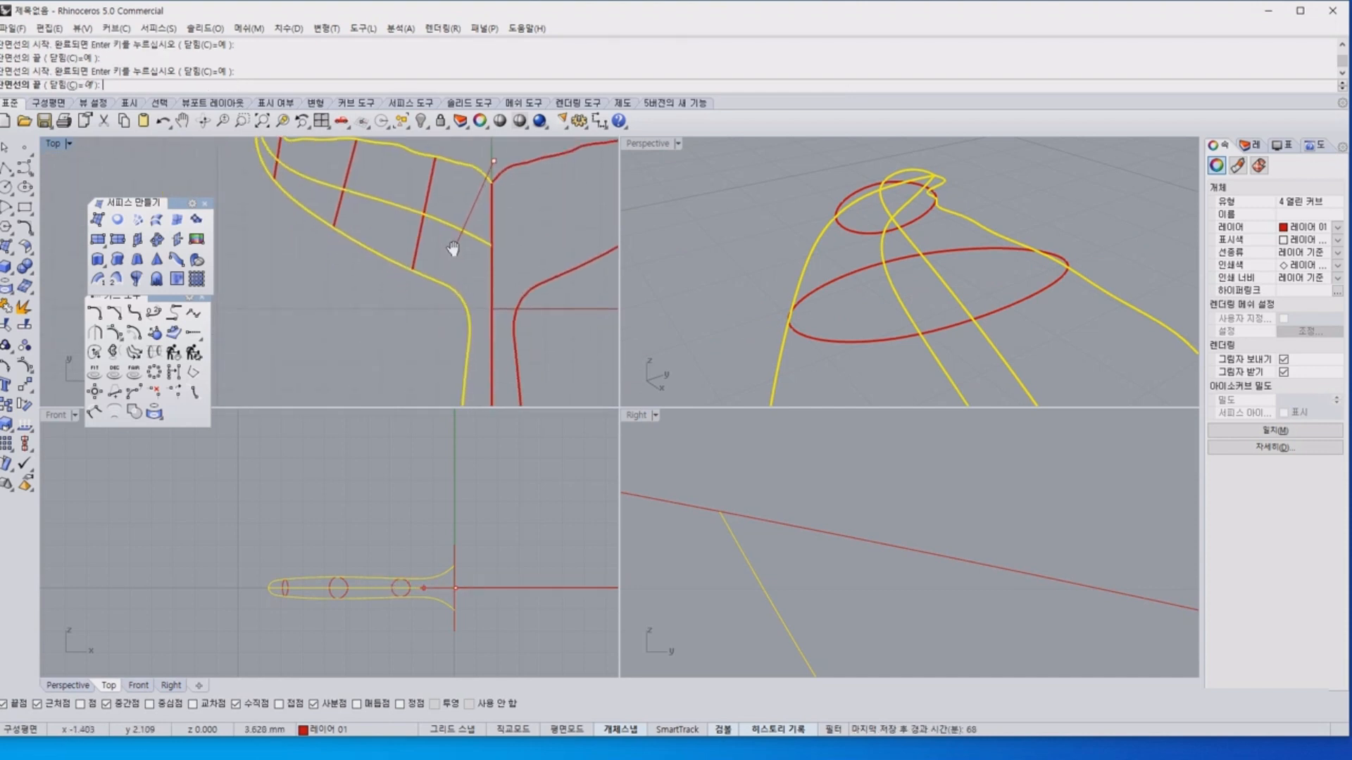
pyautogui.click(449, 392)
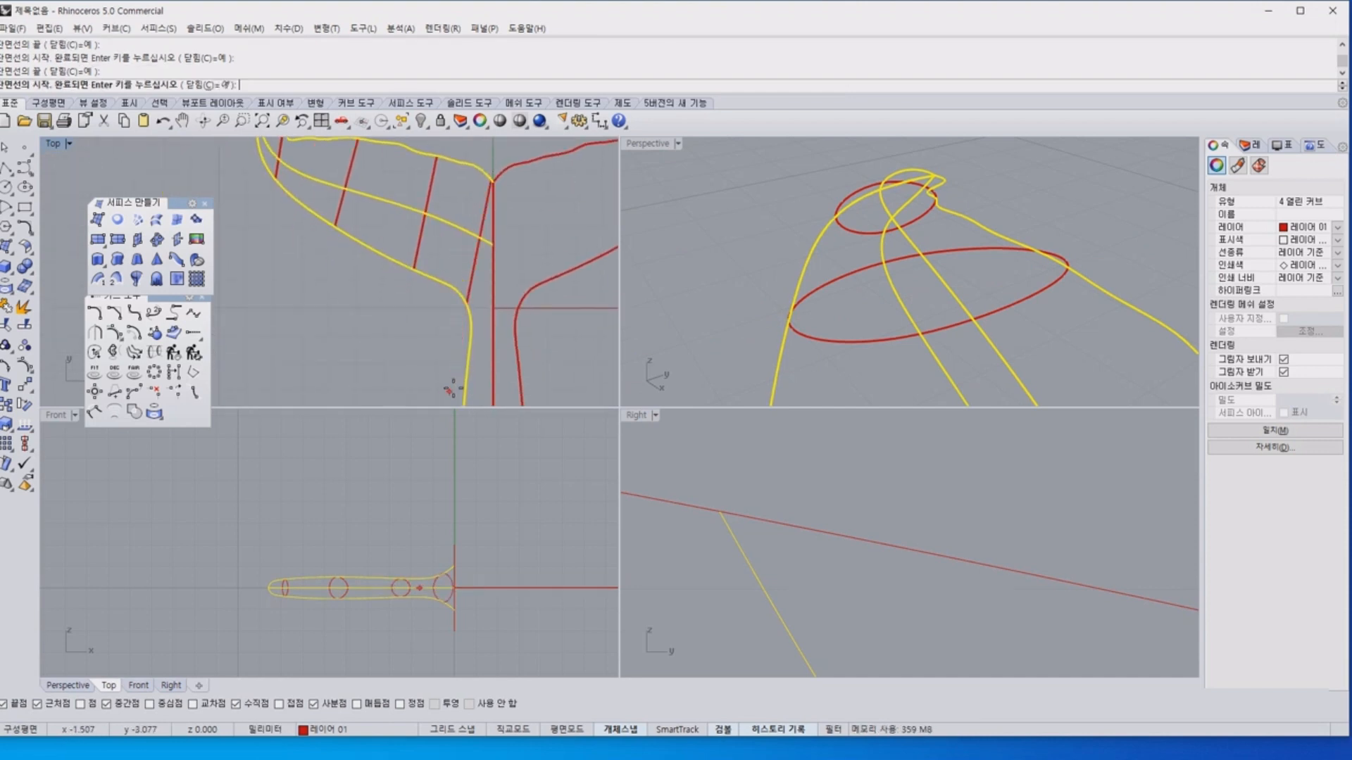
pyautogui.scroll(-7, 331, 232)
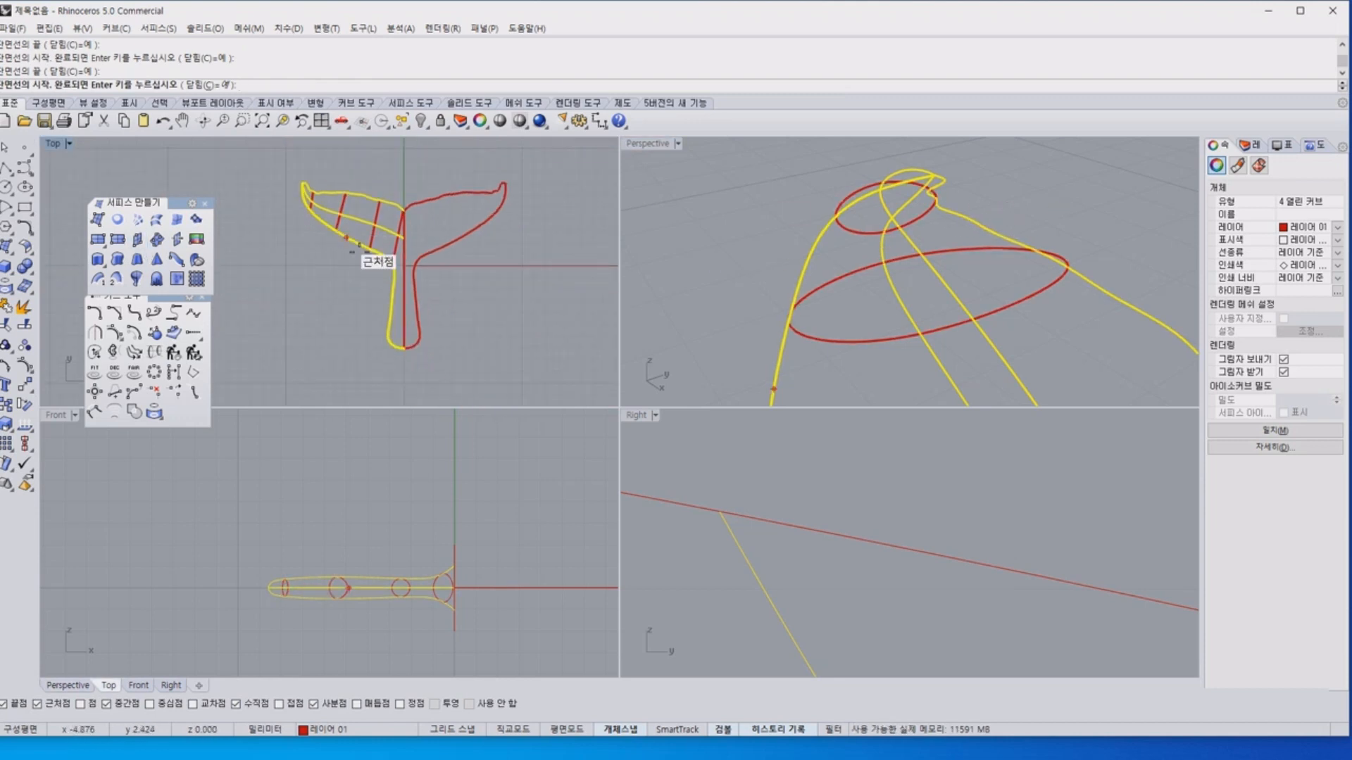
pyautogui.rightClick(425, 284)
# Examine how the cross-section curves wrap around the fluke's edges and middle curves in the perspective view.
pyautogui.moveTo(1072, 210); pyautogui.dragTo(949, 352, button='right')
pyautogui.scroll(6, 1004, 336)
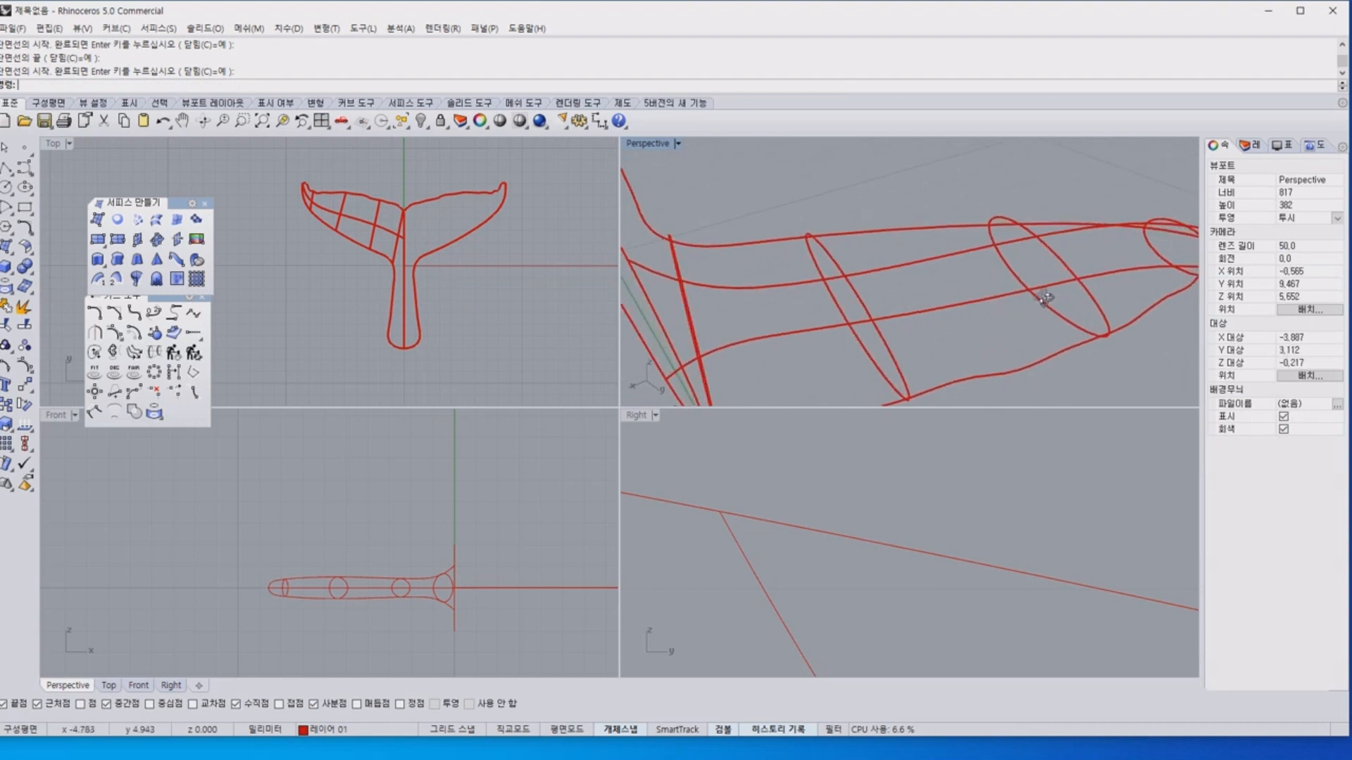
pyautogui.moveTo(1043, 296); pyautogui.dragTo(963, 225, button='right')
pyautogui.click(966, 232)
pyautogui.click(972, 249)
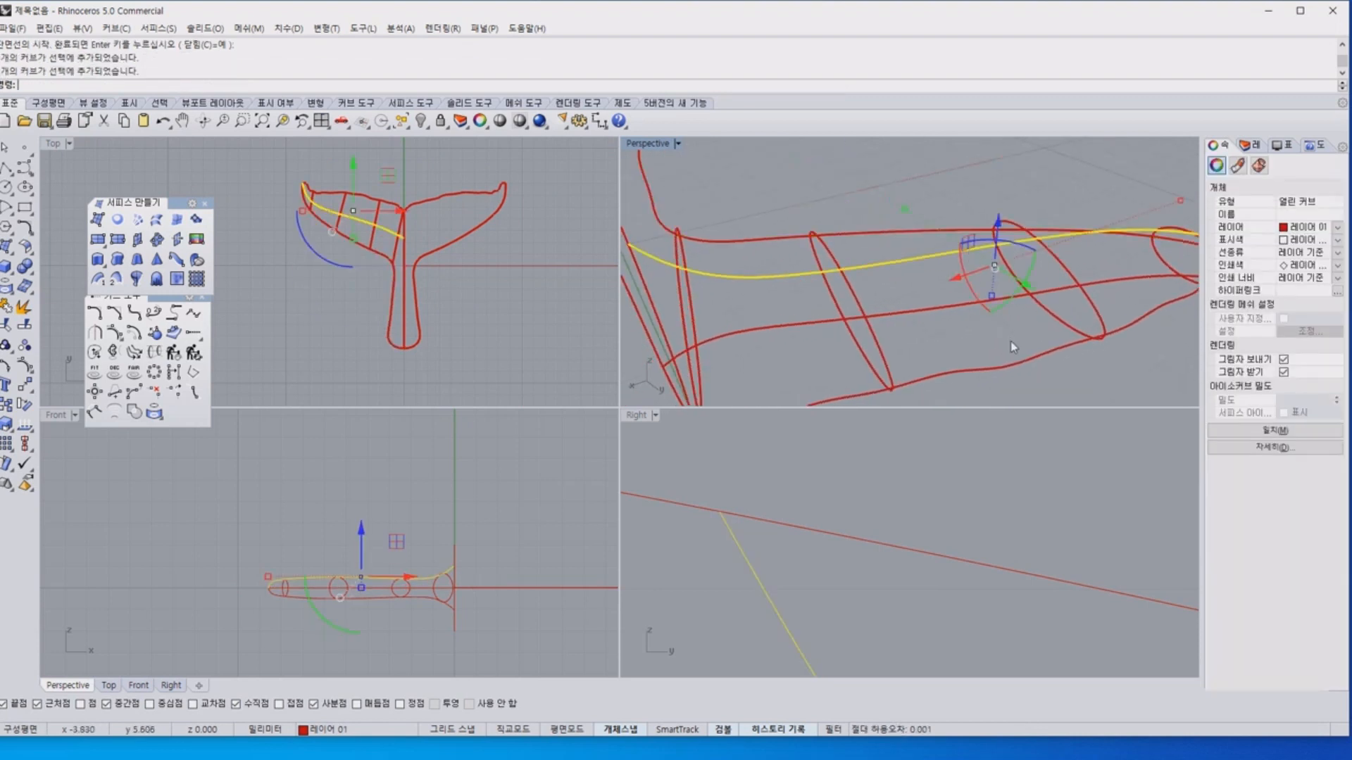
pyautogui.click(1013, 350)
pyautogui.click(1016, 363)
pyautogui.click(973, 294)
pyautogui.click(952, 251)
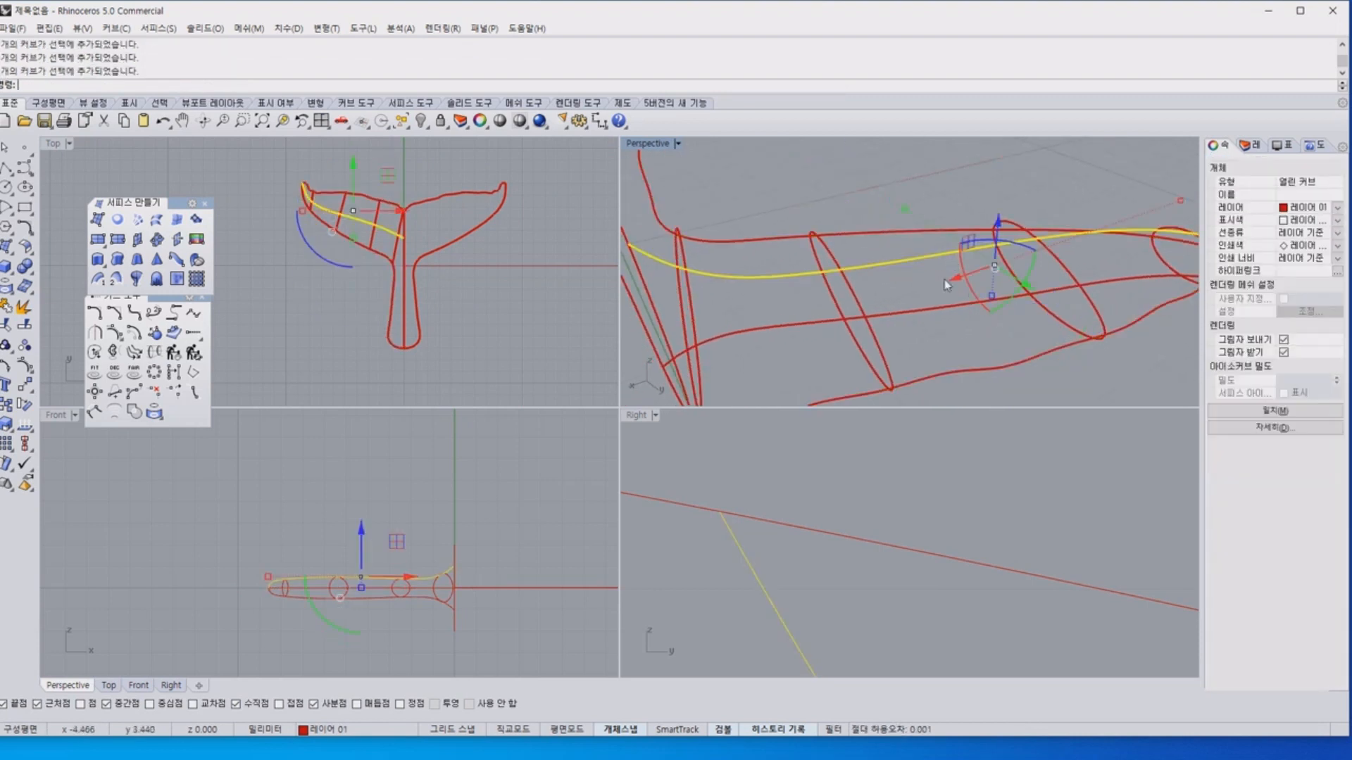
# Examine the shape and spacing of the four cross-sections along the fluke in the front view and their nesting in the right view.
pyautogui.click(338, 622)
pyautogui.scroll(9, 334, 625)
pyautogui.moveTo(340, 595); pyautogui.dragTo(276, 588, button='right')
pyautogui.scroll(-4, 228, 623)
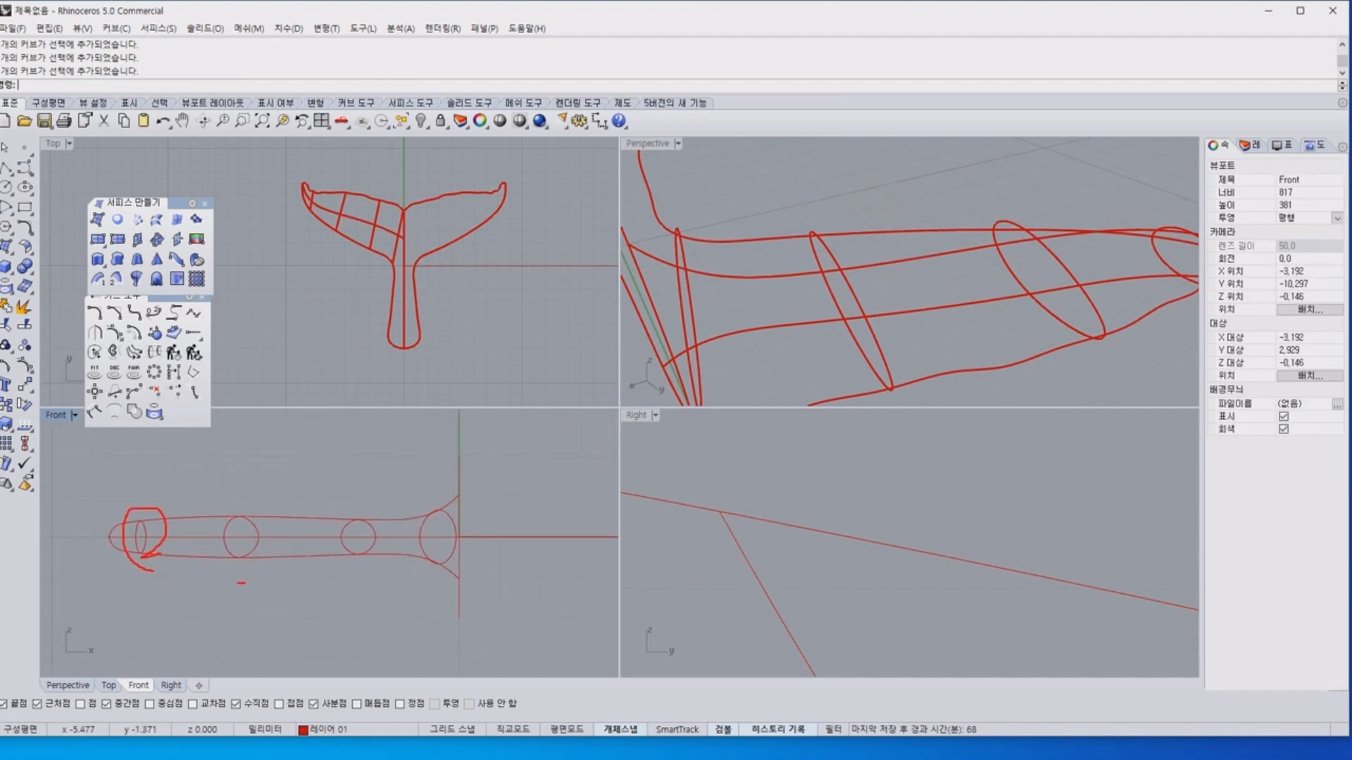
pyautogui.moveTo(241, 583); pyautogui.dragTo(272, 581)
pyautogui.moveTo(406, 539); pyautogui.dragTo(346, 575)
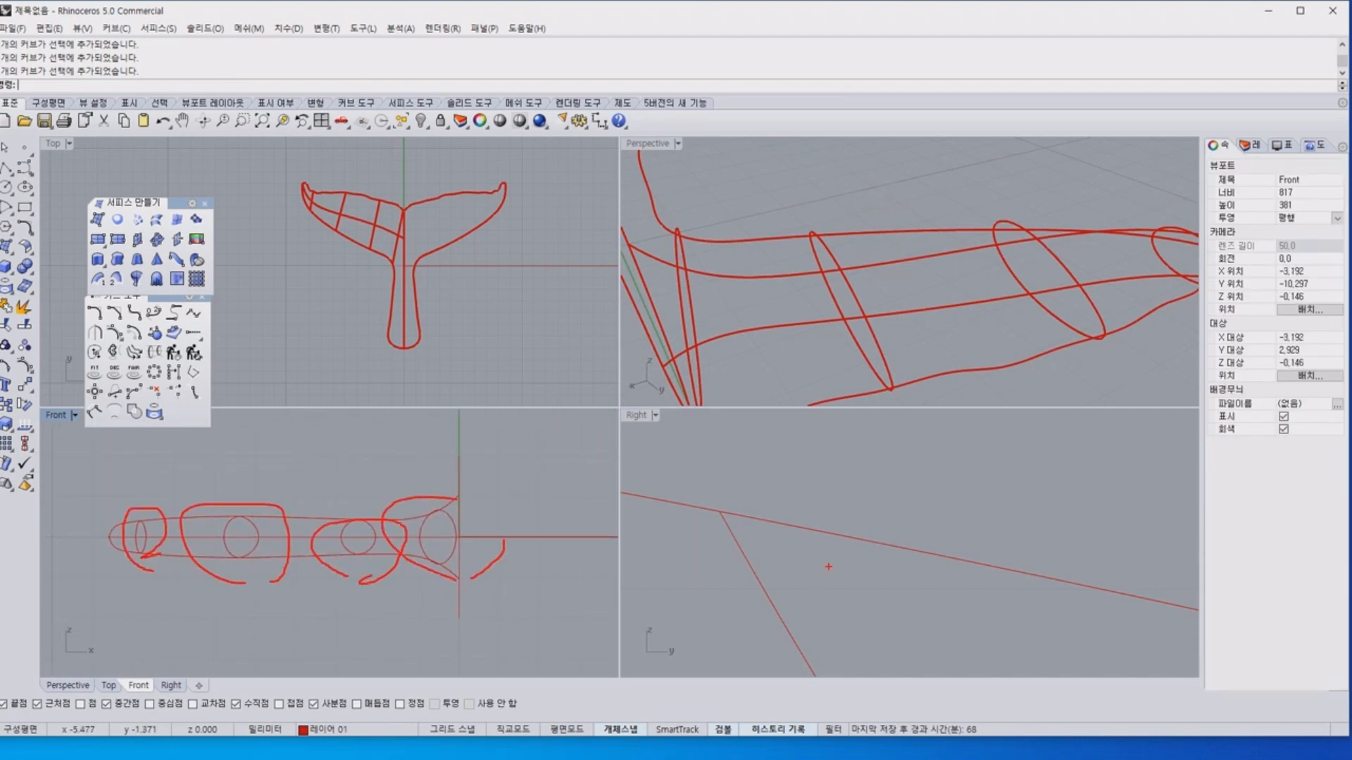
pyautogui.press('Escape')
pyautogui.scroll(-6, 984, 561)
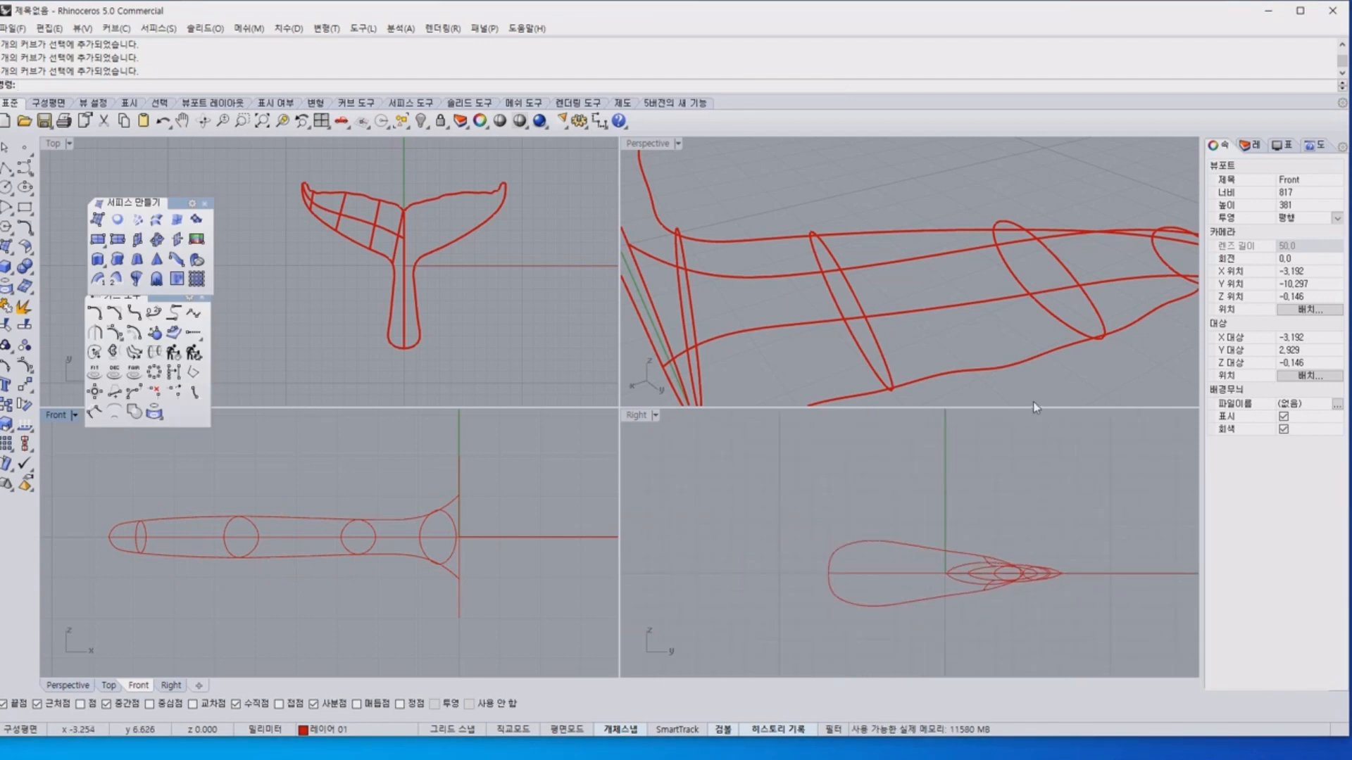
# Join the upper and lower central profile curves into one closed curve and dismiss the history warning.
pyautogui.moveTo(1032, 357); pyautogui.dragTo(856, 236, button='right')
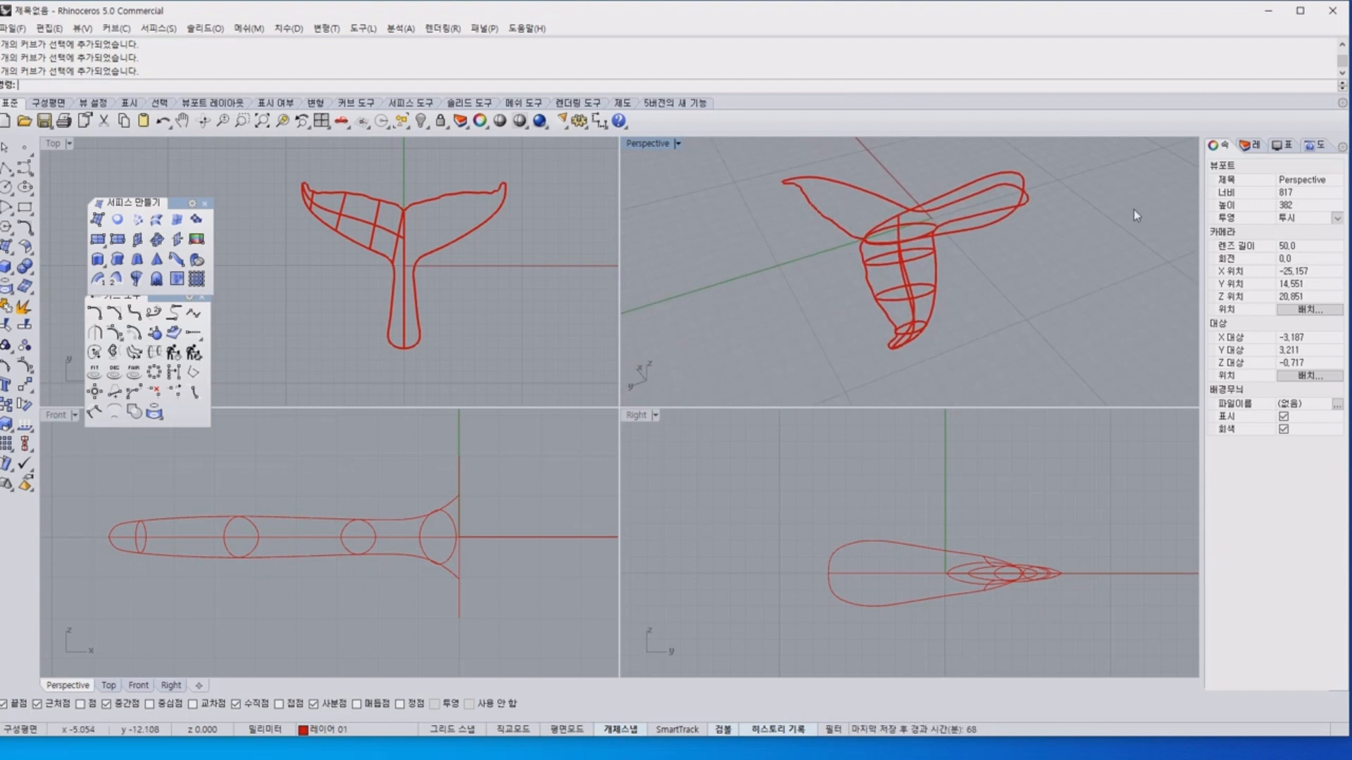
pyautogui.moveTo(987, 206)
pyautogui.mouseDown(button='right')
pyautogui.moveTo(1071, 211)
pyautogui.moveTo(1017, 197)
pyautogui.moveTo(1003, 220)
pyautogui.moveTo(989, 182)
pyautogui.mouseUp(button='right')
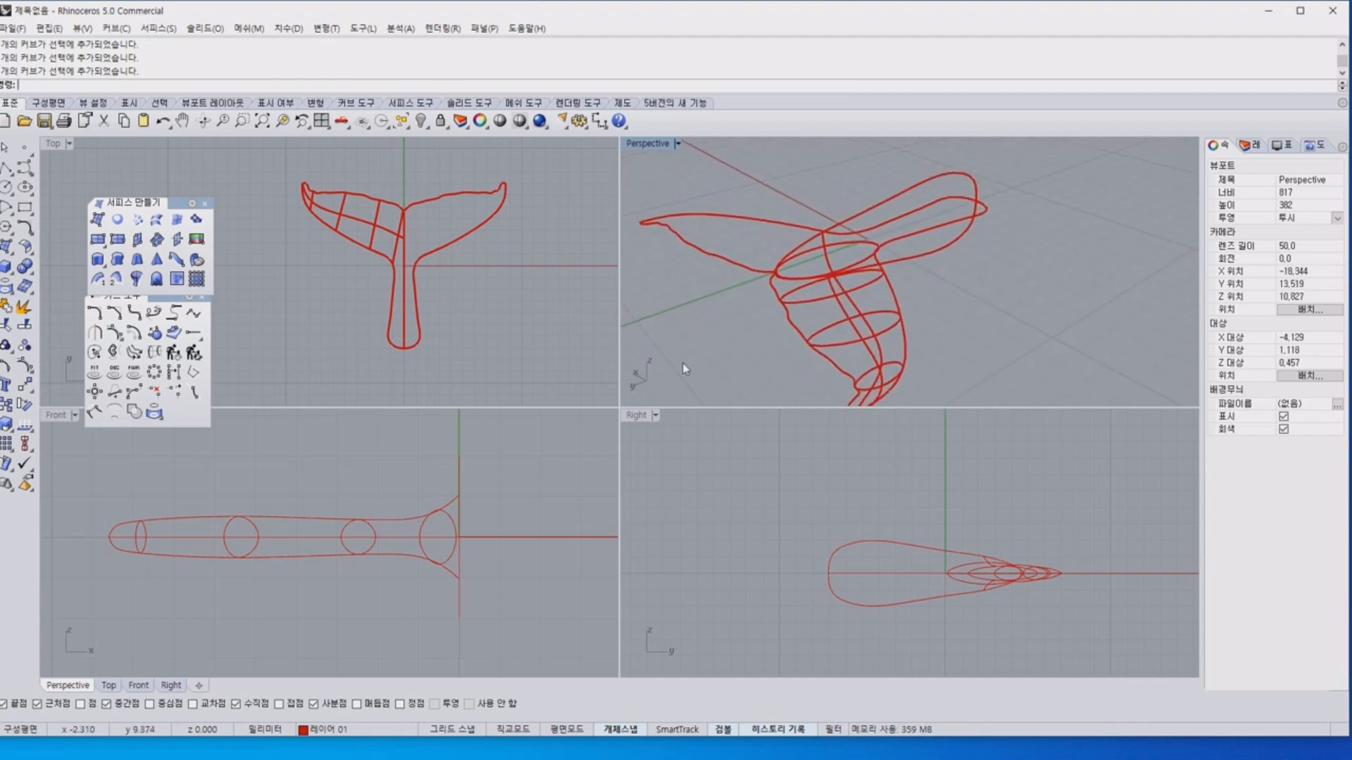
pyautogui.click(918, 190)
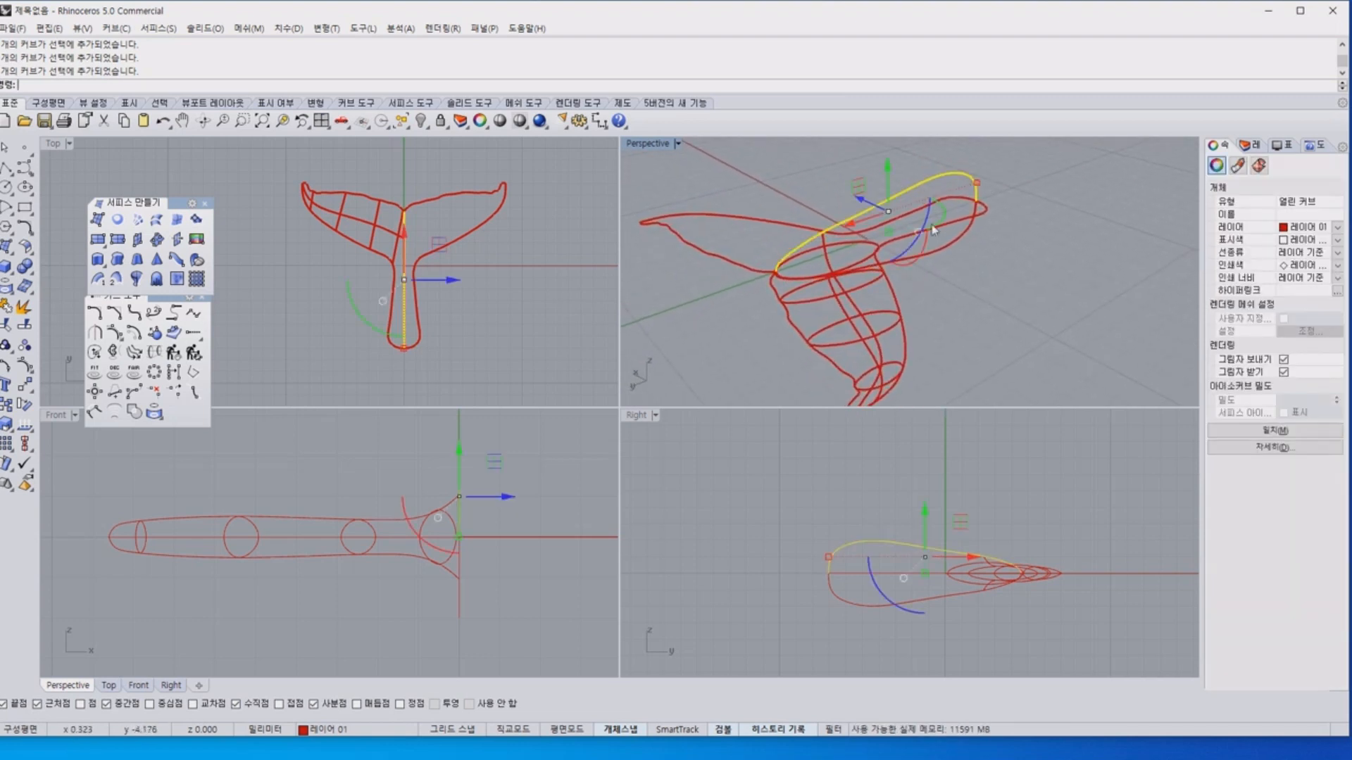
pyautogui.moveTo(1051, 276); pyautogui.dragTo(977, 255, button='right')
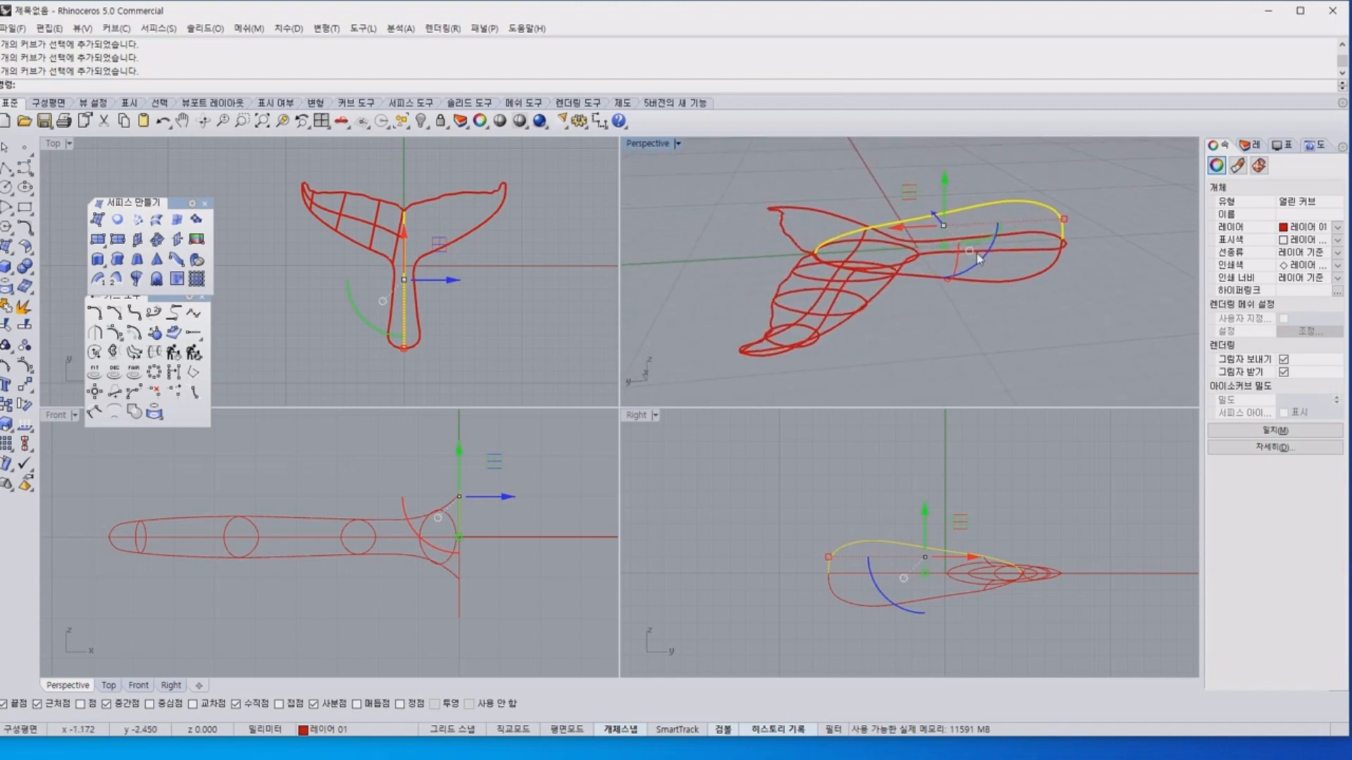
pyautogui.keyDown('shift'); pyautogui.click(1018, 282); pyautogui.keyUp('shift')
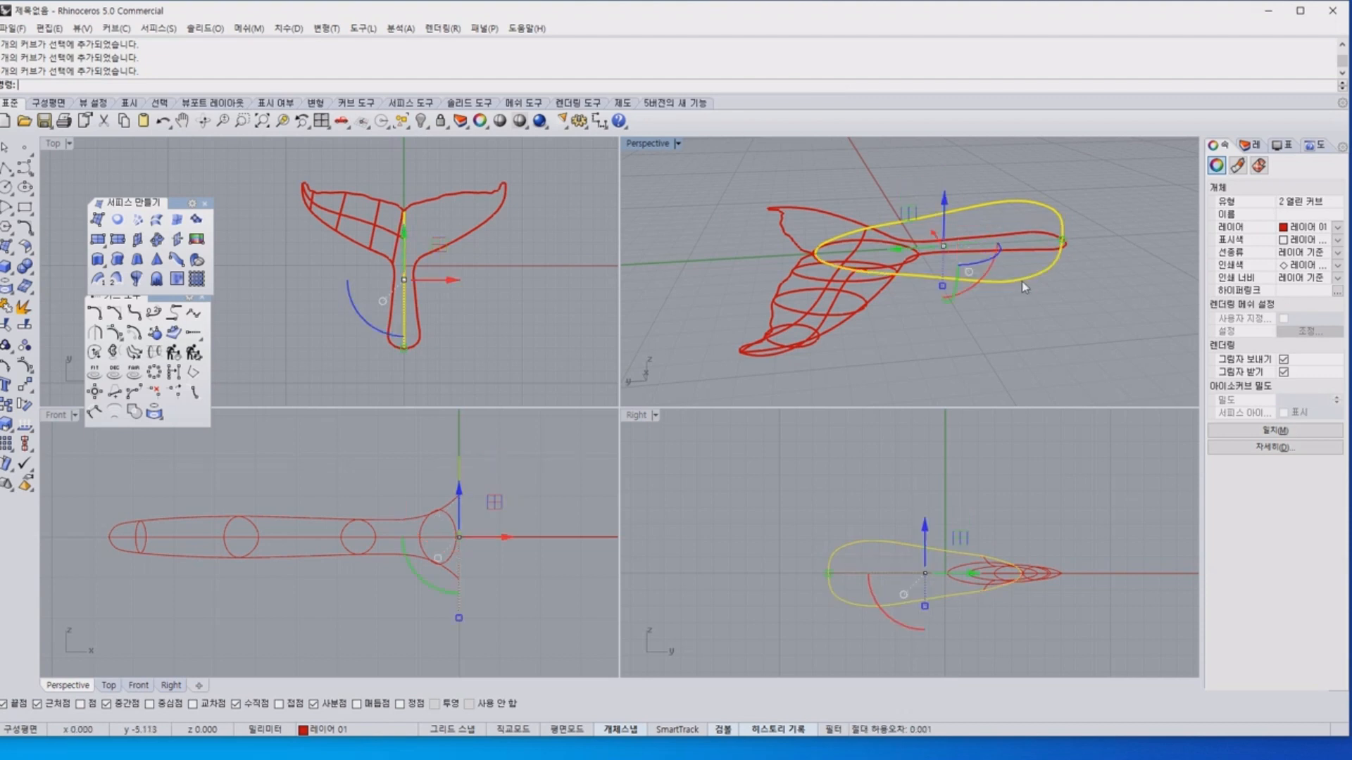
pyautogui.moveTo(1021, 280); pyautogui.dragTo(985, 268, button='right')
pyautogui.hotkey('ctrl', 'j')
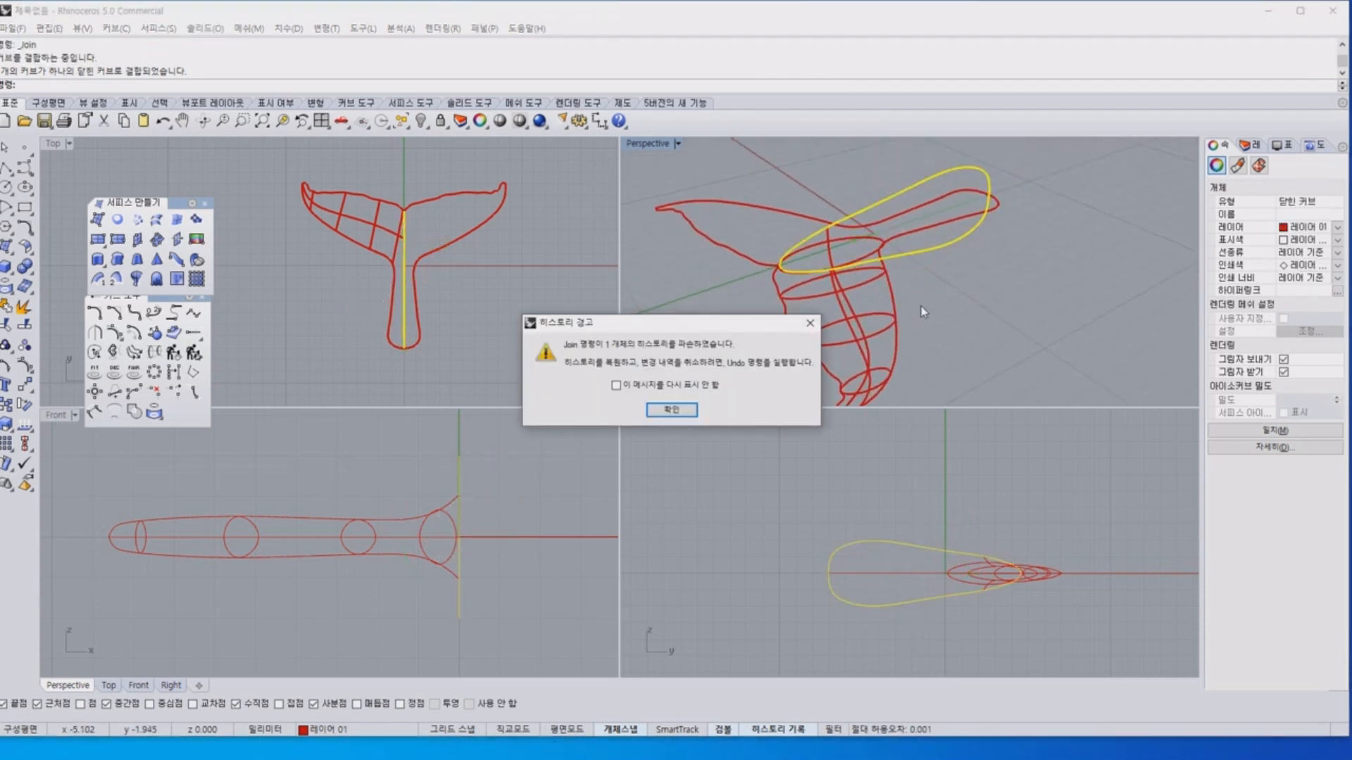
pyautogui.click(669, 412)
# Check the fluke's cross-section curves one by one and their sequence from the closed central profile to the tip.
pyautogui.click(857, 281)
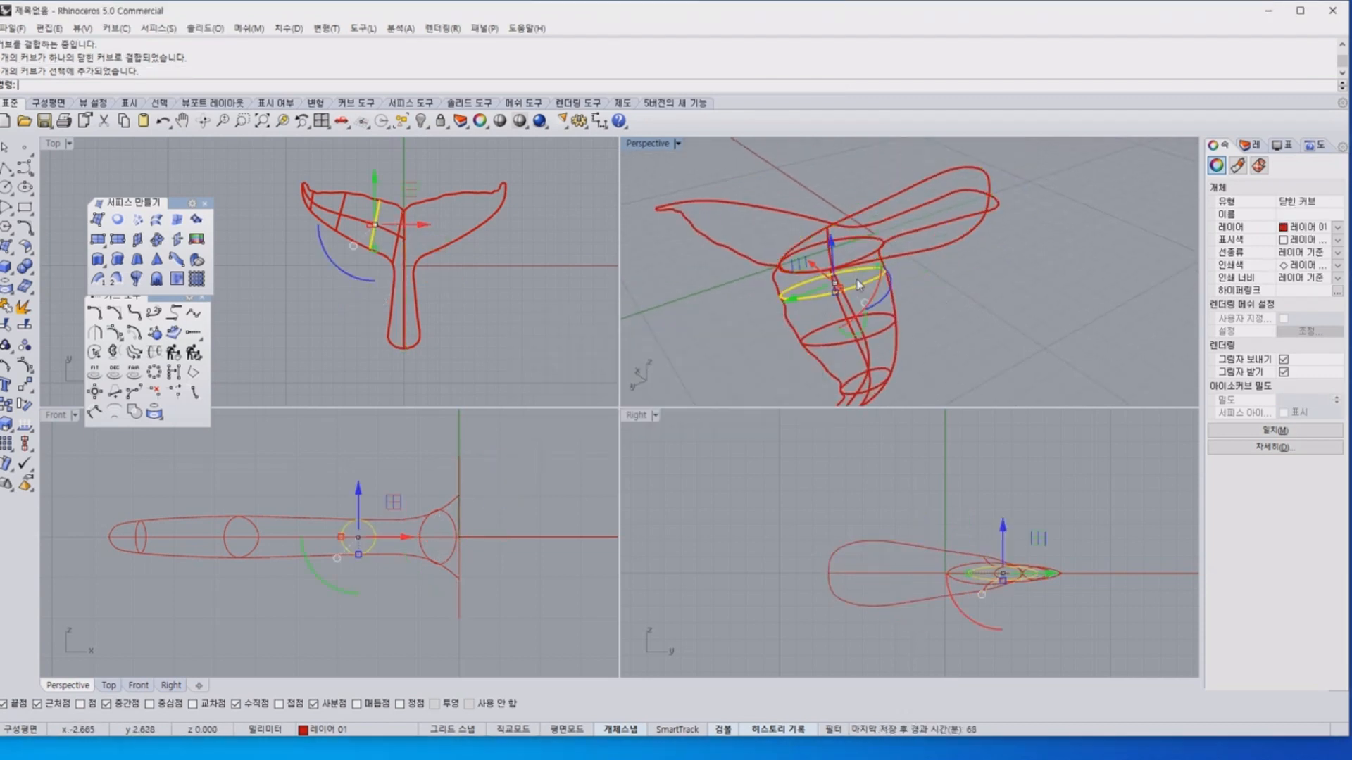
pyautogui.click(892, 321)
pyautogui.click(845, 382)
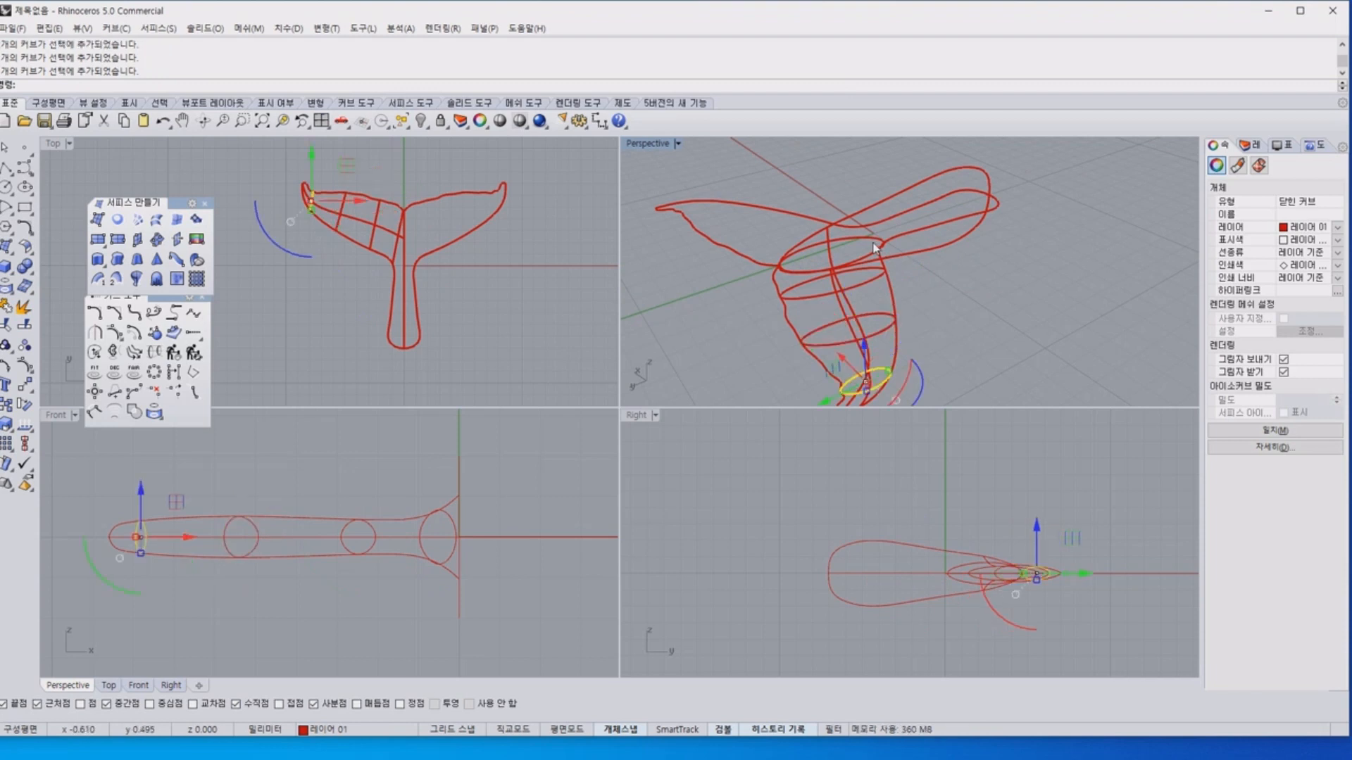
pyautogui.click(975, 299)
pyautogui.moveTo(1041, 277); pyautogui.dragTo(951, 277, button='right')
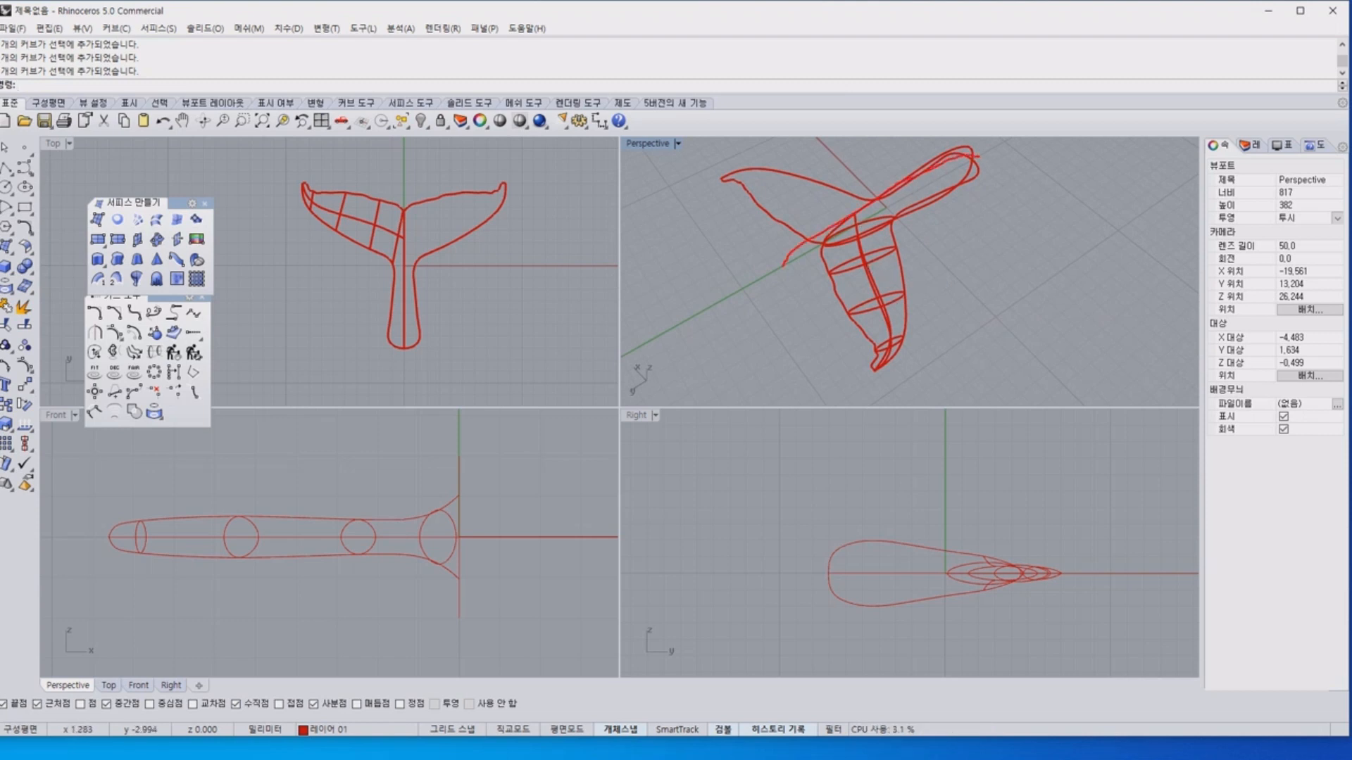
pyautogui.moveTo(783, 266); pyautogui.dragTo(940, 178)
pyautogui.moveTo(833, 336); pyautogui.dragTo(913, 348)
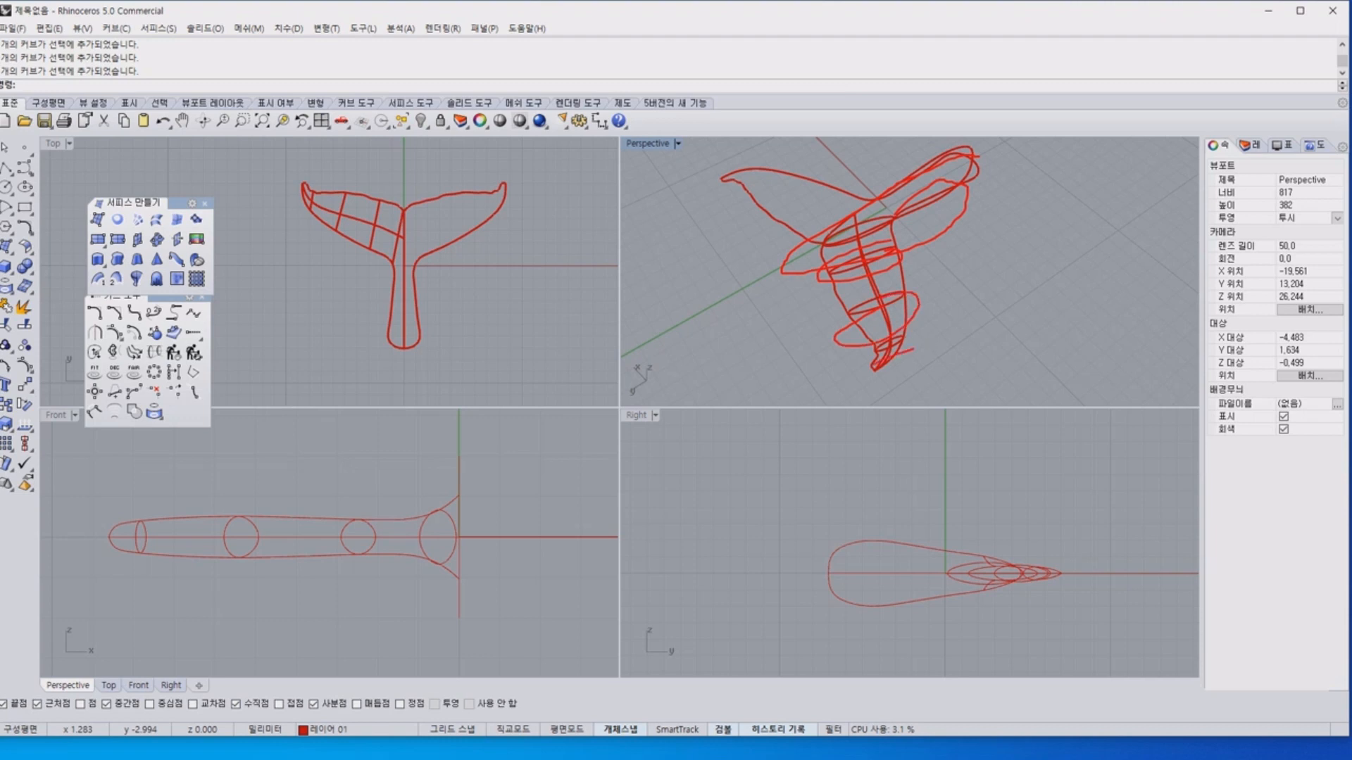
# Examine the closed central profile, the fluke cross-sections and their meeting with the edge curves in the perspective view.
pyautogui.moveTo(838, 278); pyautogui.dragTo(874, 374)
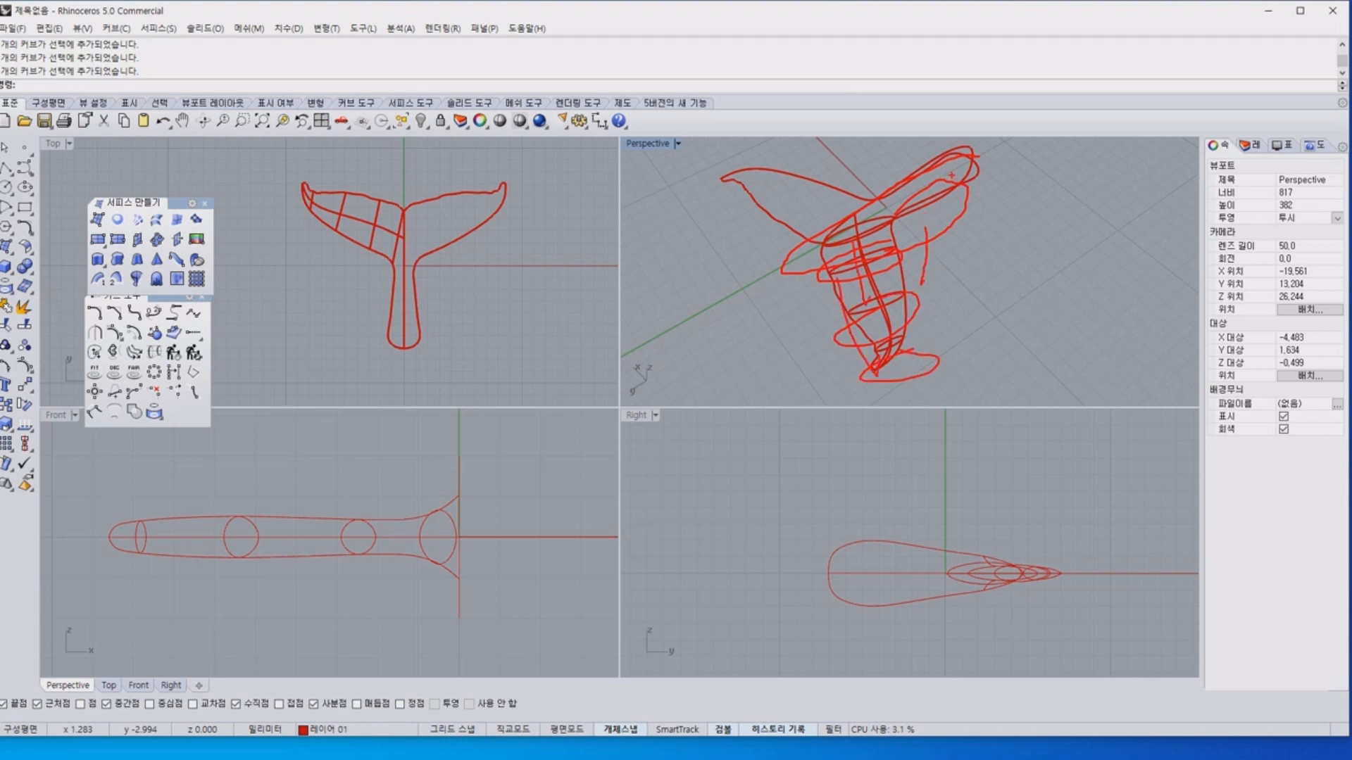
pyautogui.press('Escape')
pyautogui.moveTo(973, 302); pyautogui.dragTo(939, 314, button='right')
pyautogui.moveTo(942, 346)
pyautogui.mouseDown()
pyautogui.moveTo(982, 187)
pyautogui.moveTo(937, 354)
pyautogui.mouseUp()
pyautogui.press('Escape')
pyautogui.moveTo(928, 323)
pyautogui.mouseDown(button='right')
pyautogui.moveTo(1016, 287)
pyautogui.moveTo(1029, 260)
pyautogui.mouseUp(button='right')
pyautogui.scroll(11, 861, 243)
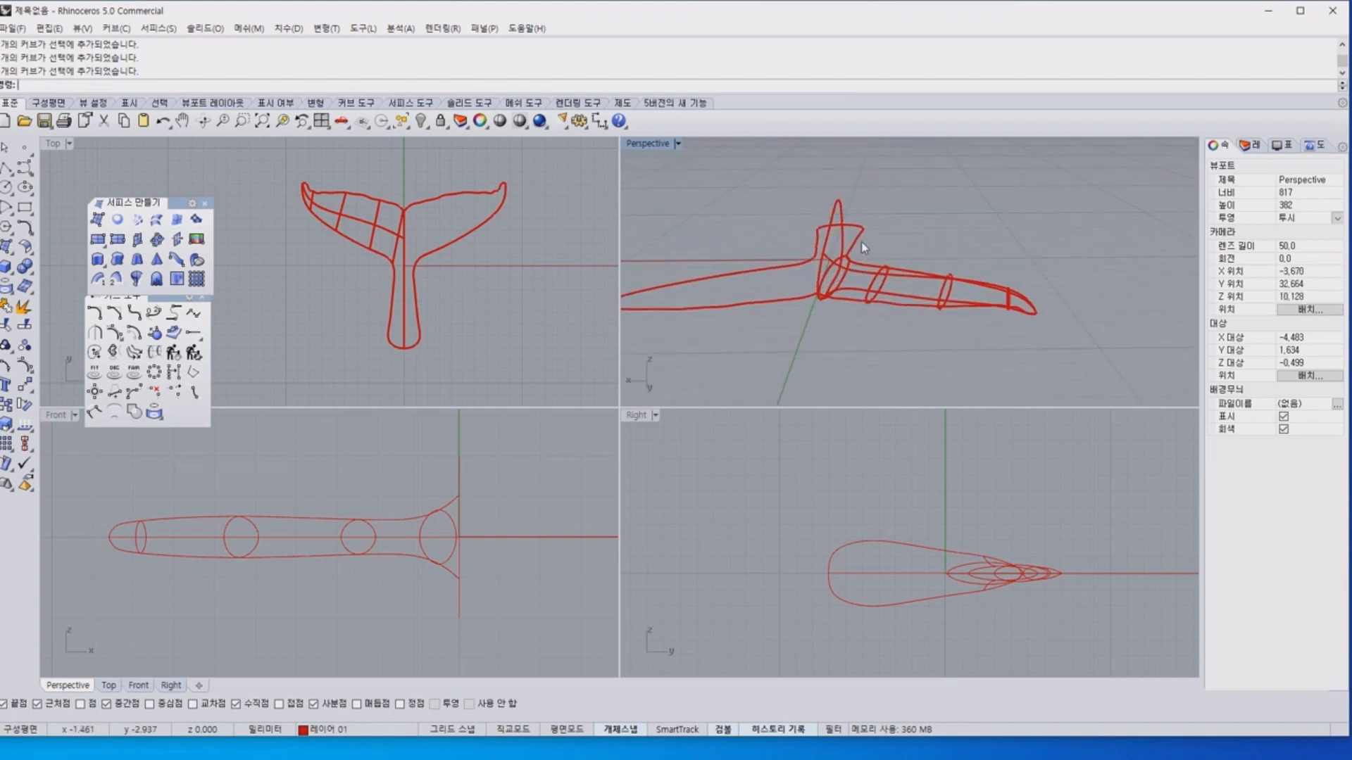
pyautogui.moveTo(872, 299); pyautogui.dragTo(865, 320, button='right')
pyautogui.scroll(-7, 865, 319)
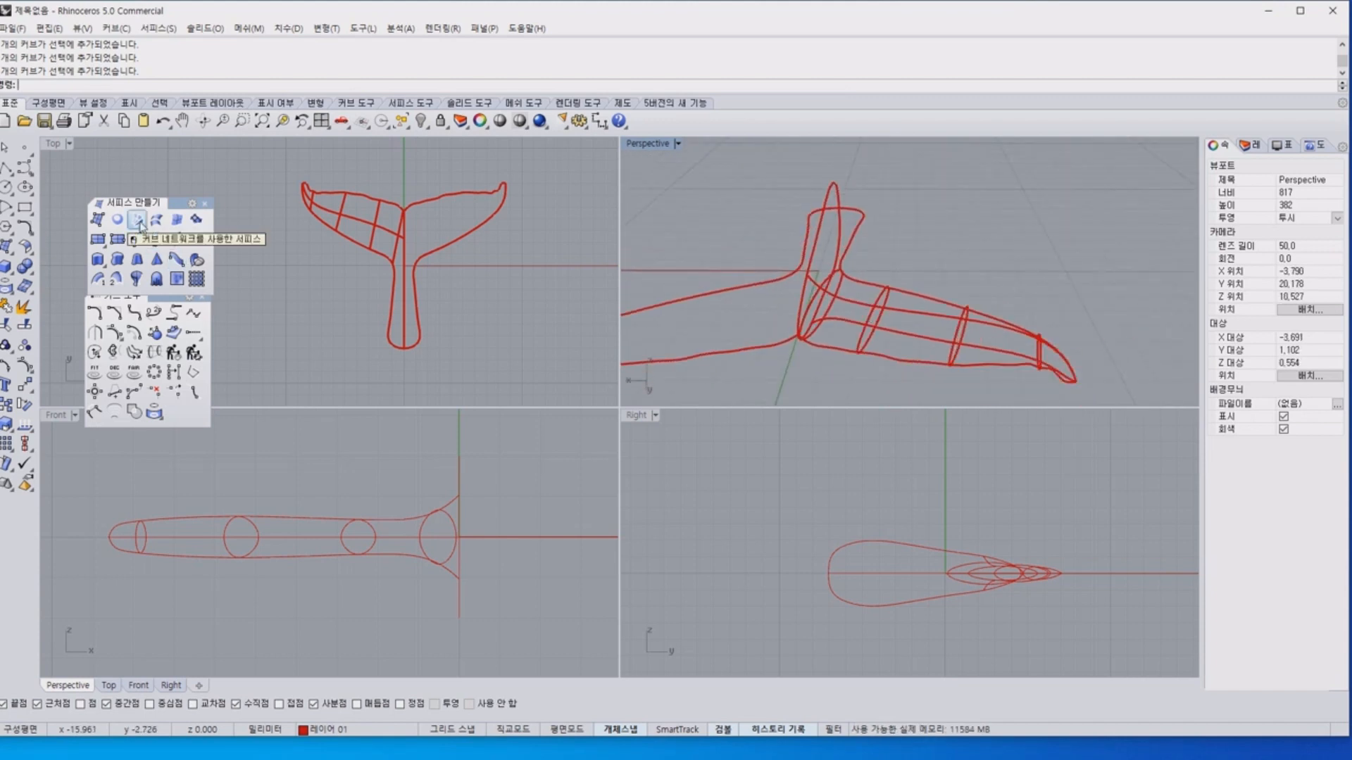
# Create a network surface from the outline, middle, cross-section and closed central profile curves of the tail's left half.
pyautogui.click(140, 226)
pyautogui.moveTo(274, 142); pyautogui.dragTo(411, 384)
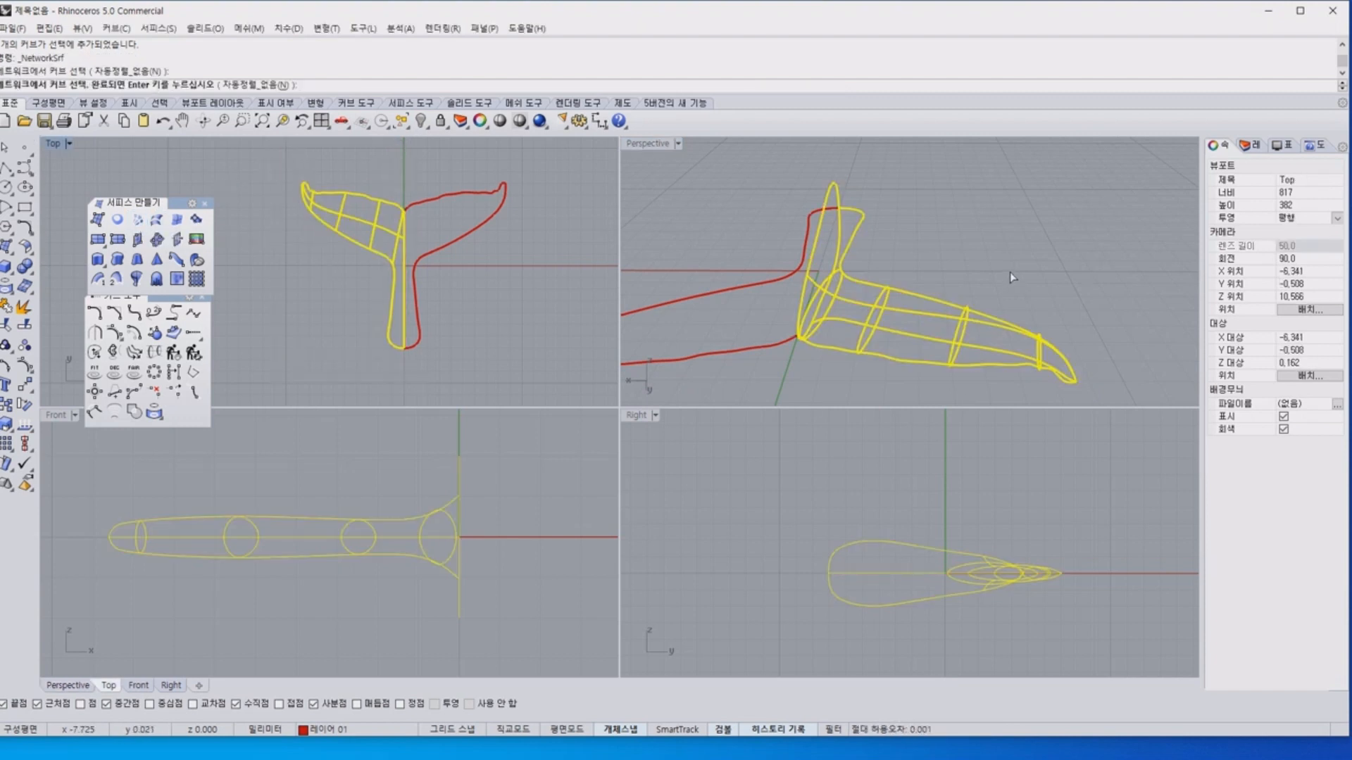
pyautogui.press('Return')
pyautogui.moveTo(1012, 280); pyautogui.dragTo(876, 285, button='right')
pyautogui.press('Return')
# Move the new network surface to the default layer (기본값) and deselect it.
pyautogui.click(877, 286)
pyautogui.click(1250, 145)
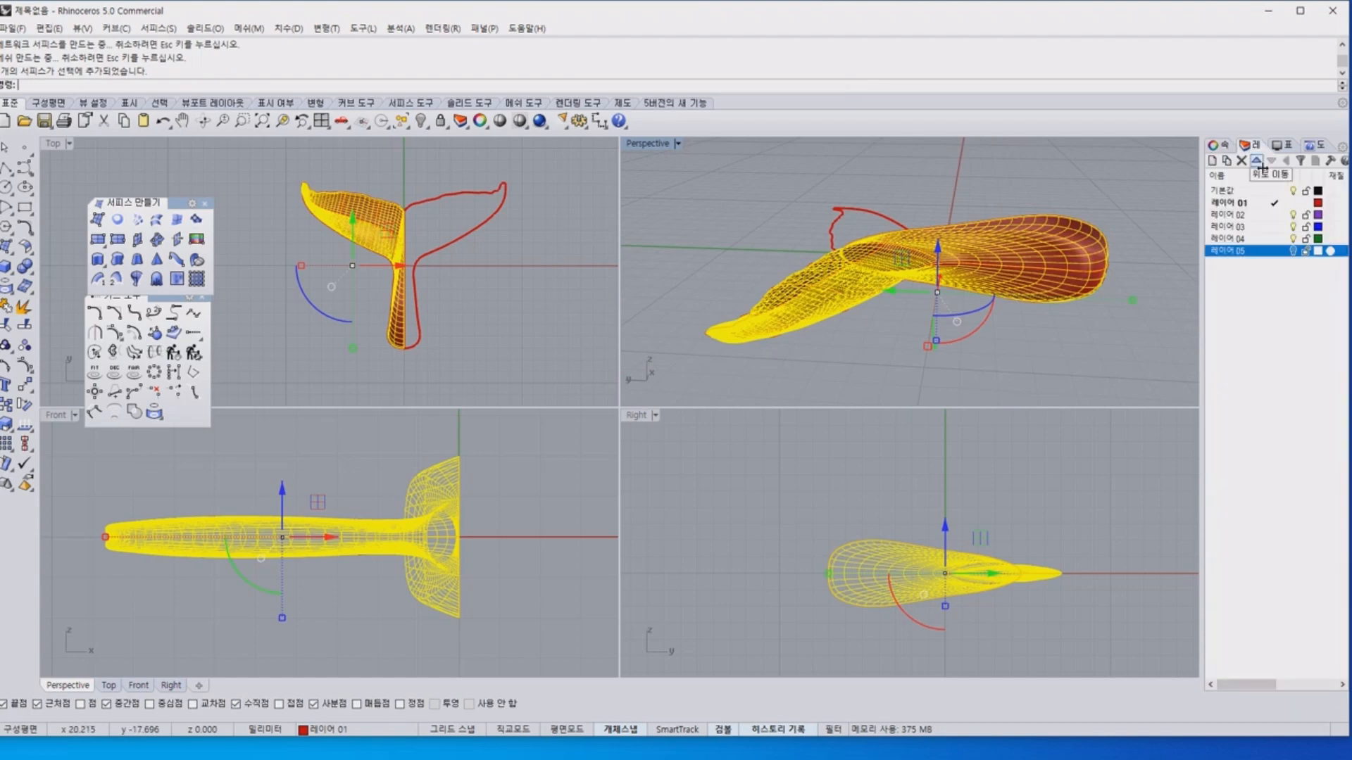
pyautogui.rightClick(1253, 199)
pyautogui.click(1237, 435)
pyautogui.press('Escape')
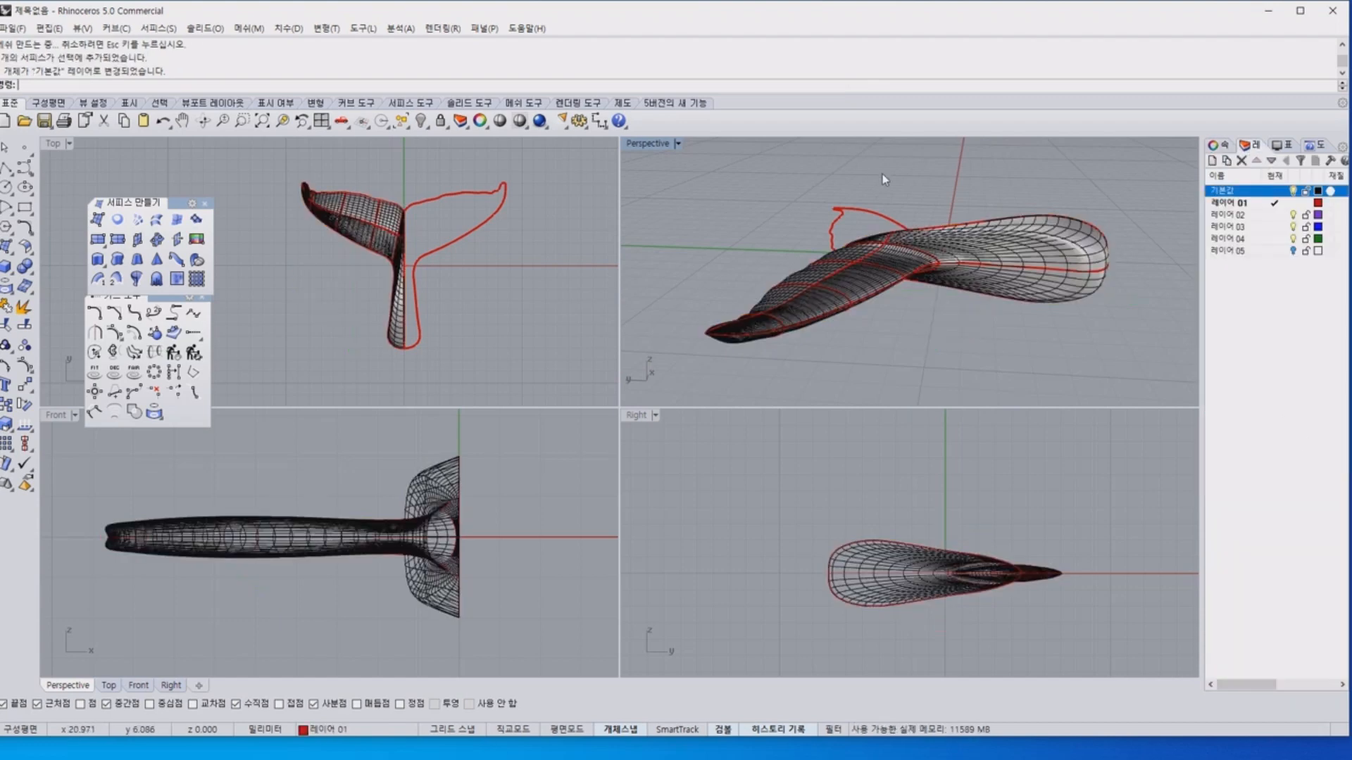
# Inspect the network surface's isocurves from the stalk along the fluke to the tip in the perspective view.
pyautogui.moveTo(881, 175); pyautogui.dragTo(985, 262, button='right')
pyautogui.moveTo(765, 269); pyautogui.dragTo(871, 257, button='right')
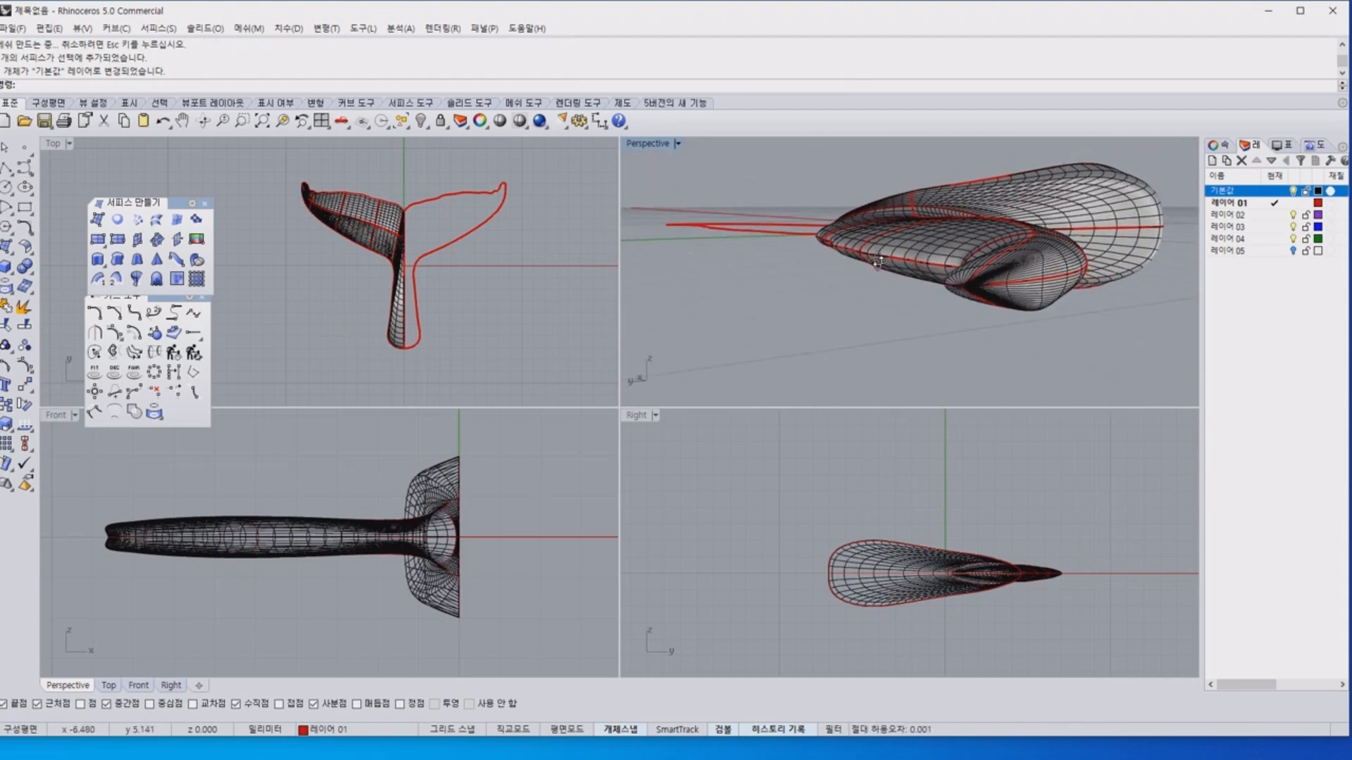
pyautogui.scroll(4, 990, 276)
pyautogui.moveTo(990, 276); pyautogui.dragTo(972, 254, button='right')
pyautogui.scroll(3, 984, 260)
pyautogui.scroll(2, 963, 240)
pyautogui.scroll(-2, 962, 240)
pyautogui.scroll(-5, 971, 255)
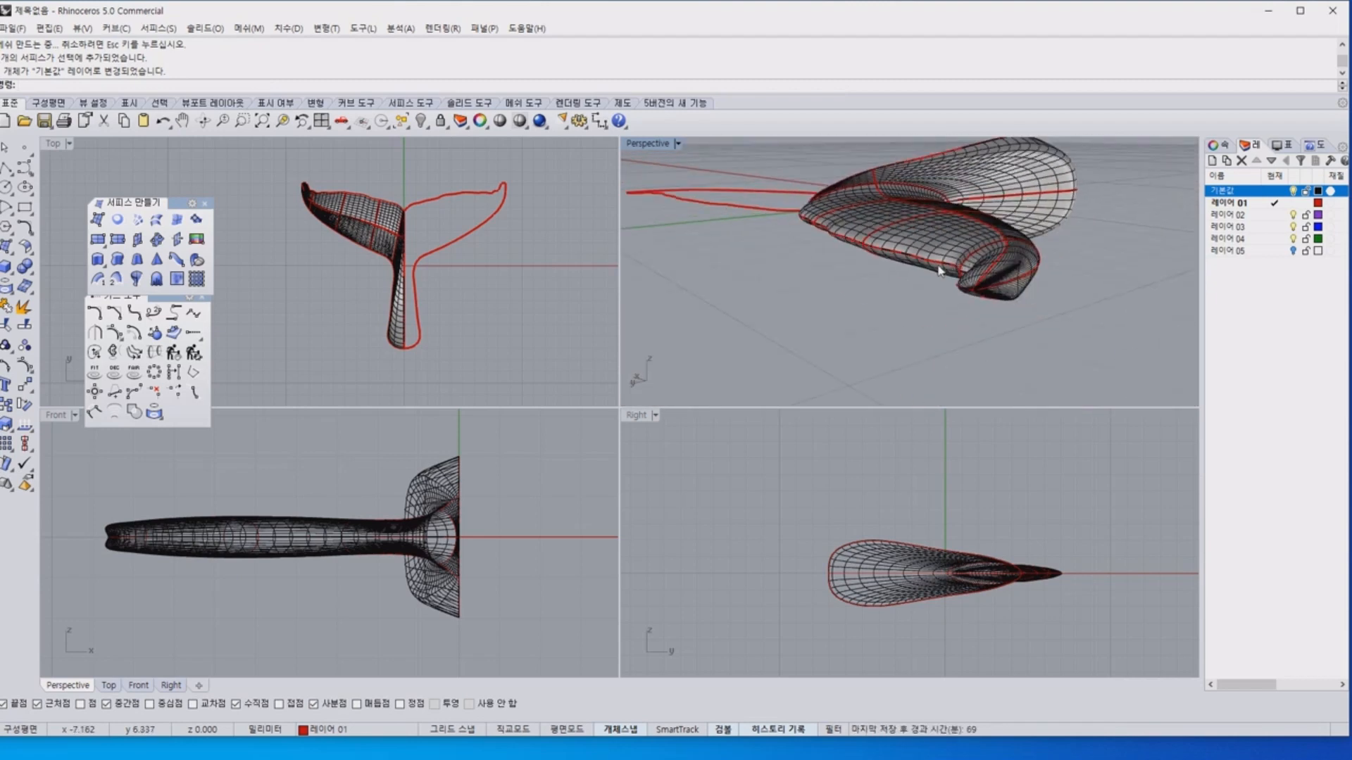
# Shade the perspective view with Shade and inspect the smoothness of the surface beside the fluke's wavy edge.
pyautogui.click(500, 121)
pyautogui.scroll(5, 989, 313)
pyautogui.moveTo(988, 313); pyautogui.dragTo(983, 283, button='right')
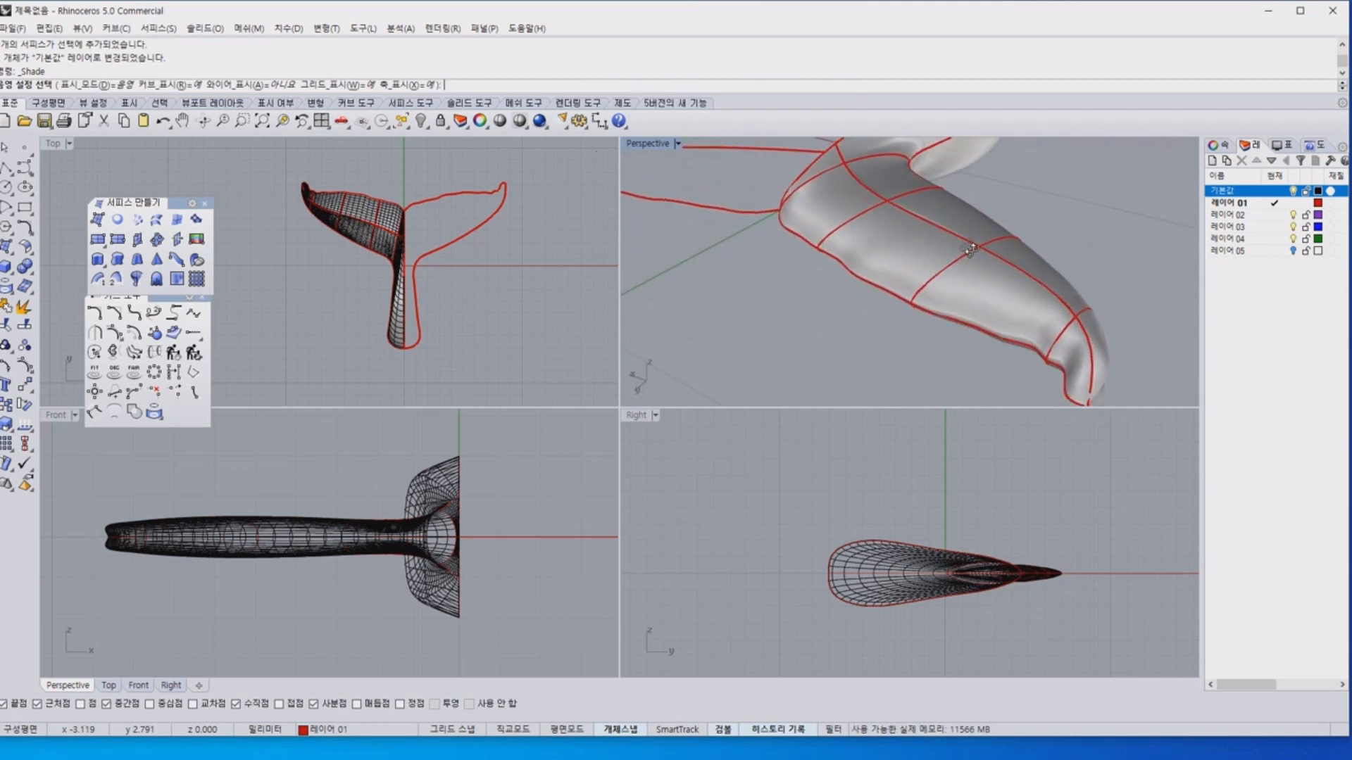
pyautogui.scroll(4, 857, 273)
pyautogui.scroll(4, 838, 252)
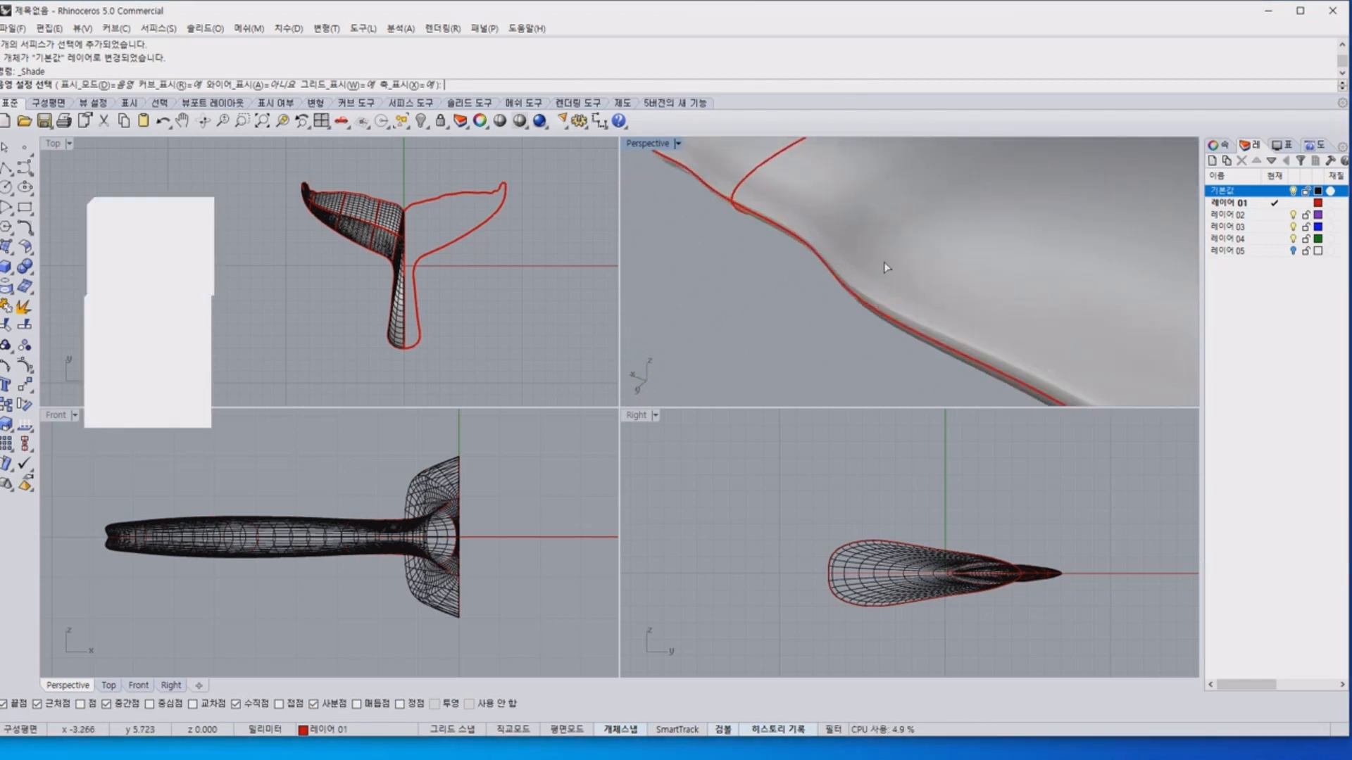
pyautogui.moveTo(884, 266)
pyautogui.mouseDown(button='right')
pyautogui.moveTo(953, 248)
pyautogui.moveTo(842, 241)
pyautogui.mouseUp(button='right')
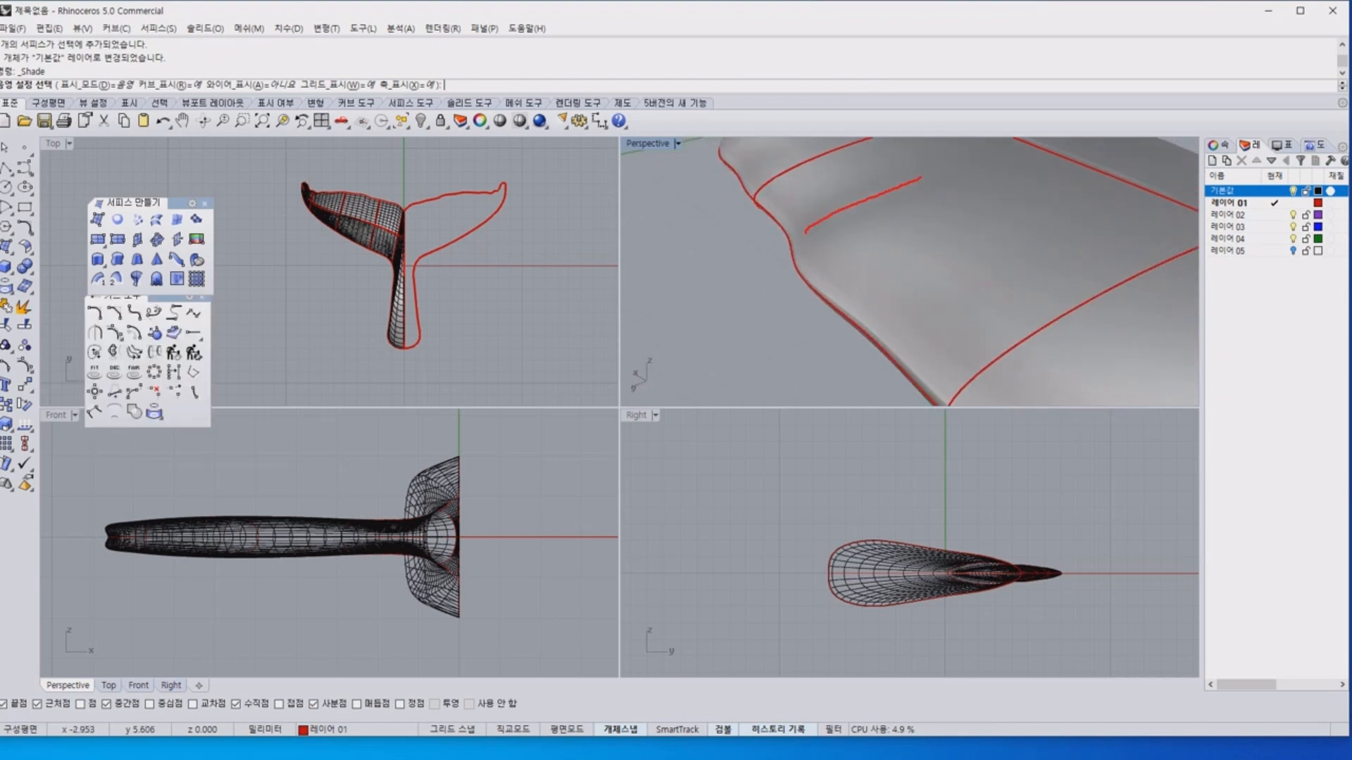
pyautogui.moveTo(921, 178); pyautogui.dragTo(937, 172)
pyautogui.press('Escape')
# Inspect the shaded surface at the fluke tip and where the fluke blends into the stalk.
pyautogui.scroll(-6, 1014, 205)
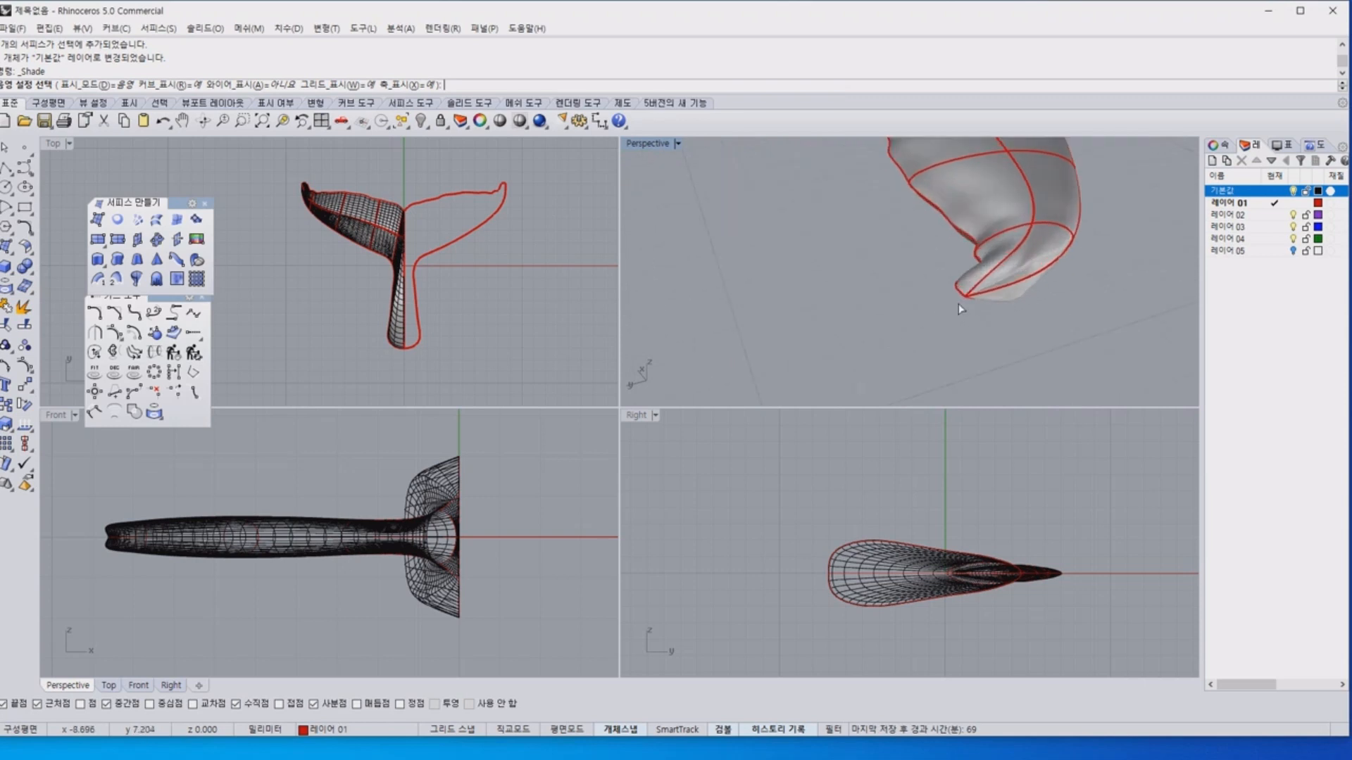
pyautogui.scroll(5, 958, 304)
pyautogui.scroll(-3, 903, 245)
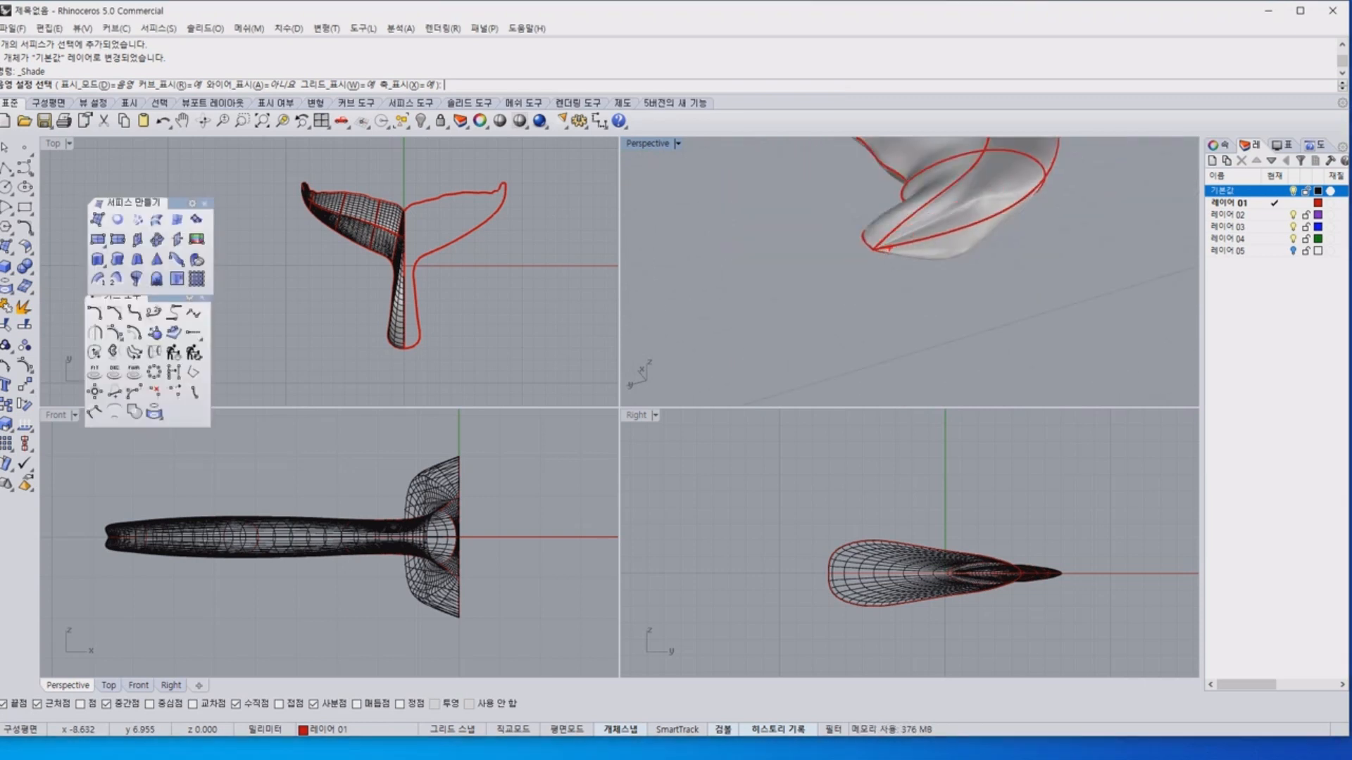
pyautogui.scroll(-8, 901, 302)
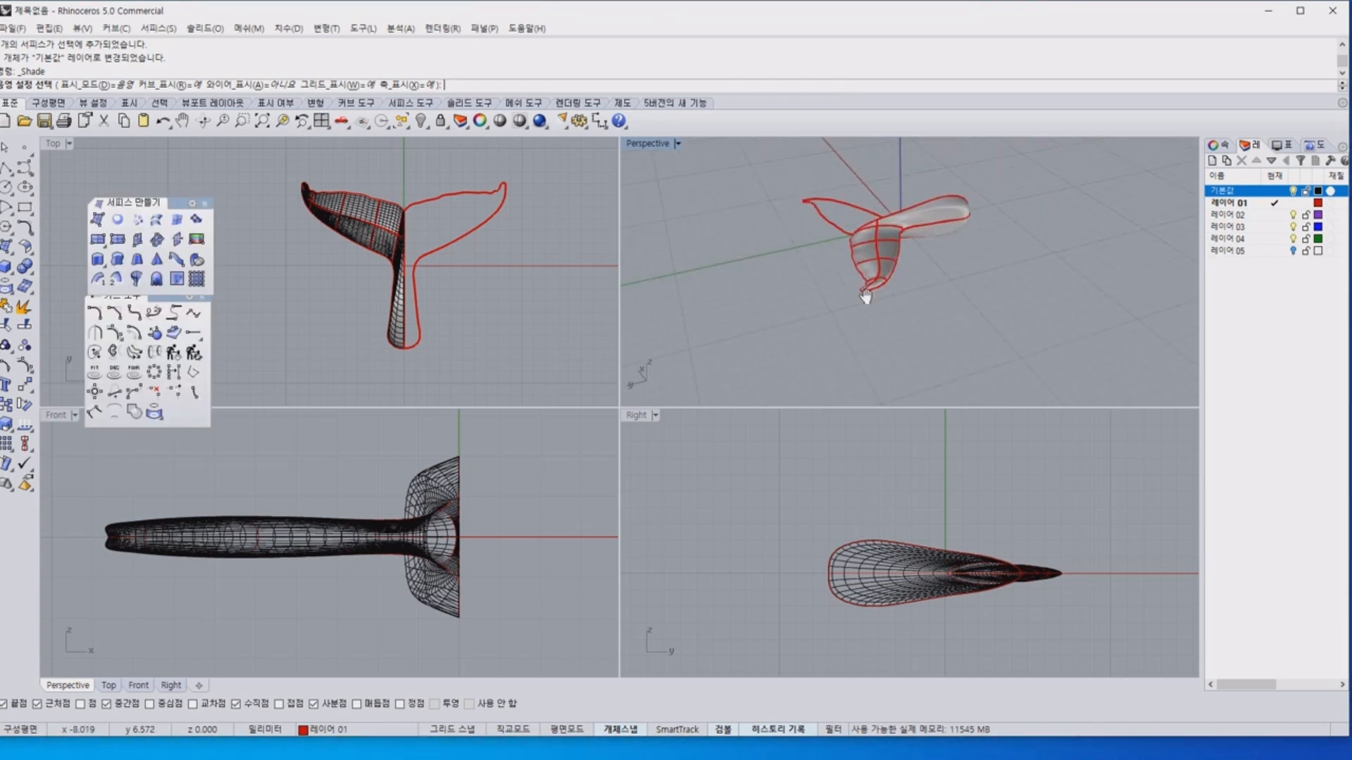
pyautogui.scroll(9, 915, 314)
pyautogui.moveTo(880, 285)
pyautogui.mouseDown(button='right')
pyautogui.moveTo(983, 307)
pyautogui.moveTo(833, 266)
pyautogui.moveTo(767, 201)
pyautogui.moveTo(795, 201)
pyautogui.mouseUp(button='right')
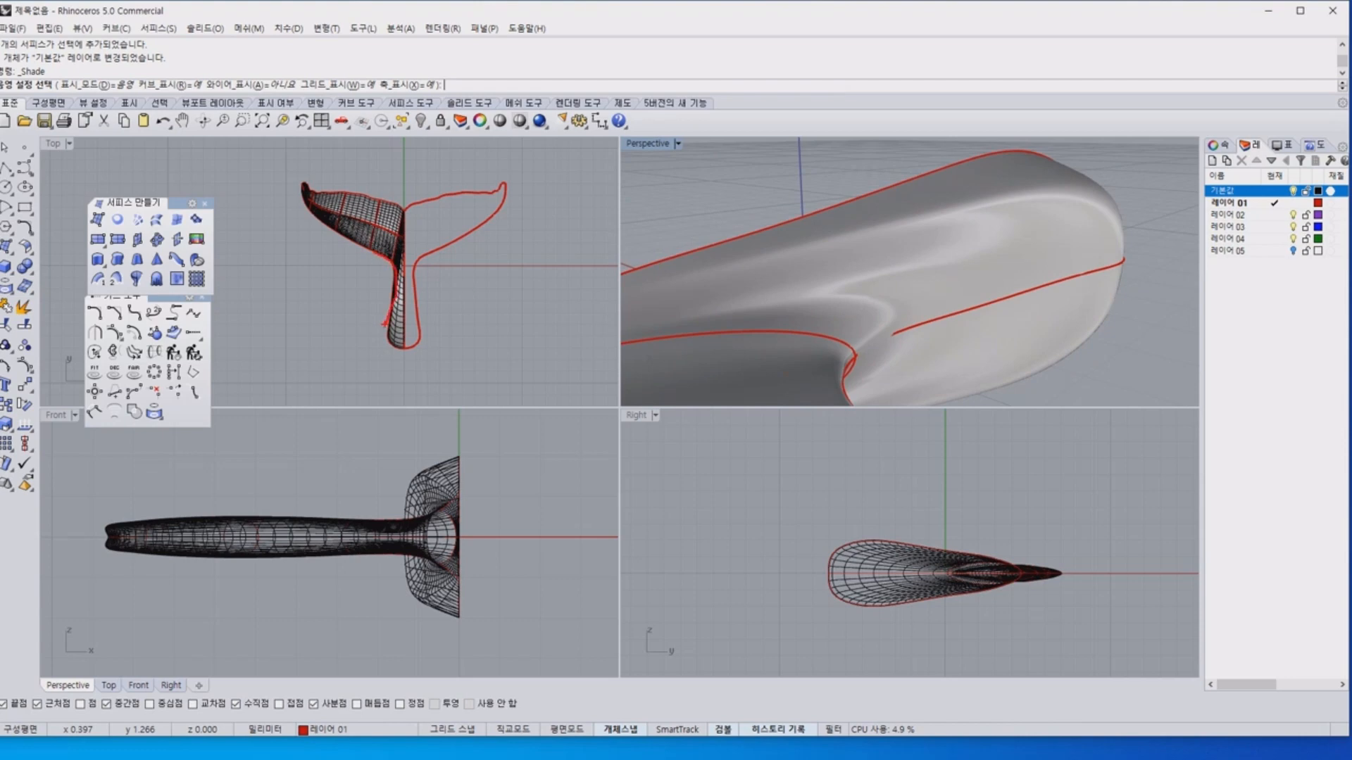
# Leave the shaded preview and turn on the control points of the left half's outer outline curve.
pyautogui.click(927, 333)
pyautogui.click(926, 333)
pyautogui.click(959, 364)
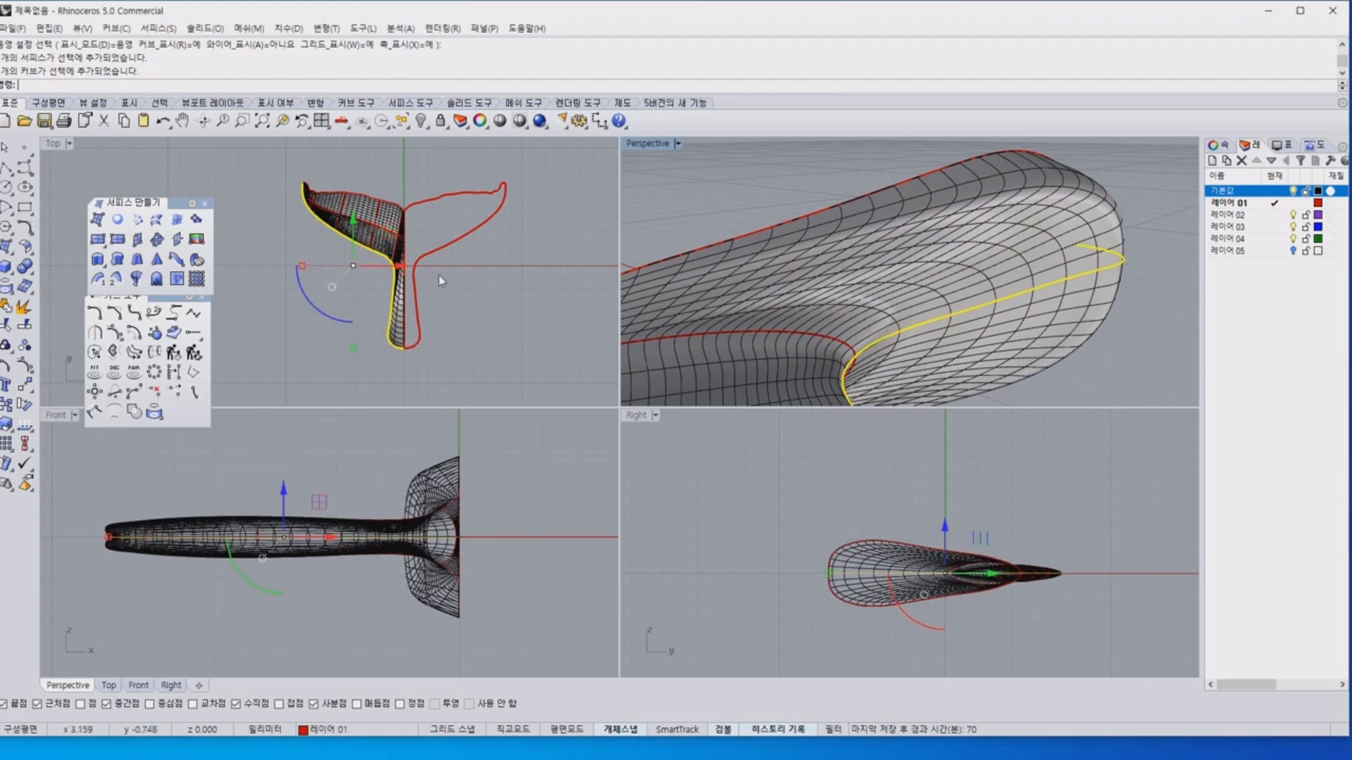
pyautogui.moveTo(361, 278); pyautogui.dragTo(374, 272, button='right')
pyautogui.press('F10')
# Try shifting the outline's control points around the fluke-stalk junction toward the fluke and inward in the top view.
pyautogui.scroll(6, 395, 291)
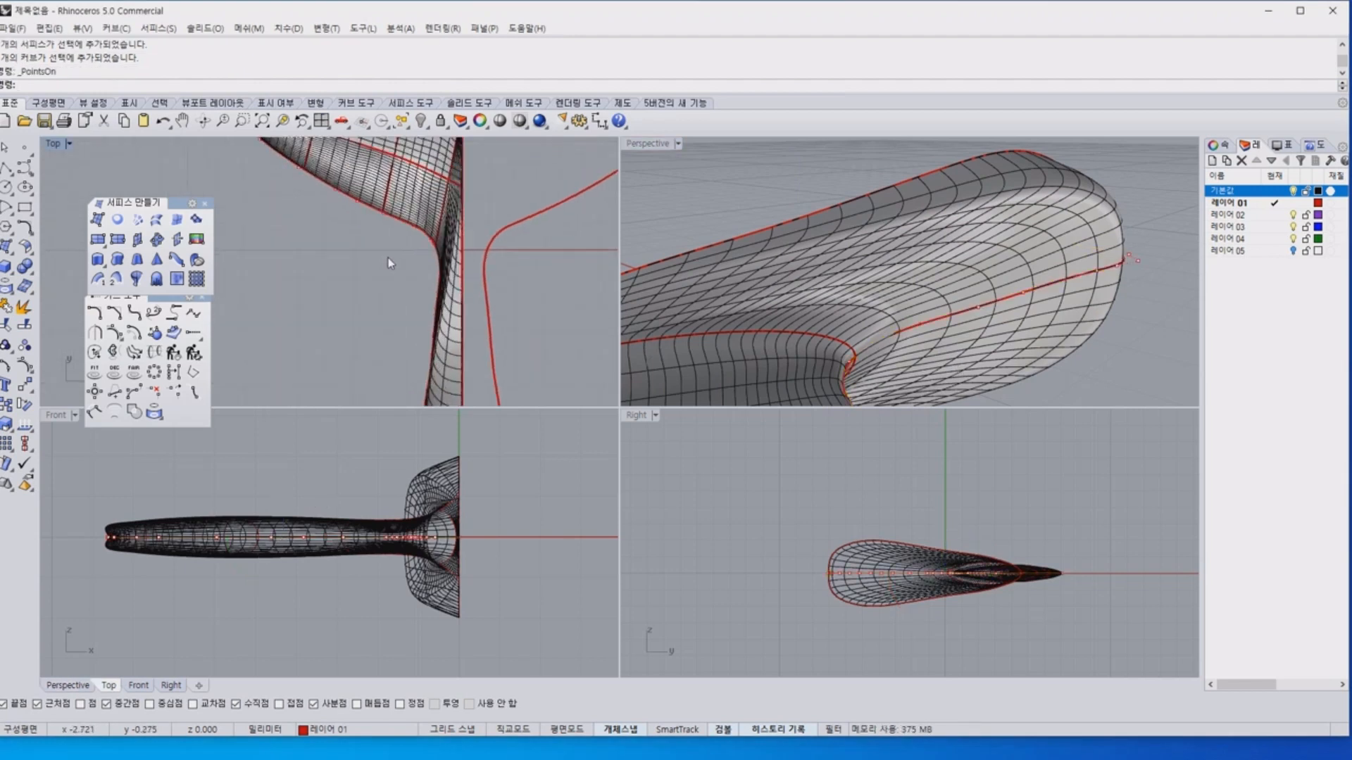
pyautogui.moveTo(529, 338); pyautogui.dragTo(528, 396)
pyautogui.moveTo(495, 278); pyautogui.dragTo(444, 309, button='right')
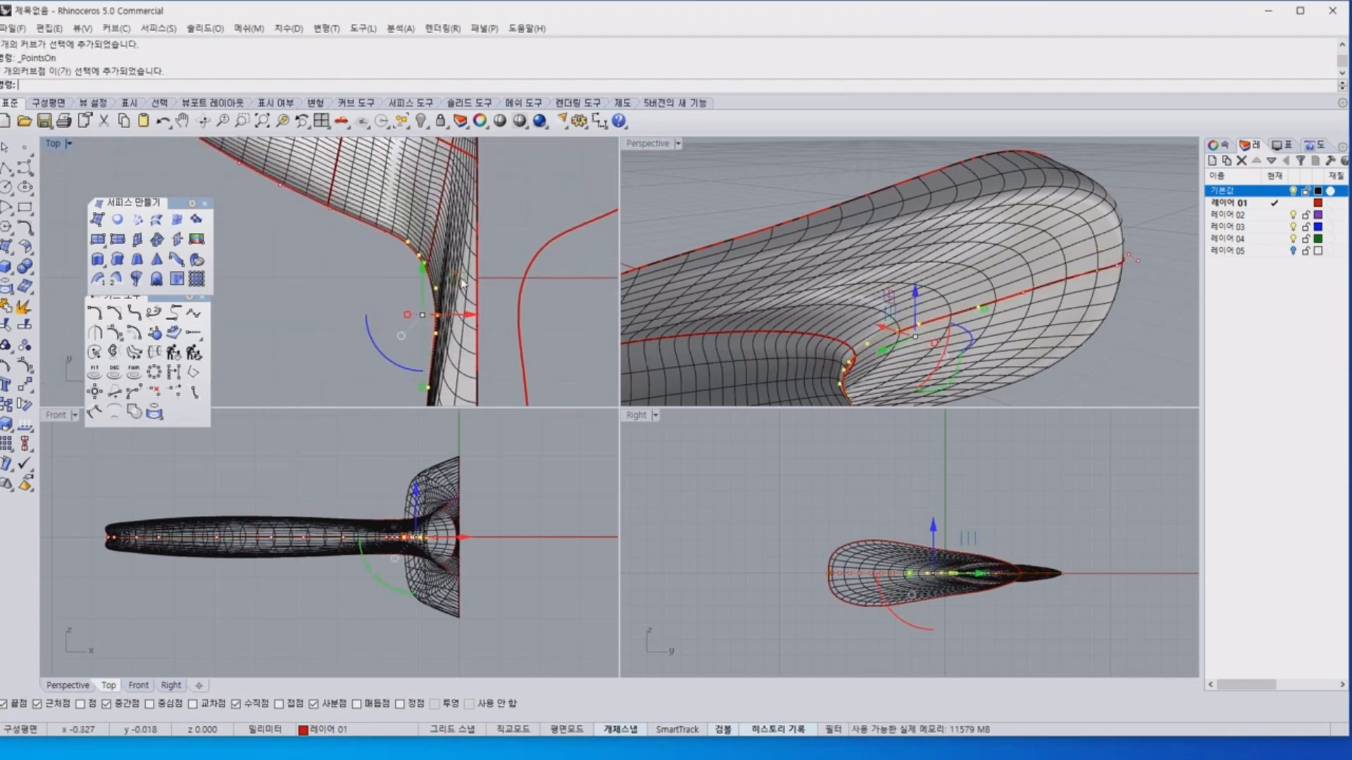
pyautogui.moveTo(460, 279); pyautogui.dragTo(468, 243)
pyautogui.scroll(-5, 888, 333)
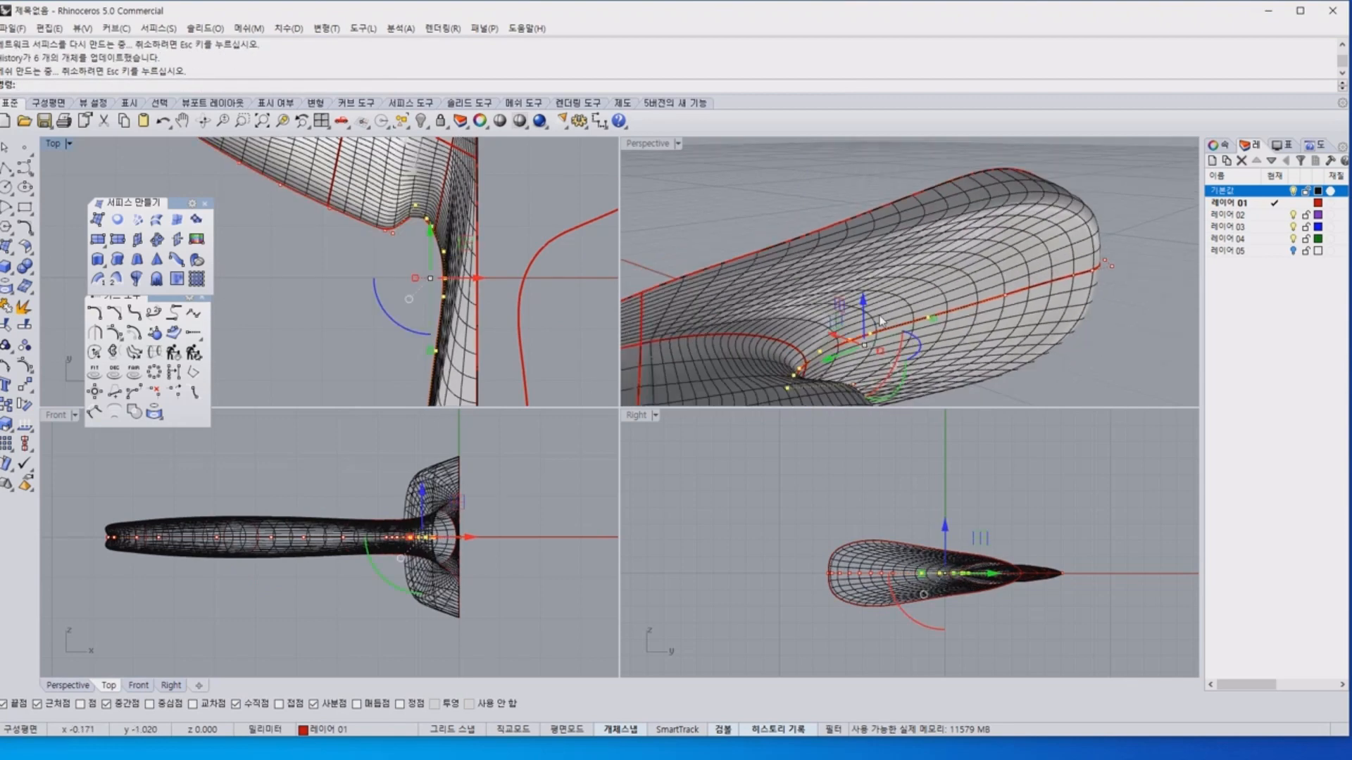
pyautogui.moveTo(892, 334); pyautogui.dragTo(954, 394, button='right')
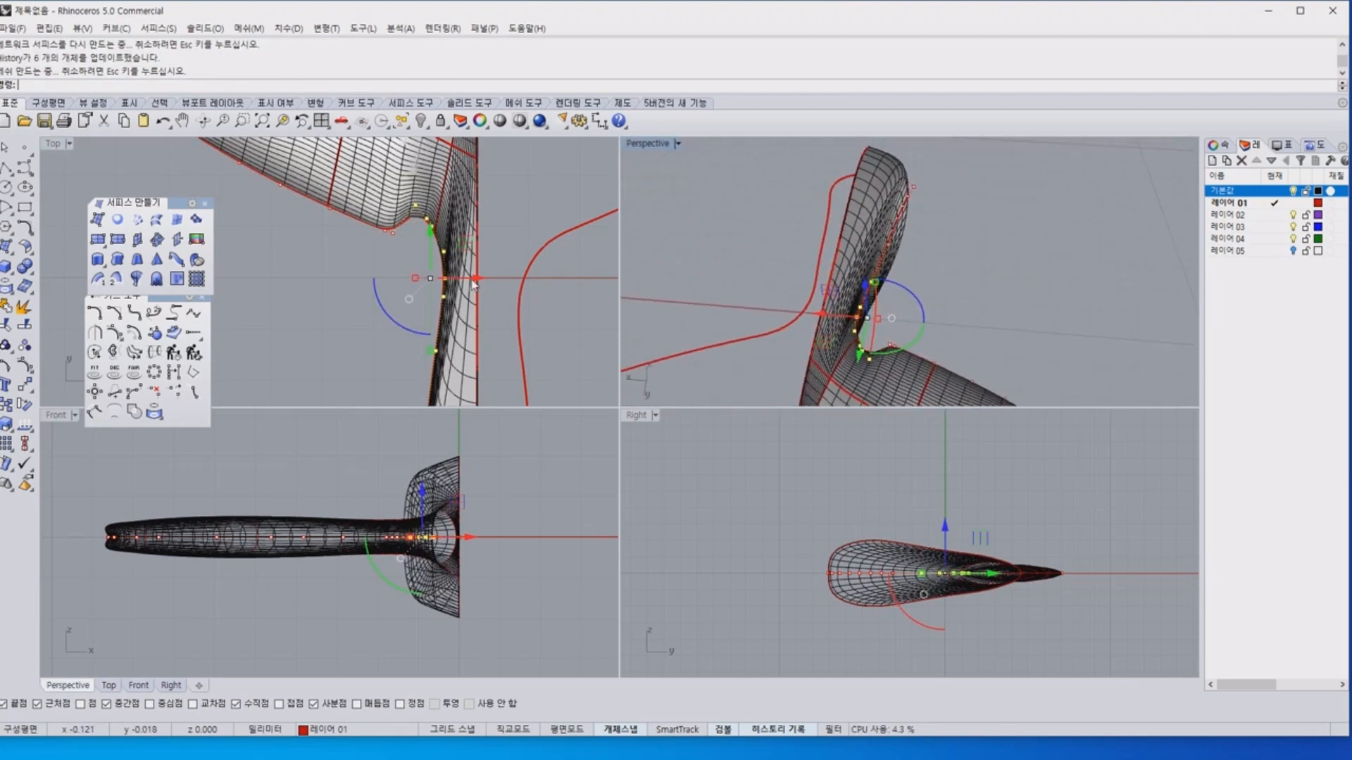
pyautogui.moveTo(473, 284); pyautogui.dragTo(495, 281)
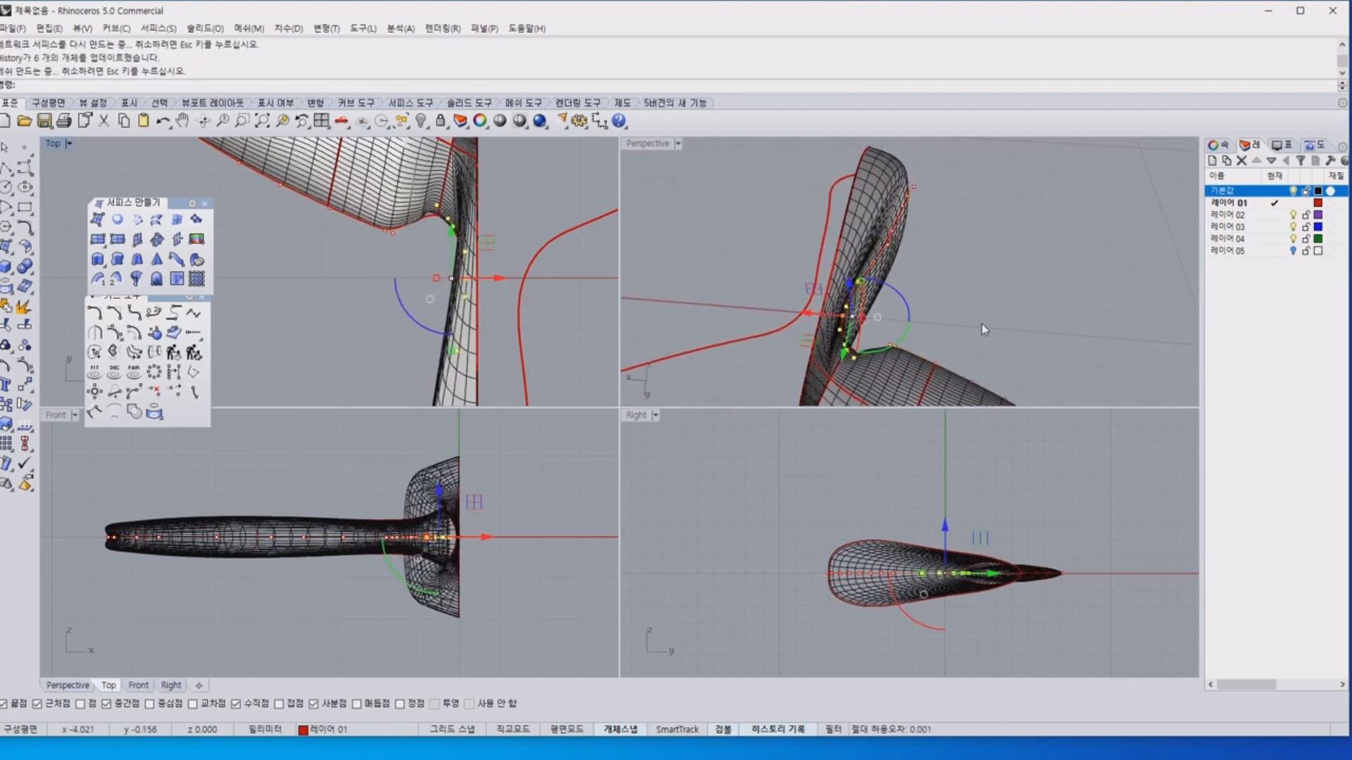
# Deselect the control points and inspect how the network surface follows the edited outline at the fluke-stalk junction.
pyautogui.click(983, 329)
pyautogui.moveTo(983, 329); pyautogui.dragTo(767, 253, button='right')
pyautogui.scroll(7, 908, 291)
pyautogui.moveTo(938, 293); pyautogui.dragTo(827, 276, button='right')
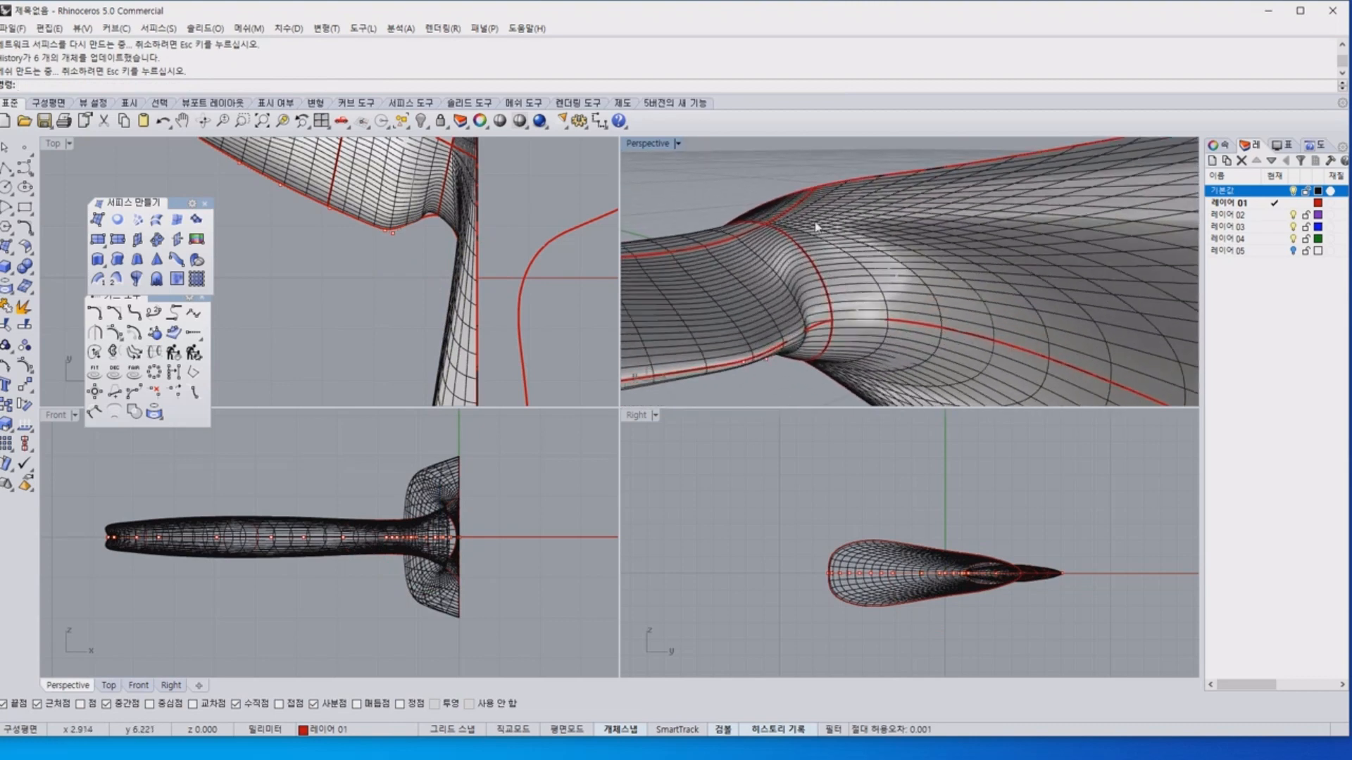
pyautogui.scroll(-8, 872, 224)
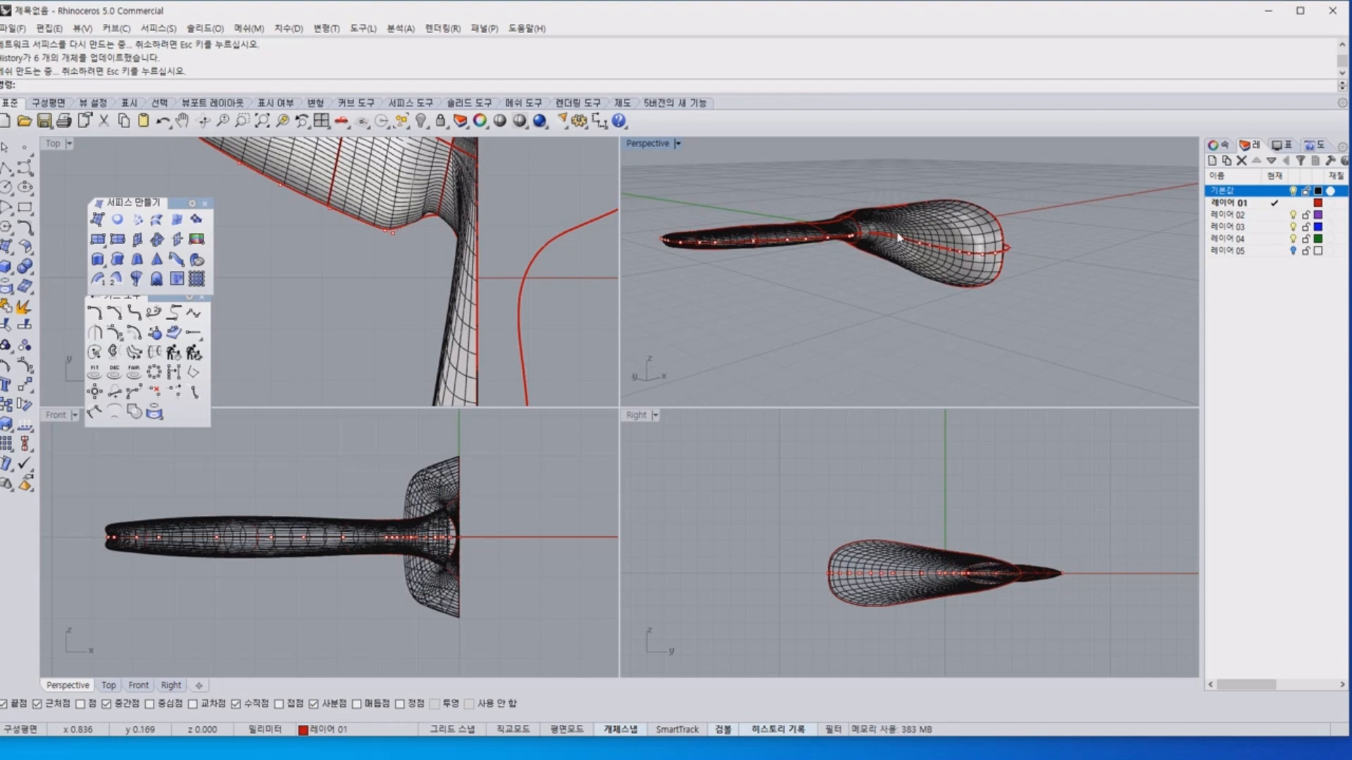
# Undo the outline's control point moves, keeping the surface on the default layer.
pyautogui.hotkey('ctrl', 'z')
pyautogui.hotkey('ctrl', 'z')
pyautogui.moveTo(1049, 184); pyautogui.dragTo(1026, 256, button='right')
pyautogui.hotkey('ctrl', 'z')
pyautogui.hotkey('ctrl', 'y')
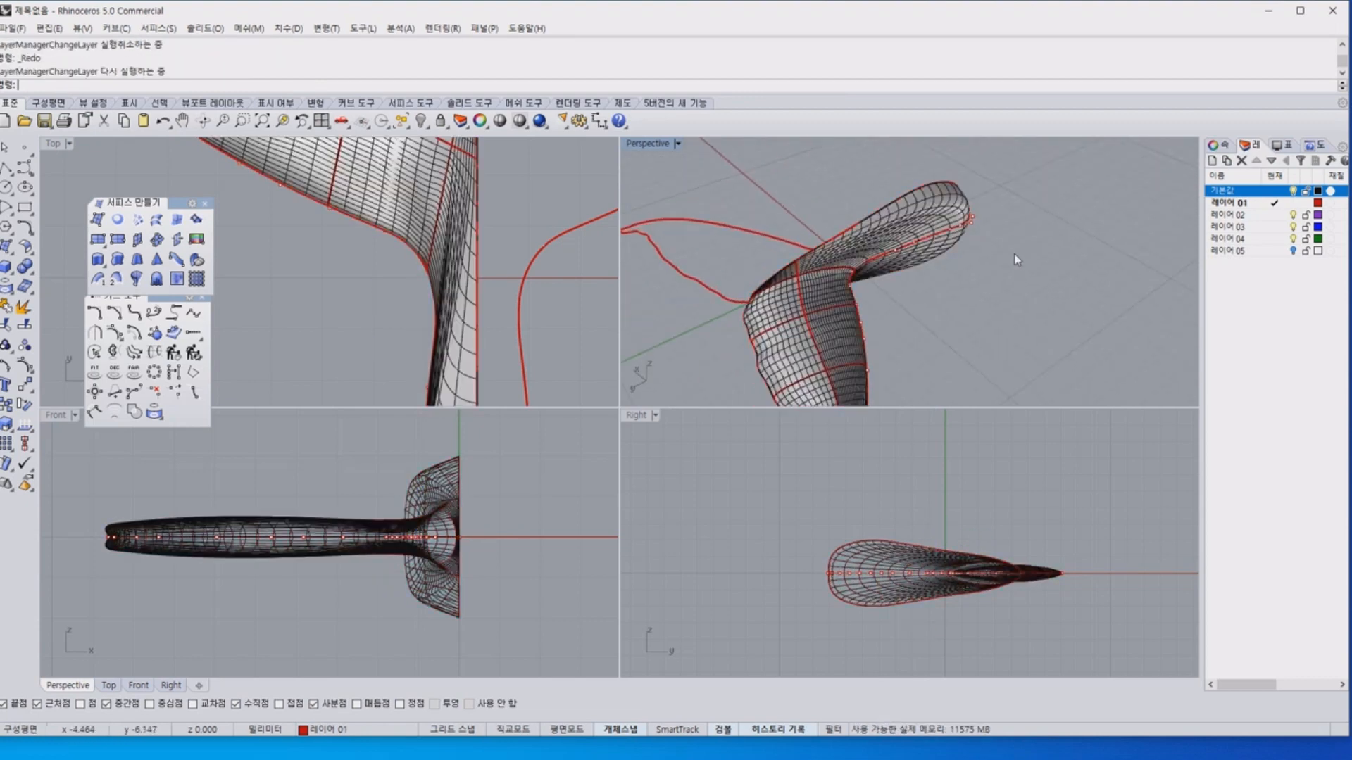
# Examine how the fluke portion and the stalk portion of the surface connect along the centre line, especially in the top view.
pyautogui.scroll(5, 904, 256)
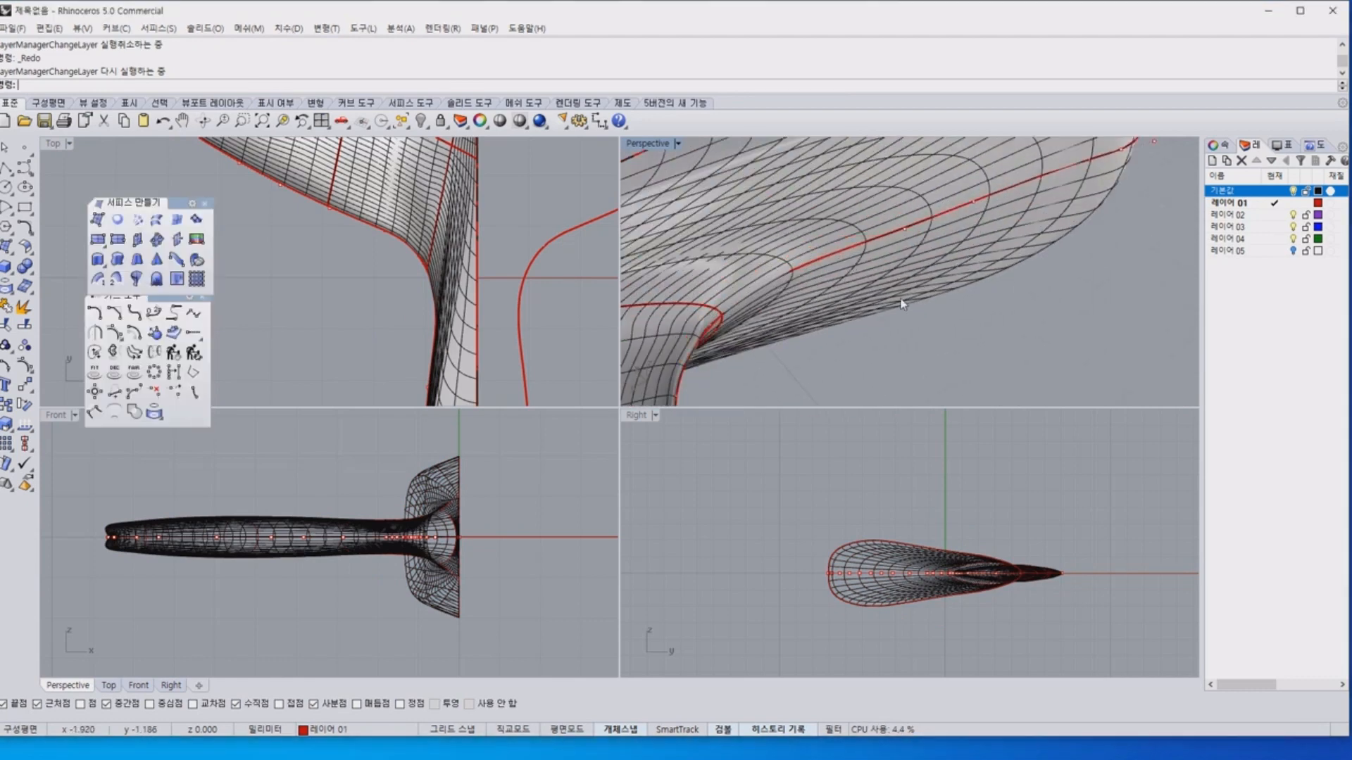
pyautogui.scroll(-5, 821, 252)
pyautogui.moveTo(822, 252); pyautogui.dragTo(954, 302, button='right')
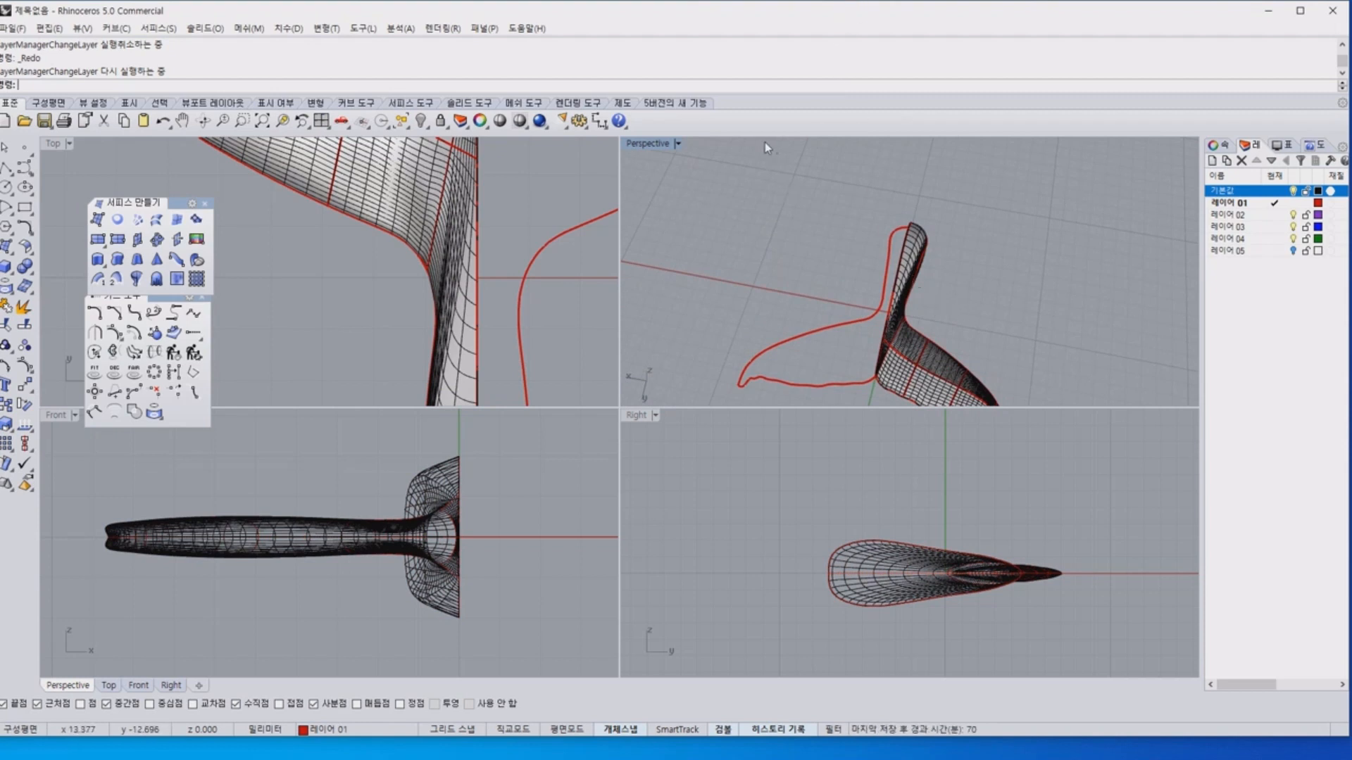
pyautogui.scroll(-5, 387, 264)
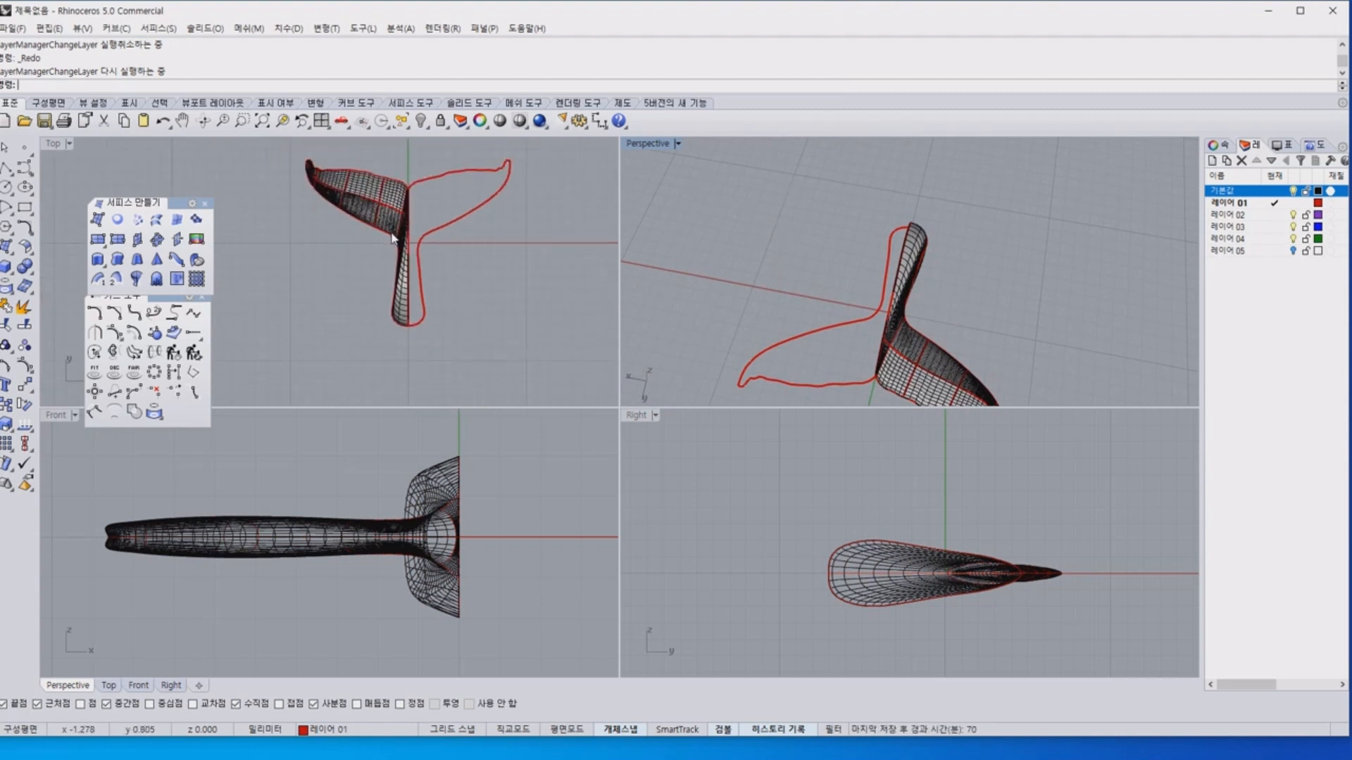
pyautogui.moveTo(403, 245)
pyautogui.mouseDown()
pyautogui.moveTo(275, 174)
pyautogui.moveTo(385, 280)
pyautogui.mouseUp()
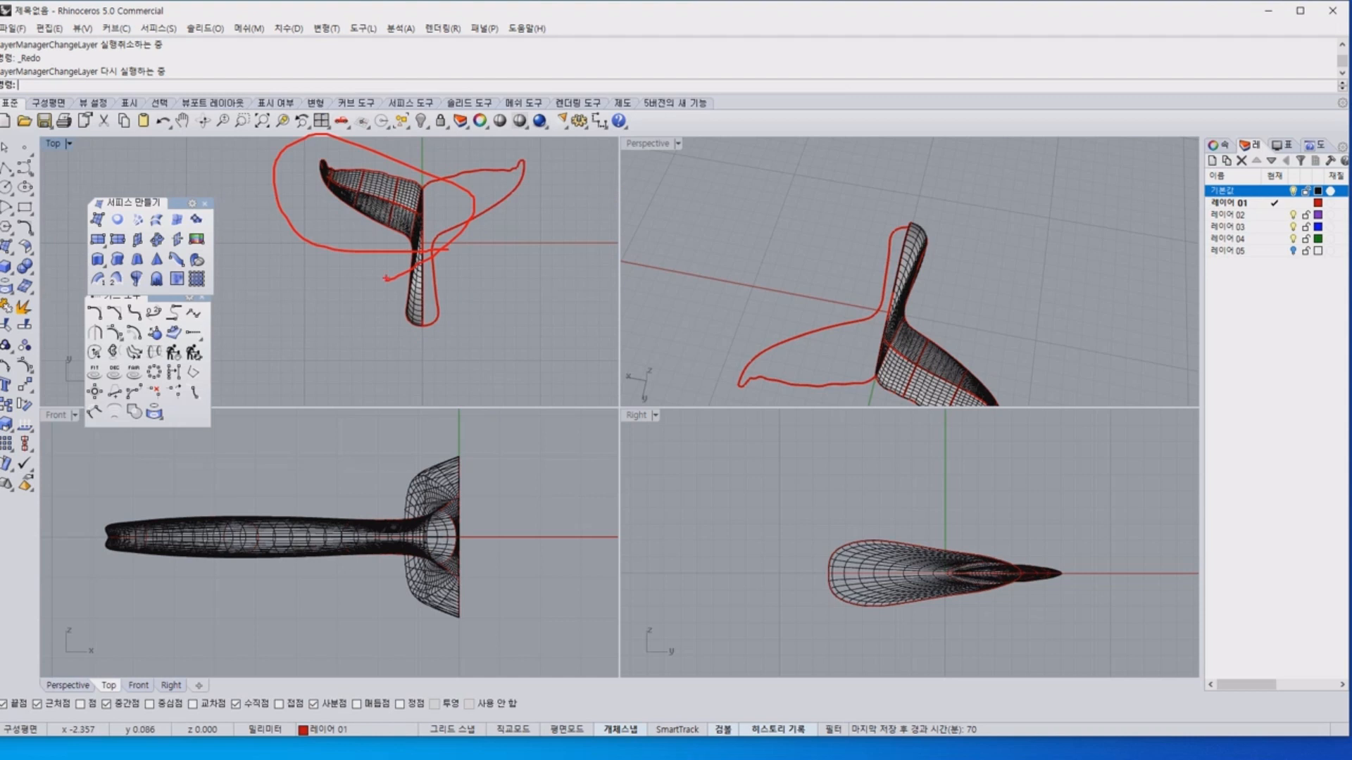
pyautogui.scroll(3, 445, 309)
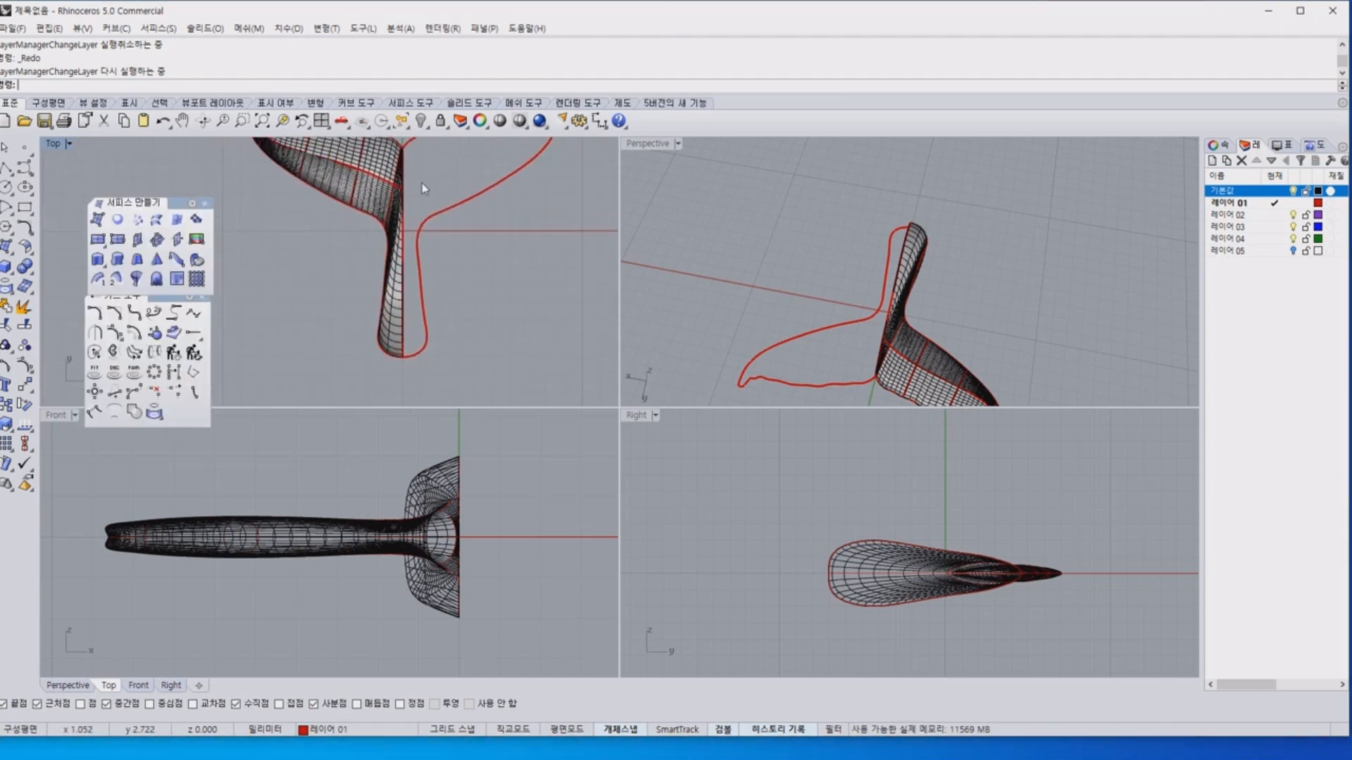
pyautogui.scroll(8, 413, 224)
pyautogui.scroll(2, 415, 217)
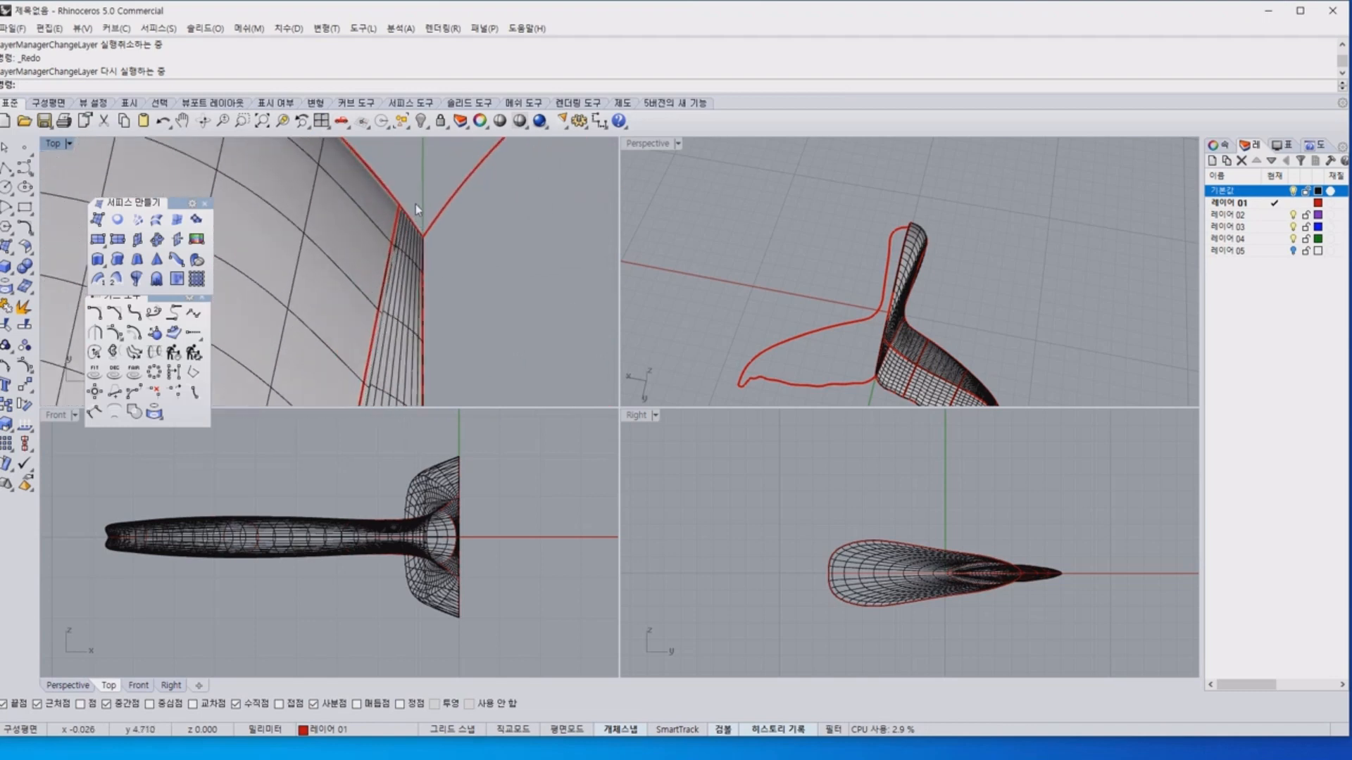
pyautogui.scroll(-5, 411, 224)
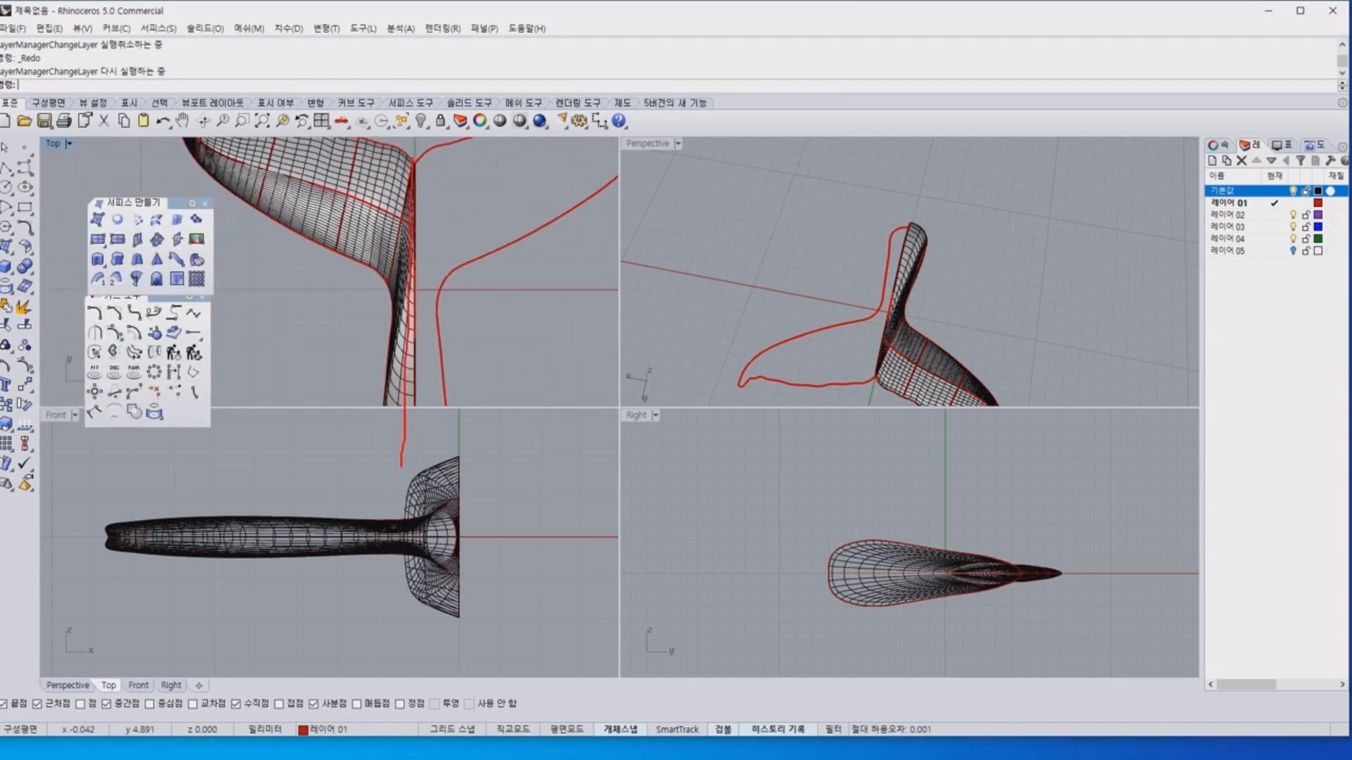
pyautogui.moveTo(445, 335); pyautogui.dragTo(459, 255, button='right')
pyautogui.scroll(2, 422, 254)
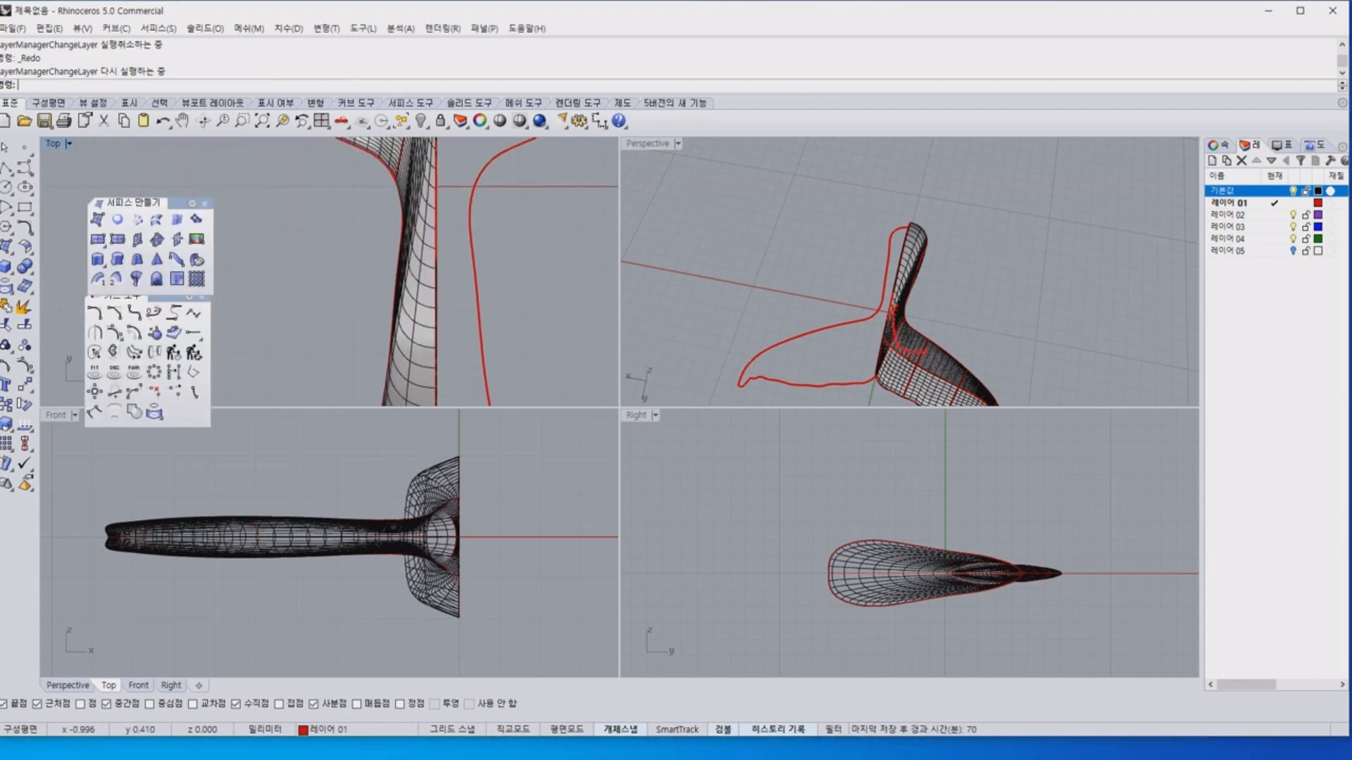
# Examine the bend in the surface between the fluke and the stalk from several perspective angles.
pyautogui.moveTo(992, 341); pyautogui.dragTo(737, 166, button='right')
pyautogui.scroll(5, 922, 295)
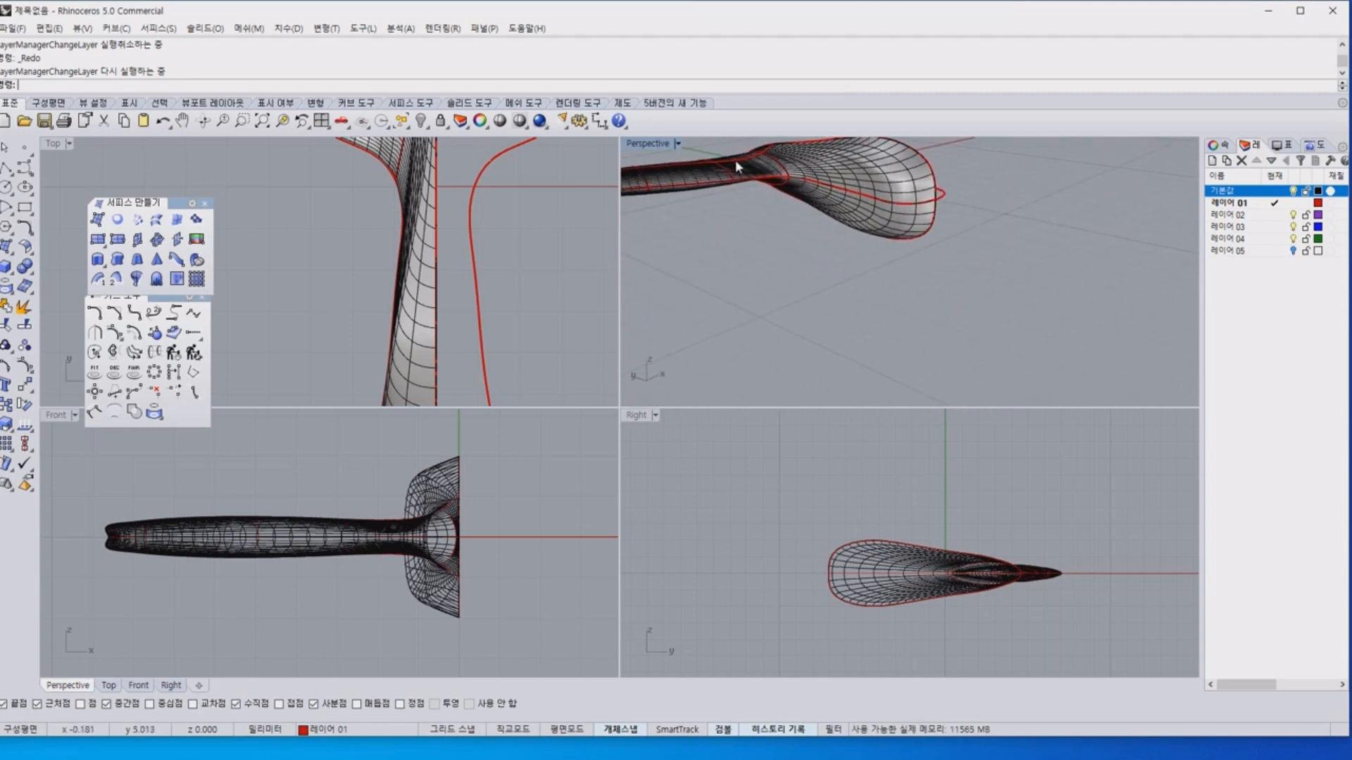
pyautogui.scroll(-6, 820, 179)
pyautogui.moveTo(857, 178); pyautogui.dragTo(955, 276, button='right')
pyautogui.scroll(7, 795, 176)
pyautogui.scroll(4, 943, 274)
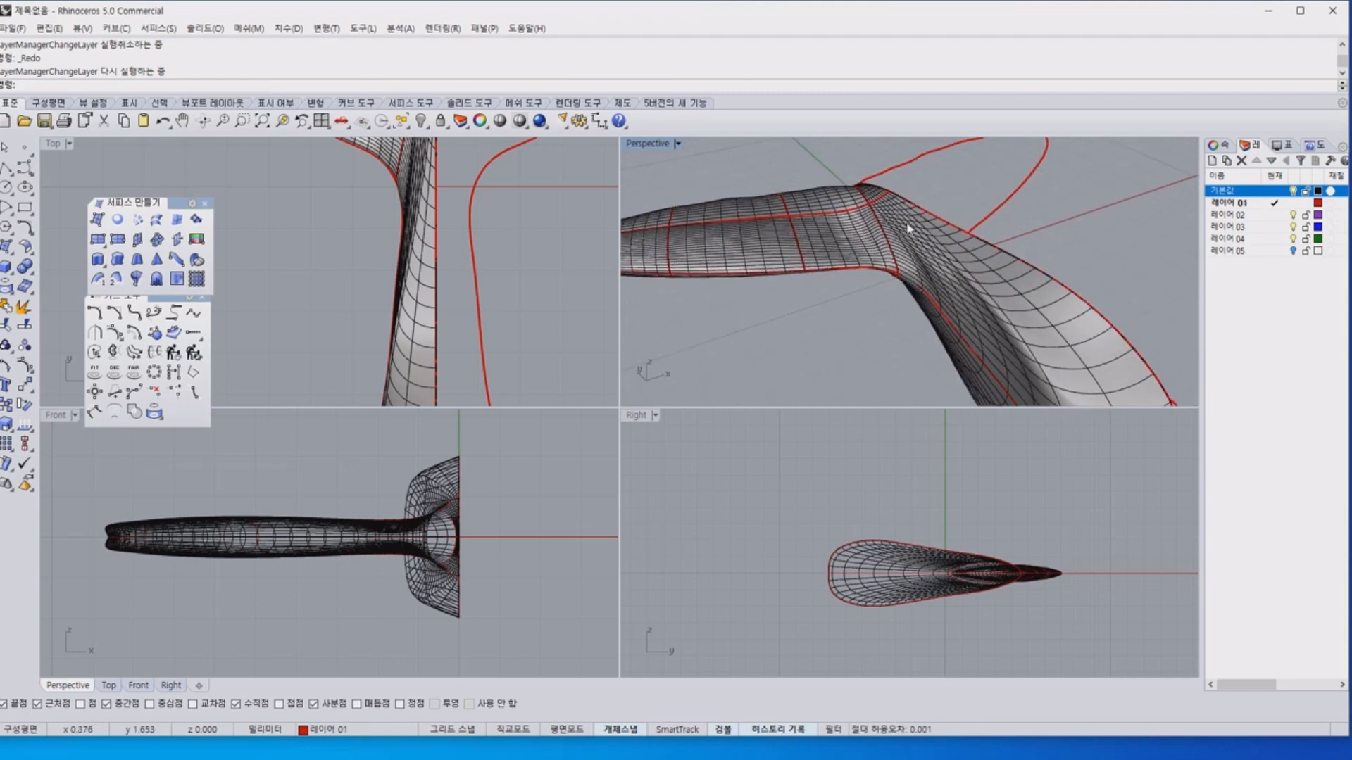
# Shift the left outline's control points around the fluke-stalk junction outward, away from the centre line.
pyautogui.hotkey('ctrl', 'a')
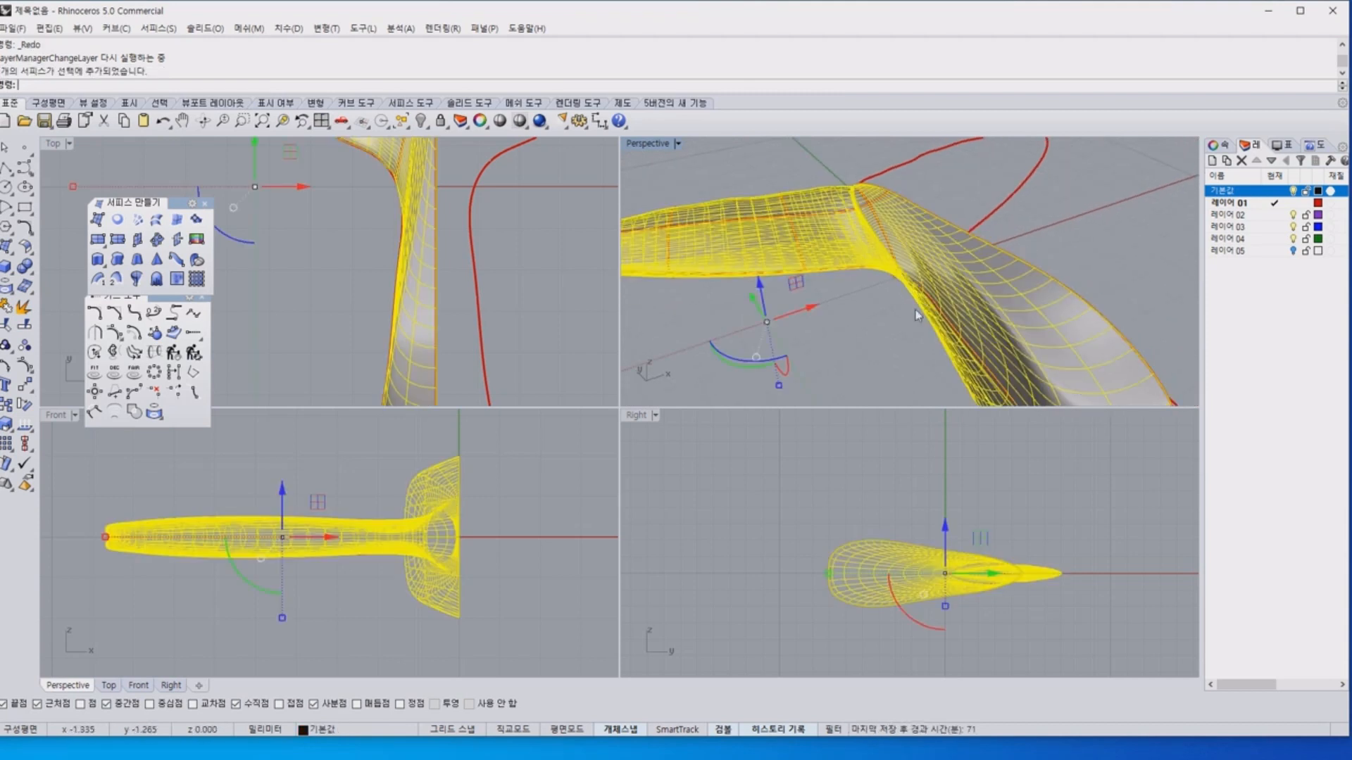
pyautogui.press('Escape')
pyautogui.click(931, 300)
pyautogui.click(972, 339)
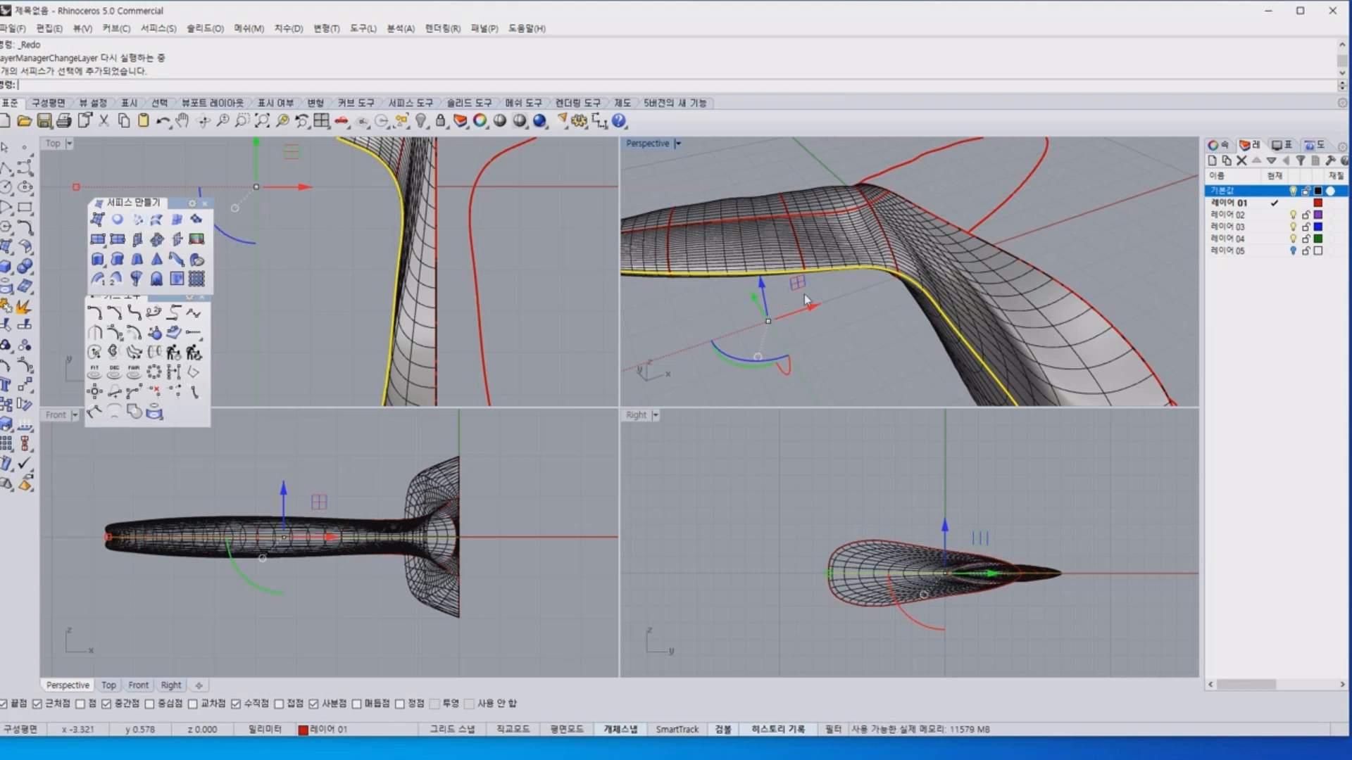
pyautogui.press('F10')
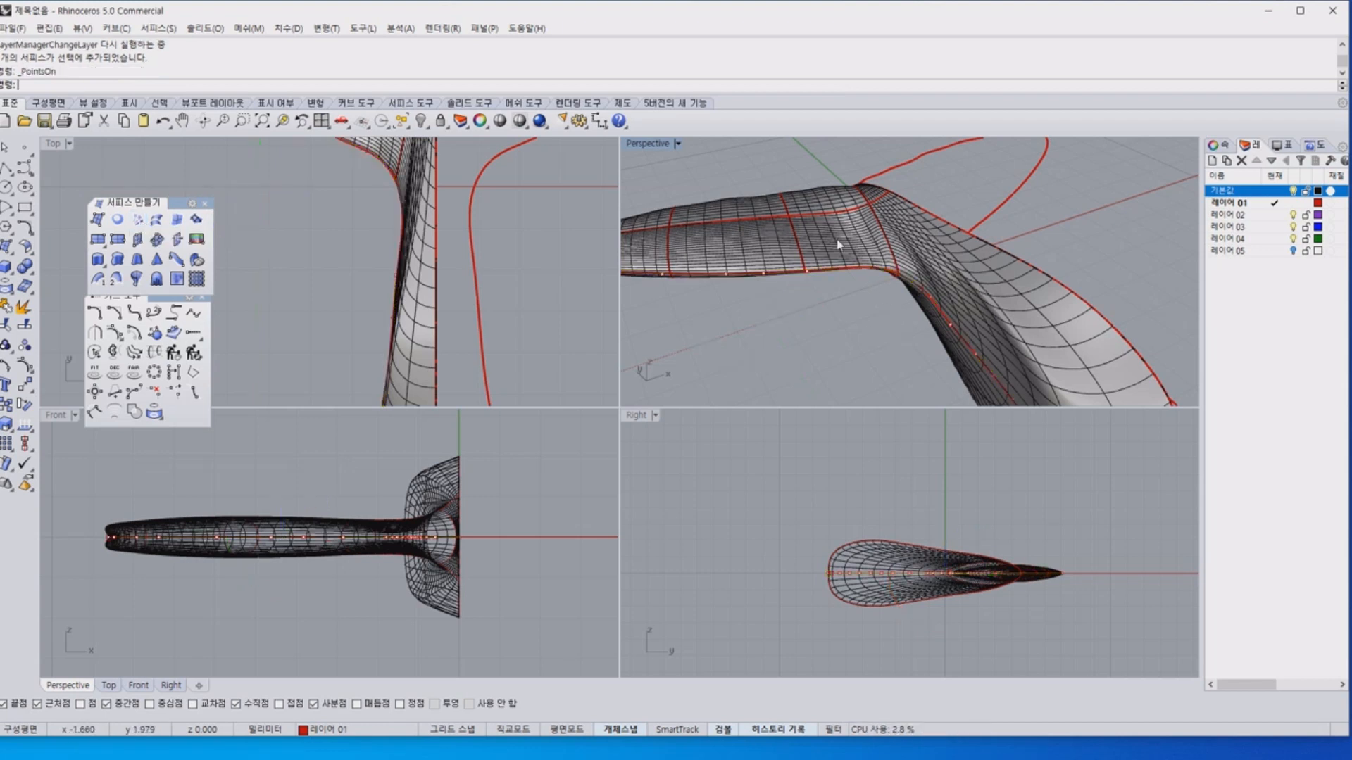
pyautogui.moveTo(783, 166); pyautogui.dragTo(984, 347)
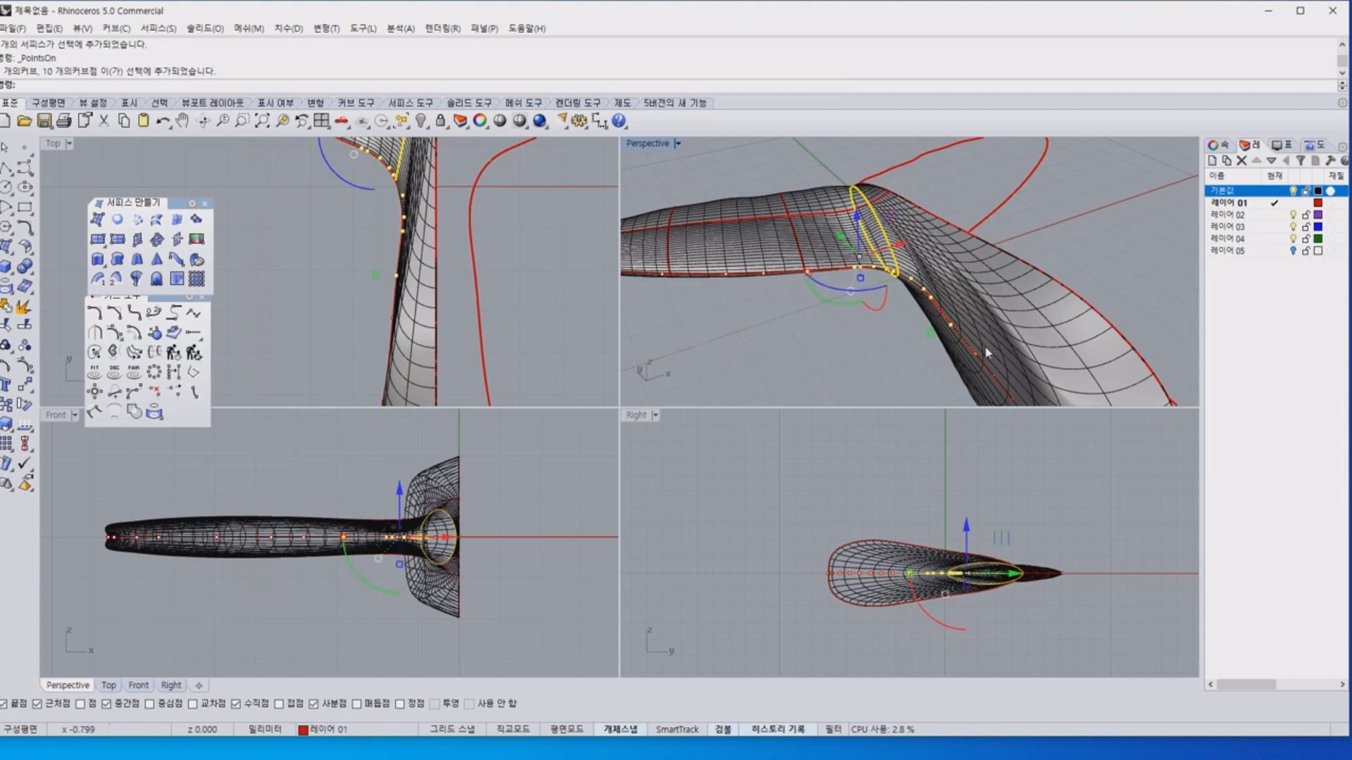
pyautogui.keyDown('ctrl'); pyautogui.click(885, 238); pyautogui.keyUp('ctrl')
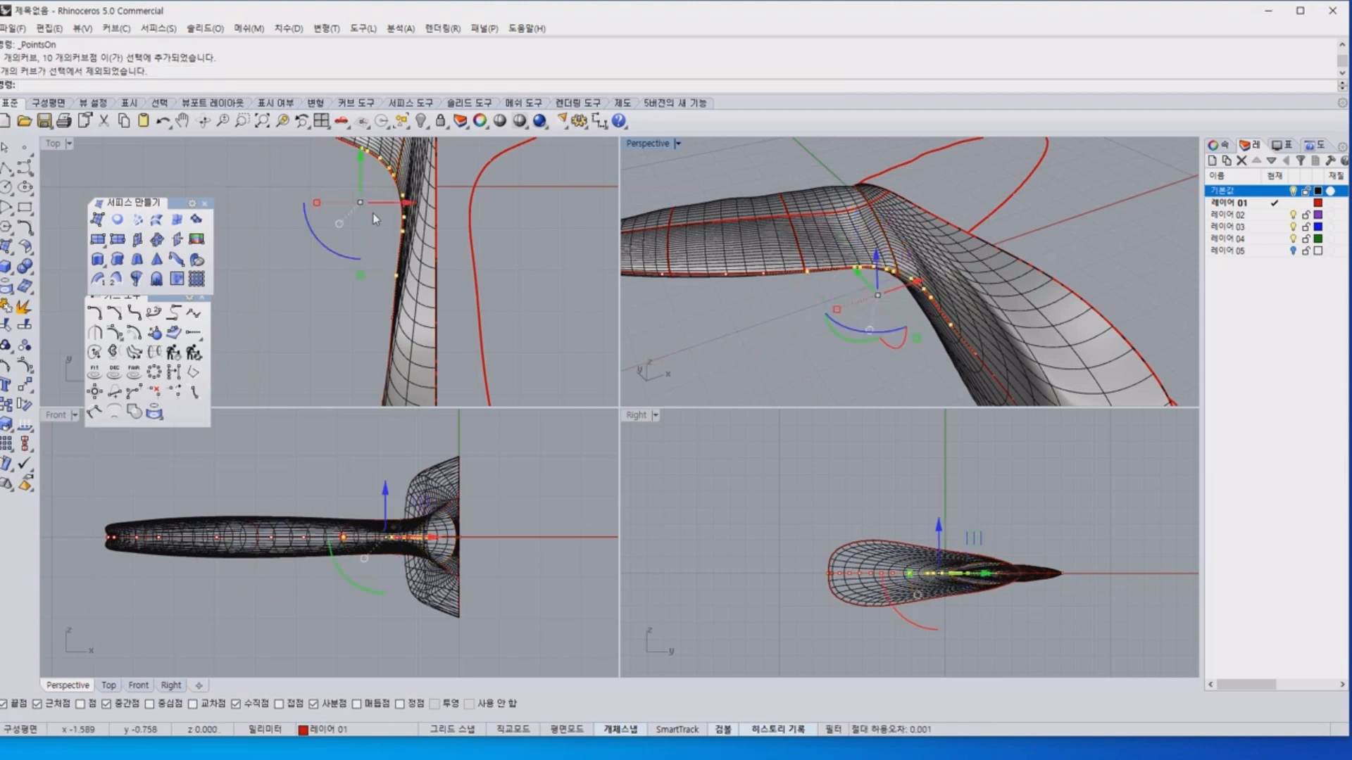
pyautogui.moveTo(405, 204); pyautogui.dragTo(365, 229)
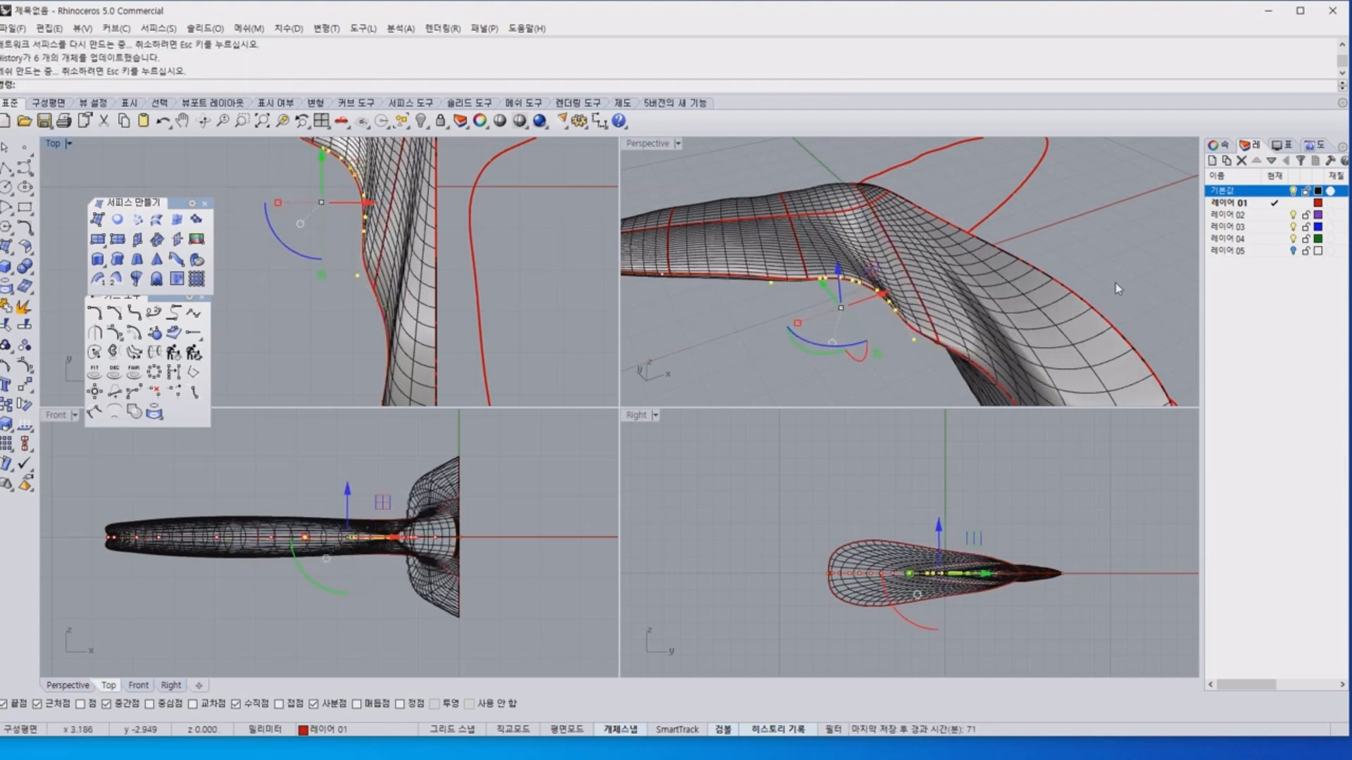
# Inspect the updated surface at the fluke-stalk junction, and undo the outline's control point move.
pyautogui.moveTo(1118, 288); pyautogui.dragTo(1180, 200, button='right')
pyautogui.scroll(4, 884, 312)
pyautogui.moveTo(884, 312); pyautogui.dragTo(937, 331, button='right')
pyautogui.scroll(-5, 1044, 256)
pyautogui.hotkey('ctrl', 'z')
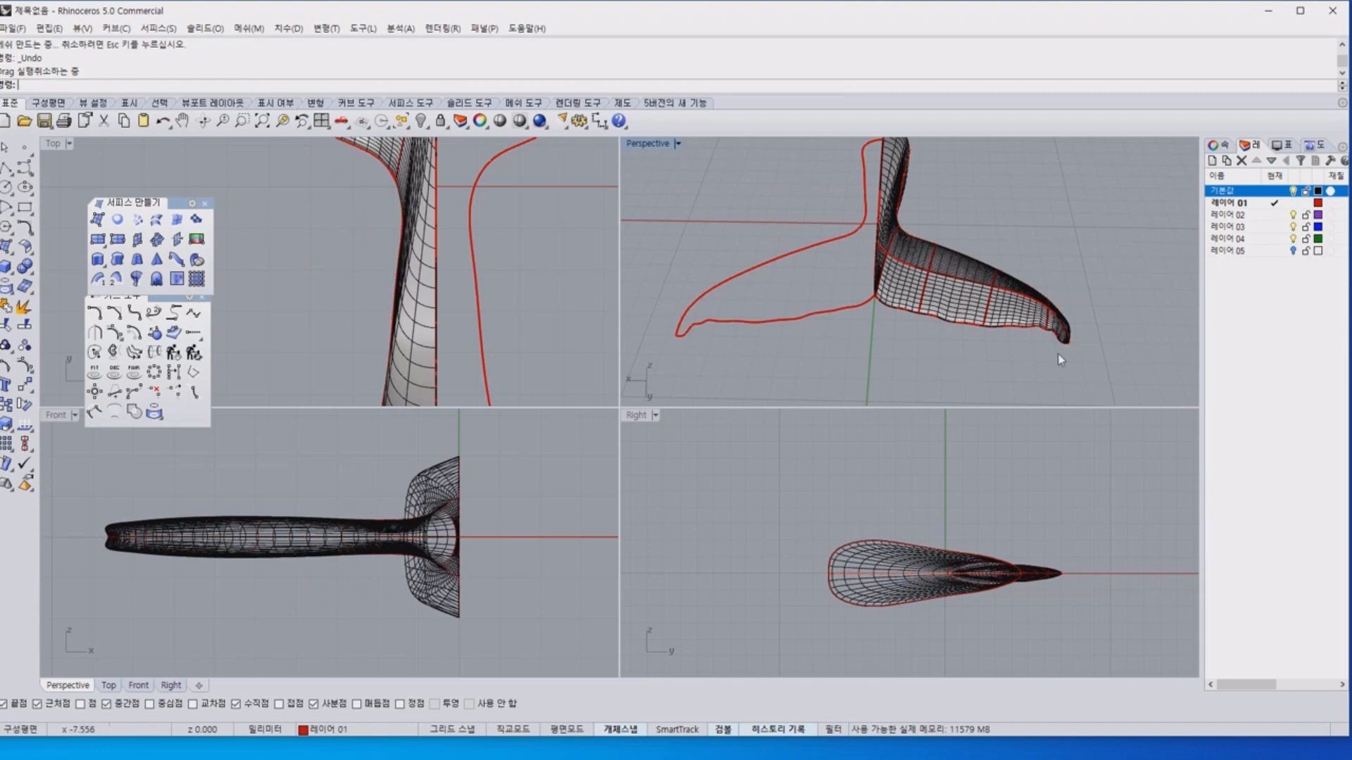
# Delete the network surface from the left half of the tail, keeping its curves.
pyautogui.scroll(8, 1080, 356)
pyautogui.click(1000, 238)
pyautogui.click(1073, 269)
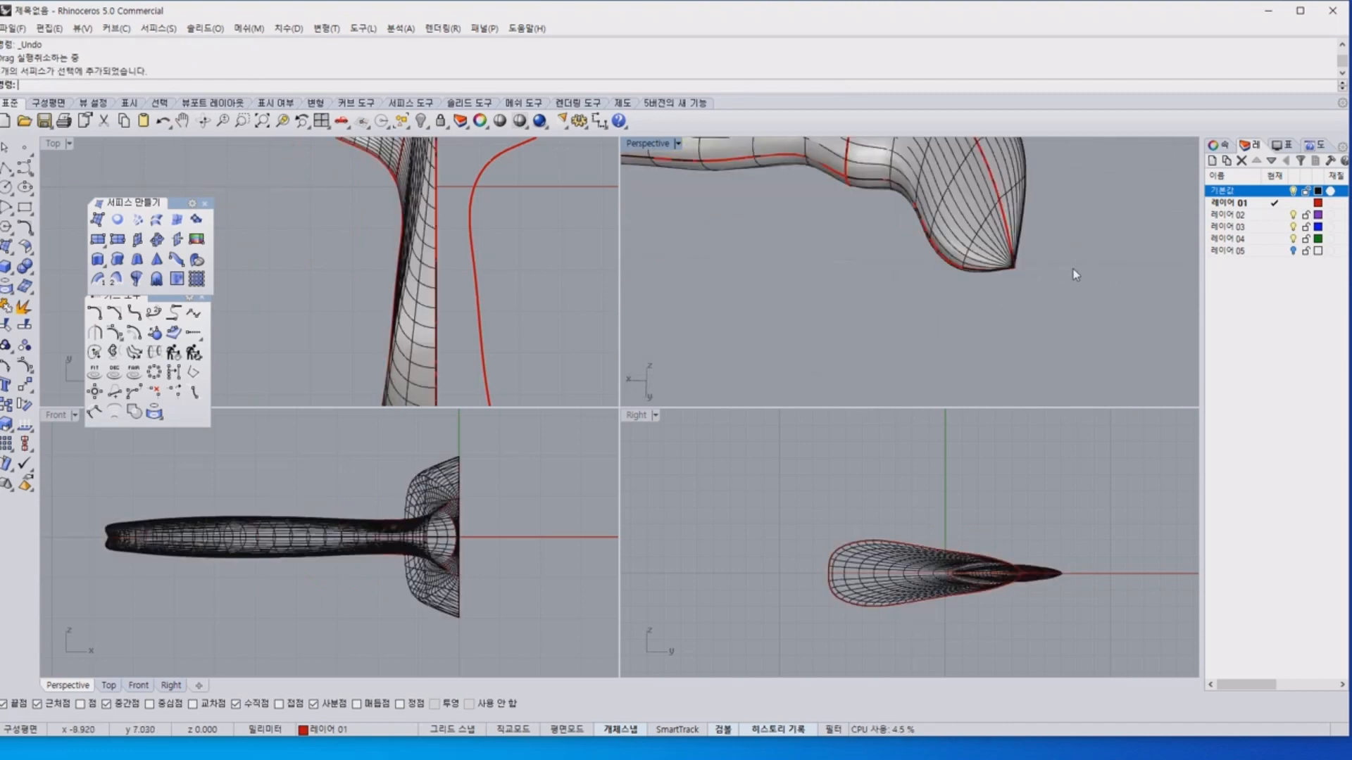
pyautogui.moveTo(1073, 269); pyautogui.dragTo(1029, 282, button='right')
pyautogui.click(888, 201)
pyautogui.press('Delete')
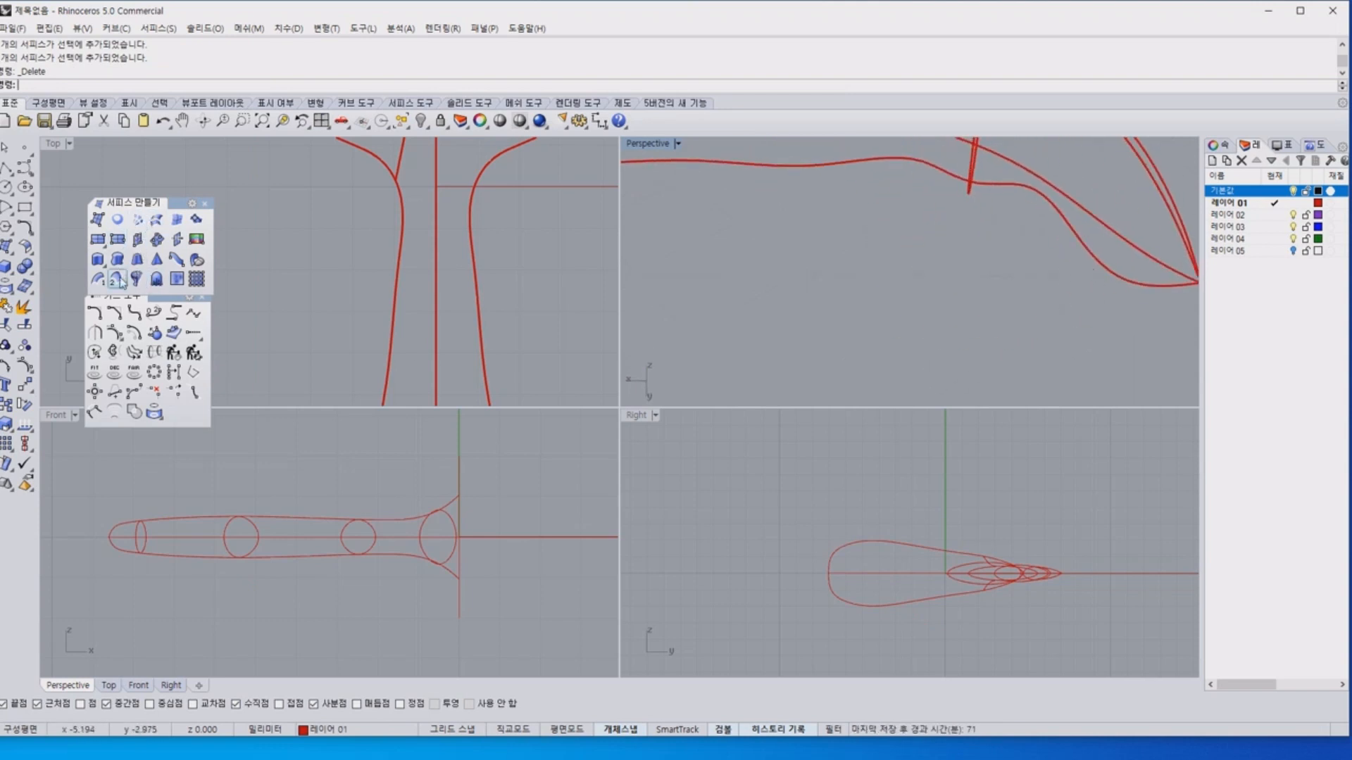
# Create a closed cross-section curve through the left fluke's profile curves, slicing diagonally across the fluke close to its tip.
pyautogui.click(134, 352)
pyautogui.click(1117, 265)
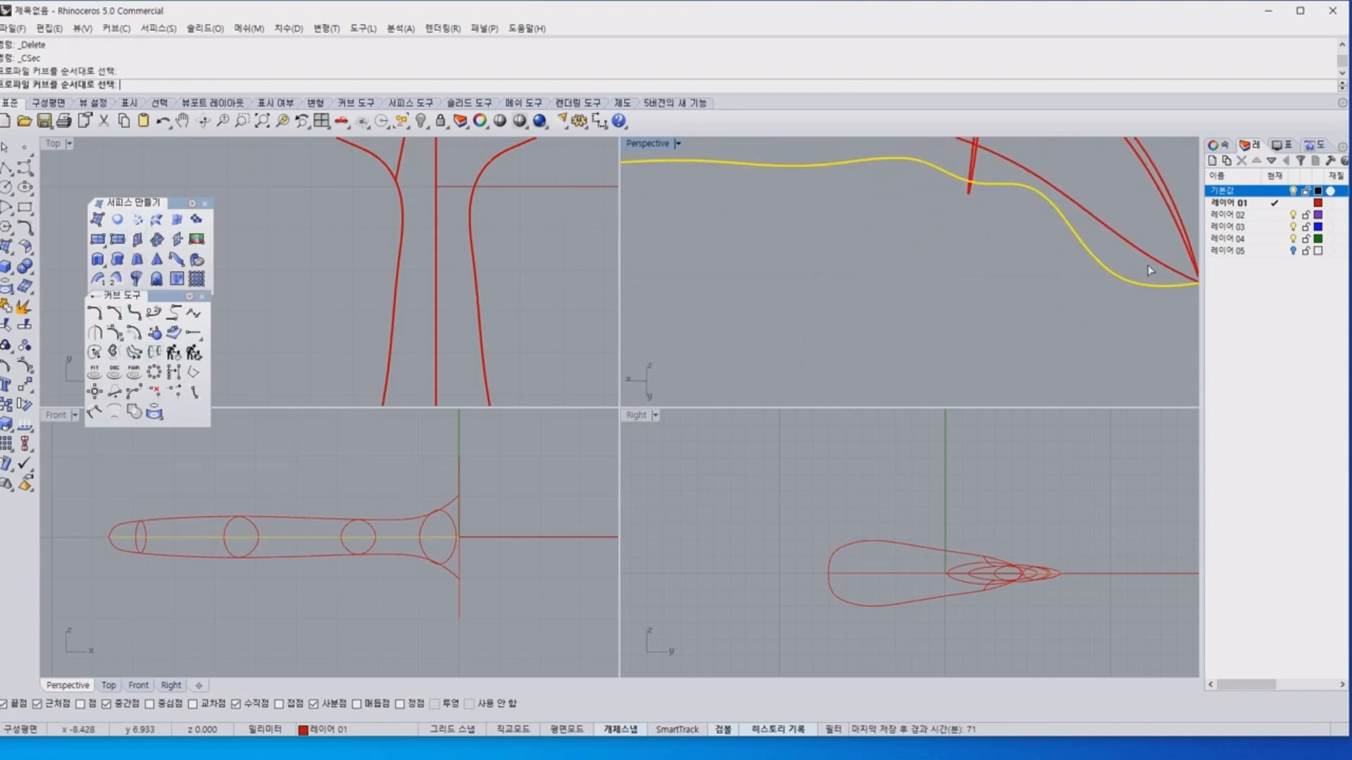
pyautogui.moveTo(1151, 270); pyautogui.dragTo(1102, 252, button='right')
pyautogui.click(1111, 243)
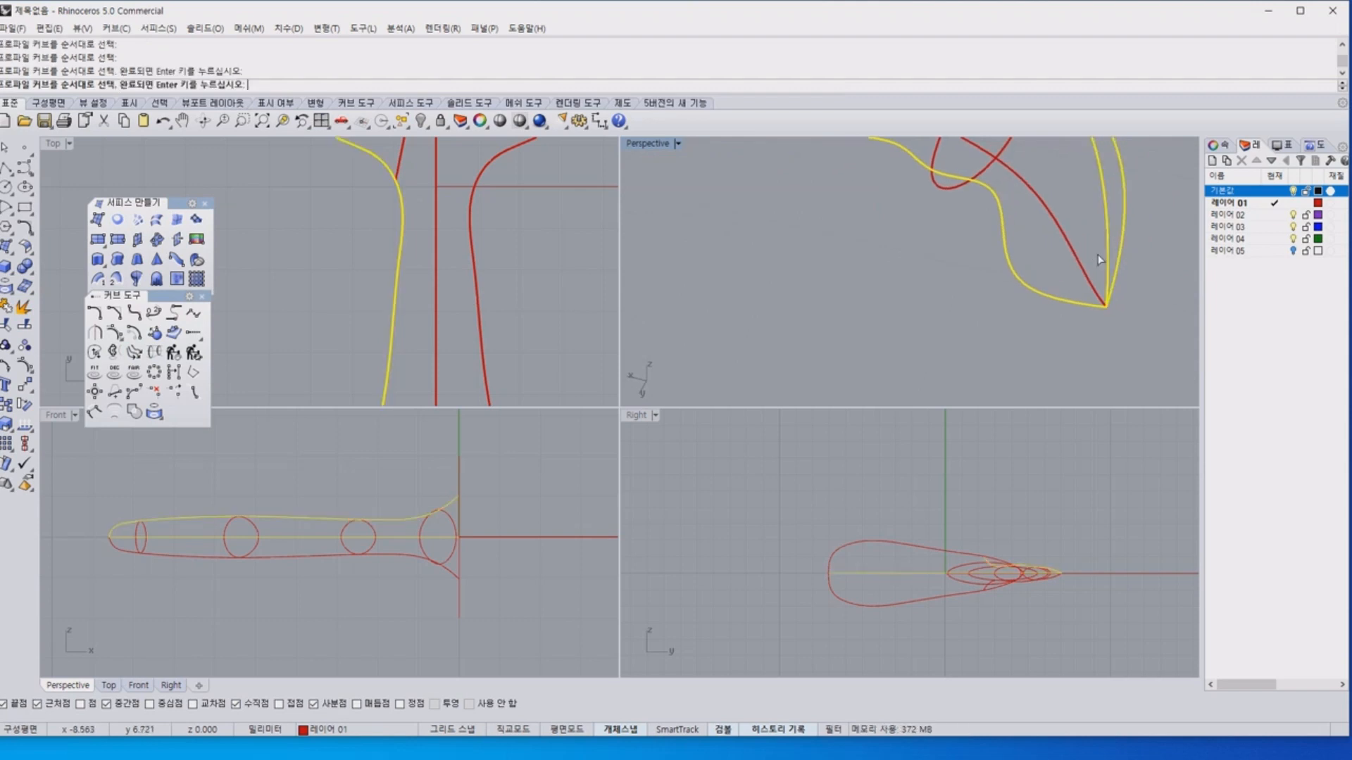
pyautogui.click(1084, 263)
pyautogui.press('Return')
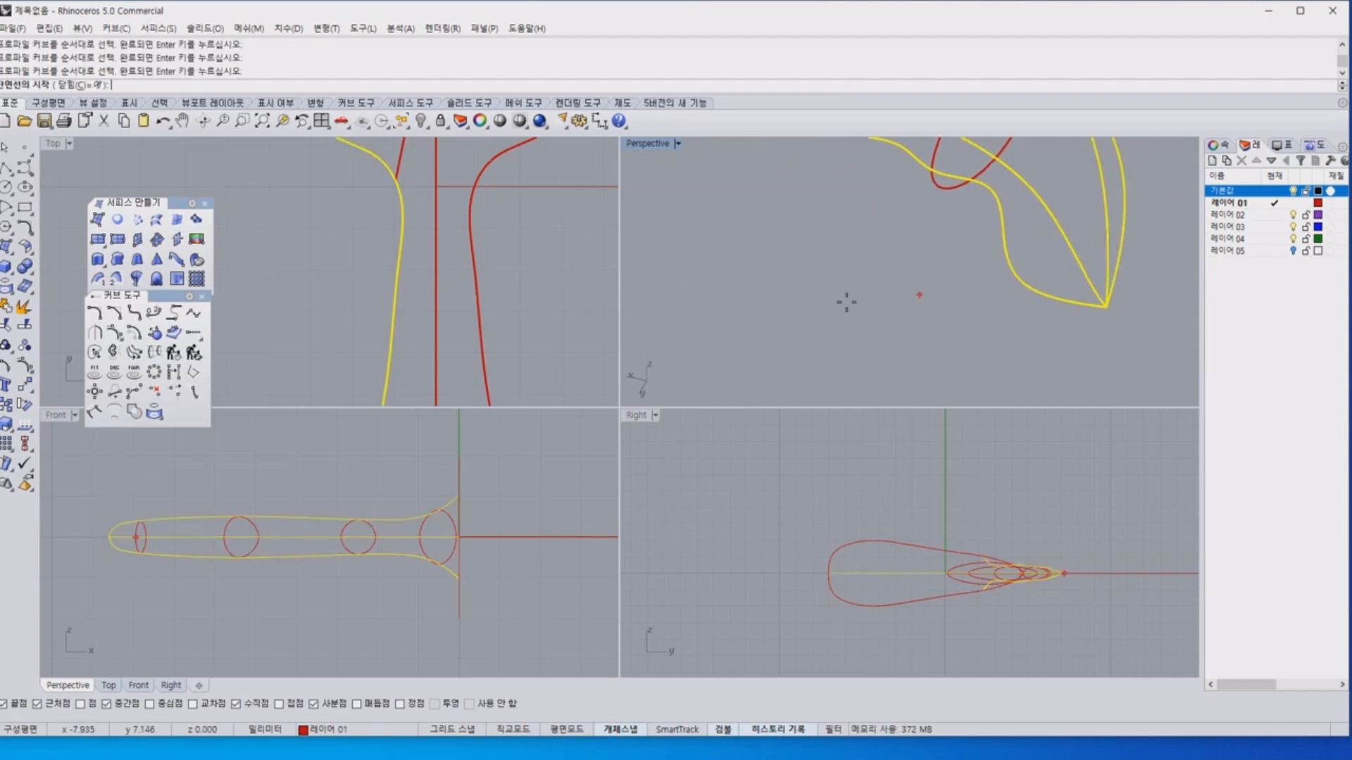
pyautogui.moveTo(373, 224); pyautogui.dragTo(512, 396, button='right')
pyautogui.moveTo(344, 296); pyautogui.dragTo(534, 451, button='right')
pyautogui.scroll(4, 444, 201)
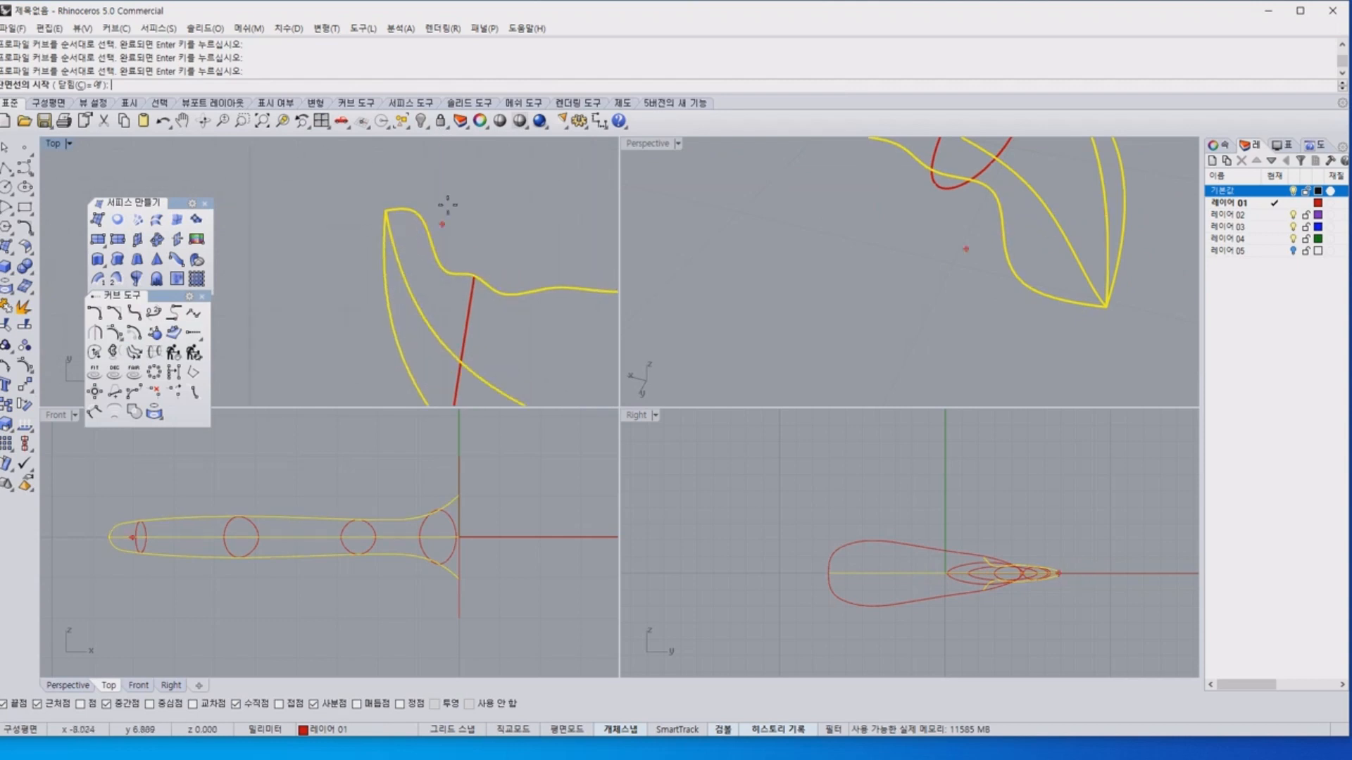
pyautogui.click(412, 212)
pyautogui.click(385, 262)
pyautogui.press('Return')
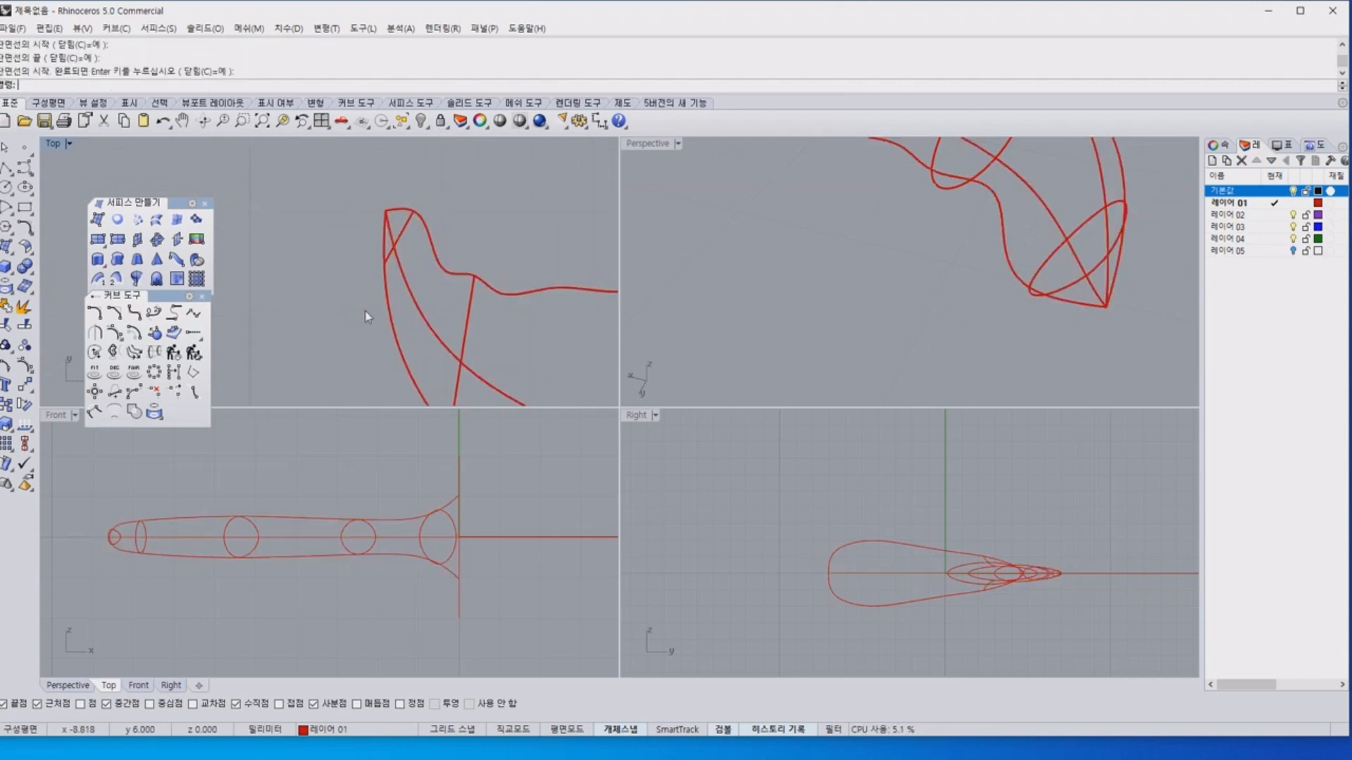
# Build a network surface from all left-half tail curves, including the new cross-section at the fluke tip.
pyautogui.click(137, 219)
pyautogui.scroll(-5, 311, 239)
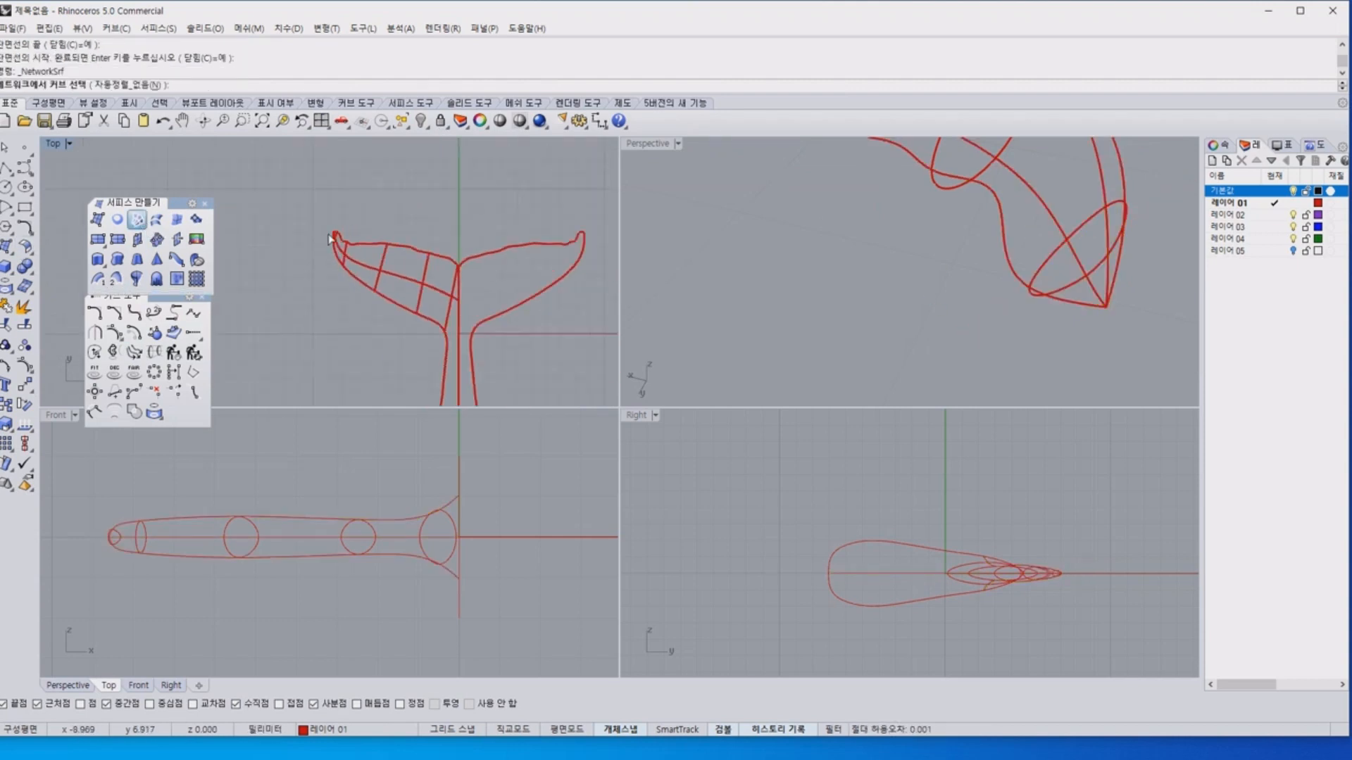
pyautogui.moveTo(287, 199); pyautogui.dragTo(421, 412)
pyautogui.press('Return')
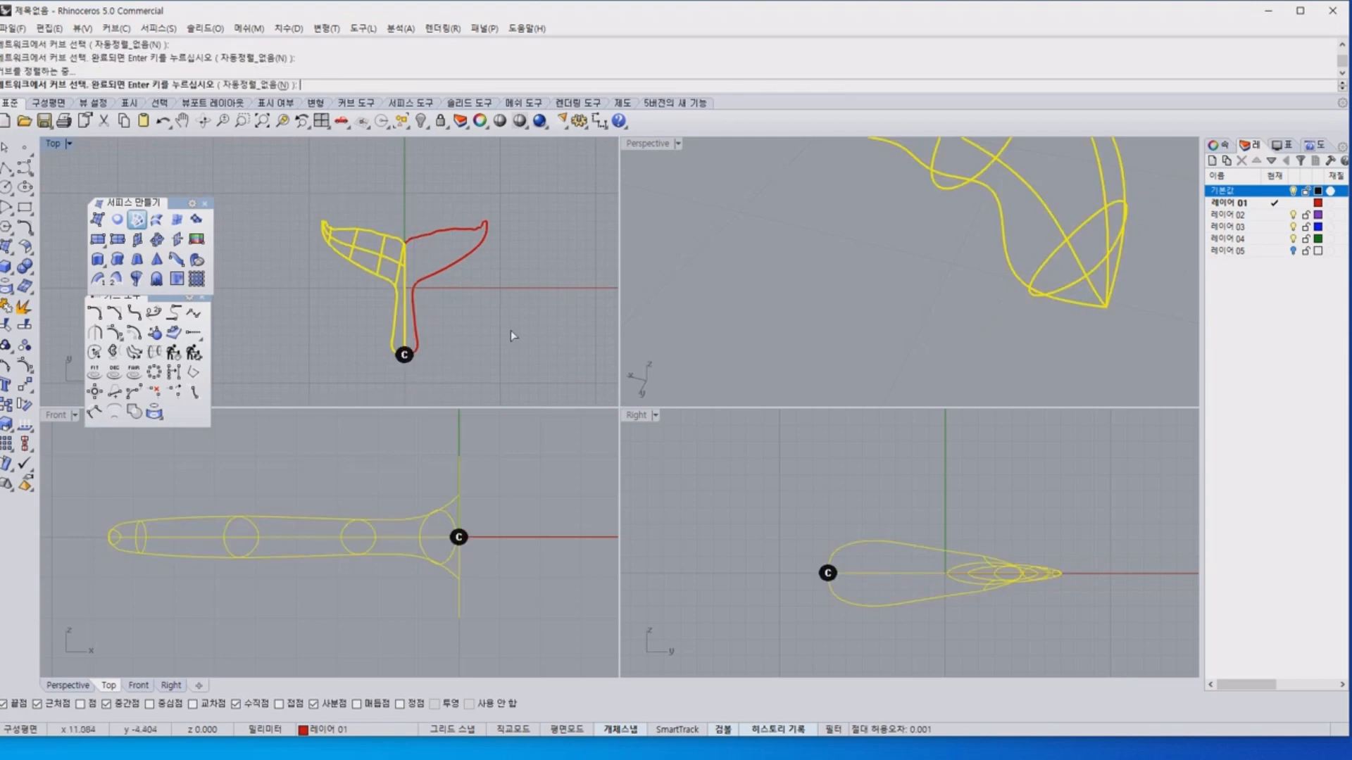
pyautogui.click(623, 475)
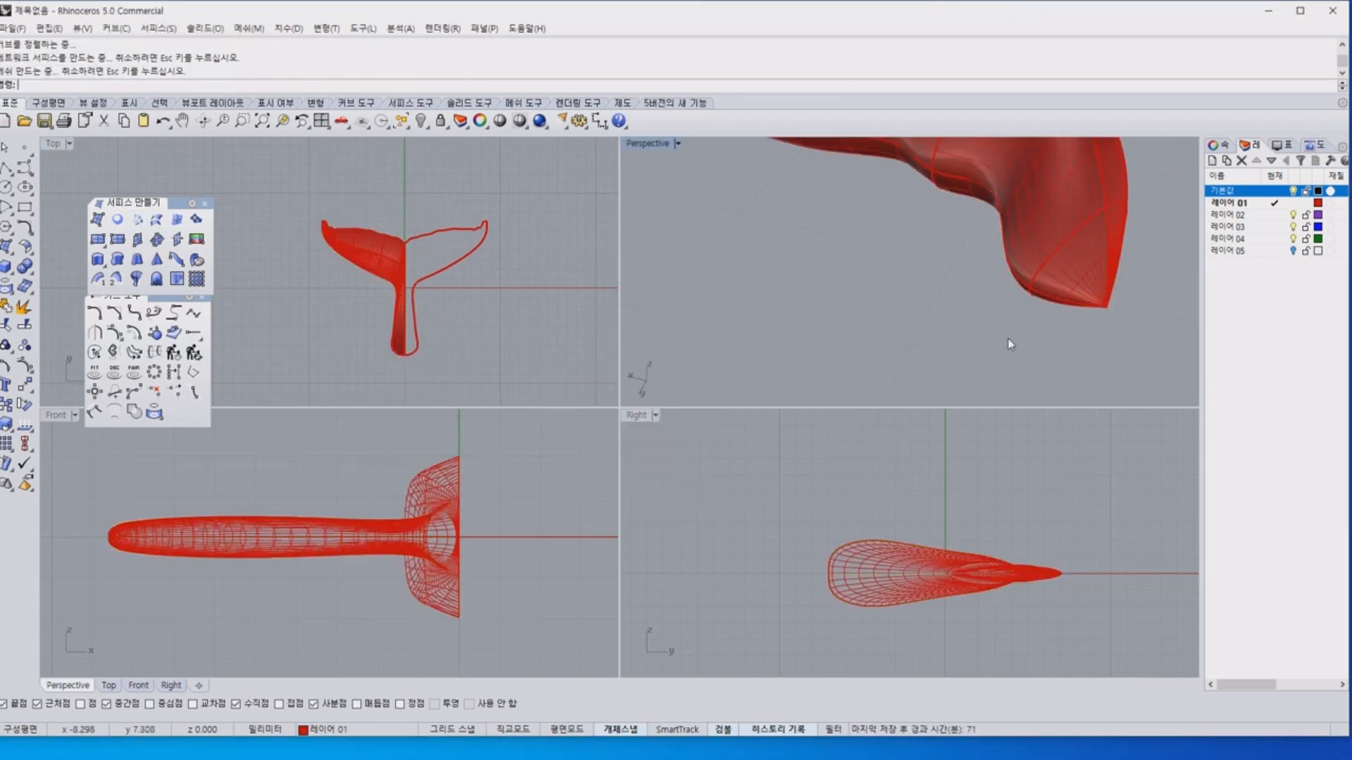
# Preview the new network surface shaded at the fluke tip, and move the surface to the 기본값 layer.
pyautogui.moveTo(1007, 338); pyautogui.dragTo(921, 317, button='right')
pyautogui.click(862, 220)
pyautogui.click(499, 121)
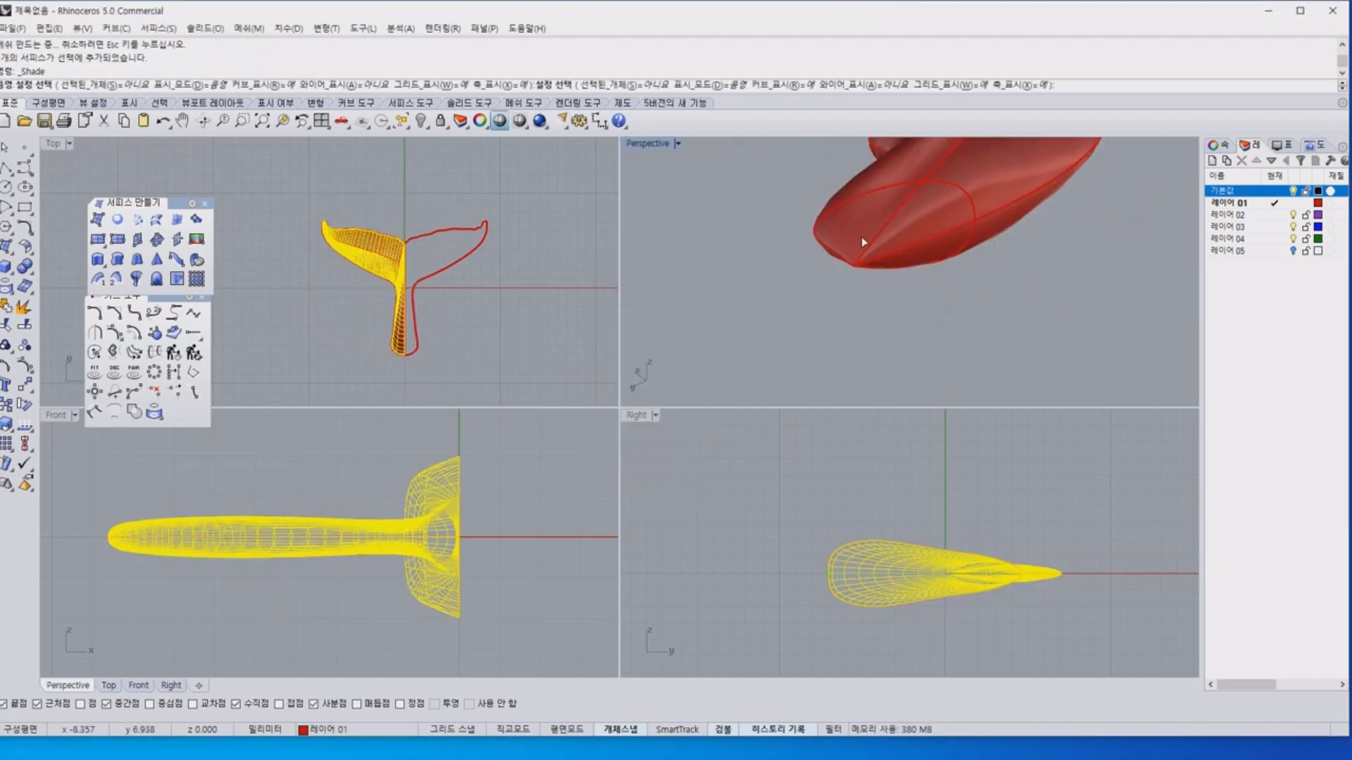
pyautogui.rightClick(1267, 193)
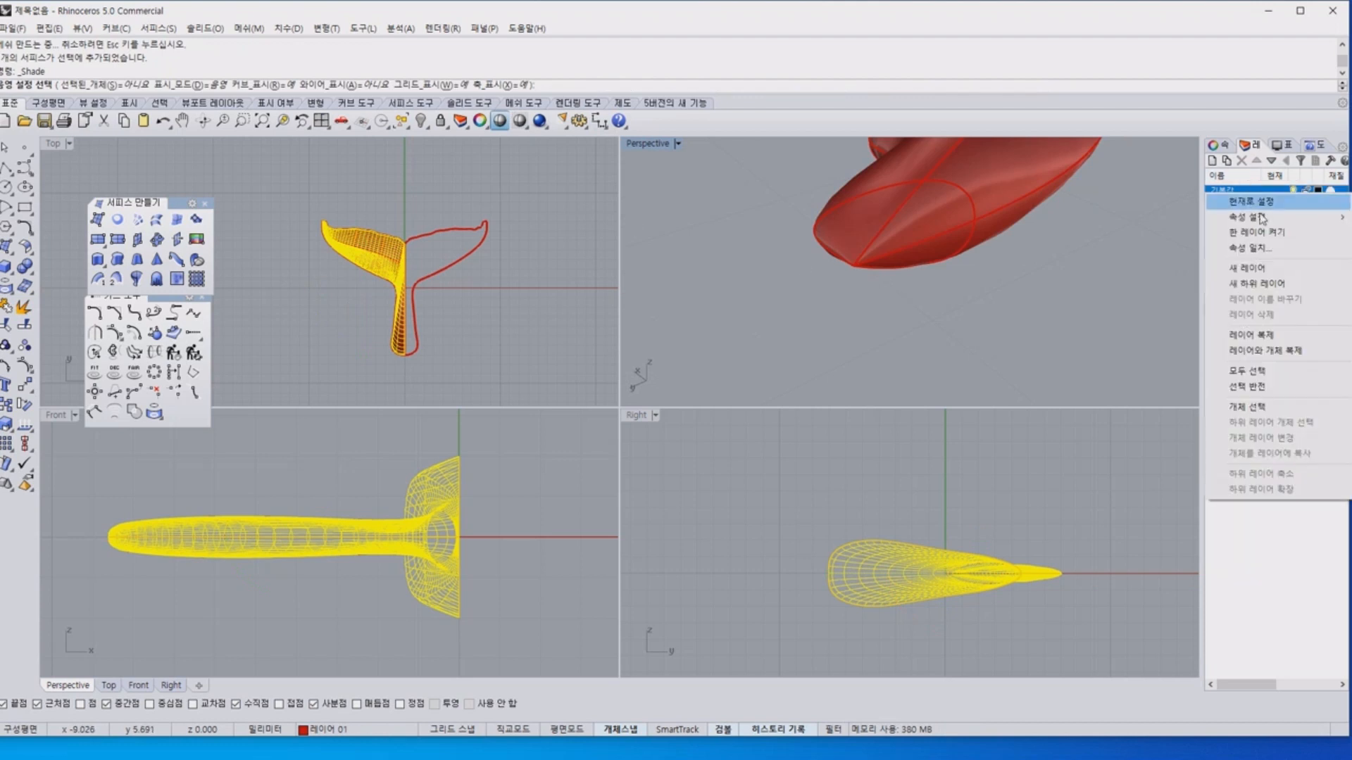
pyautogui.click(1260, 407)
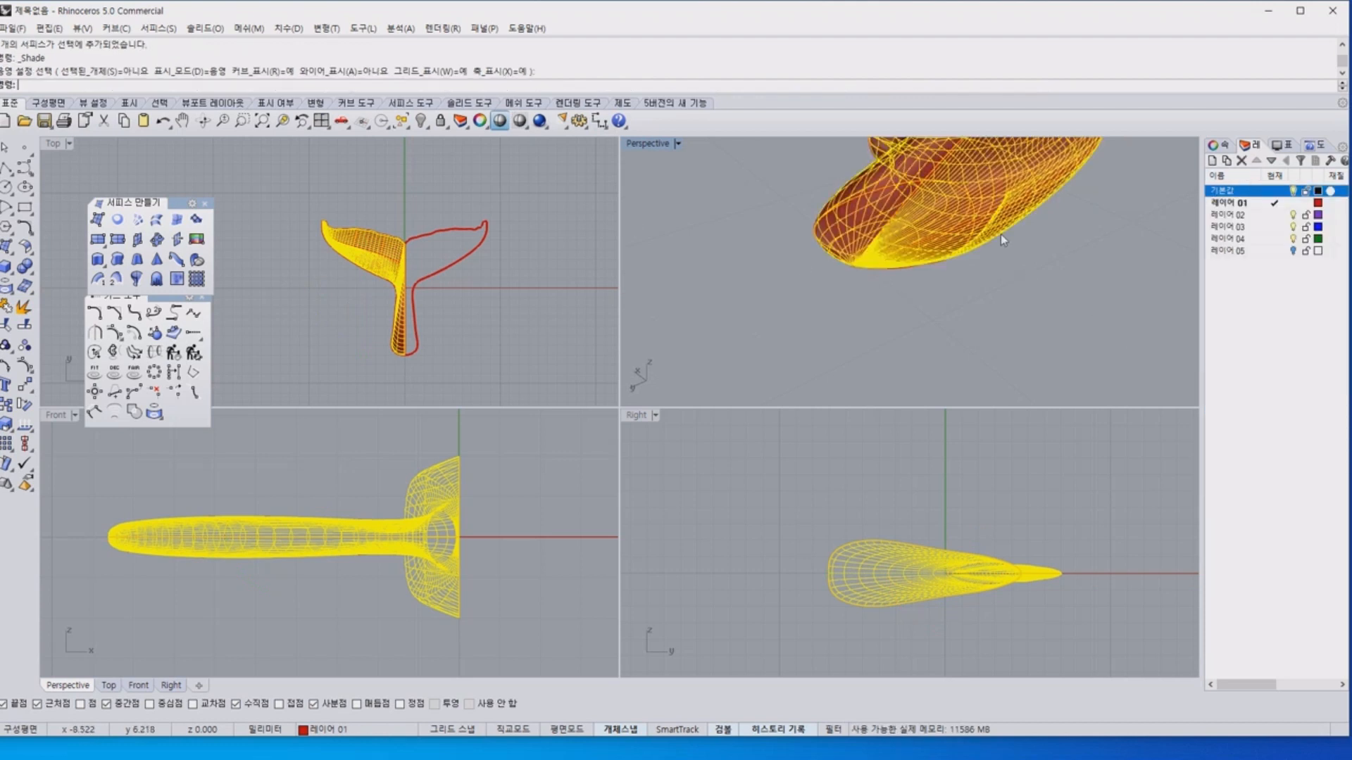
pyautogui.rightClick(1267, 191)
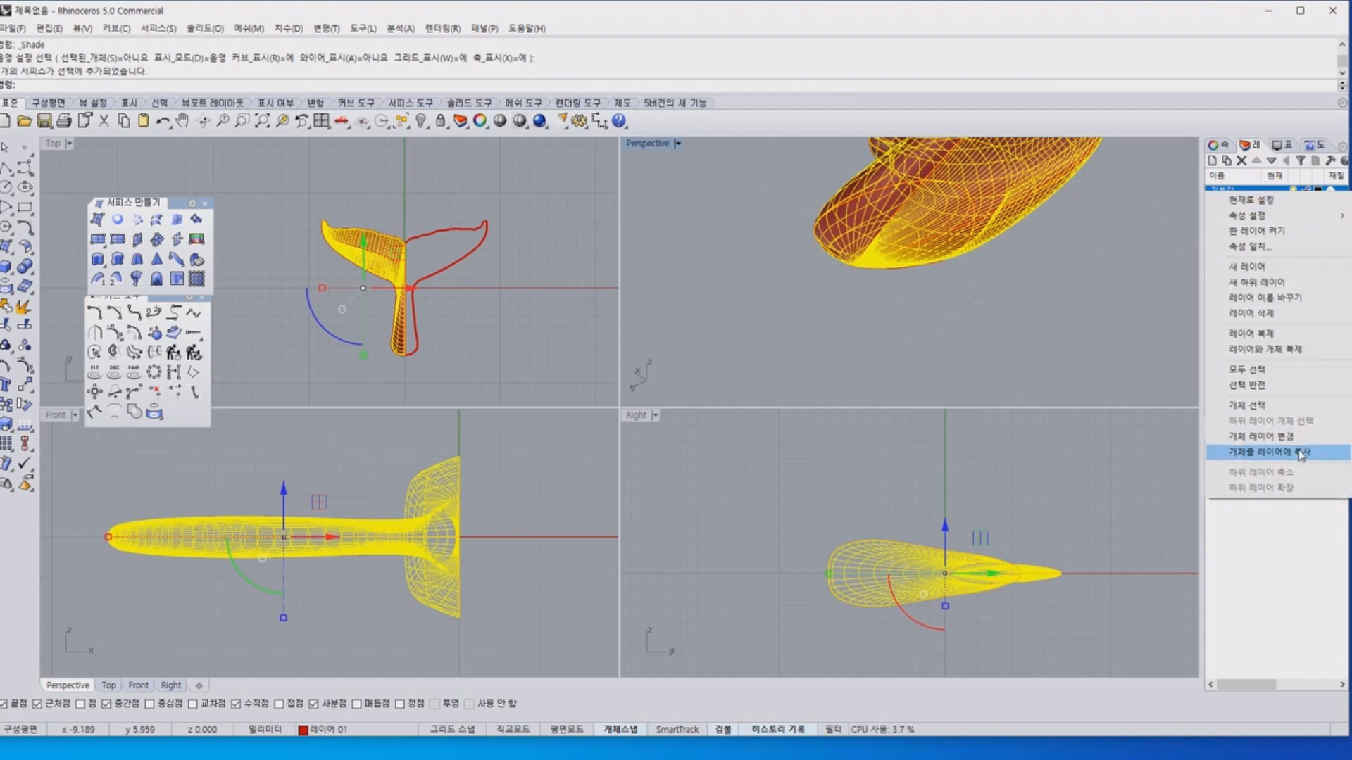
pyautogui.click(1261, 453)
pyautogui.press('Escape')
# Examine the network surface in shaded display around the fluke tip and along the fluke.
pyautogui.moveTo(952, 233); pyautogui.dragTo(987, 201, button='right')
pyautogui.click(987, 201)
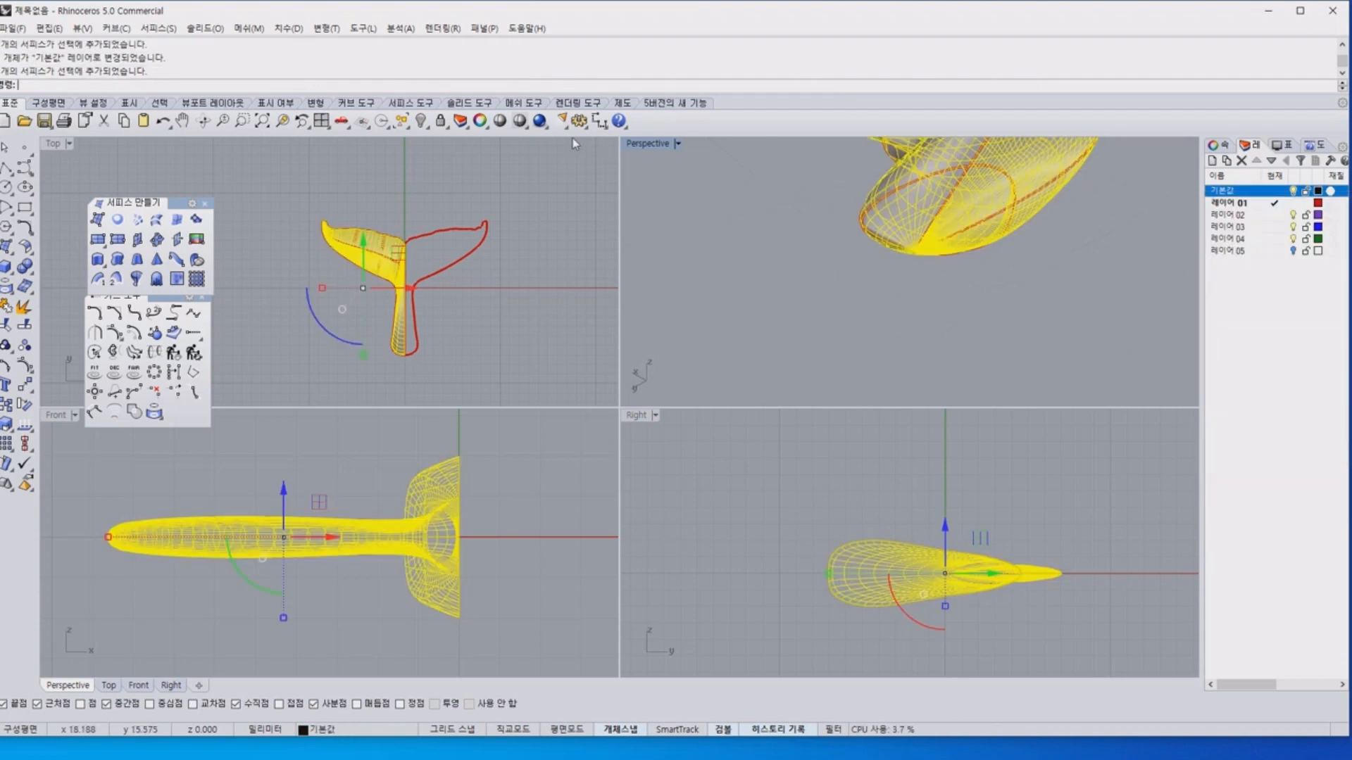
pyautogui.click(1013, 286)
pyautogui.moveTo(1015, 284); pyautogui.dragTo(947, 215, button='right')
pyautogui.click(947, 204)
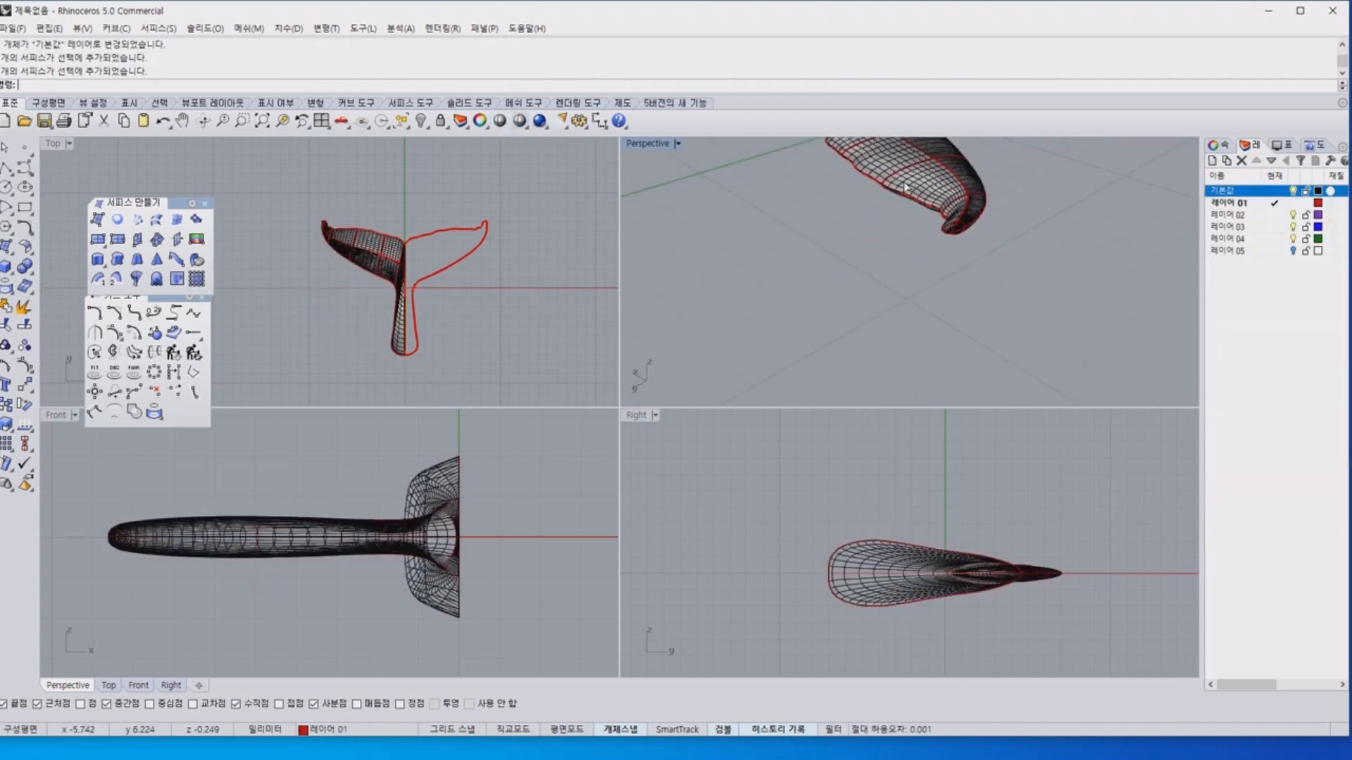
pyautogui.click(499, 120)
pyautogui.moveTo(809, 211)
pyautogui.mouseDown(button='right')
pyautogui.moveTo(890, 217)
pyautogui.moveTo(819, 210)
pyautogui.moveTo(982, 285)
pyautogui.moveTo(908, 296)
pyautogui.moveTo(754, 226)
pyautogui.moveTo(827, 282)
pyautogui.moveTo(771, 307)
pyautogui.mouseUp(button='right')
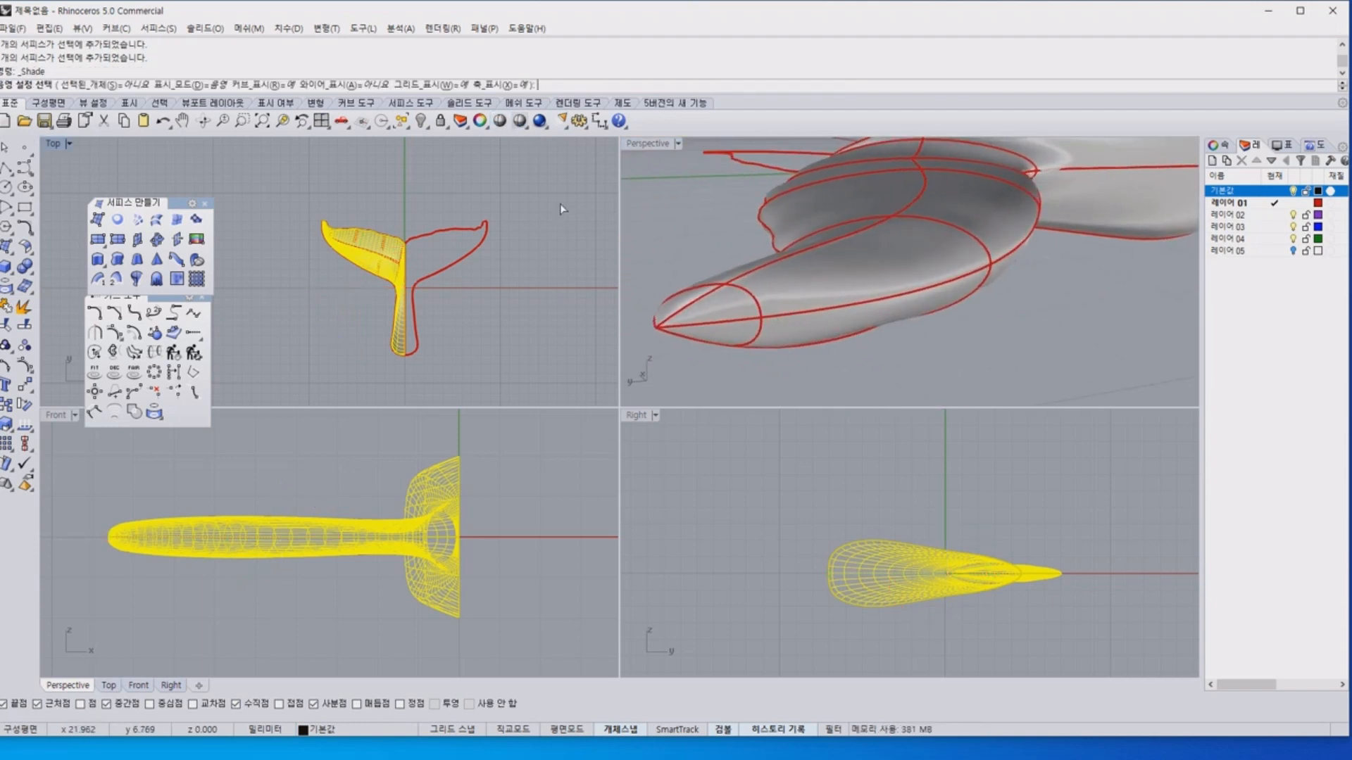
# Undo the surface's layer change and hide the network surface so only the curves are shown.
pyautogui.hotkey('ctrl', 'z')
pyautogui.moveTo(725, 210); pyautogui.dragTo(1003, 247, button='right')
pyautogui.scroll(10, 457, 246)
pyautogui.moveTo(308, 263); pyautogui.dragTo(464, 230, button='right')
pyautogui.click(796, 192)
pyautogui.click(442, 123)
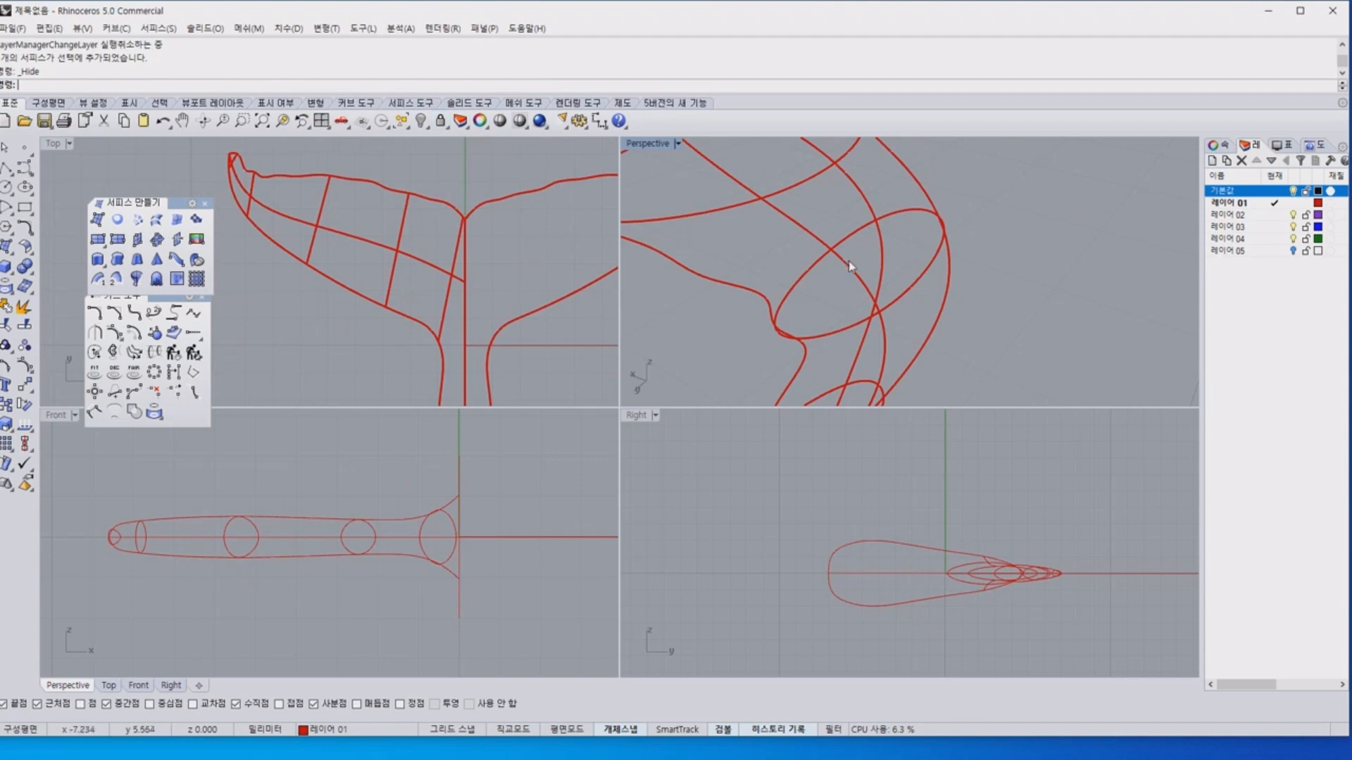
# Select the closed profile curve on the centre line and examine how the fluke curves meet it in perspective and top views.
pyautogui.moveTo(849, 266); pyautogui.dragTo(721, 263, button='right')
pyautogui.keyDown('shift'); pyautogui.moveTo(1047, 303); pyautogui.dragTo(978, 245, button='right'); pyautogui.keyUp('shift')
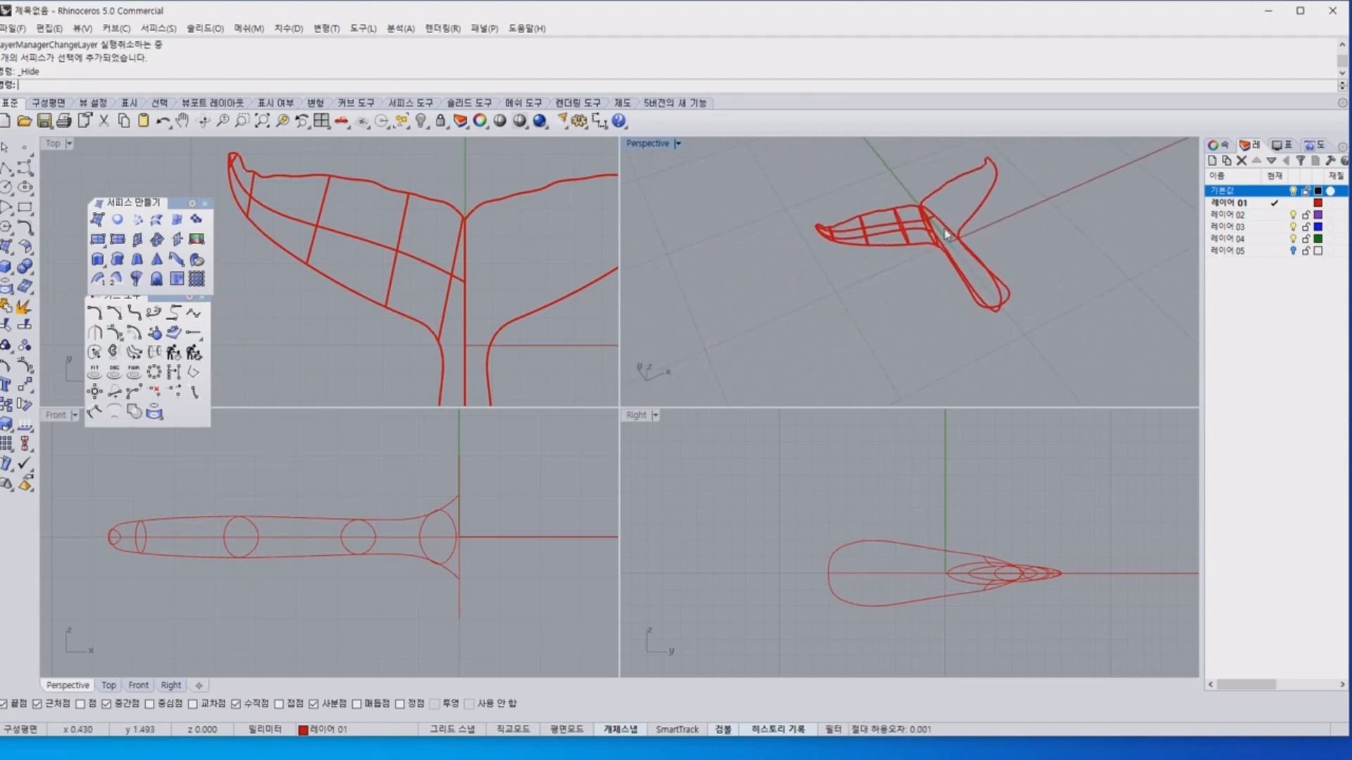
pyautogui.click(944, 228)
pyautogui.moveTo(1005, 352); pyautogui.dragTo(848, 297, button='right')
pyautogui.scroll(8, 923, 205)
pyautogui.moveTo(923, 205); pyautogui.dragTo(863, 236, button='right')
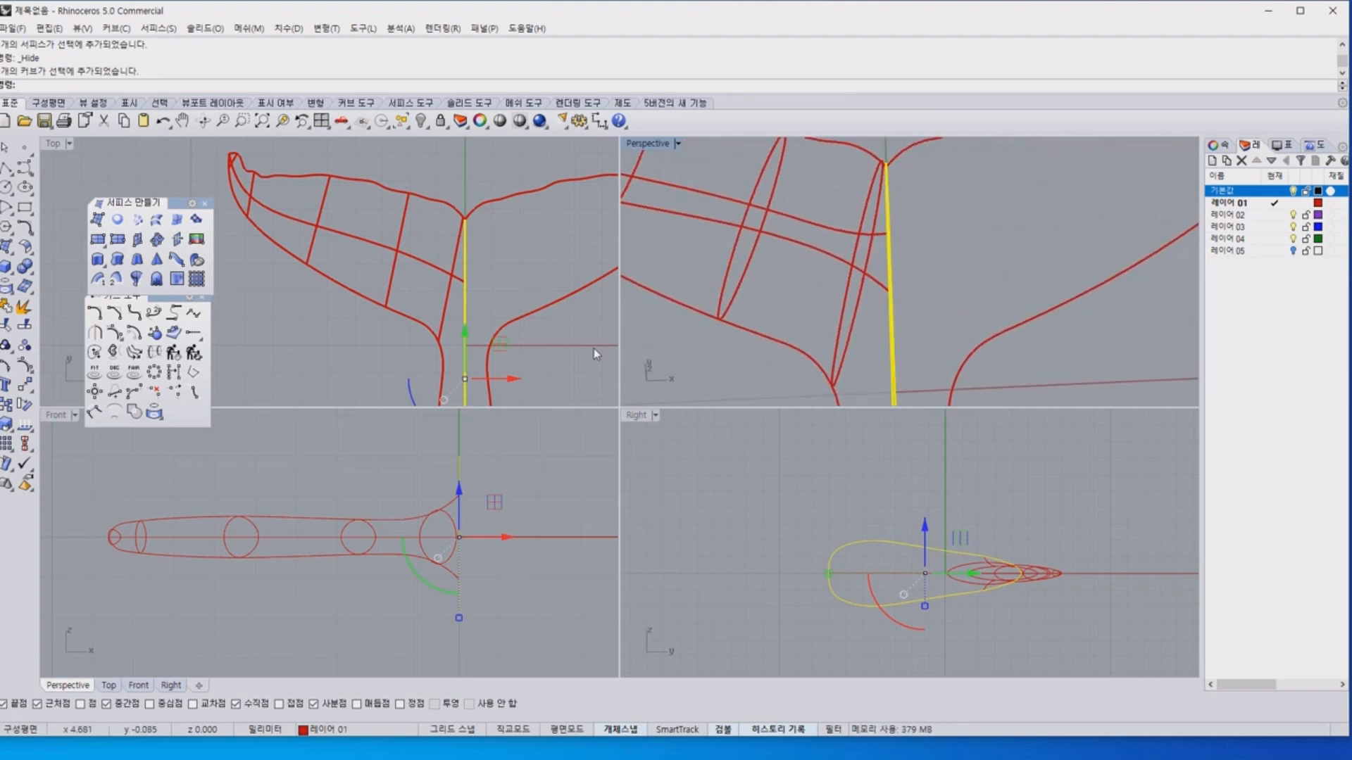
pyautogui.scroll(-3, 419, 253)
pyautogui.moveTo(452, 263); pyautogui.dragTo(436, 214, button='right')
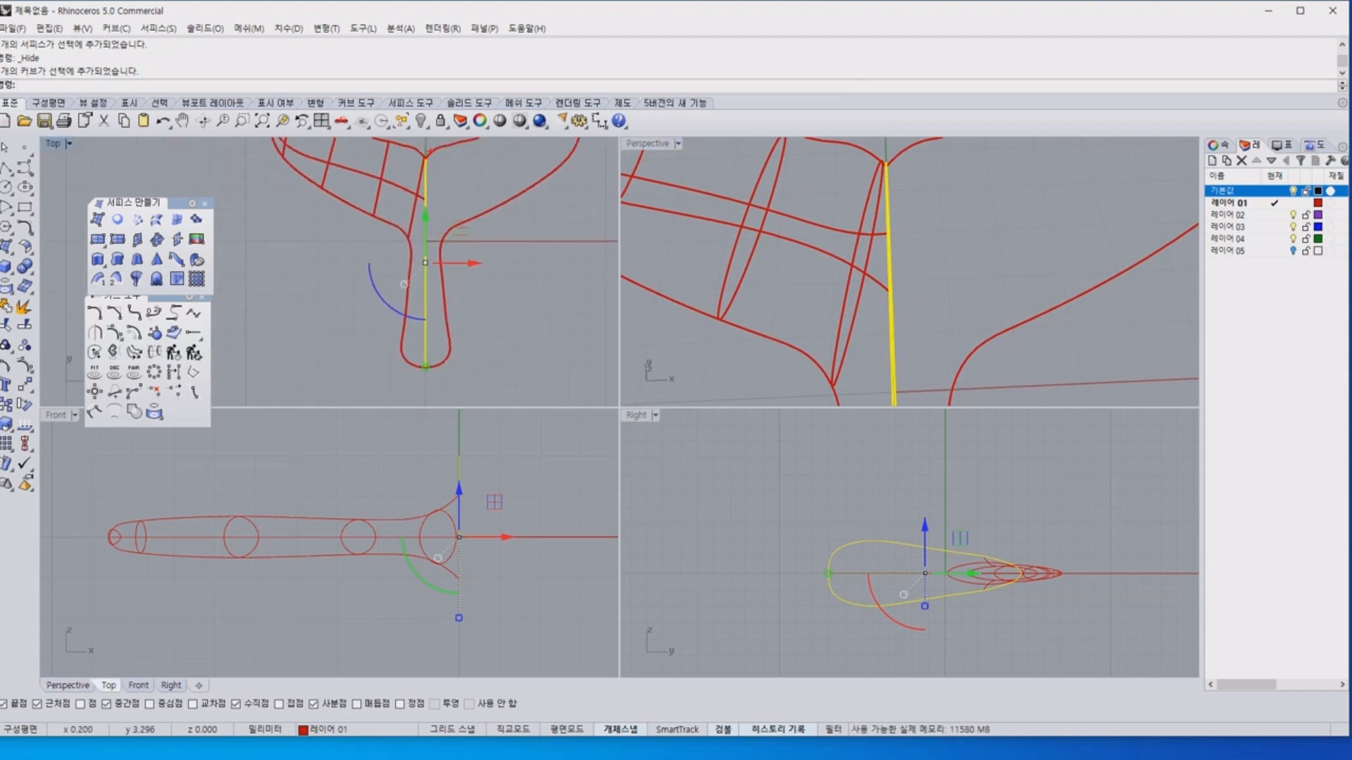
pyautogui.moveTo(423, 246); pyautogui.dragTo(402, 388)
pyautogui.press('Escape')
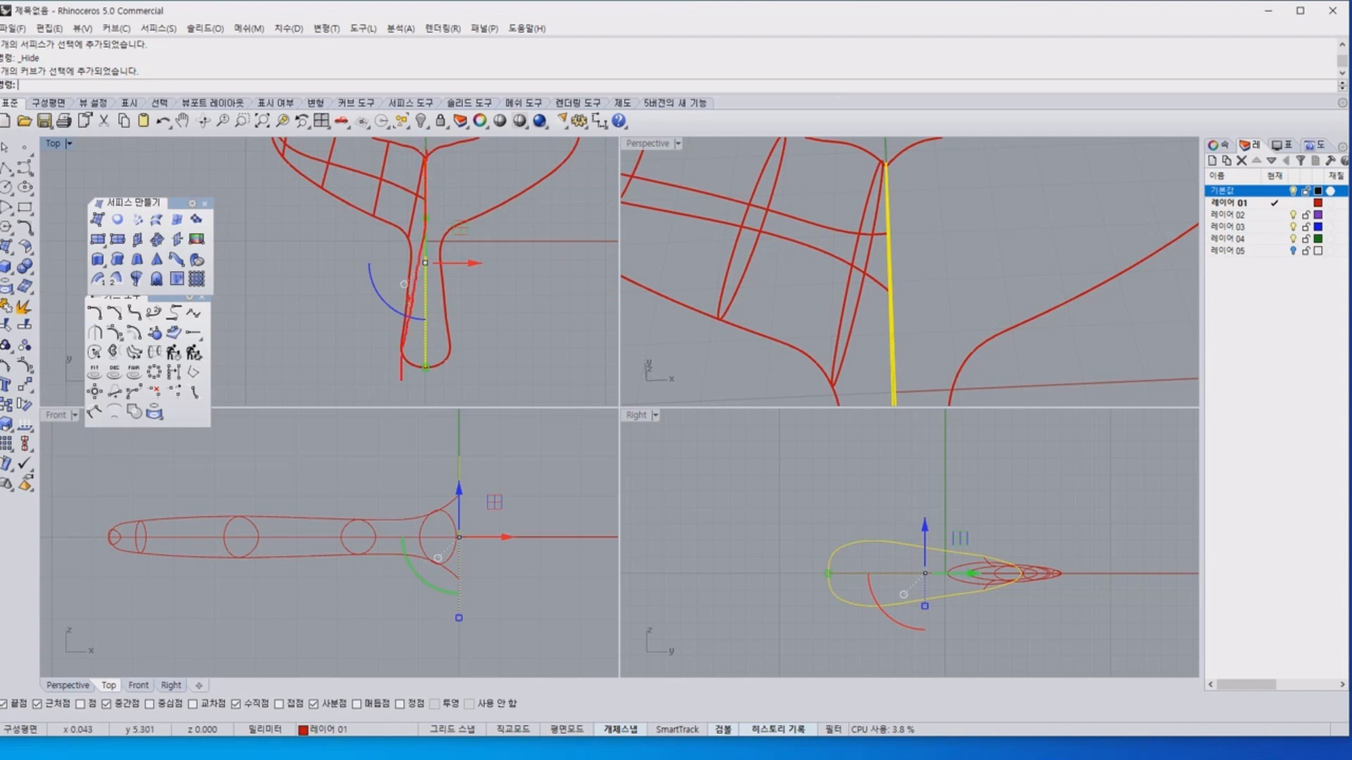
pyautogui.moveTo(426, 150); pyautogui.dragTo(413, 349)
pyautogui.press('Escape')
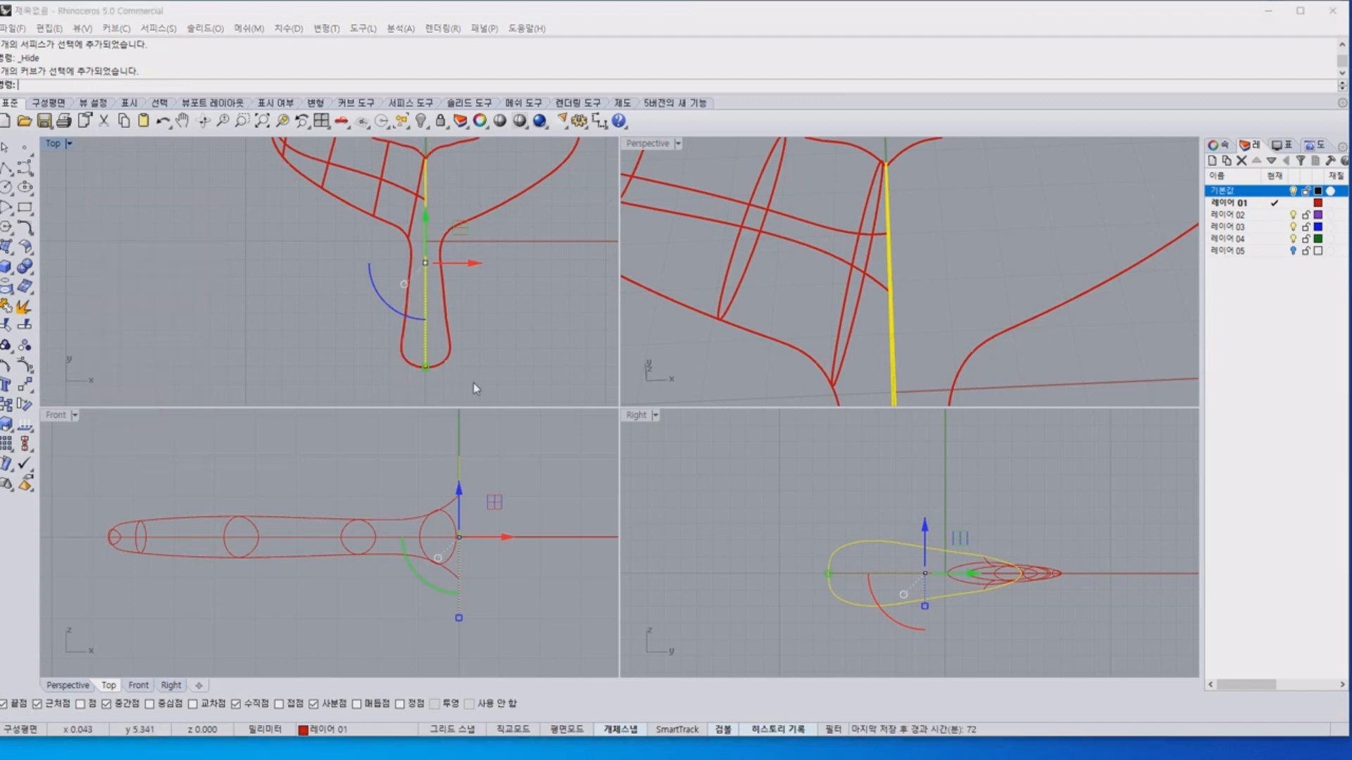
pyautogui.click(745, 352)
pyautogui.moveTo(745, 352)
pyautogui.mouseDown(button='right')
pyautogui.moveTo(946, 279)
pyautogui.moveTo(992, 241)
pyautogui.moveTo(984, 231)
pyautogui.mouseUp(button='right')
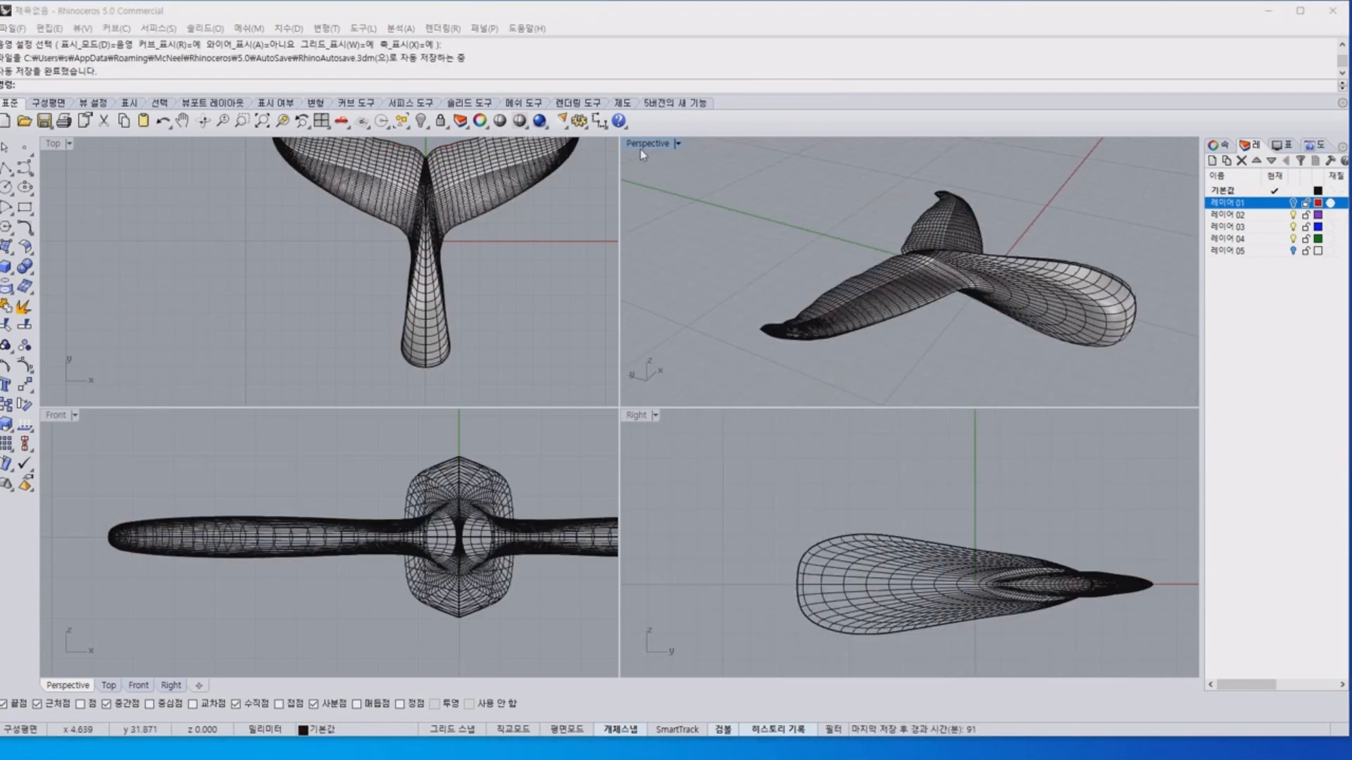
# Inspect the complete tail from several perspective angles, then hide its polysurface and show the hidden objects again.
pyautogui.keyDown('shift'); pyautogui.moveTo(693, 190); pyautogui.dragTo(1180, 188, button='right'); pyautogui.keyUp('shift')
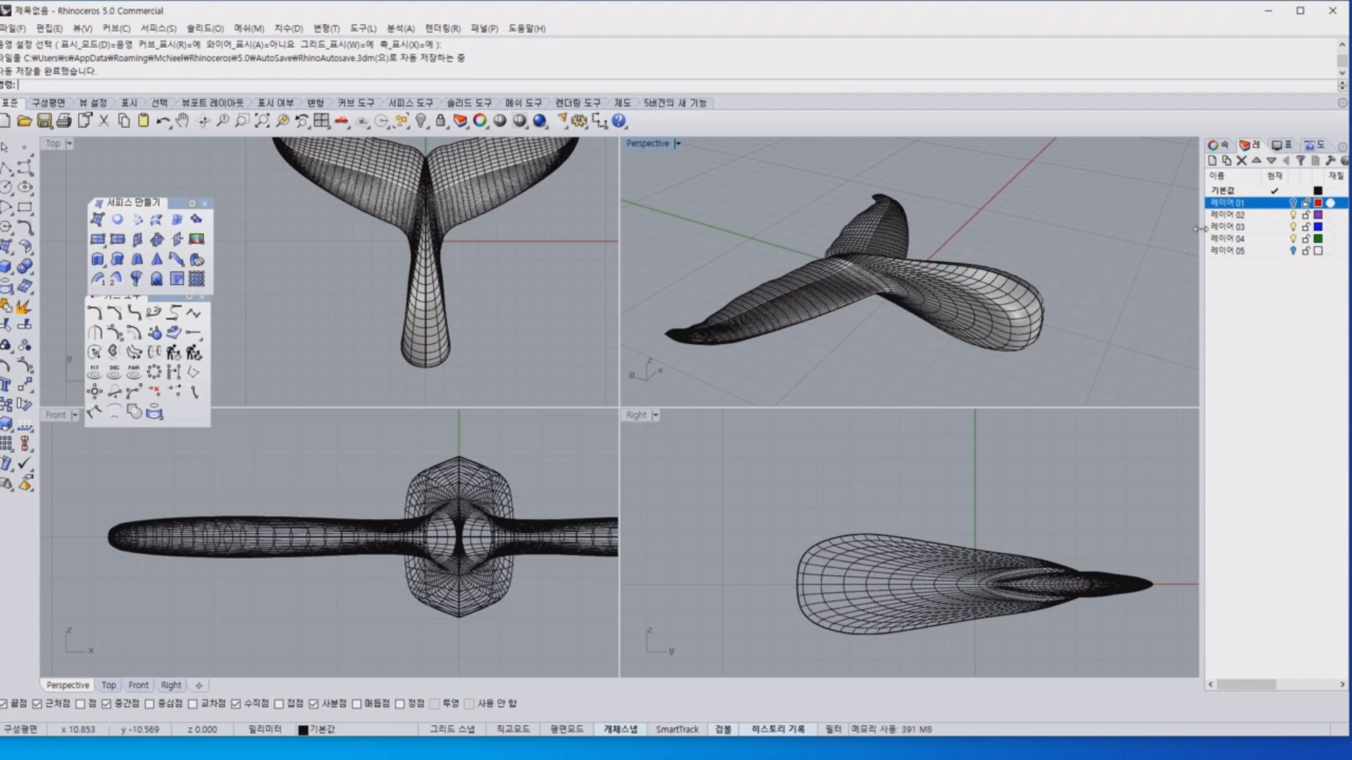
pyautogui.moveTo(1145, 234); pyautogui.dragTo(866, 277, button='right')
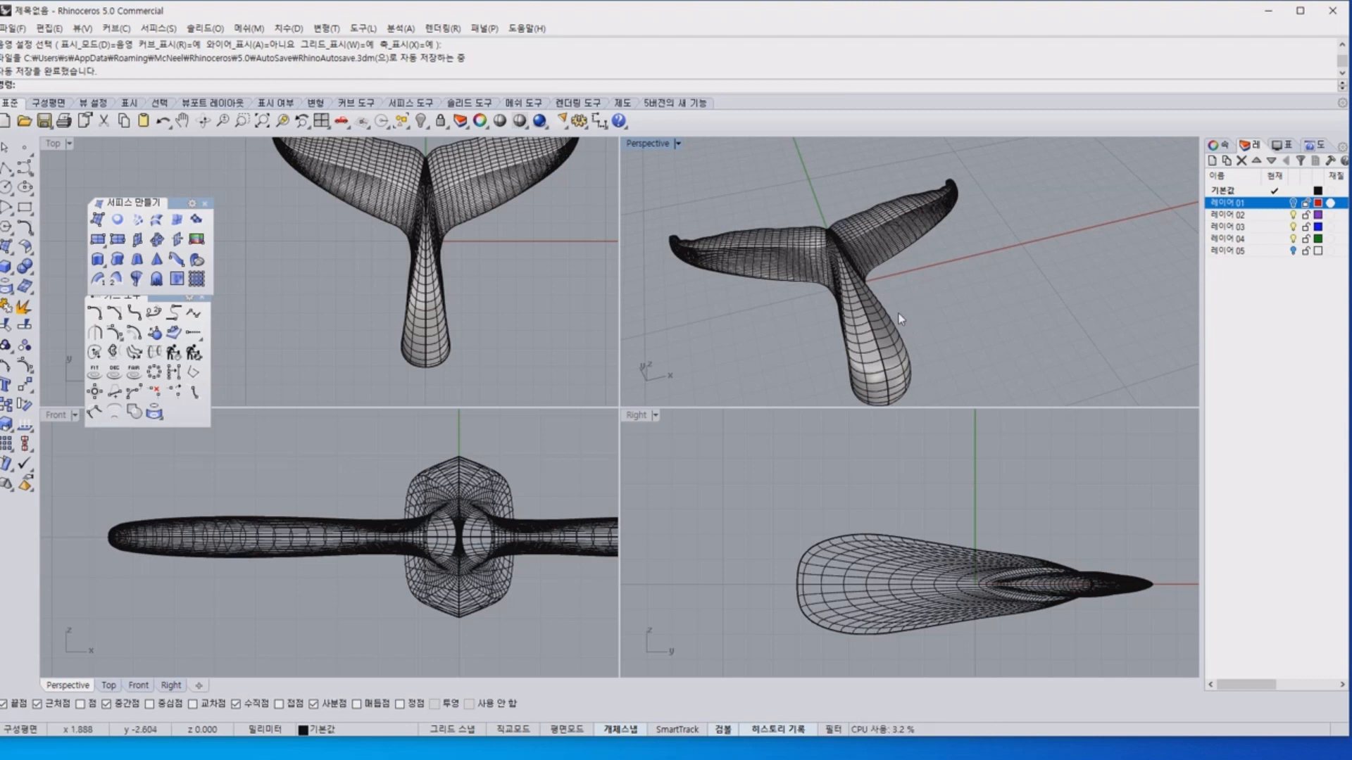
pyautogui.click(769, 276)
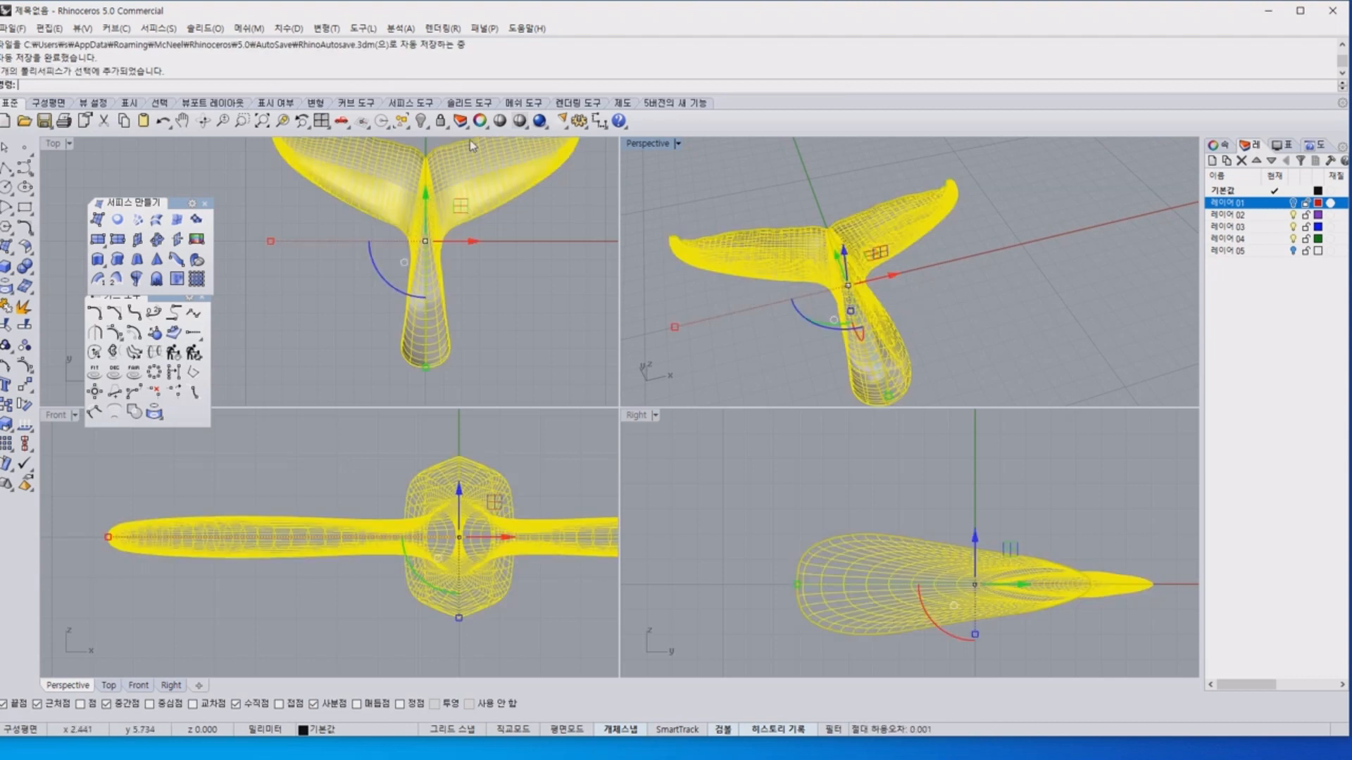
pyautogui.click(422, 122)
pyautogui.rightClick(423, 122)
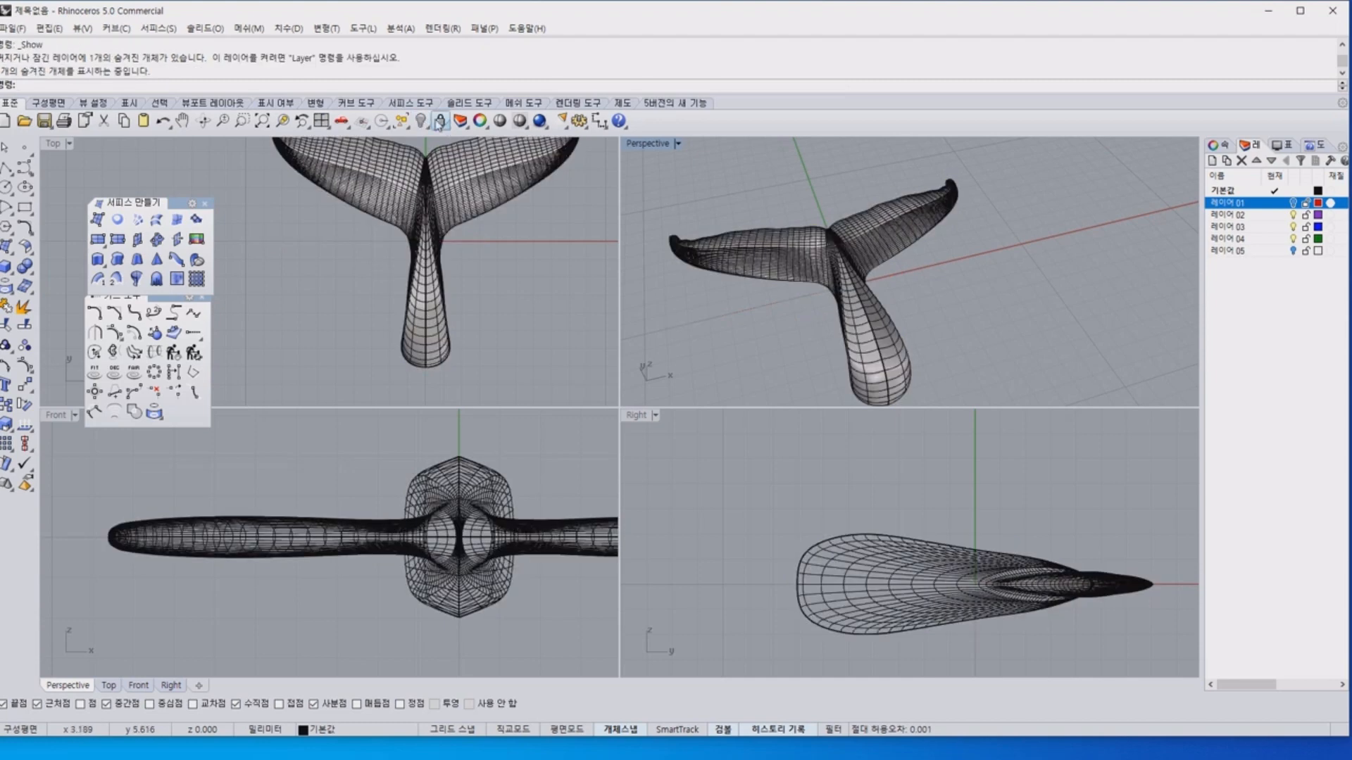
# Hide the complete tail polysurface and turn on layer 레이어 01 so that its curves are shown.
pyautogui.click(422, 122)
pyautogui.click(715, 237)
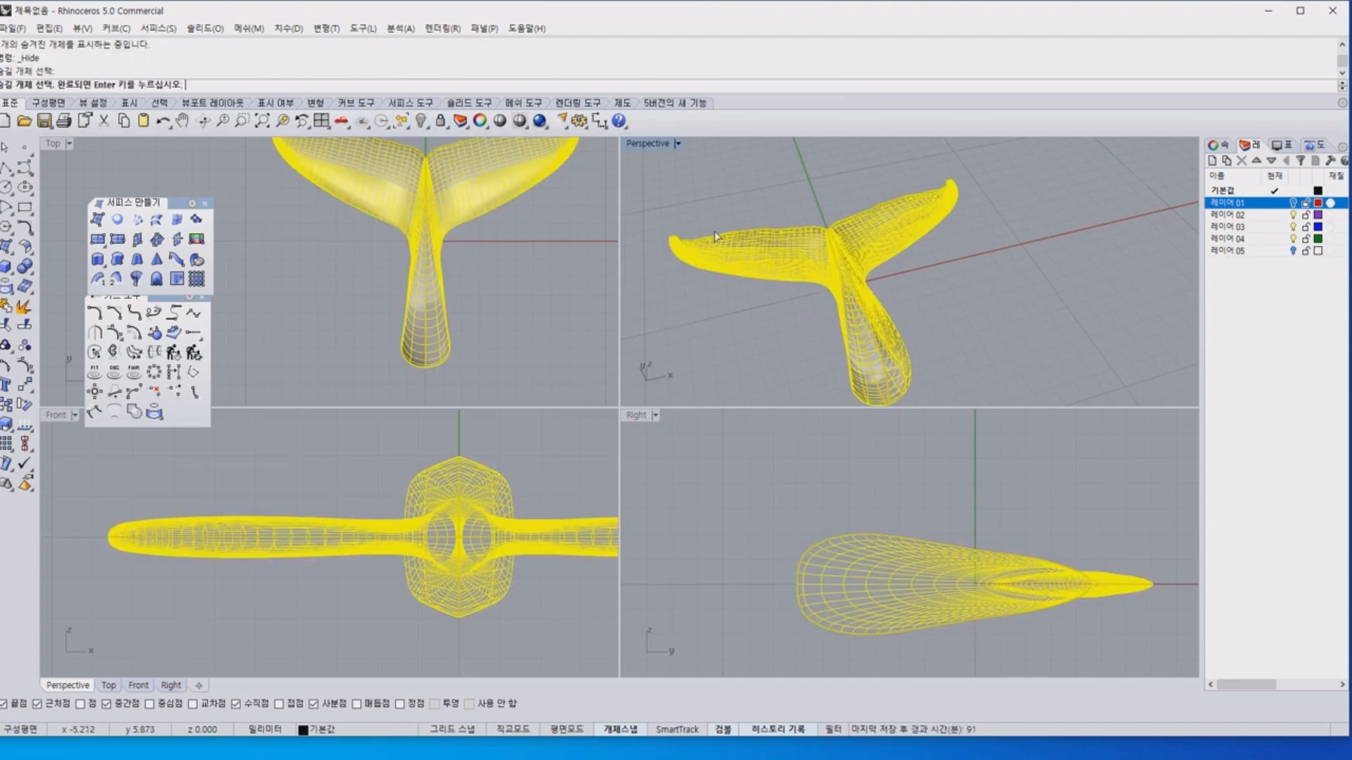
pyautogui.click(421, 121)
pyautogui.click(761, 265)
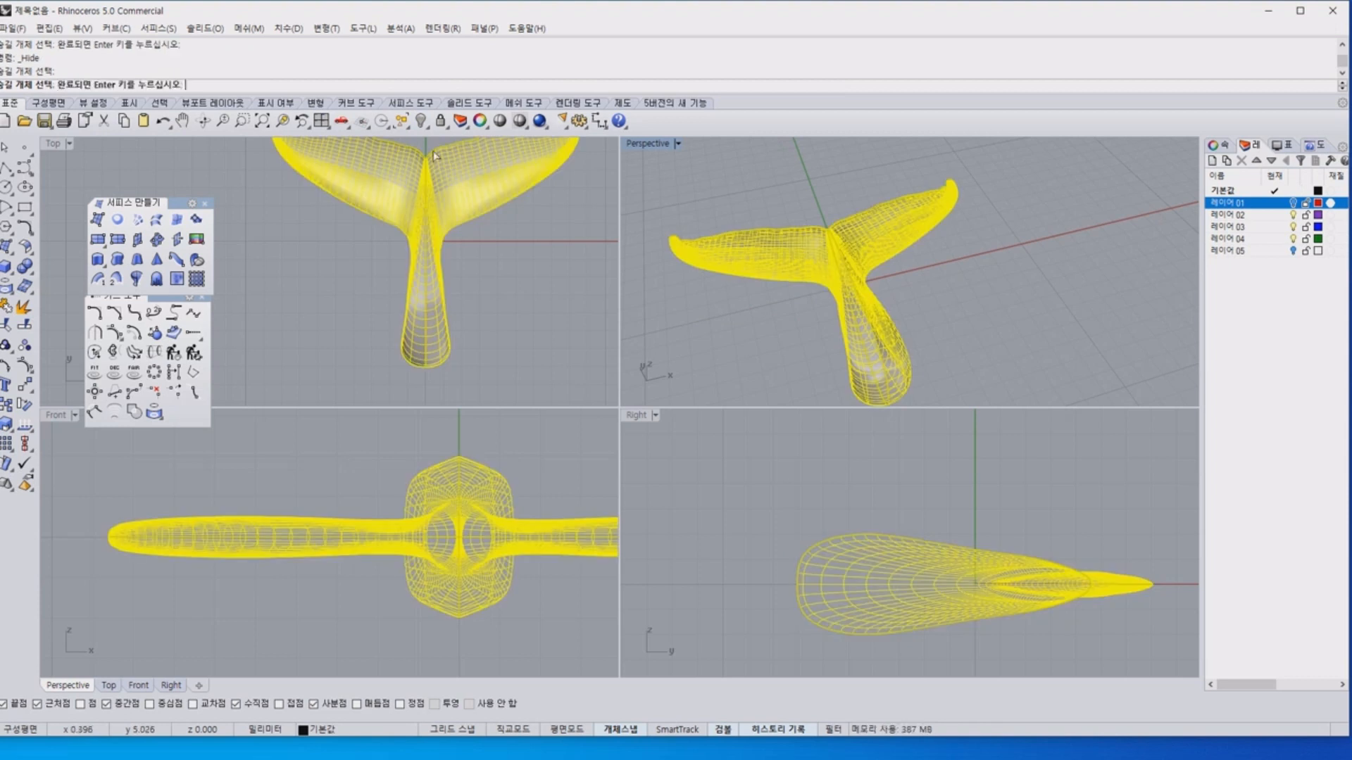
pyautogui.press('Return')
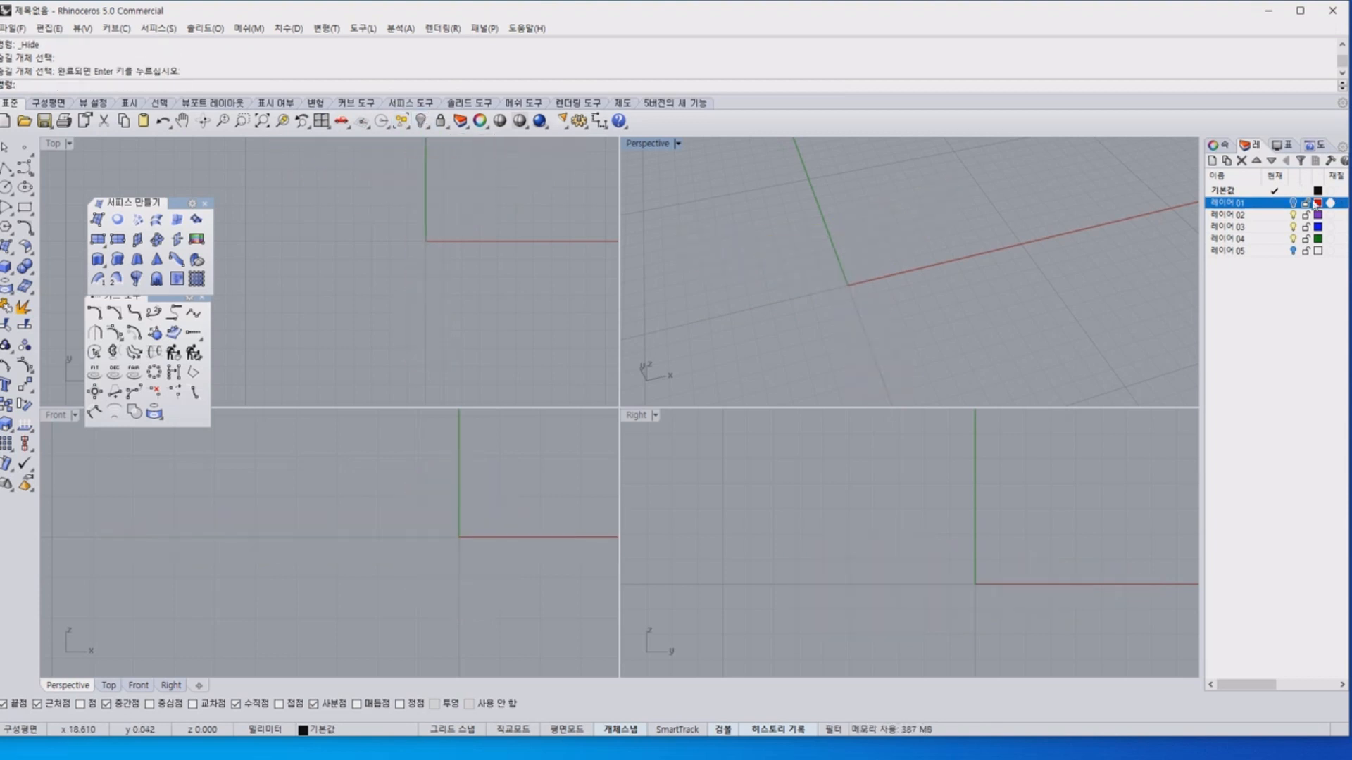
pyautogui.click(1292, 203)
# Create a cross-section curve across the middle of the left fluke, picking both outline curves before the upper and lower profile curves.
pyautogui.moveTo(957, 297); pyautogui.dragTo(923, 289, button='right')
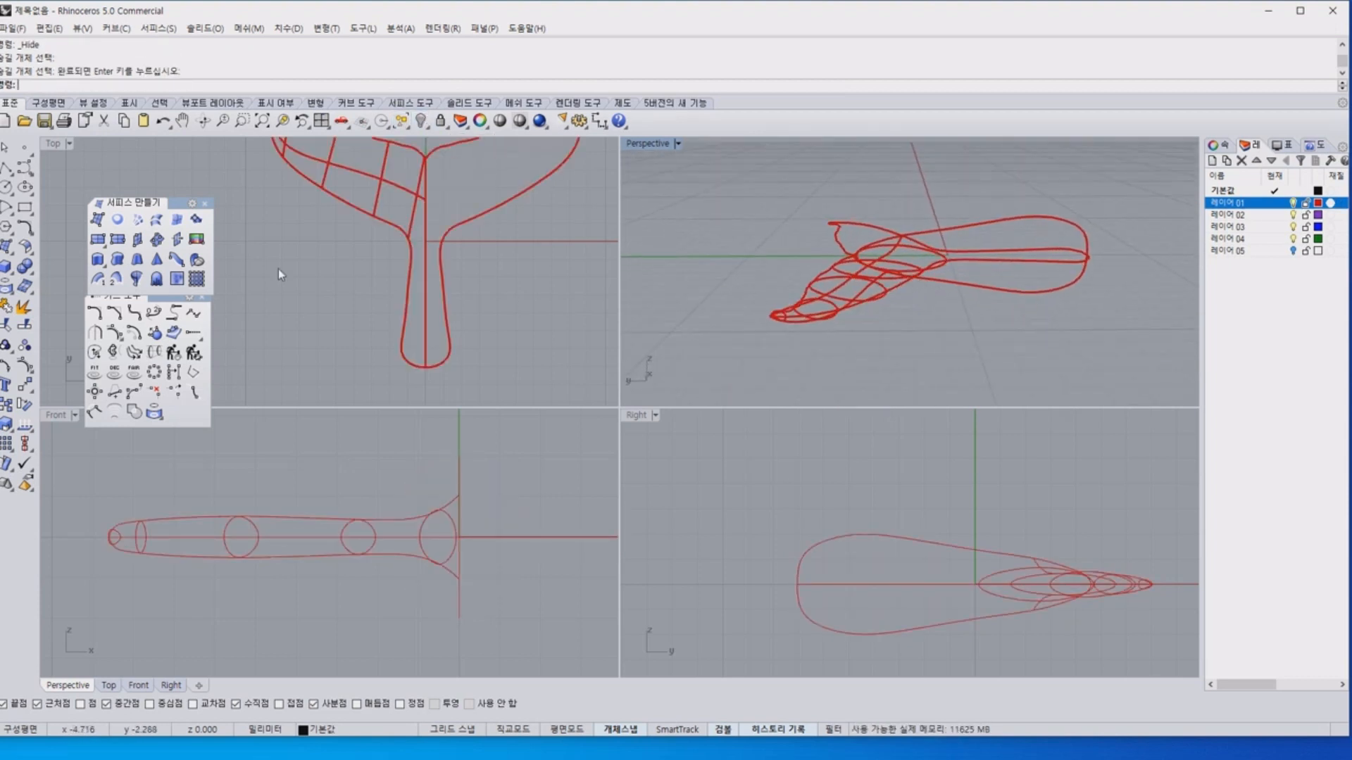
pyautogui.click(155, 353)
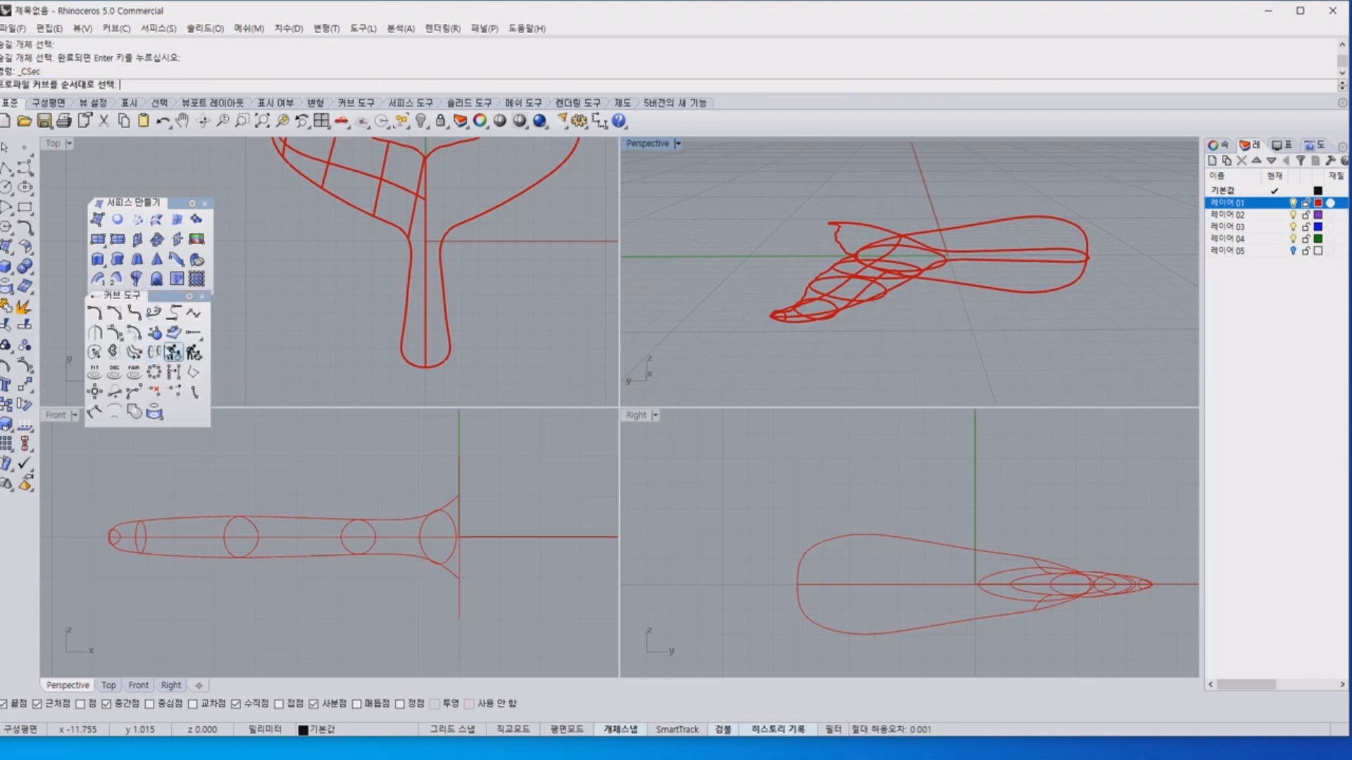
pyautogui.moveTo(721, 311); pyautogui.dragTo(790, 333, button='right')
pyautogui.scroll(4, 918, 313)
pyautogui.moveTo(920, 317); pyautogui.dragTo(913, 302, button='right')
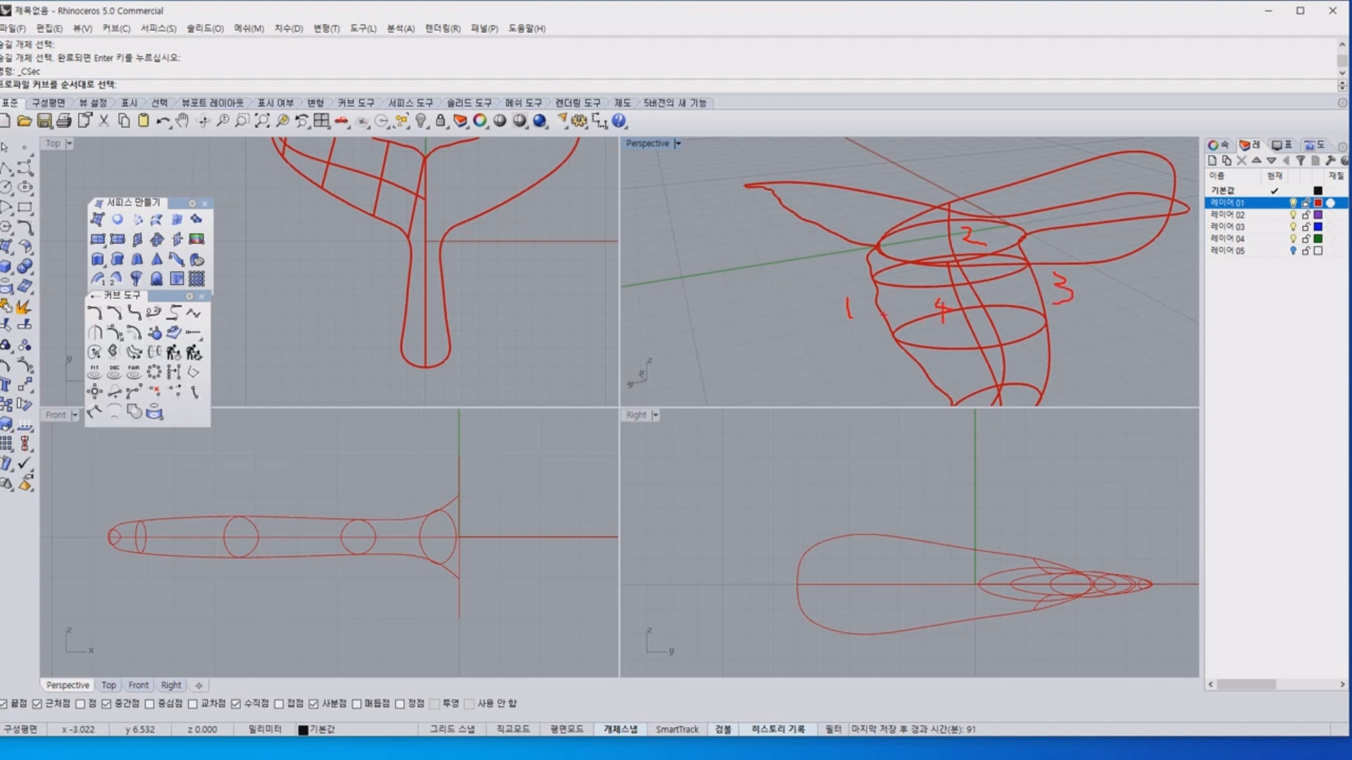
pyautogui.click(888, 318)
pyautogui.click(1047, 299)
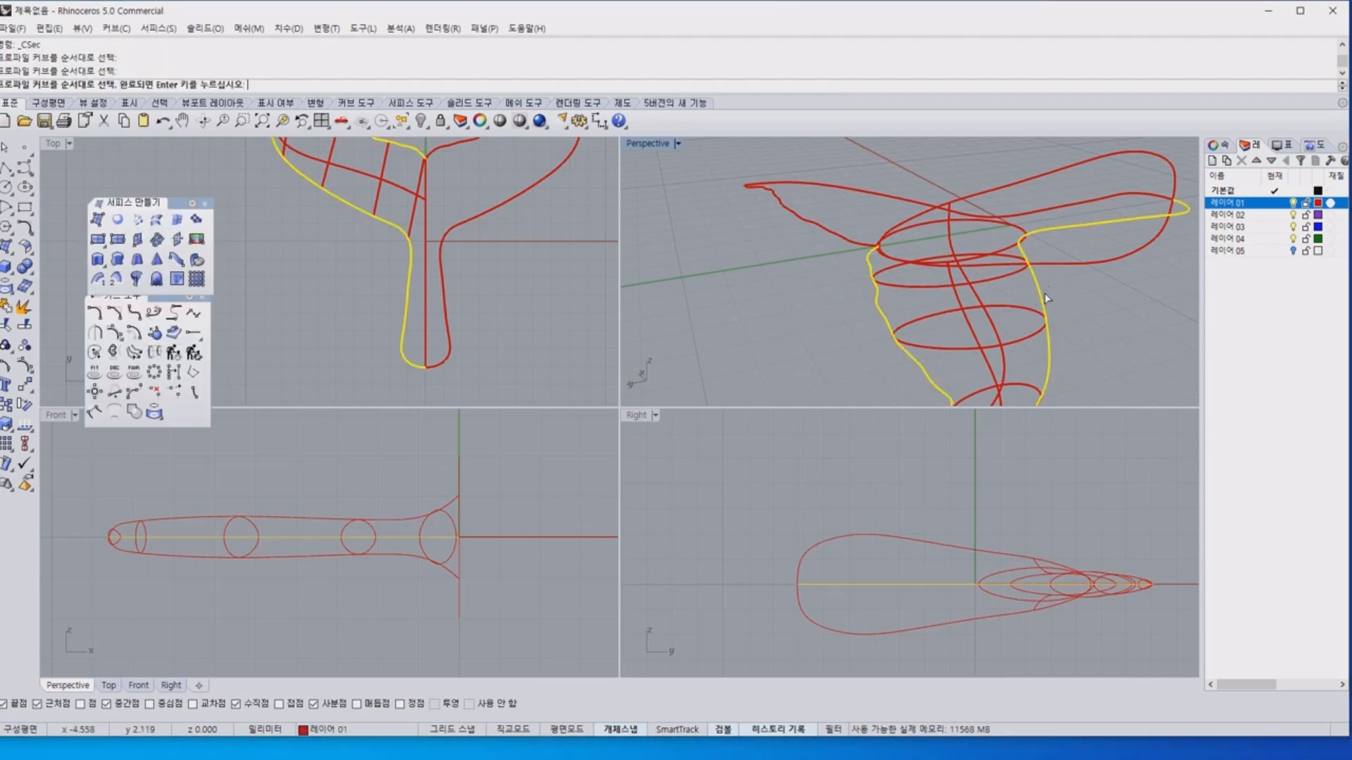
pyautogui.click(955, 243)
pyautogui.click(956, 308)
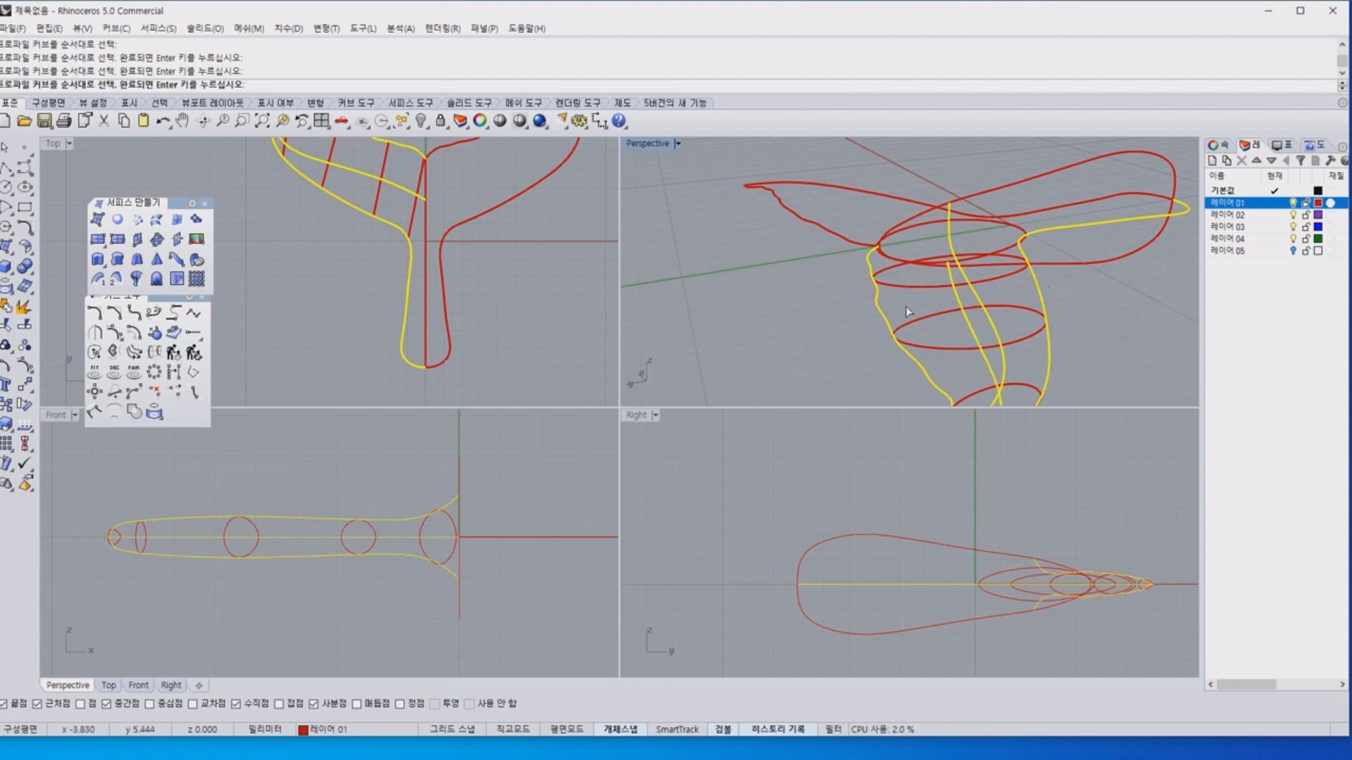
pyautogui.rightClick(378, 241)
pyautogui.moveTo(358, 250); pyautogui.dragTo(358, 313, button='right')
pyautogui.click(354, 161)
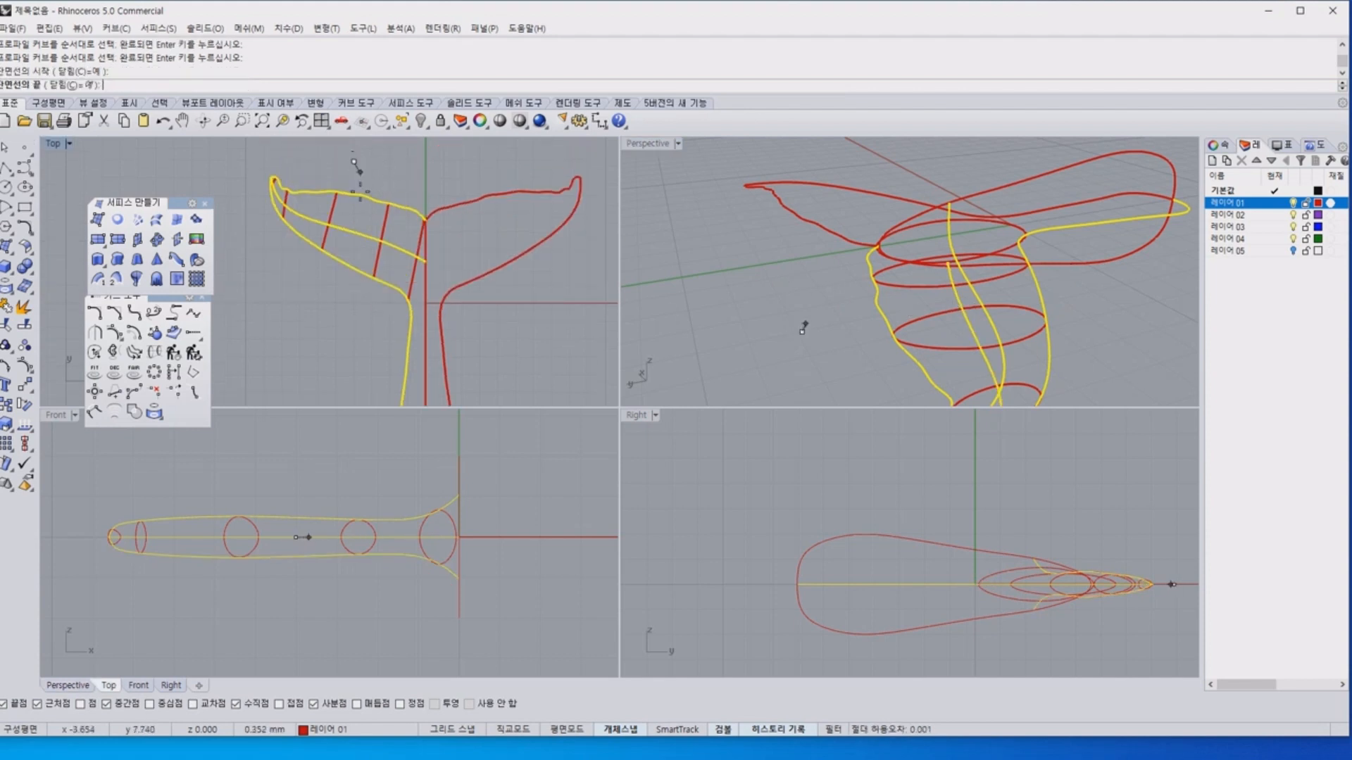
pyautogui.click(352, 316)
pyautogui.moveTo(1047, 352); pyautogui.dragTo(875, 331, button='right')
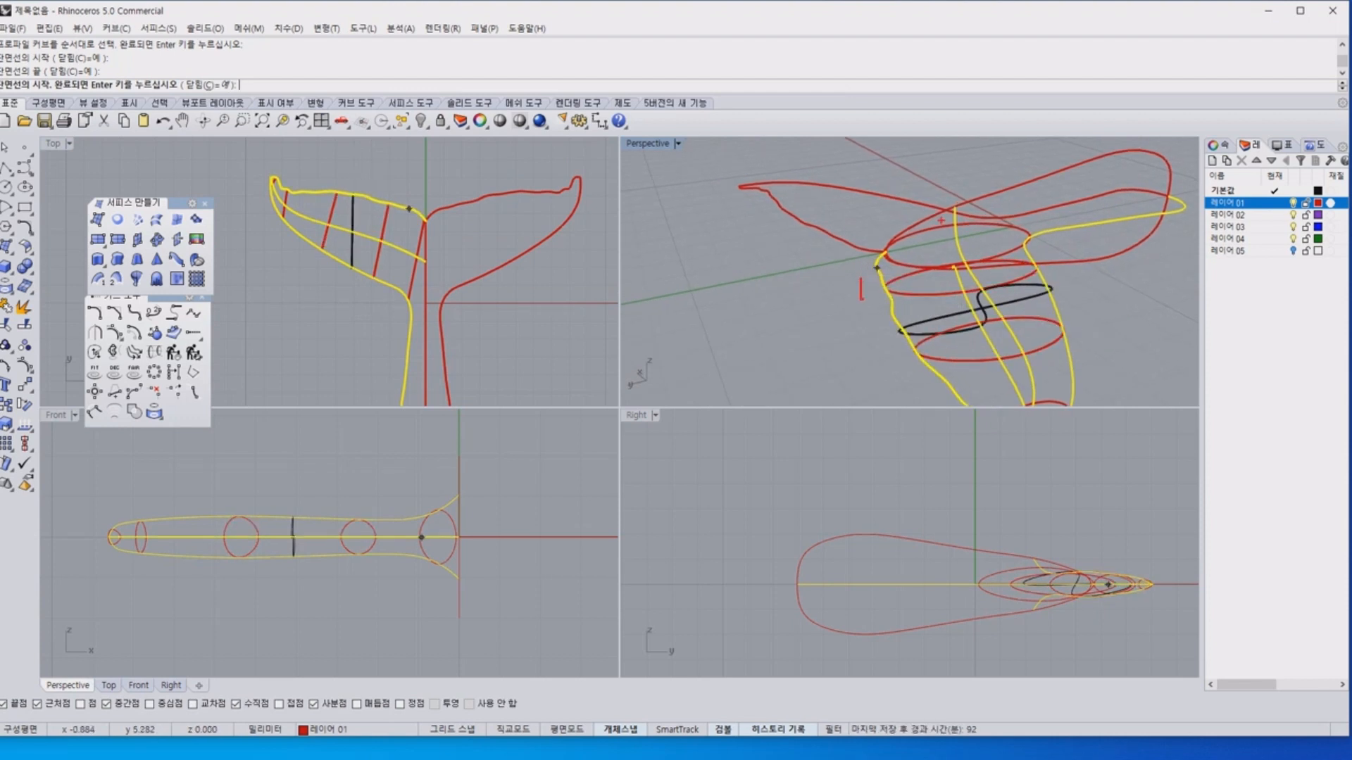
pyautogui.moveTo(888, 255); pyautogui.dragTo(1020, 231)
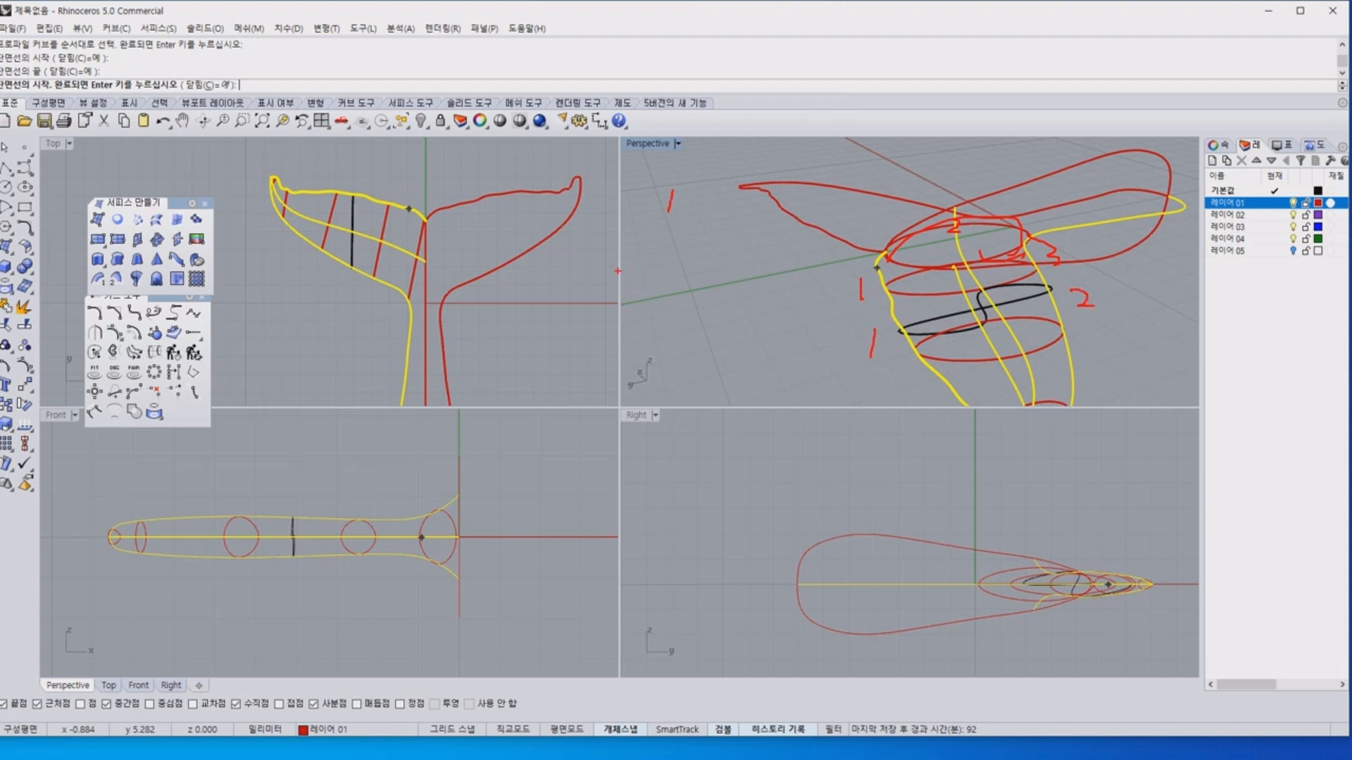
pyautogui.moveTo(576, 281); pyautogui.dragTo(610, 309)
pyautogui.moveTo(720, 278); pyautogui.dragTo(724, 321)
pyautogui.moveTo(653, 354)
pyautogui.mouseDown()
pyautogui.moveTo(715, 381)
pyautogui.moveTo(658, 424)
pyautogui.mouseUp()
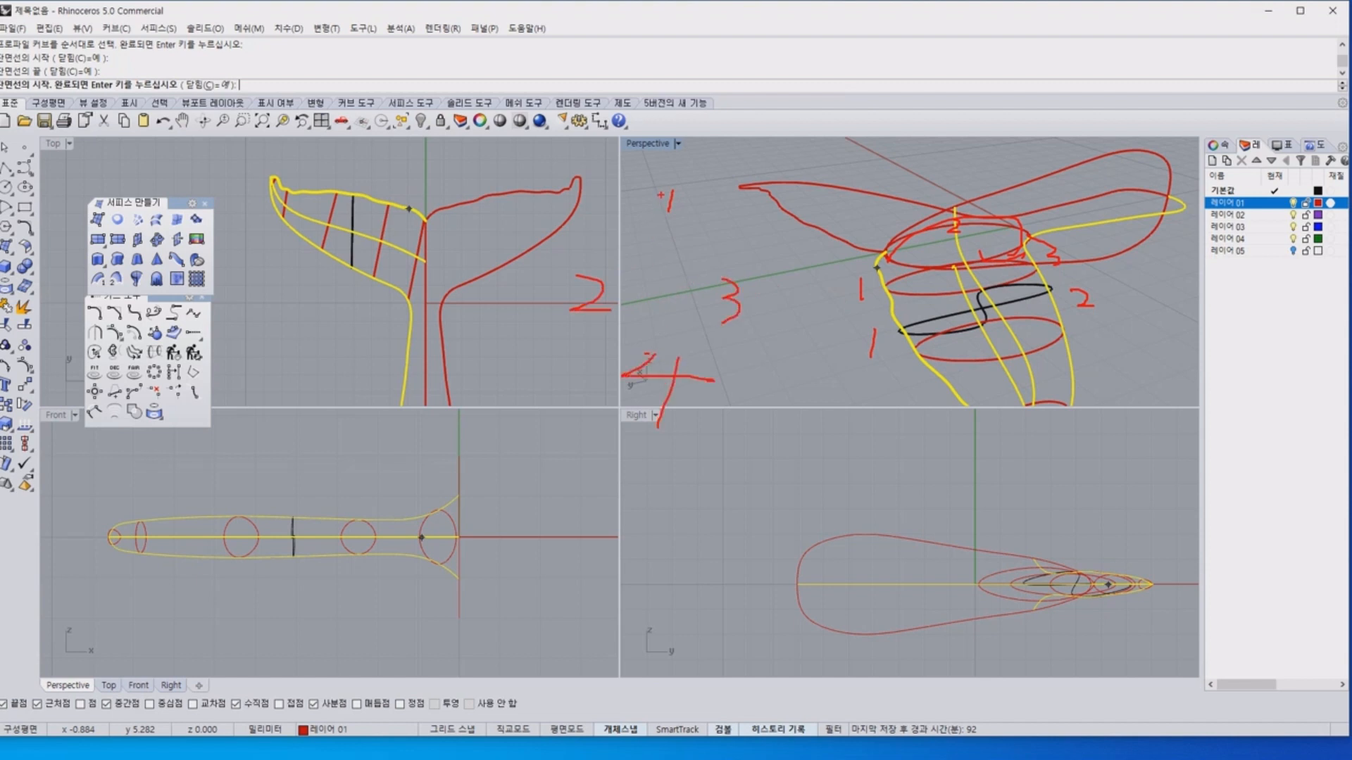
pyautogui.moveTo(672, 190)
pyautogui.mouseDown()
pyautogui.moveTo(588, 266)
pyautogui.moveTo(736, 335)
pyautogui.moveTo(665, 383)
pyautogui.moveTo(670, 192)
pyautogui.mouseUp()
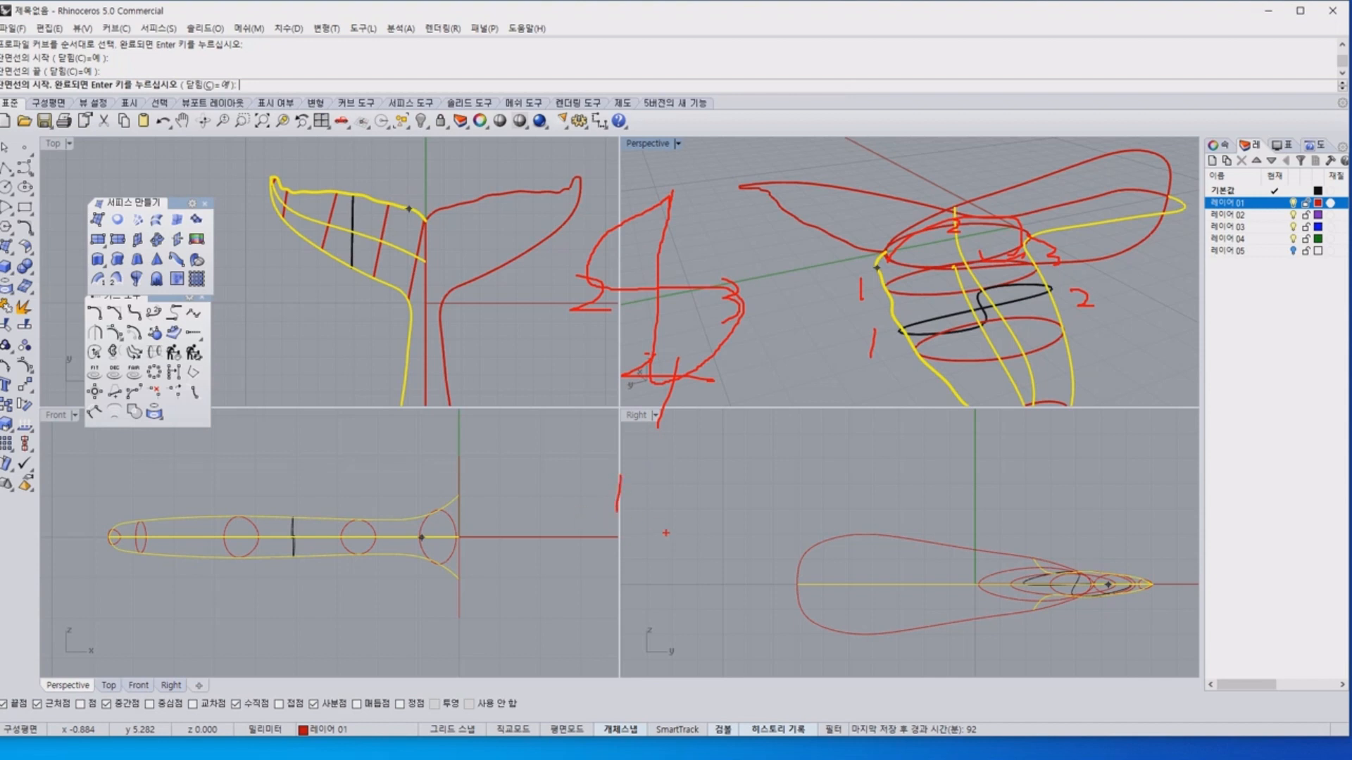
pyautogui.moveTo(647, 550); pyautogui.dragTo(700, 579)
pyautogui.moveTo(542, 623)
pyautogui.mouseDown()
pyautogui.moveTo(563, 632)
pyautogui.moveTo(526, 638)
pyautogui.mouseUp()
pyautogui.moveTo(518, 551); pyautogui.dragTo(519, 568)
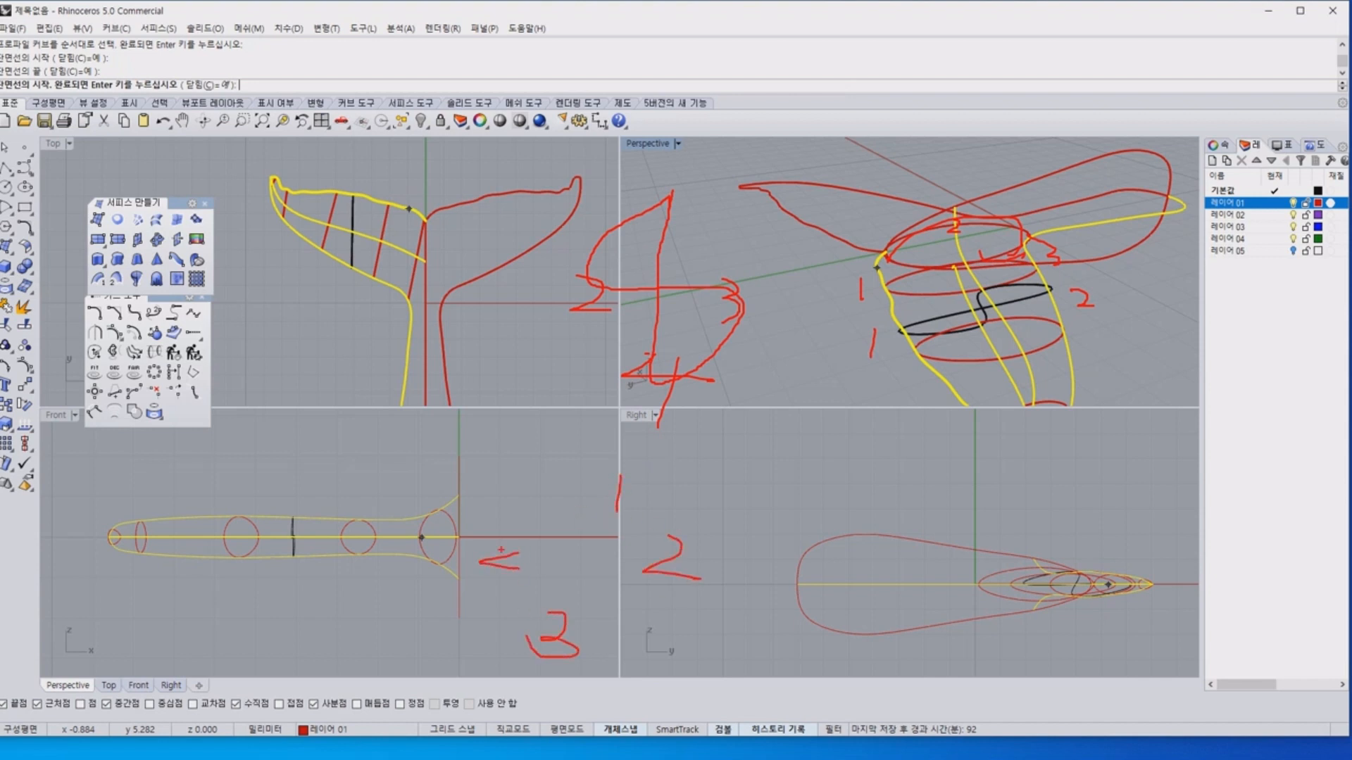
pyautogui.moveTo(611, 491)
pyautogui.mouseDown()
pyautogui.moveTo(660, 510)
pyautogui.moveTo(618, 632)
pyautogui.moveTo(493, 584)
pyautogui.moveTo(533, 509)
pyautogui.moveTo(614, 491)
pyautogui.mouseUp()
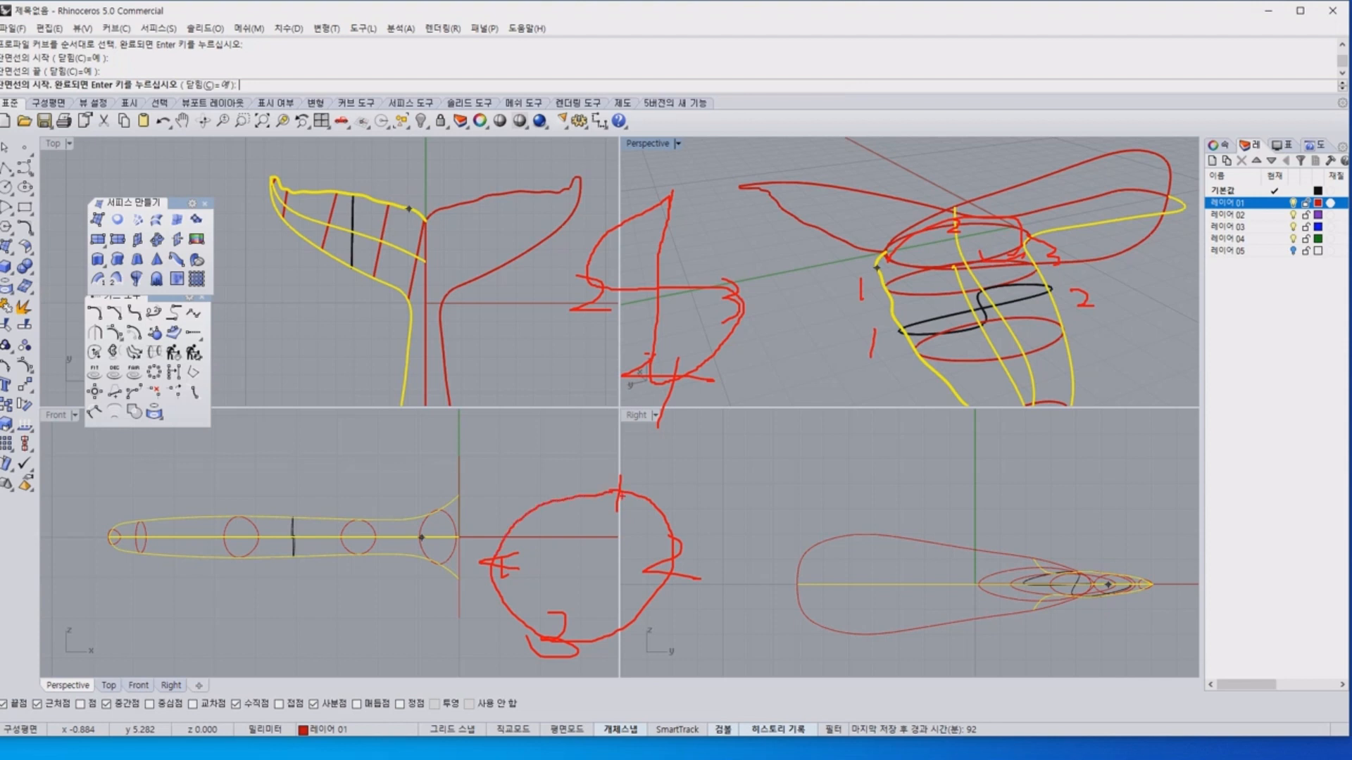
# End the cross-section command and delete the twisted section curve from the left fluke.
pyautogui.press('Escape')
pyautogui.press('Escape')
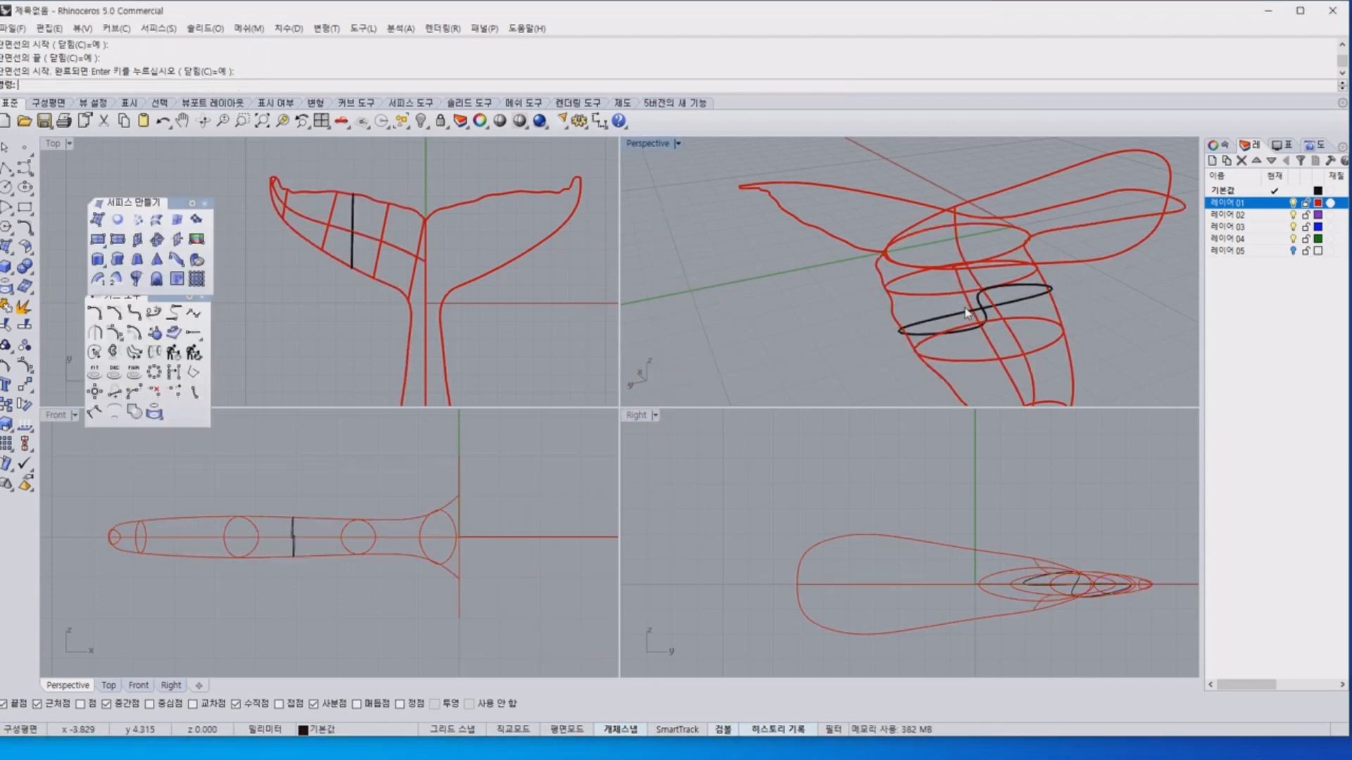
pyautogui.click(962, 313)
pyautogui.press('Delete')
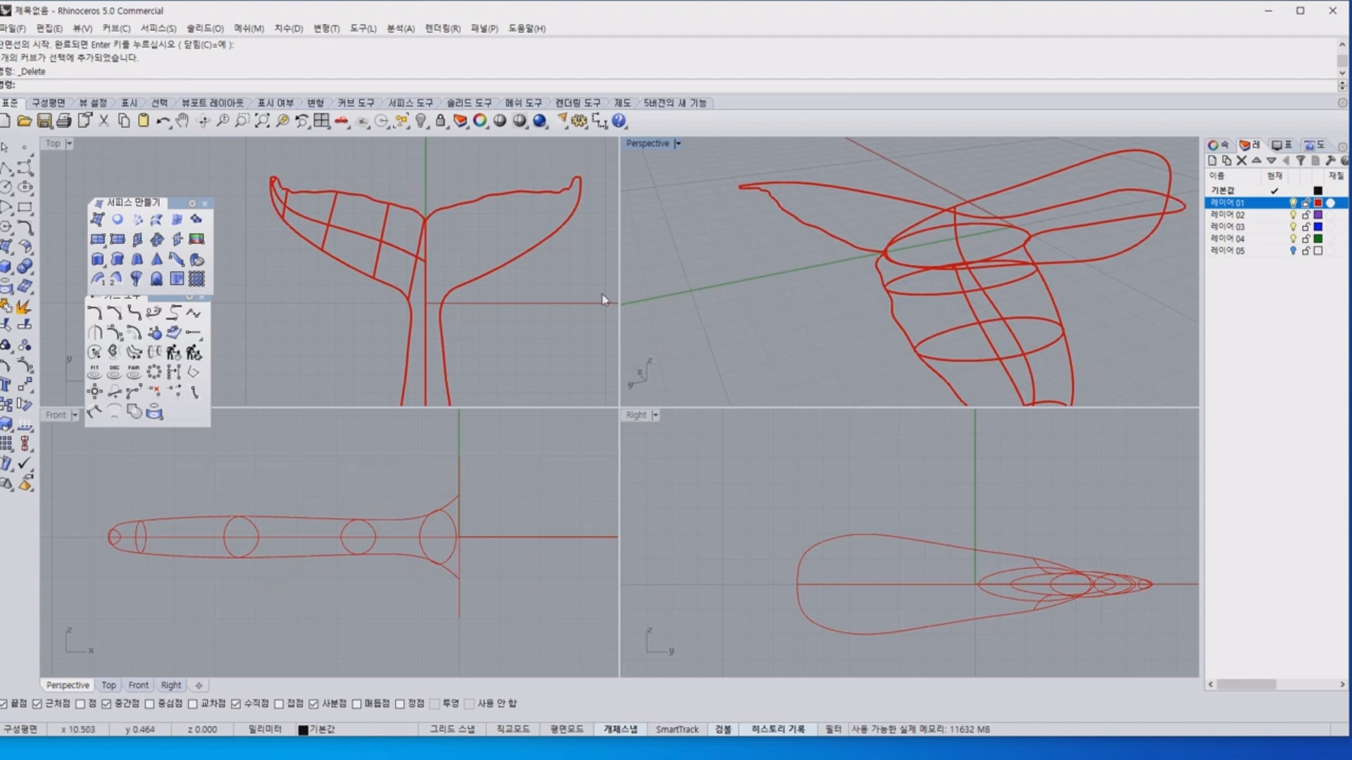
# Build a network surface from the left-half curves with edge tolerance 0.001, interior tolerance 0.01 and position matching on edge C.
pyautogui.scroll(-4, 481, 331)
pyautogui.moveTo(482, 331); pyautogui.dragTo(501, 257, button='right')
pyautogui.click(197, 278)
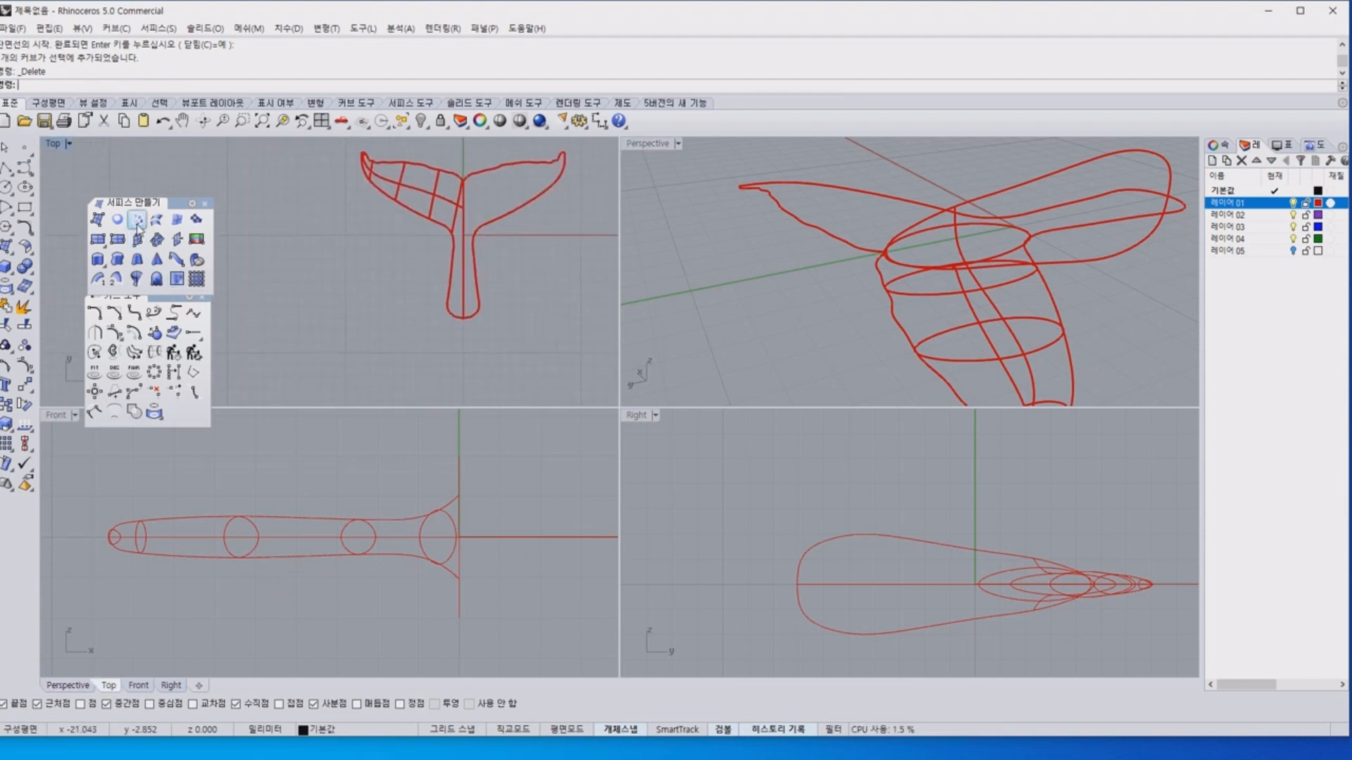
pyautogui.moveTo(359, 223); pyautogui.dragTo(354, 262, button='right')
pyautogui.moveTo(326, 166); pyautogui.dragTo(461, 399)
pyautogui.press('Return')
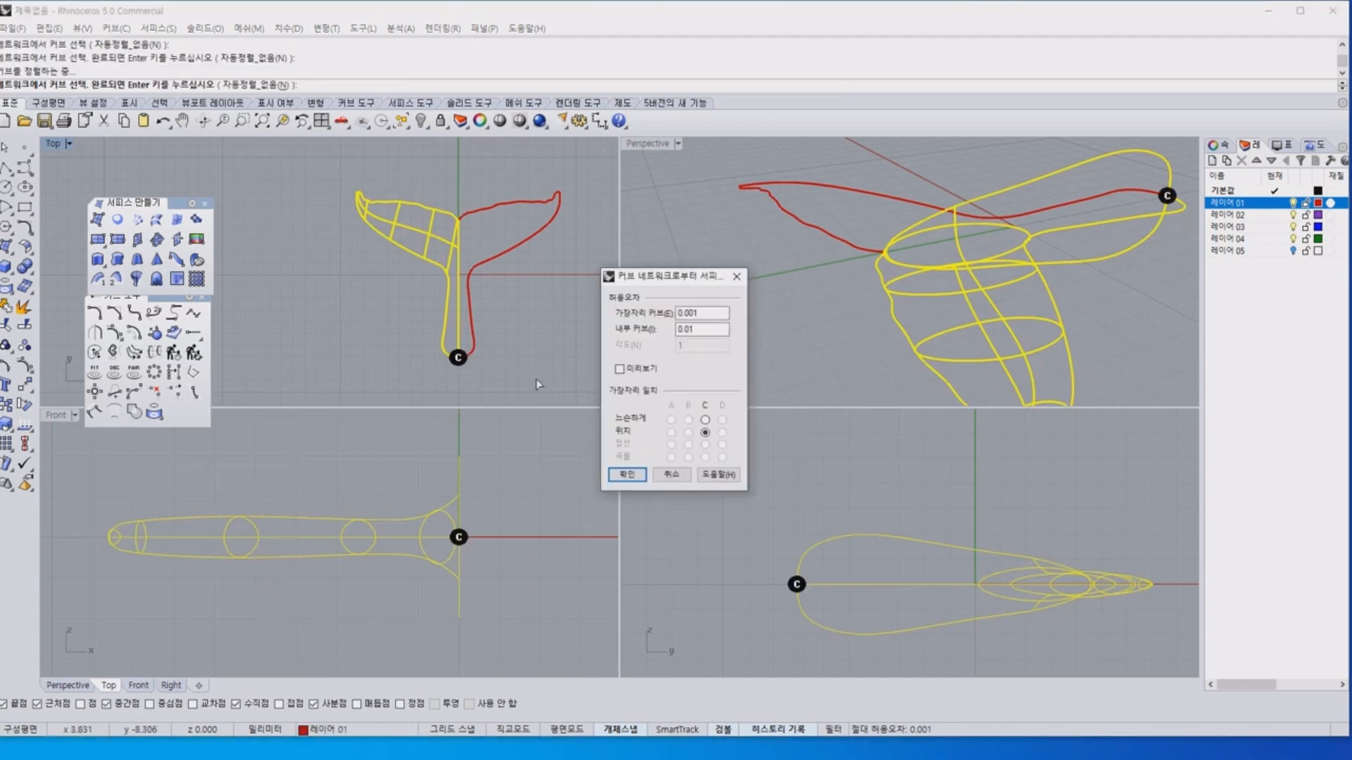
pyautogui.click(628, 479)
# Delete the network surface of the left half, leaving its curves in place.
pyautogui.scroll(10, 302, 209)
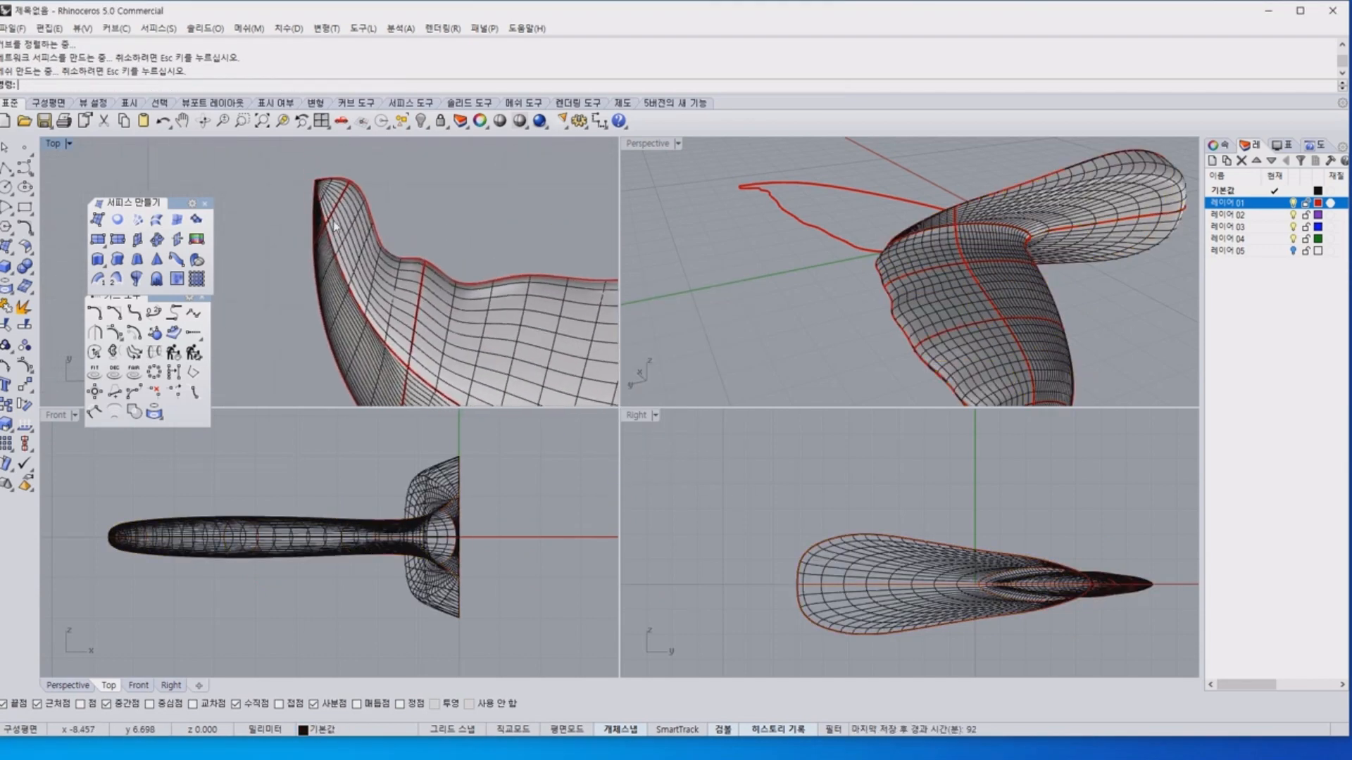
pyautogui.click(386, 304)
pyautogui.press('Delete')
# Select the outline and profile curves one after another to examine how they meet at the left fluke's tip.
pyautogui.scroll(10, 327, 211)
pyautogui.moveTo(309, 168); pyautogui.dragTo(323, 187, button='right')
pyautogui.click(332, 172)
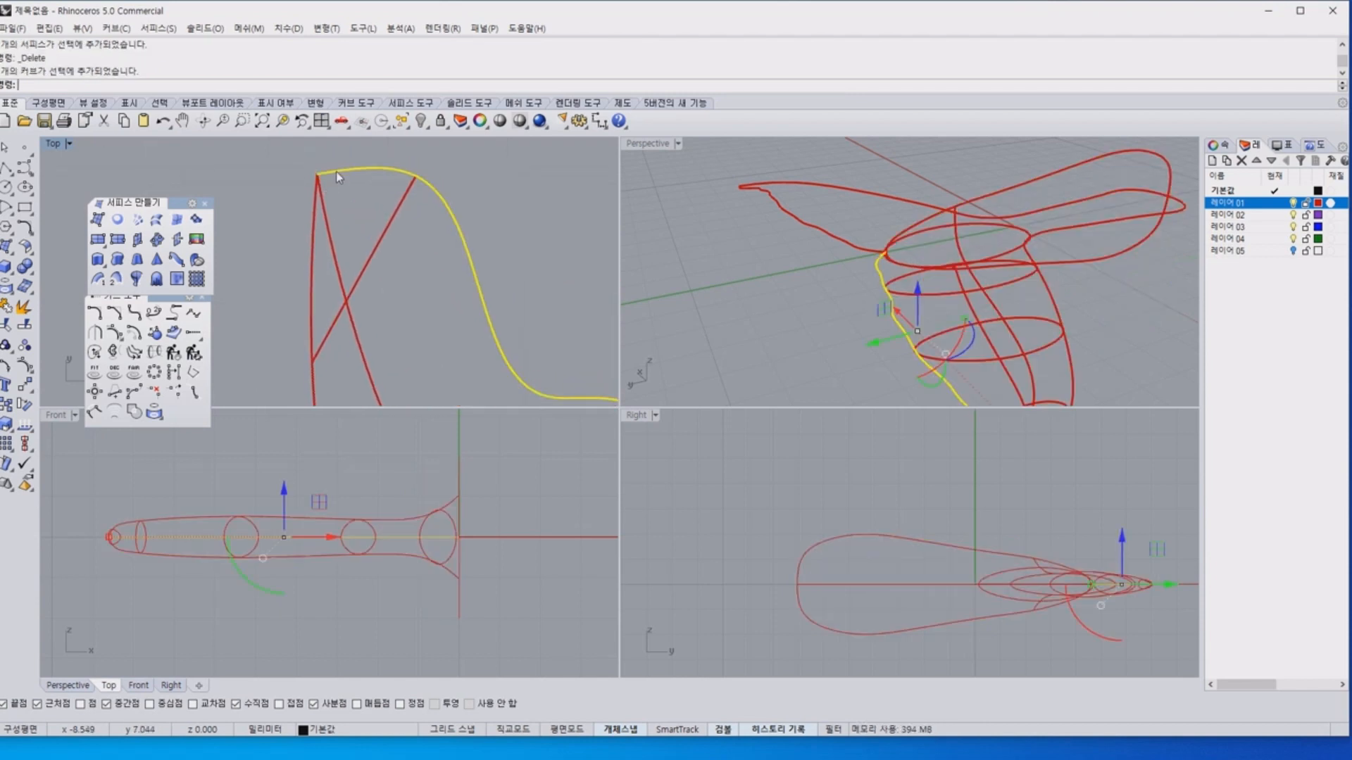
pyautogui.click(310, 216)
pyautogui.click(340, 171)
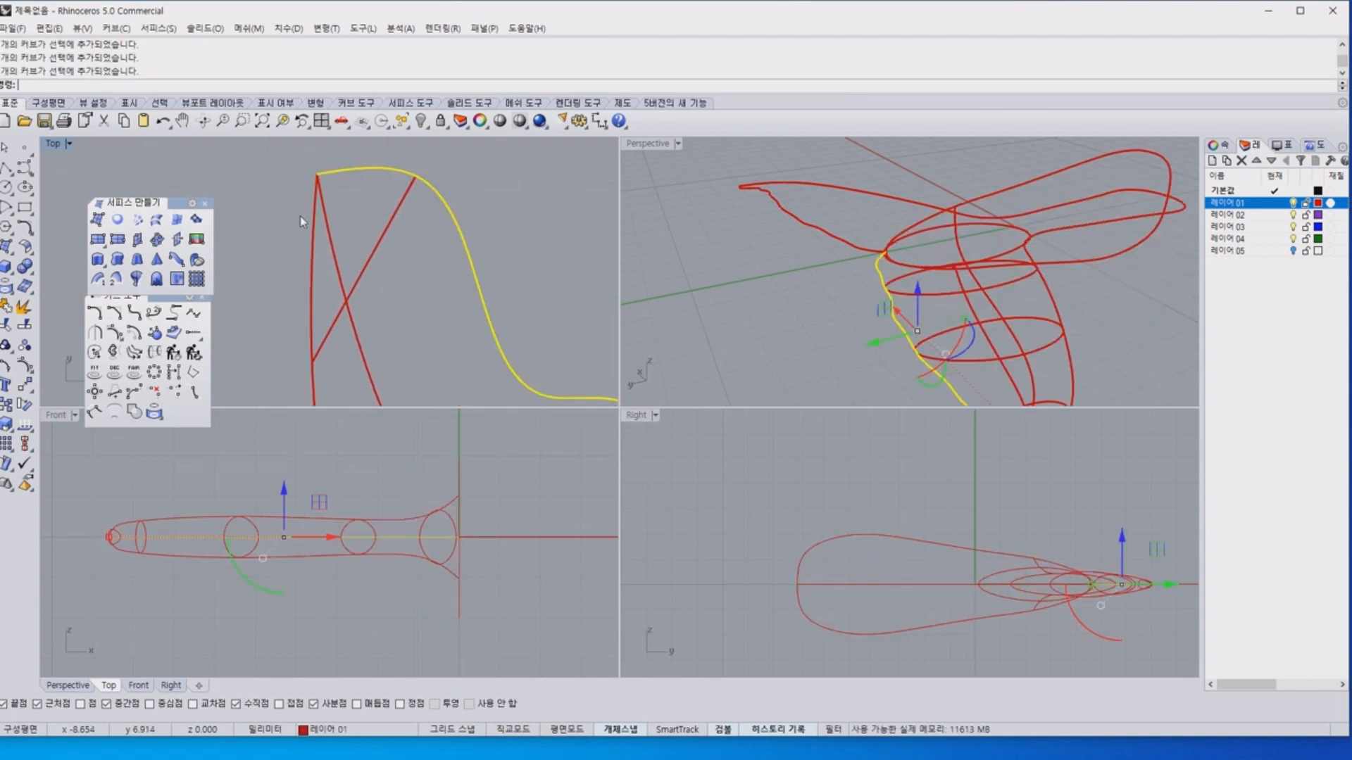
pyautogui.click(311, 221)
pyautogui.click(348, 171)
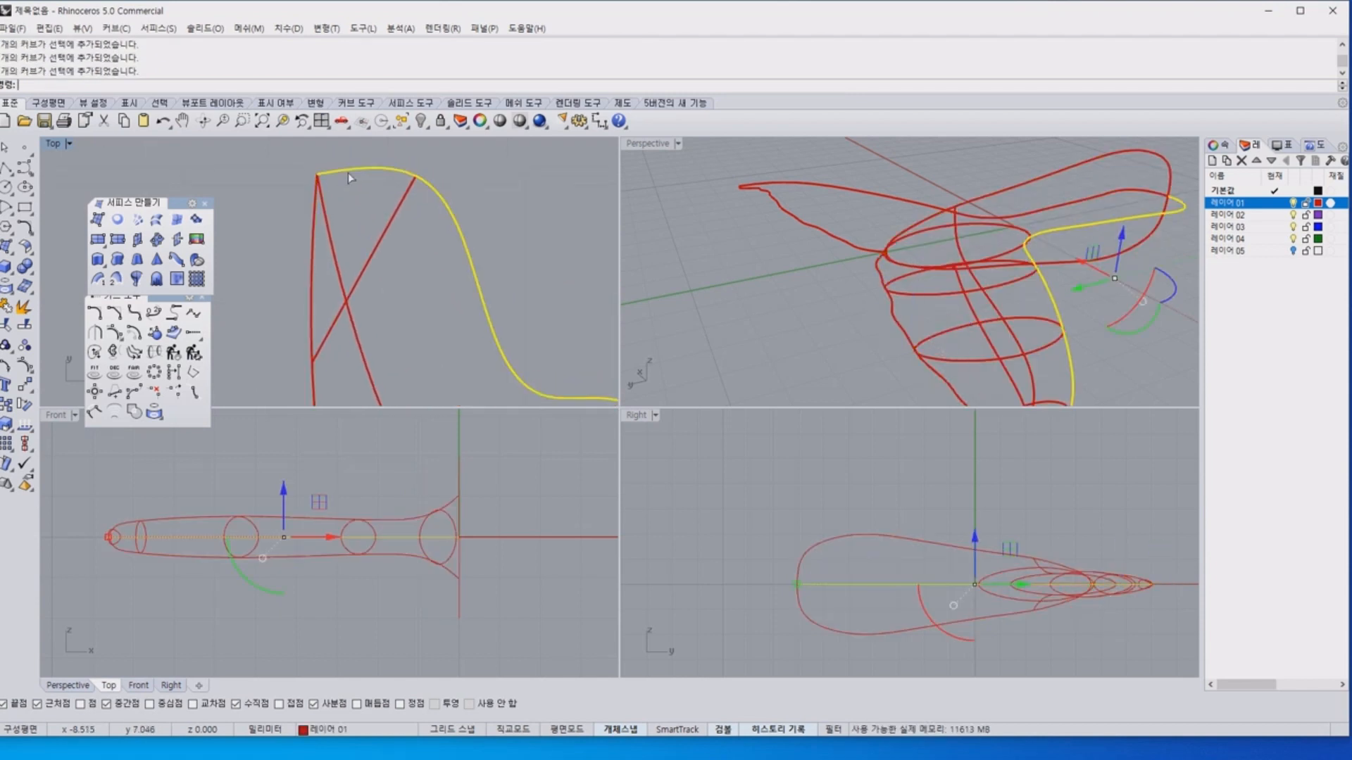
pyautogui.click(313, 237)
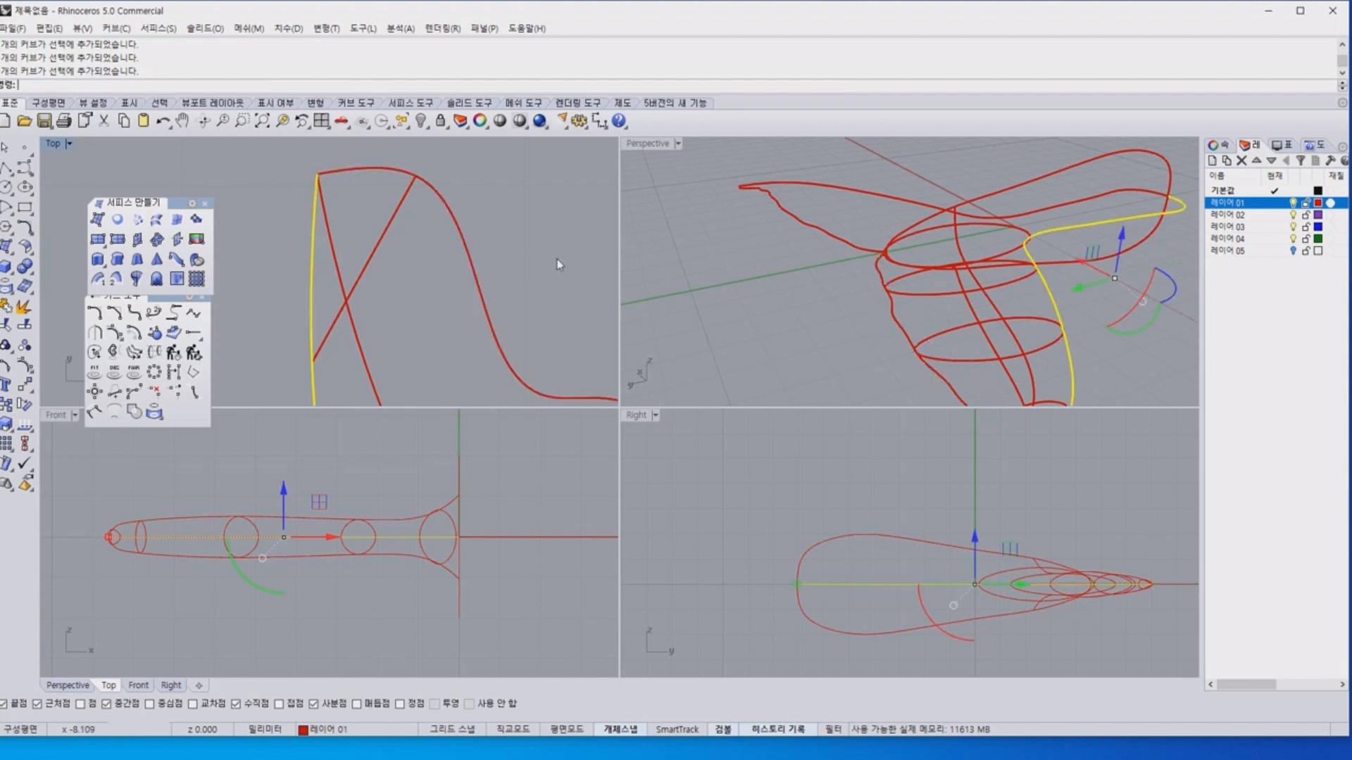
pyautogui.click(995, 308)
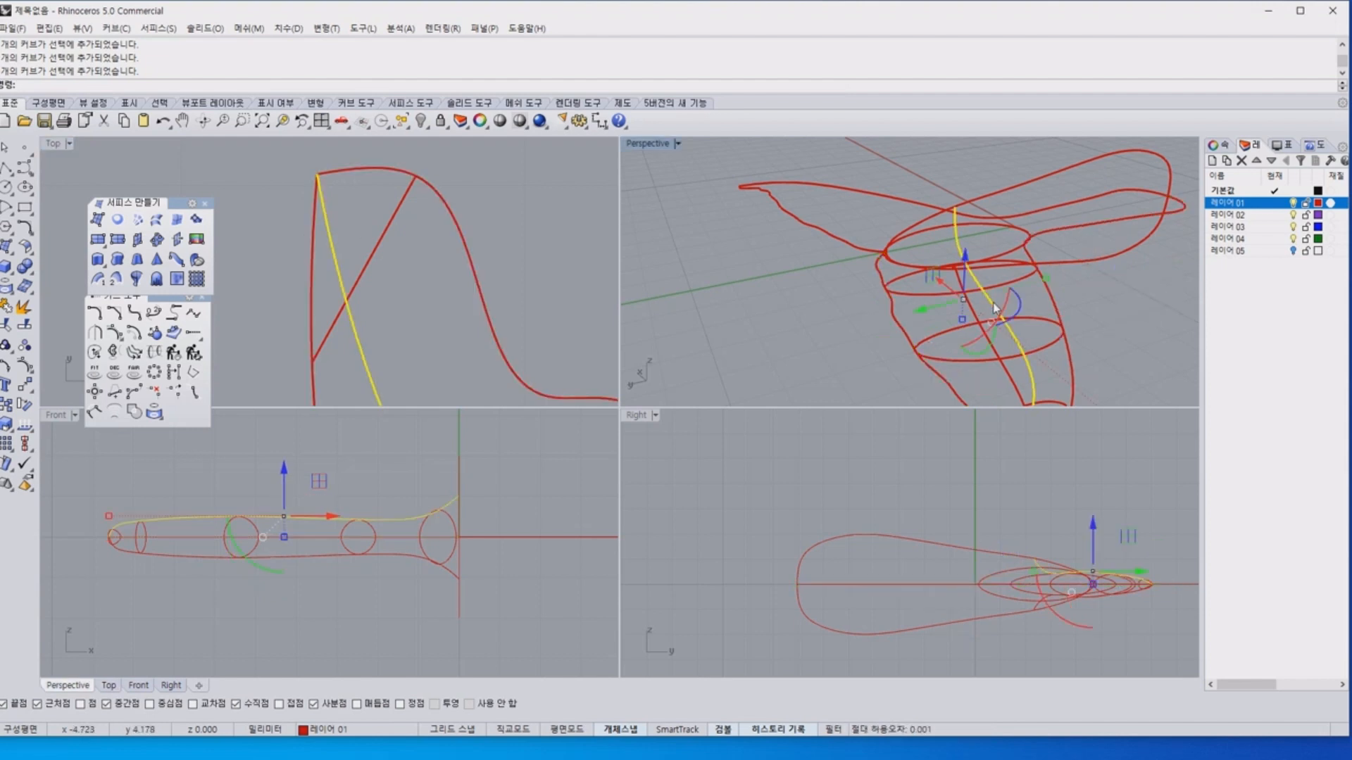
pyautogui.click(368, 170)
pyautogui.scroll(5, 357, 174)
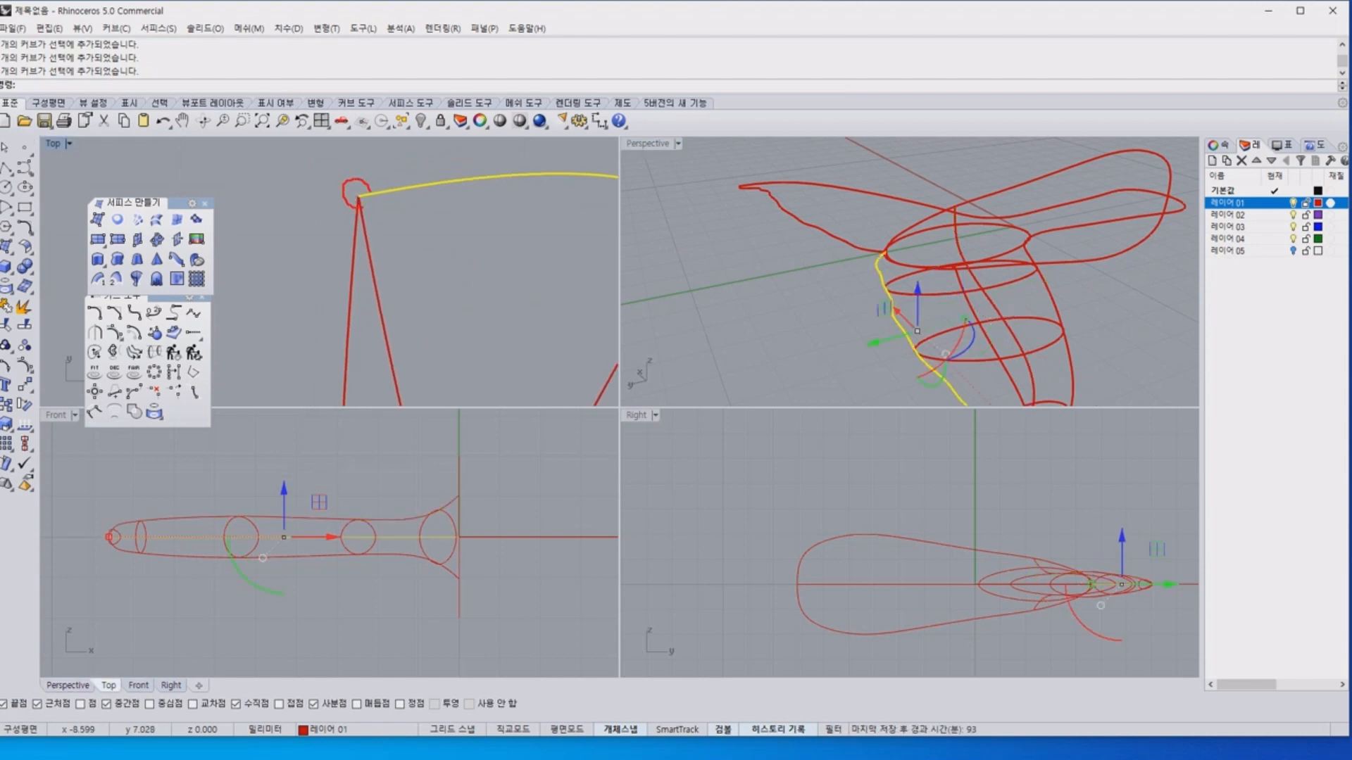
pyautogui.moveTo(492, 186); pyautogui.dragTo(610, 463)
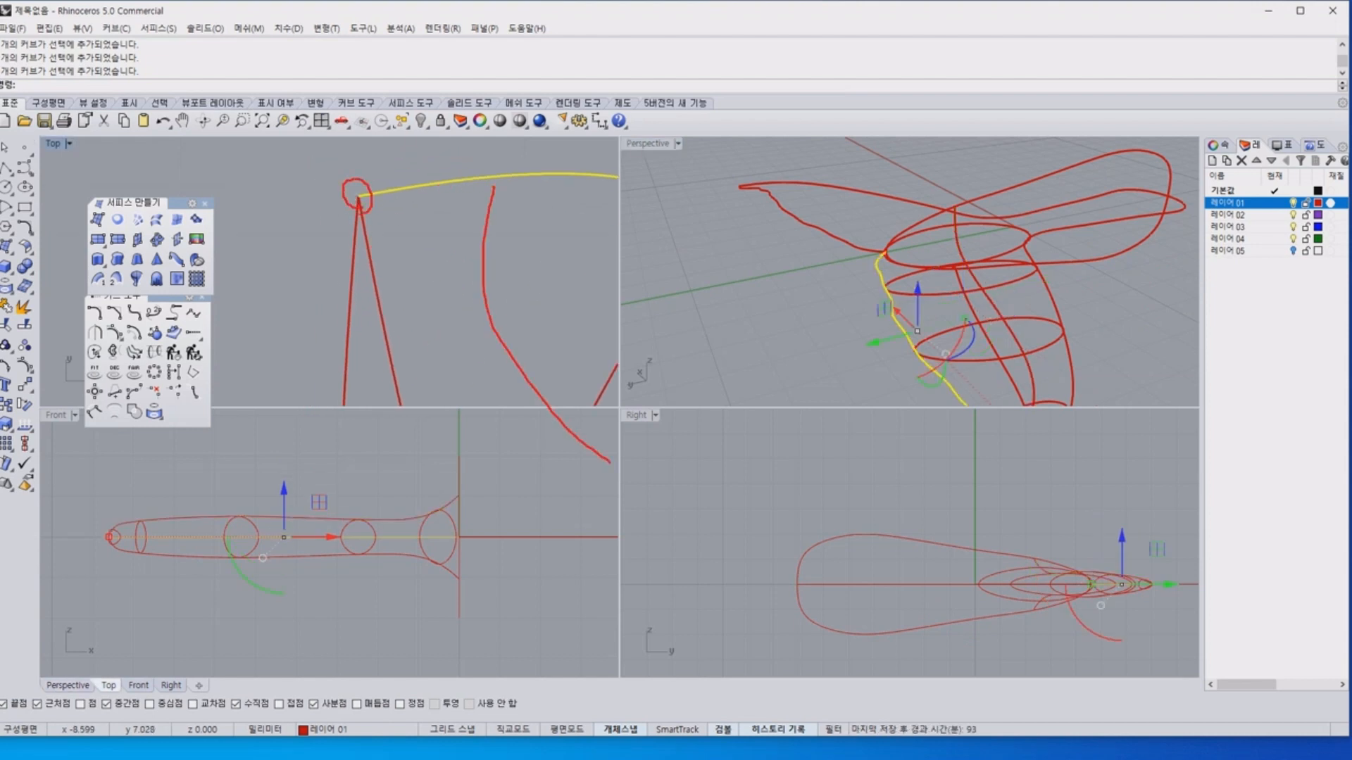
pyautogui.moveTo(456, 179); pyautogui.dragTo(359, 191)
pyautogui.moveTo(373, 241)
pyautogui.mouseDown()
pyautogui.moveTo(497, 175)
pyautogui.moveTo(336, 229)
pyautogui.moveTo(522, 189)
pyautogui.moveTo(310, 213)
pyautogui.mouseUp()
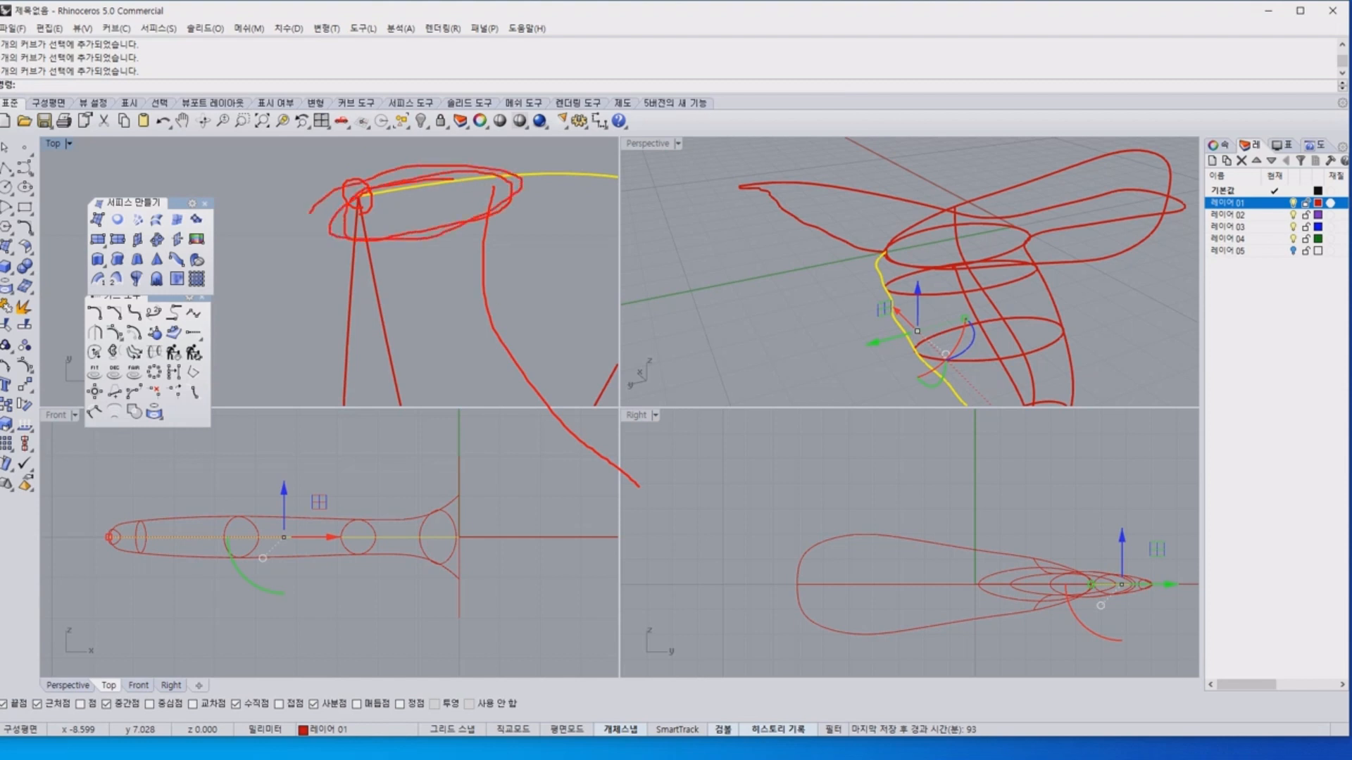
pyautogui.moveTo(478, 317); pyautogui.dragTo(431, 402)
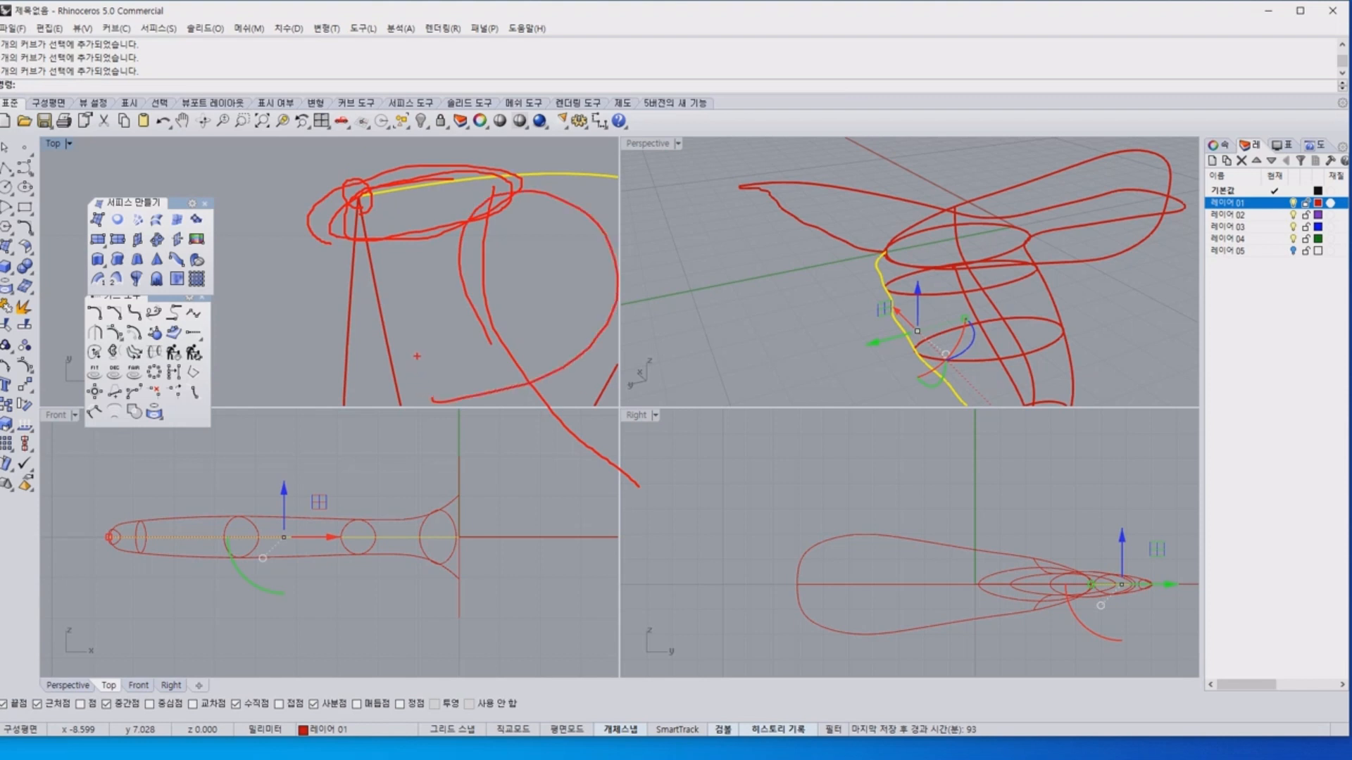
pyautogui.press('Escape')
# Turn on control points for the upper profile curve and the trailing outline curve to examine their shared end at the fluke tip.
pyautogui.moveTo(414, 216); pyautogui.dragTo(401, 190, button='right')
pyautogui.click(358, 229)
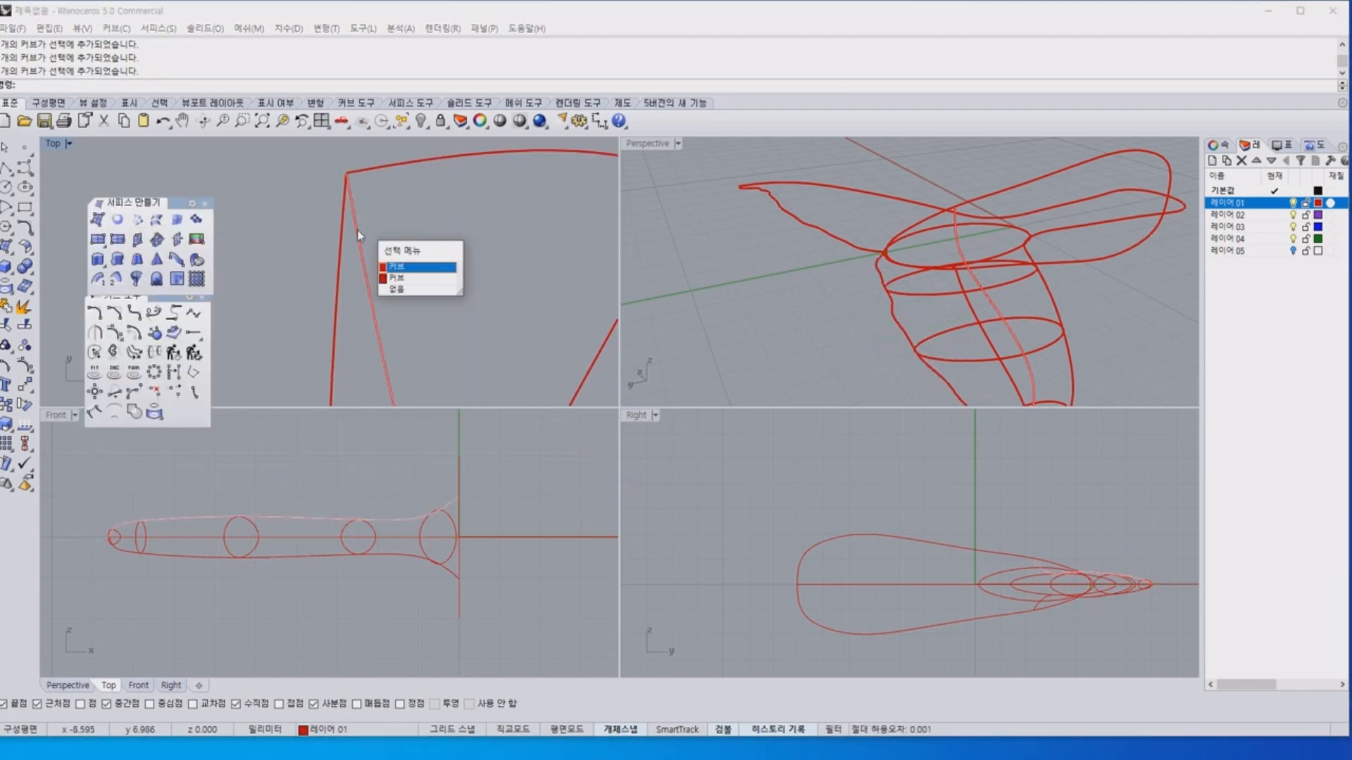
pyautogui.click(395, 266)
pyautogui.press('F10')
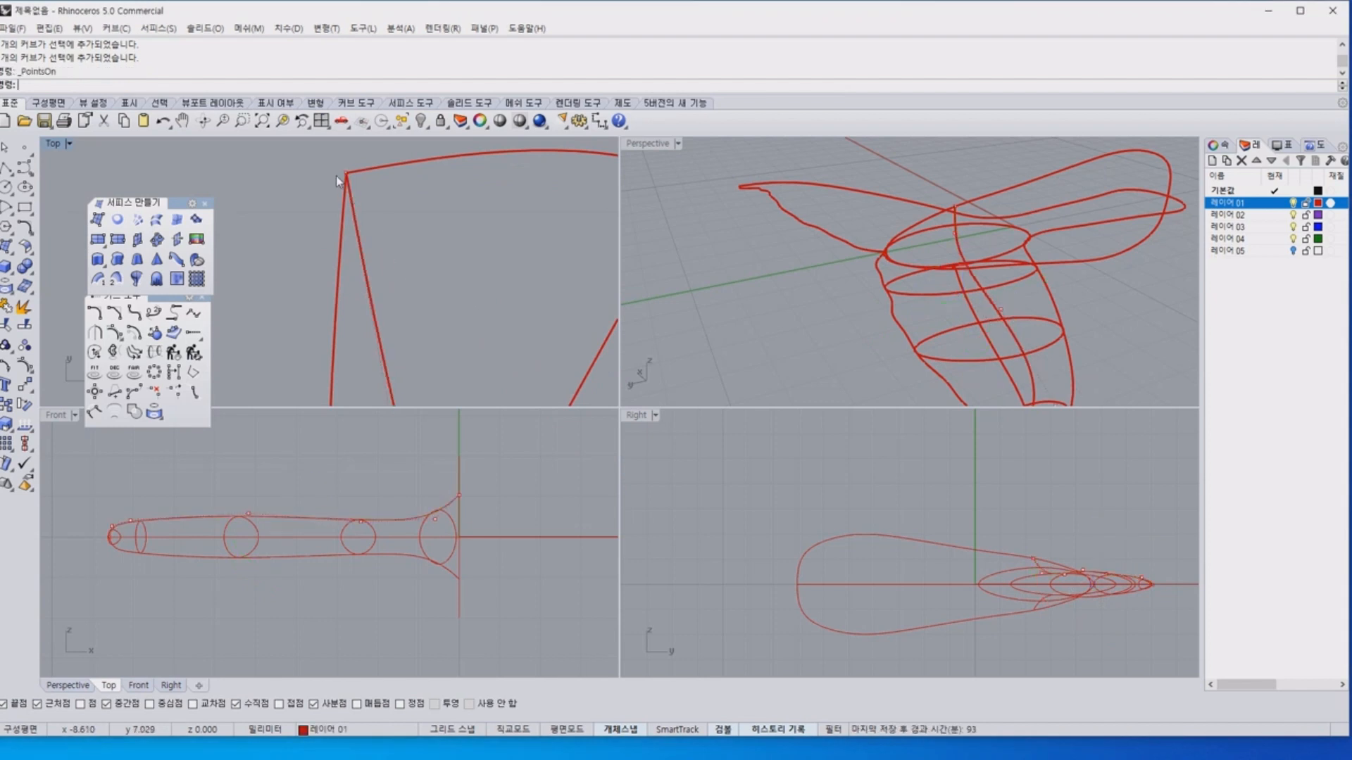
pyautogui.click(345, 172)
pyautogui.moveTo(393, 214); pyautogui.dragTo(399, 249, button='right')
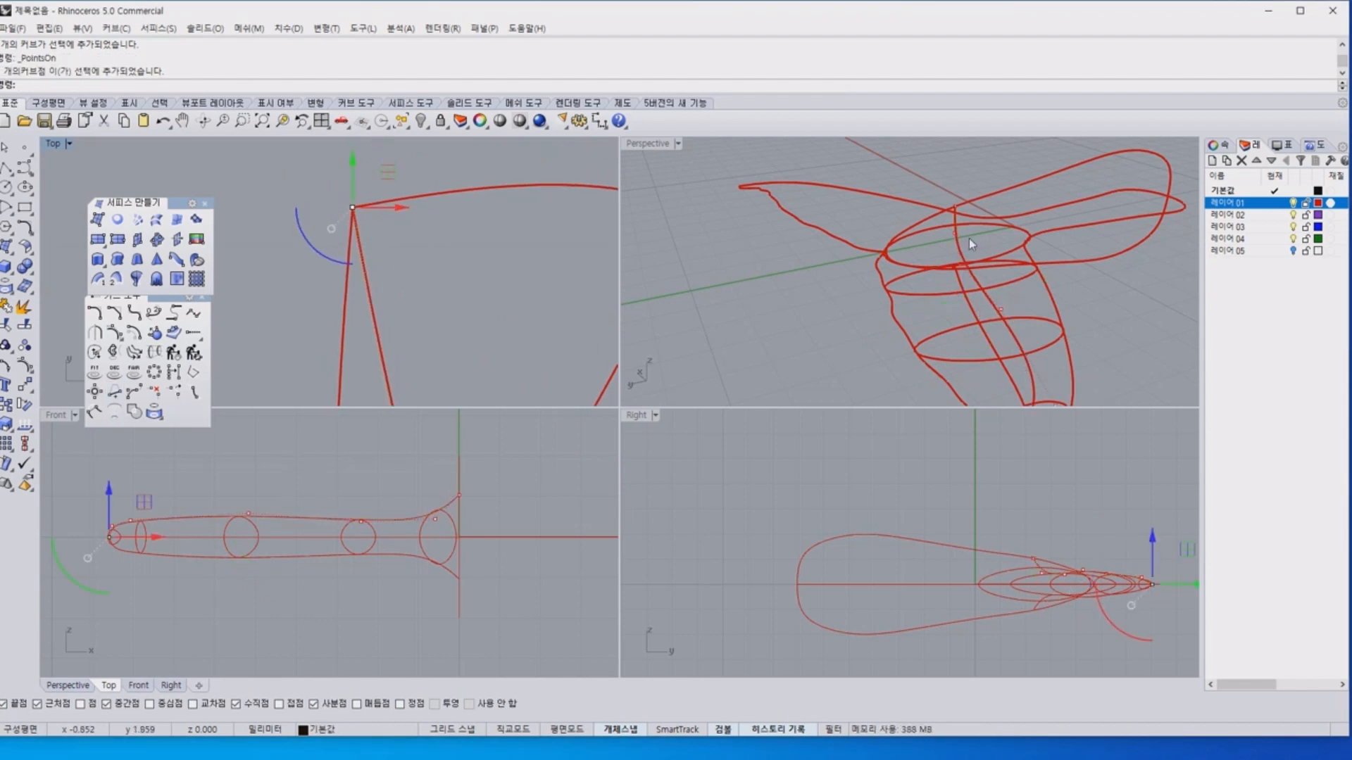
pyautogui.click(444, 191)
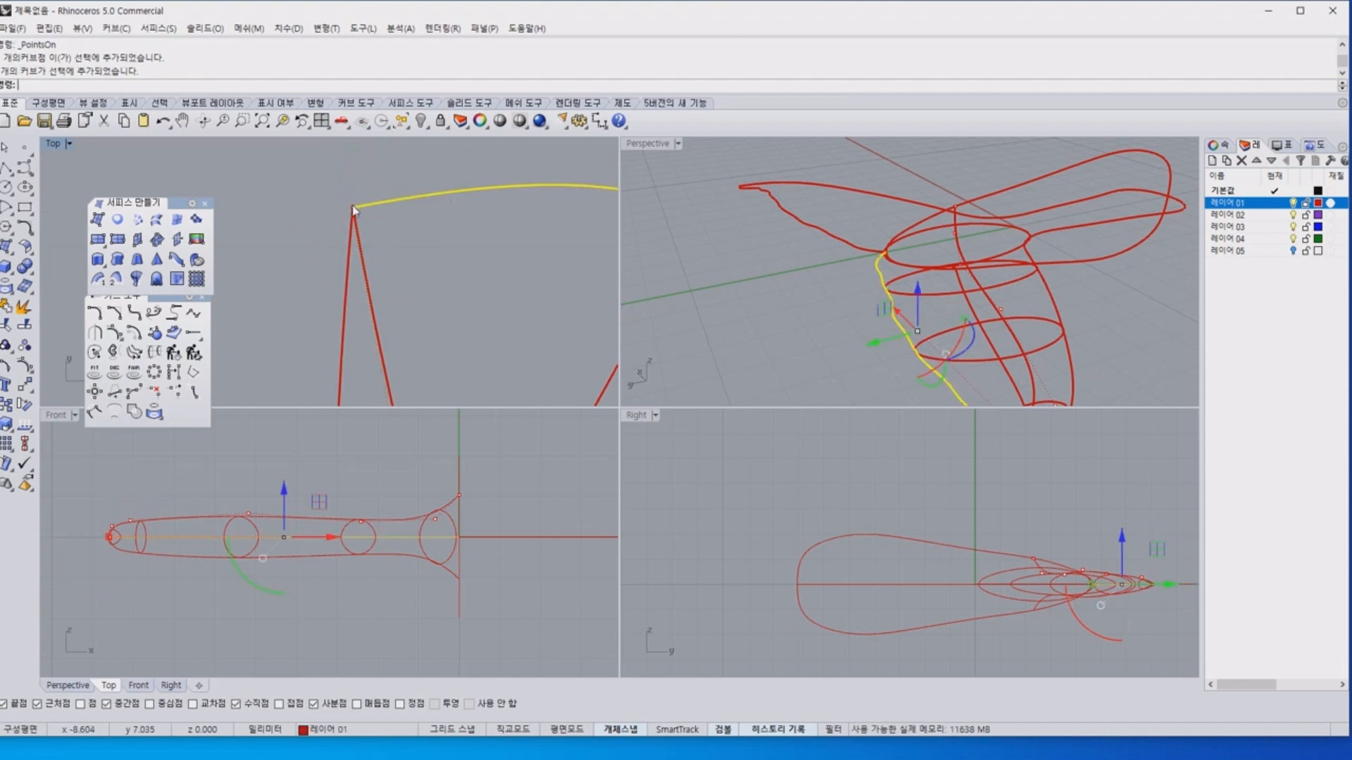
pyautogui.press('F10')
# Undo the accidental move of the lower profile curve and turn off the control points.
pyautogui.moveTo(358, 217); pyautogui.dragTo(365, 209)
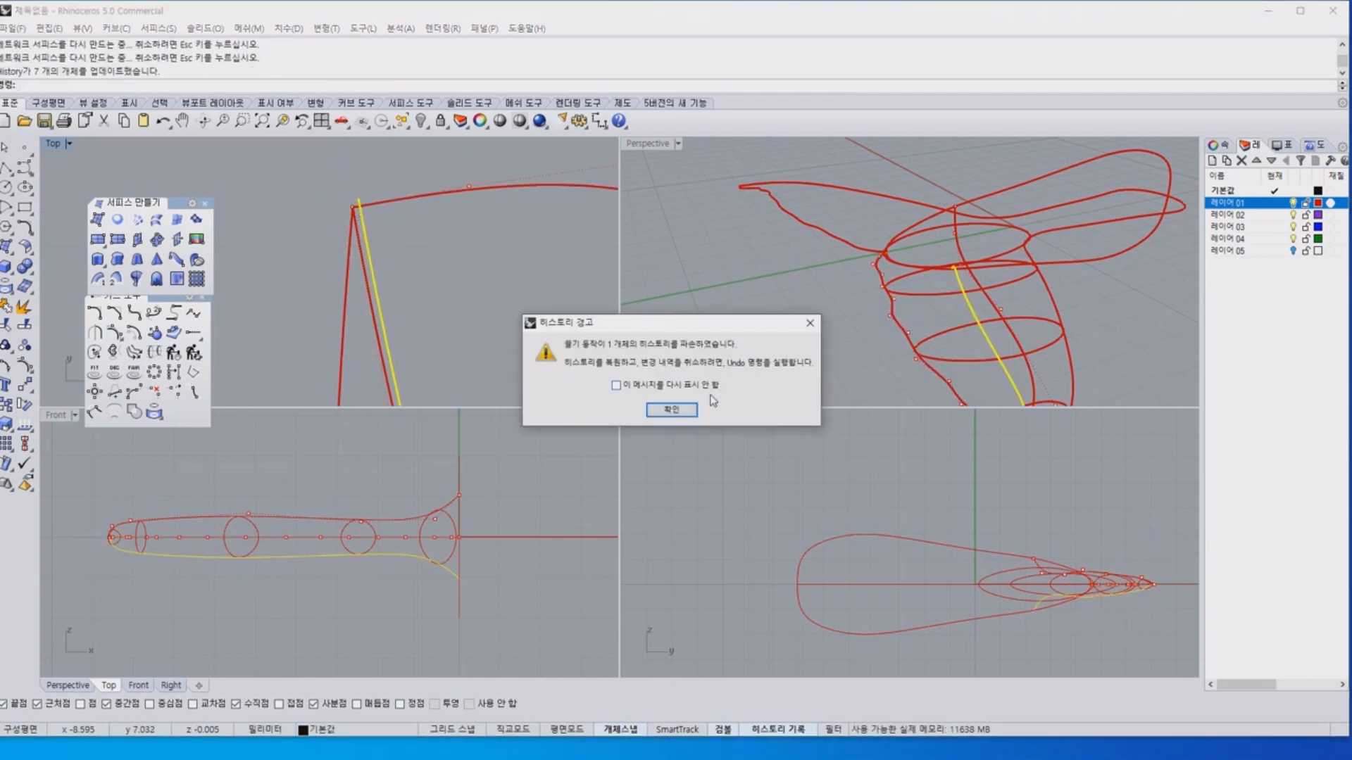
pyautogui.click(686, 408)
pyautogui.hotkey('ctrl', 'z')
pyautogui.press('Escape')
pyautogui.press('Escape')
pyautogui.scroll(-12, 513, 299)
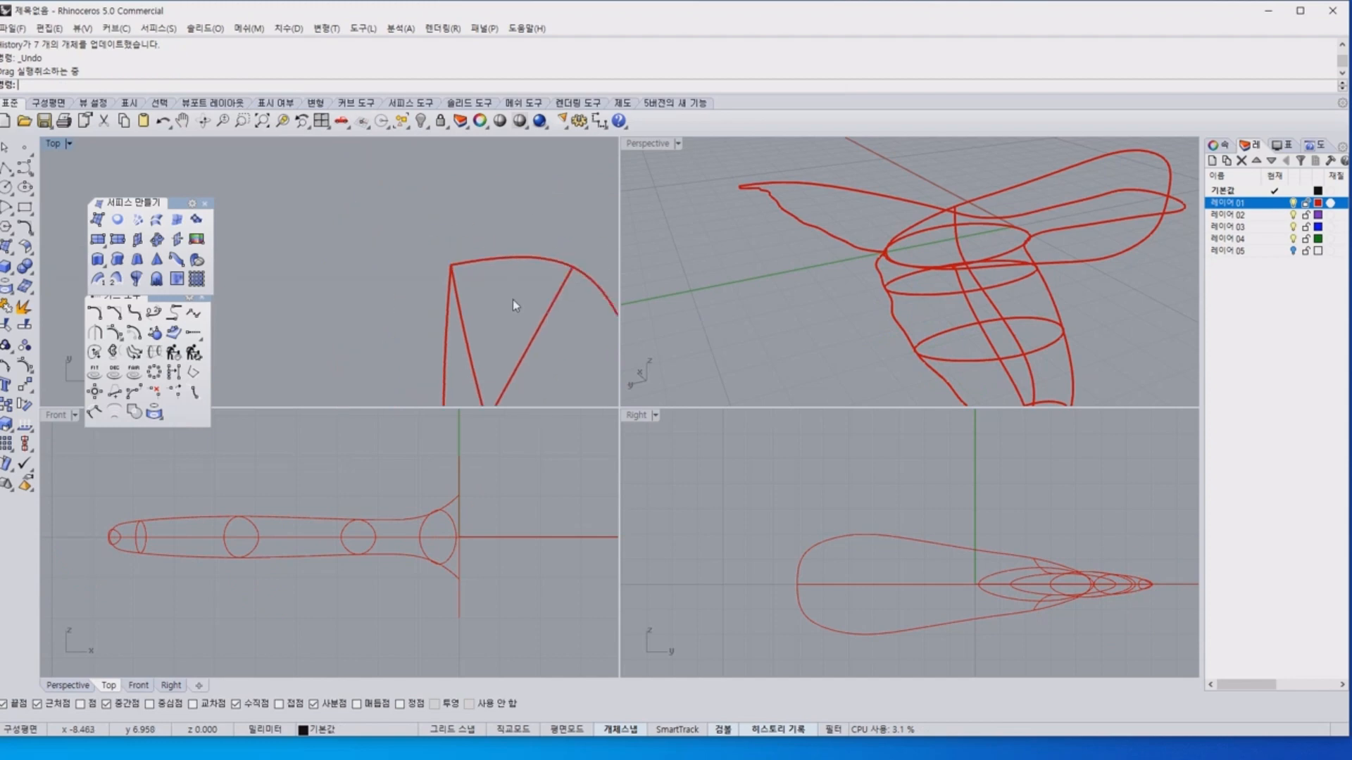
# Undo the deletion of the left-half network surface and check it along the tail stem.
pyautogui.moveTo(524, 298); pyautogui.dragTo(418, 151, button='right')
pyautogui.scroll(-12, 443, 373)
pyautogui.moveTo(513, 351); pyautogui.dragTo(347, 214, button='right')
pyautogui.hotkey('ctrl', 'z')
pyautogui.click(502, 191)
pyautogui.scroll(-7, 352, 216)
pyautogui.moveTo(426, 363); pyautogui.dragTo(425, 182, button='right')
pyautogui.moveTo(464, 267); pyautogui.dragTo(458, 276, button='right')
pyautogui.click(459, 276)
pyautogui.press('Escape')
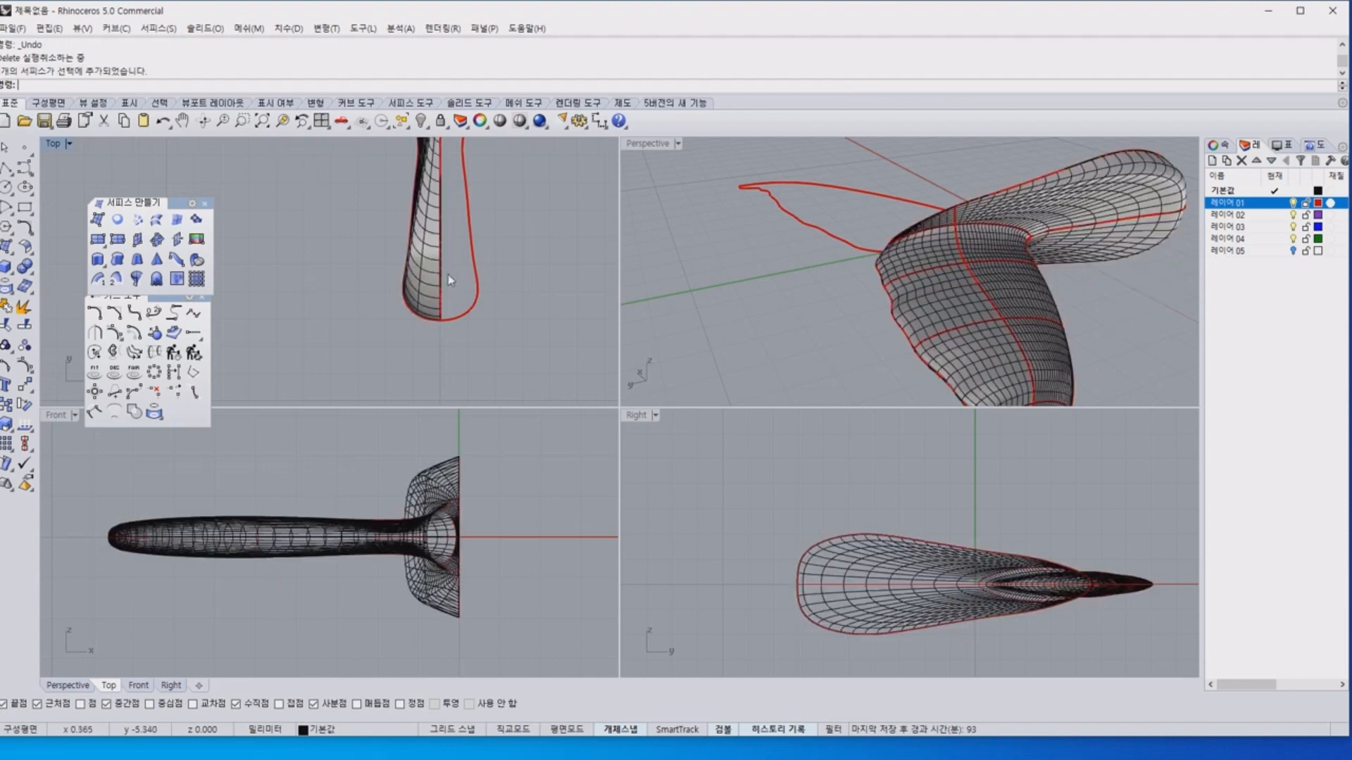
# Select the left-half surface and the central profile curve in turn to examine where they meet along the tail stem.
pyautogui.click(444, 284)
pyautogui.click(486, 314)
pyautogui.moveTo(471, 222); pyautogui.dragTo(483, 298, button='right')
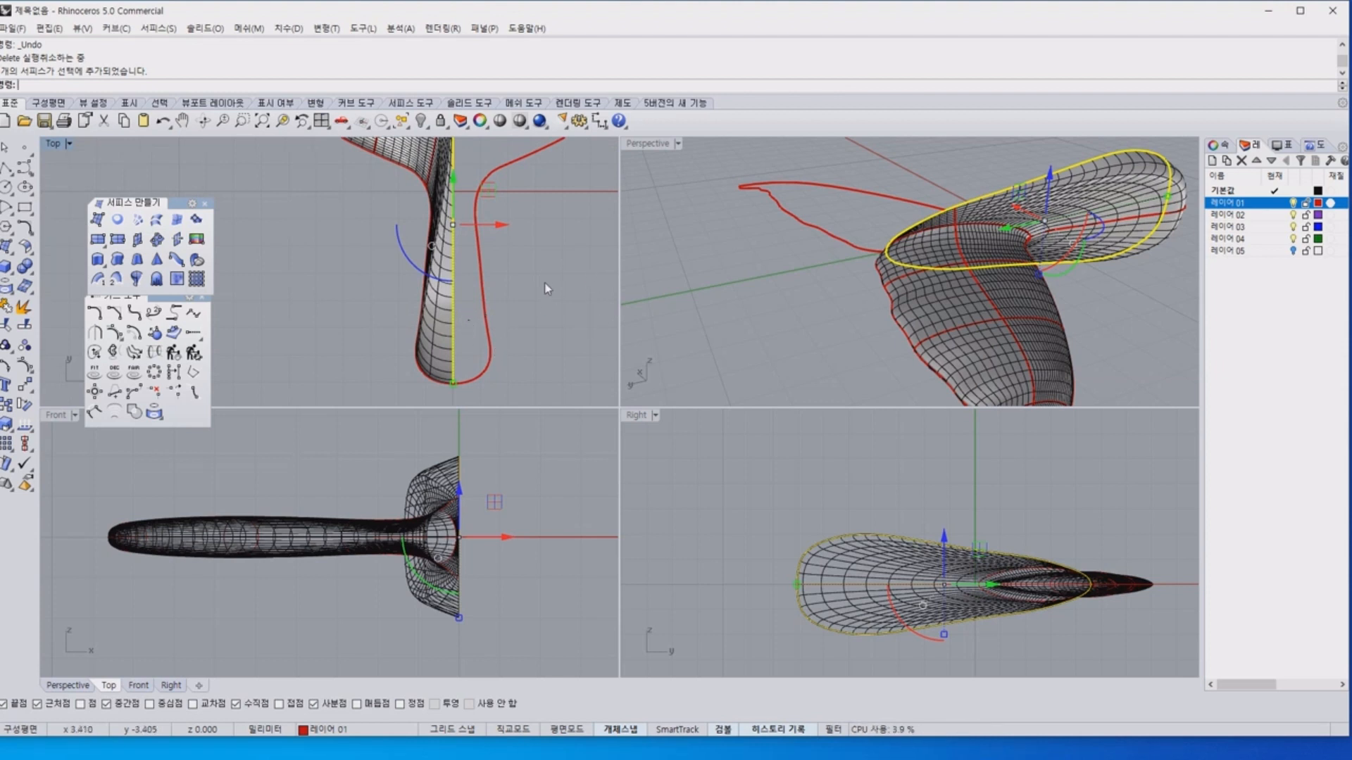
pyautogui.click(568, 305)
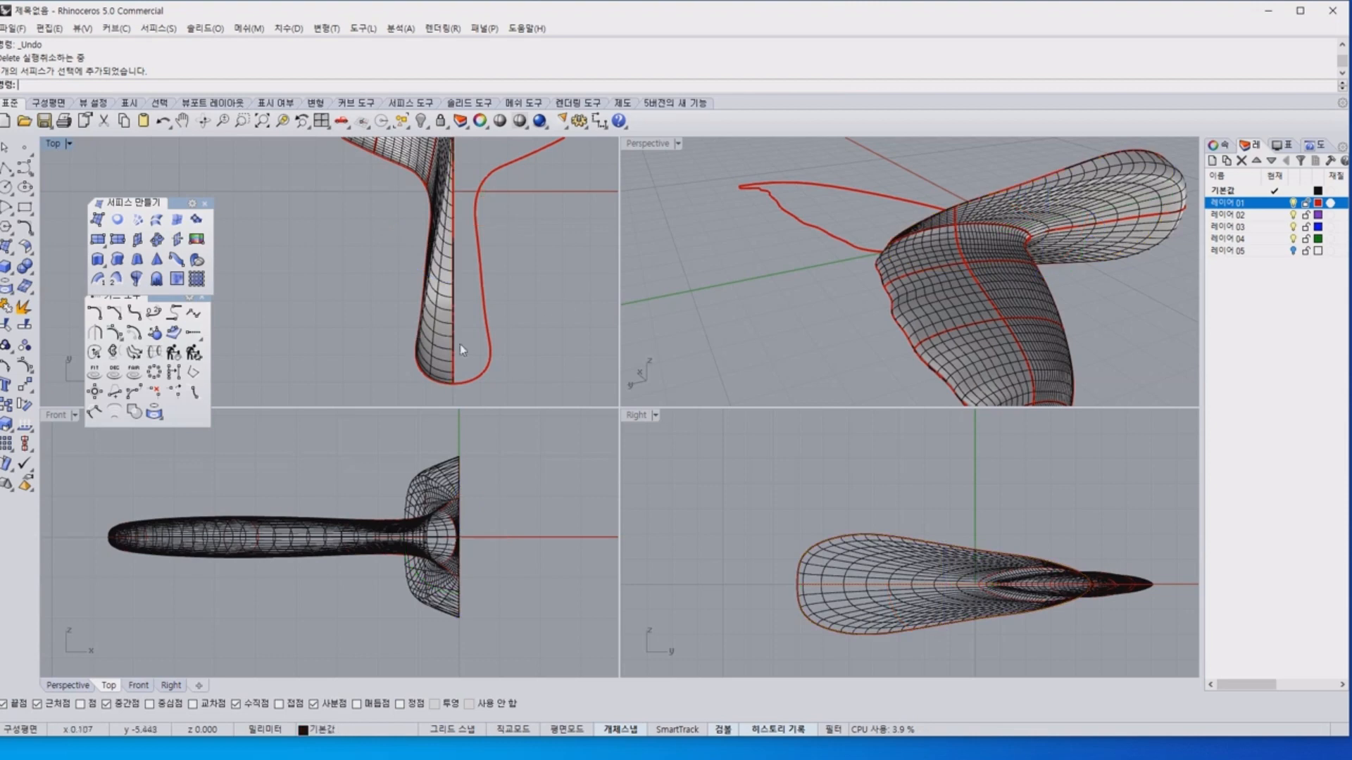
pyautogui.click(440, 355)
pyautogui.click(576, 325)
pyautogui.click(444, 324)
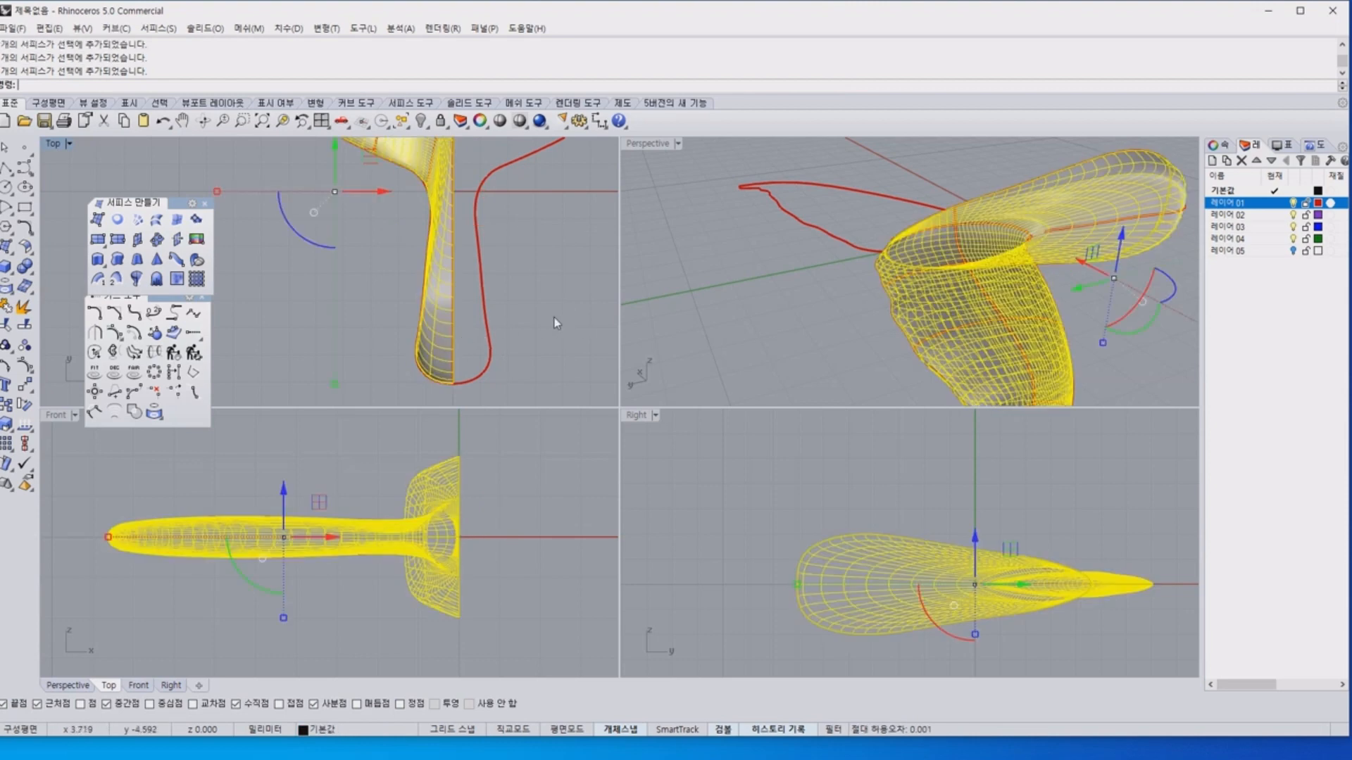
pyautogui.click(554, 319)
pyautogui.moveTo(512, 302); pyautogui.dragTo(544, 279, button='right')
pyautogui.click(448, 314)
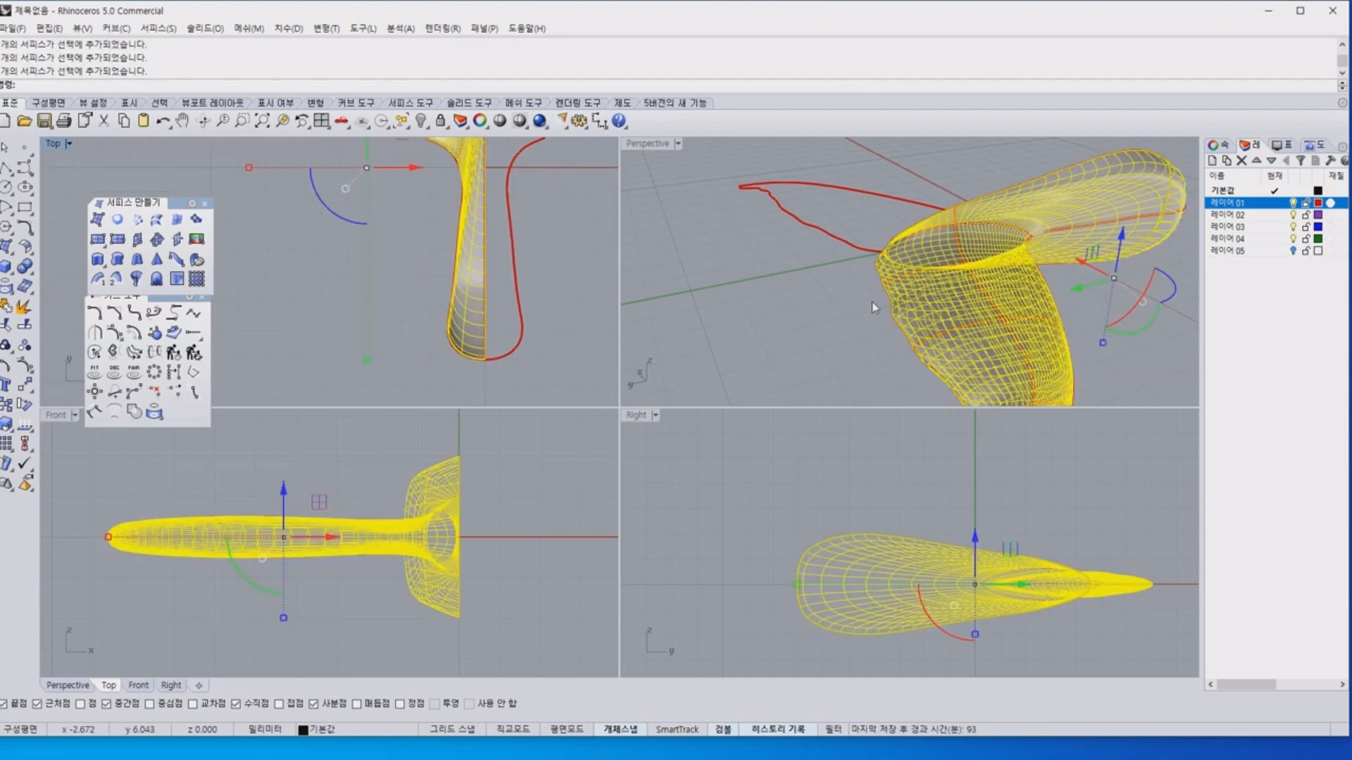
# Delete the left-half network surface, leaving only its curve network.
pyautogui.moveTo(871, 301); pyautogui.dragTo(704, 281, button='right')
pyautogui.moveTo(925, 321); pyautogui.dragTo(975, 354, button='right')
pyautogui.click(976, 353)
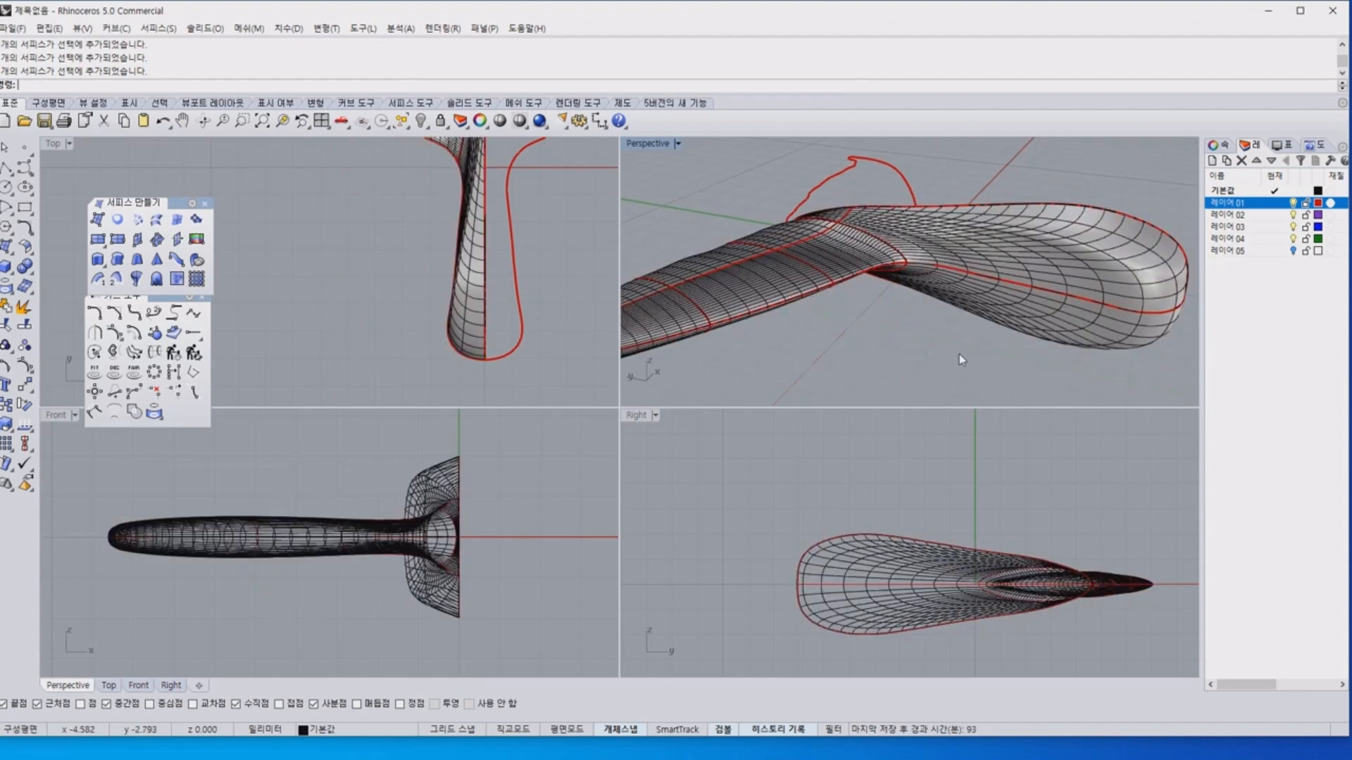
pyautogui.click(956, 252)
pyautogui.press('Delete')
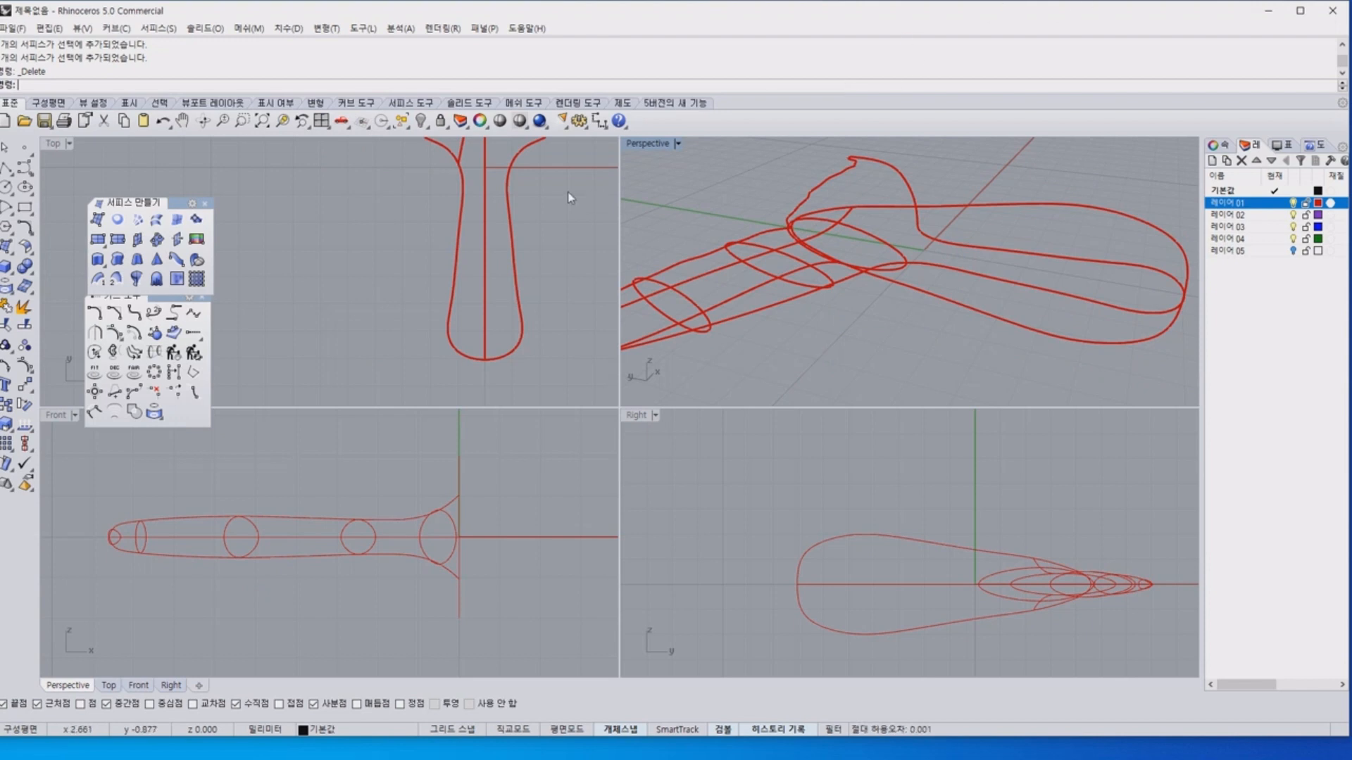
# Examine the curves meeting at the central notch and check how the central profile curve lies along the tail's symmetry line.
pyautogui.scroll(5, 483, 211)
pyautogui.moveTo(479, 300); pyautogui.dragTo(483, 343, button='right')
pyautogui.scroll(8, 495, 211)
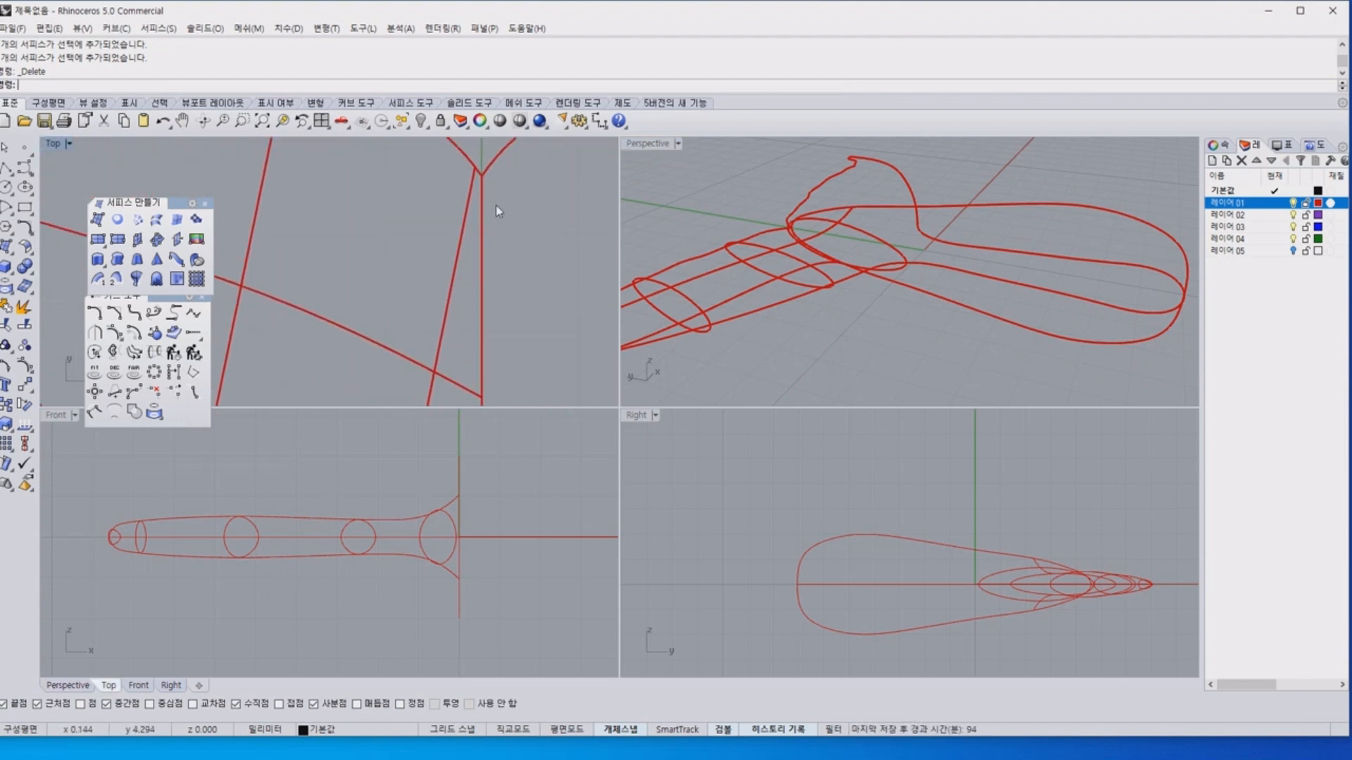
pyautogui.moveTo(490, 220); pyautogui.dragTo(487, 266, button='right')
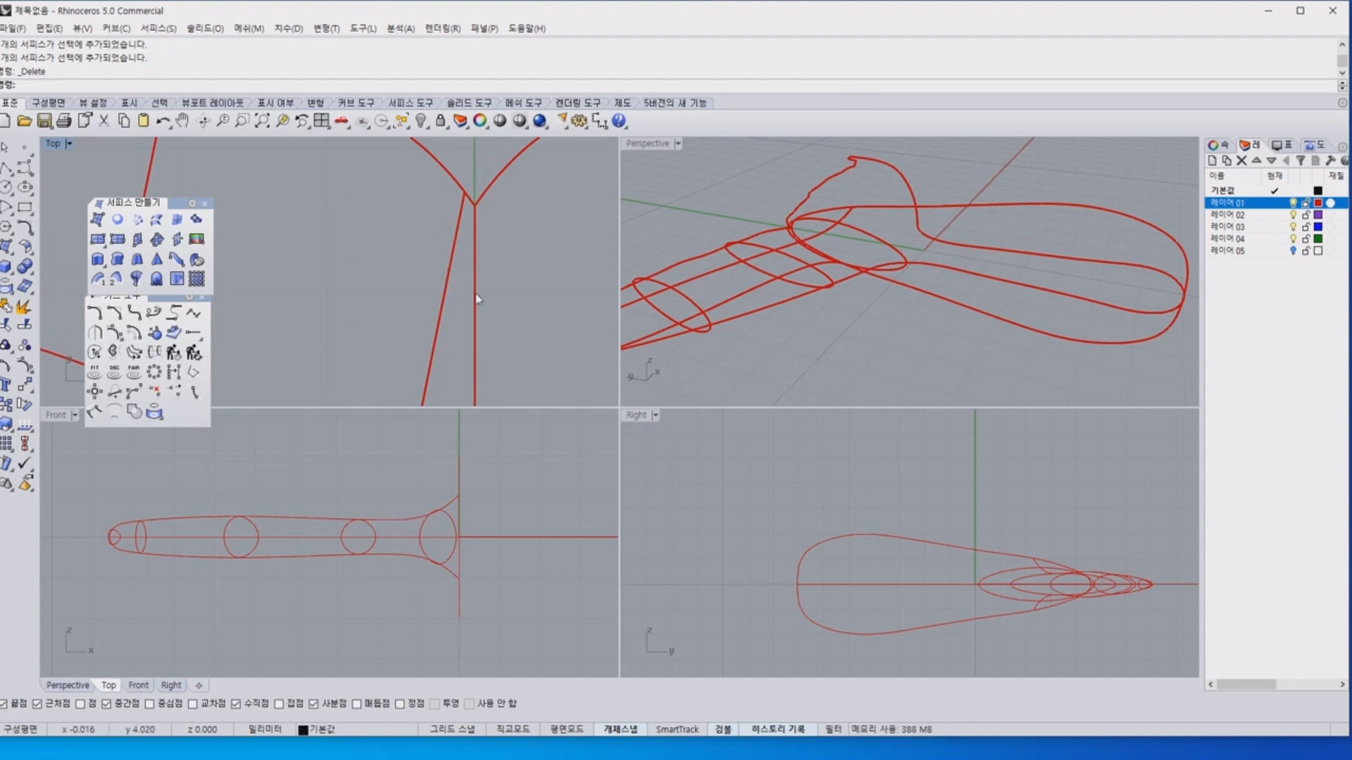
pyautogui.scroll(-8, 476, 299)
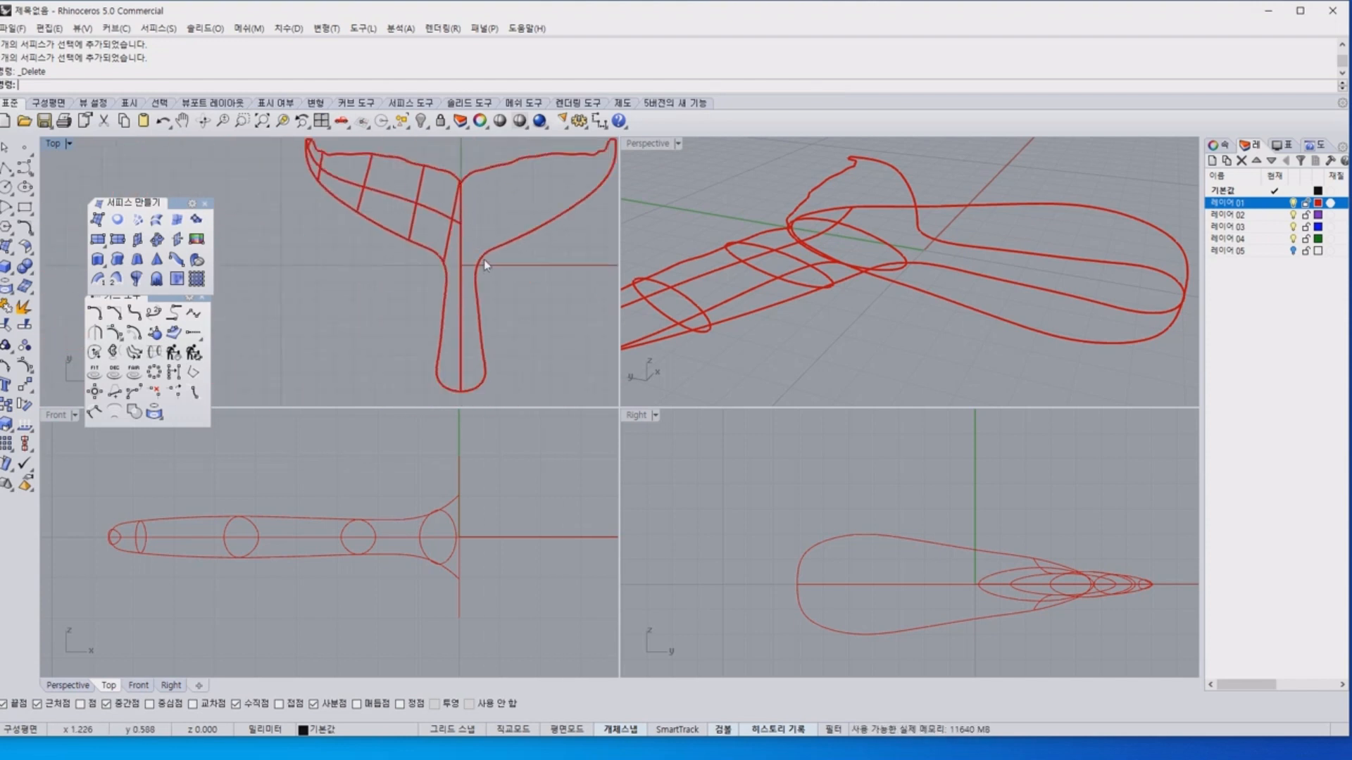
pyautogui.moveTo(481, 254); pyautogui.dragTo(469, 218, button='right')
pyautogui.click(453, 318)
pyautogui.click(509, 344)
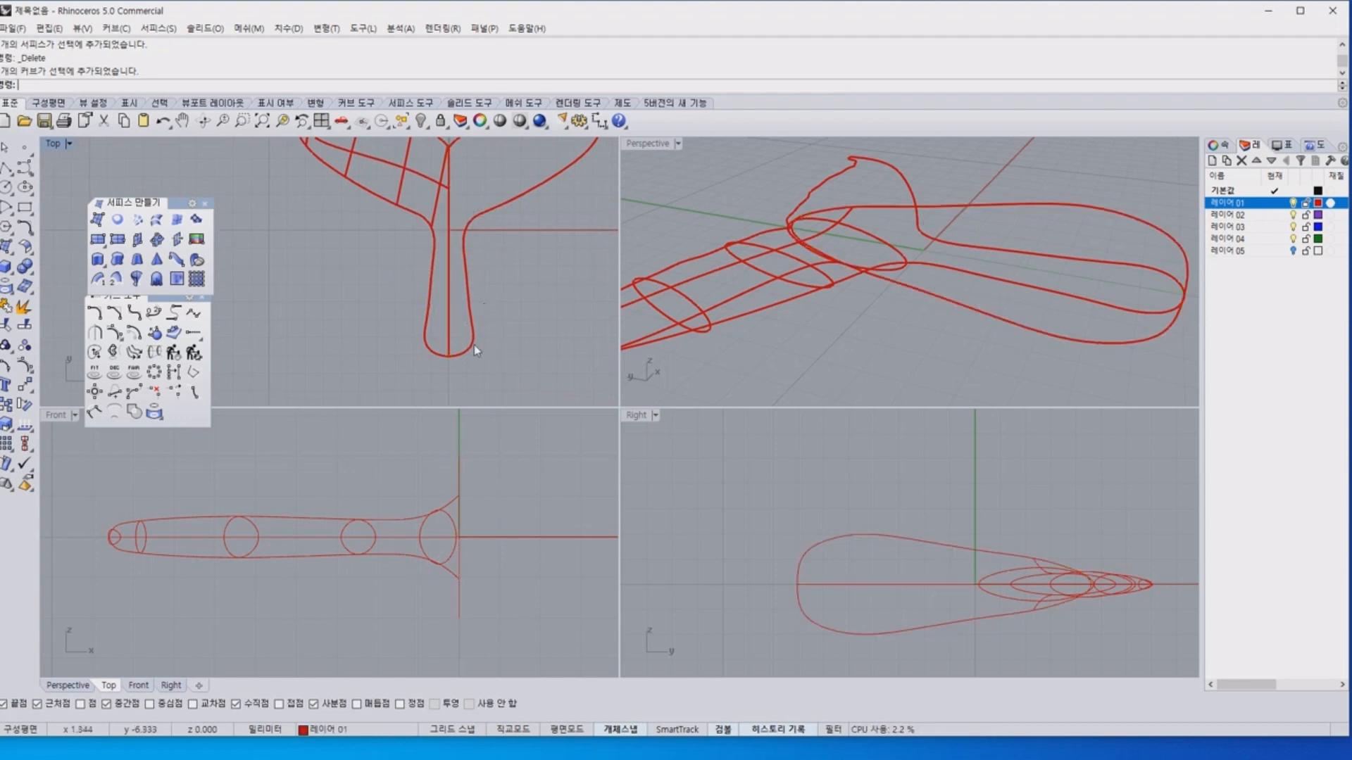
pyautogui.click(450, 318)
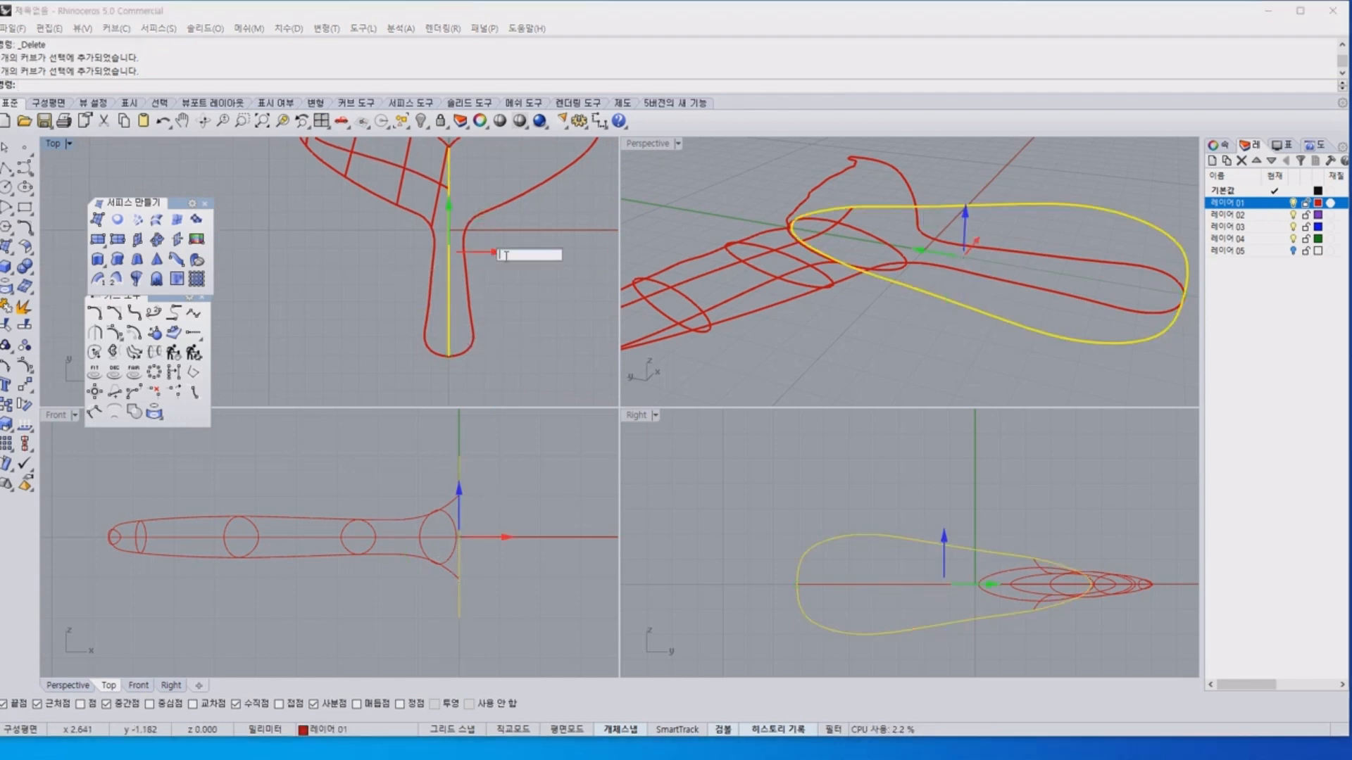
pyautogui.click(563, 318)
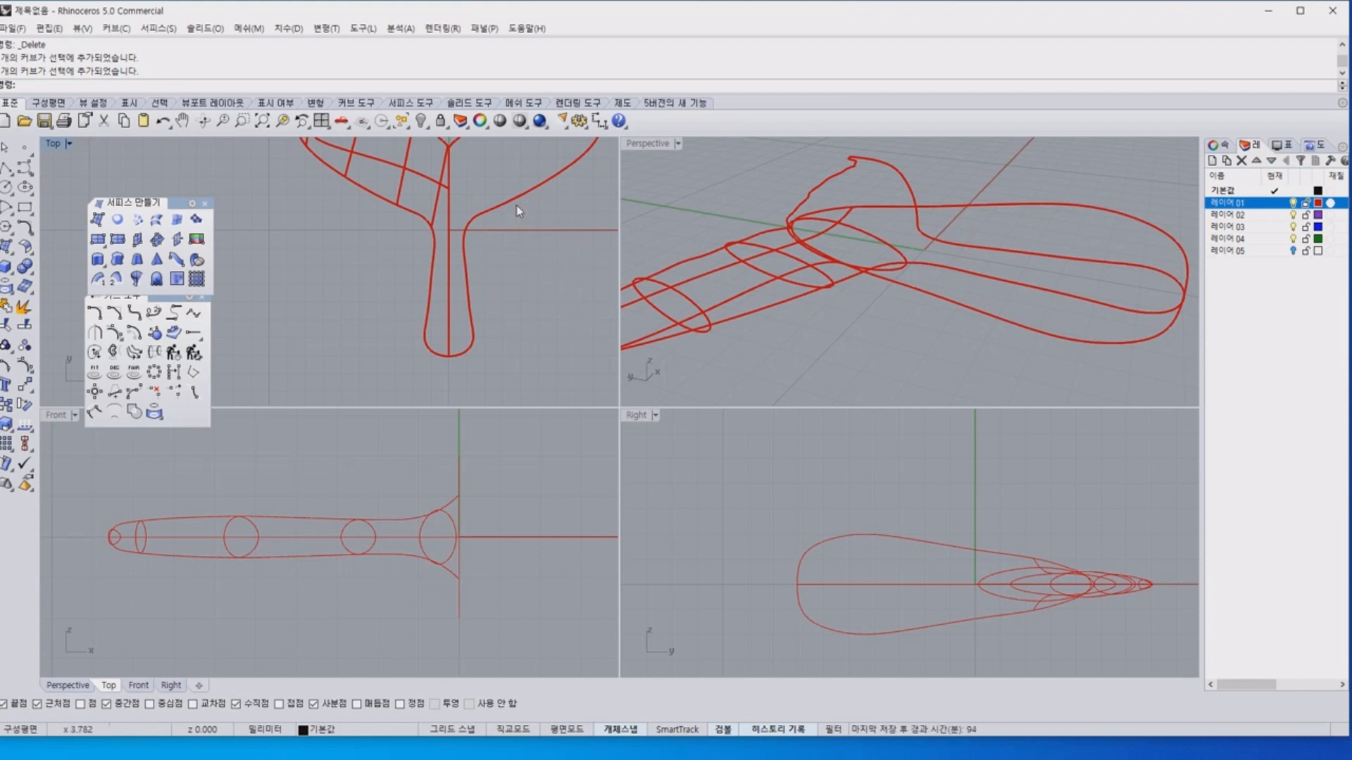
pyautogui.click(465, 269)
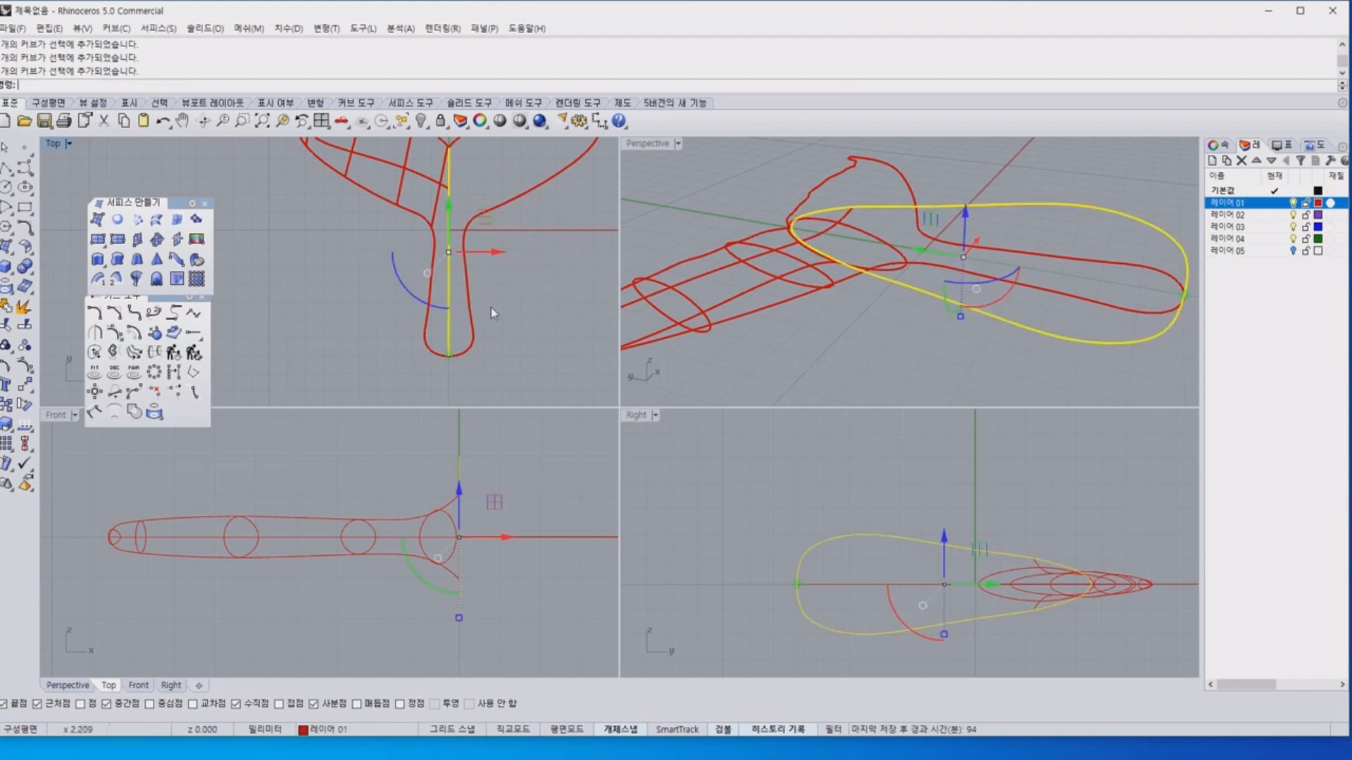
pyautogui.click(500, 322)
# Start the Set XYZ Coordinates command on the central profile curve and close the floating tool palettes.
pyautogui.click(451, 310)
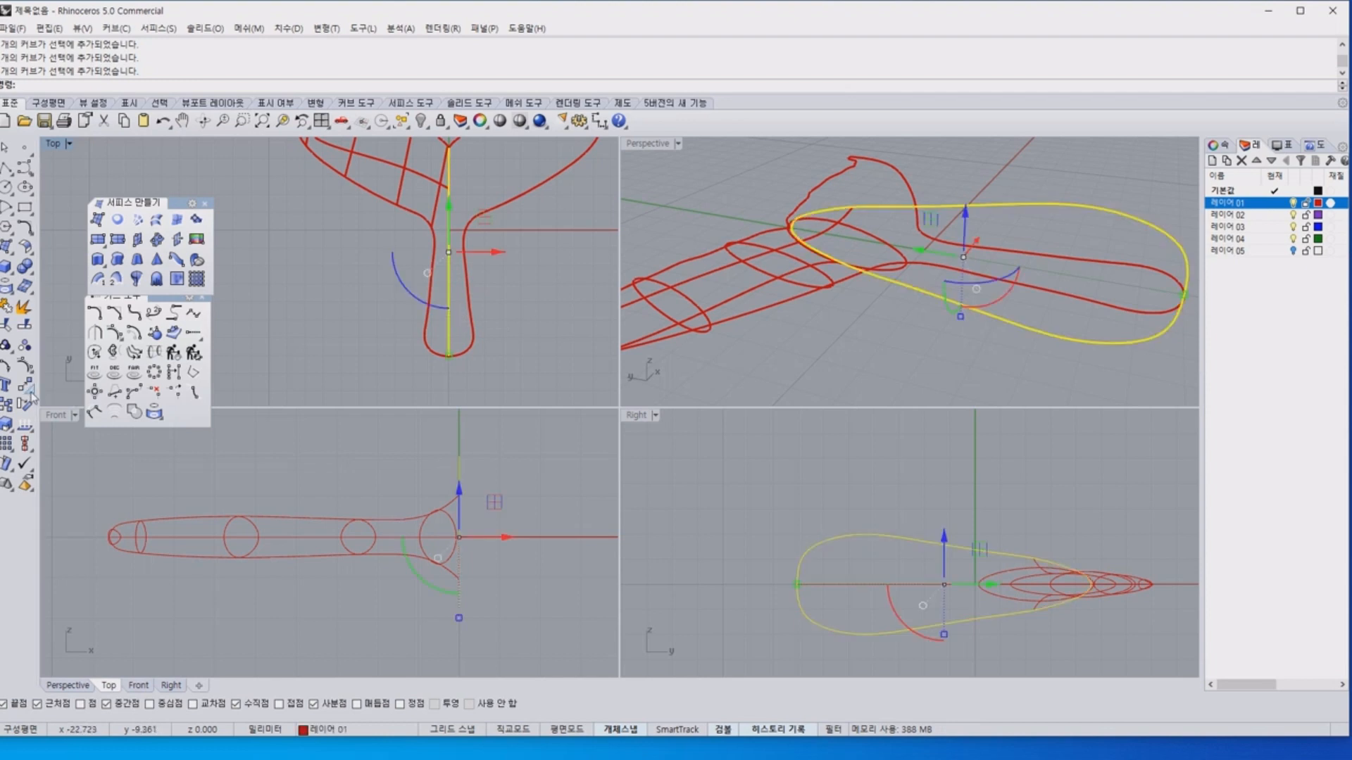
pyautogui.click(31, 391)
pyautogui.moveTo(45, 380); pyautogui.dragTo(97, 161)
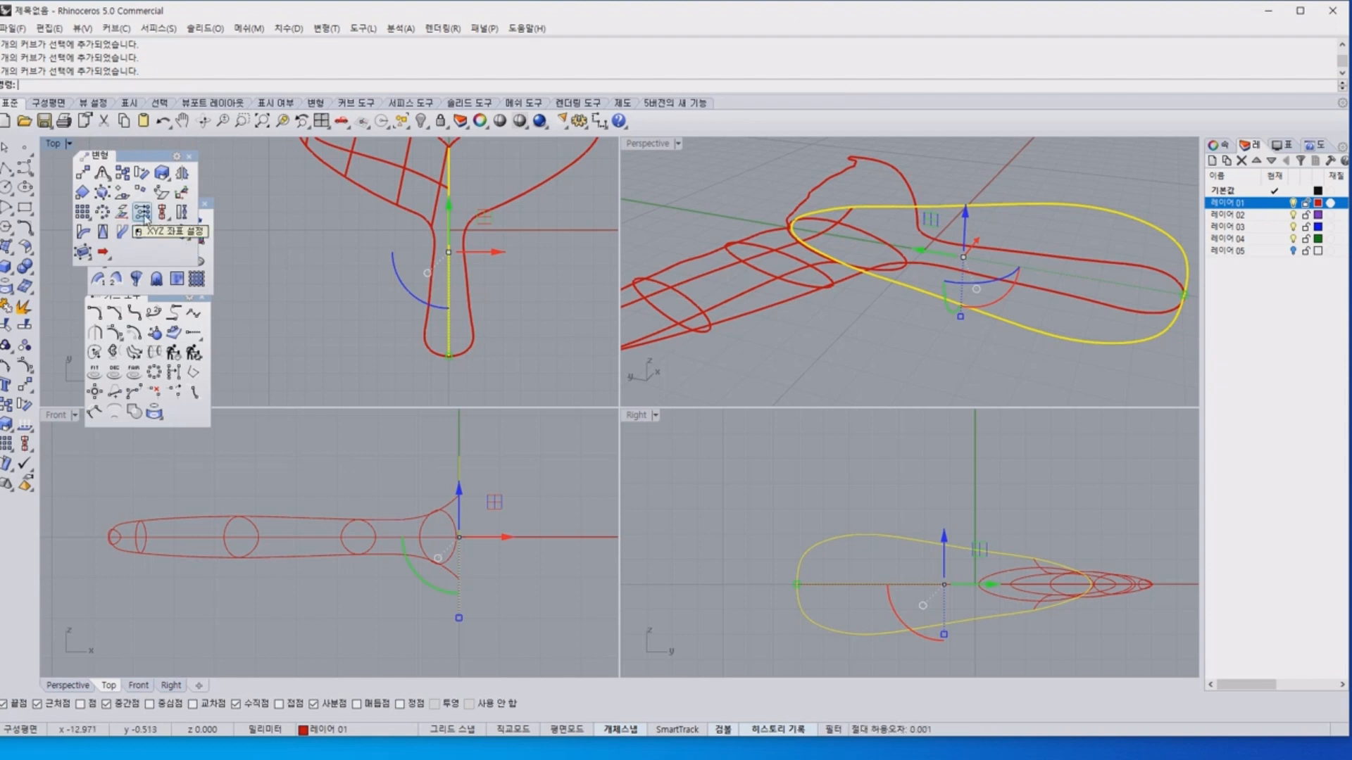
pyautogui.click(143, 213)
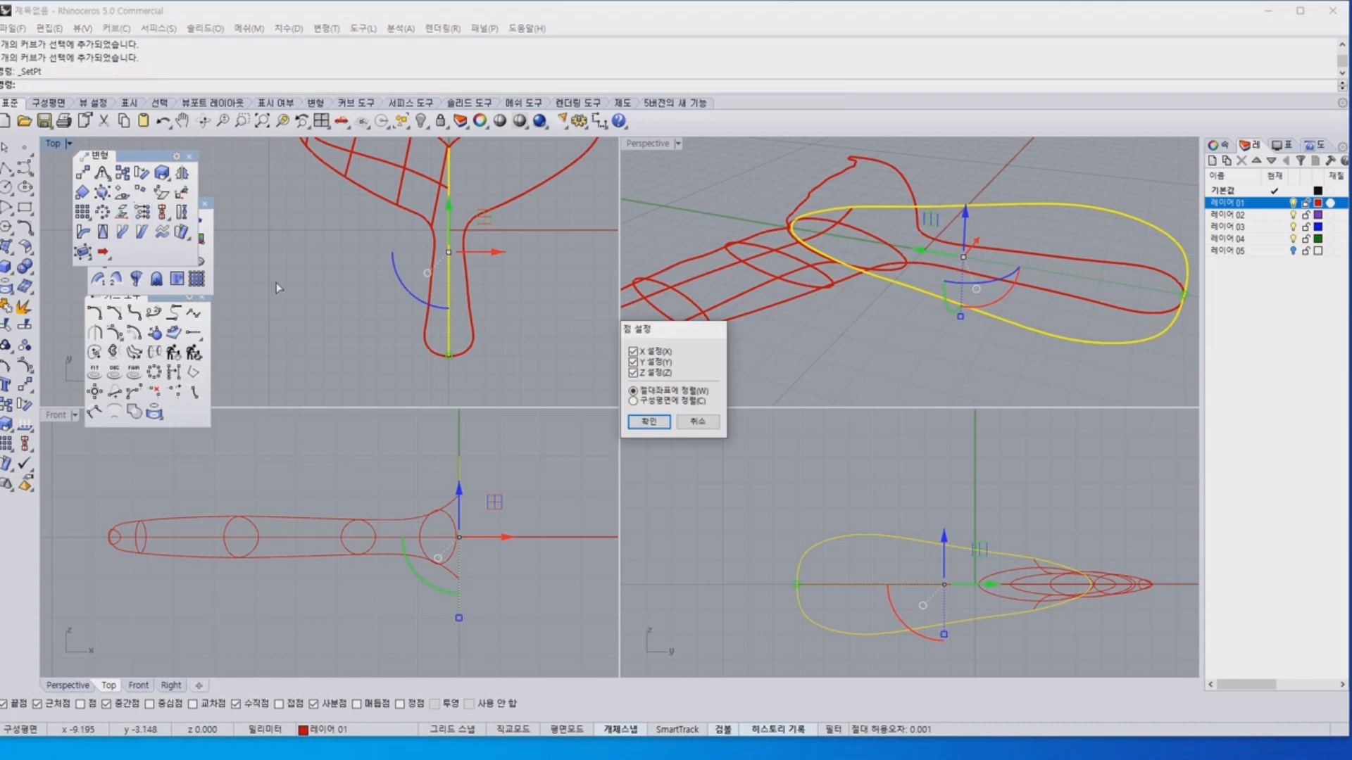
pyautogui.click(188, 156)
pyautogui.click(204, 204)
pyautogui.click(201, 296)
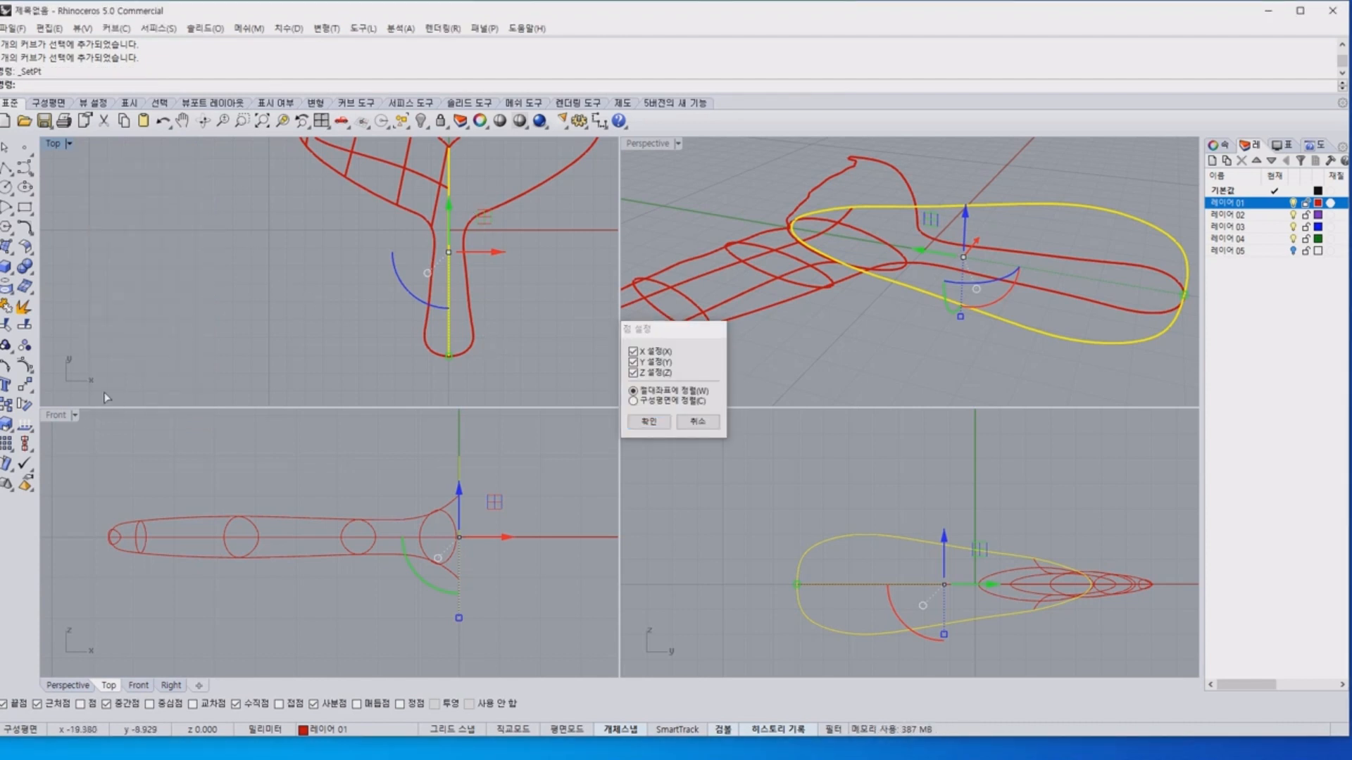
pyautogui.moveTo(98, 390); pyautogui.dragTo(88, 364)
pyautogui.moveTo(63, 400); pyautogui.dragTo(64, 199)
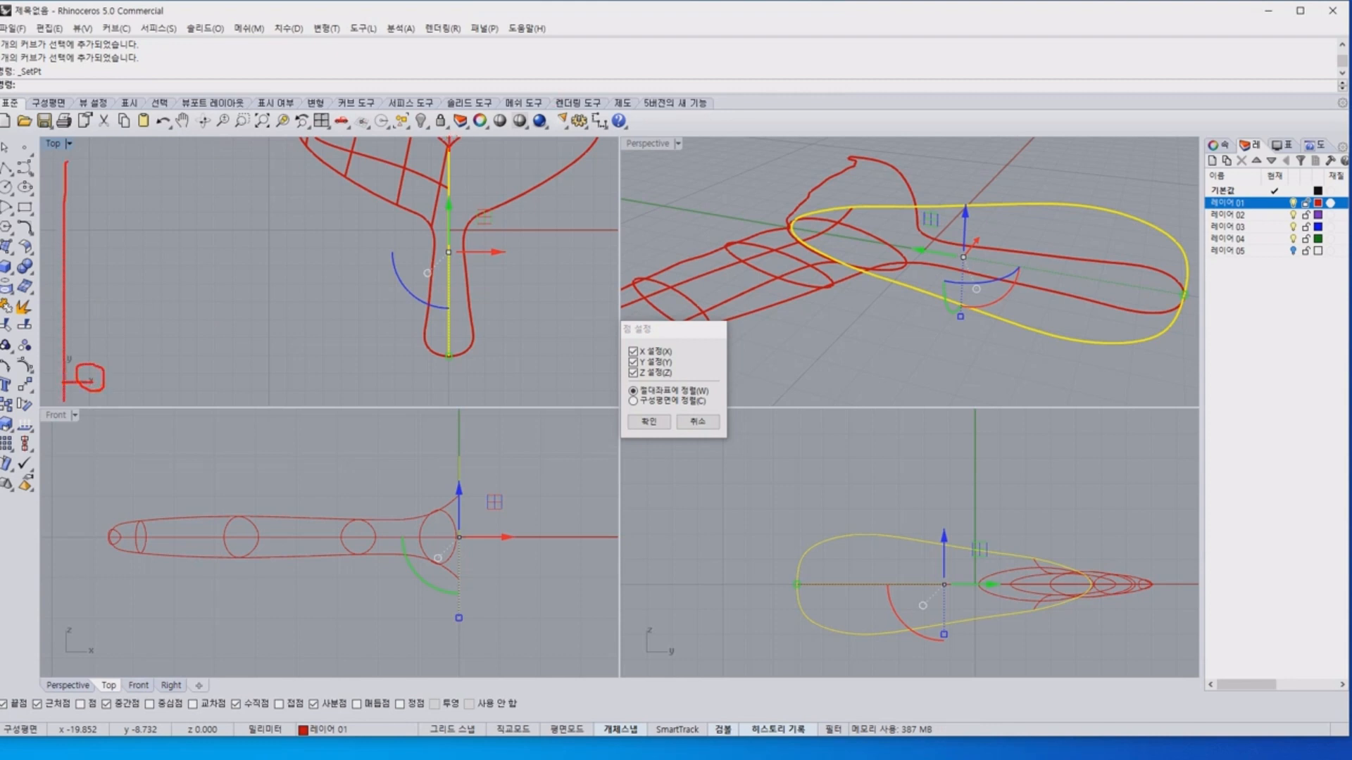
pyautogui.moveTo(449, 147); pyautogui.dragTo(430, 380)
pyautogui.press('Escape')
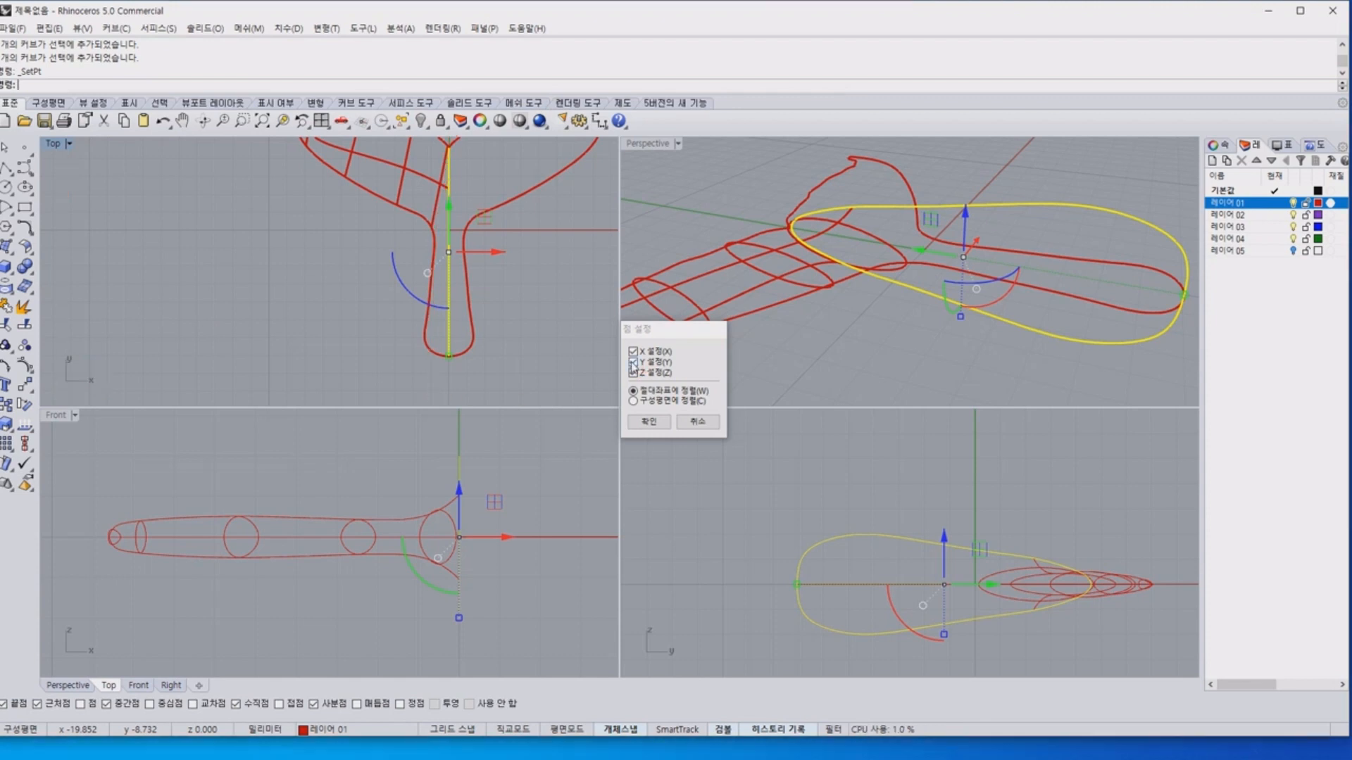
# Align the central profile curve in X only, in world coordinates, to its end point at the stem's end.
pyautogui.click(634, 363)
pyautogui.click(633, 374)
pyautogui.click(649, 424)
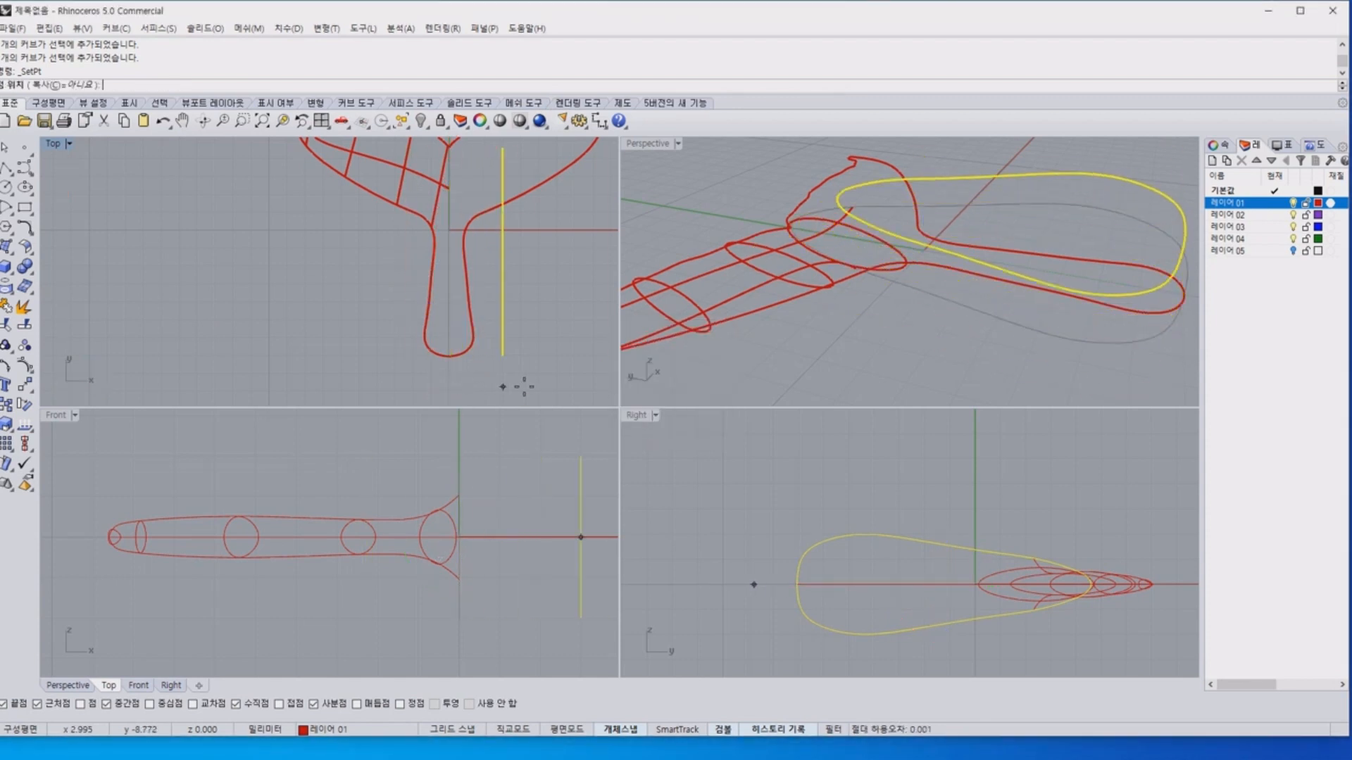
pyautogui.click(448, 355)
pyautogui.click(513, 328)
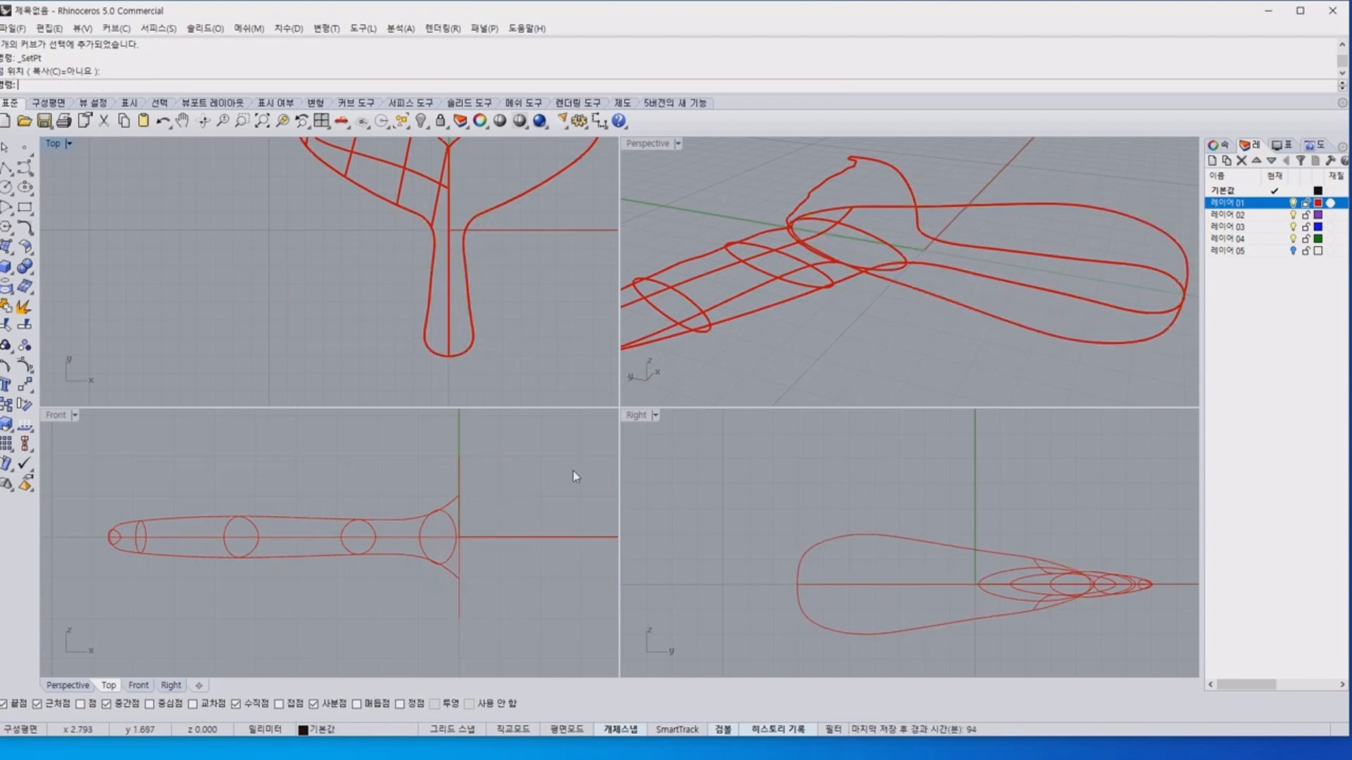
# Examine the curve network from several angles, checking the central profile and the left fluke's upper profile curve.
pyautogui.click(458, 463)
pyautogui.click(846, 354)
pyautogui.moveTo(843, 349); pyautogui.dragTo(821, 328, button='right')
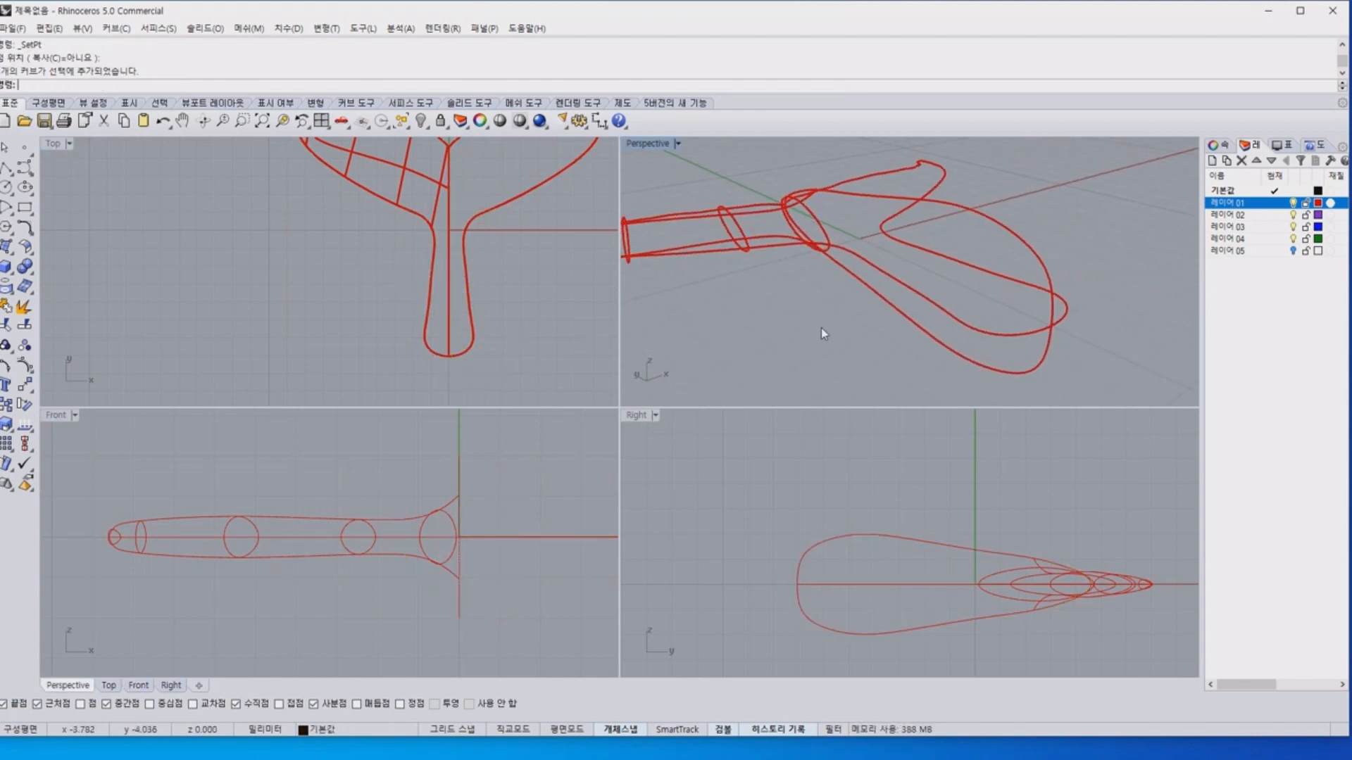
pyautogui.scroll(-6, 819, 326)
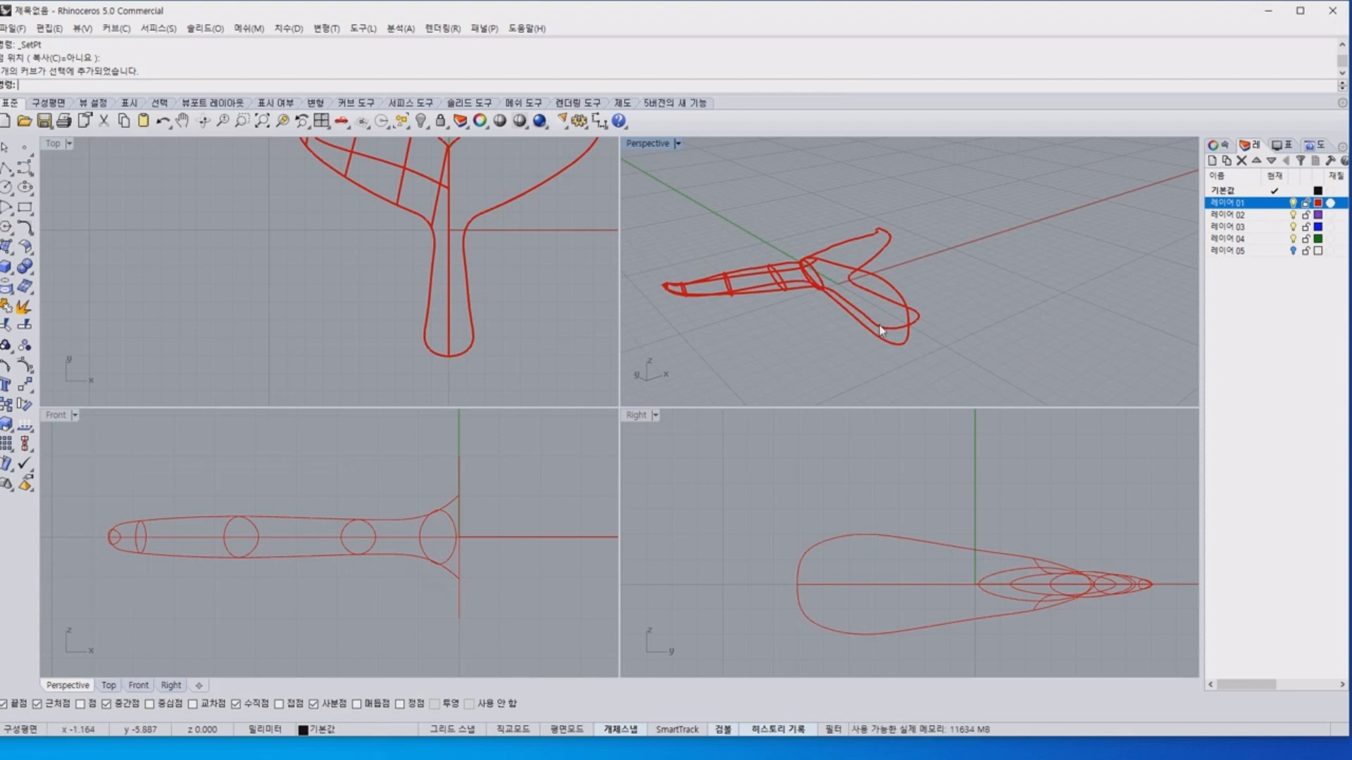
pyautogui.scroll(2, 884, 618)
pyautogui.moveTo(104, 540)
pyautogui.mouseDown()
pyautogui.moveTo(167, 510)
pyautogui.moveTo(289, 511)
pyautogui.mouseUp()
pyautogui.moveTo(97, 537)
pyautogui.mouseDown()
pyautogui.moveTo(178, 461)
pyautogui.moveTo(282, 532)
pyautogui.moveTo(387, 530)
pyautogui.moveTo(303, 550)
pyautogui.mouseUp()
pyautogui.press('Escape')
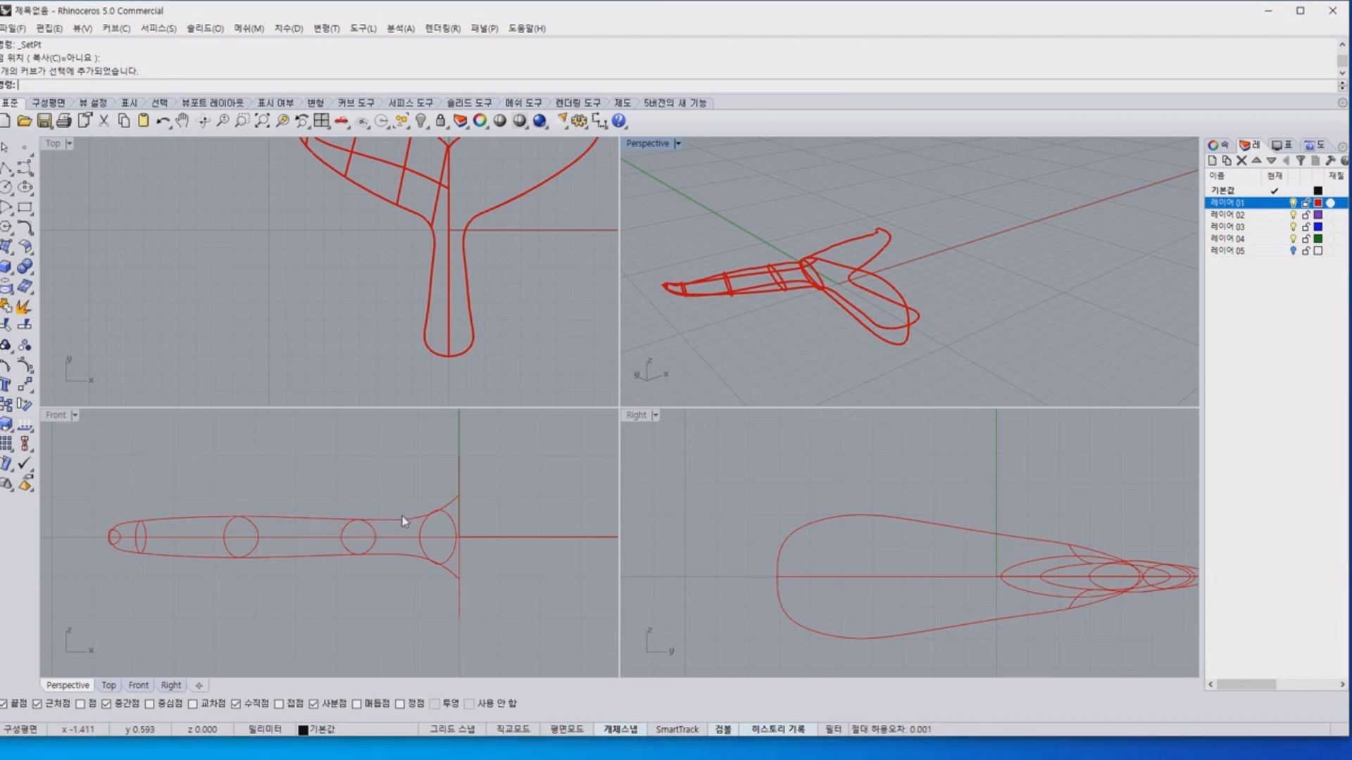
pyautogui.click(402, 519)
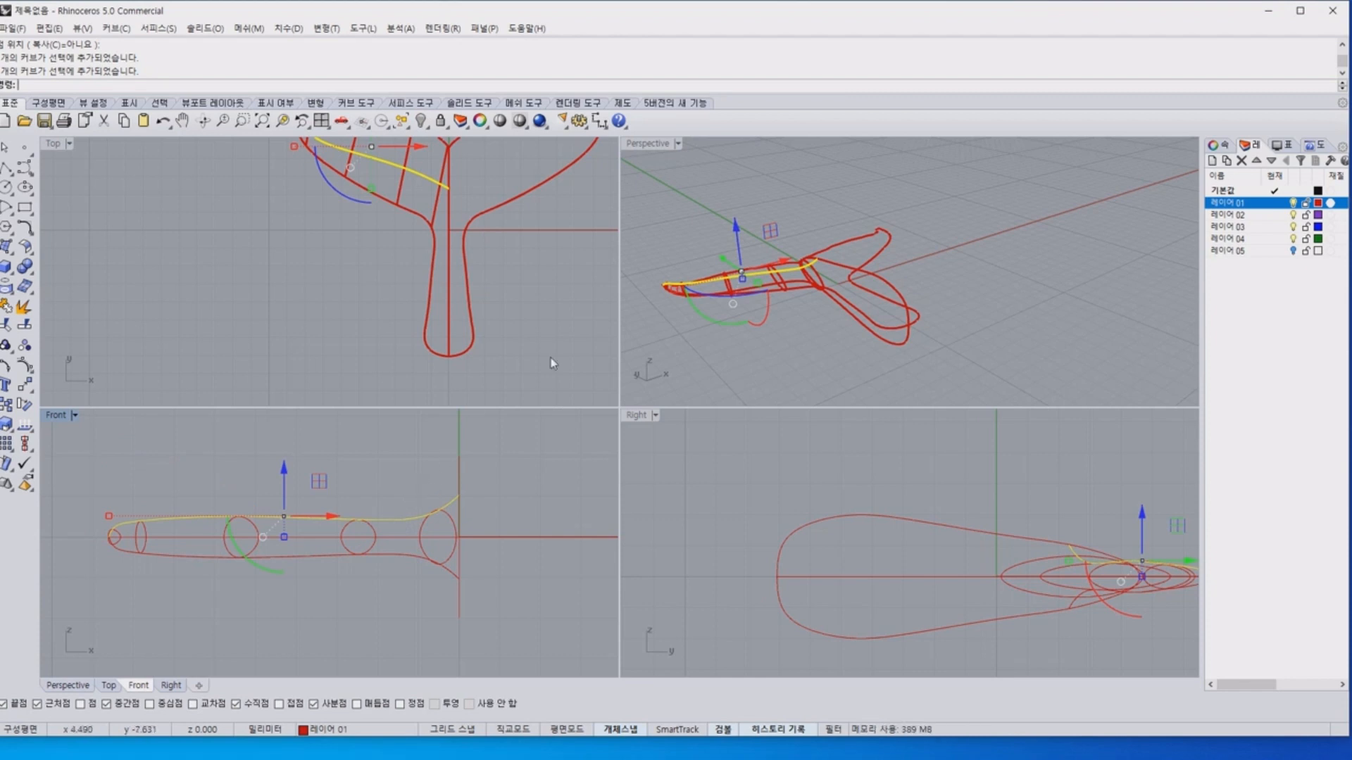
pyautogui.click(1005, 270)
pyautogui.moveTo(752, 269); pyautogui.dragTo(943, 297, button='right')
pyautogui.scroll(6, 816, 277)
# Show the hidden objects and delete the single left-half surface that overlaps the complete tail polysurface.
pyautogui.click(421, 121)
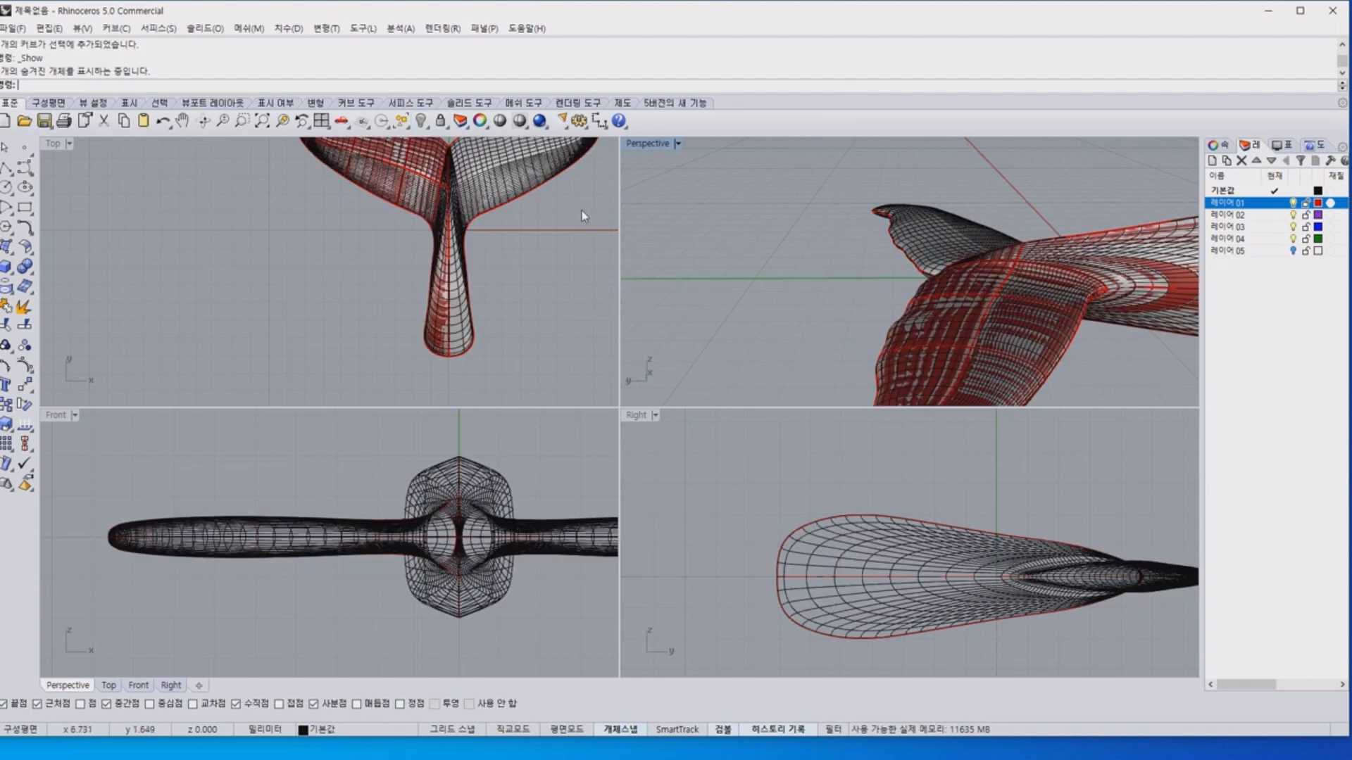
pyautogui.click(1130, 280)
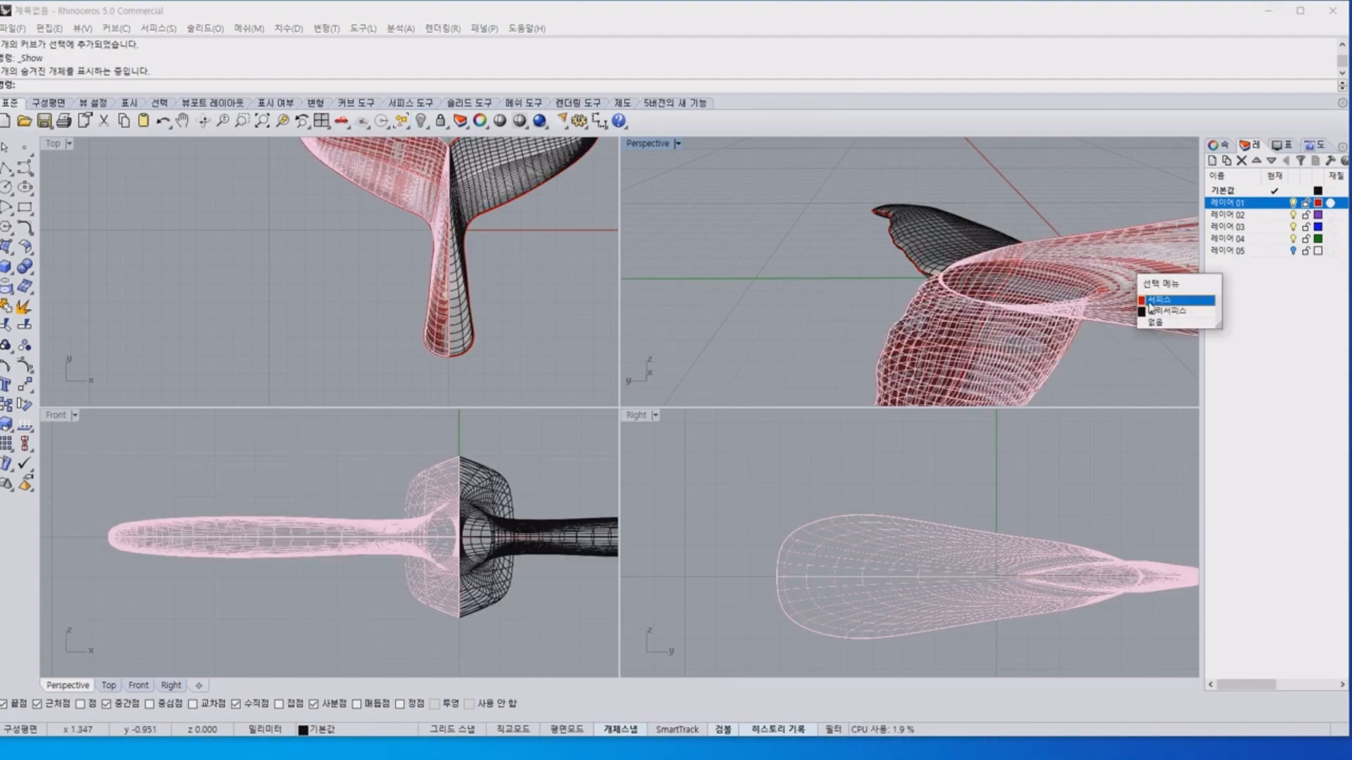
pyautogui.click(1148, 303)
pyautogui.moveTo(858, 230); pyautogui.dragTo(993, 270, button='right')
pyautogui.press('Delete')
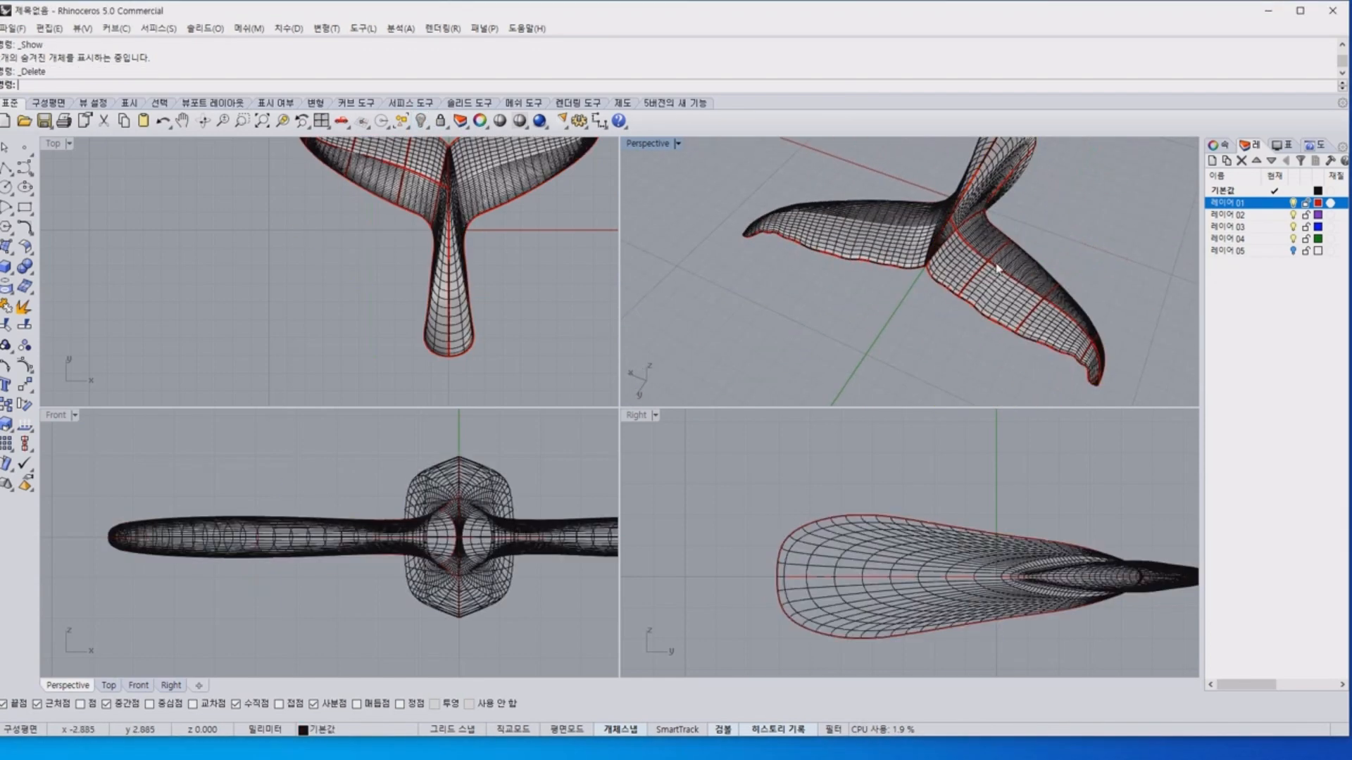
# Select the complete tail polysurface and check it from several angles.
pyautogui.hotkey('ctrl', 'a')
pyautogui.press('Escape')
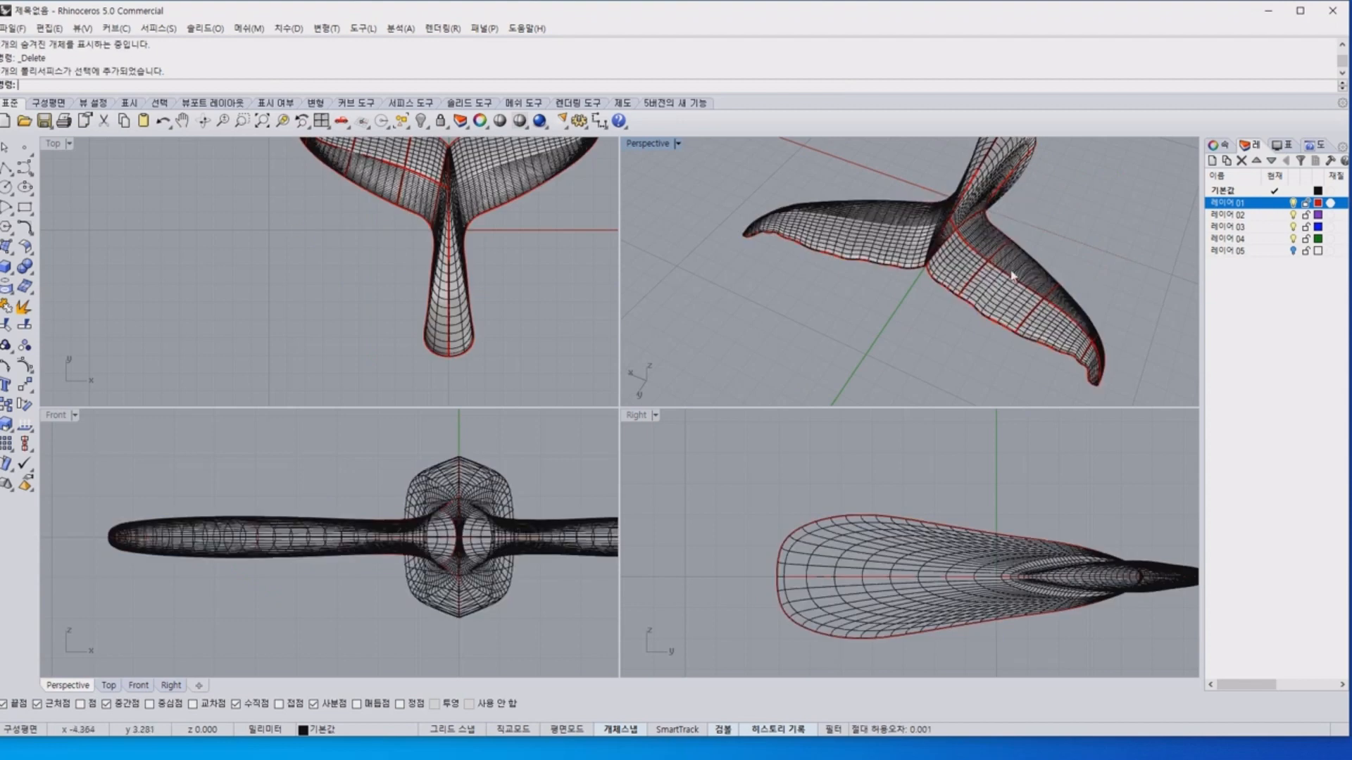
pyautogui.click(985, 234)
pyautogui.moveTo(1070, 274); pyautogui.dragTo(944, 255, button='right')
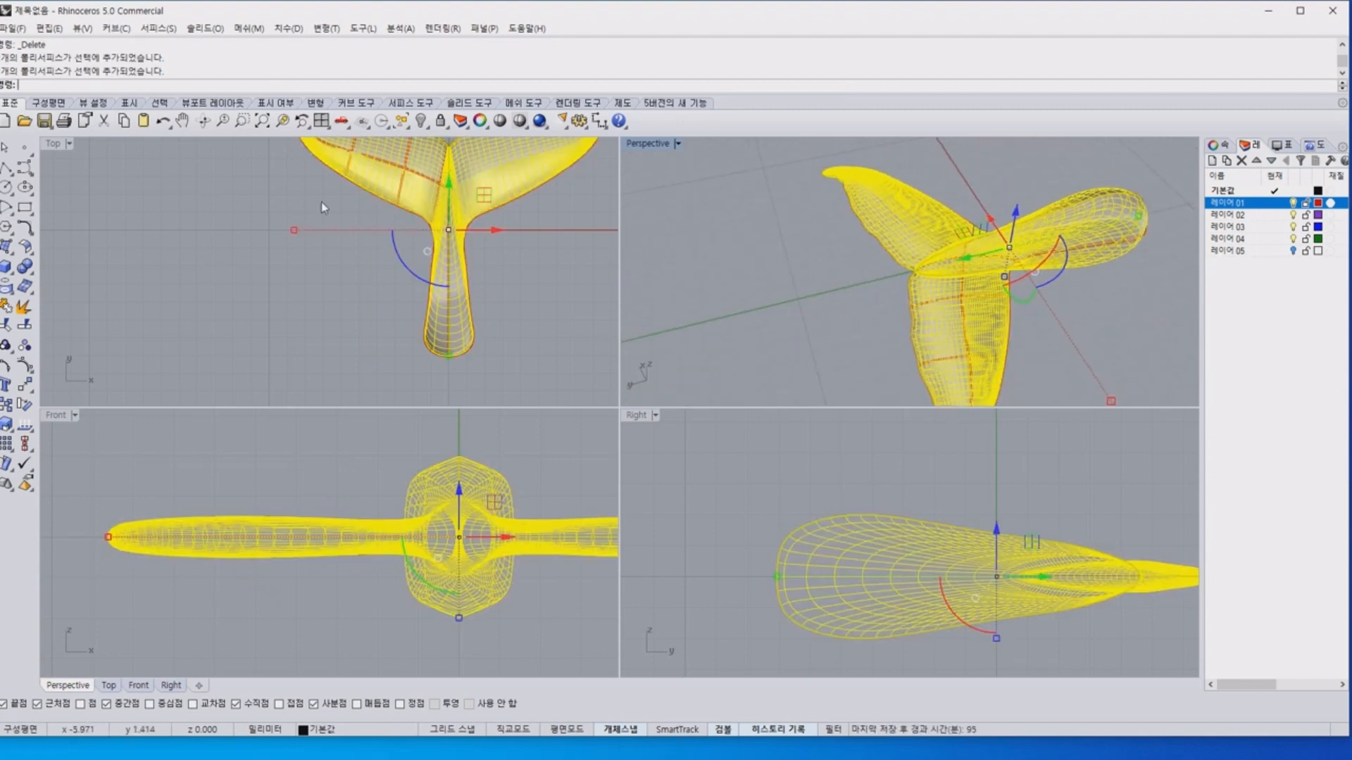
# Draw a horizontal ellipse on the stem's wide end in the Right view and shift it along the stem towards the flukes.
pyautogui.click(25, 187)
pyautogui.scroll(5, 771, 571)
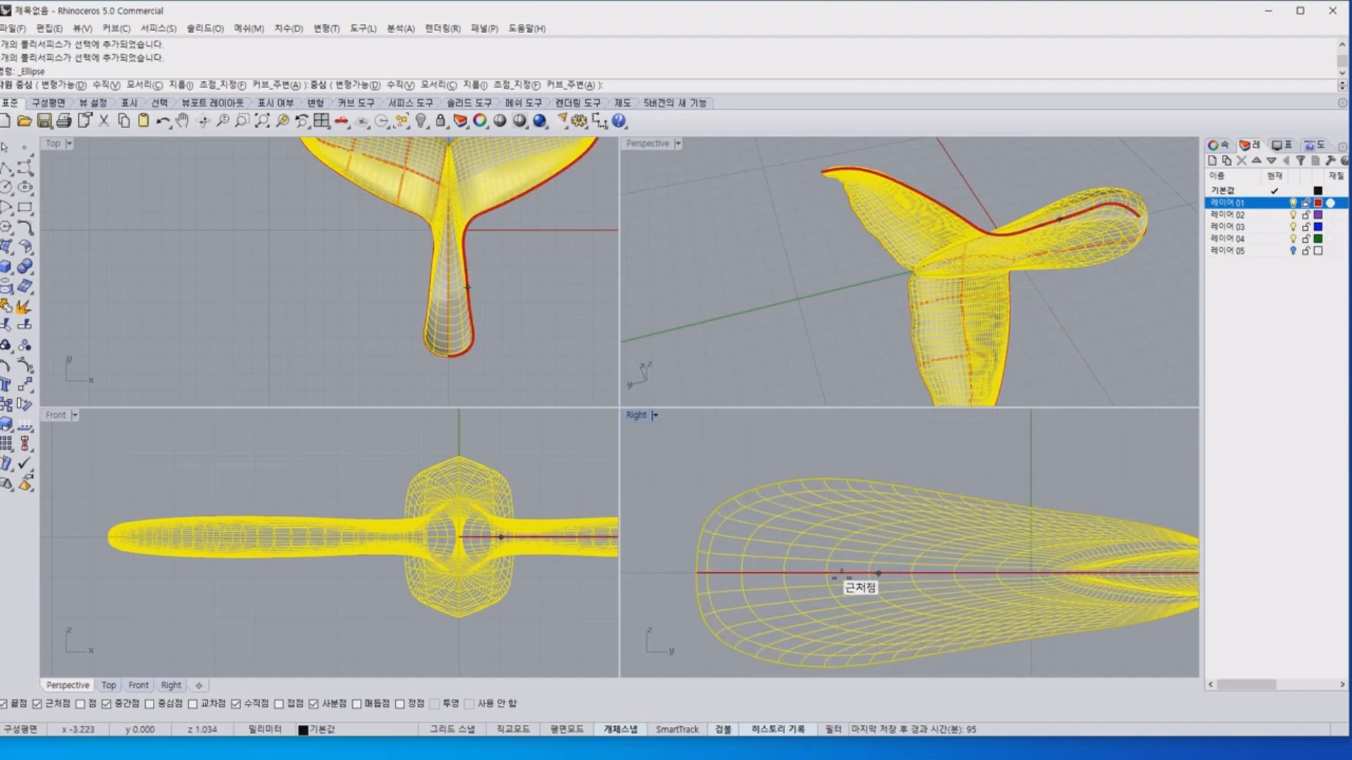
pyautogui.click(781, 571)
pyautogui.click(887, 572)
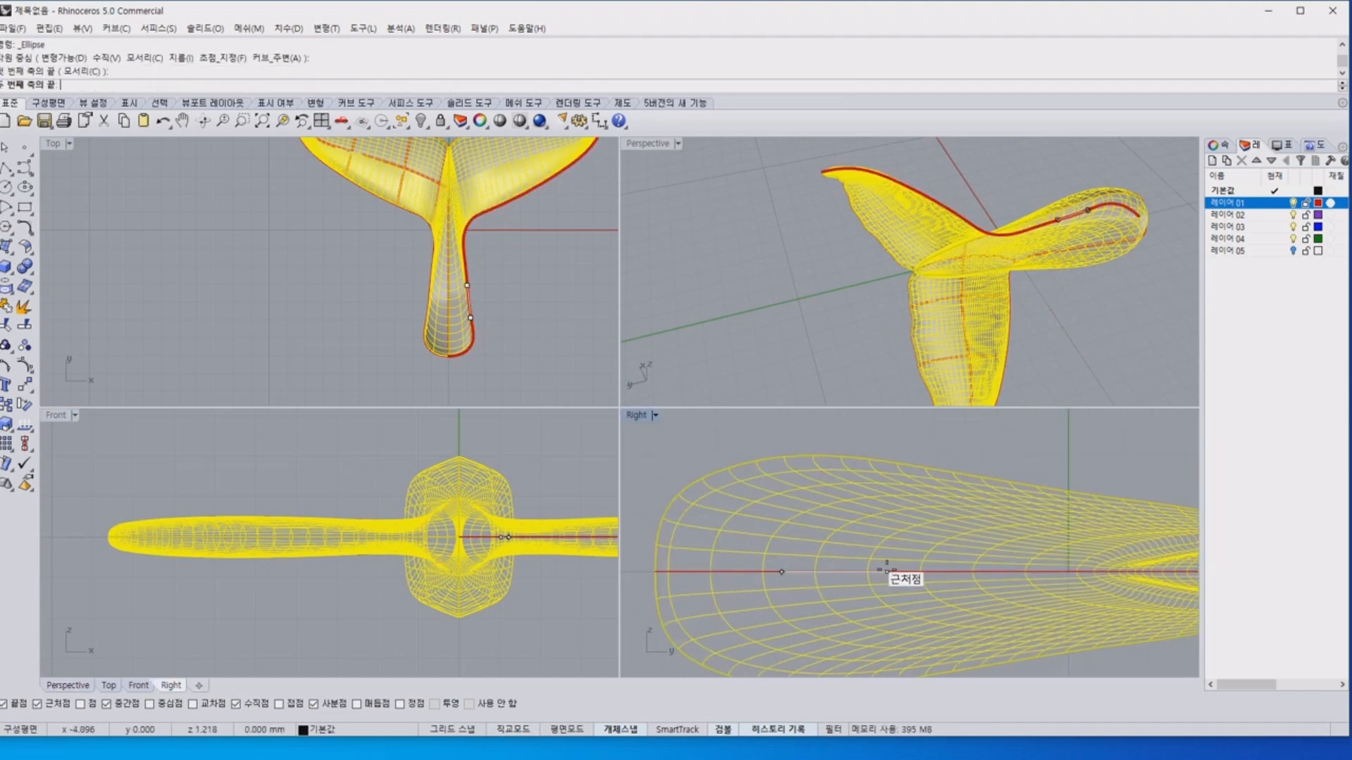
pyautogui.click(863, 519)
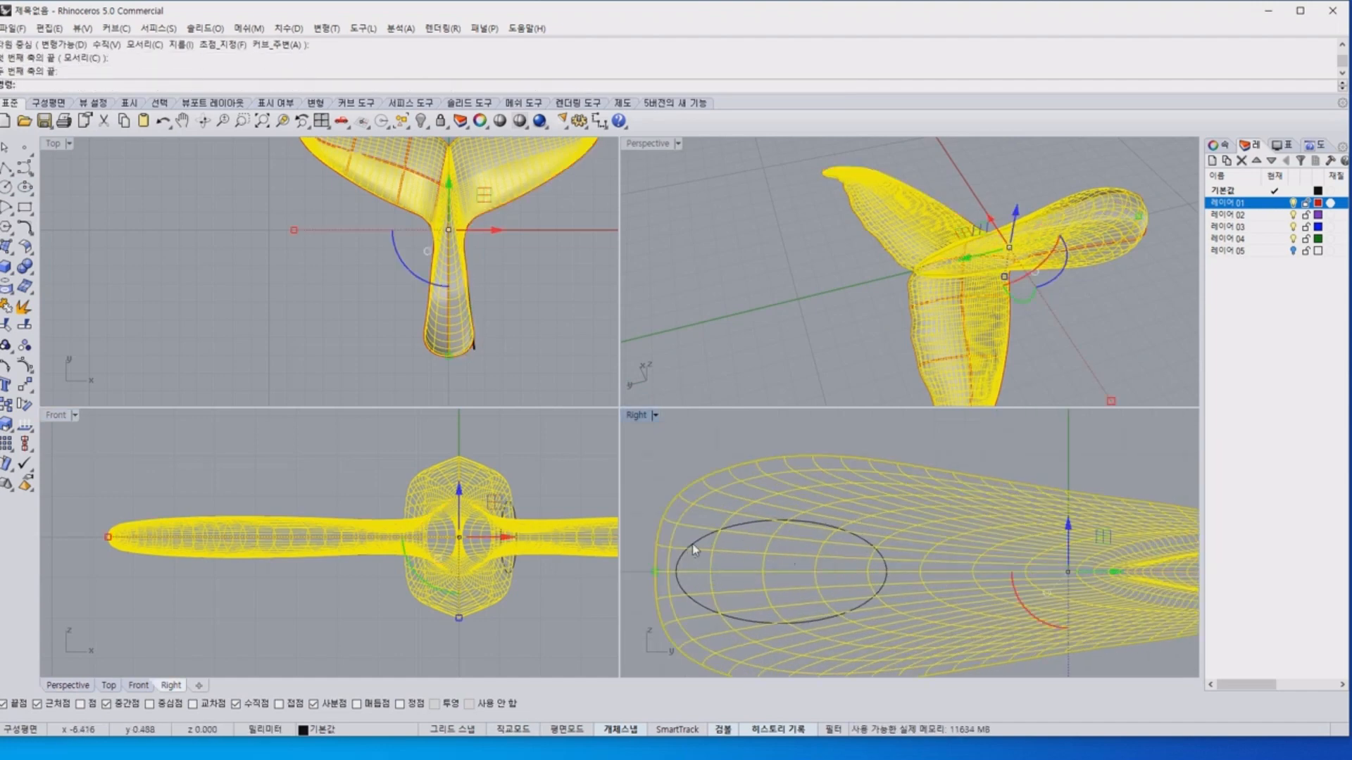
pyautogui.moveTo(677, 573); pyautogui.dragTo(689, 574)
pyautogui.moveTo(848, 576); pyautogui.dragTo(865, 576)
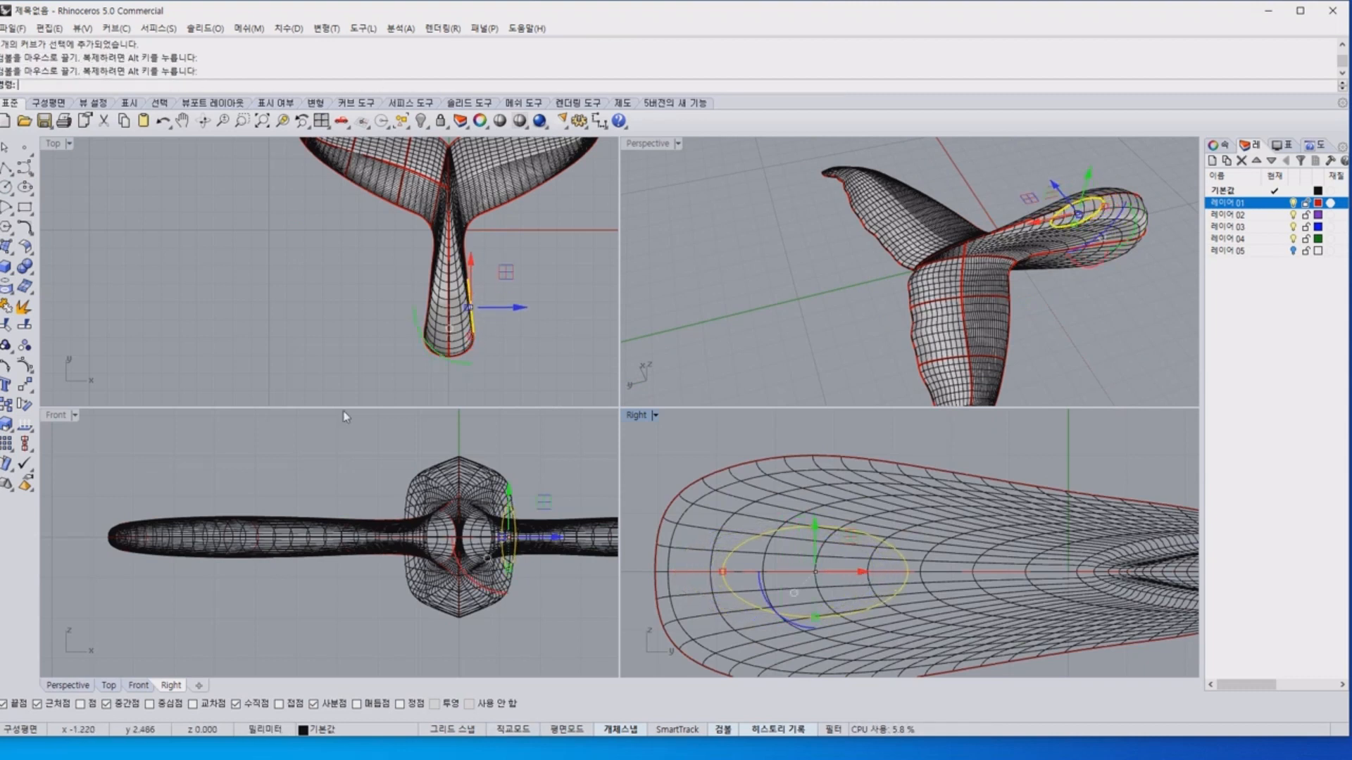
# Extrude the ellipse into a capped solid on both sides, with its direction running from the origin horizontally along the X axis.
pyautogui.click(14, 271)
pyautogui.click(68, 314)
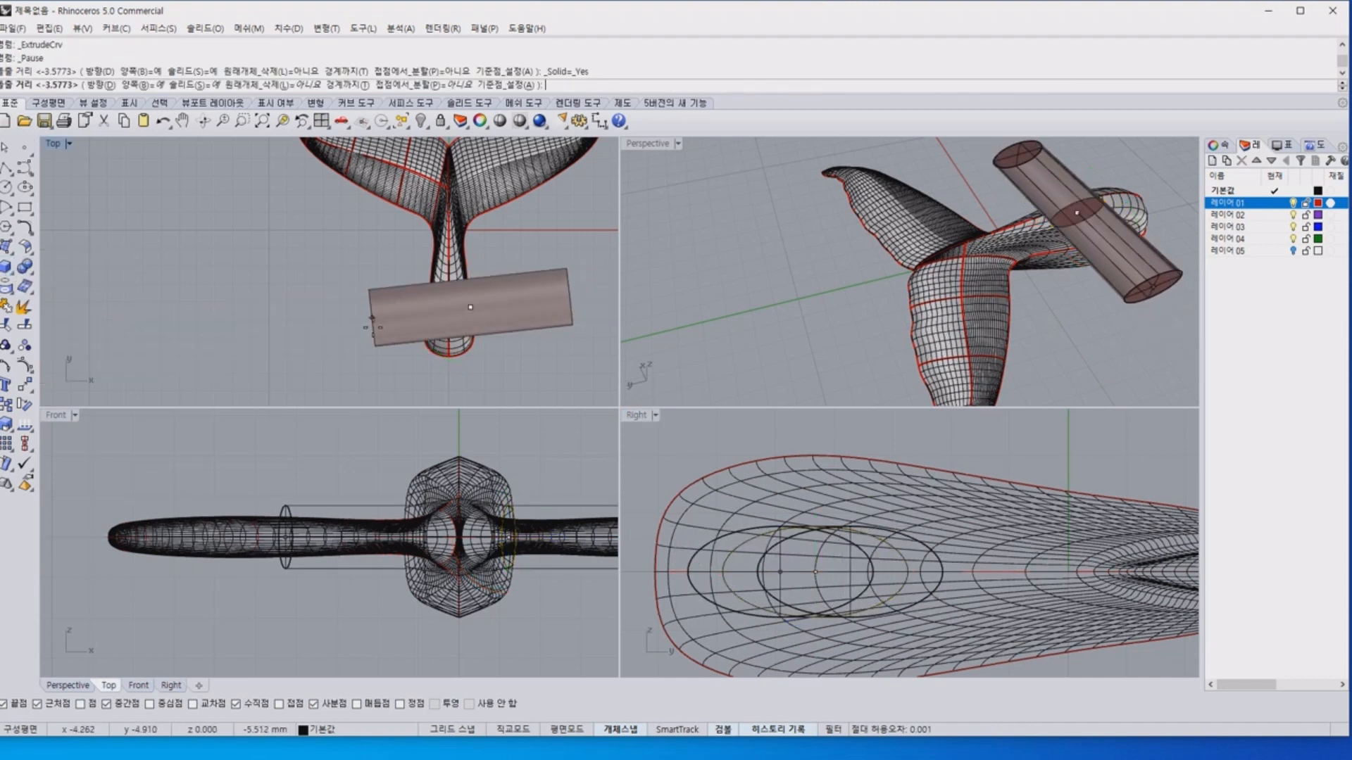
pyautogui.click(95, 85)
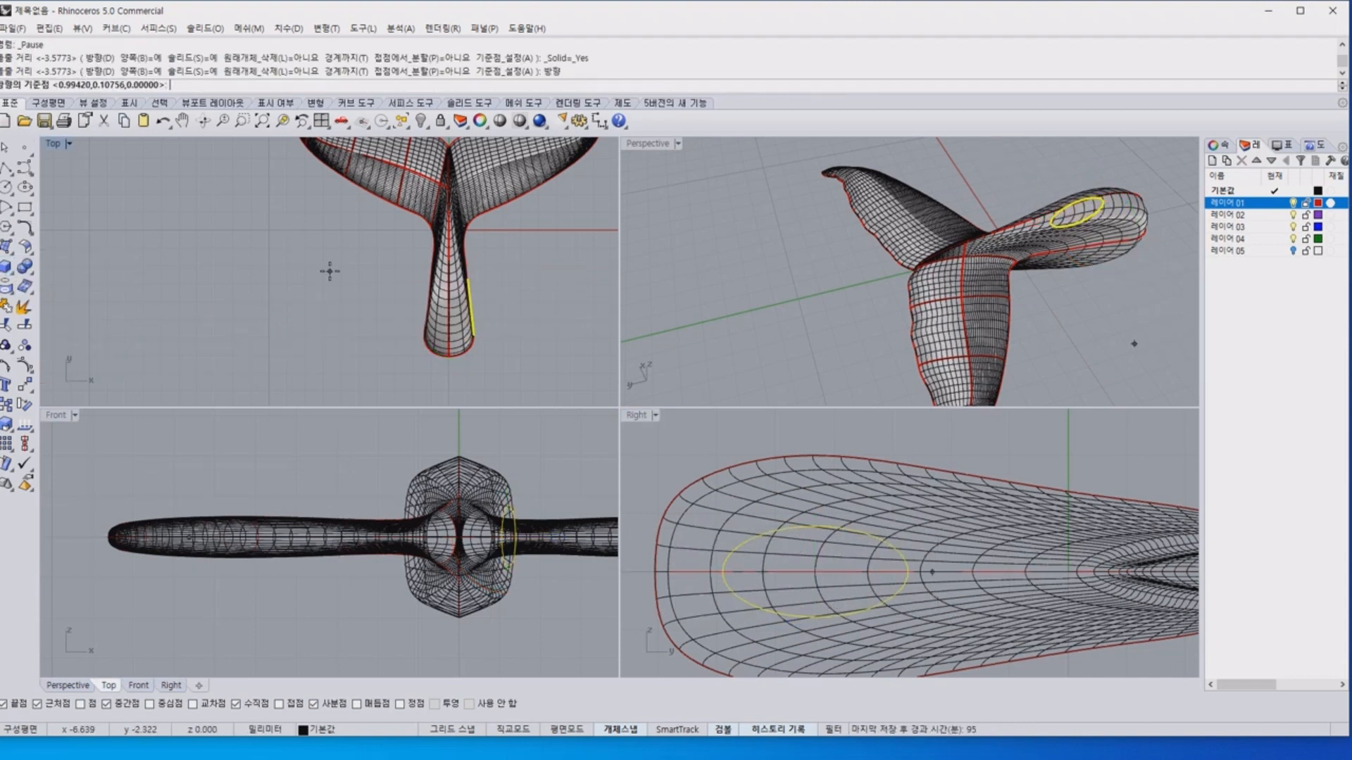
pyautogui.write('0')
pyautogui.press('Return')
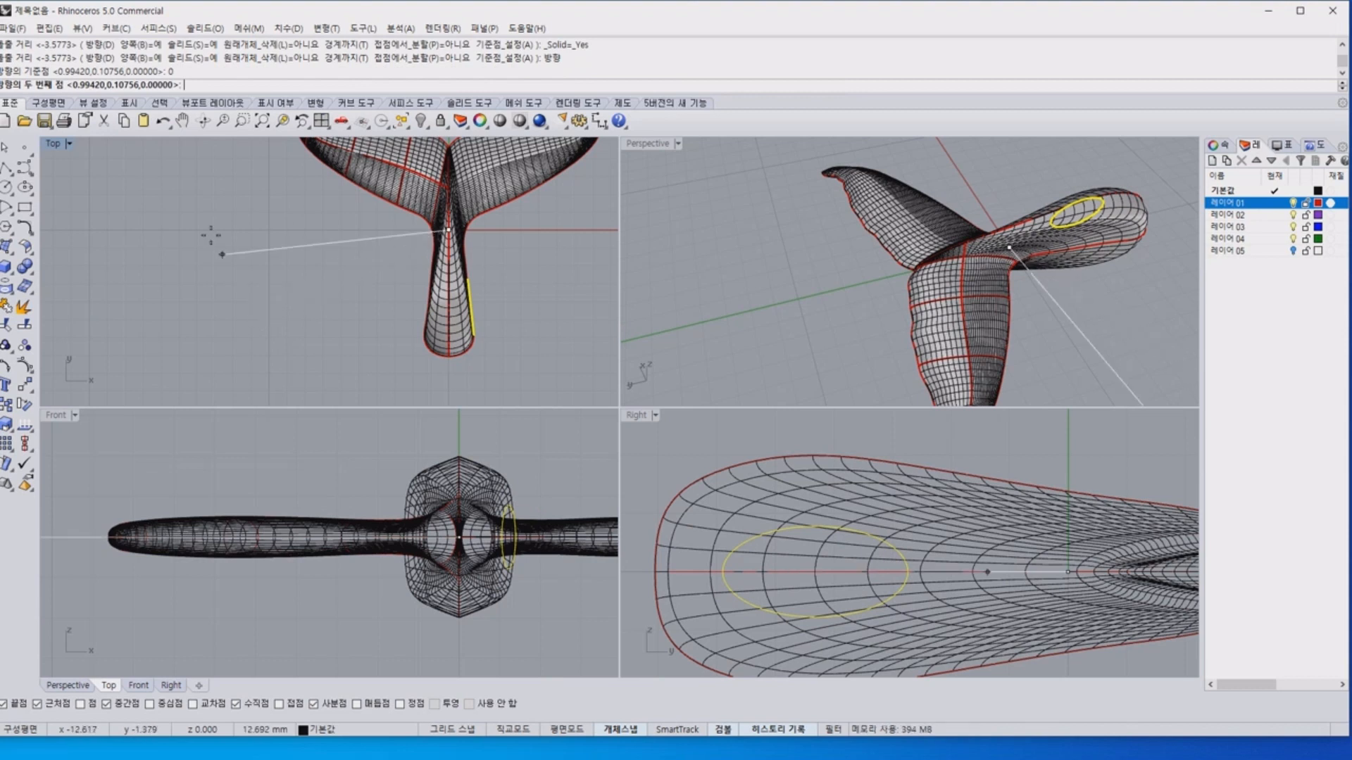
pyautogui.click(185, 229)
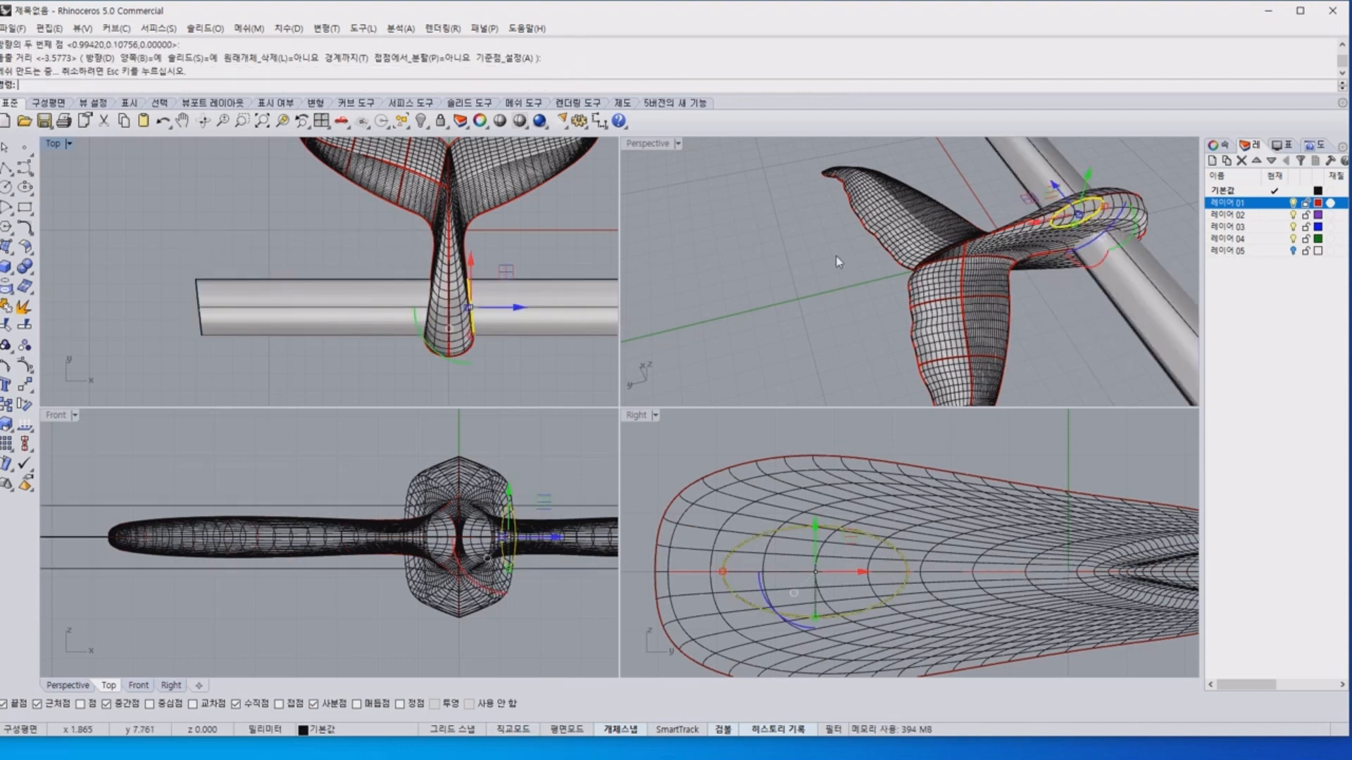
pyautogui.click(786, 310)
pyautogui.write('bd')
pyautogui.press('Return')
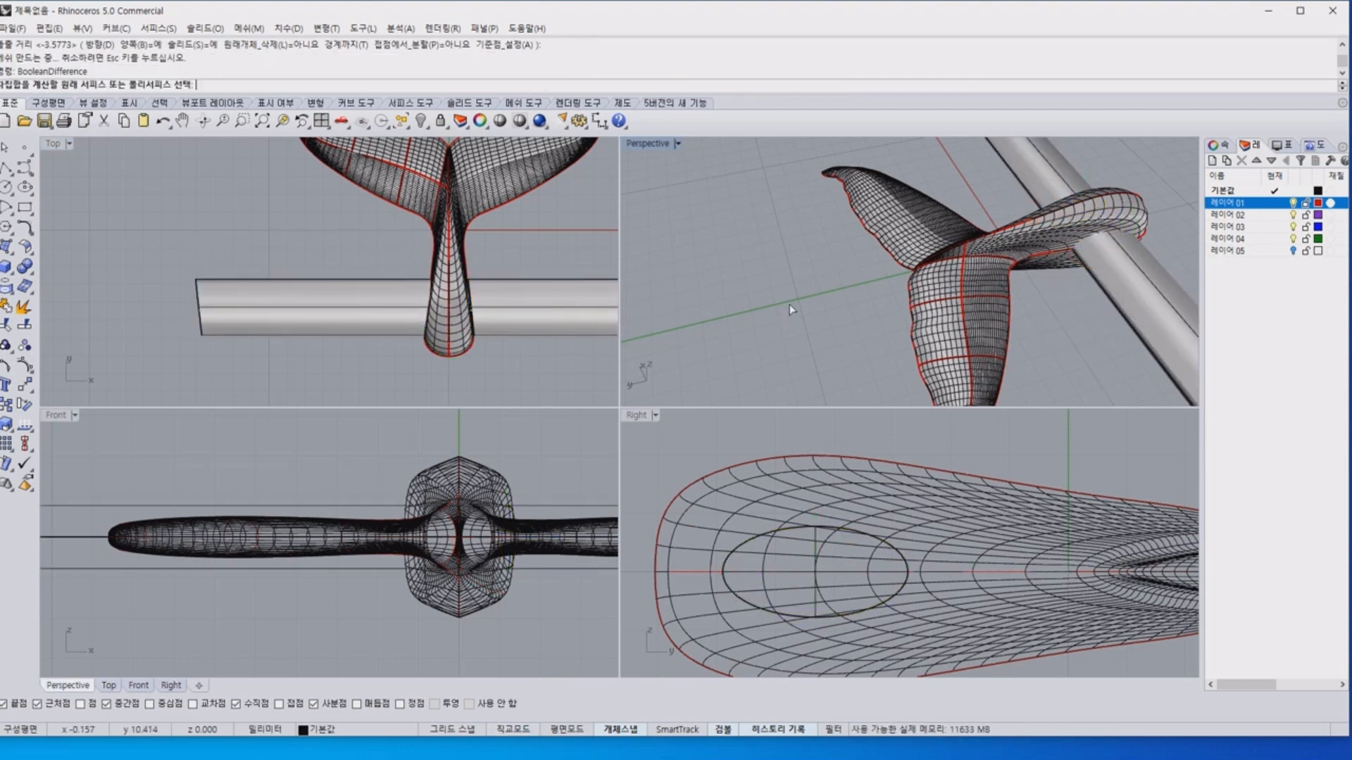
pyautogui.press('Escape')
# Delete the ellipse curve on the stem's side and the long elliptical solid extruded from it.
pyautogui.click(787, 535)
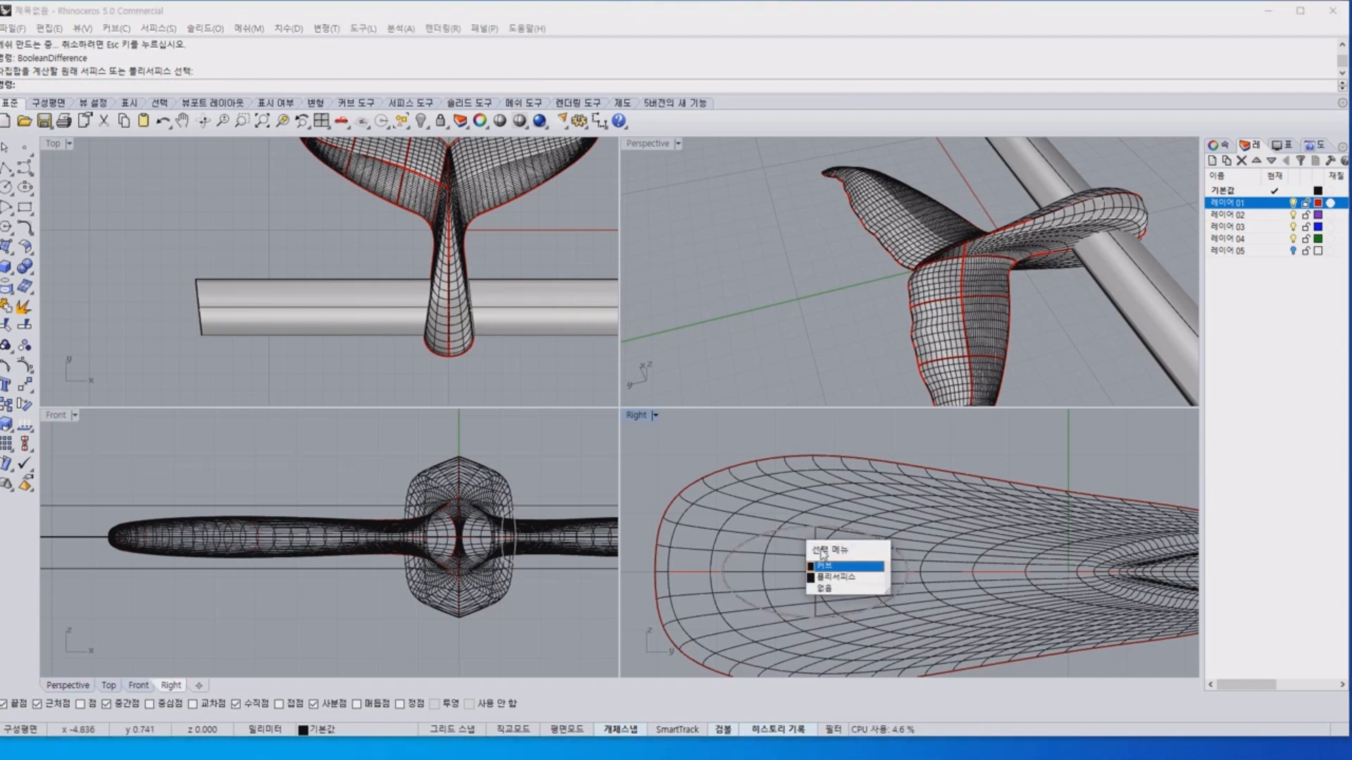
pyautogui.click(824, 561)
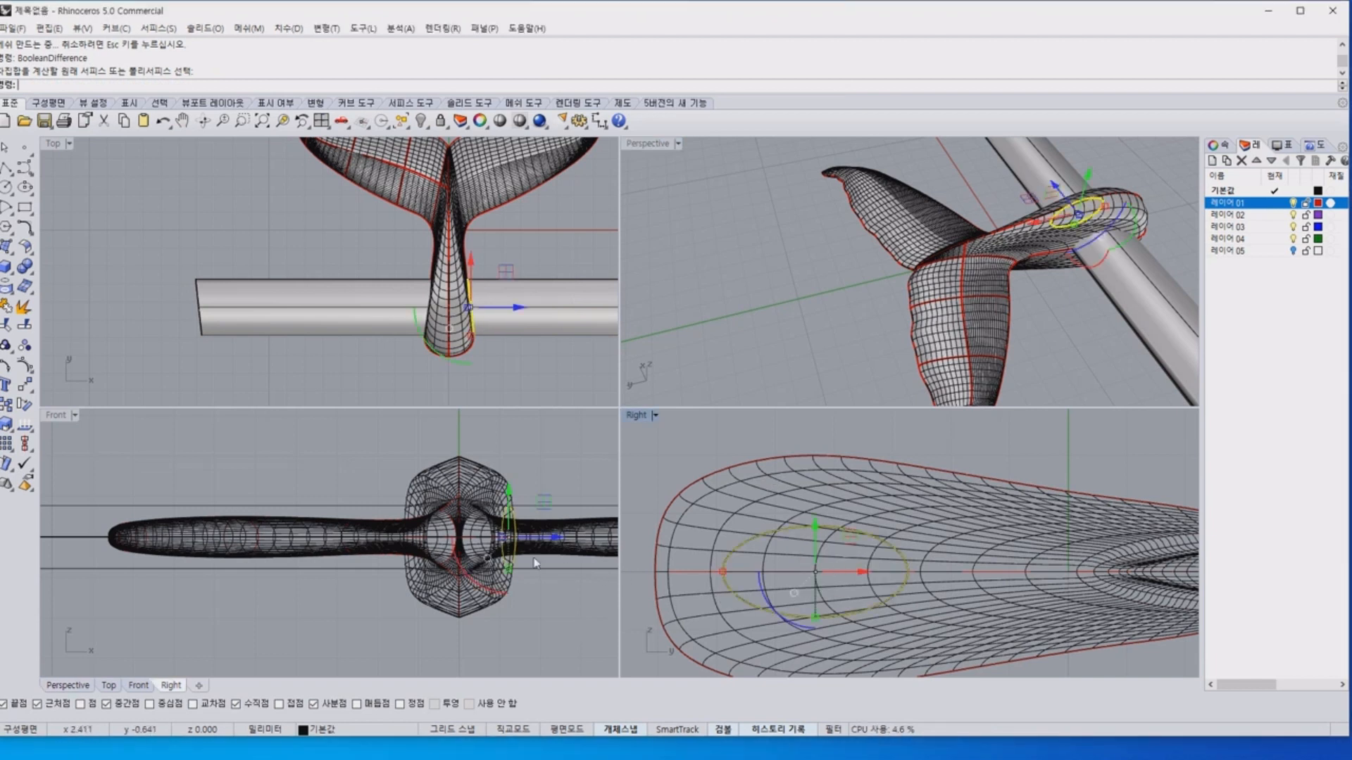
pyautogui.press('Delete')
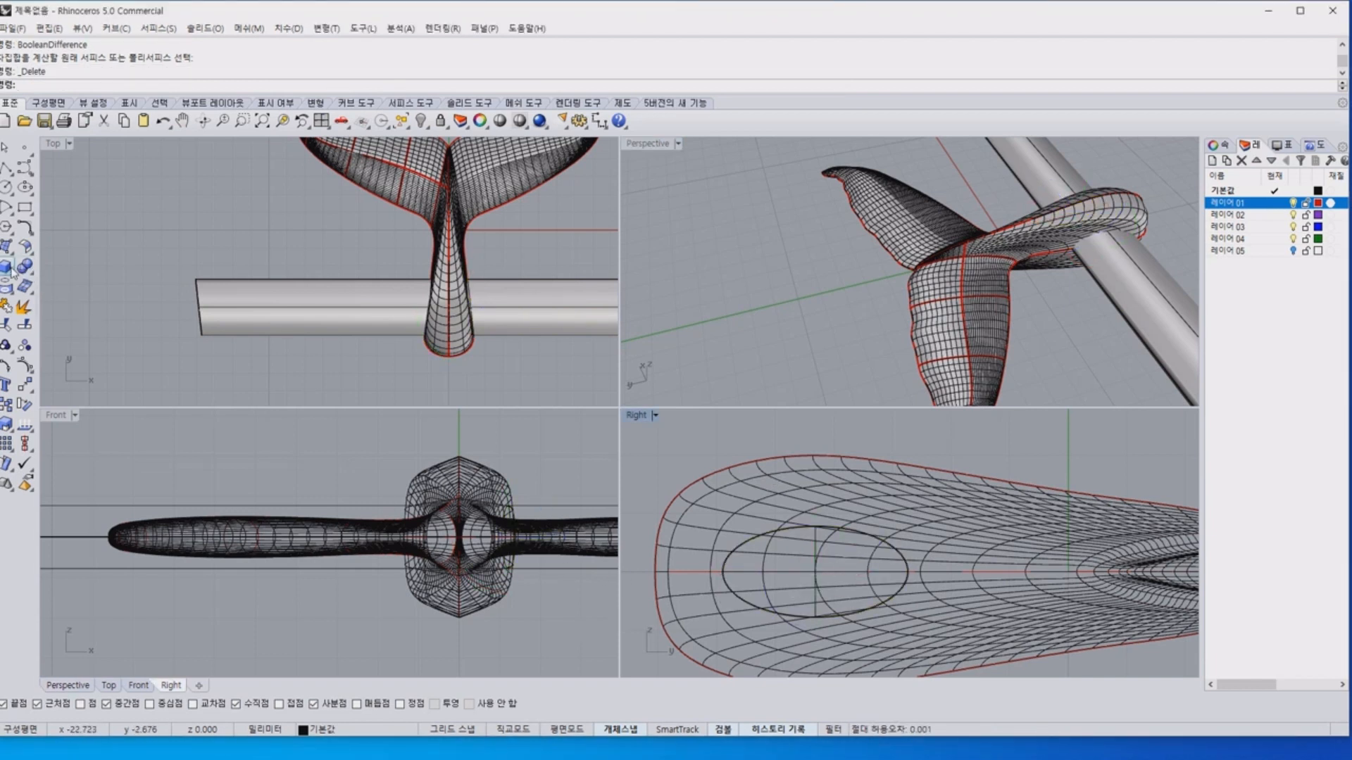
pyautogui.click(26, 186)
pyautogui.scroll(3, 734, 567)
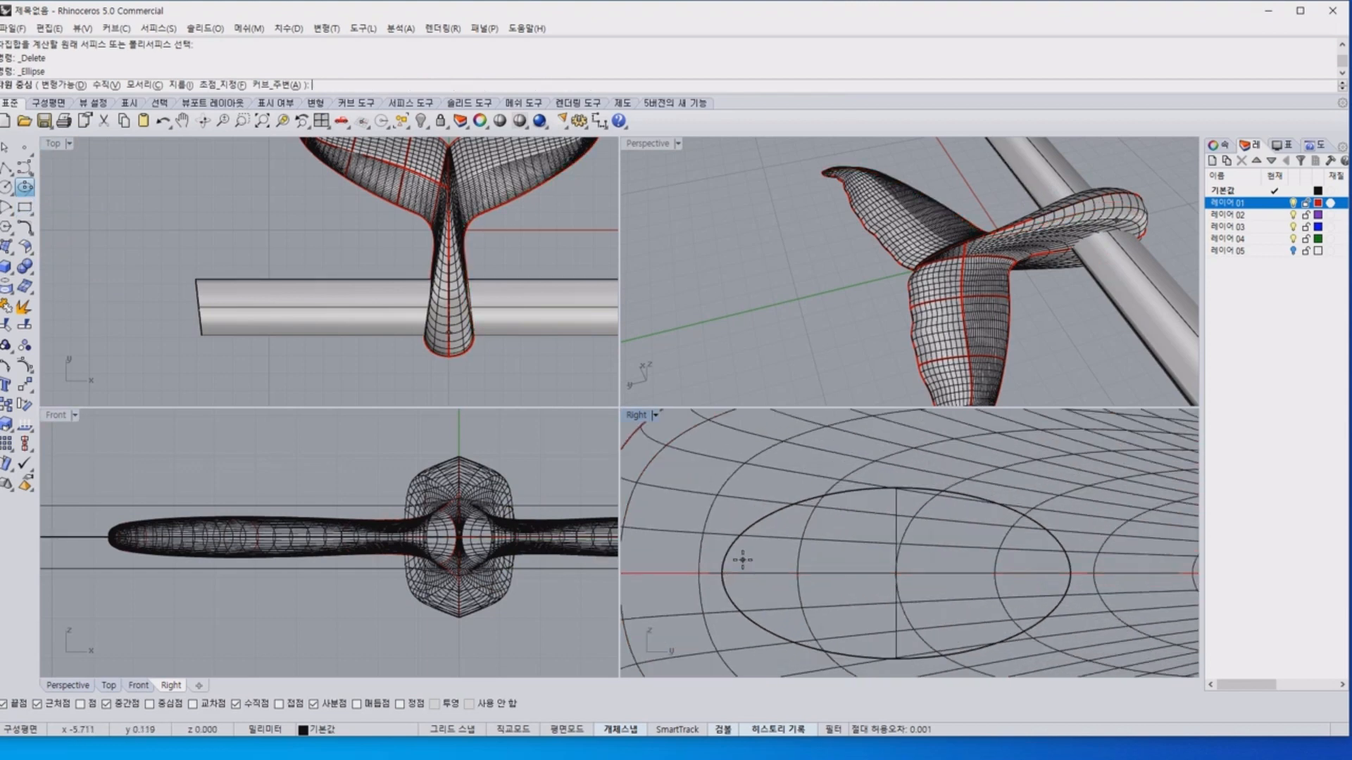
pyautogui.press('Escape')
pyautogui.click(530, 296)
pyautogui.press('Delete')
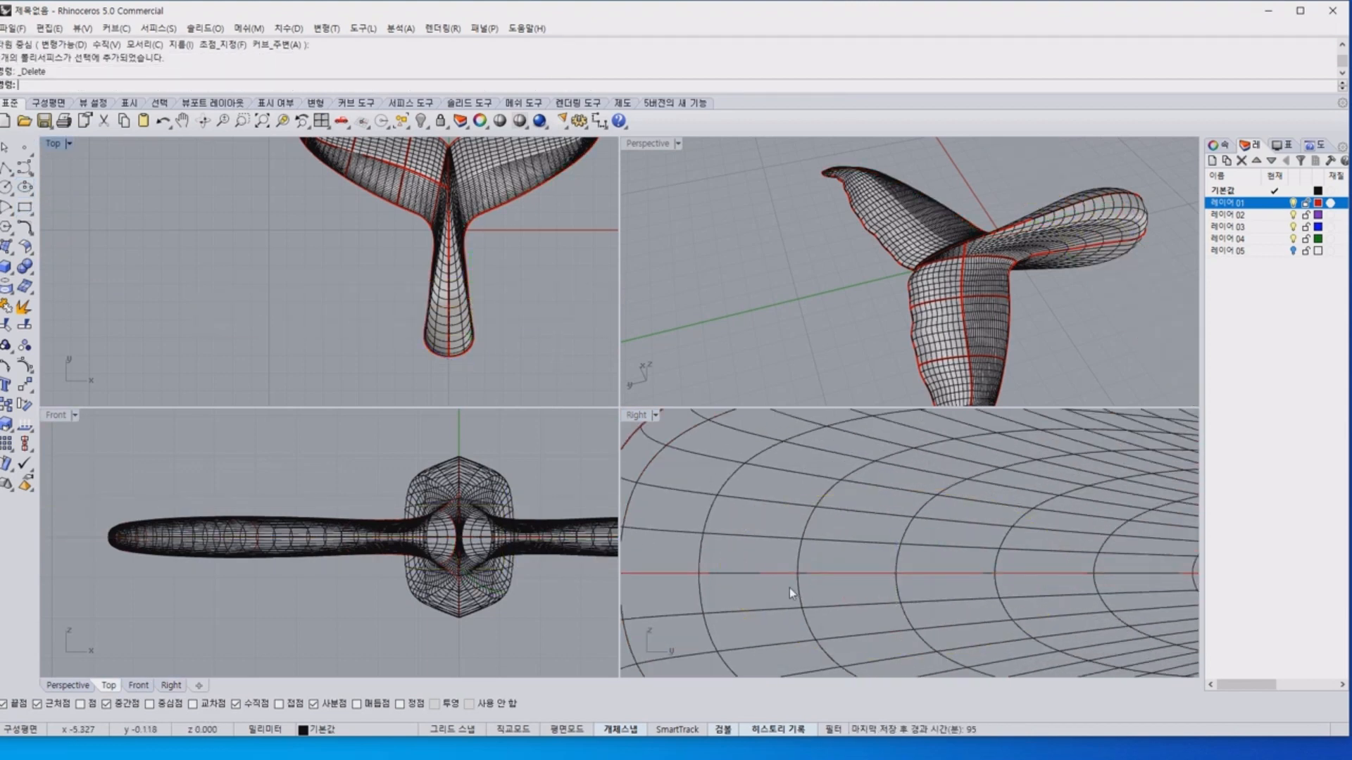
# Turn on projected snapping, draw a horizontal ellipse on the stem's centre line in the Right view, and shift it towards the flukes.
pyautogui.press('Return')
pyautogui.scroll(-5, 722, 560)
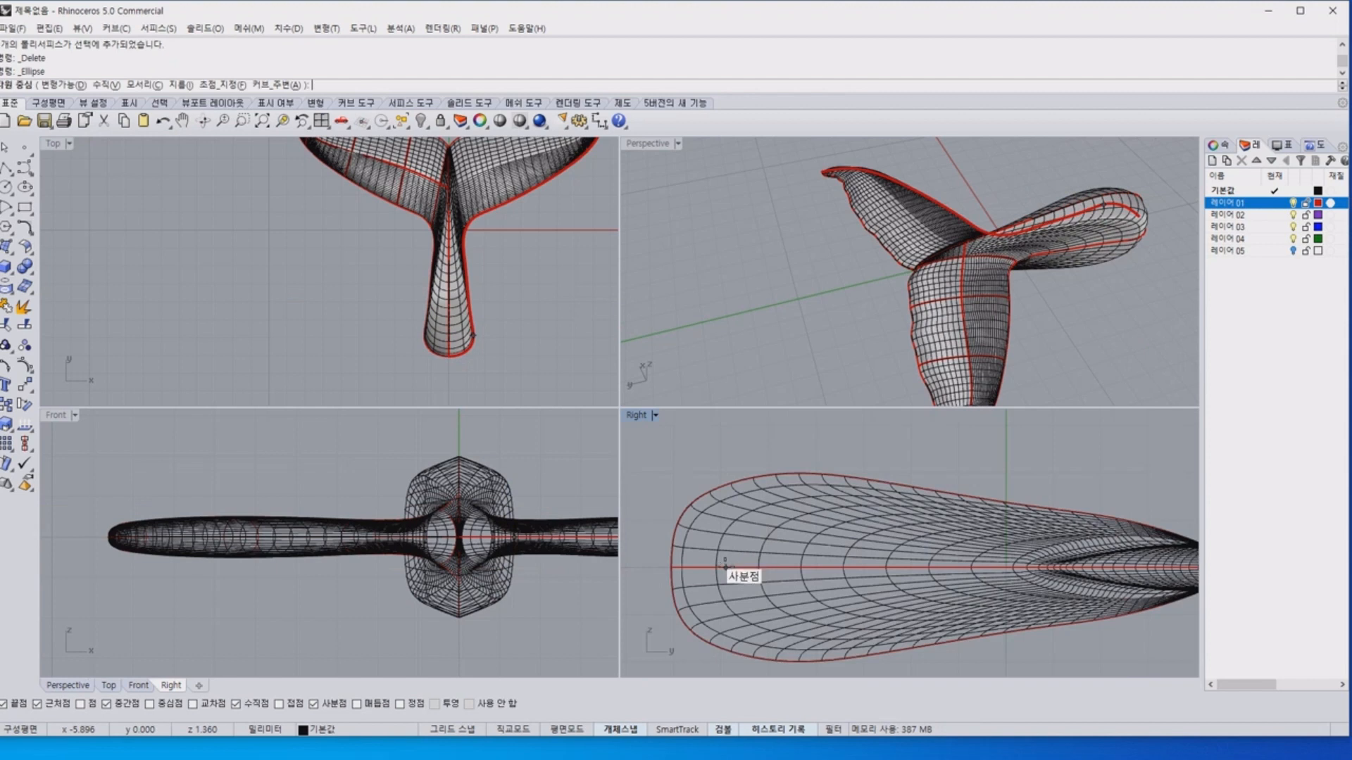
pyautogui.click(421, 704)
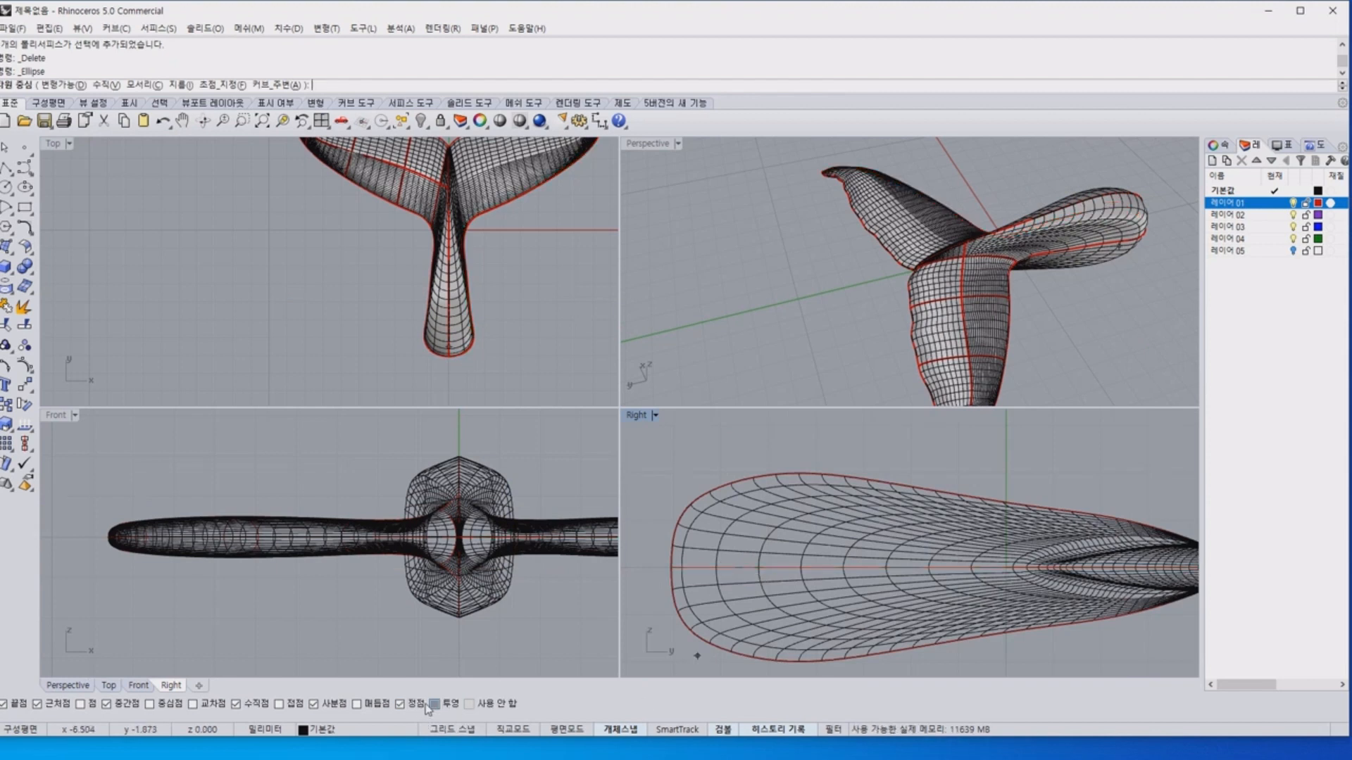
pyautogui.click(750, 565)
pyautogui.click(849, 566)
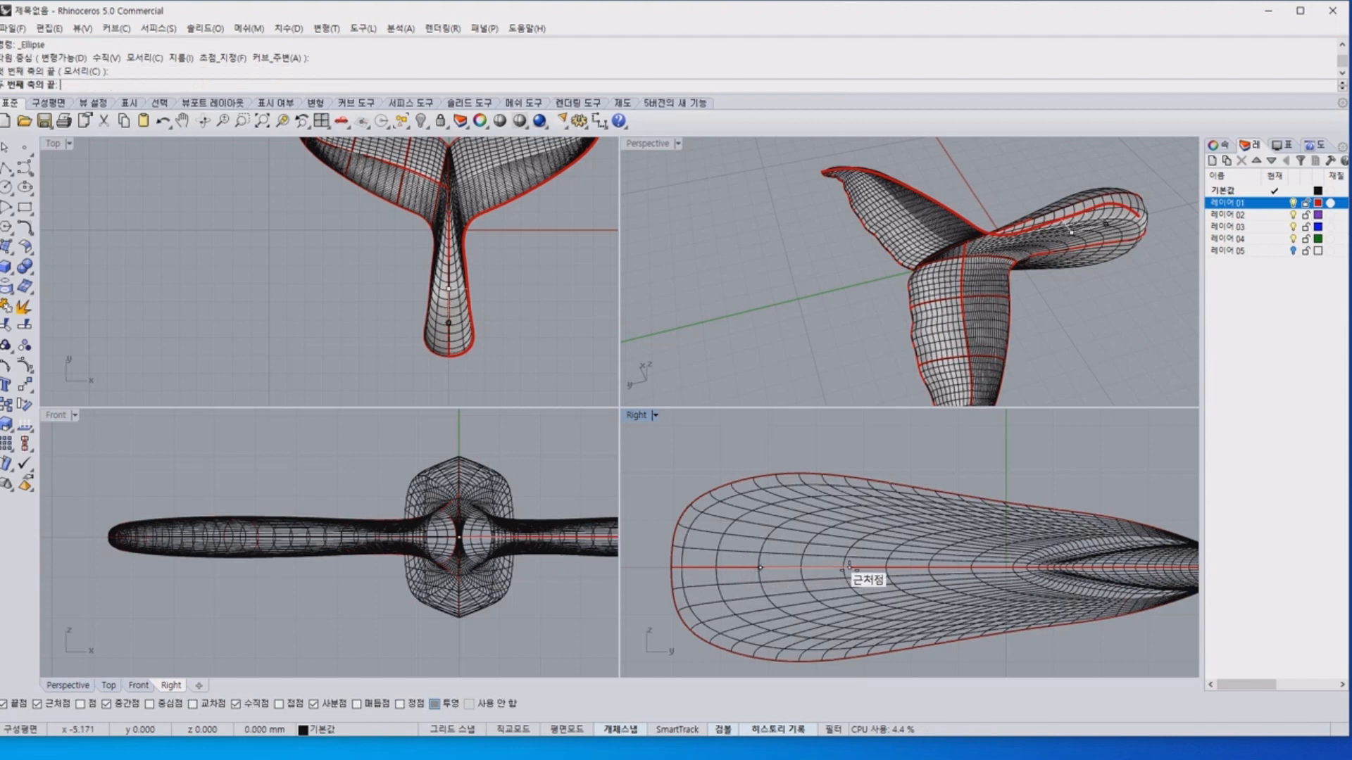
pyautogui.click(760, 537)
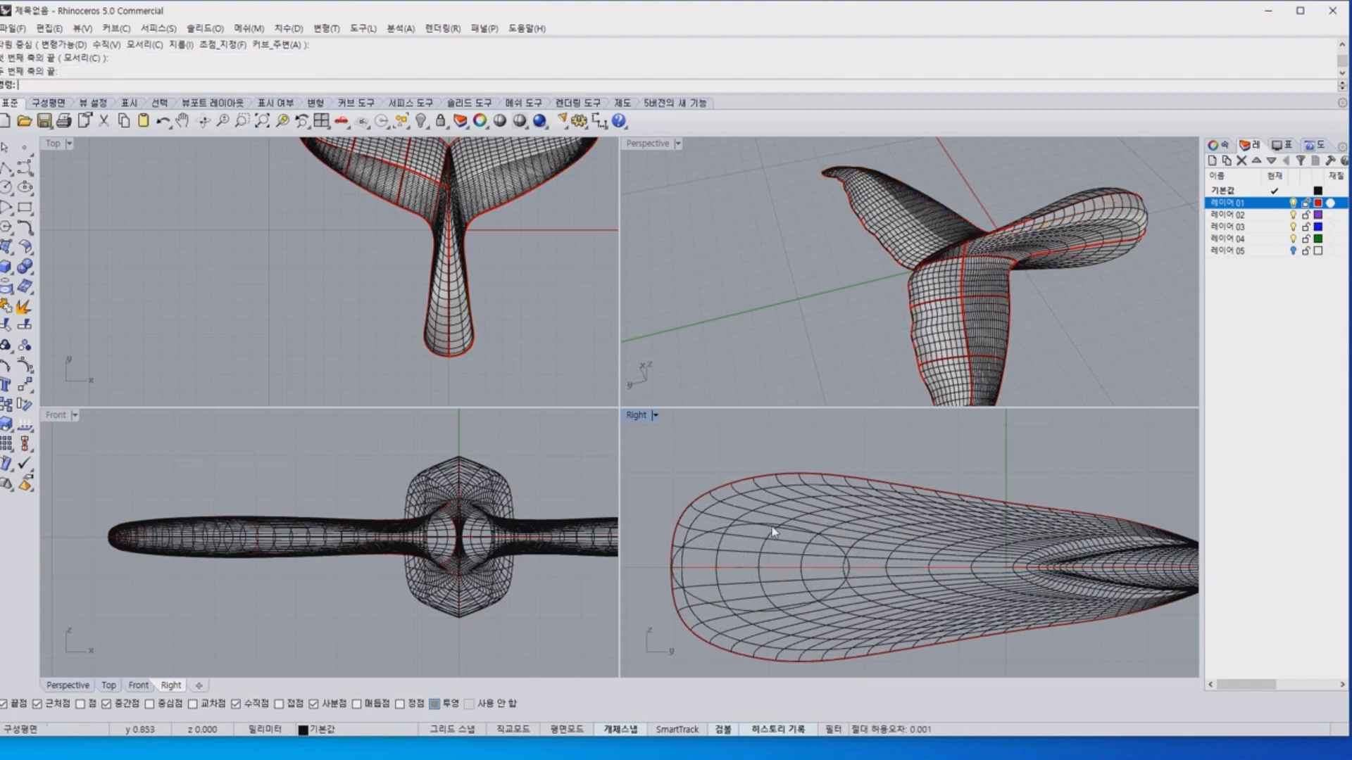
pyautogui.click(769, 528)
pyautogui.click(814, 556)
pyautogui.keyDown('shift'); pyautogui.moveTo(672, 567); pyautogui.dragTo(690, 569); pyautogui.keyUp('shift')
pyautogui.moveTo(803, 568); pyautogui.dragTo(838, 568)
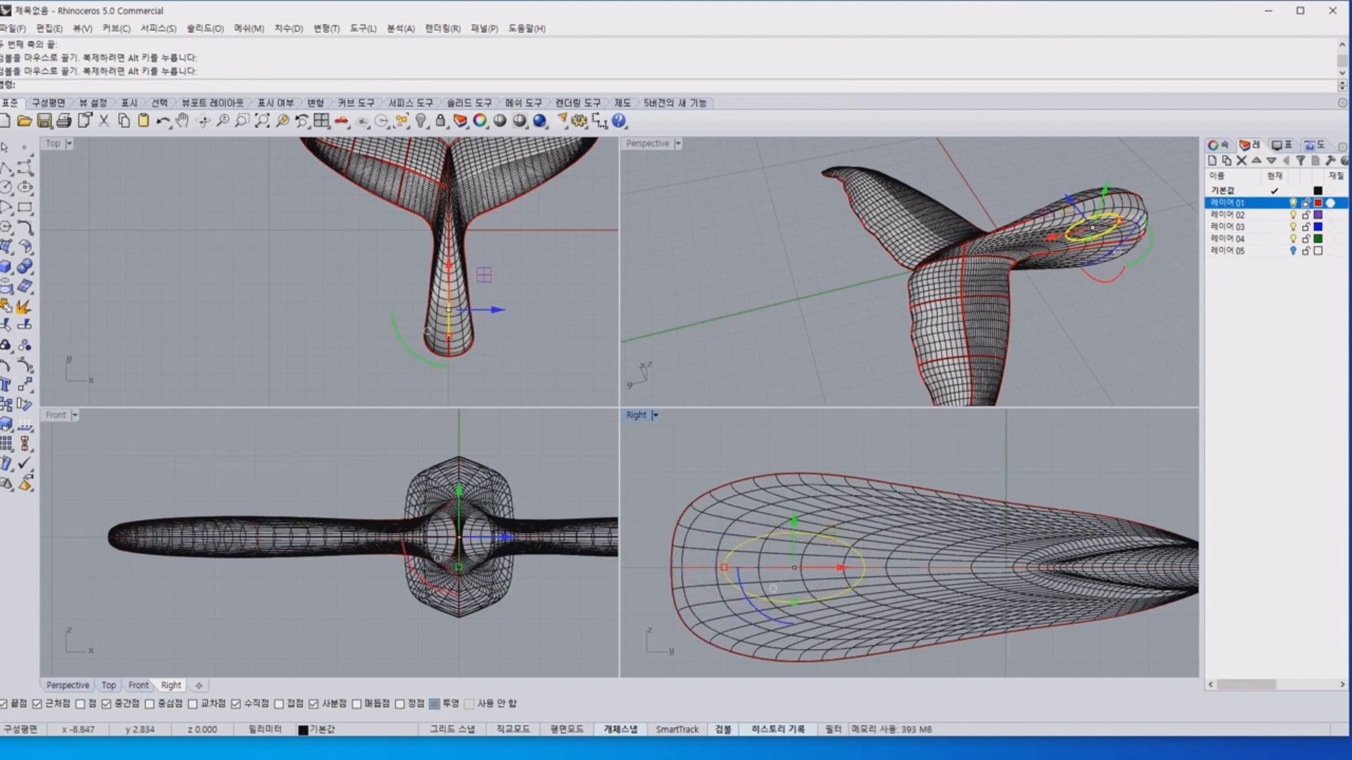
# Extrude the centred ellipse to both sides as a solid that passes completely through the stem.
pyautogui.click(14, 275)
pyautogui.click(67, 313)
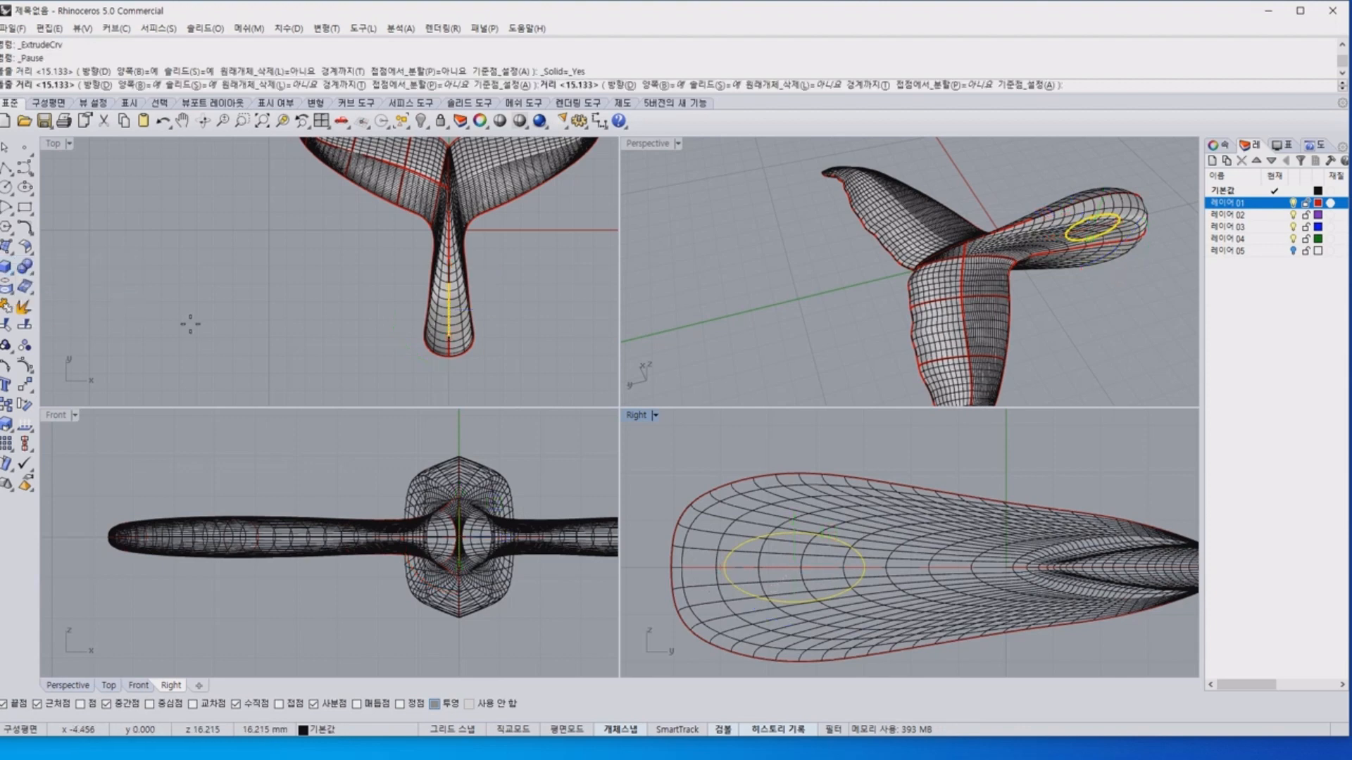
pyautogui.click(354, 314)
pyautogui.click(326, 261)
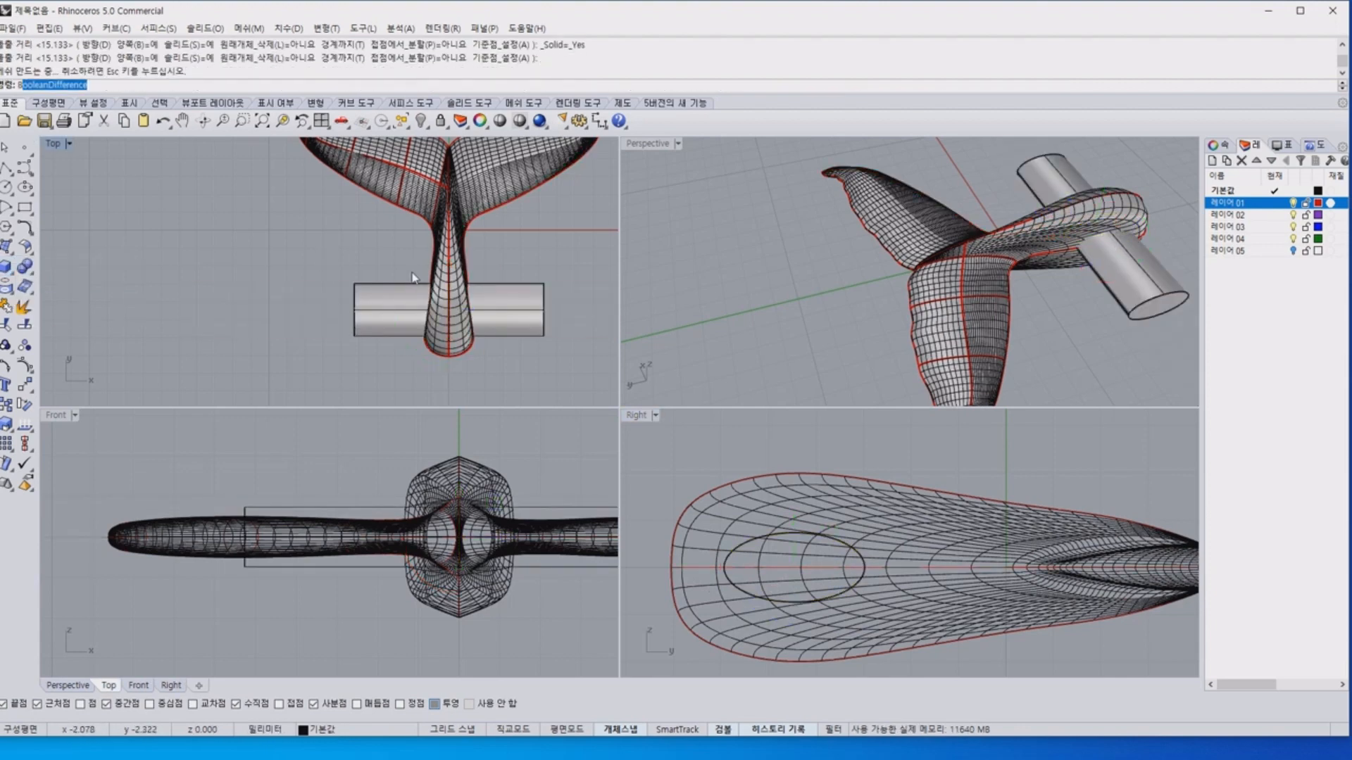
# Subtract the elliptical solid from the tail polysurface with BooleanDifference and delete the leftover solid.
pyautogui.write('B')
pyautogui.press('Return')
pyautogui.click(1059, 243)
pyautogui.press('Return')
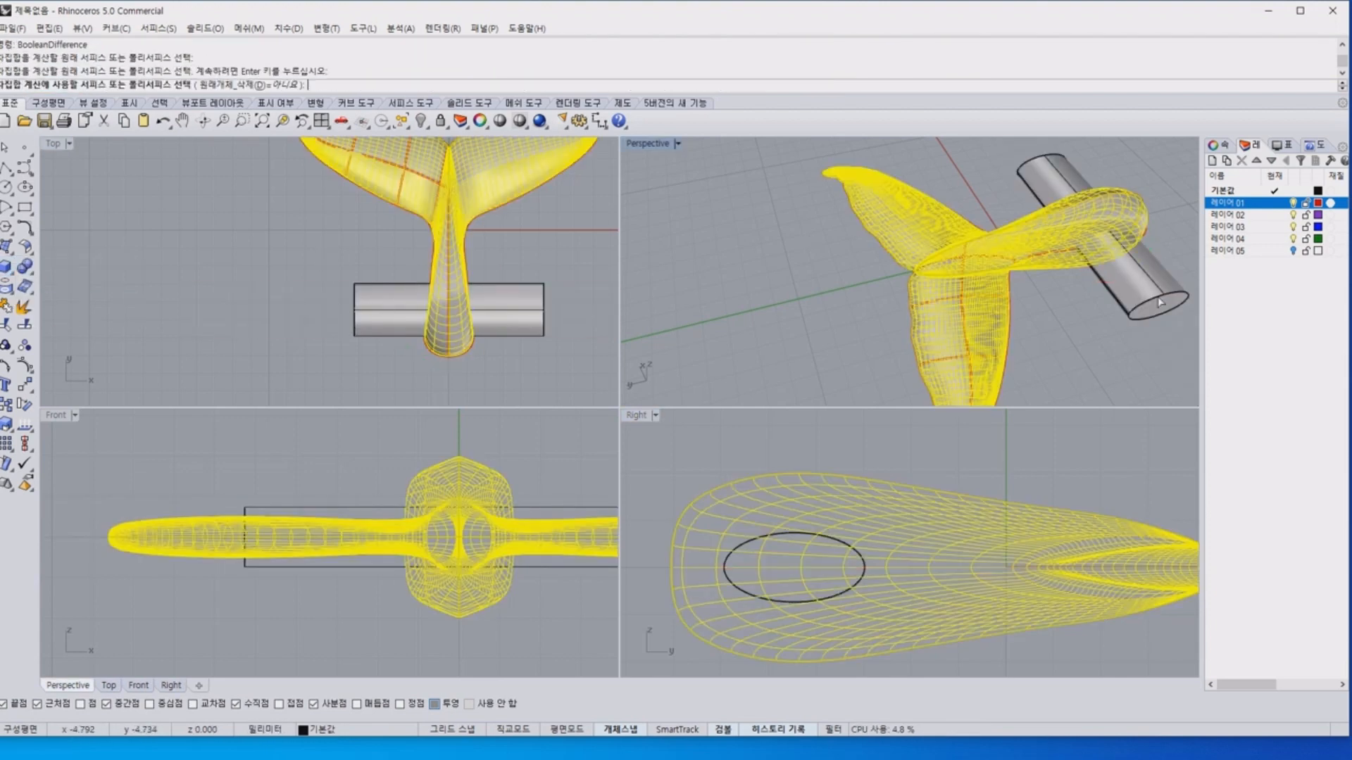
pyautogui.click(1160, 292)
pyautogui.press('Return')
pyautogui.click(1147, 290)
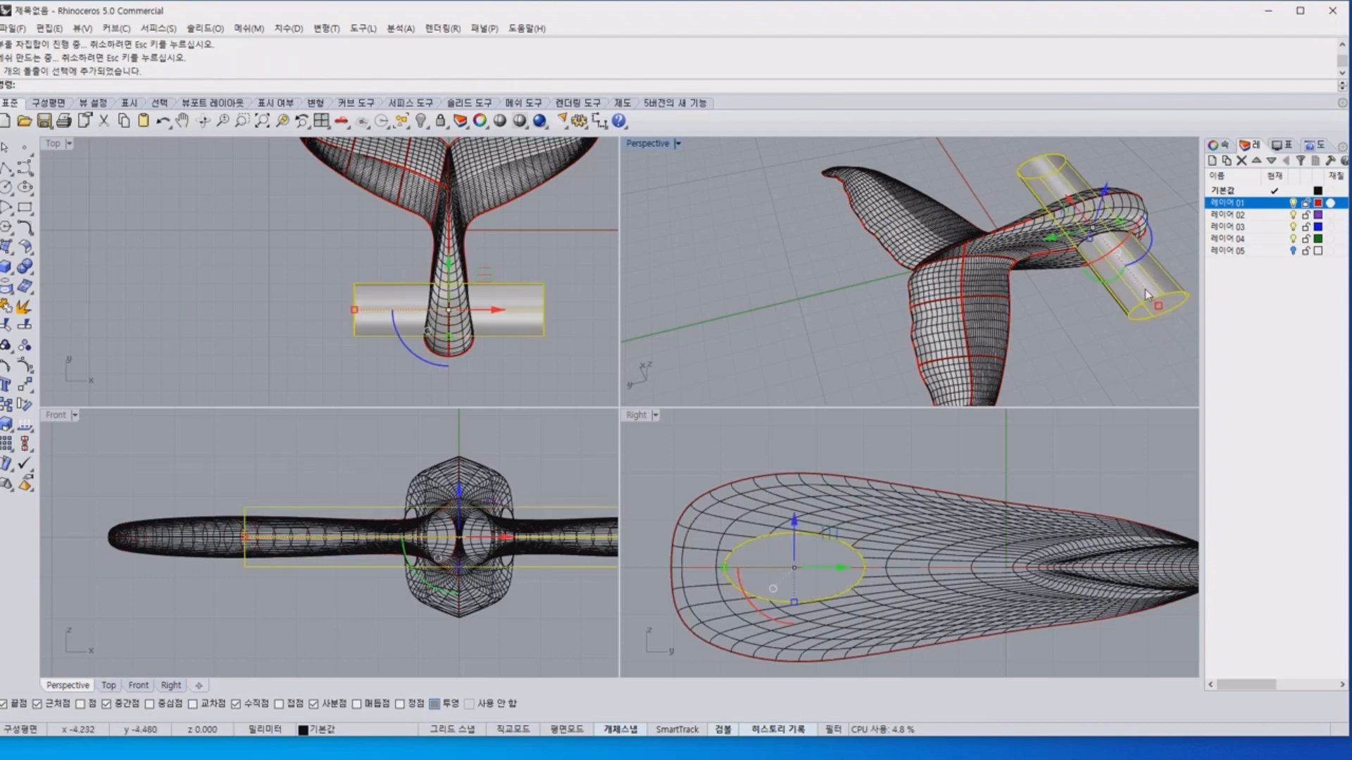
pyautogui.press('Delete')
# Try to fillet the hole's rims on both sides of the stem with a 0.5 mm radius, and undo it.
pyautogui.moveTo(1144, 289); pyautogui.dragTo(1030, 257, button='right')
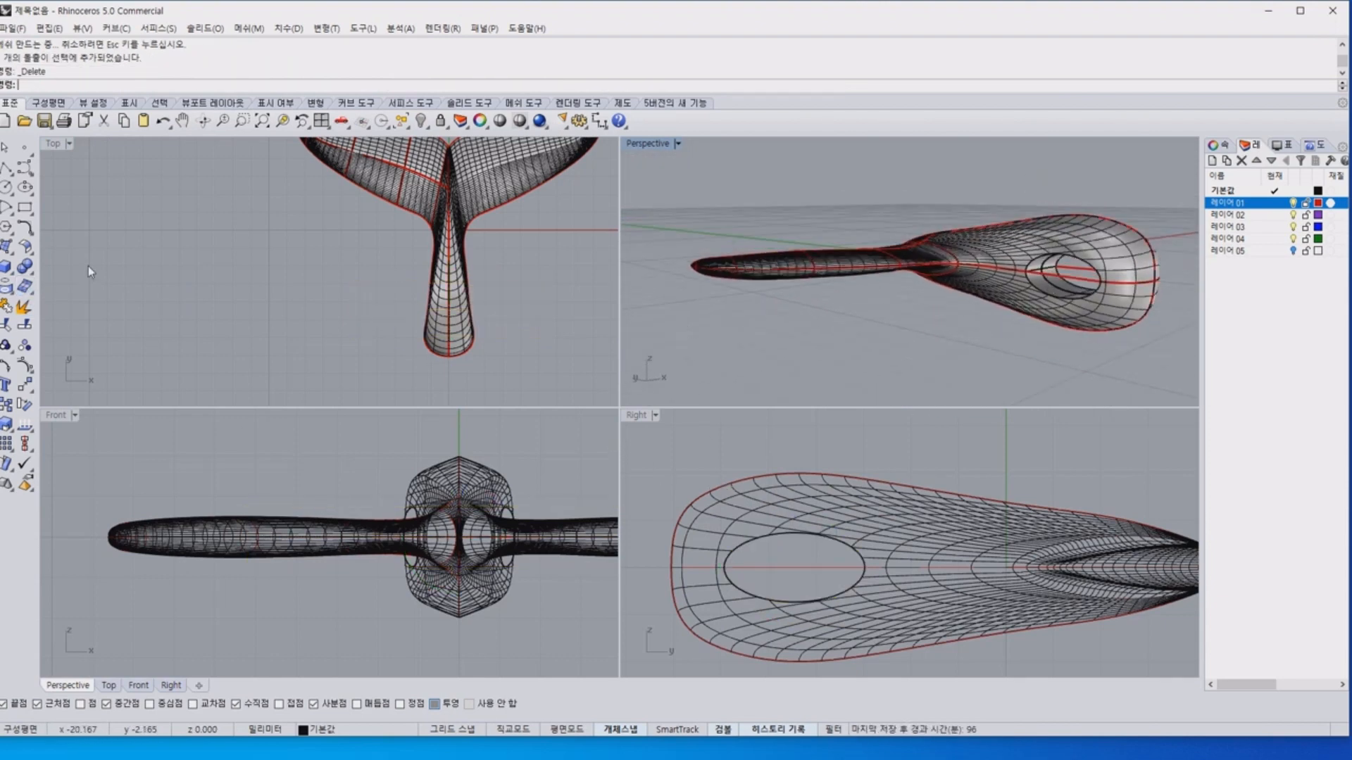
pyautogui.click(33, 276)
pyautogui.click(121, 301)
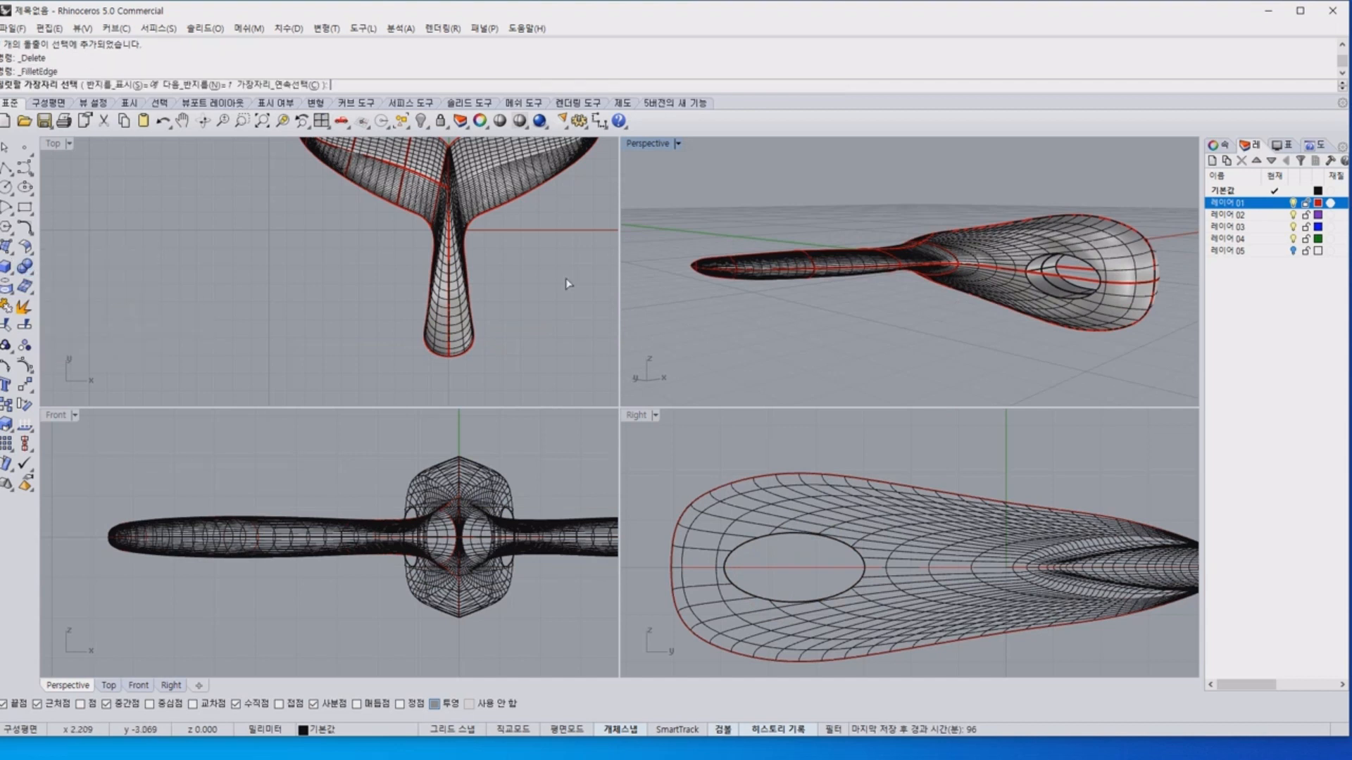
pyautogui.write('n')
pyautogui.press('Return')
pyautogui.write('0.5')
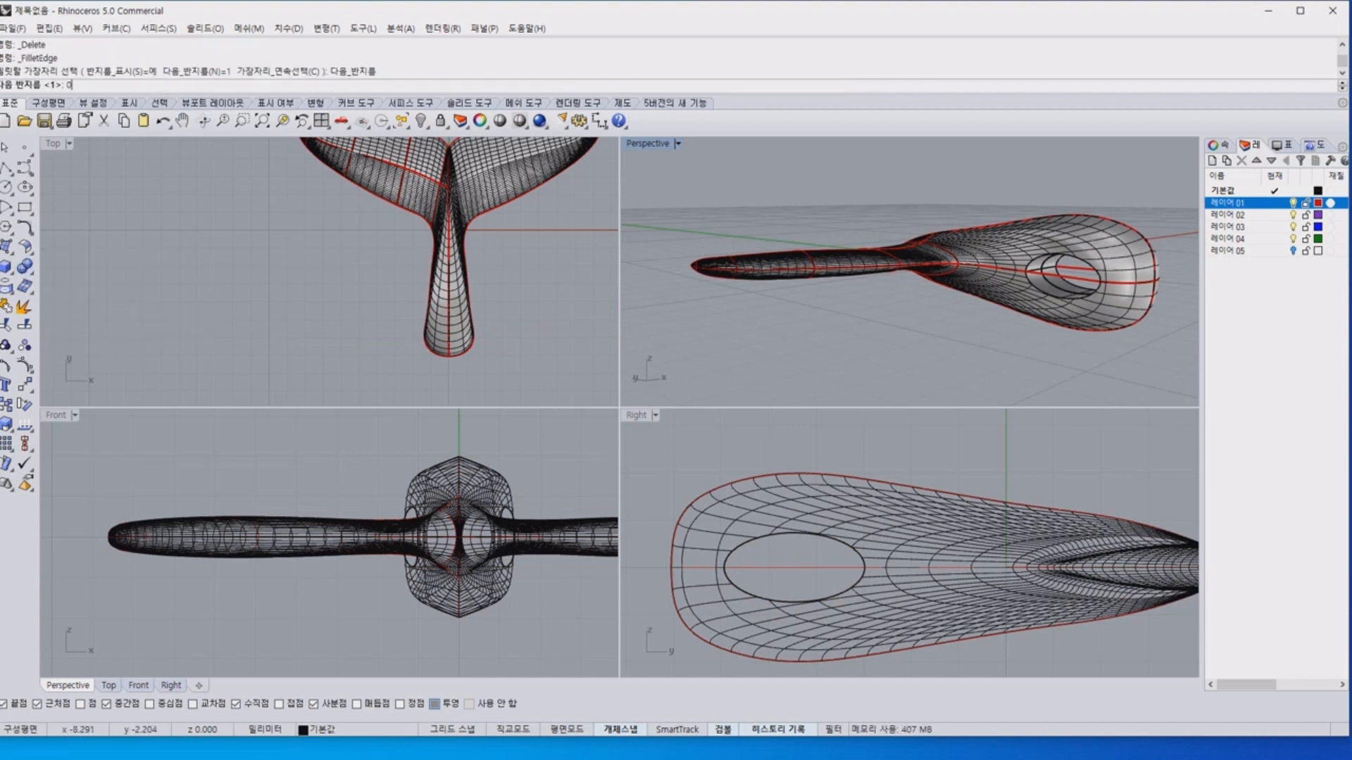
pyautogui.press('Return')
pyautogui.click(1051, 262)
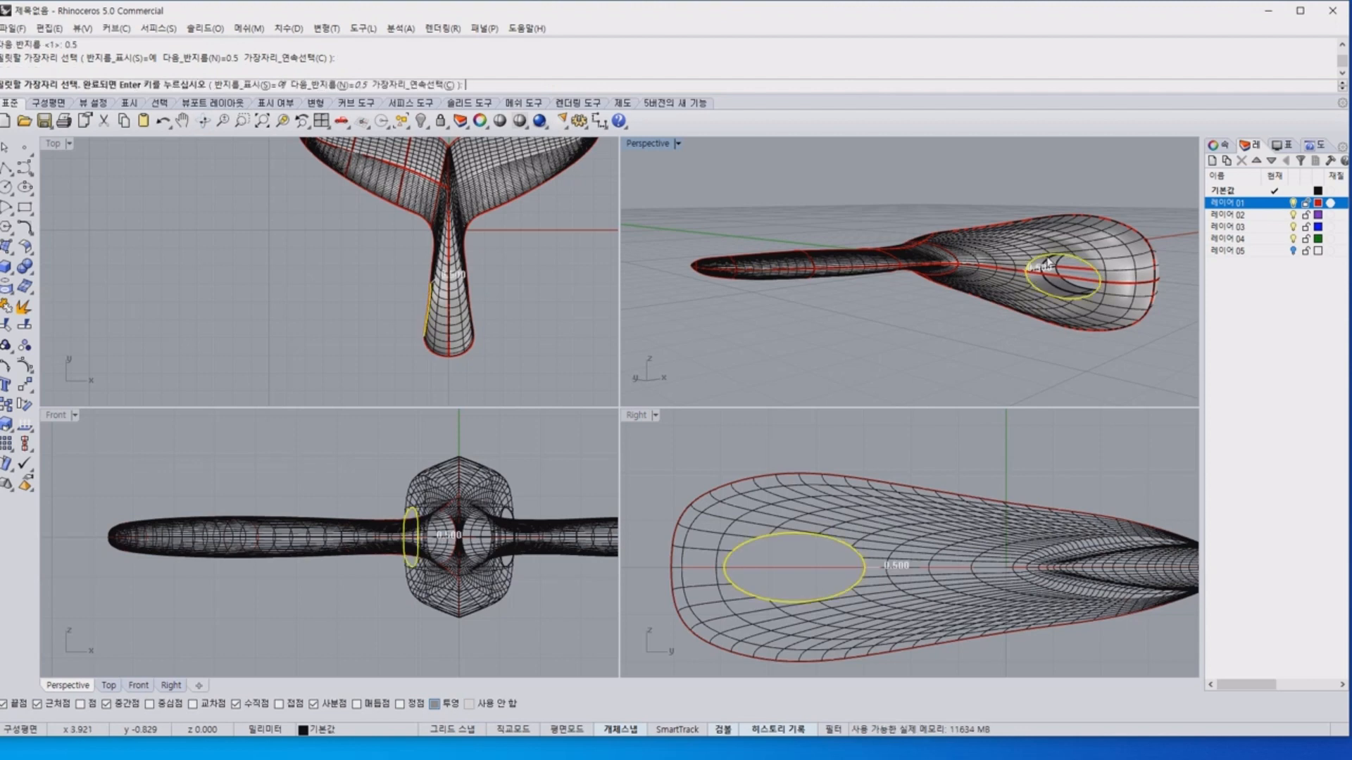
pyautogui.moveTo(1093, 268); pyautogui.dragTo(775, 304, button='right')
pyautogui.click(758, 276)
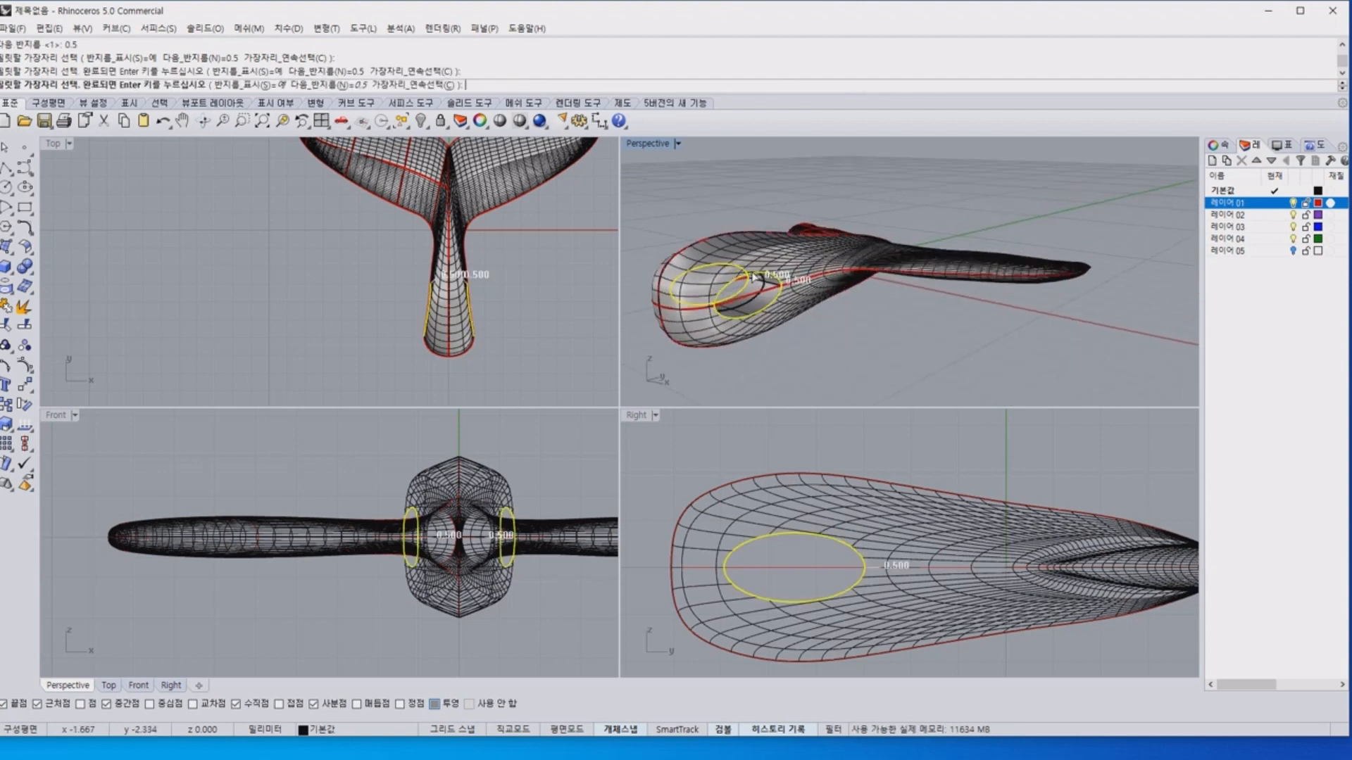
pyautogui.press('Return')
pyautogui.press('Return')
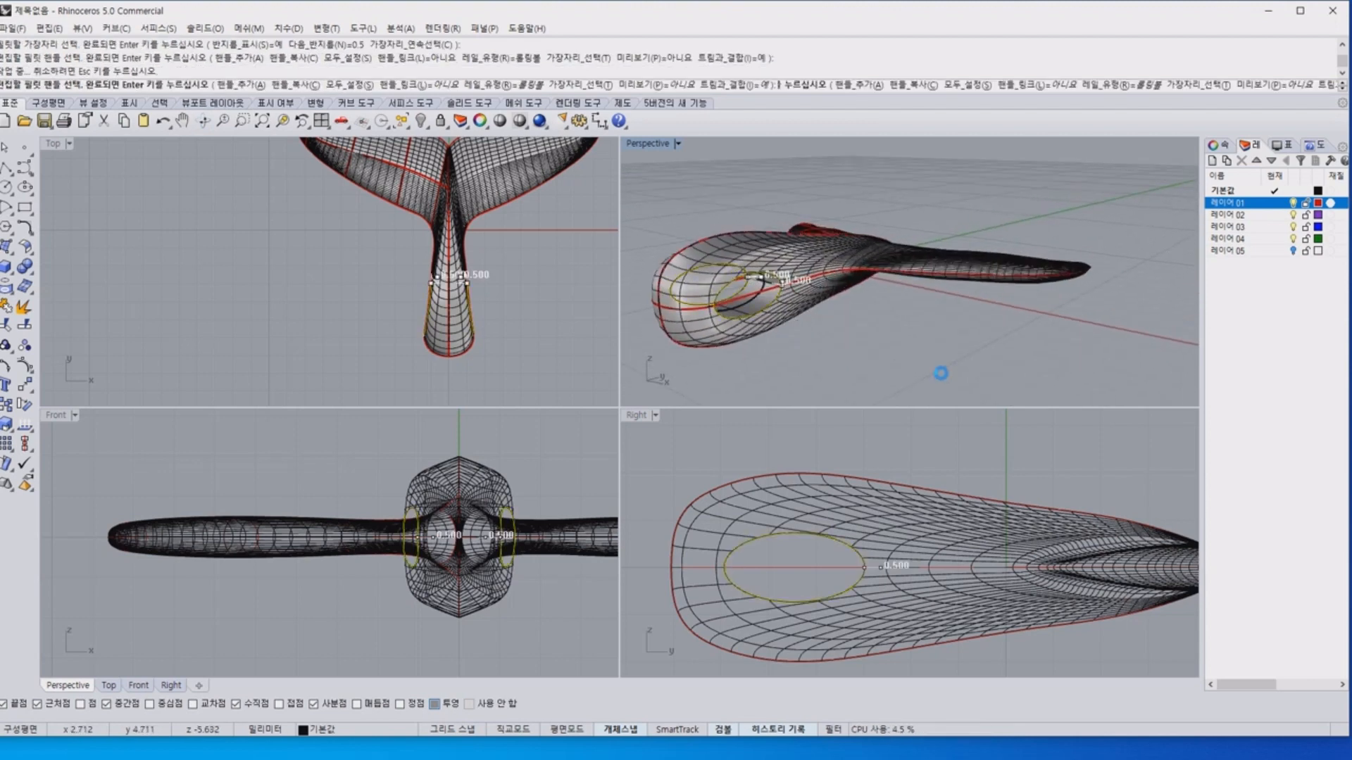
pyautogui.hotkey('ctrl', 'z')
# Fillet the hole's rims on both sides of the stem with a 0.3 mm radius.
pyautogui.press('Return')
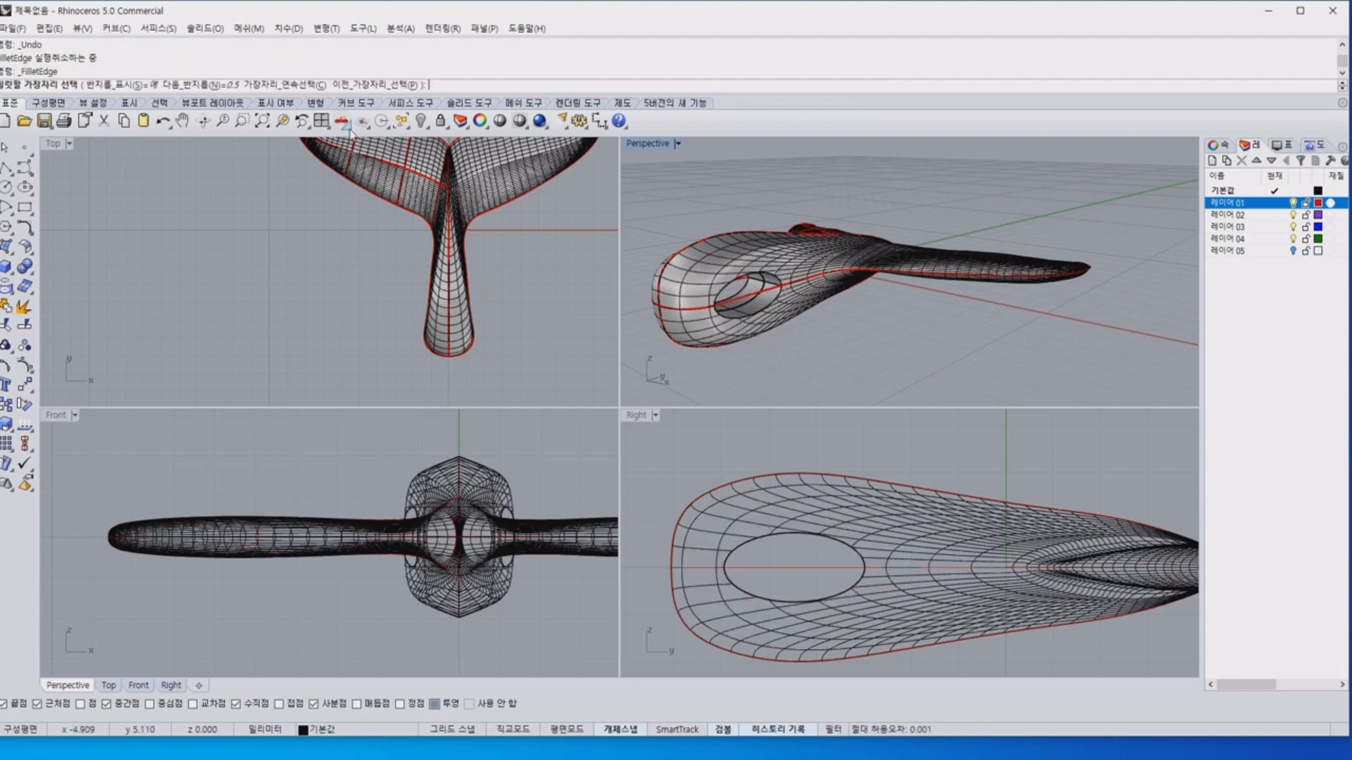
pyautogui.write('0')
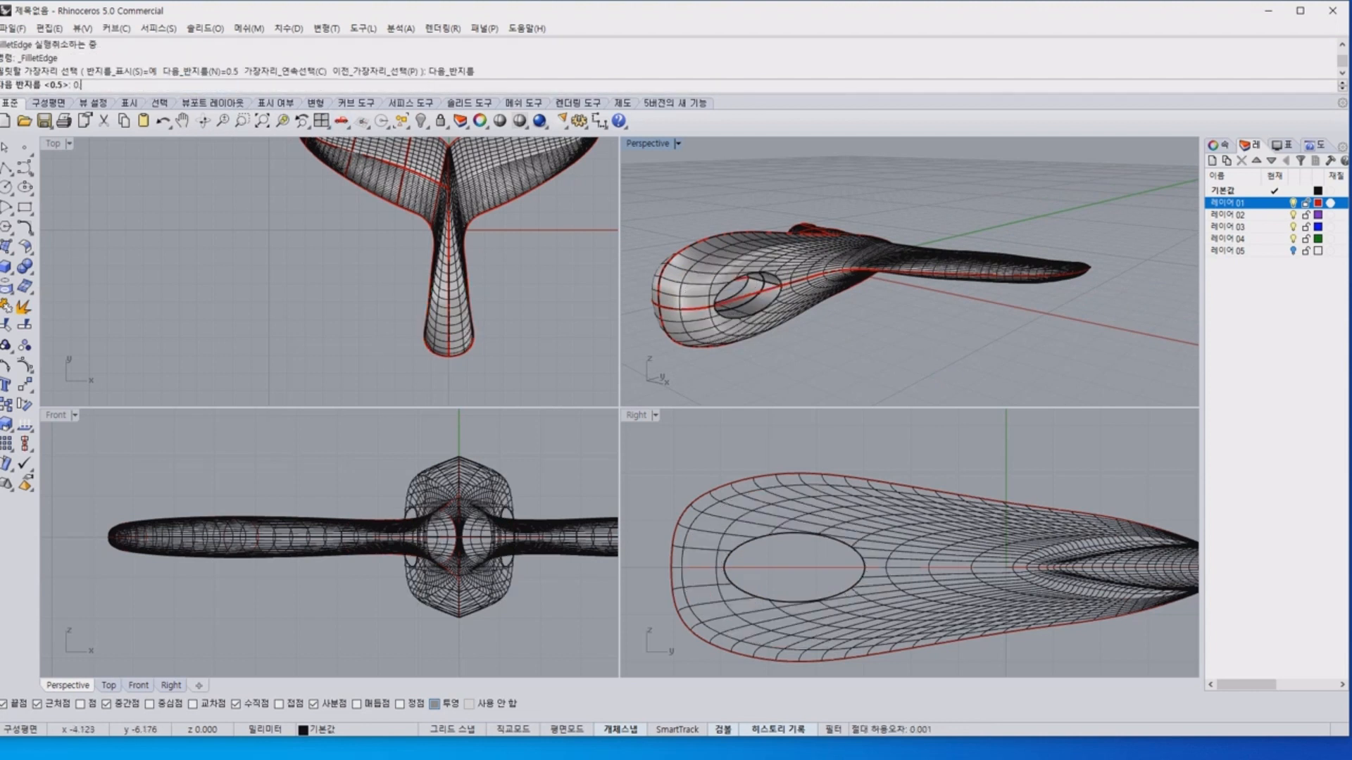
pyautogui.write('.3')
pyautogui.press('Return')
pyautogui.click(731, 283)
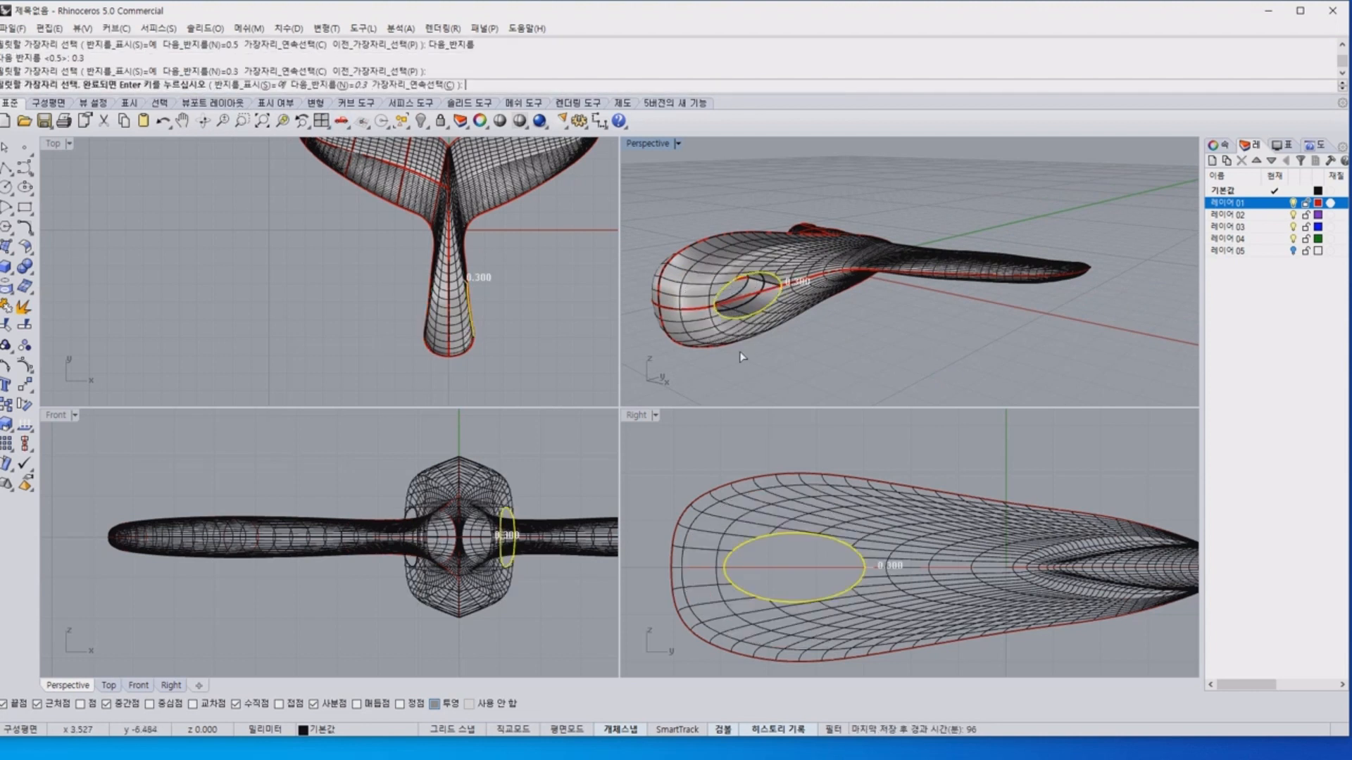
pyautogui.moveTo(732, 283); pyautogui.dragTo(1004, 314, button='right')
pyautogui.click(1003, 312)
pyautogui.press('Return')
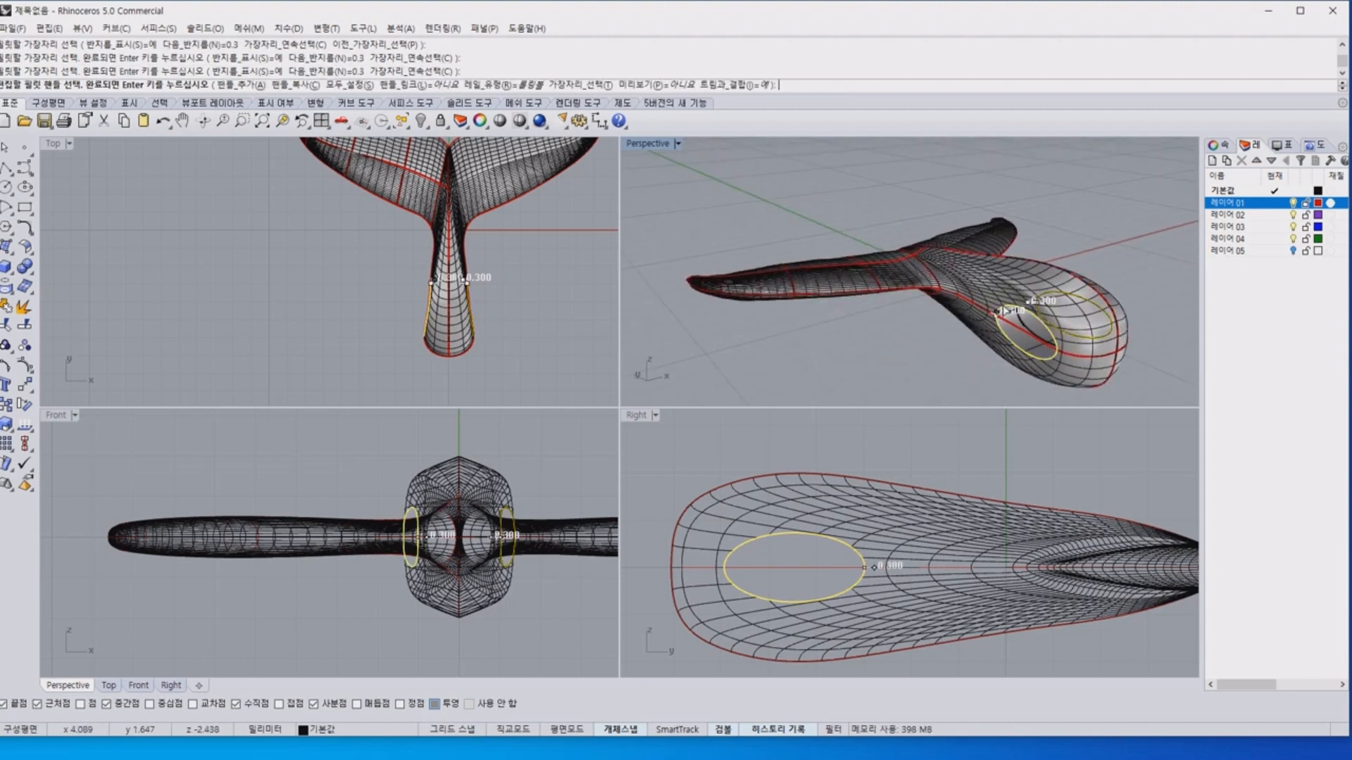
pyautogui.press('Return')
# Inspect the rounded elliptical hole from several angles in a temporary shaded display.
pyautogui.moveTo(1080, 225); pyautogui.dragTo(717, 260, button='right')
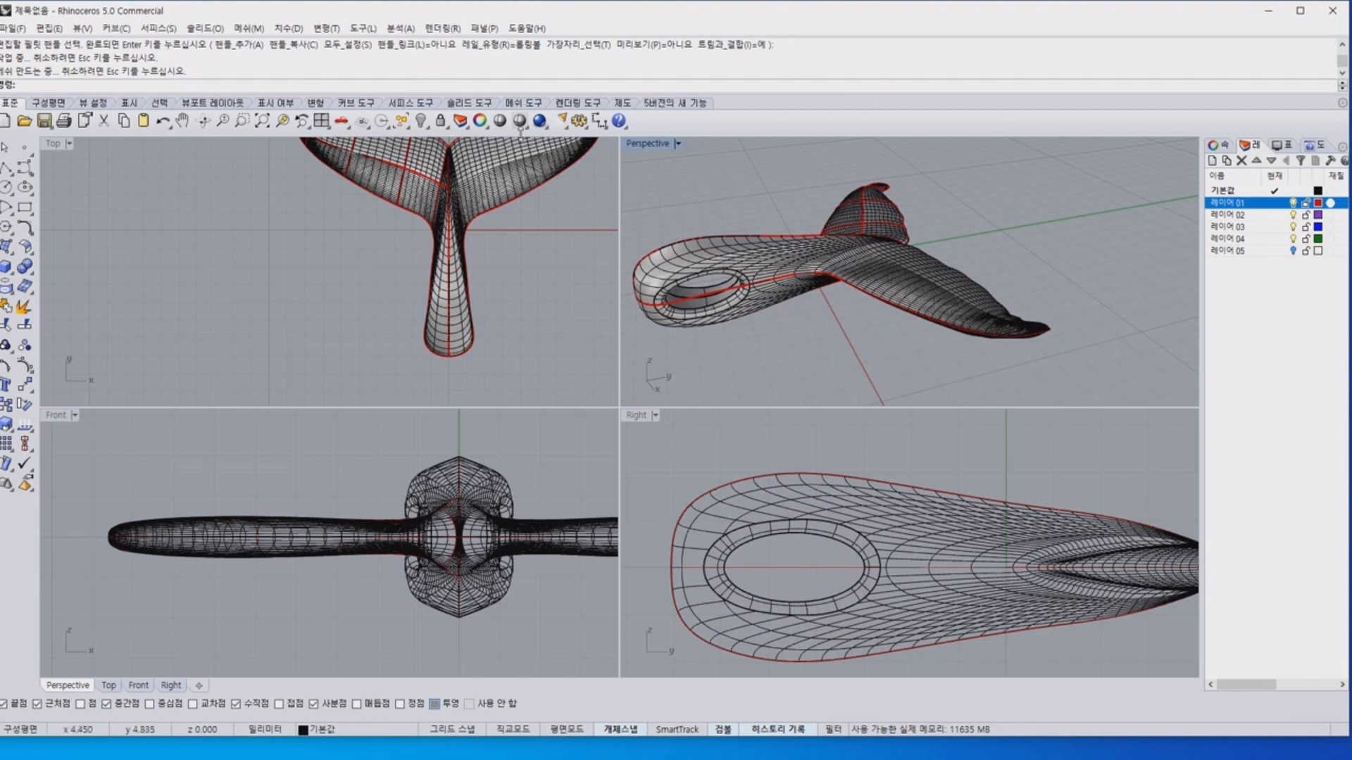
pyautogui.click(499, 121)
pyautogui.moveTo(692, 205)
pyautogui.mouseDown(button='right')
pyautogui.moveTo(701, 220)
pyautogui.moveTo(706, 145)
pyautogui.moveTo(713, 165)
pyautogui.moveTo(748, 158)
pyautogui.mouseUp(button='right')
pyautogui.hotkey('ctrl', 'z')
pyautogui.click(500, 423)
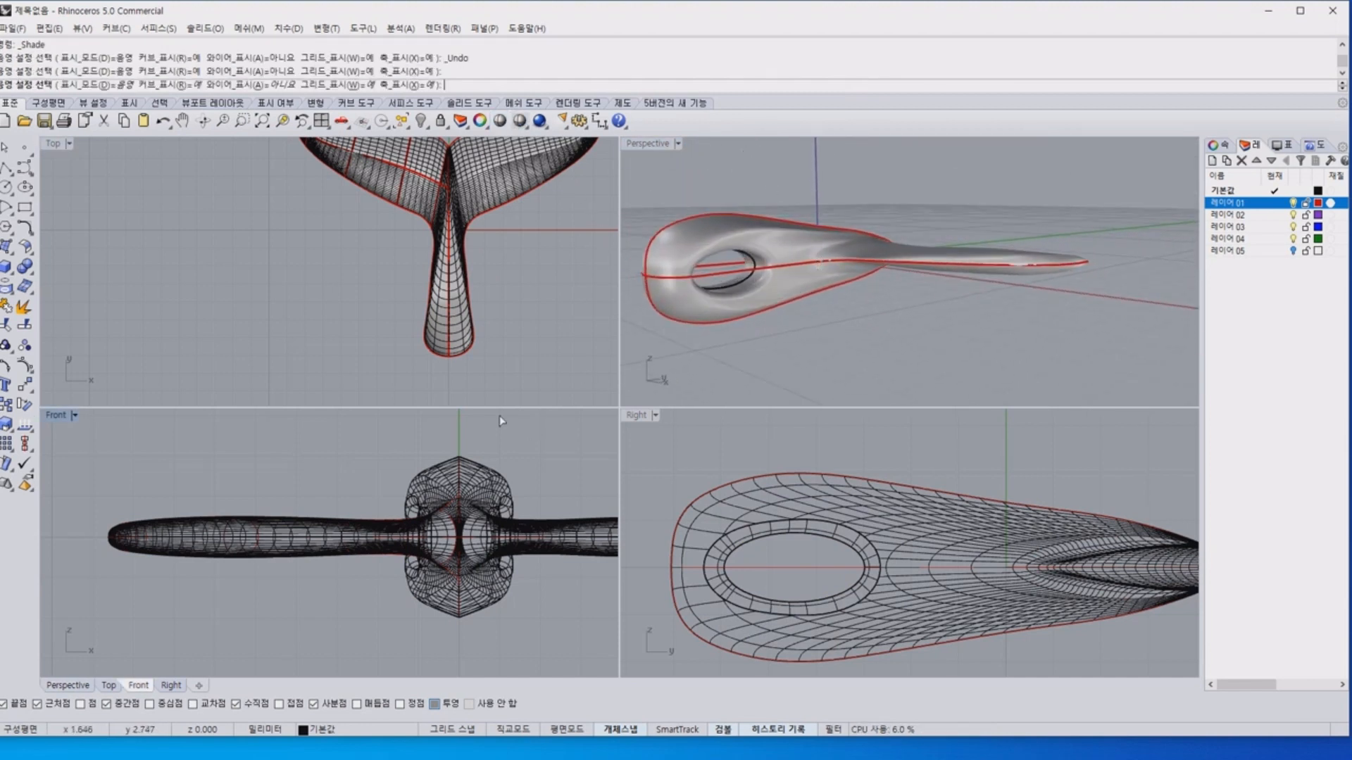
pyautogui.click(440, 384)
pyautogui.press('Escape')
# Draw a circle about 3.5 mm in diameter centred on the origin in the Top view and move it down to the stem's wide end.
pyautogui.scroll(3, 463, 341)
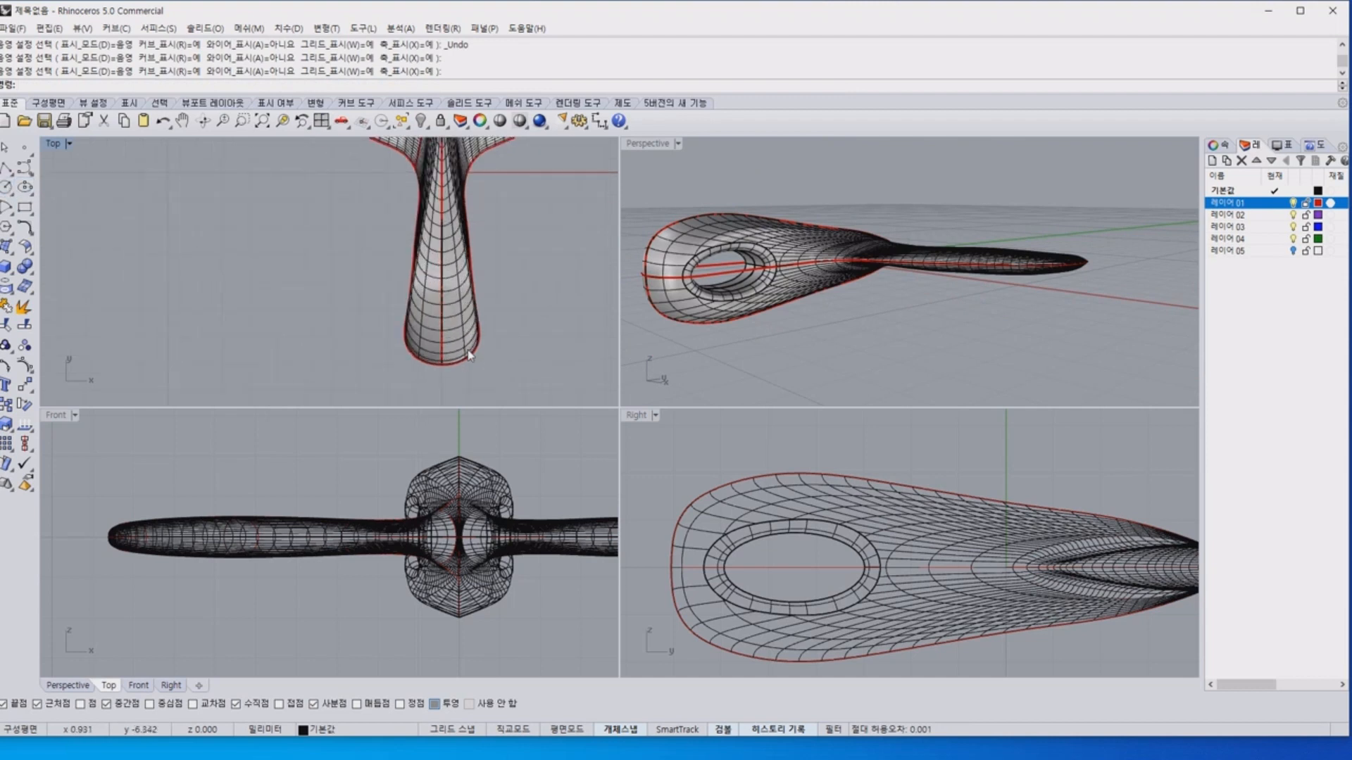
pyautogui.click(7, 188)
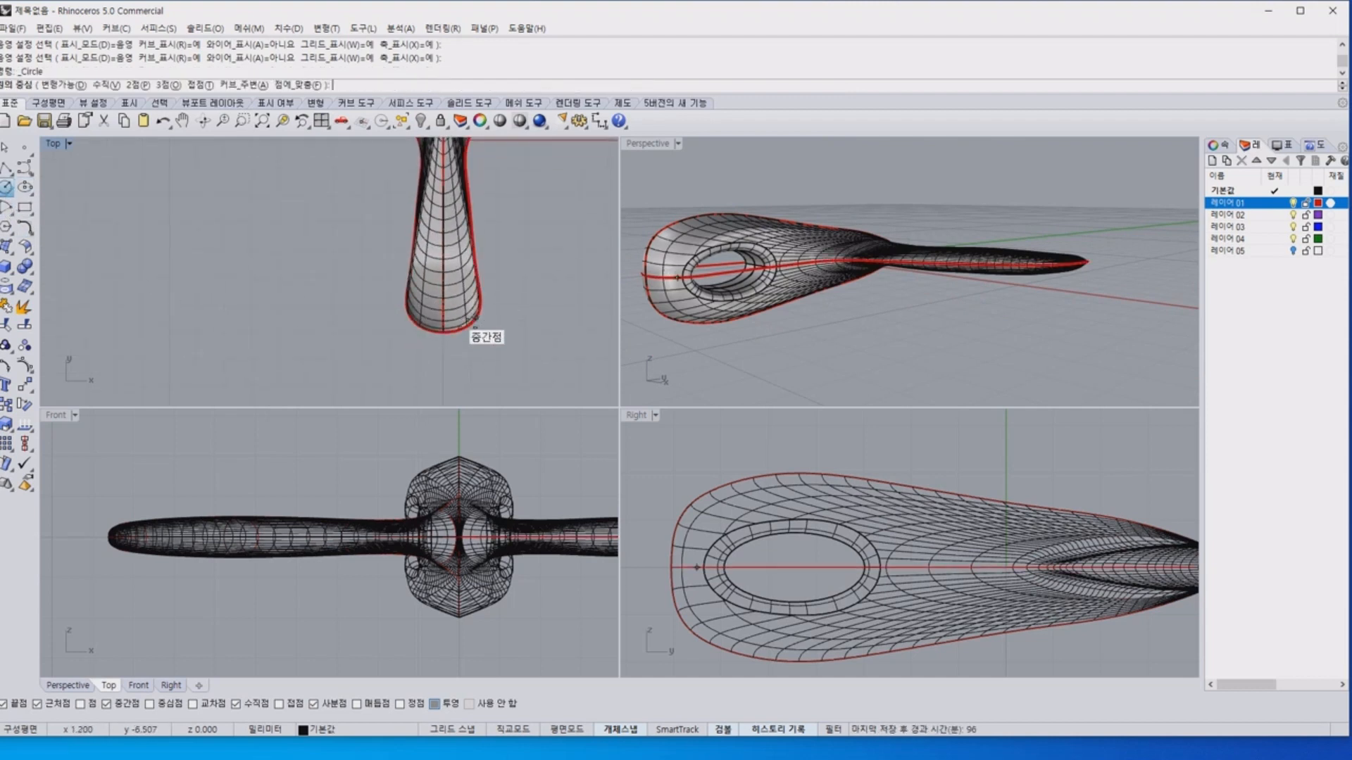
pyautogui.write('0')
pyautogui.press('Return')
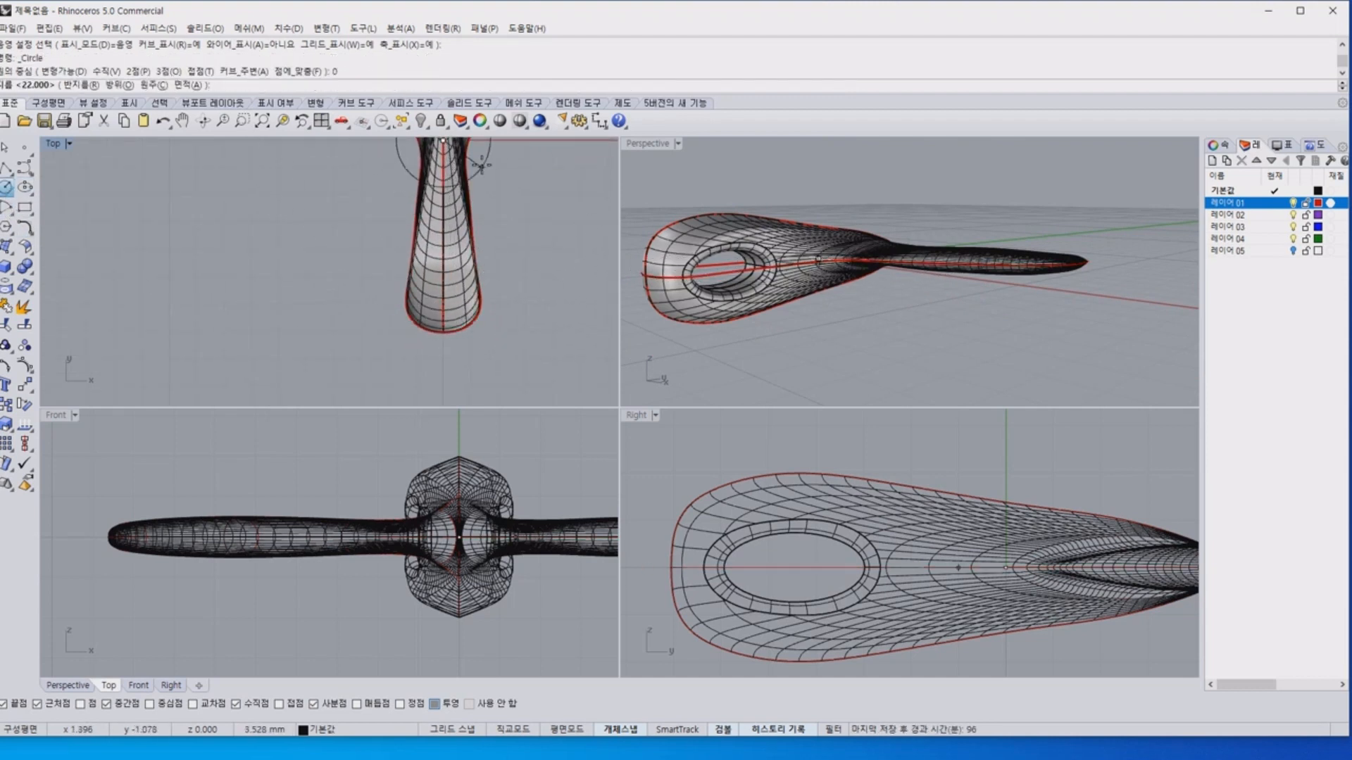
pyautogui.moveTo(483, 162); pyautogui.dragTo(461, 239, button='right')
pyautogui.keyDown('shift'); pyautogui.click(472, 272); pyautogui.keyUp('shift')
pyautogui.click(466, 290)
pyautogui.scroll(-4, 494, 323)
pyautogui.moveTo(417, 167); pyautogui.dragTo(417, 311)
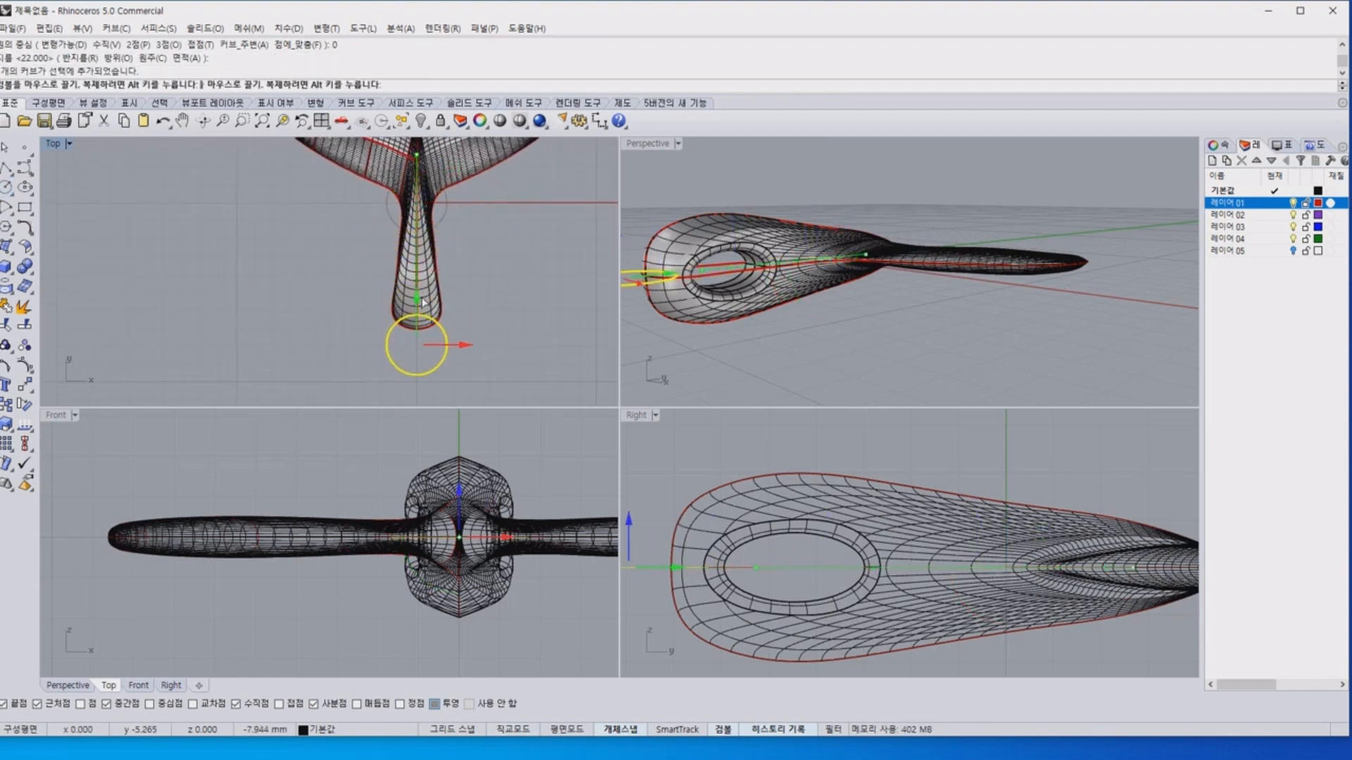
# Create a closed pipe with a 0.5 mm radius around the circle at the stem's wide end to form the pendant ring.
pyautogui.click(491, 354)
pyautogui.click(445, 356)
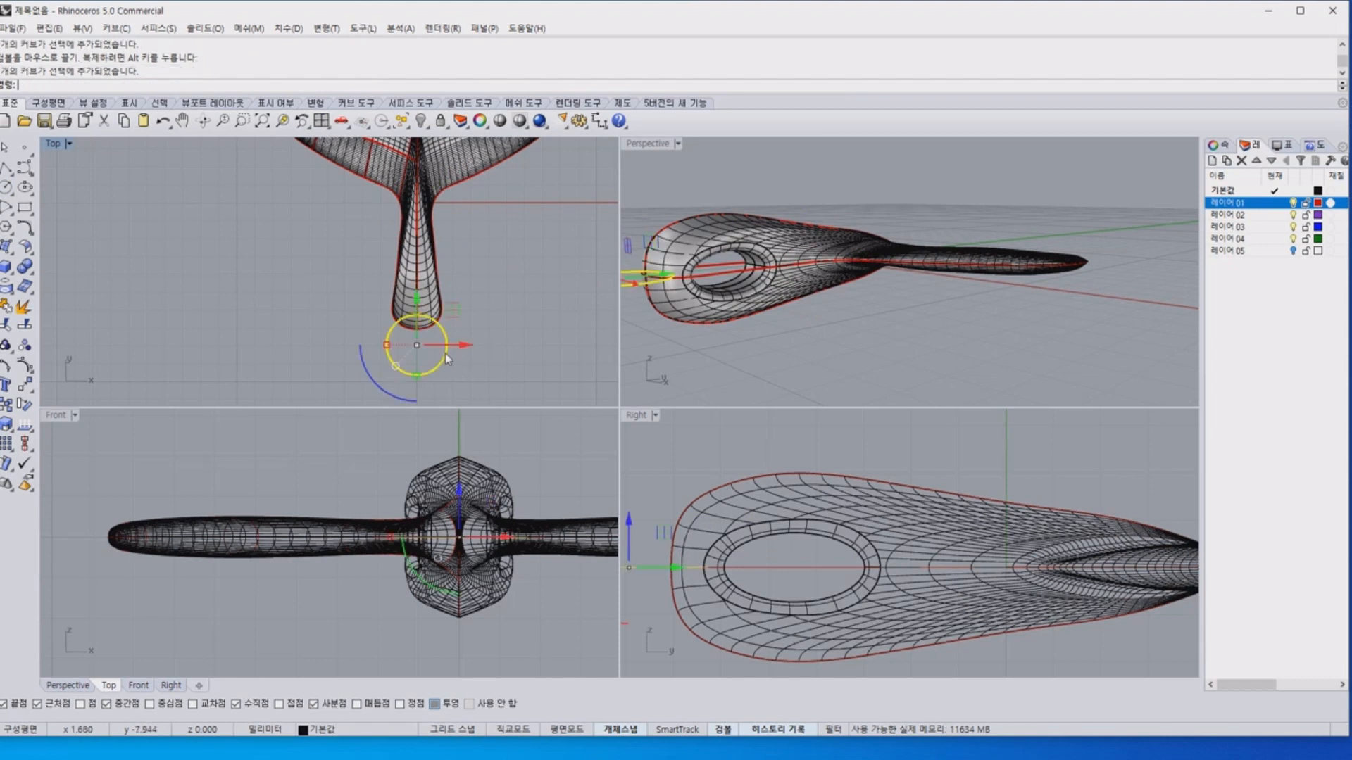
pyautogui.write('Pipe')
pyautogui.press('Return')
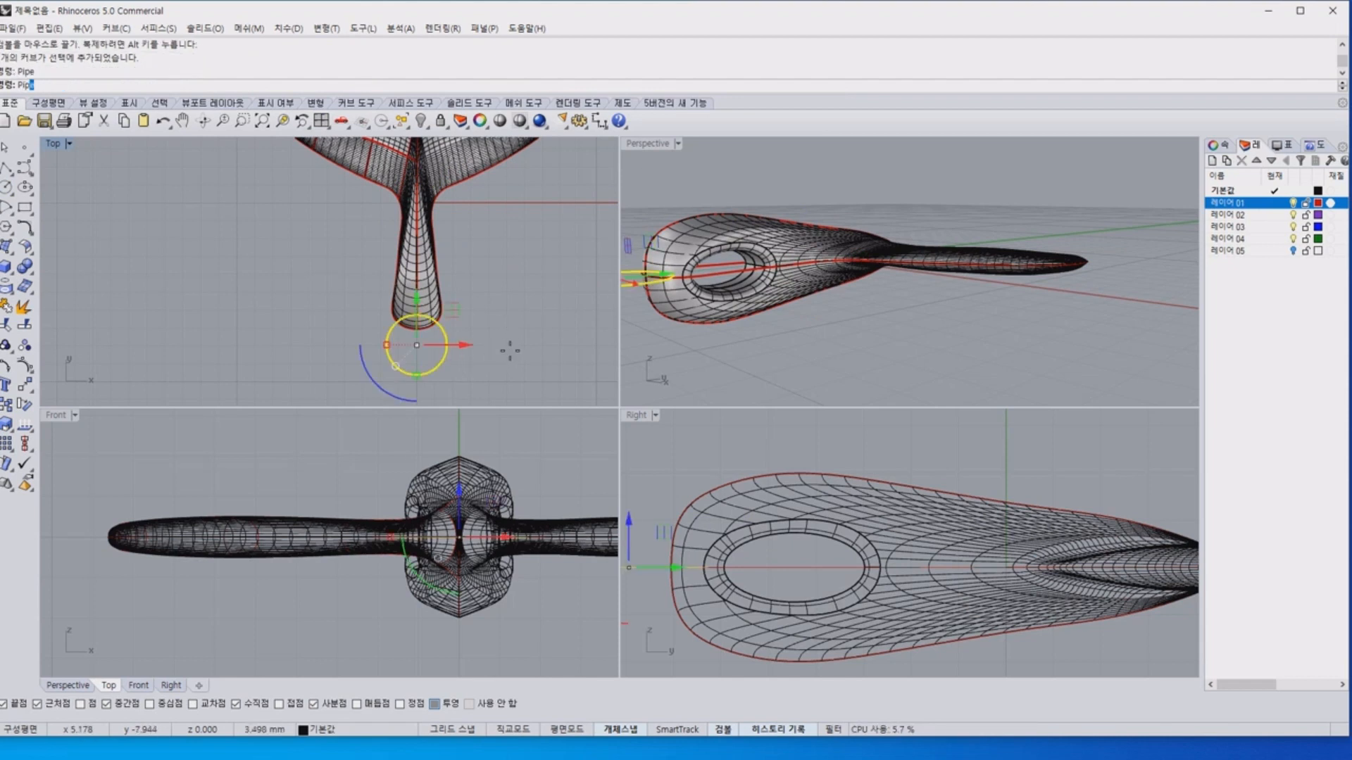
pyautogui.write('0.5')
pyautogui.press('Return')
pyautogui.press('Return')
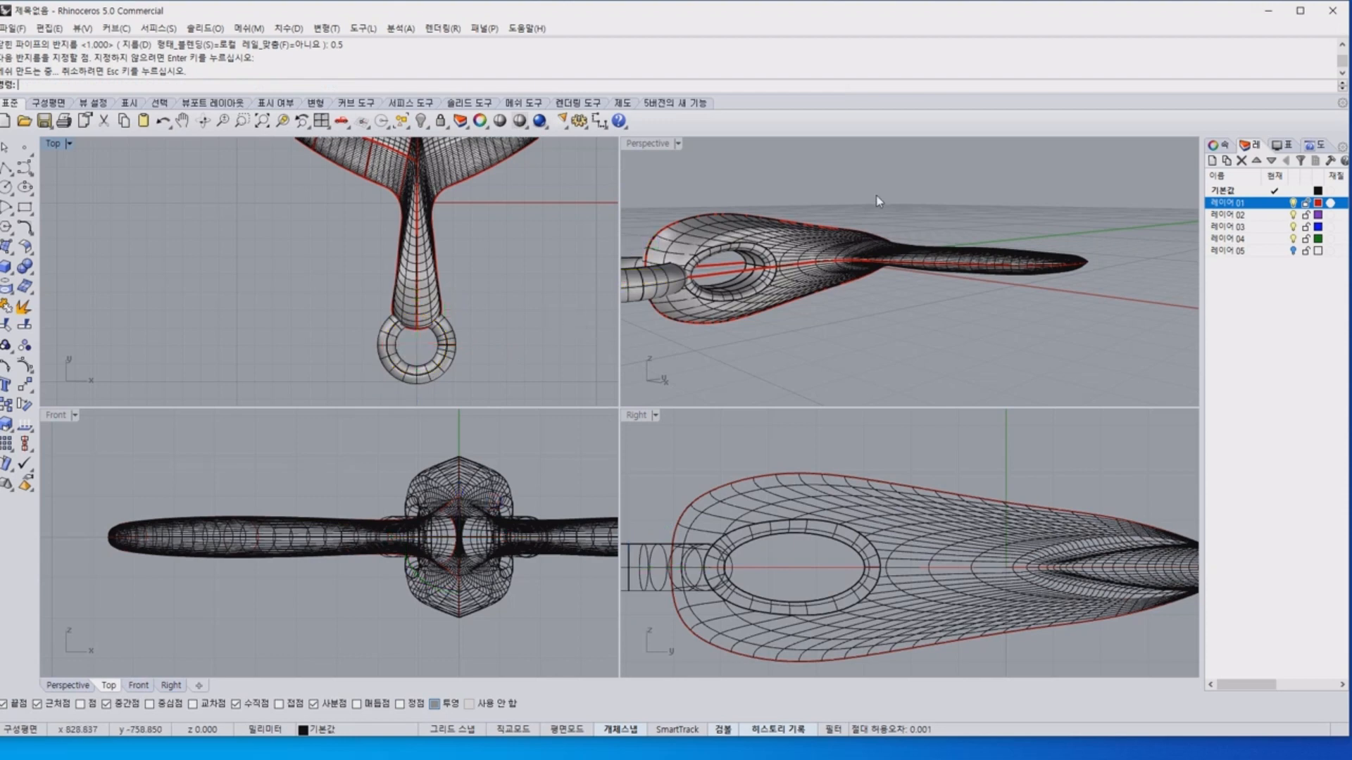
# Select all curves in the model and hide them, leaving only the whale tail and the ring surfaces.
pyautogui.moveTo(875, 196); pyautogui.dragTo(851, 276, button='right')
pyautogui.scroll(-3, 851, 276)
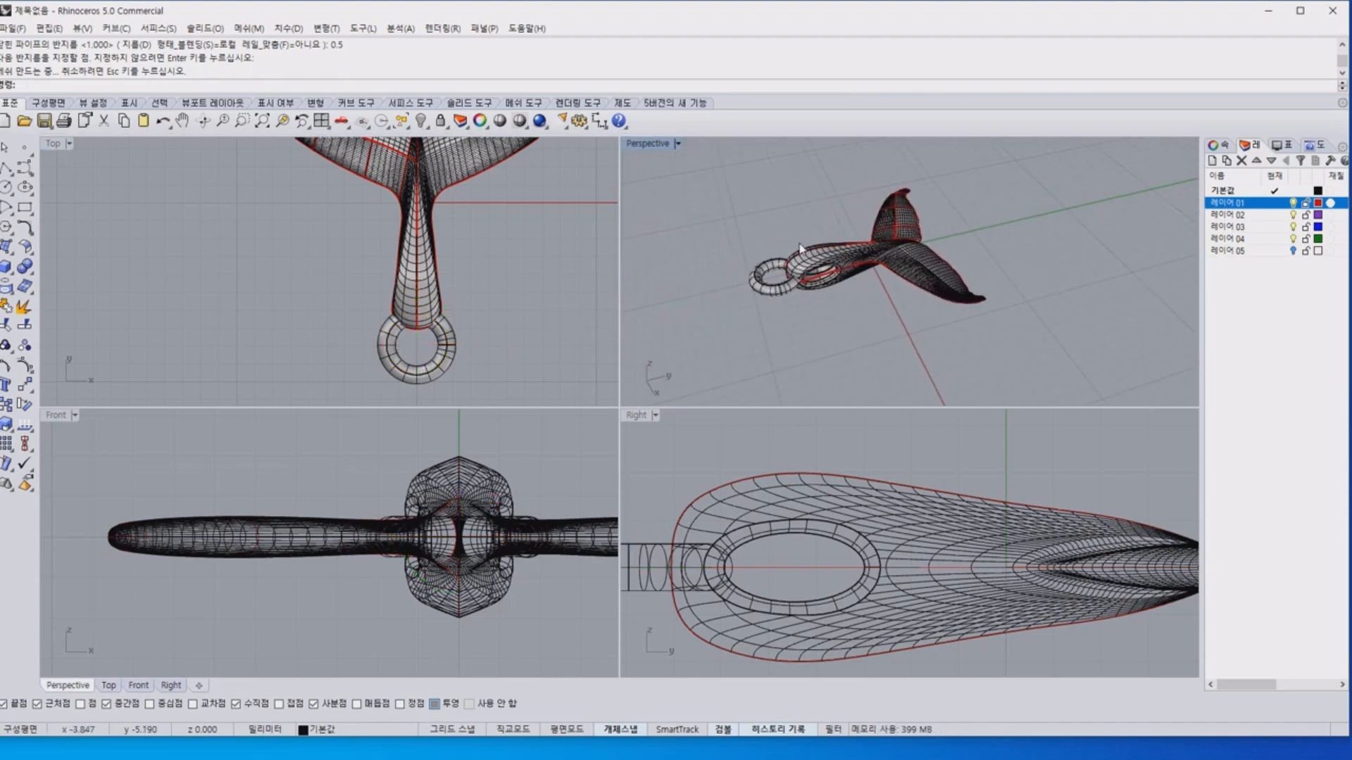
pyautogui.moveTo(995, 275); pyautogui.dragTo(887, 331, button='right')
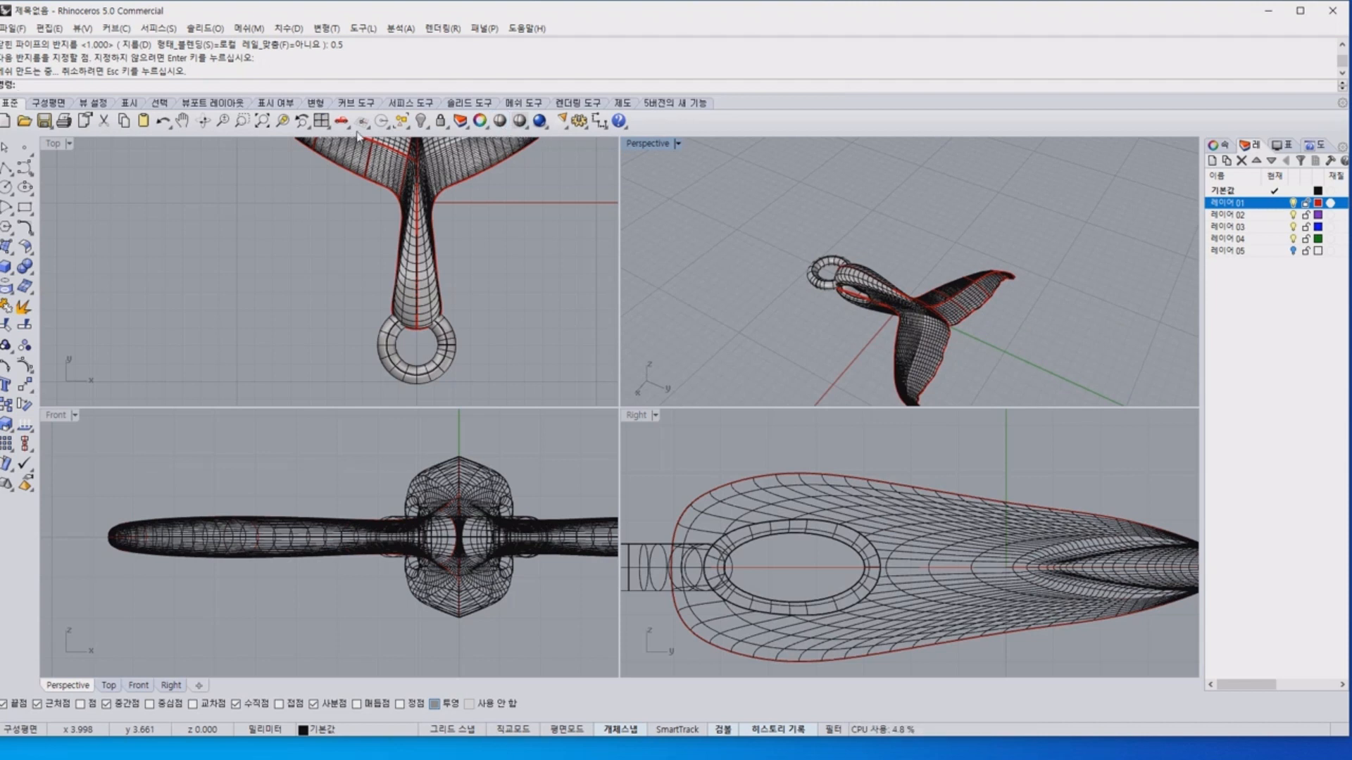
pyautogui.click(406, 125)
pyautogui.click(514, 208)
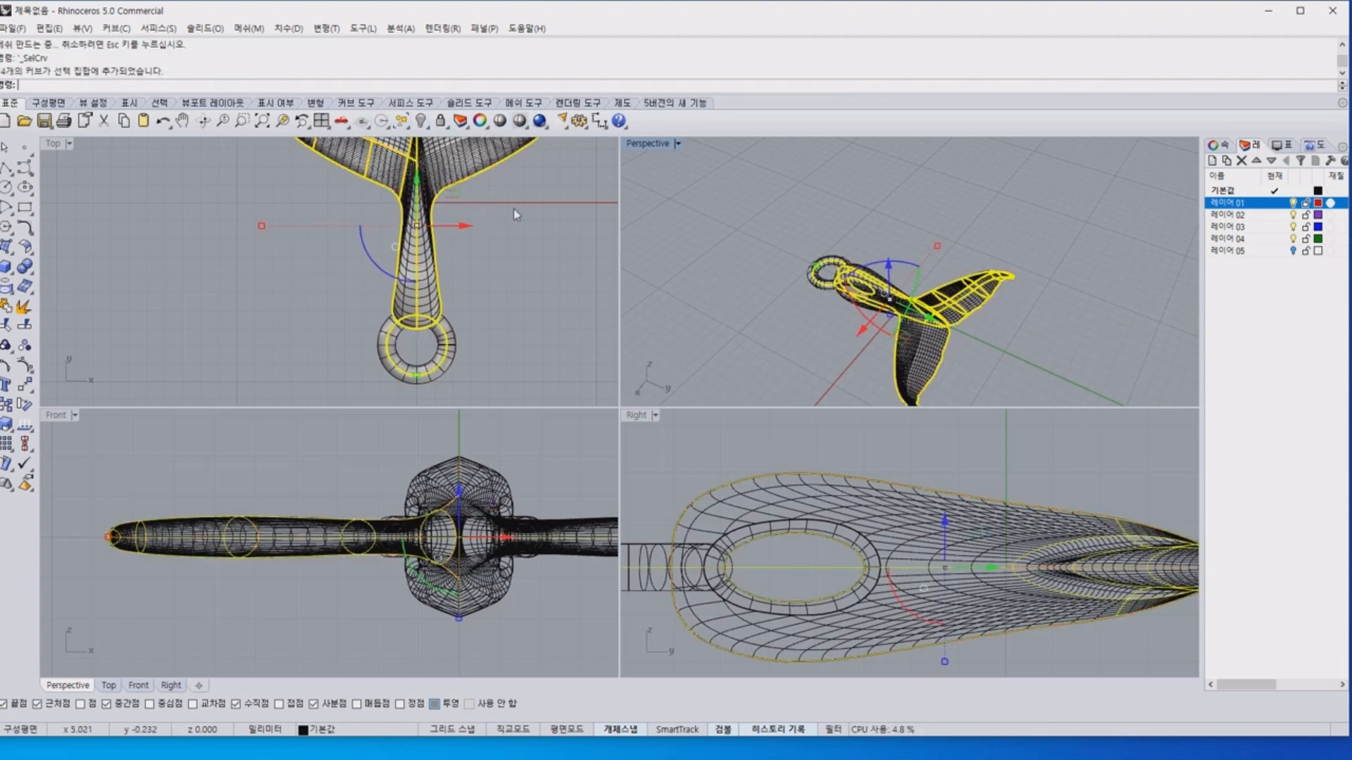
pyautogui.click(420, 121)
# Inspect the whale tail pendant and its ring from several angles in a temporary shaded display.
pyautogui.moveTo(893, 247); pyautogui.dragTo(870, 243, button='right')
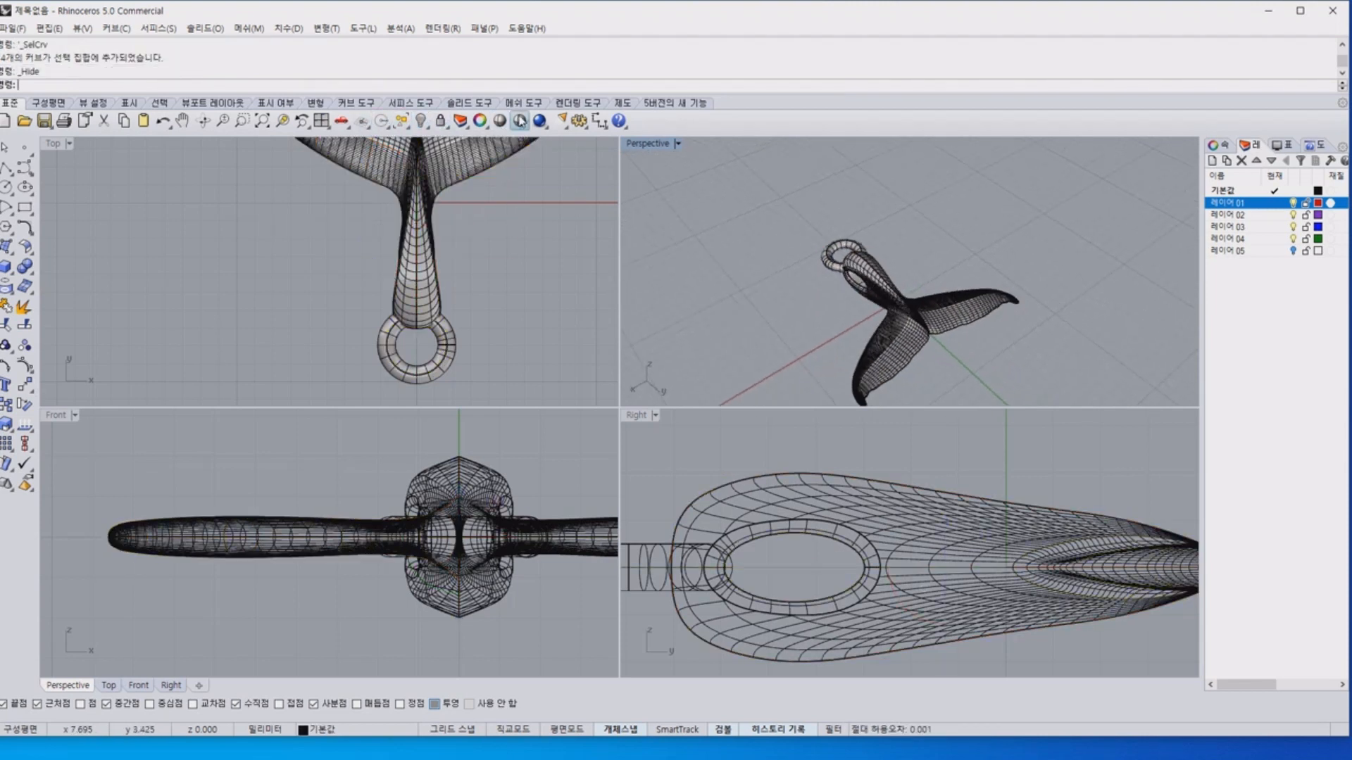
pyautogui.click(501, 122)
pyautogui.moveTo(934, 281); pyautogui.dragTo(905, 253, button='right')
pyautogui.scroll(10, 902, 294)
pyautogui.scroll(-6, 930, 284)
pyautogui.click(446, 289)
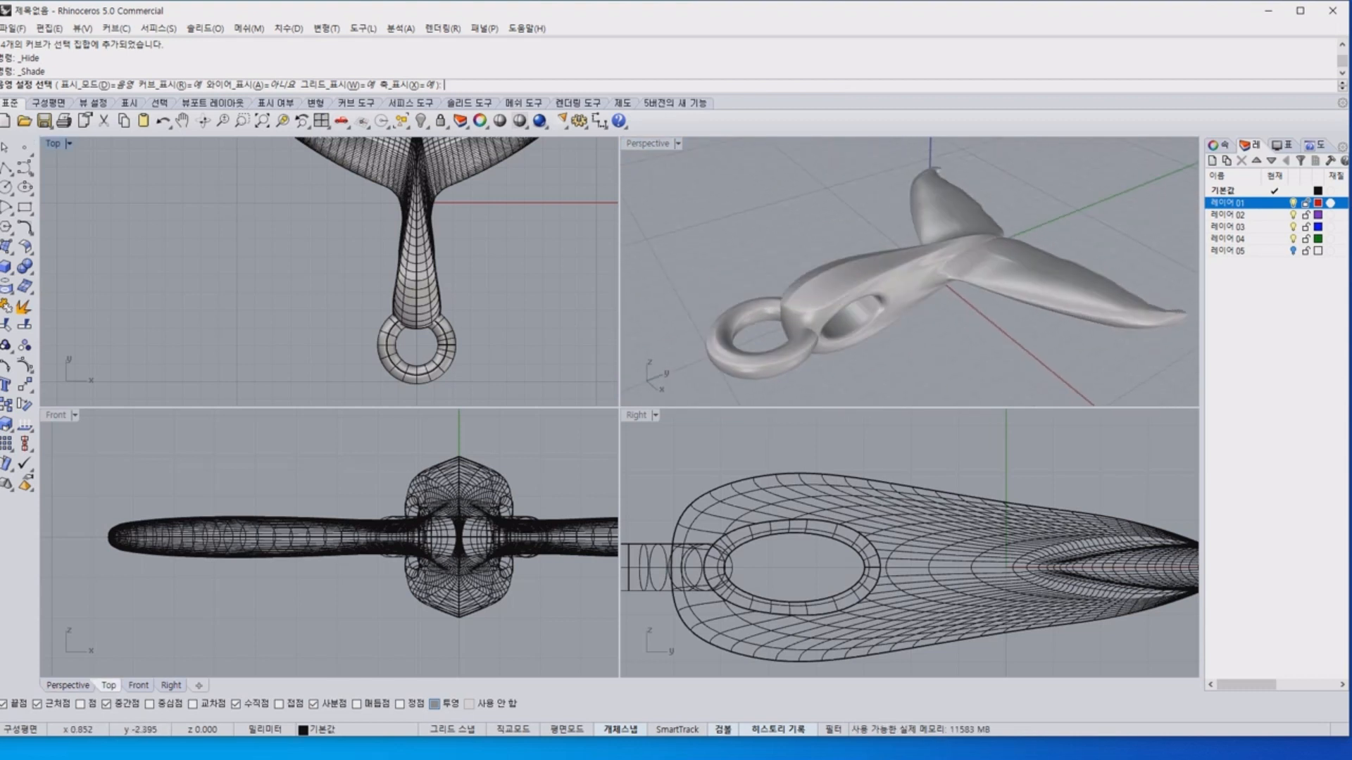